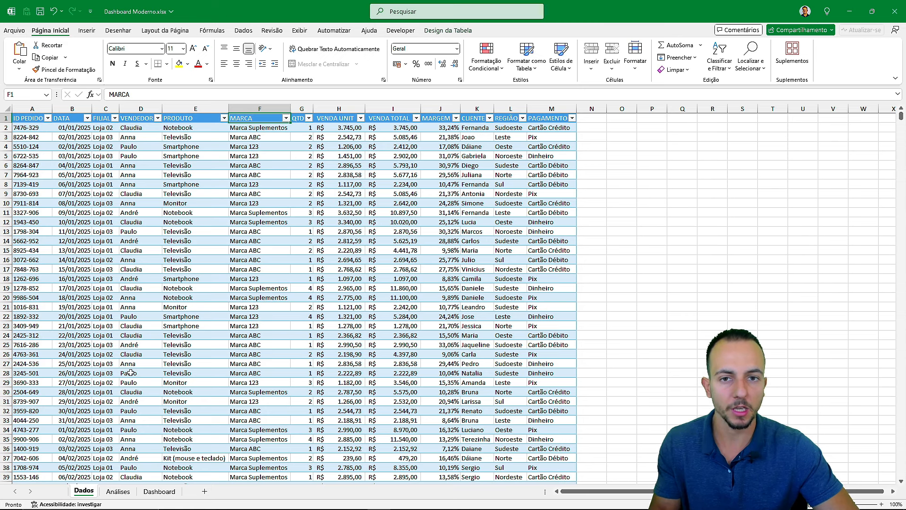
# - Go through the Análises and Dashboard sheets and filter the dashboard to 2026 for Loja 01, Loja 02 and Loja 03 in turn
pyautogui.click(126, 492)
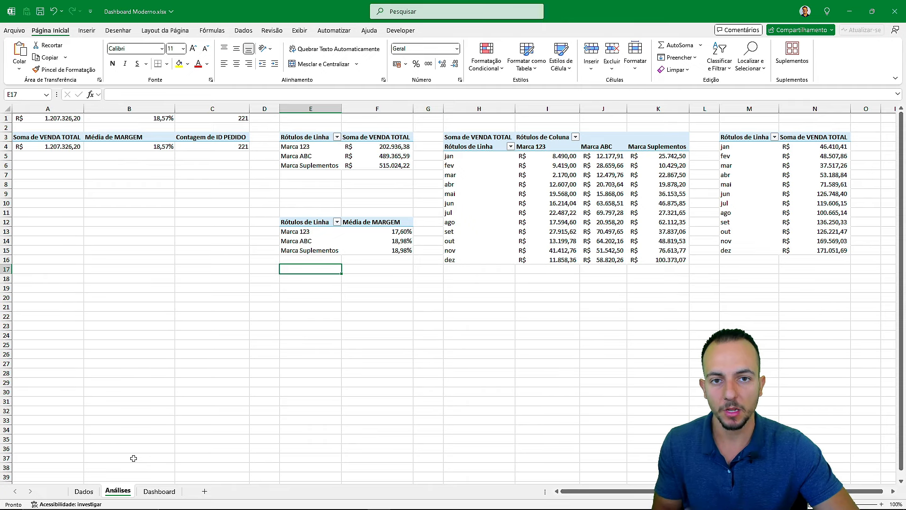
pyautogui.click(173, 491)
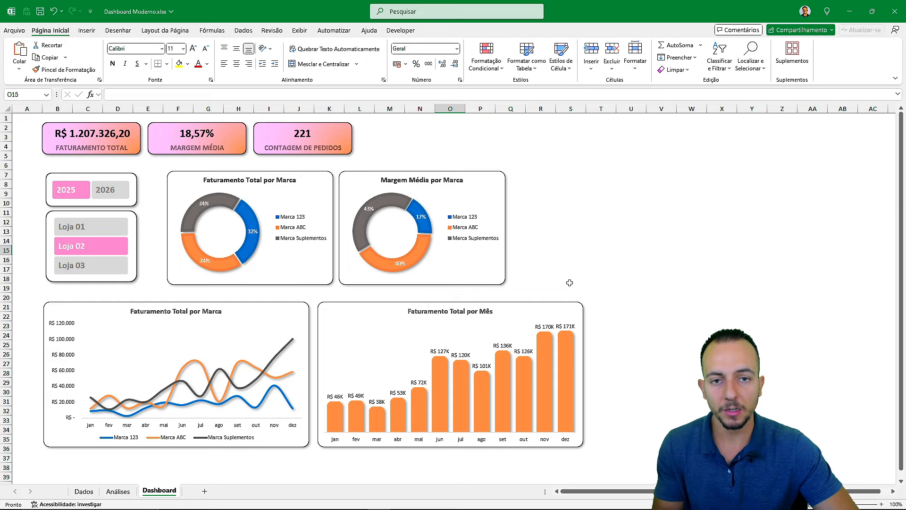
pyautogui.click(113, 190)
pyautogui.click(113, 227)
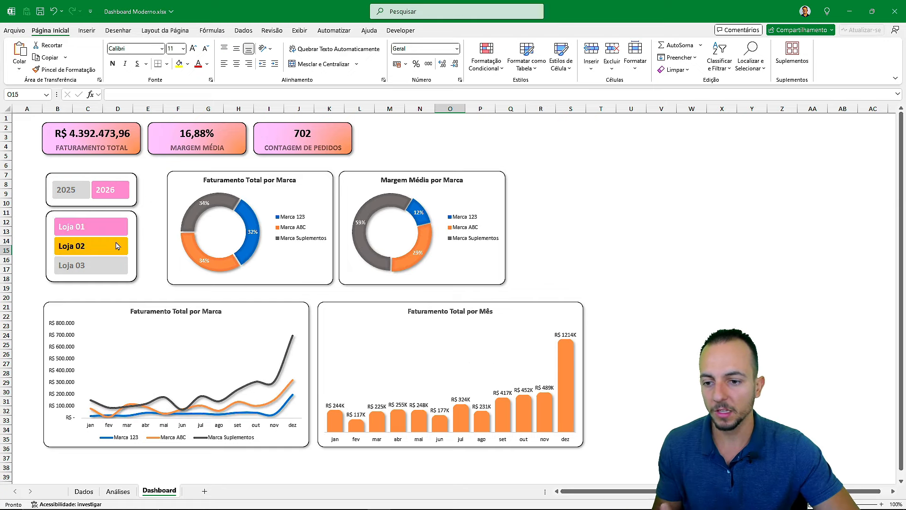
pyautogui.click(115, 246)
pyautogui.click(115, 269)
# - Filter the dashboard to 2025 and go through the stores one by one, finishing on Loja 01
pyautogui.click(75, 190)
pyautogui.click(95, 228)
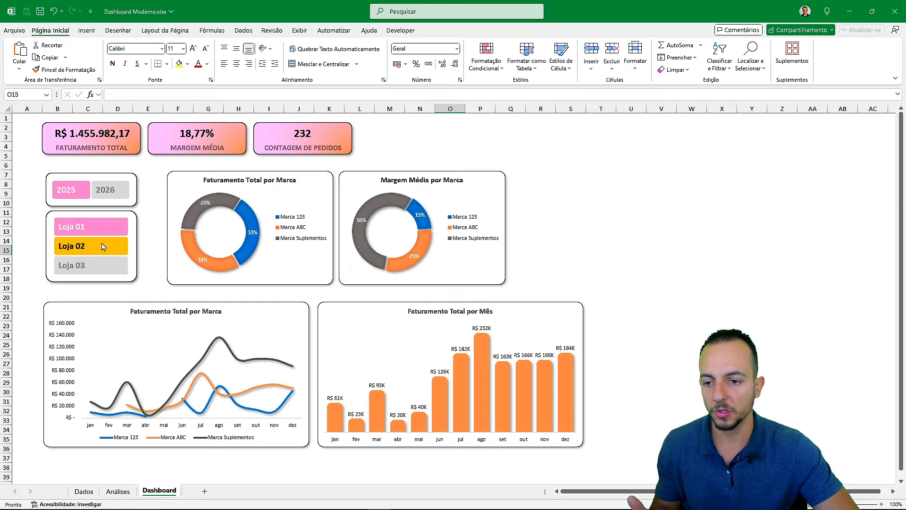
pyautogui.click(98, 246)
pyautogui.click(109, 263)
pyautogui.click(108, 248)
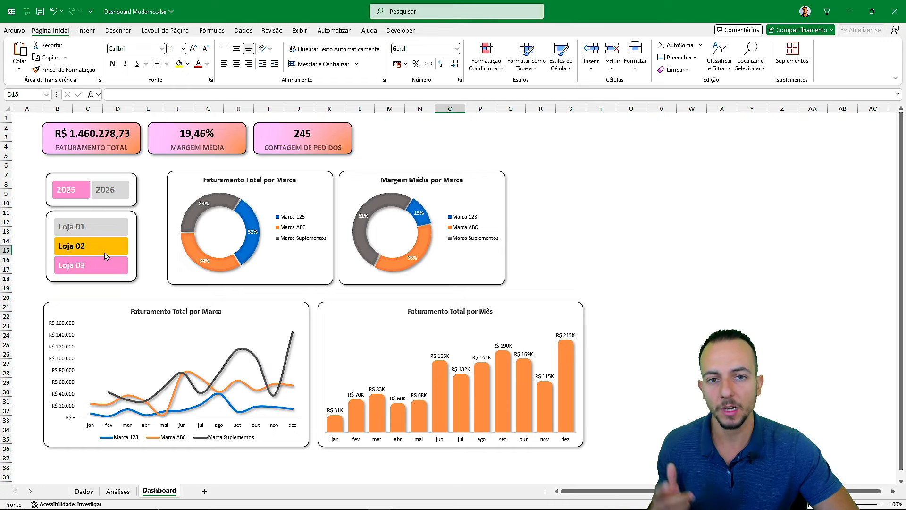
pyautogui.click(105, 229)
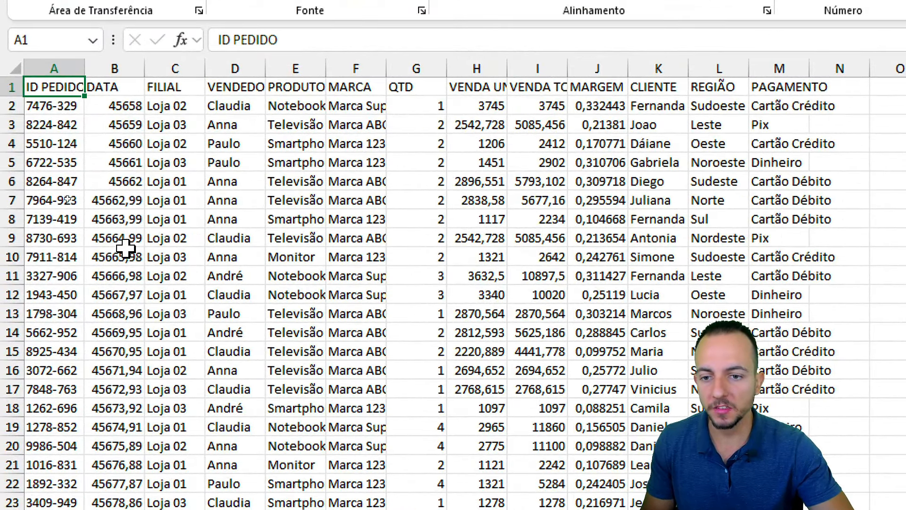
# - Look through the rows of the unformatted sales data and return to the header row
pyautogui.scroll(-8, 195, 254)
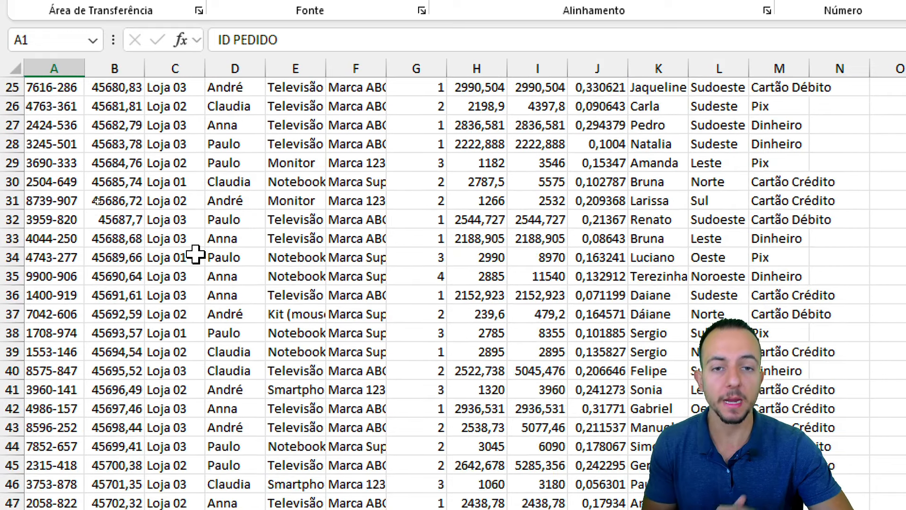
pyautogui.scroll(-4, 195, 254)
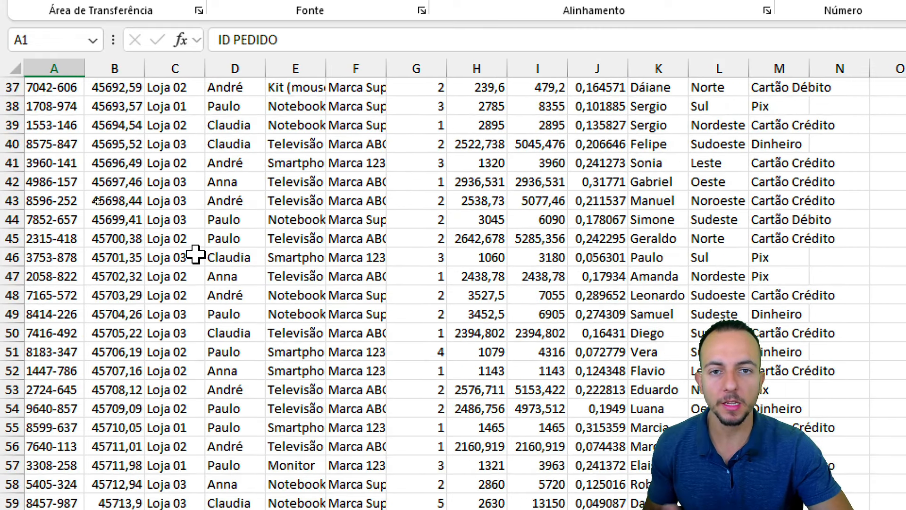
pyautogui.scroll(-11, 195, 253)
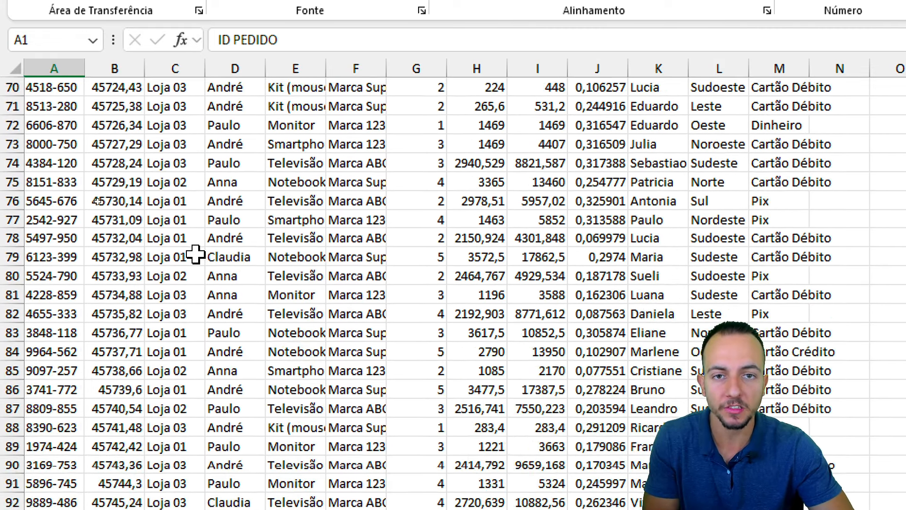
pyautogui.scroll(-10, 195, 254)
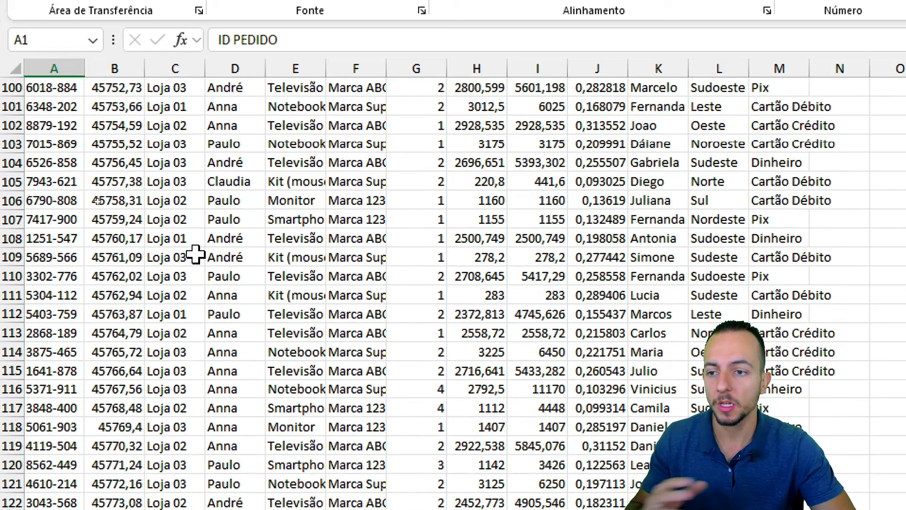
pyautogui.scroll(20, 195, 254)
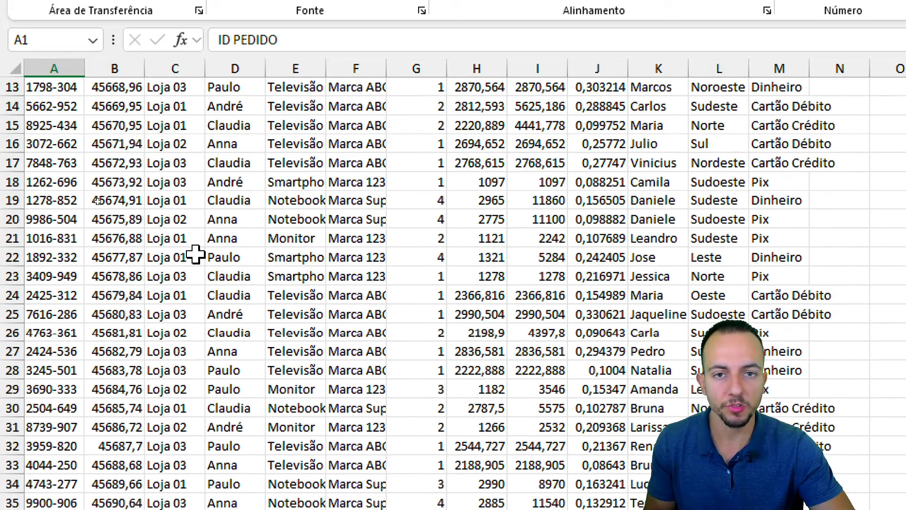
pyautogui.scroll(4, 195, 254)
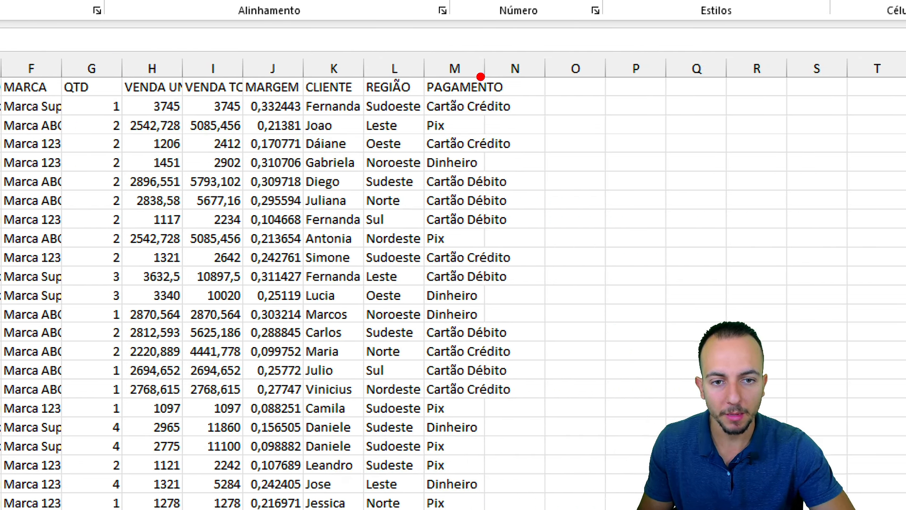
pyautogui.moveTo(480, 77); pyautogui.dragTo(480, 238)
pyautogui.moveTo(526, 194); pyautogui.dragTo(598, 236)
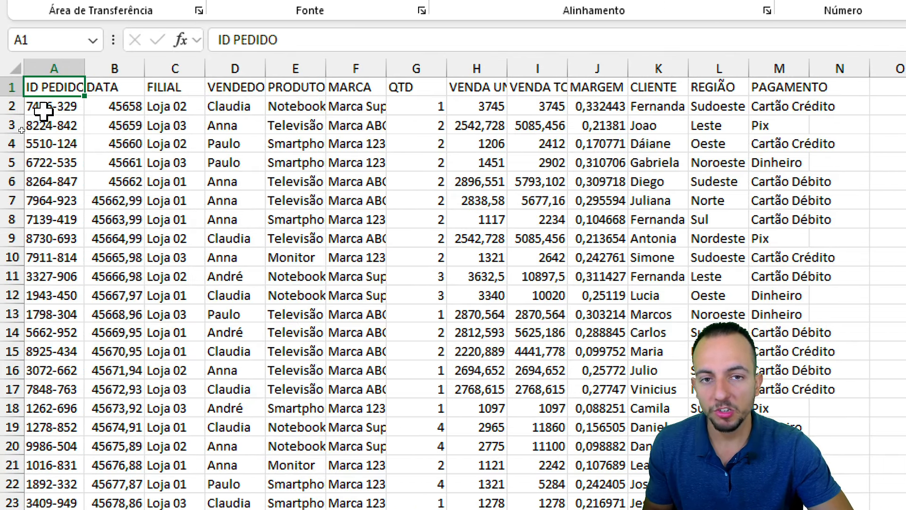
pyautogui.hotkey('ctrl', '2')
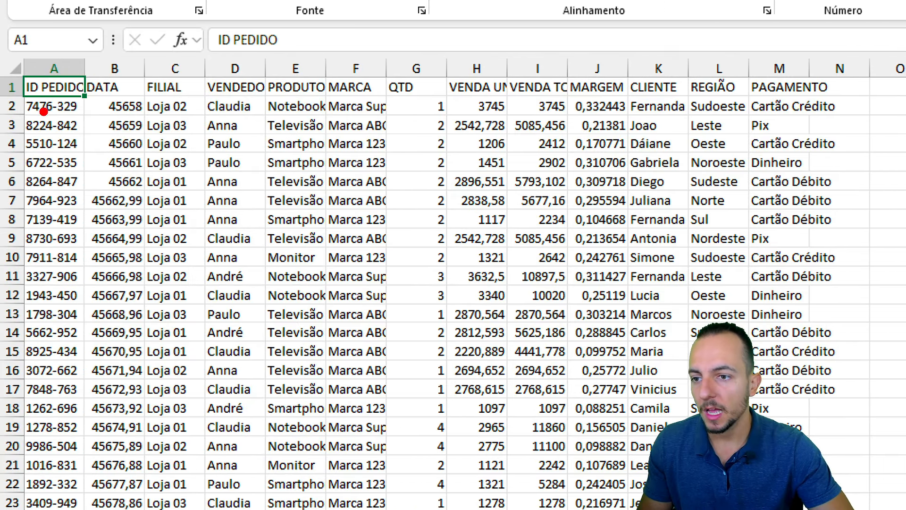
pyautogui.moveTo(27, 83)
pyautogui.mouseDown()
pyautogui.moveTo(66, 139)
pyautogui.moveTo(130, 193)
pyautogui.mouseUp()
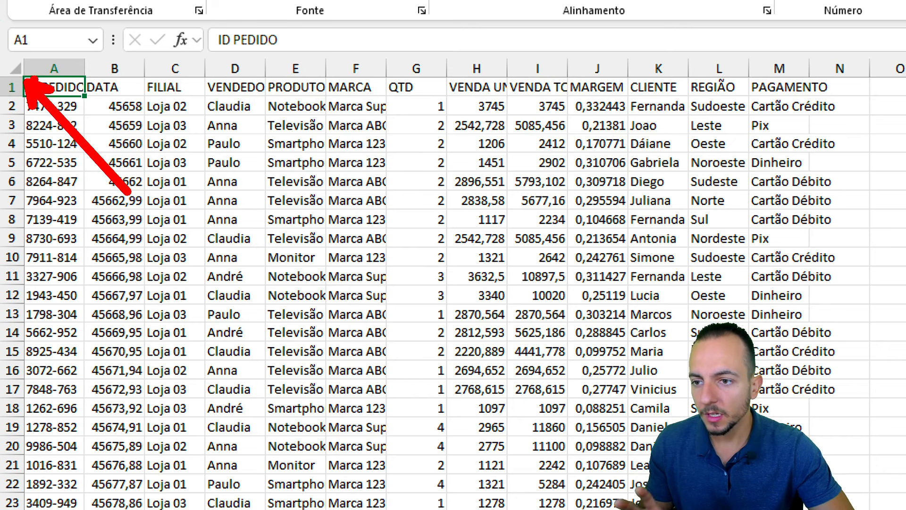
pyautogui.moveTo(16, 51)
pyautogui.mouseDown()
pyautogui.moveTo(6, 77)
pyautogui.moveTo(35, 60)
pyautogui.moveTo(19, 48)
pyautogui.mouseUp()
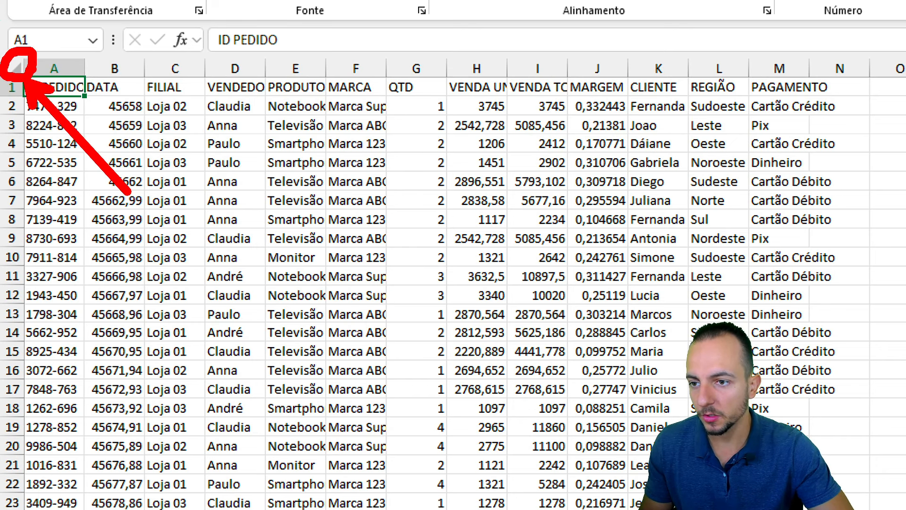
pyautogui.press('Escape')
# - Select the whole sheet and AutoFit the width of all columns to their contents
pyautogui.click(17, 70)
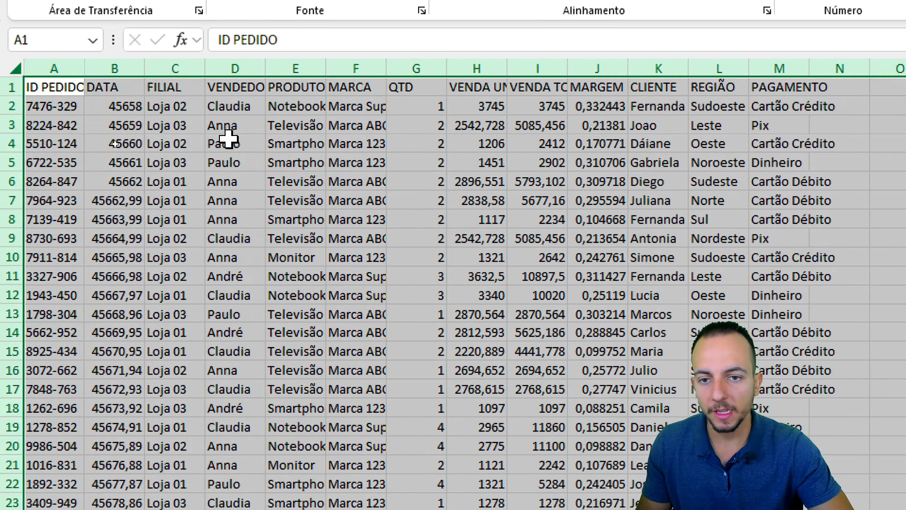
pyautogui.moveTo(307, 37); pyautogui.dragTo(348, 99)
pyautogui.moveTo(357, 67); pyautogui.dragTo(481, 128)
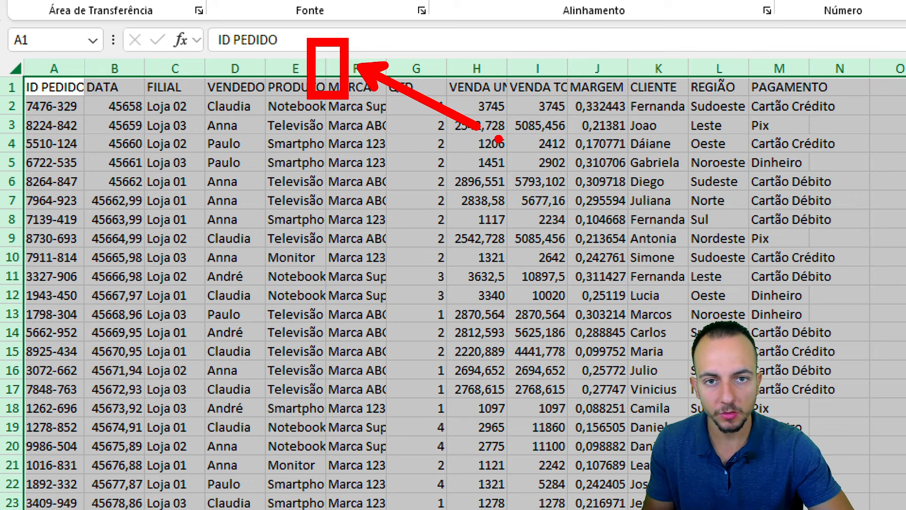
pyautogui.press('Escape')
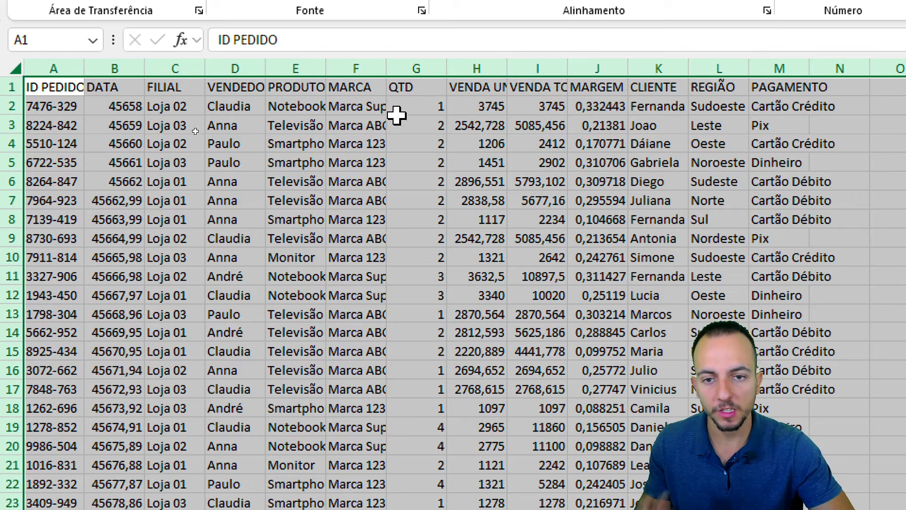
pyautogui.doubleClick(326, 68)
pyautogui.click(368, 124)
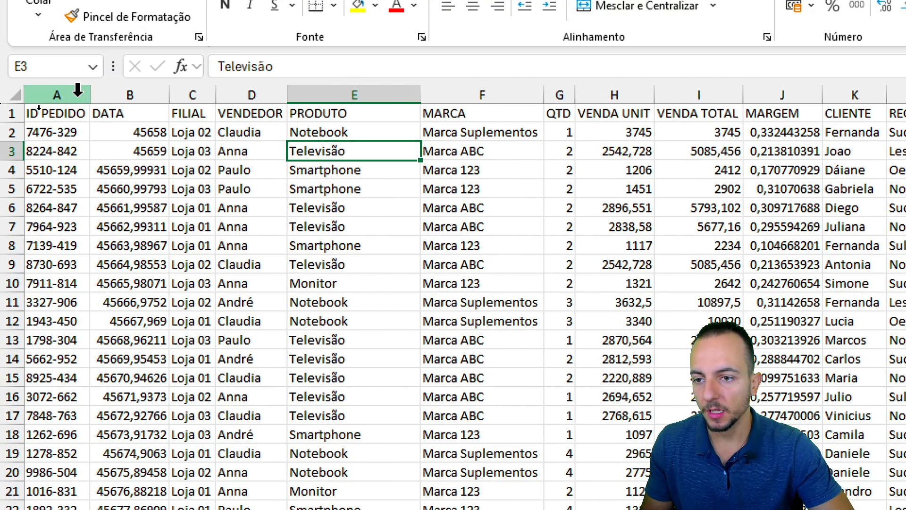
# - Inspect the ID PEDIDO and DATA columns to see how their values are formatted
pyautogui.click(78, 94)
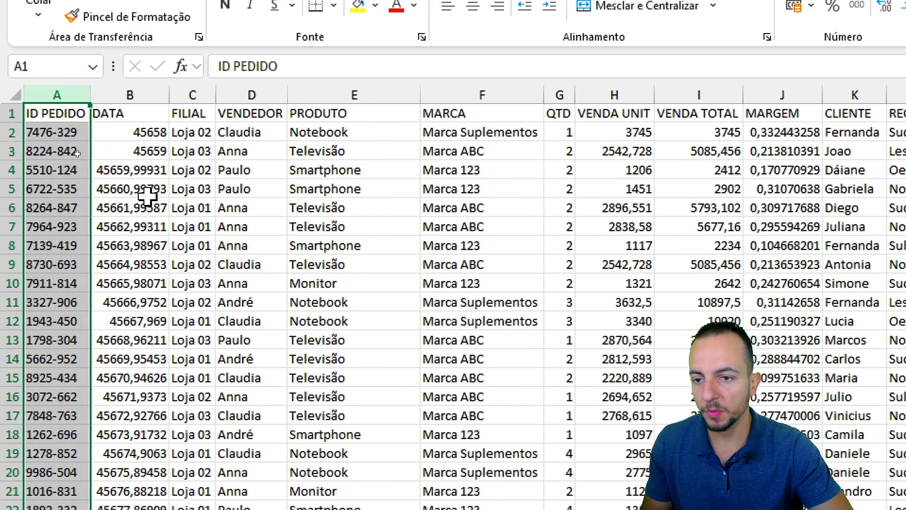
pyautogui.click(148, 94)
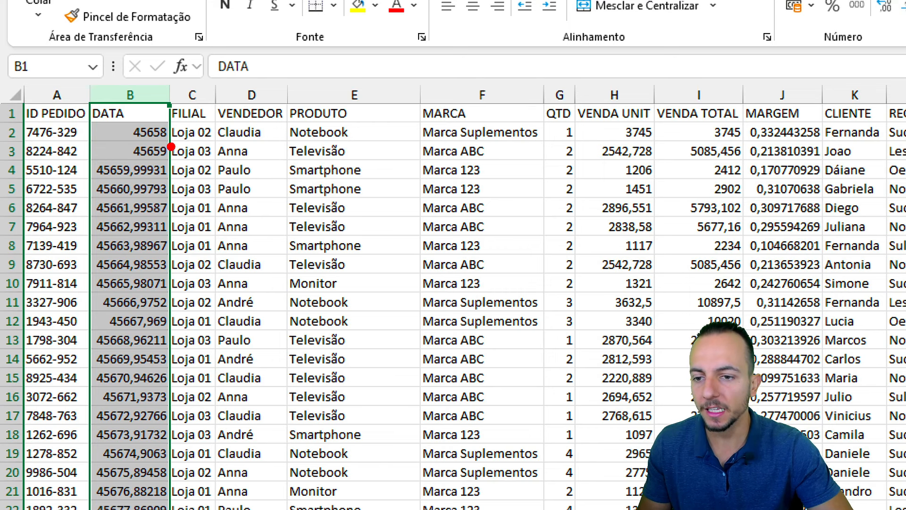
pyautogui.moveTo(118, 118)
pyautogui.mouseDown()
pyautogui.moveTo(180, 166)
pyautogui.moveTo(355, 231)
pyautogui.mouseUp()
pyautogui.moveTo(373, 198); pyautogui.dragTo(373, 193)
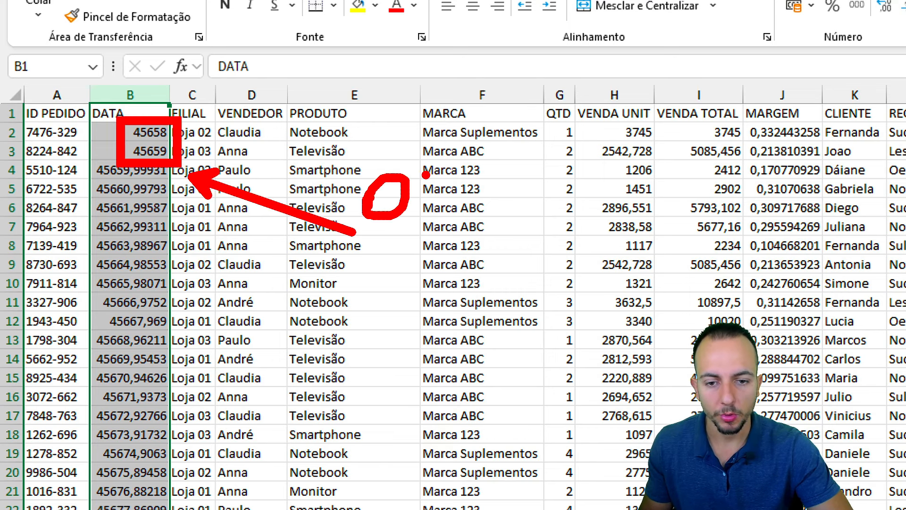
pyautogui.moveTo(425, 163); pyautogui.dragTo(403, 218)
pyautogui.moveTo(463, 148); pyautogui.dragTo(451, 242)
pyautogui.moveTo(494, 179)
pyautogui.mouseDown()
pyautogui.moveTo(471, 200)
pyautogui.moveTo(495, 181)
pyautogui.mouseUp()
pyautogui.moveTo(529, 158)
pyautogui.mouseDown()
pyautogui.moveTo(531, 198)
pyautogui.moveTo(514, 218)
pyautogui.mouseUp()
pyautogui.moveTo(577, 146); pyautogui.dragTo(564, 234)
pyautogui.moveTo(593, 167)
pyautogui.mouseDown()
pyautogui.moveTo(609, 156)
pyautogui.moveTo(654, 219)
pyautogui.mouseUp()
pyautogui.moveTo(689, 153); pyautogui.dragTo(660, 218)
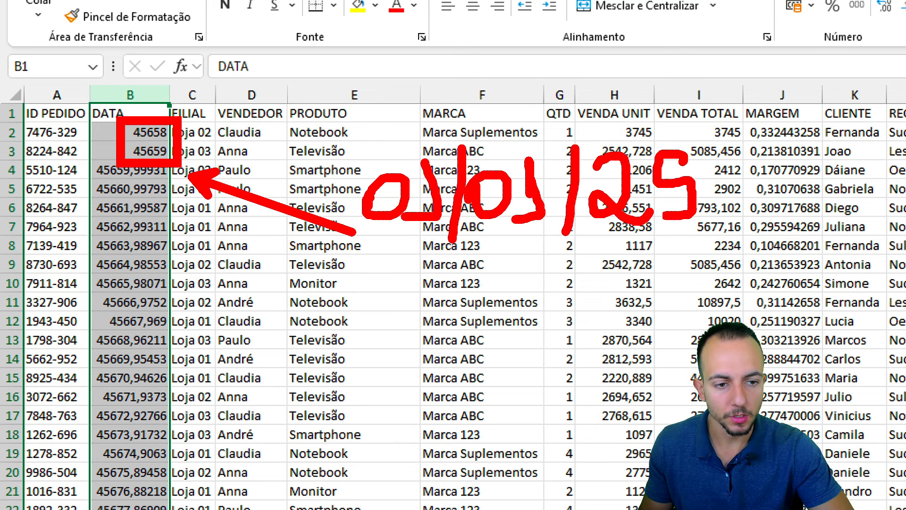
pyautogui.moveTo(382, 258); pyautogui.dragTo(756, 259)
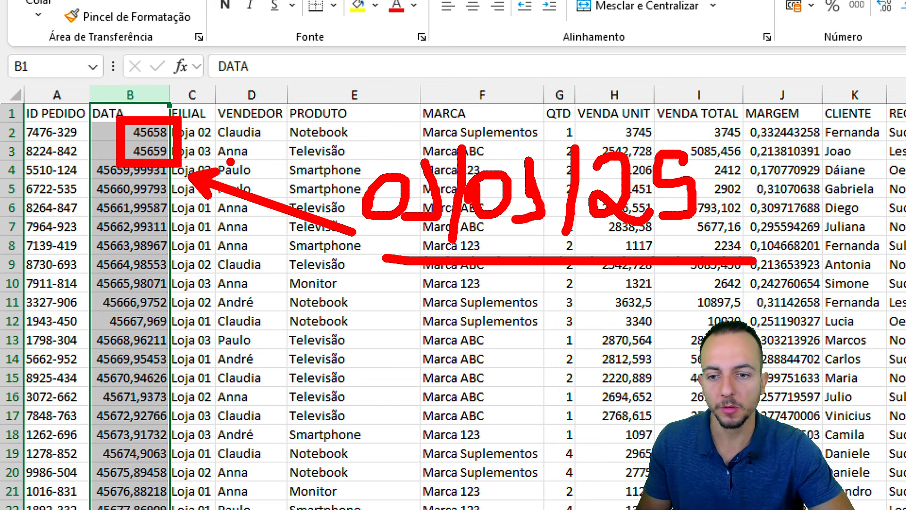
pyautogui.press('Escape')
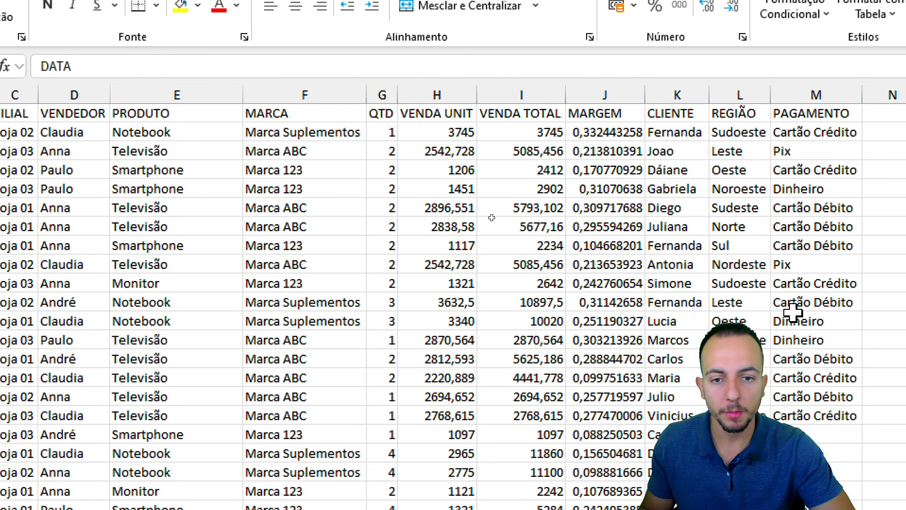
# - Inspect the number formatting of the VENDA UNIT, VENDA TOTAL and MARGEM columns
pyautogui.moveTo(338, 94); pyautogui.dragTo(391, 96)
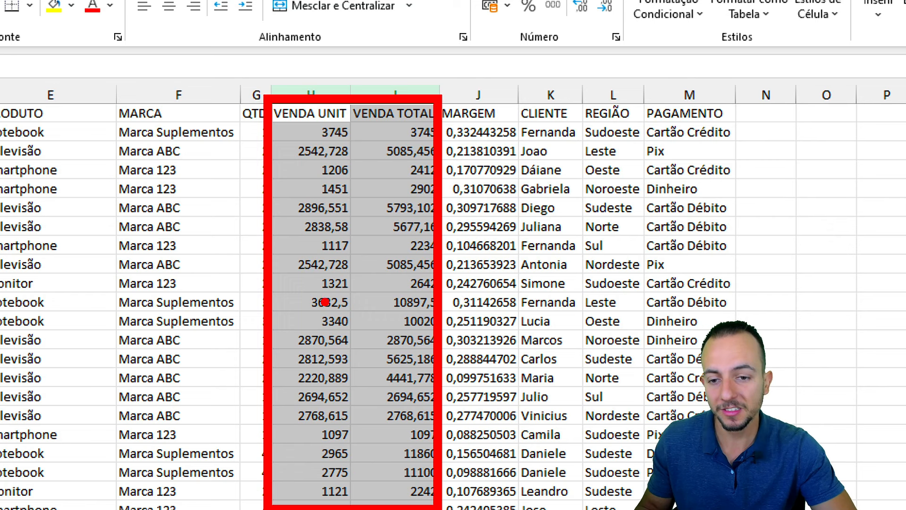
pyautogui.moveTo(172, 200); pyautogui.dragTo(232, 225)
pyautogui.moveTo(233, 164)
pyautogui.mouseDown()
pyautogui.moveTo(221, 169)
pyautogui.moveTo(233, 200)
pyautogui.mouseUp()
pyautogui.moveTo(228, 147); pyautogui.dragTo(248, 208)
pyautogui.press('Escape')
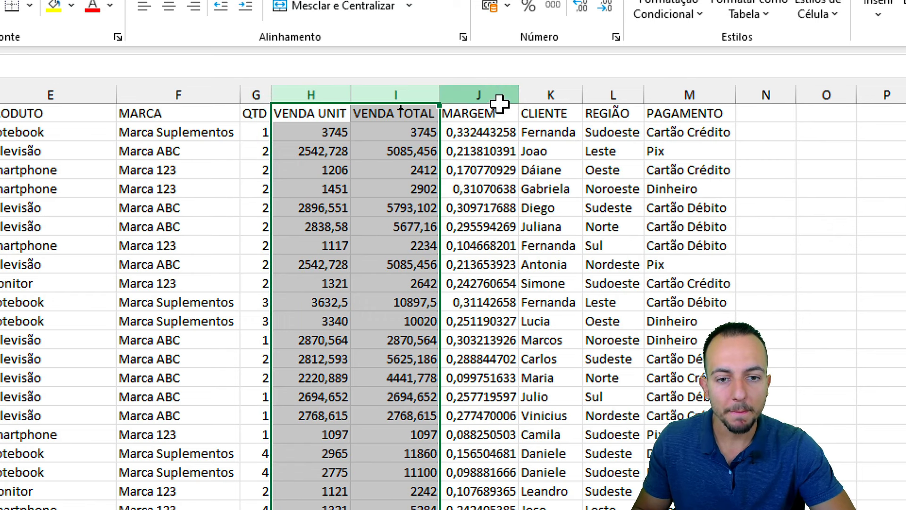
pyautogui.click(500, 95)
pyautogui.hotkey('ctrl', '2')
pyautogui.moveTo(441, 122)
pyautogui.mouseDown()
pyautogui.moveTo(530, 209)
pyautogui.moveTo(606, 138)
pyautogui.mouseUp()
pyautogui.moveTo(565, 143); pyautogui.dragTo(567, 155)
pyautogui.moveTo(578, 198); pyautogui.dragTo(581, 212)
pyautogui.press('Escape')
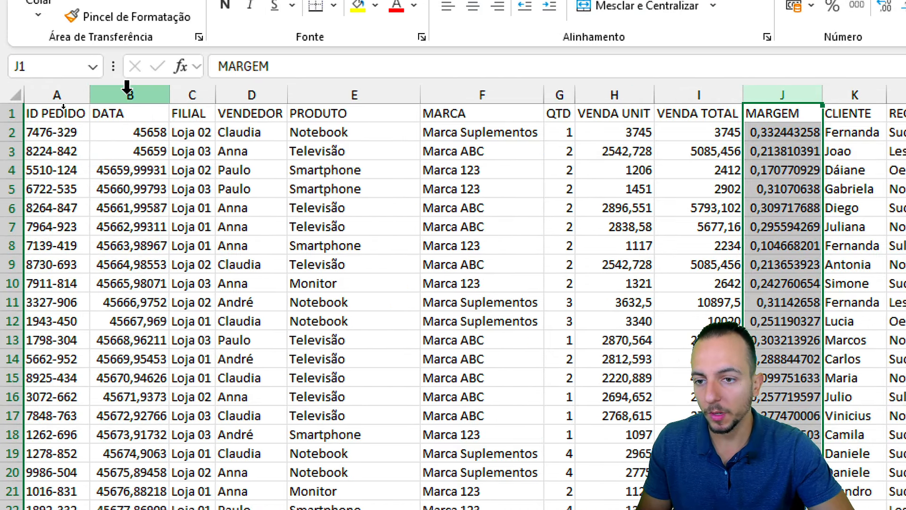
# - Apply the Data Abreviada number format to the entire DATA column
pyautogui.click(127, 90)
pyautogui.hotkey('ctrl', '2')
pyautogui.moveTo(90, 75); pyautogui.dragTo(168, 465)
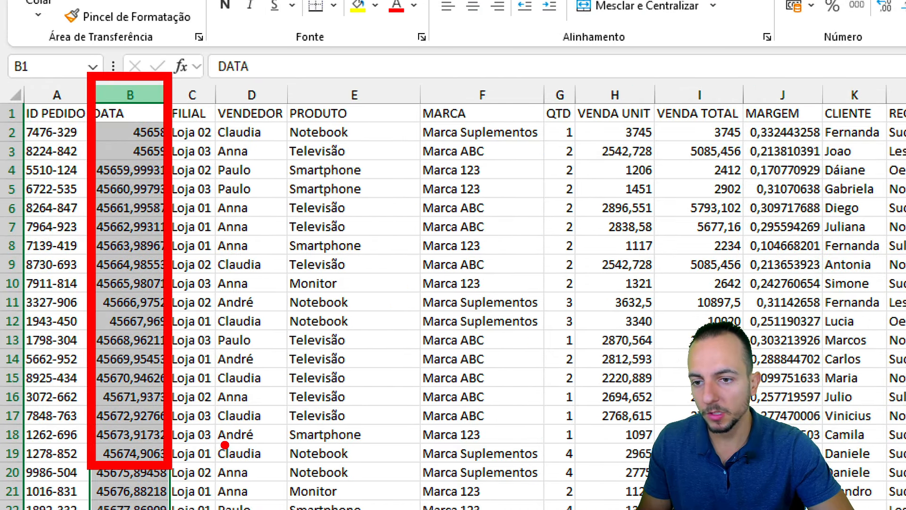
pyautogui.press('Escape')
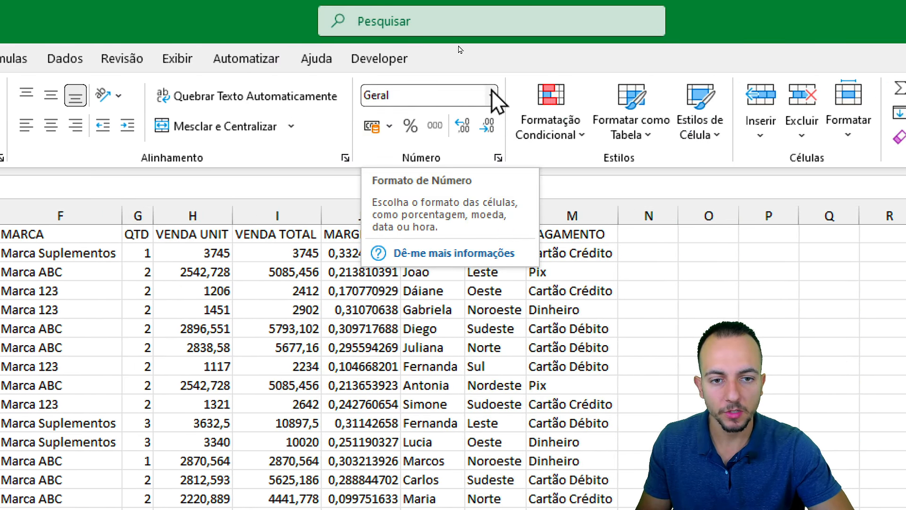
pyautogui.click(492, 96)
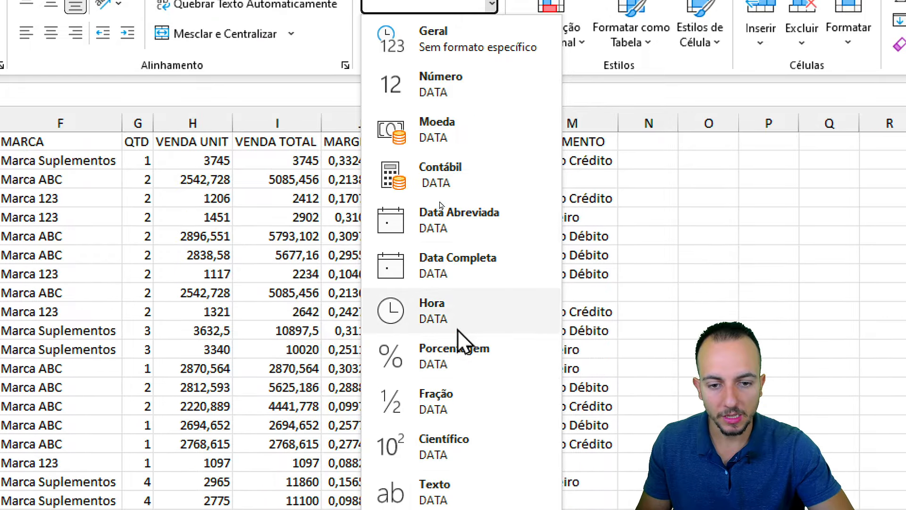
pyautogui.click(447, 218)
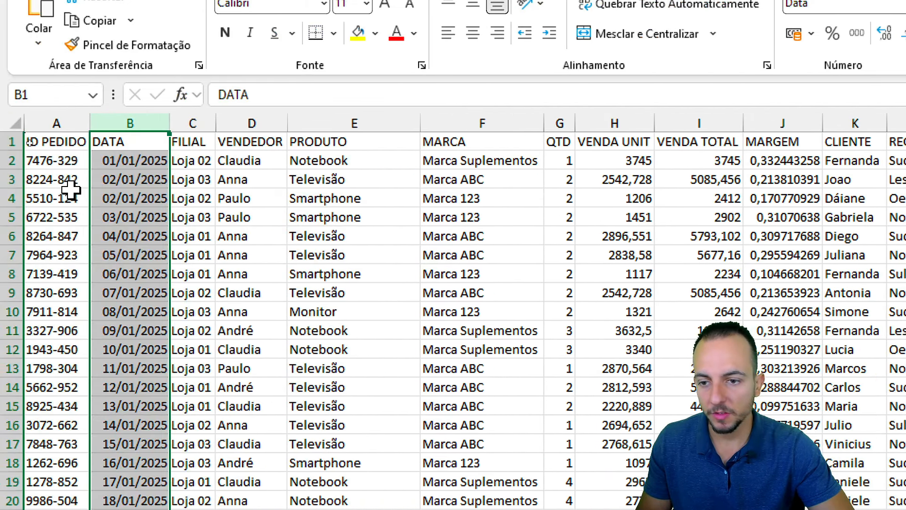
pyautogui.moveTo(142, 161); pyautogui.dragTo(153, 275)
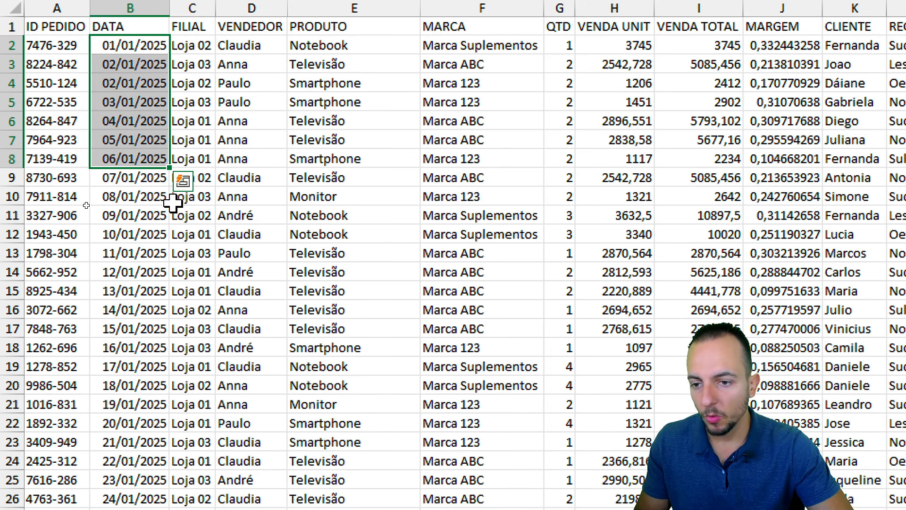
pyautogui.hotkey('ctrl', '2')
pyautogui.moveTo(82, 88)
pyautogui.mouseDown()
pyautogui.moveTo(149, 209)
pyautogui.moveTo(169, 281)
pyautogui.moveTo(301, 323)
pyautogui.mouseUp()
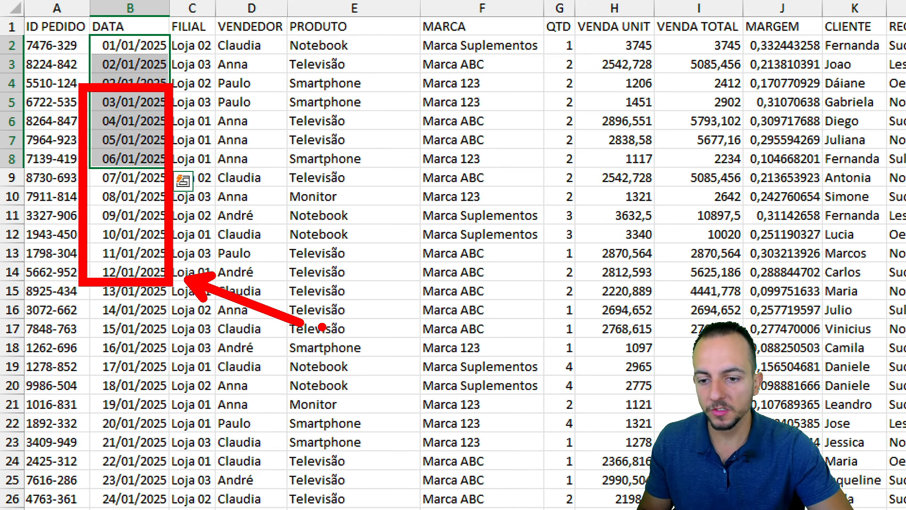
# - Apply the accounting currency format in R$ to the entire VENDA UNIT and VENDA TOTAL columns
pyautogui.press('Escape')
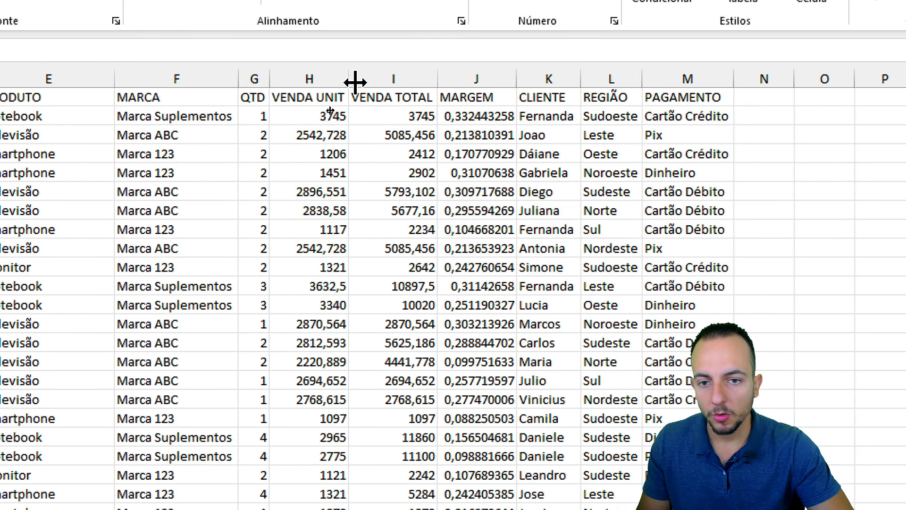
pyautogui.moveTo(329, 76); pyautogui.dragTo(385, 77)
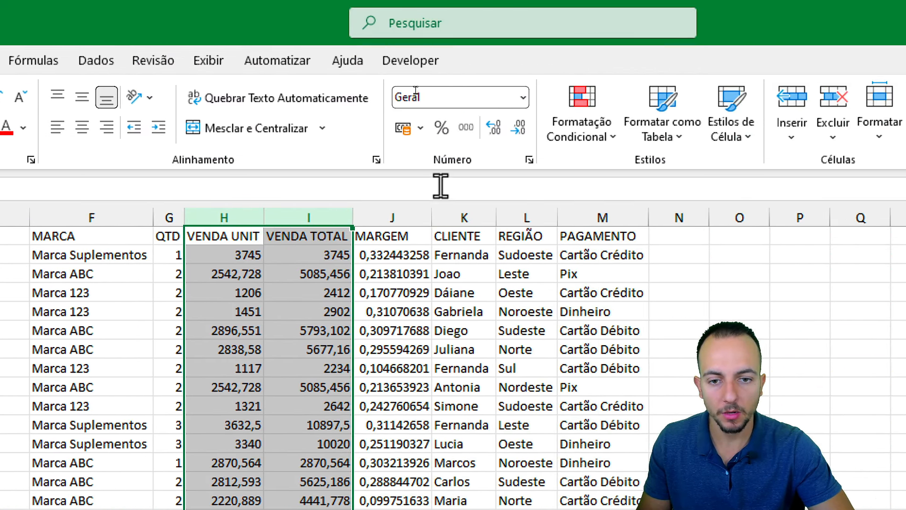
pyautogui.hotkey('ctrl', '2')
pyautogui.moveTo(796, 113); pyautogui.dragTo(770, 122)
pyautogui.moveTo(376, 124); pyautogui.dragTo(406, 113)
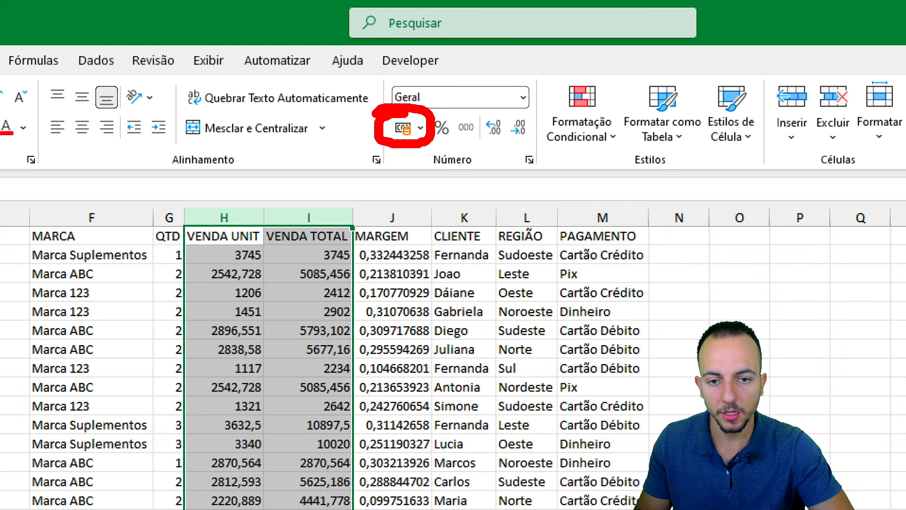
pyautogui.press('Escape')
pyautogui.click(403, 128)
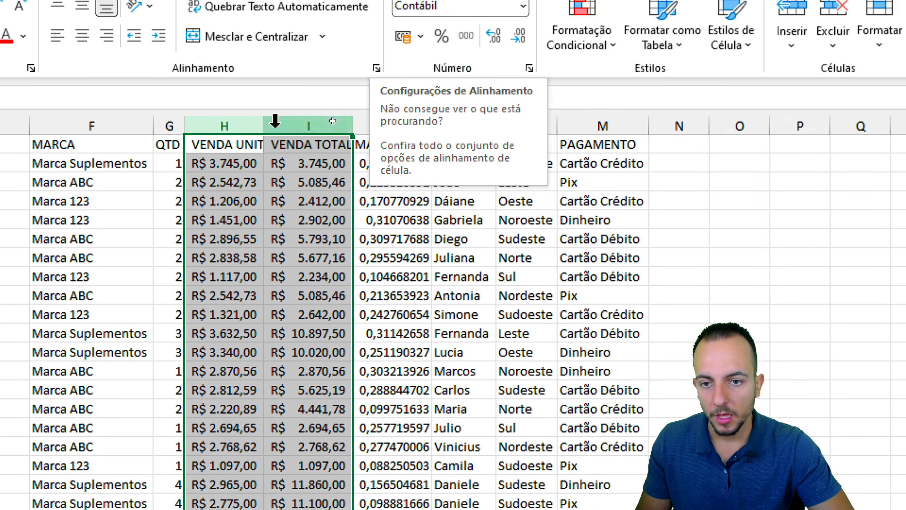
# - AutoFit the widths of the VENDA UNIT and VENDA TOTAL columns to their contents
pyautogui.hotkey('ctrl', '2')
pyautogui.moveTo(354, 52); pyautogui.dragTo(285, 84)
pyautogui.moveTo(286, 158); pyautogui.dragTo(296, 143)
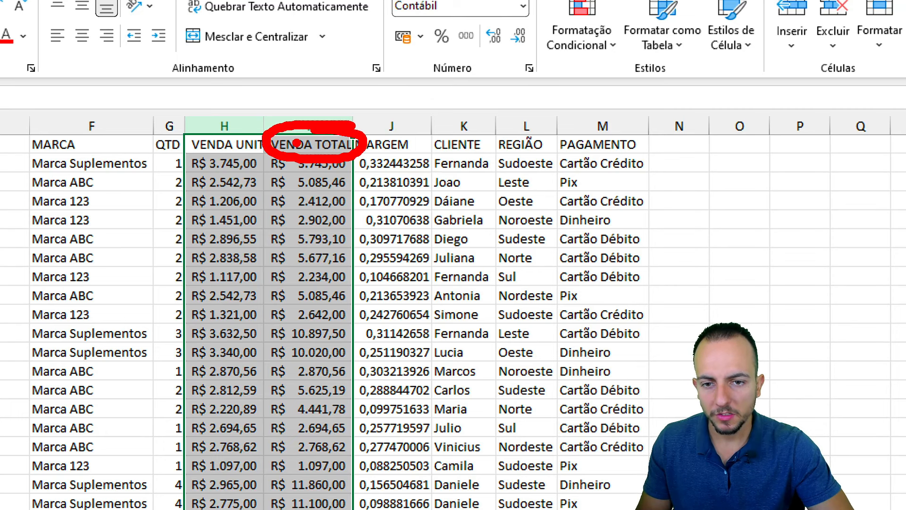
pyautogui.press('Escape')
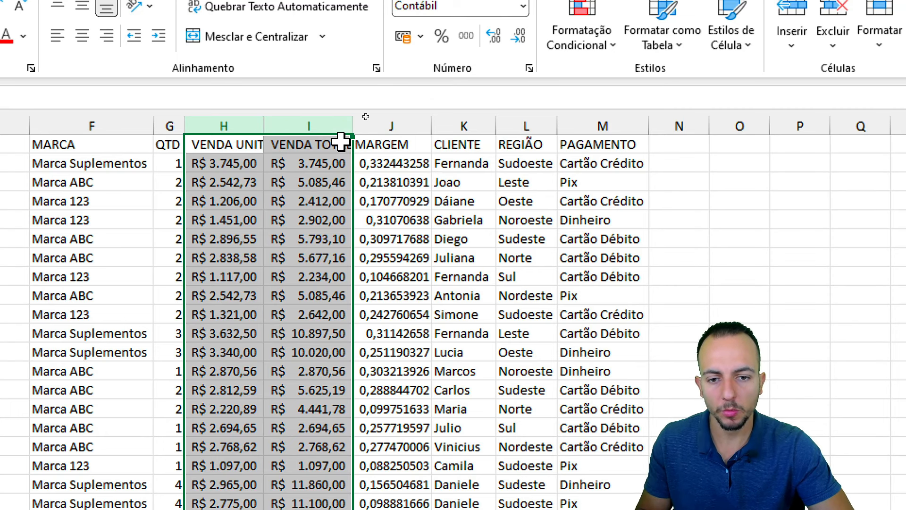
pyautogui.moveTo(258, 126); pyautogui.dragTo(276, 119)
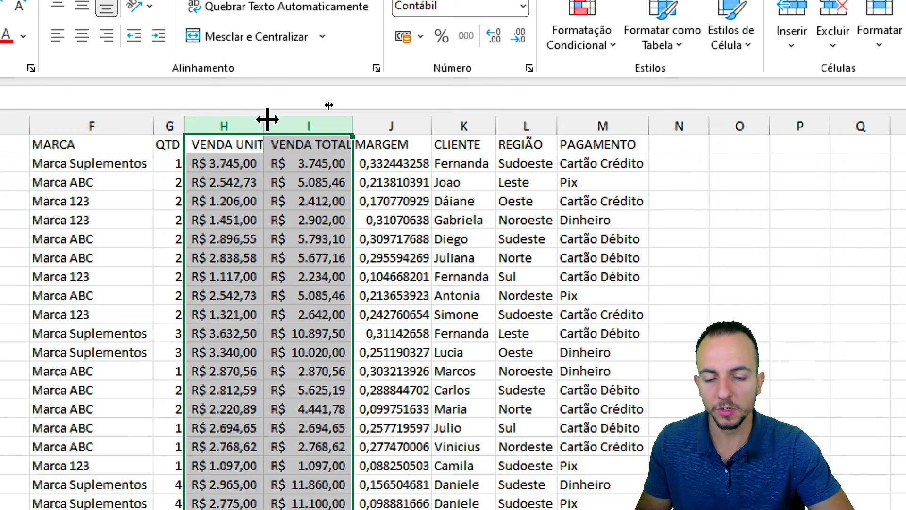
pyautogui.doubleClick(268, 120)
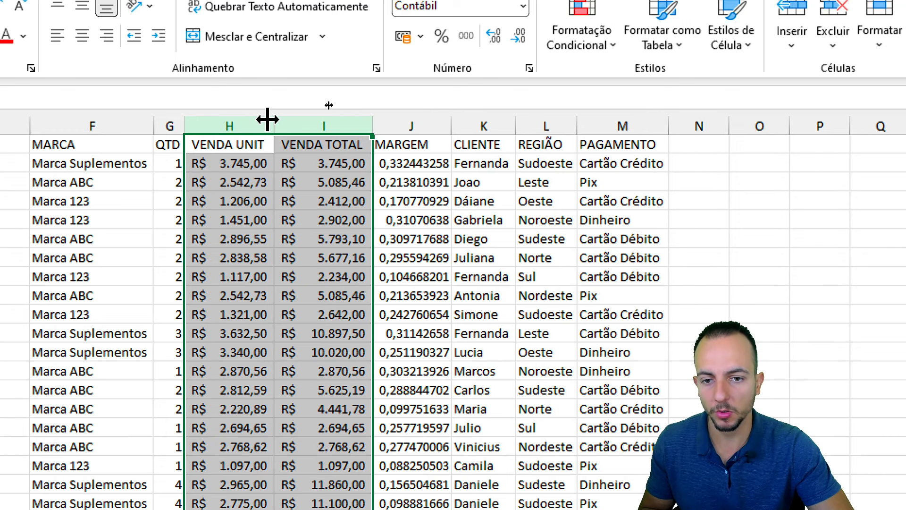
pyautogui.click(297, 157)
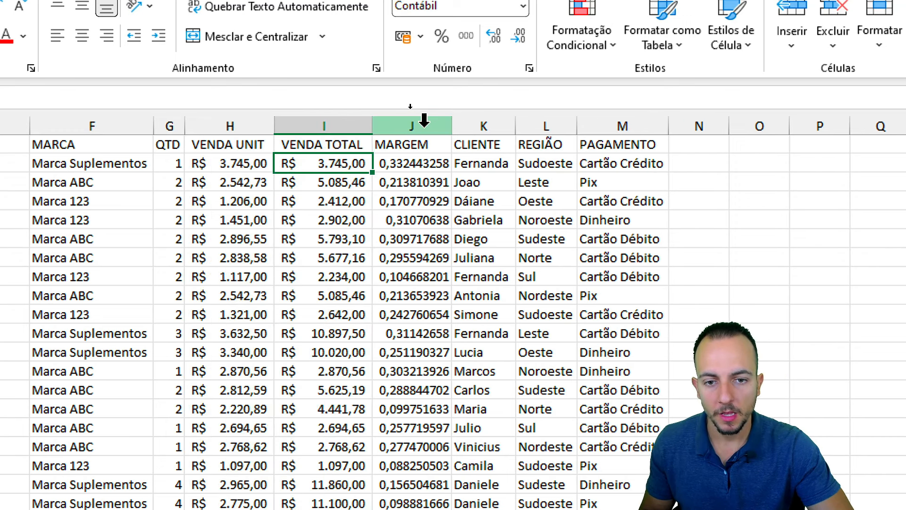
# - Format the entire MARGEM column as a percentage with two decimal places
pyautogui.click(424, 122)
pyautogui.moveTo(422, 144); pyautogui.dragTo(434, 371)
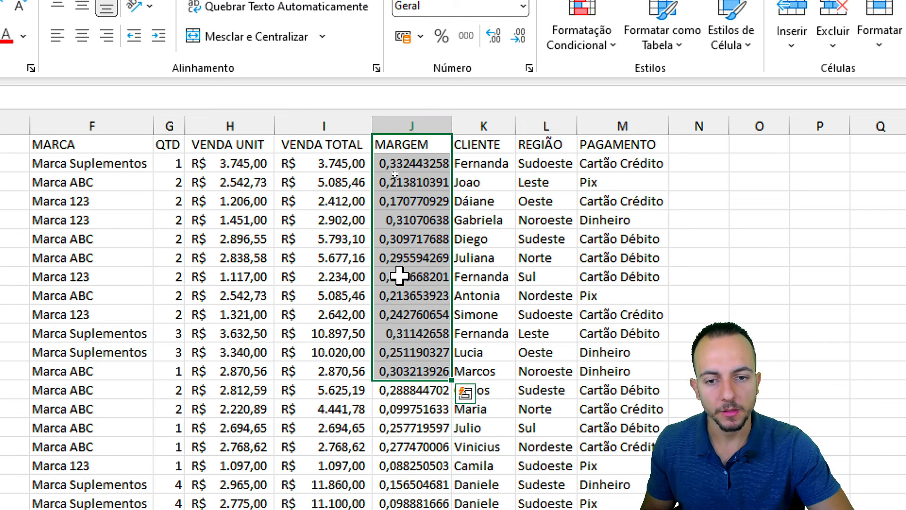
pyautogui.click(413, 121)
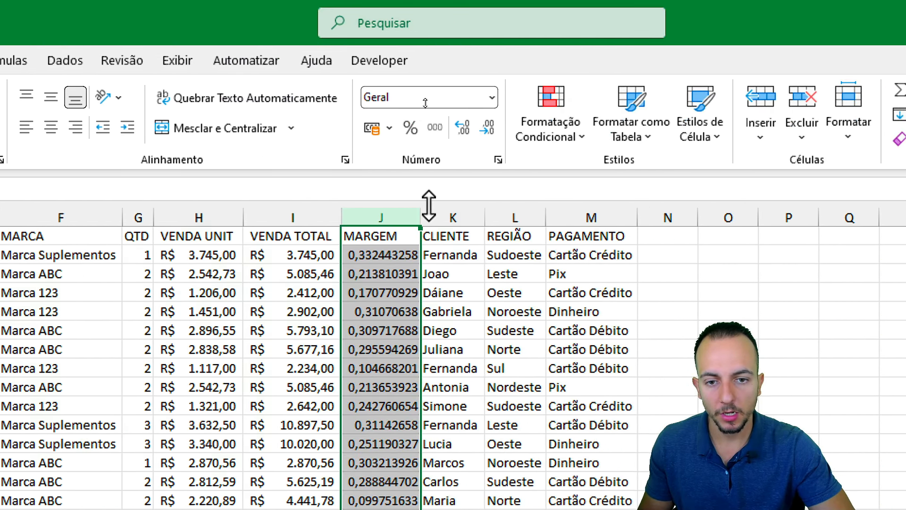
pyautogui.hotkey('ctrl', '2')
pyautogui.moveTo(808, 103); pyautogui.dragTo(791, 141)
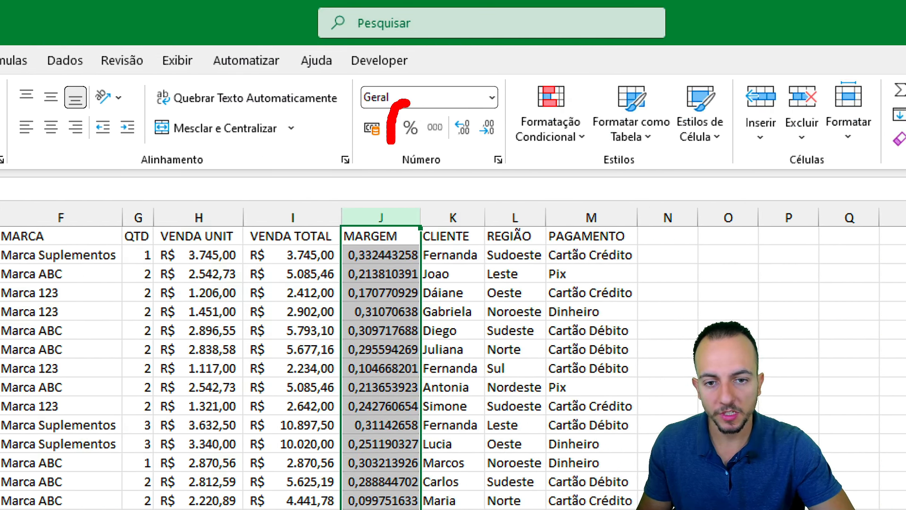
pyautogui.moveTo(391, 140)
pyautogui.mouseDown()
pyautogui.moveTo(418, 99)
pyautogui.moveTo(462, 96)
pyautogui.mouseUp()
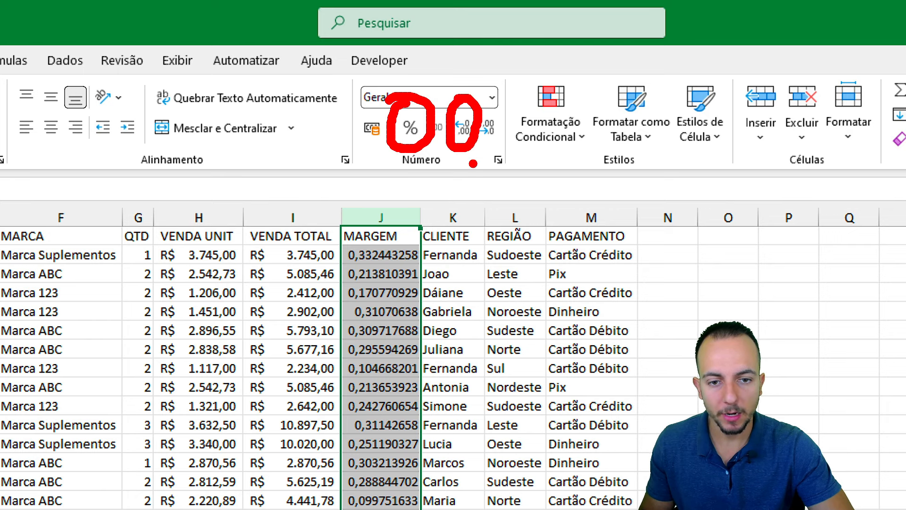
pyautogui.moveTo(473, 164); pyautogui.dragTo(522, 224)
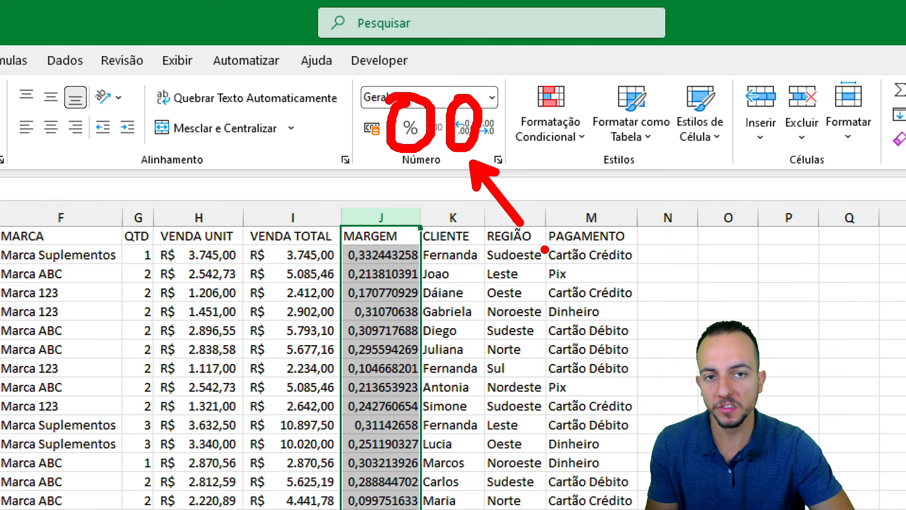
pyautogui.press('Escape')
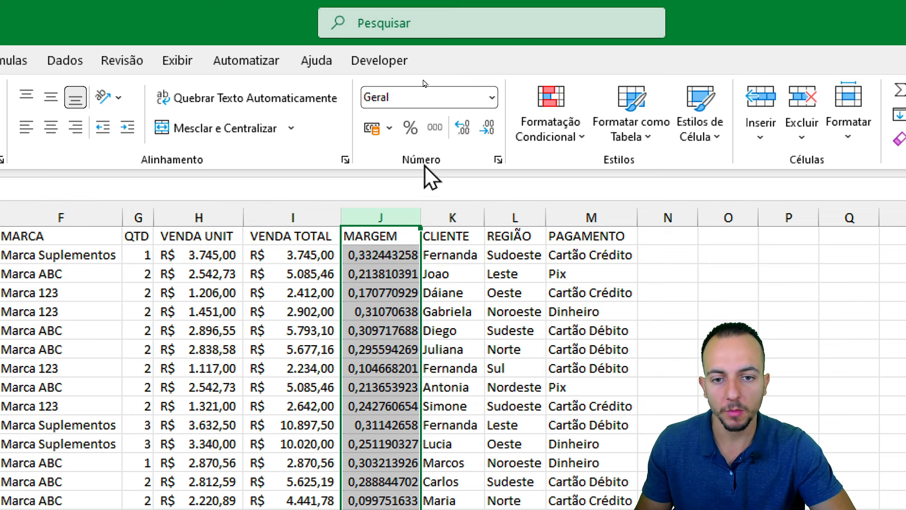
pyautogui.click(419, 129)
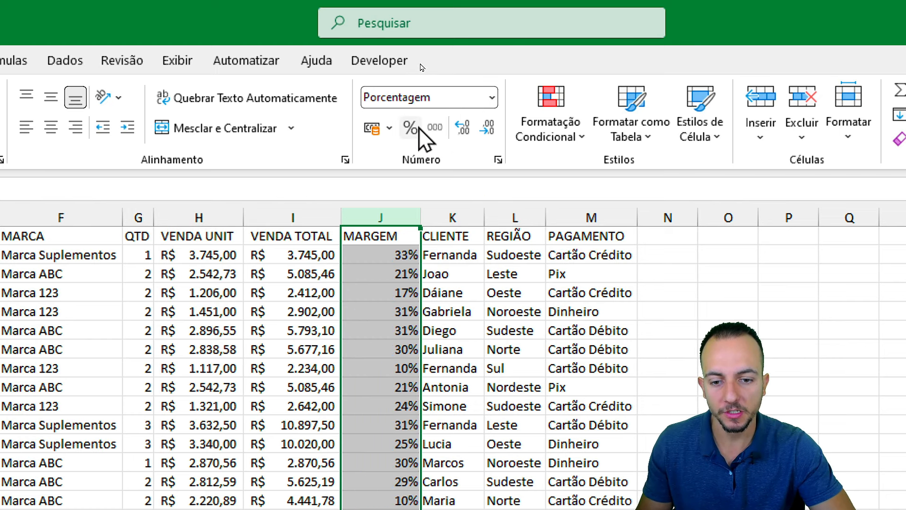
pyautogui.click(459, 129)
pyautogui.click(459, 130)
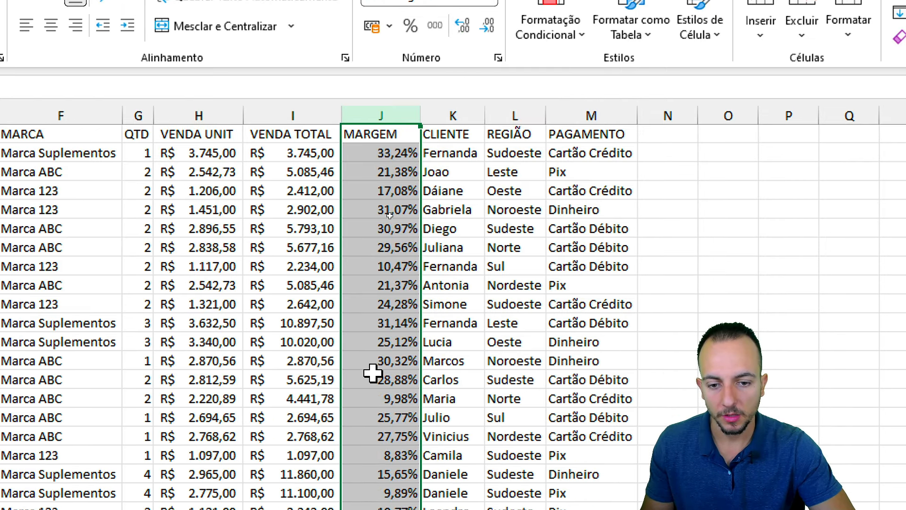
pyautogui.click(360, 306)
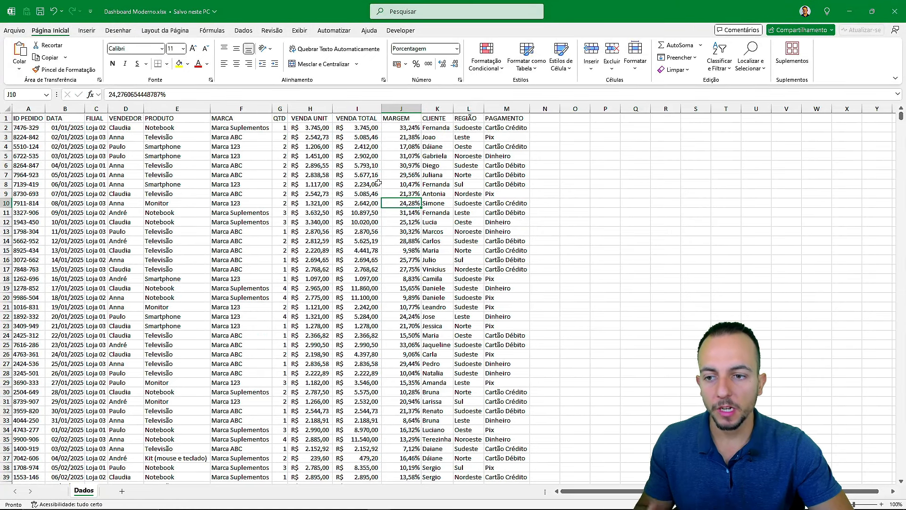
pyautogui.click(36, 116)
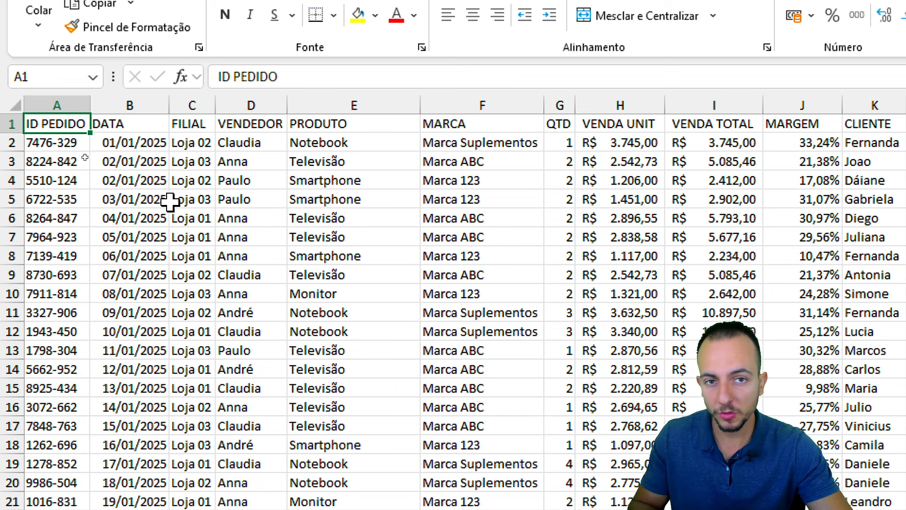
pyautogui.click(260, 214)
pyautogui.click(412, 254)
pyautogui.click(142, 281)
pyautogui.click(350, 195)
pyautogui.click(325, 310)
pyautogui.click(164, 306)
# - Convert the sales data range $A$1:$M$2747 into an Excel table that has headers
pyautogui.click(343, 200)
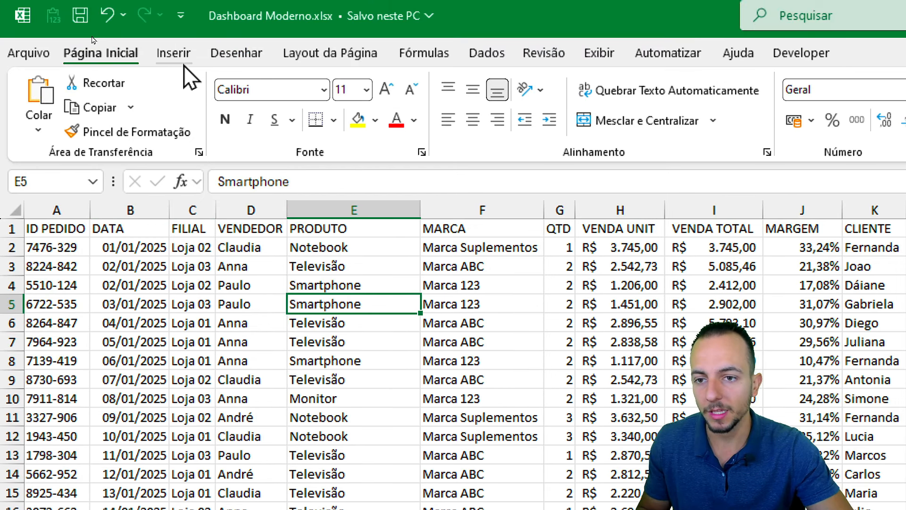
pyautogui.click(175, 14)
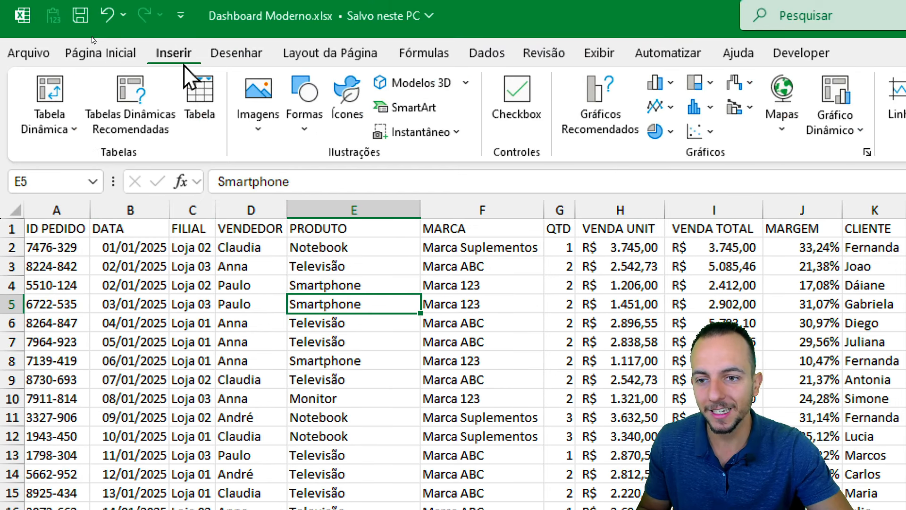
pyautogui.click(203, 126)
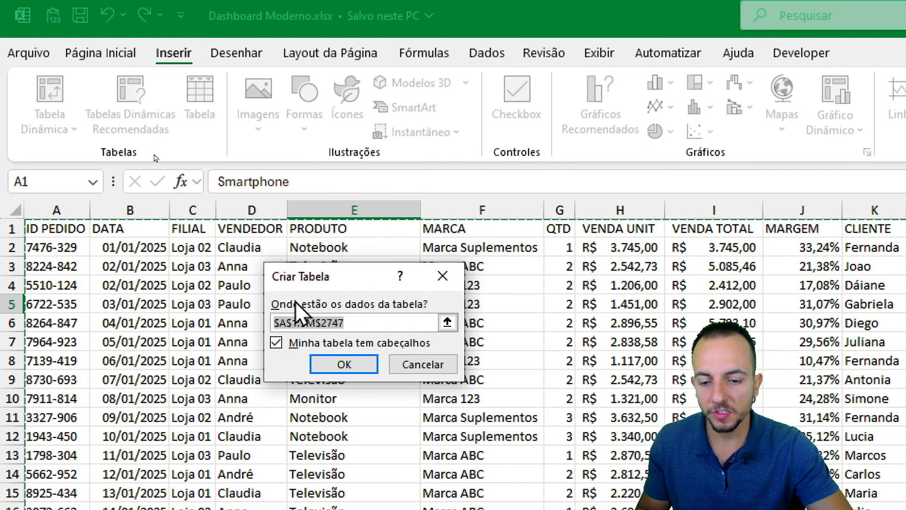
pyautogui.moveTo(254, 328)
pyautogui.mouseDown()
pyautogui.moveTo(272, 338)
pyautogui.moveTo(515, 374)
pyautogui.mouseUp()
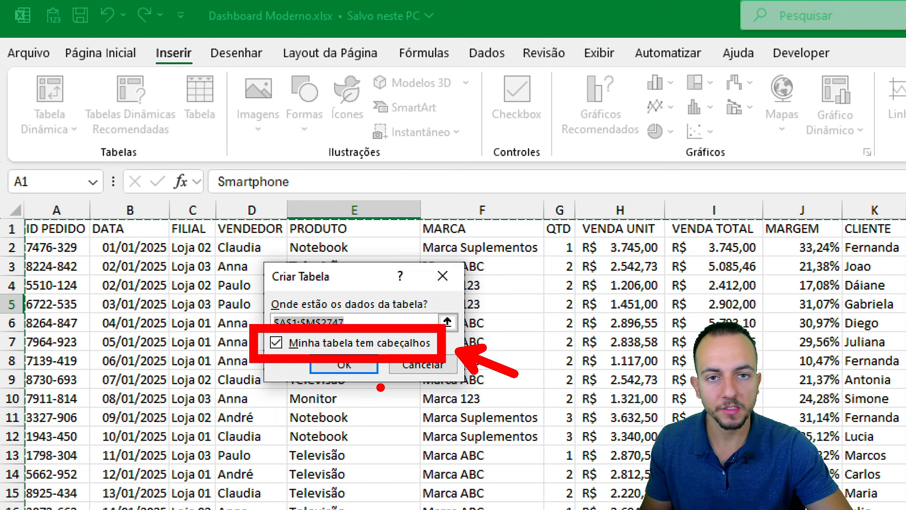
pyautogui.moveTo(22, 237)
pyautogui.mouseDown()
pyautogui.moveTo(329, 259)
pyautogui.moveTo(614, 229)
pyautogui.moveTo(163, 210)
pyautogui.mouseUp()
pyautogui.press('Escape')
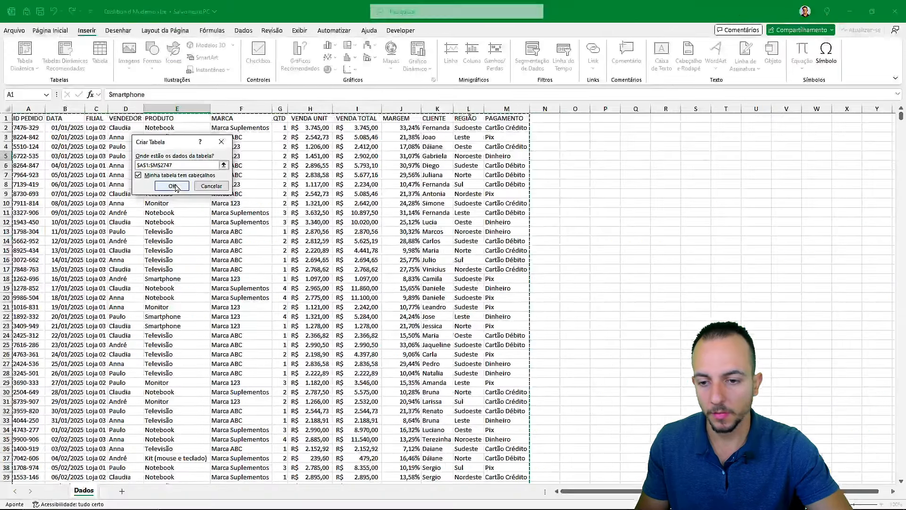
pyautogui.click(344, 364)
pyautogui.click(347, 380)
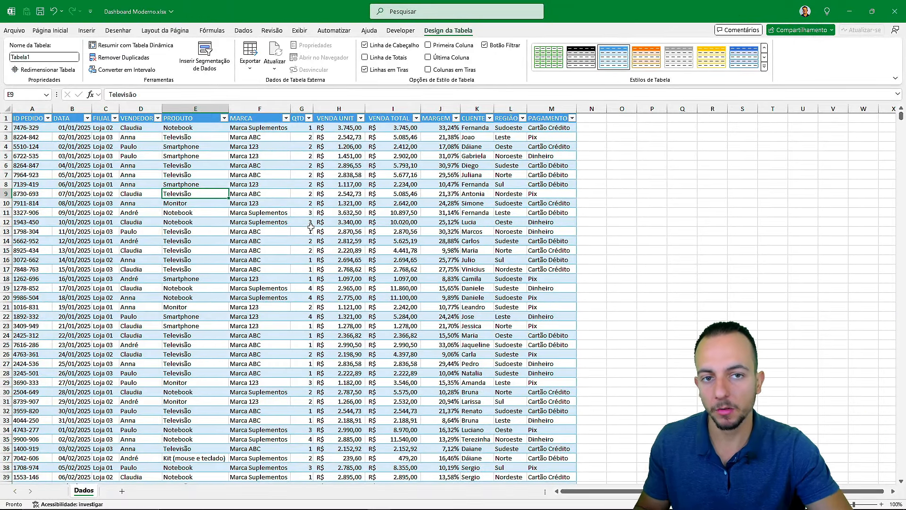
# - Look over the new table and the gallery of table styles available for it, keeping the current style
pyautogui.scroll(-8, 283, 222)
pyautogui.scroll(8, 277, 222)
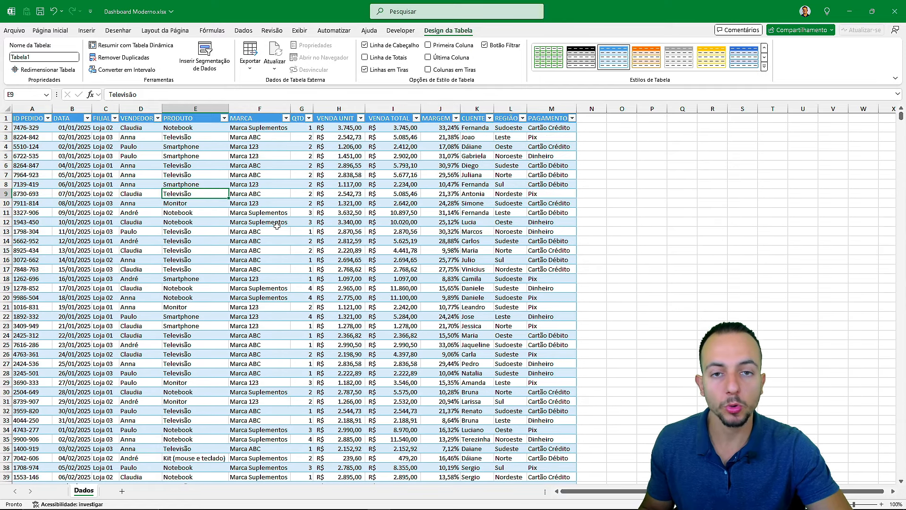
pyautogui.click(50, 30)
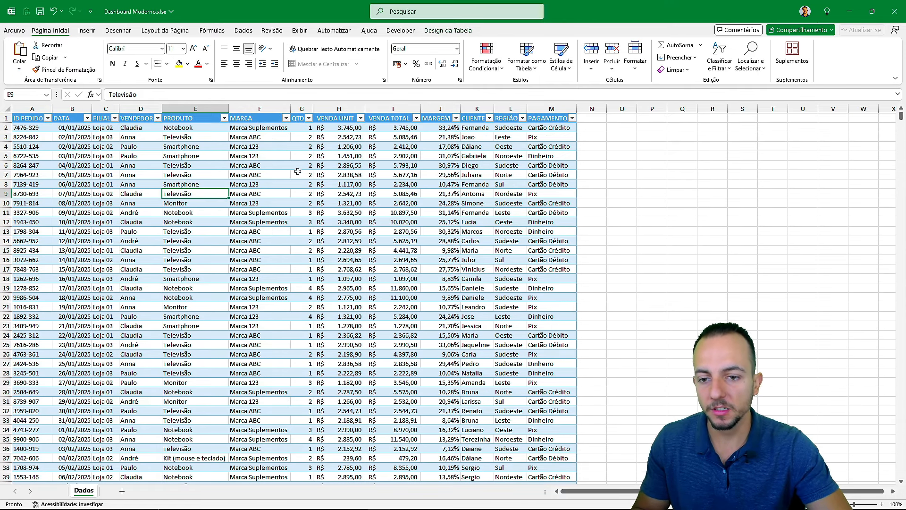
pyautogui.click(328, 193)
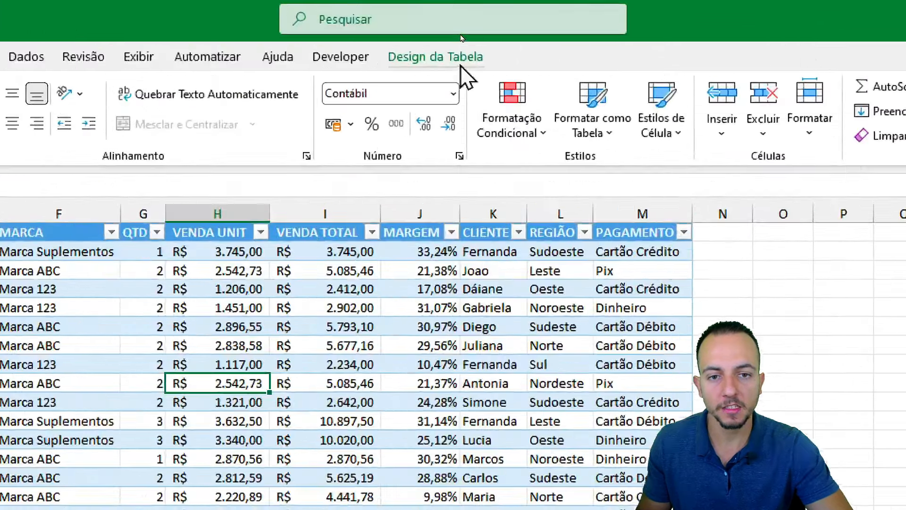
pyautogui.click(467, 32)
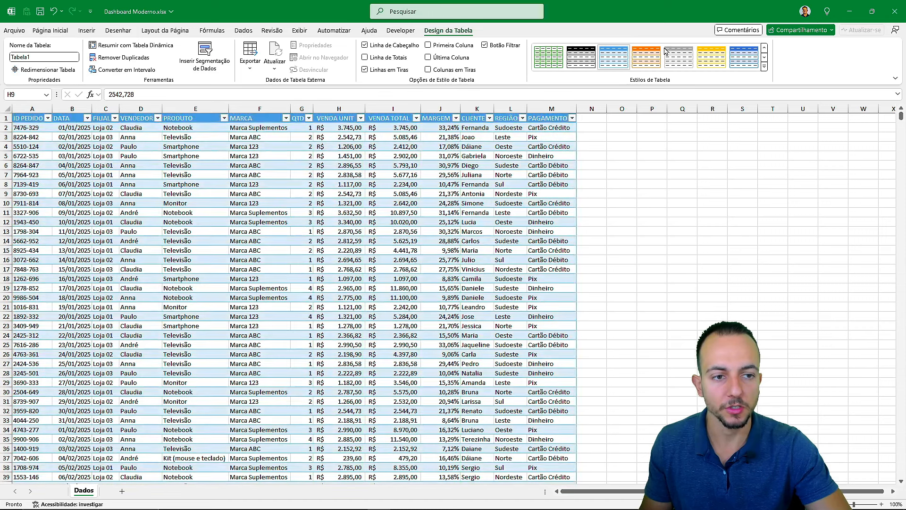
pyautogui.click(764, 67)
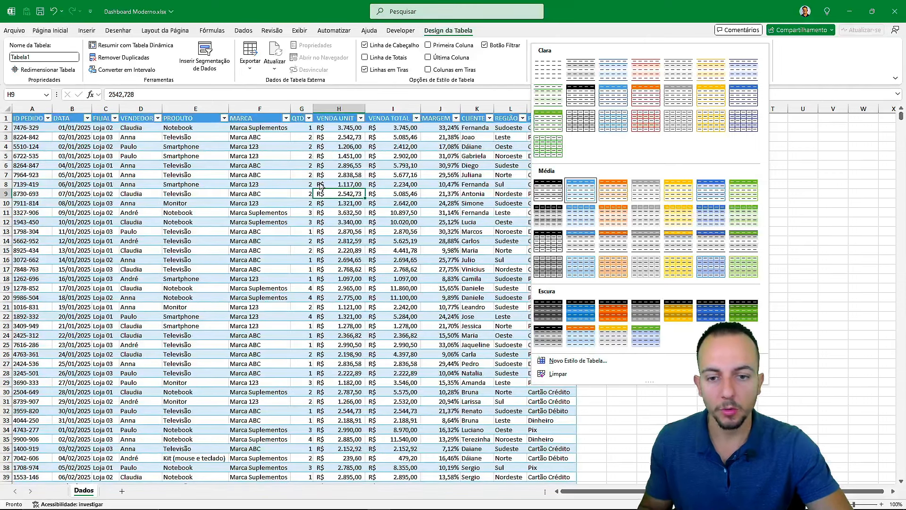
pyautogui.click(353, 175)
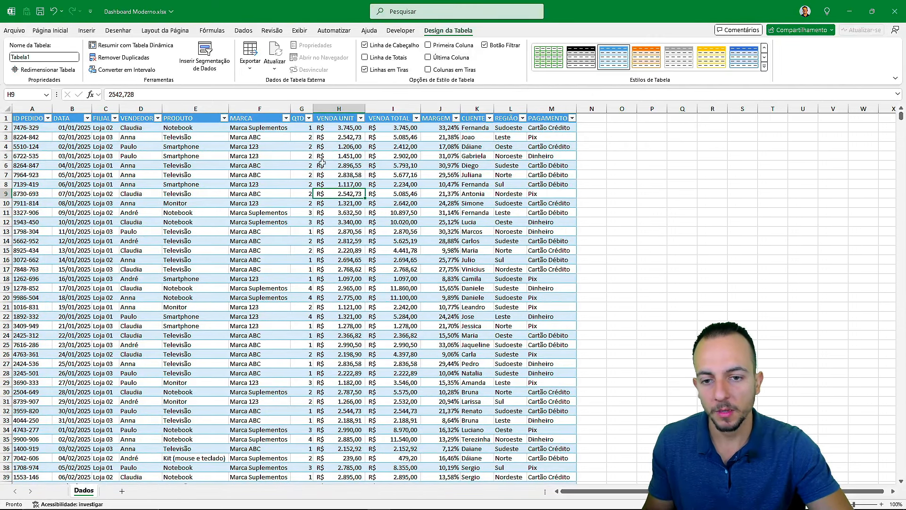
# - Go from the ID PEDIDO header to the table's last record and examine the empty rows below it
pyautogui.click(33, 118)
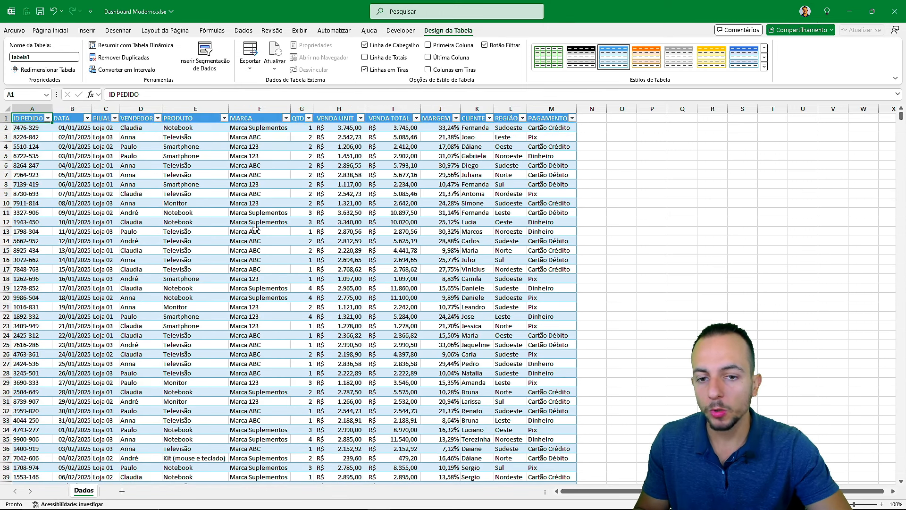
pyautogui.scroll(-20, 244, 235)
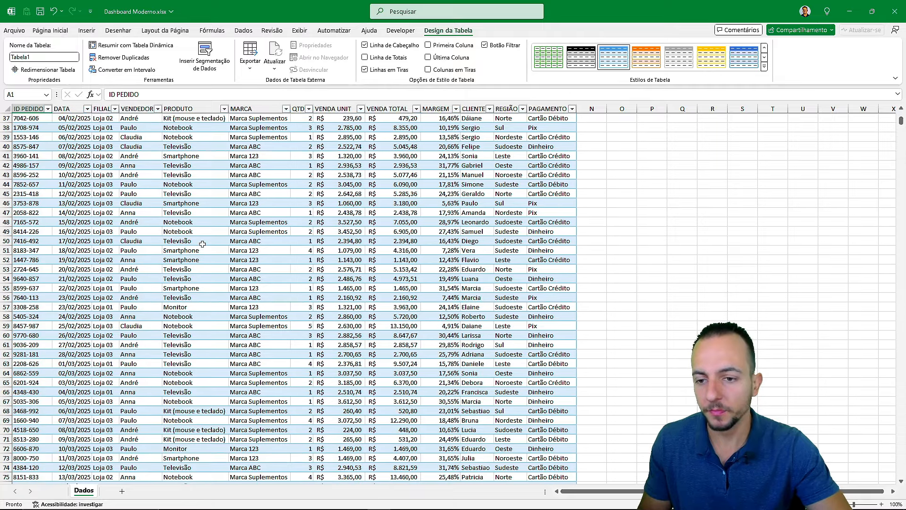
pyautogui.hotkey('ctrl', 'Down')
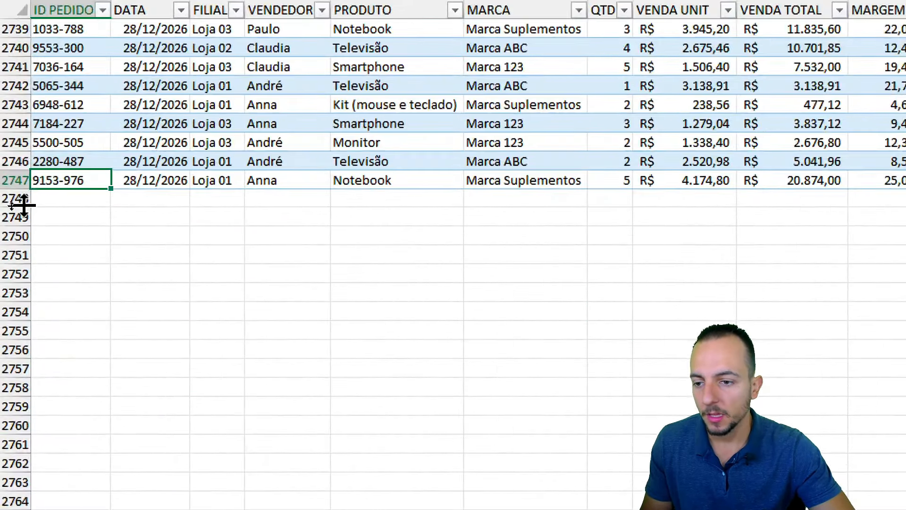
pyautogui.press('Down')
pyautogui.click(126, 270)
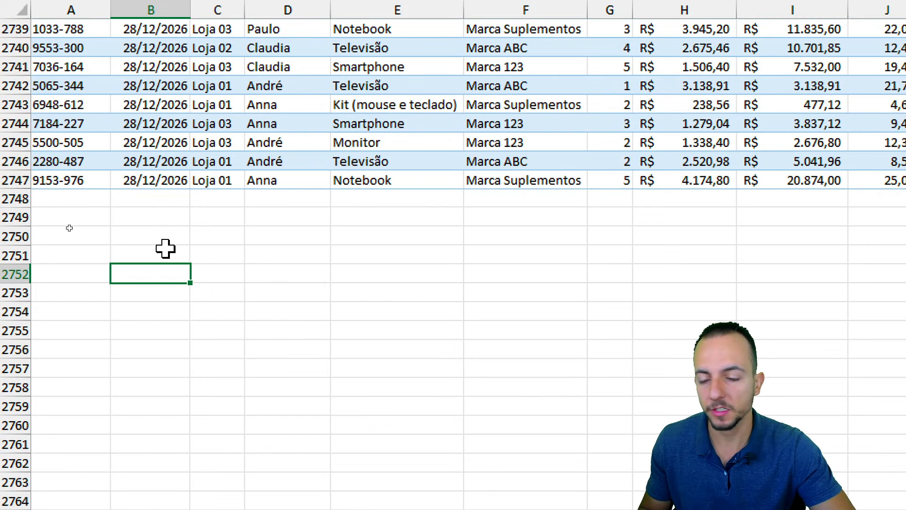
pyautogui.moveTo(72, 203)
pyautogui.mouseDown()
pyautogui.moveTo(73, 253)
pyautogui.moveTo(362, 420)
pyautogui.mouseUp()
pyautogui.click(340, 348)
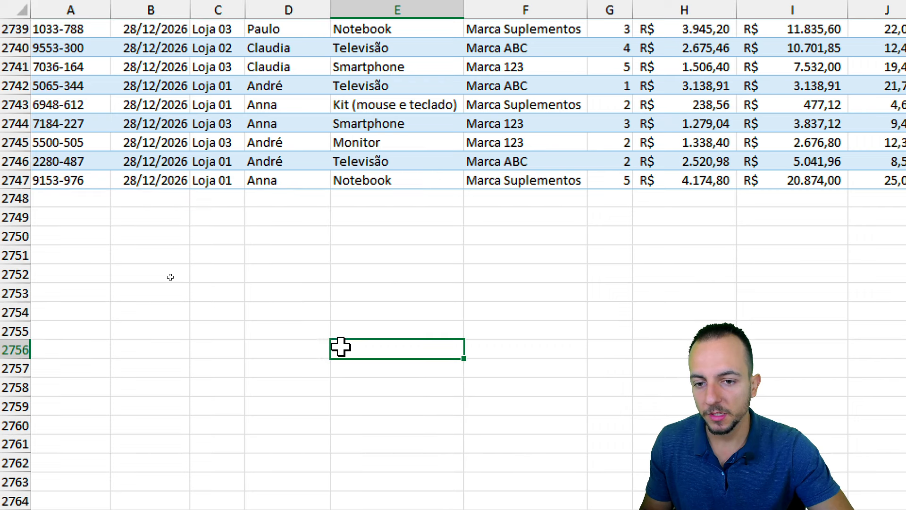
pyautogui.hotkey('ctrl', '2')
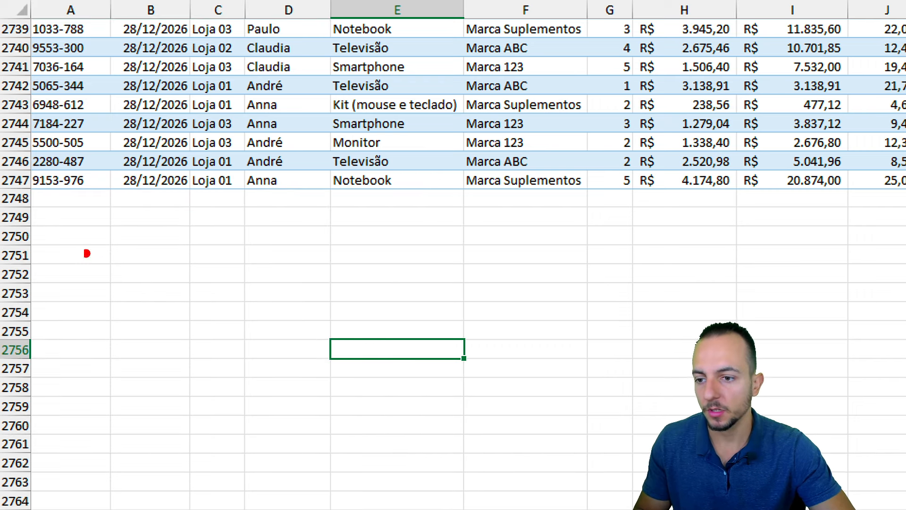
pyautogui.moveTo(41, 212); pyautogui.dragTo(146, 316)
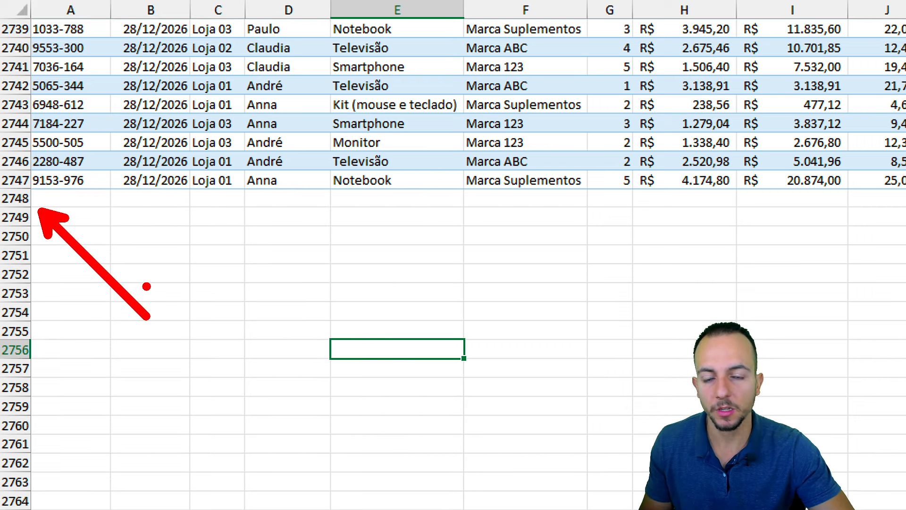
pyautogui.moveTo(45, 201); pyautogui.dragTo(175, 201)
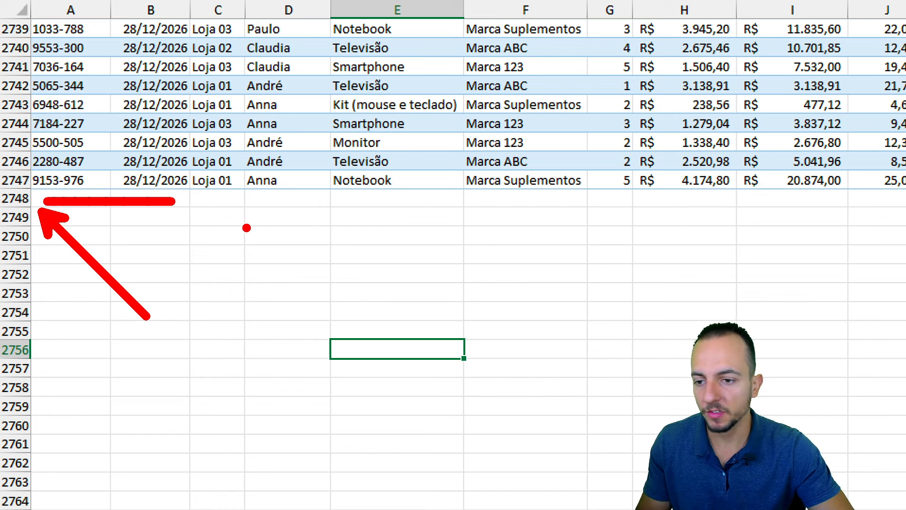
pyautogui.press('Escape')
# - Enter a trial order ID in column A of the first empty row directly below the table
pyautogui.click(44, 197)
pyautogui.write('123-123')
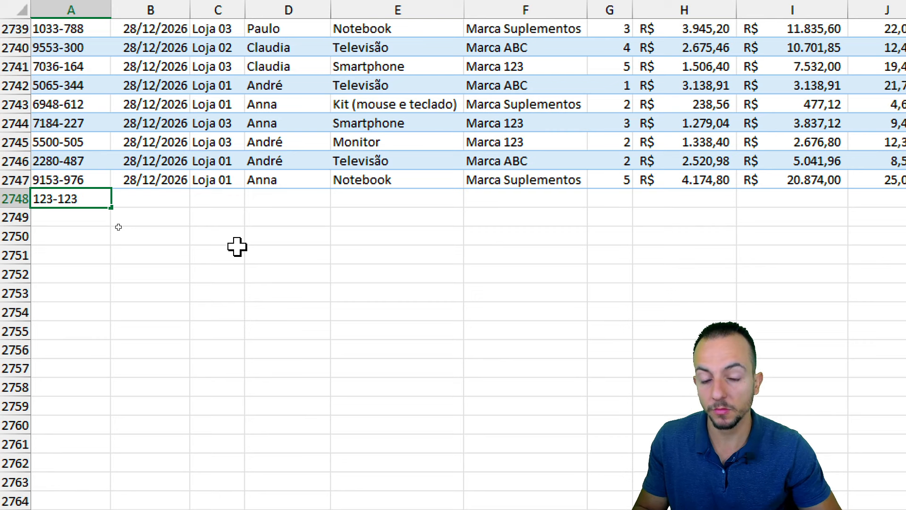
pyautogui.press('Return')
pyautogui.click(236, 249)
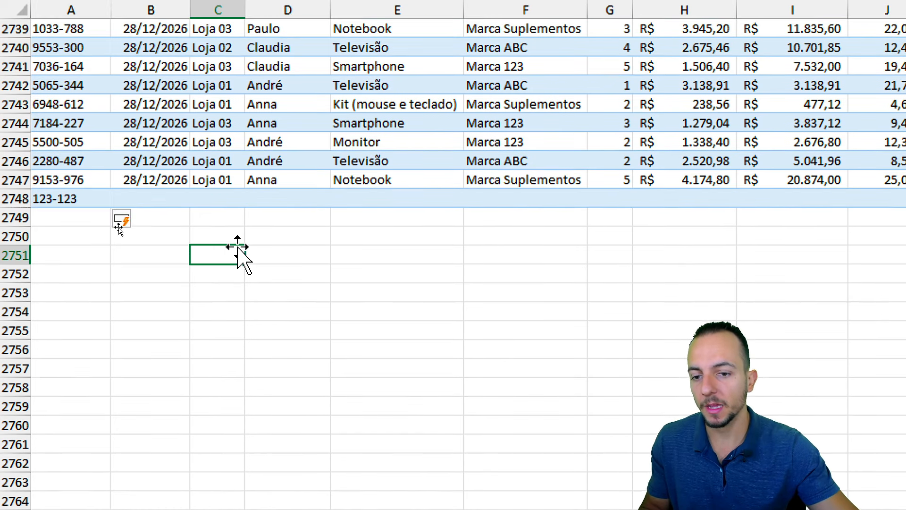
pyautogui.moveTo(360, 175)
pyautogui.mouseDown()
pyautogui.moveTo(340, 224)
pyautogui.moveTo(300, 165)
pyautogui.mouseUp()
pyautogui.moveTo(419, 135); pyautogui.dragTo(419, 214)
pyautogui.moveTo(449, 133); pyautogui.dragTo(449, 223)
pyautogui.moveTo(498, 139); pyautogui.dragTo(499, 233)
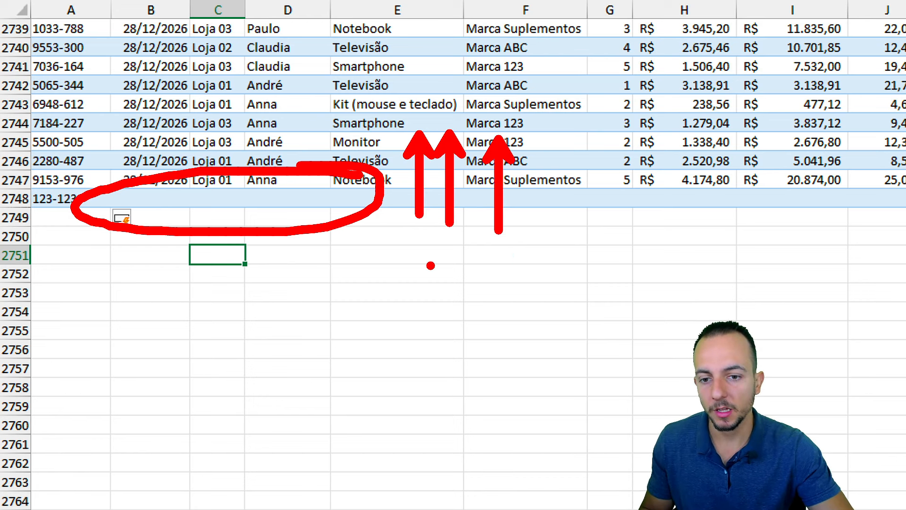
pyautogui.moveTo(273, 251)
pyautogui.mouseDown()
pyautogui.moveTo(336, 411)
pyautogui.moveTo(326, 476)
pyautogui.mouseUp()
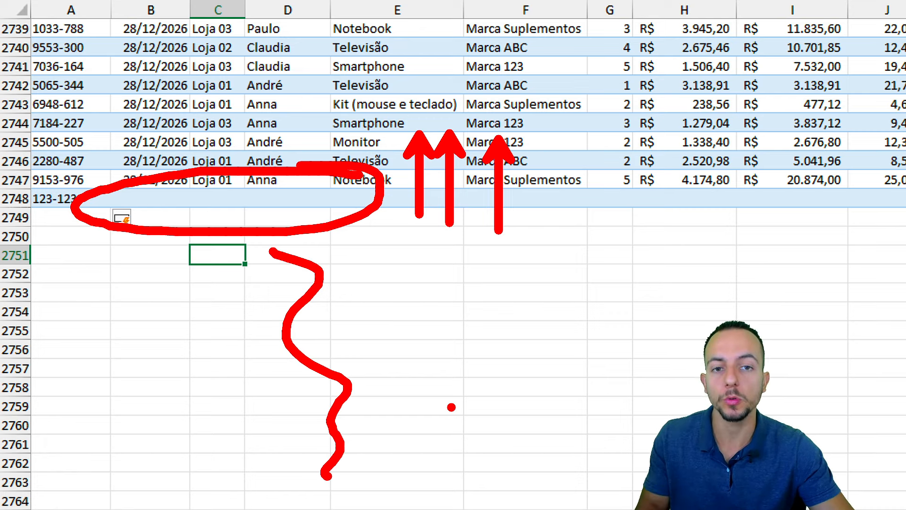
pyautogui.press('Escape')
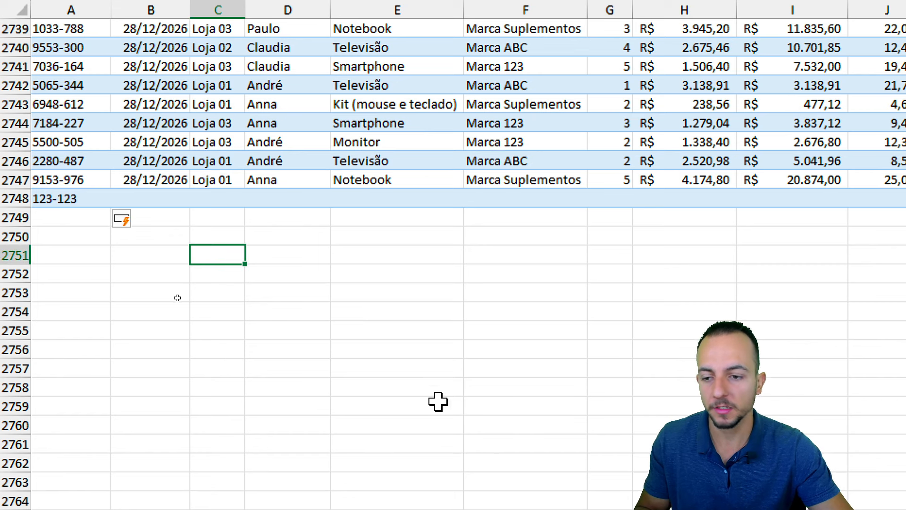
# - Delete the entire row 2748 that holds the trial order ID
pyautogui.click(18, 201)
pyautogui.rightClick(18, 200)
pyautogui.click(80, 409)
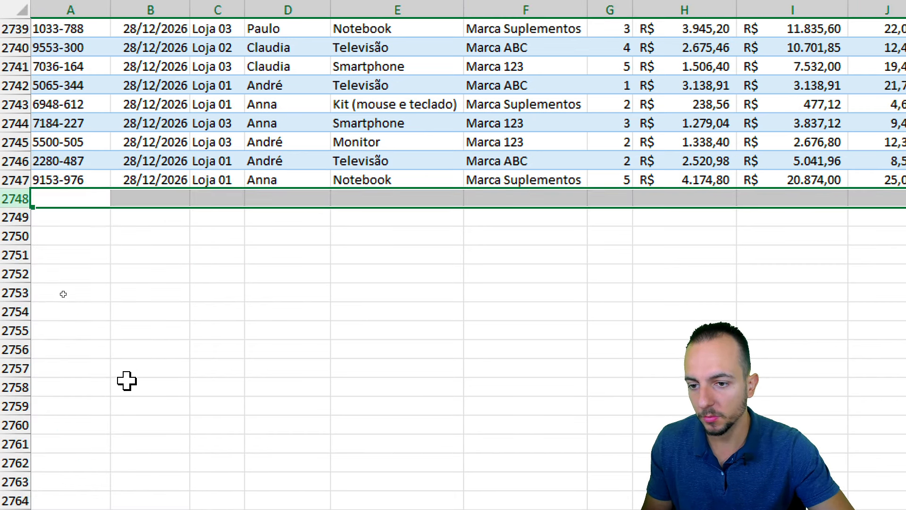
pyautogui.click(130, 384)
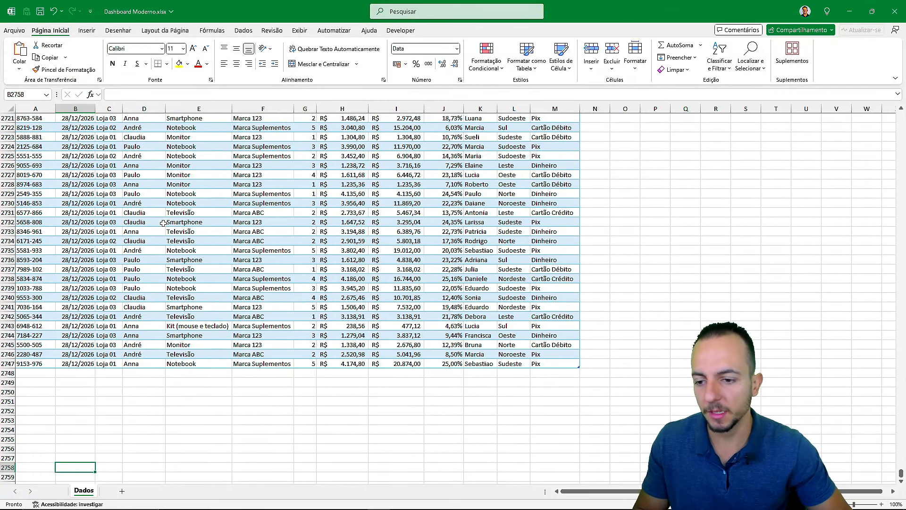
# - Return to the table's header row and review its columns from ID PEDIDO through PAGAMENTO
pyautogui.hotkey('ctrl', 'Up')
pyautogui.hotkey('ctrl', 'Up')
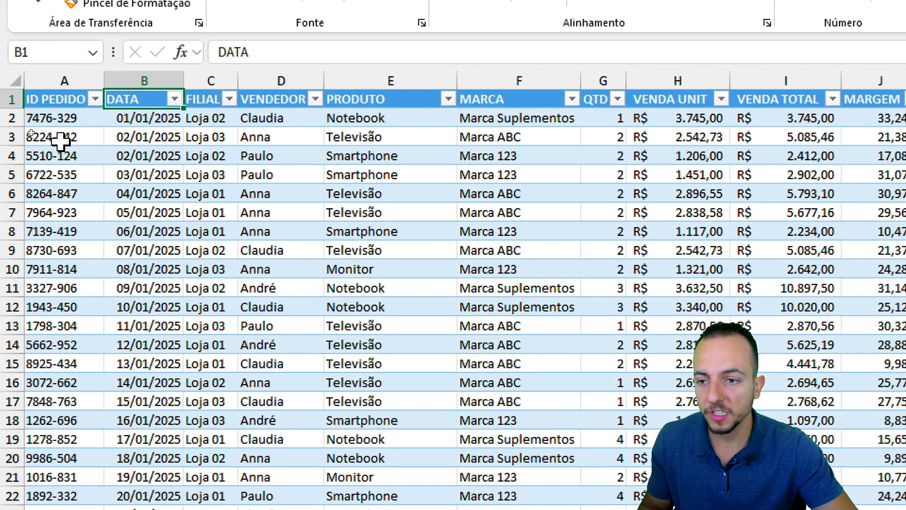
pyautogui.moveTo(66, 81); pyautogui.dragTo(425, 85)
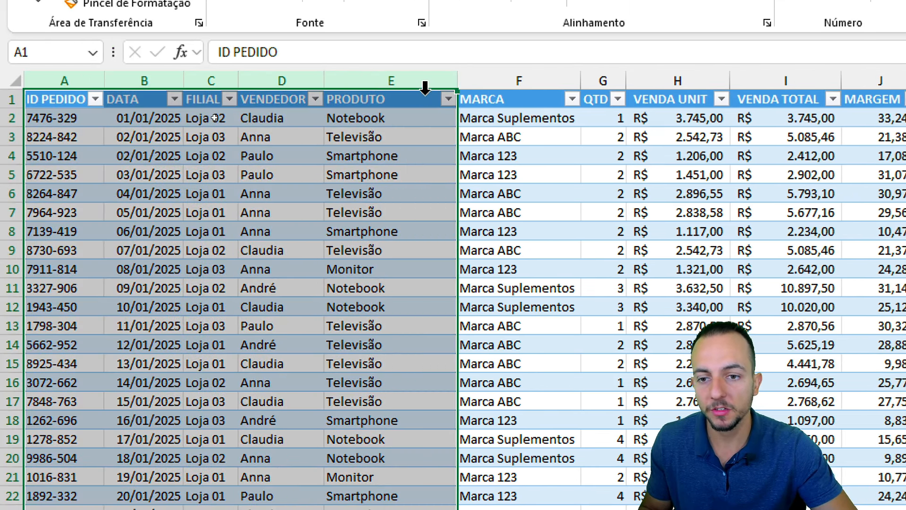
pyautogui.click(88, 81)
pyautogui.click(137, 81)
pyautogui.click(210, 81)
pyautogui.click(279, 81)
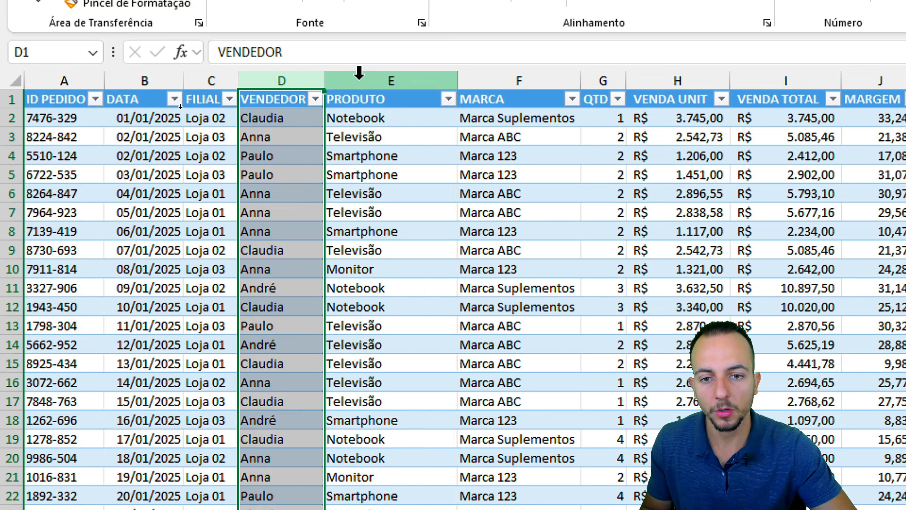
pyautogui.click(360, 81)
pyautogui.click(496, 80)
pyautogui.click(651, 78)
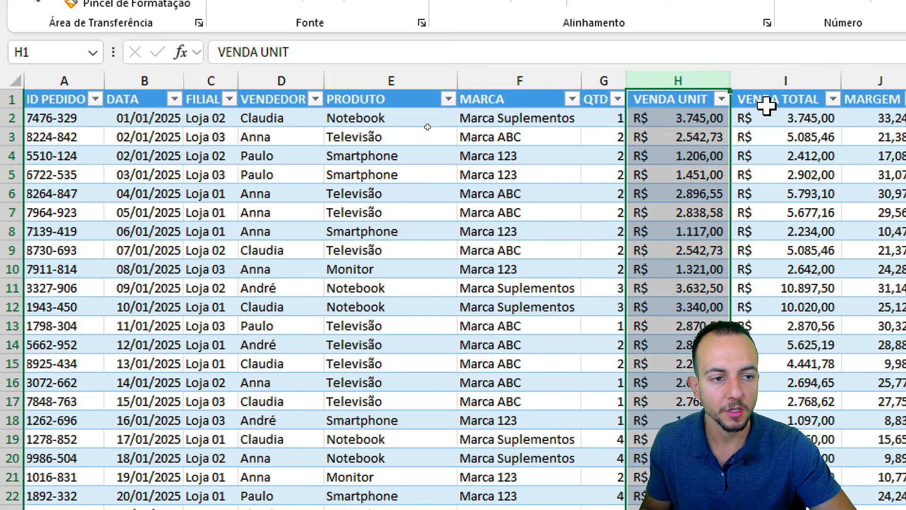
pyautogui.hscroll(3, 793, 137)
pyautogui.click(394, 76)
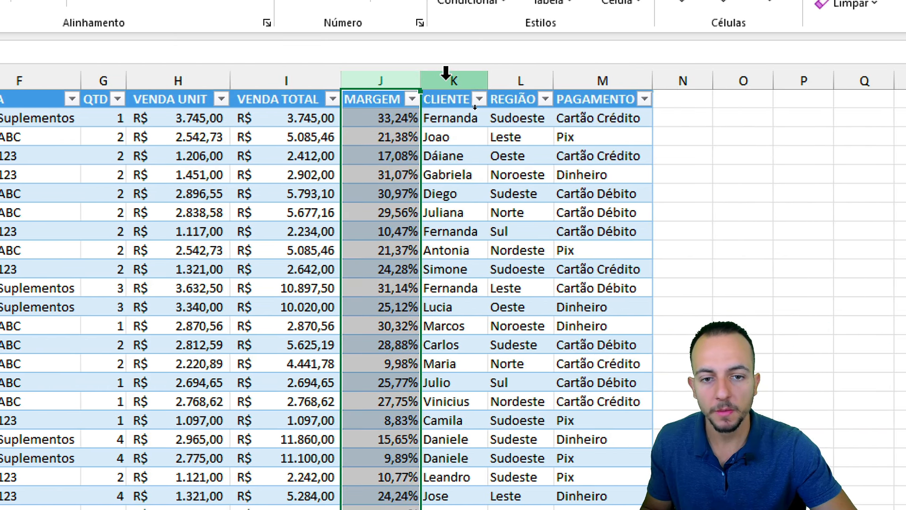
pyautogui.click(458, 75)
pyautogui.click(514, 80)
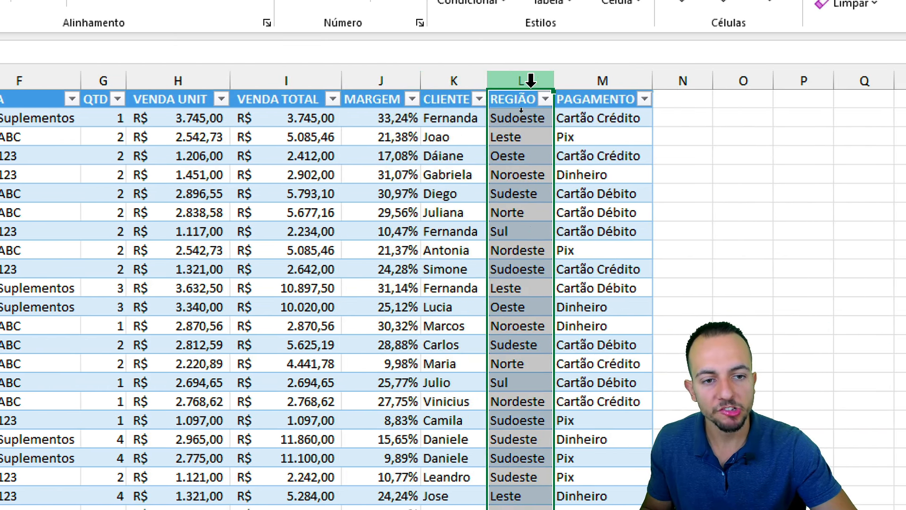
pyautogui.click(577, 78)
pyautogui.click(564, 153)
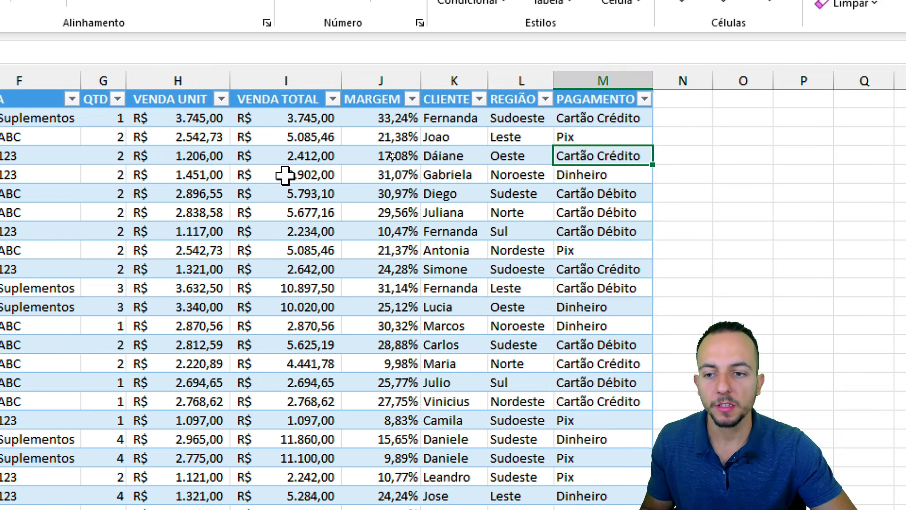
pyautogui.hscroll(-2, 114, 215)
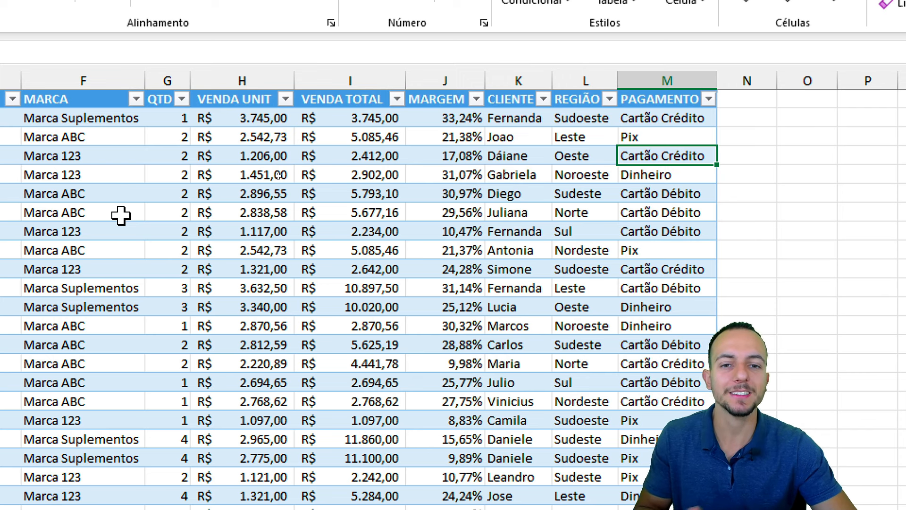
# - Examine the VENDA TOTAL column together with REGIÃO, PRODUTO, DATA and FILIAL as possible dashboard breakdowns
pyautogui.click(364, 77)
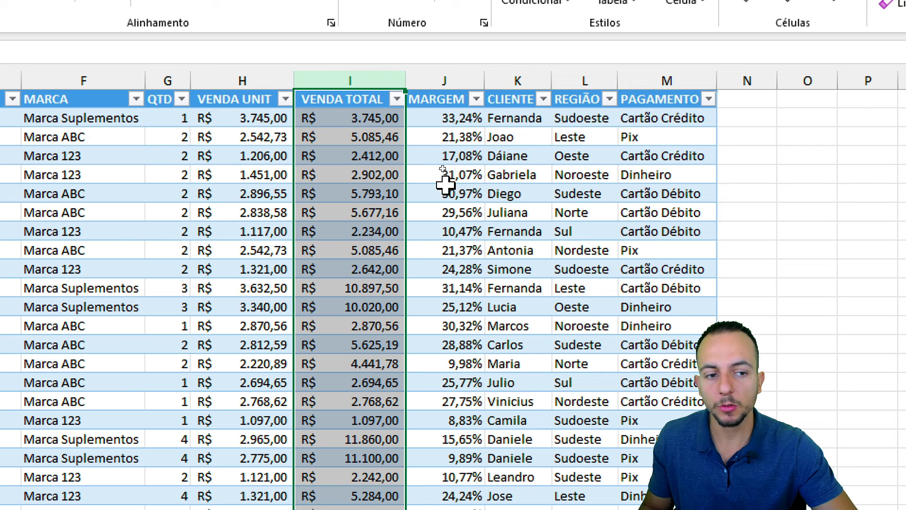
pyautogui.keyDown('ctrl'); pyautogui.click(585, 81); pyautogui.keyUp('ctrl')
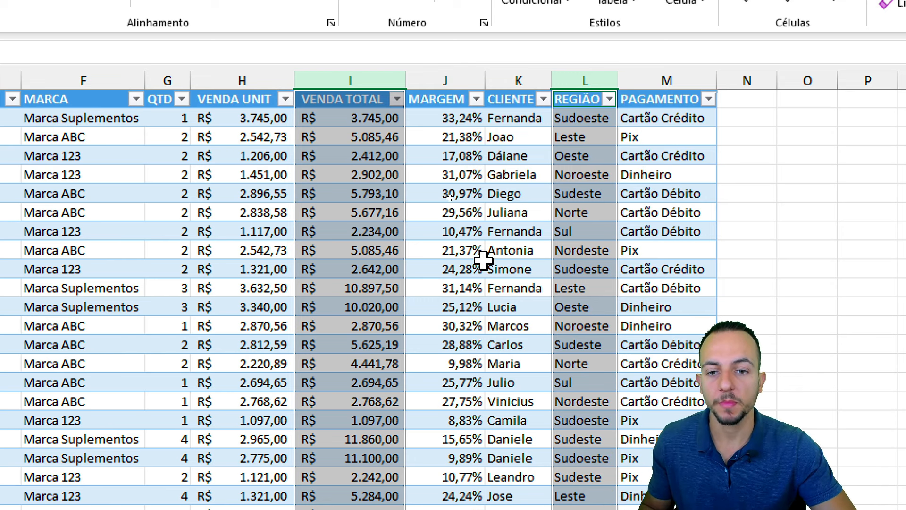
pyautogui.hscroll(-5, 101, 239)
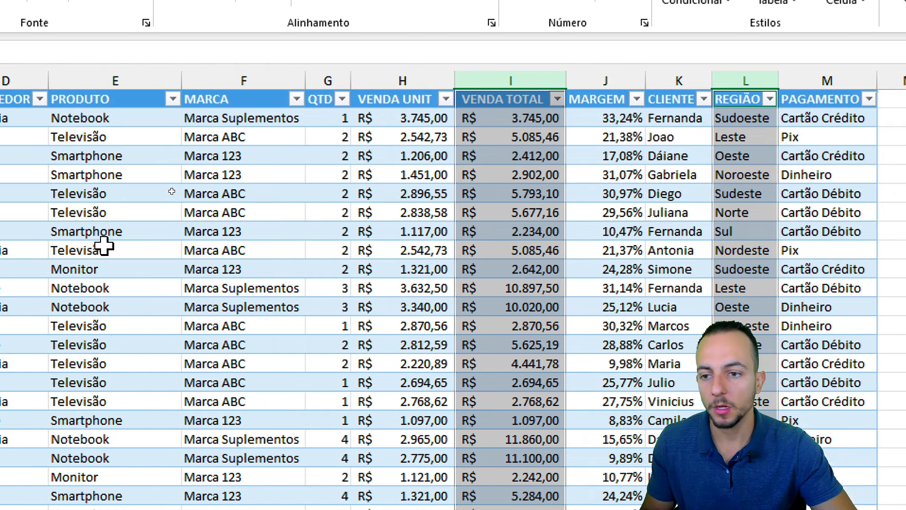
pyautogui.keyDown('ctrl'); pyautogui.click(348, 78); pyautogui.keyUp('ctrl')
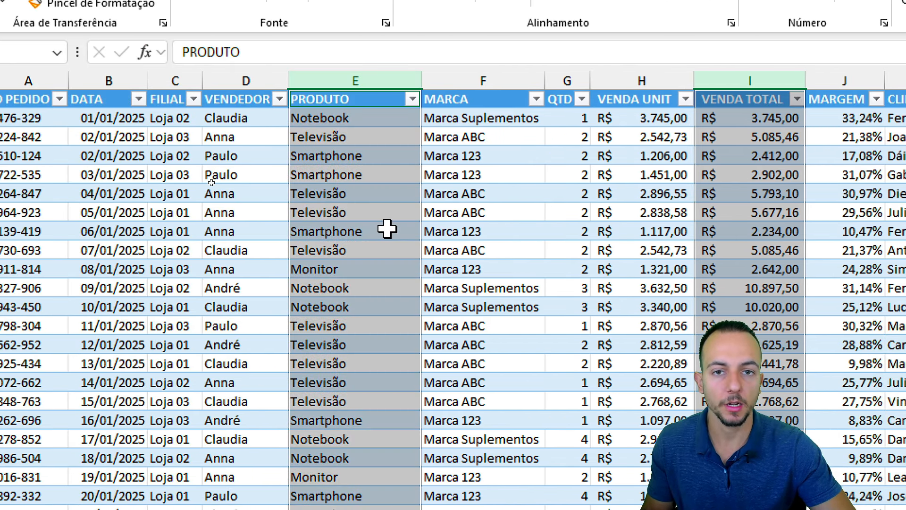
pyautogui.hscroll(5, 678, 383)
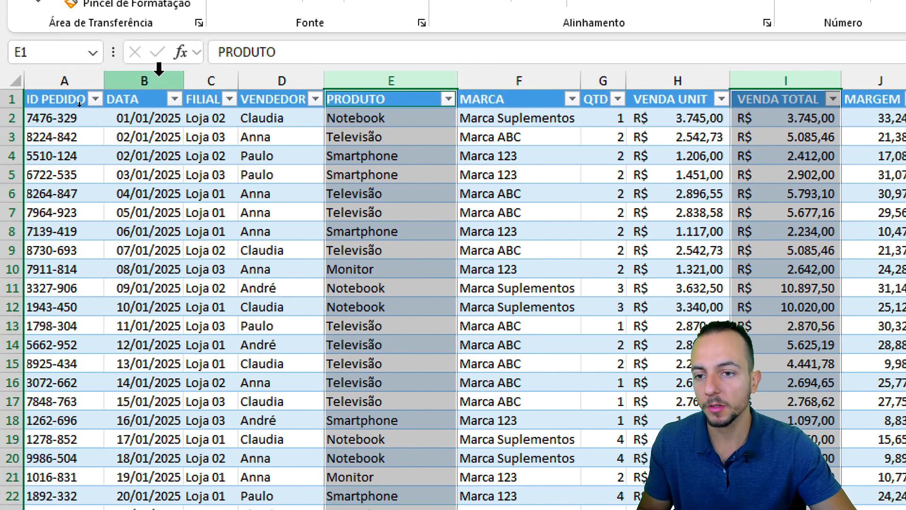
pyautogui.keyDown('ctrl'); pyautogui.click(160, 72); pyautogui.keyUp('ctrl')
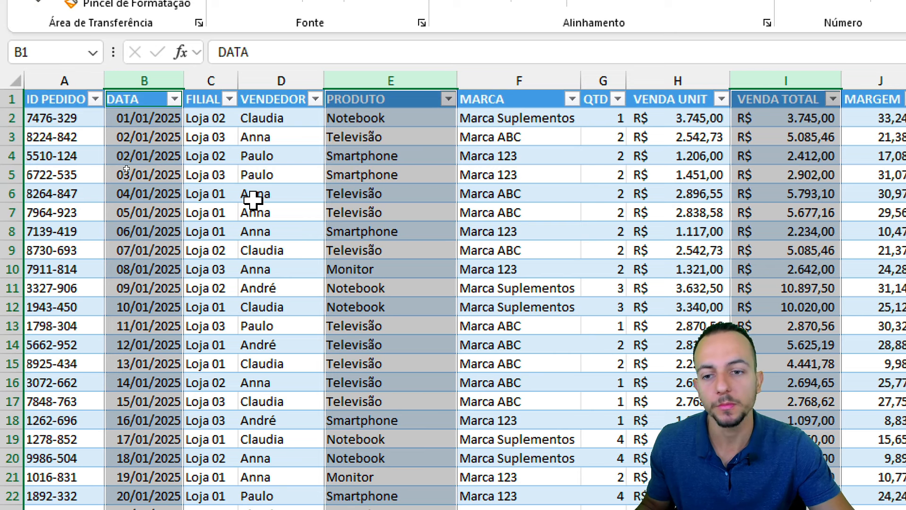
pyautogui.keyDown('ctrl'); pyautogui.click(218, 76); pyautogui.keyUp('ctrl')
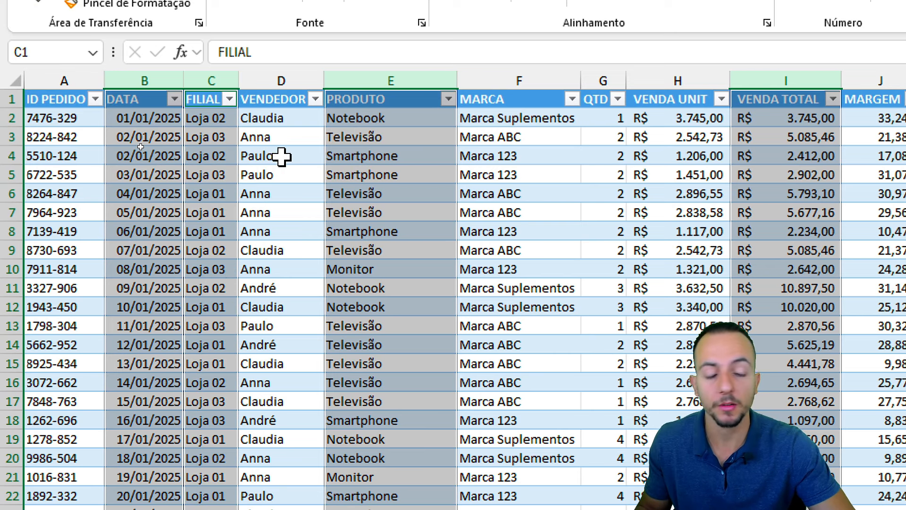
pyautogui.click(267, 156)
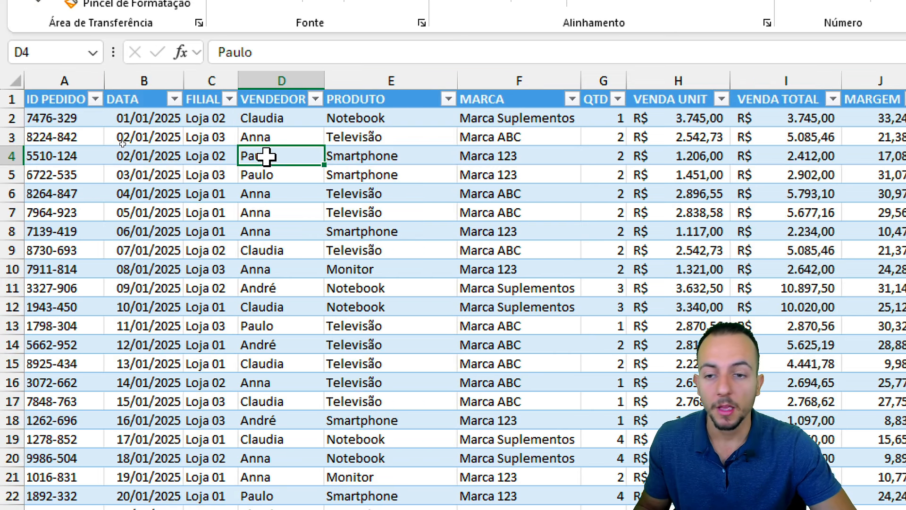
# - Examine the FILIAL and MARGEM columns, and the PRODUTO column together with QTD, as further dashboard analyses
pyautogui.click(210, 82)
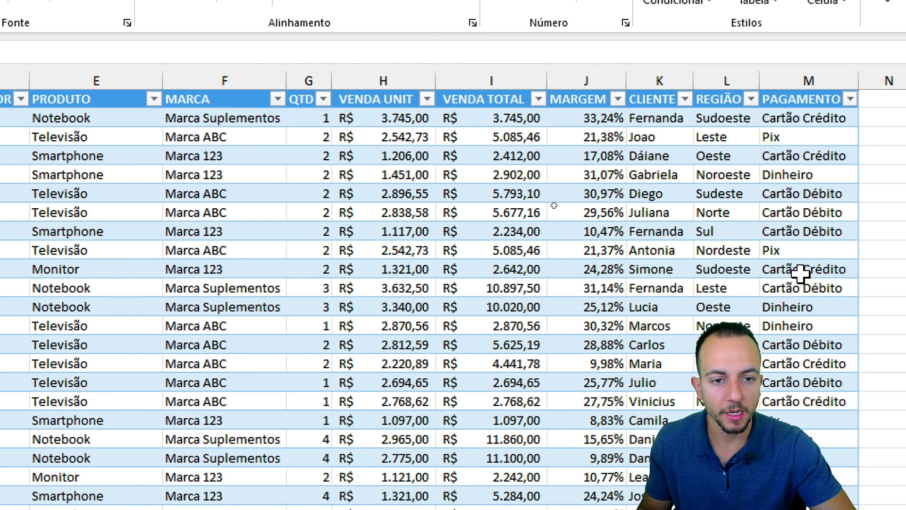
pyautogui.click(586, 81)
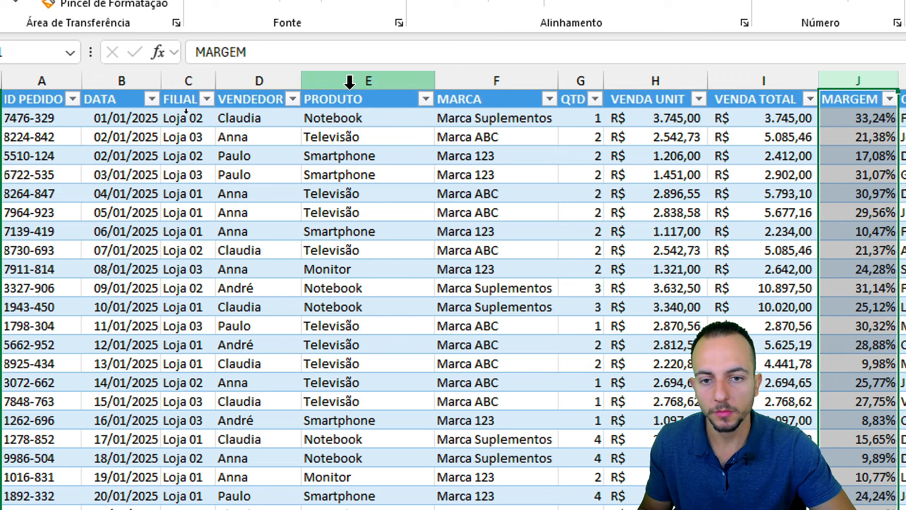
pyautogui.click(347, 80)
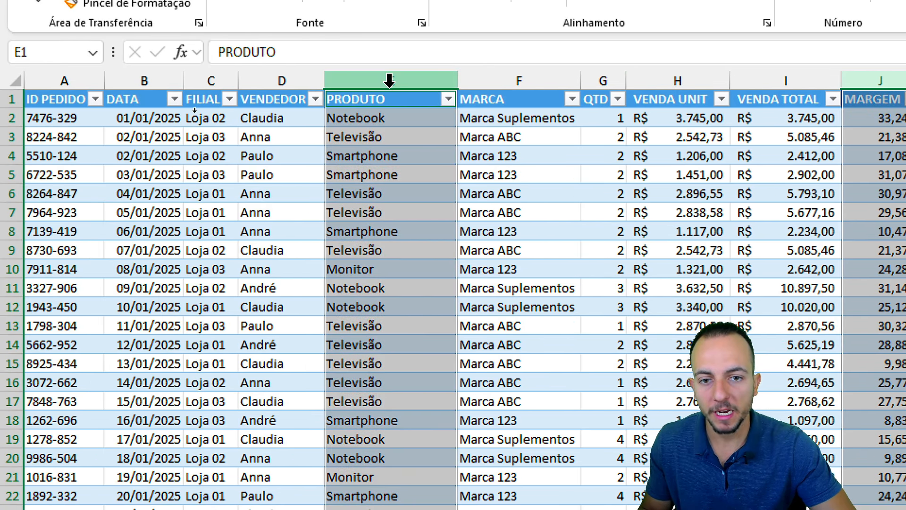
pyautogui.click(246, 81)
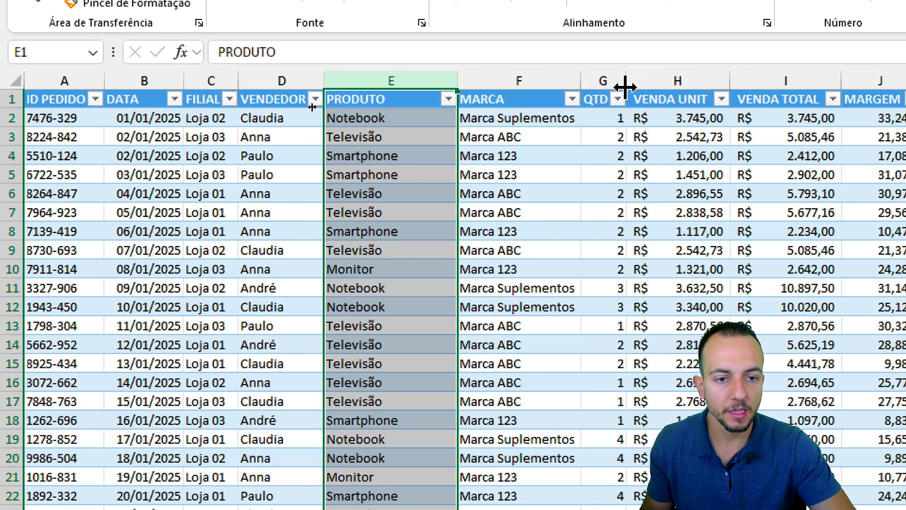
pyautogui.keyDown('ctrl'); pyautogui.click(612, 78); pyautogui.keyUp('ctrl')
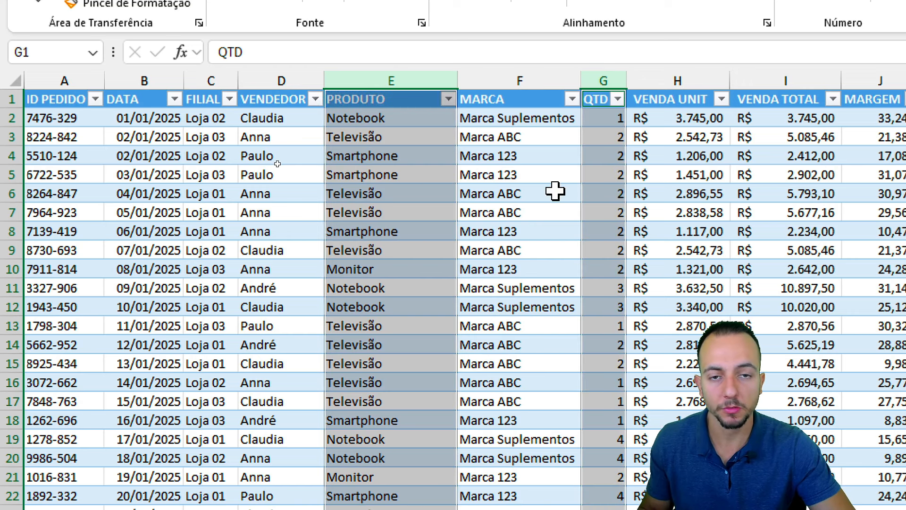
# - Insert a PivotTable based on Tabela1 on a new worksheet and widen its field list pane
pyautogui.click(51, 103)
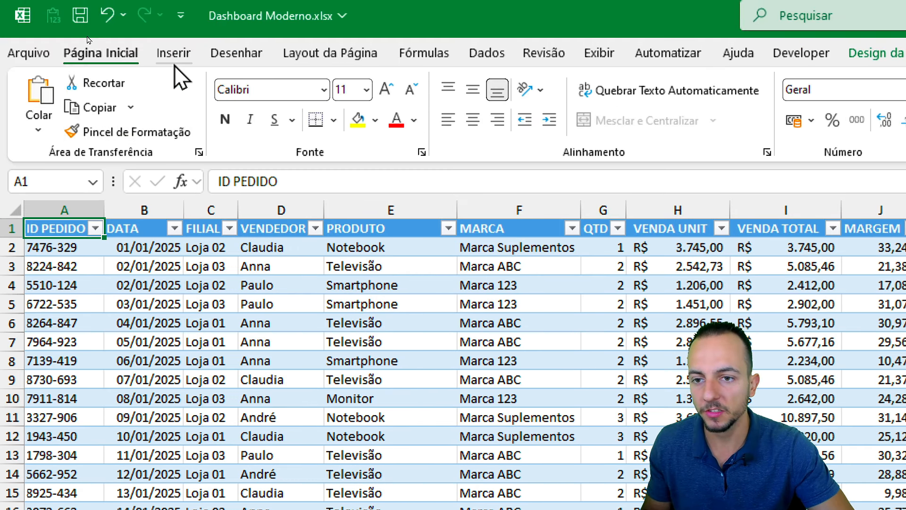
pyautogui.click(174, 55)
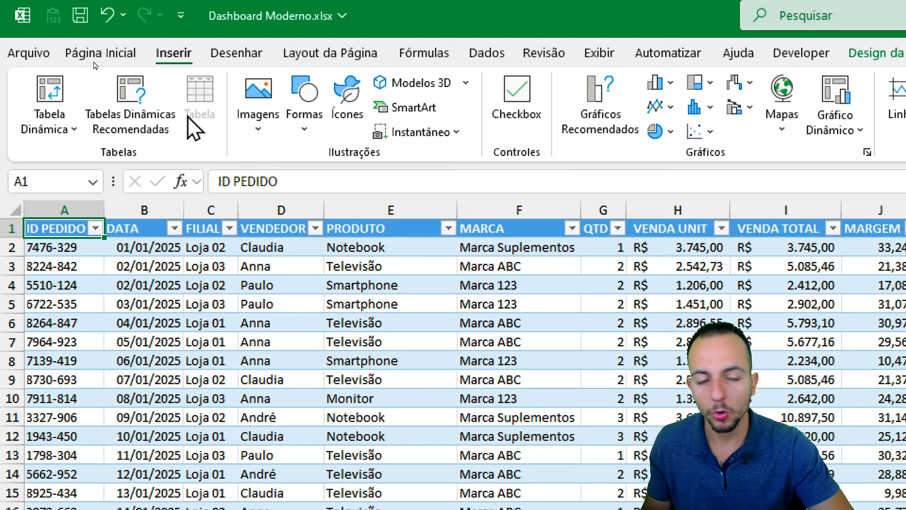
pyautogui.click(66, 96)
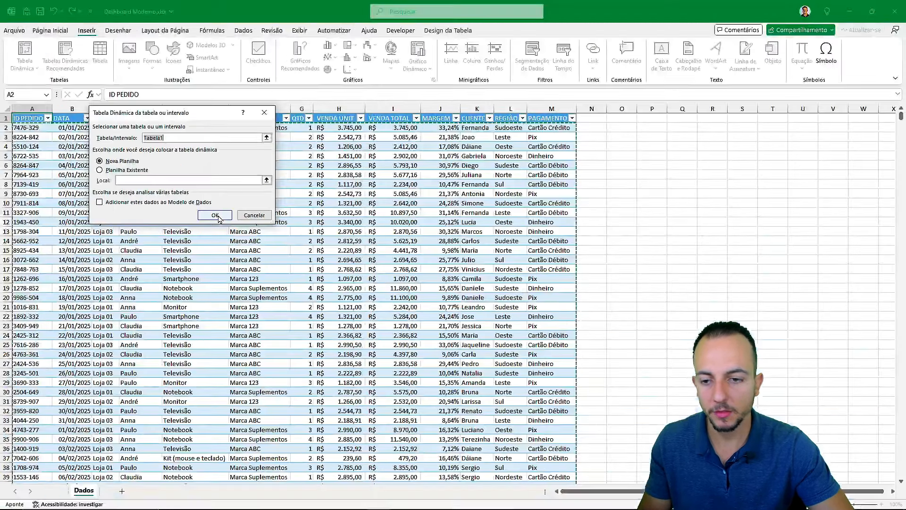
pyautogui.click(215, 215)
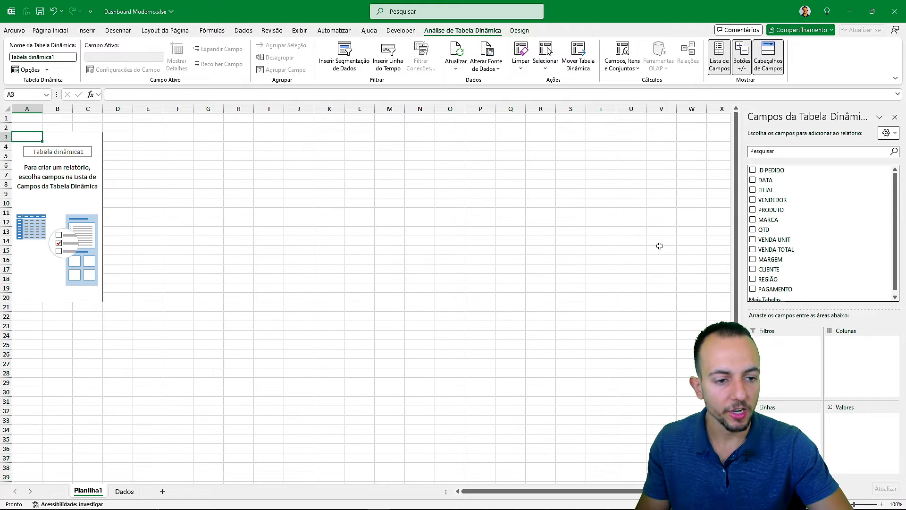
pyautogui.moveTo(741, 213); pyautogui.dragTo(500, 213)
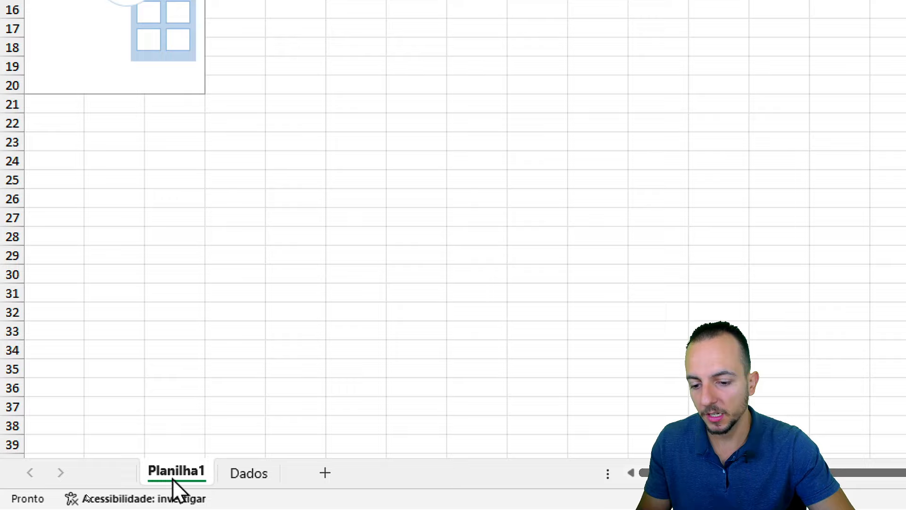
# - Rename the new PivotTable sheet as Análises and move it after the Dados sheet
pyautogui.rightClick(172, 478)
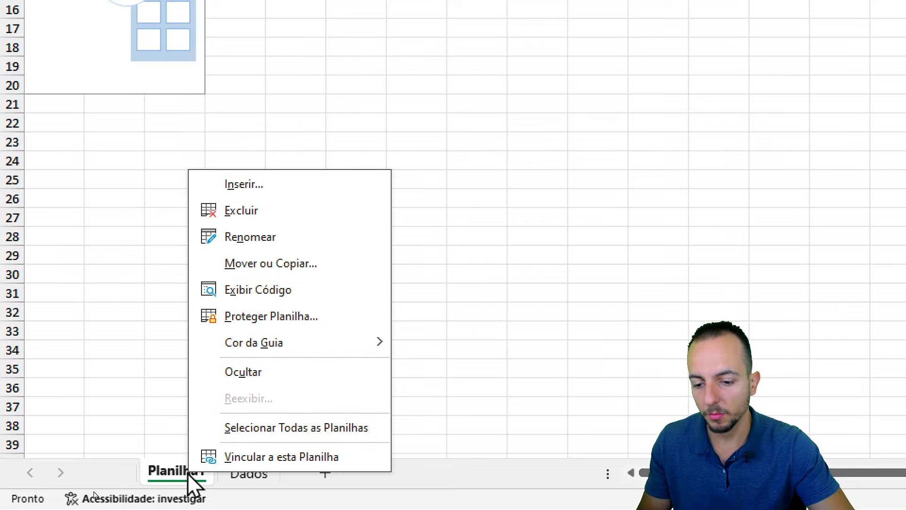
pyautogui.click(302, 236)
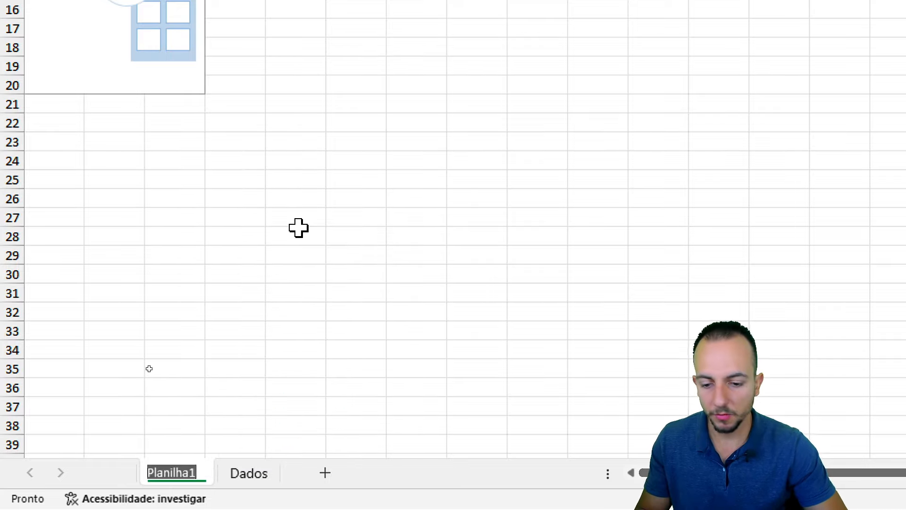
pyautogui.write('Análises')
pyautogui.press('Return')
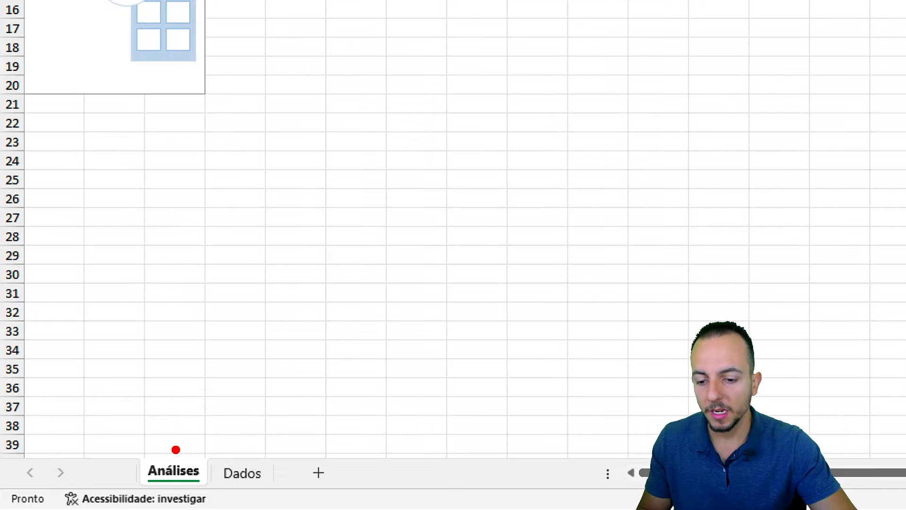
pyautogui.moveTo(176, 445)
pyautogui.mouseDown()
pyautogui.moveTo(277, 429)
pyautogui.moveTo(300, 408)
pyautogui.mouseUp()
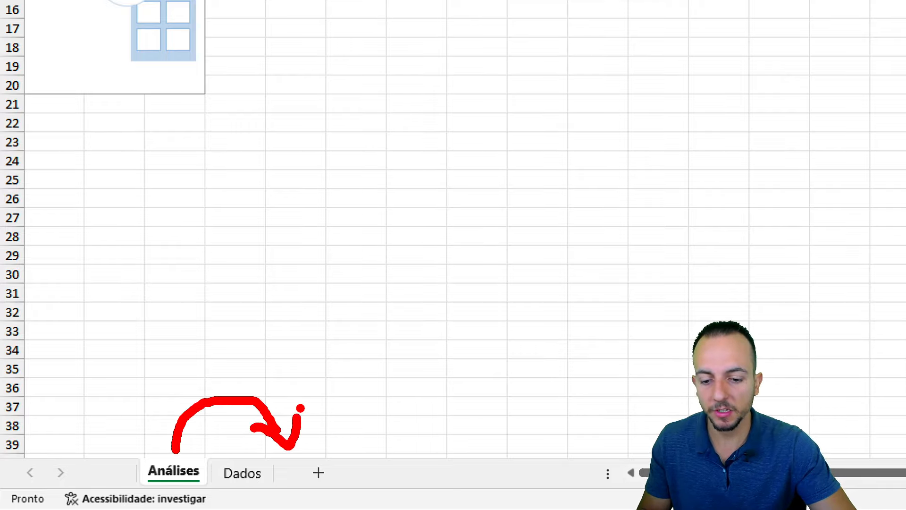
pyautogui.press('Escape')
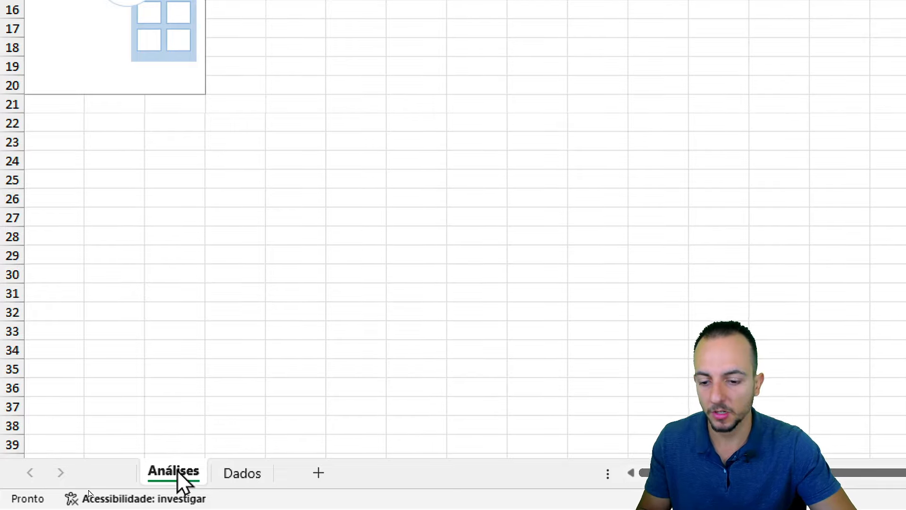
pyautogui.moveTo(177, 469); pyautogui.dragTo(295, 467)
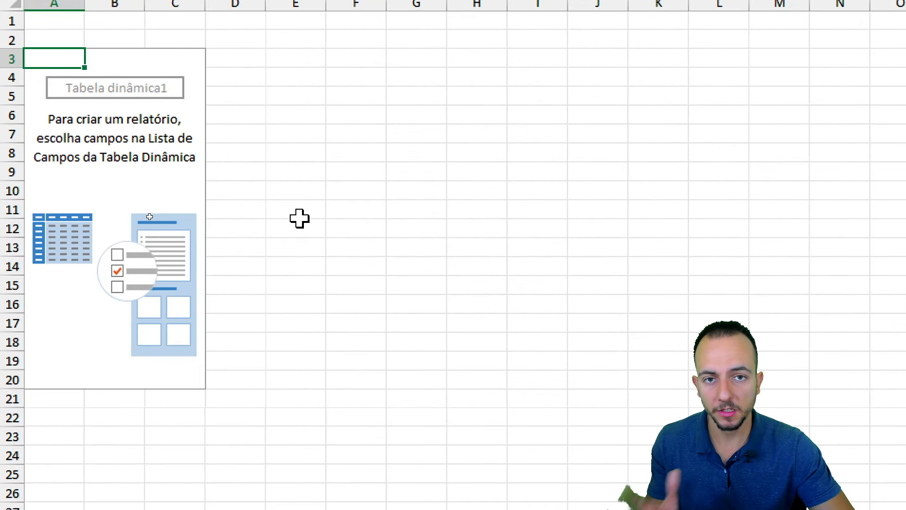
# - Examine the empty PivotTable placeholder, its list of fields and the Filtros, Linhas, Colunas and Valores areas
pyautogui.hotkey('ctrl', '2')
pyautogui.moveTo(222, 183); pyautogui.dragTo(325, 122)
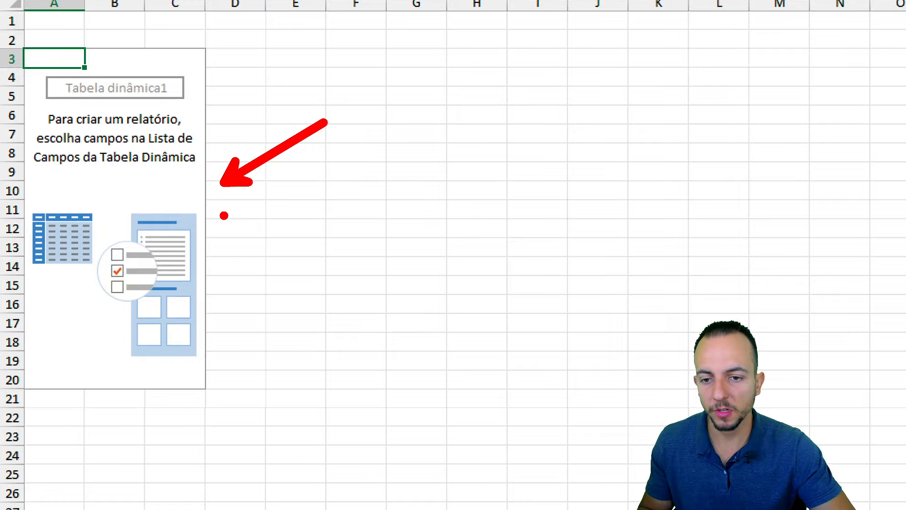
pyautogui.moveTo(224, 216); pyautogui.dragTo(334, 305)
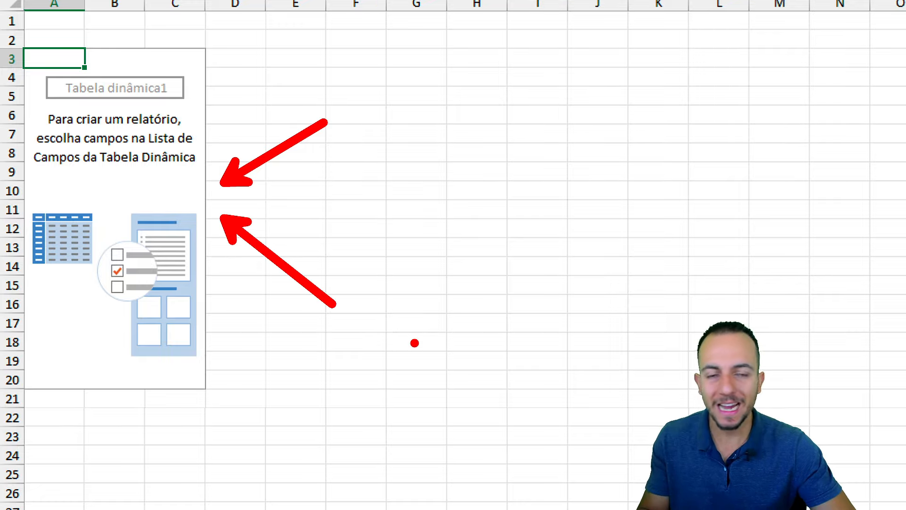
pyautogui.press('Escape')
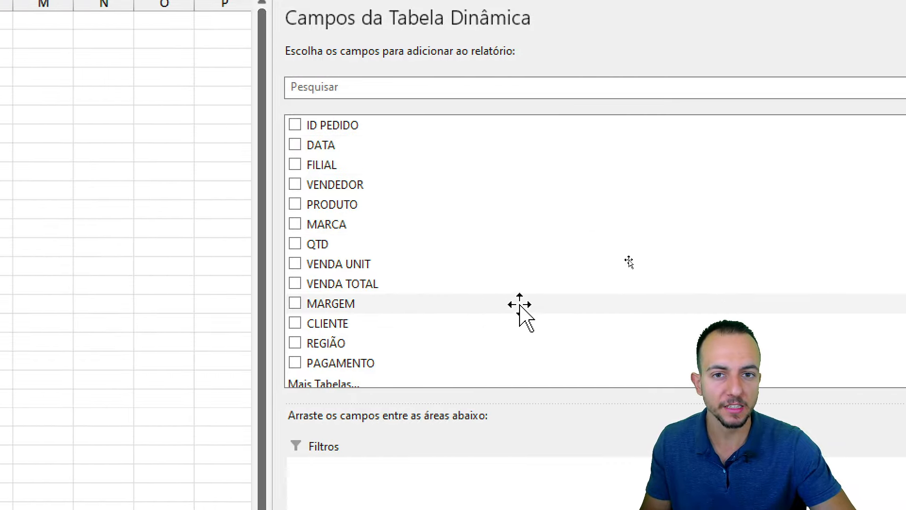
pyautogui.hotkey('ctrl', '2')
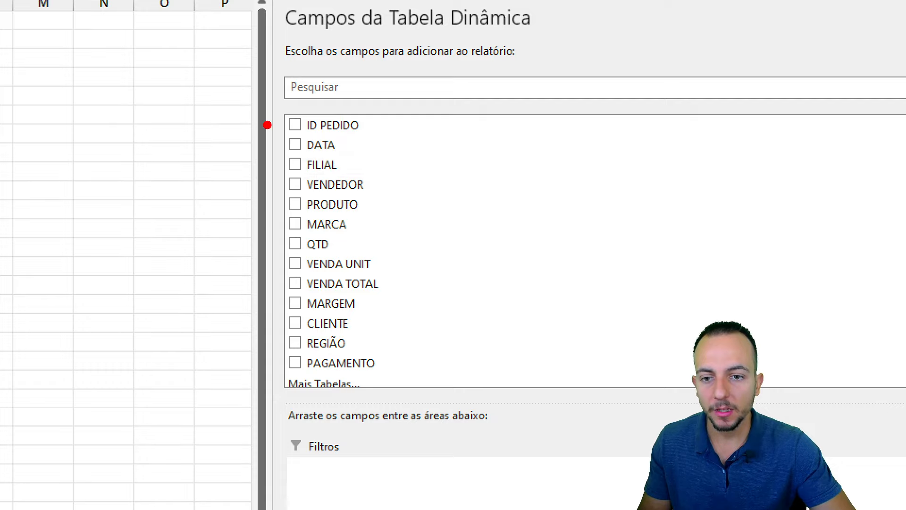
pyautogui.moveTo(274, 106)
pyautogui.mouseDown()
pyautogui.moveTo(318, 108)
pyautogui.moveTo(393, 368)
pyautogui.moveTo(403, 374)
pyautogui.mouseUp()
pyautogui.moveTo(425, 287); pyautogui.dragTo(515, 251)
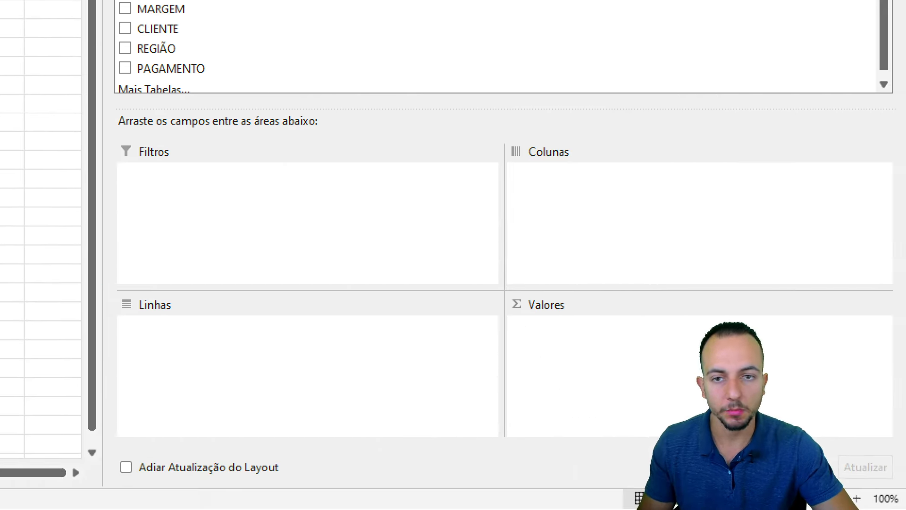
pyautogui.moveTo(216, 183); pyautogui.dragTo(187, 257)
pyautogui.moveTo(221, 350); pyautogui.dragTo(321, 411)
pyautogui.moveTo(553, 178)
pyautogui.mouseDown()
pyautogui.moveTo(568, 221)
pyautogui.moveTo(543, 266)
pyautogui.mouseUp()
pyautogui.moveTo(584, 370)
pyautogui.mouseDown()
pyautogui.moveTo(535, 369)
pyautogui.moveTo(550, 422)
pyautogui.mouseUp()
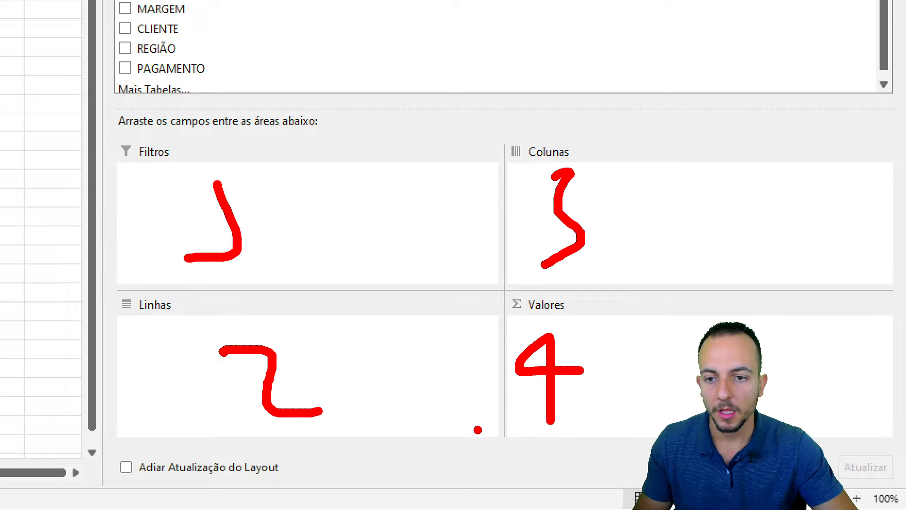
pyautogui.rightClick(477, 428)
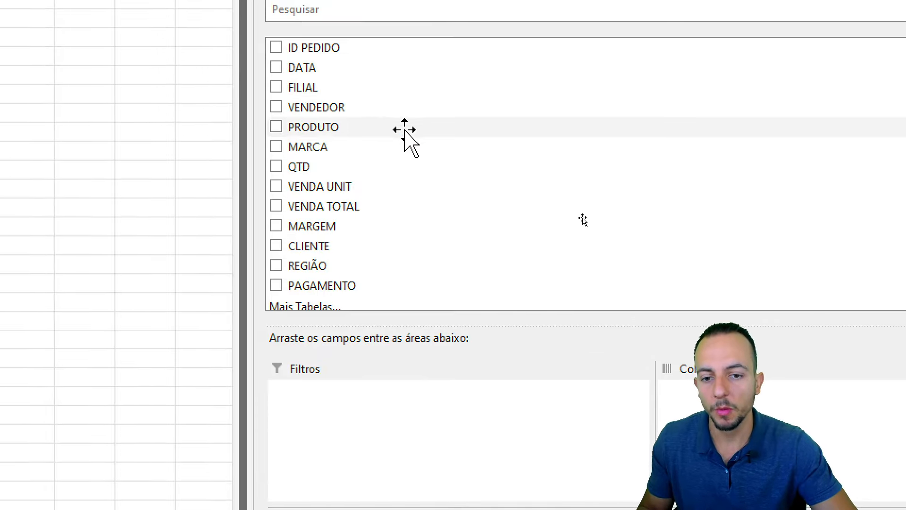
# - Add the VENDA TOTAL field to the PivotTable's Valores area
pyautogui.click(328, 213)
pyautogui.moveTo(253, 186)
pyautogui.mouseDown()
pyautogui.moveTo(377, 226)
pyautogui.moveTo(513, 349)
pyautogui.moveTo(571, 448)
pyautogui.moveTo(512, 467)
pyautogui.mouseUp()
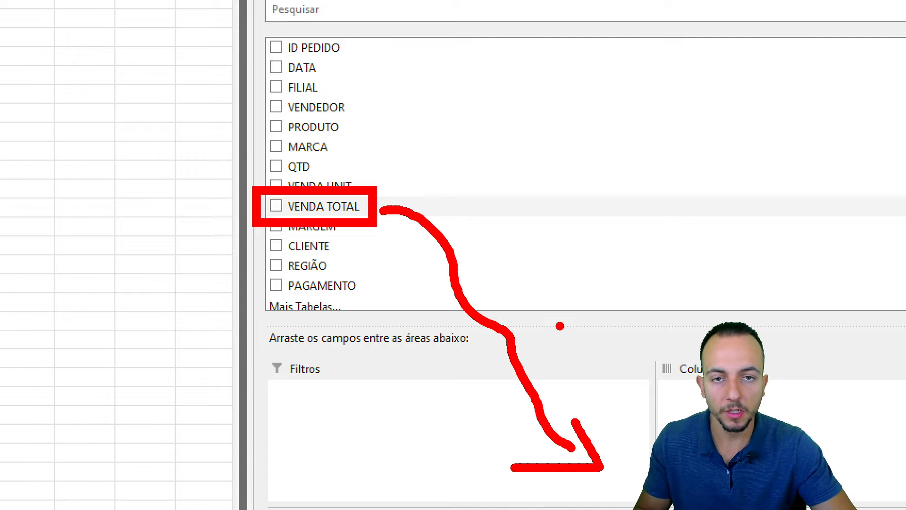
pyautogui.press('Escape')
pyautogui.moveTo(334, 208)
pyautogui.mouseDown()
pyautogui.moveTo(850, 375)
pyautogui.moveTo(849, 449)
pyautogui.moveTo(590, 377)
pyautogui.mouseUp()
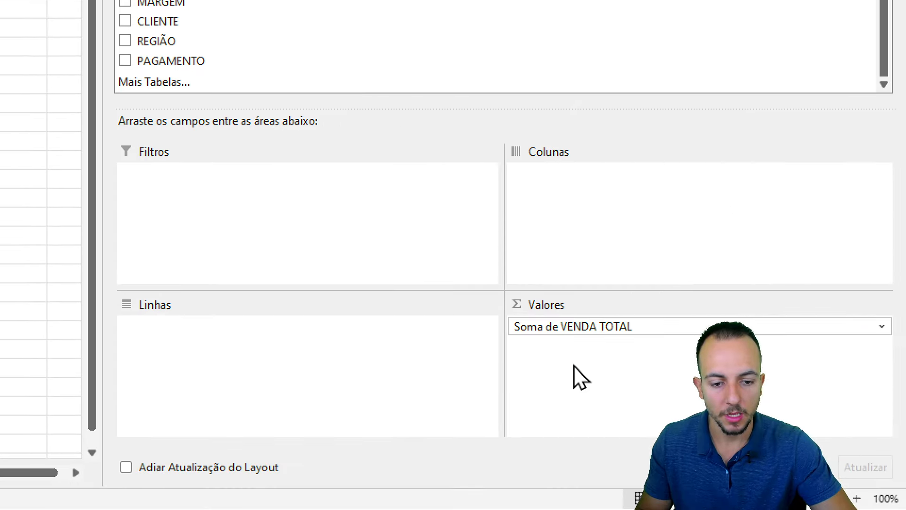
# - Examine how VENDA TOTAL is summarised in the Valores area and how its total is formatted in the PivotTable
pyautogui.hotkey('ctrl', '2')
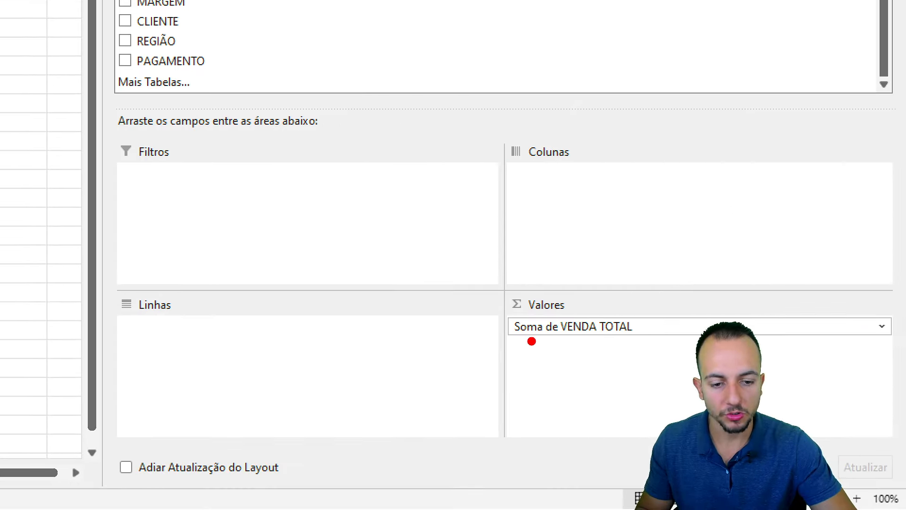
pyautogui.moveTo(532, 341); pyautogui.dragTo(539, 401)
pyautogui.moveTo(604, 318); pyautogui.dragTo(649, 283)
pyautogui.press('Escape')
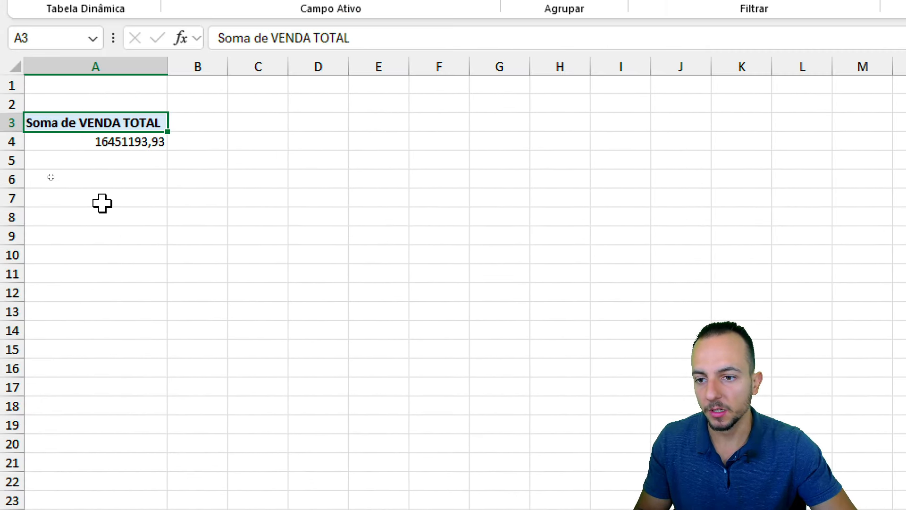
pyautogui.hotkey('ctrl', '2')
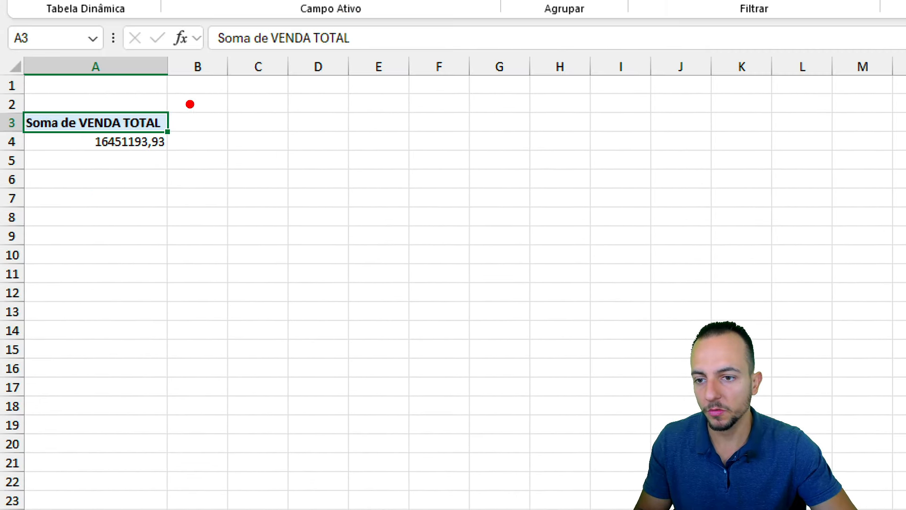
pyautogui.moveTo(189, 104)
pyautogui.mouseDown()
pyautogui.moveTo(10, 127)
pyautogui.moveTo(156, 101)
pyautogui.mouseUp()
pyautogui.moveTo(213, 162); pyautogui.dragTo(278, 208)
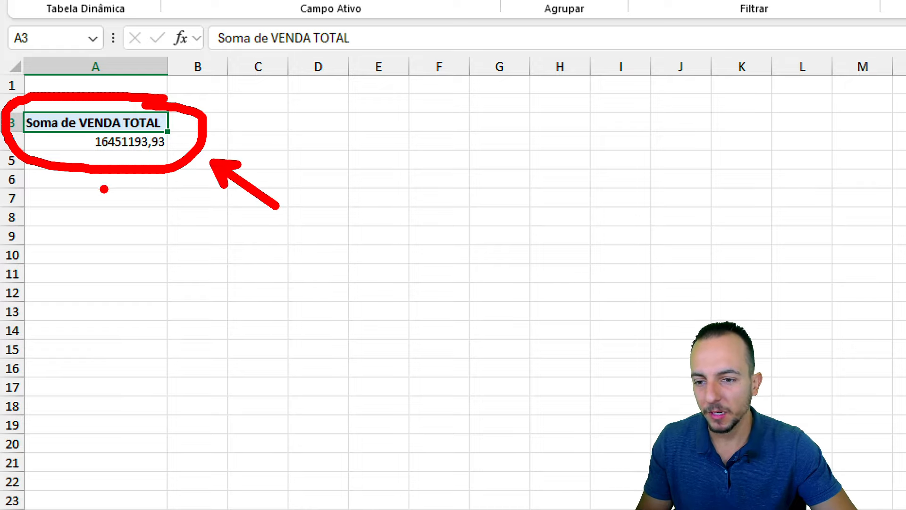
pyautogui.moveTo(104, 189)
pyautogui.mouseDown()
pyautogui.moveTo(96, 231)
pyautogui.moveTo(135, 231)
pyautogui.moveTo(147, 178)
pyautogui.moveTo(160, 238)
pyautogui.mouseUp()
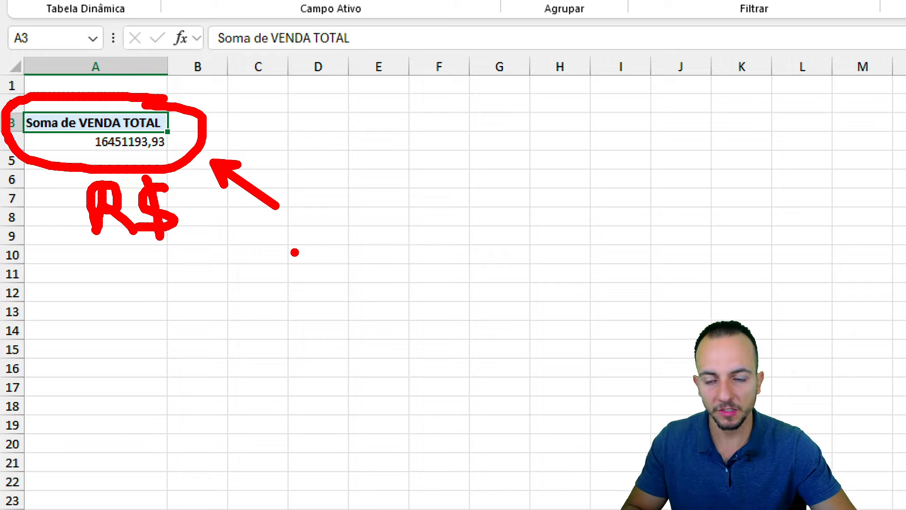
pyautogui.press('Escape')
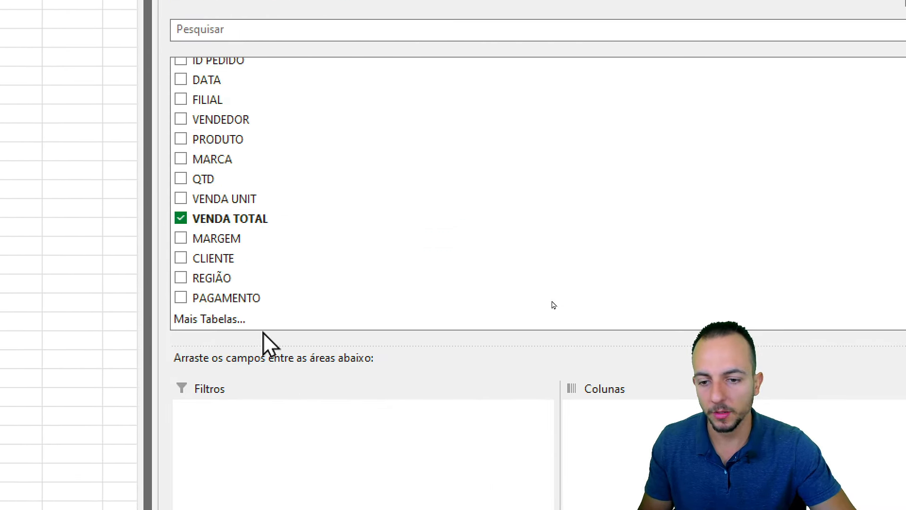
# - Add the MARGEM field to the Valores area below VENDA TOTAL
pyautogui.moveTo(218, 248); pyautogui.dragTo(615, 509)
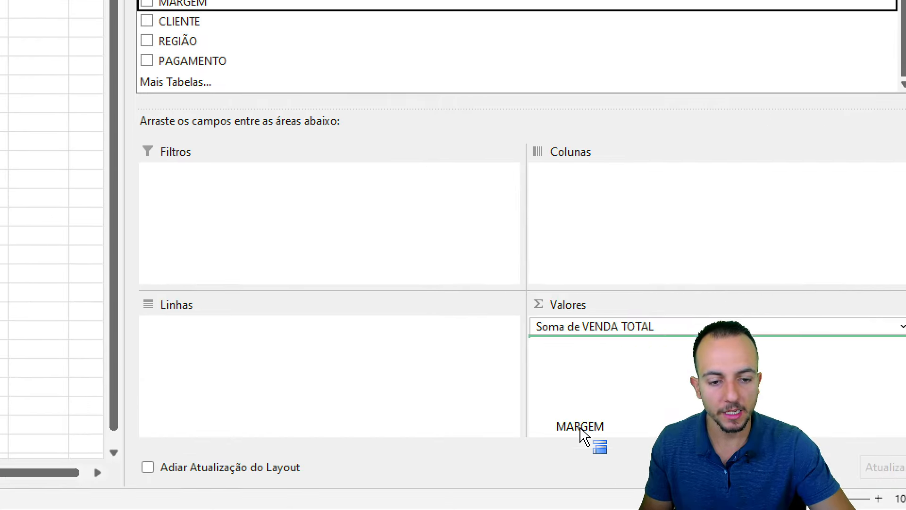
pyautogui.moveTo(580, 429); pyautogui.dragTo(615, 423)
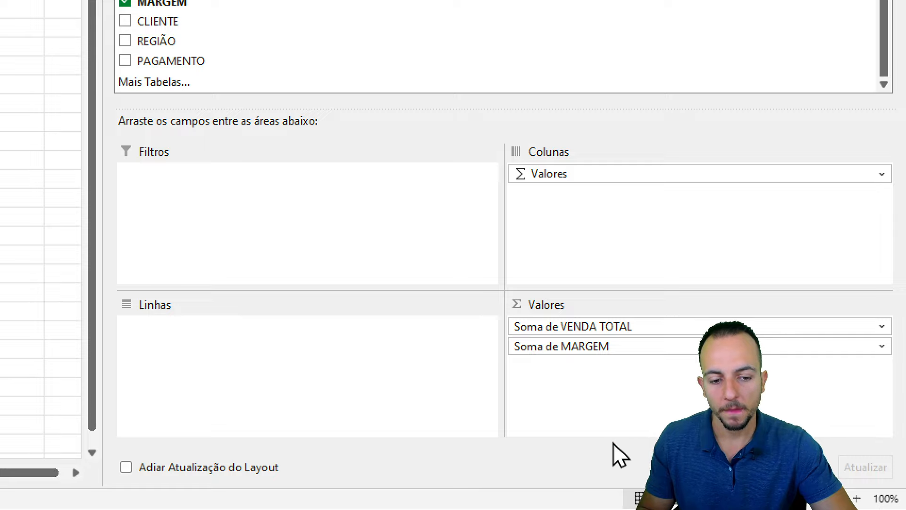
# - Examine how the MARGEM field is summarised in the Valores area, comparing a sum of percentages with their average
pyautogui.moveTo(552, 368); pyautogui.dragTo(525, 434)
pyautogui.moveTo(531, 385); pyautogui.dragTo(560, 395)
pyautogui.moveTo(521, 363); pyautogui.dragTo(624, 363)
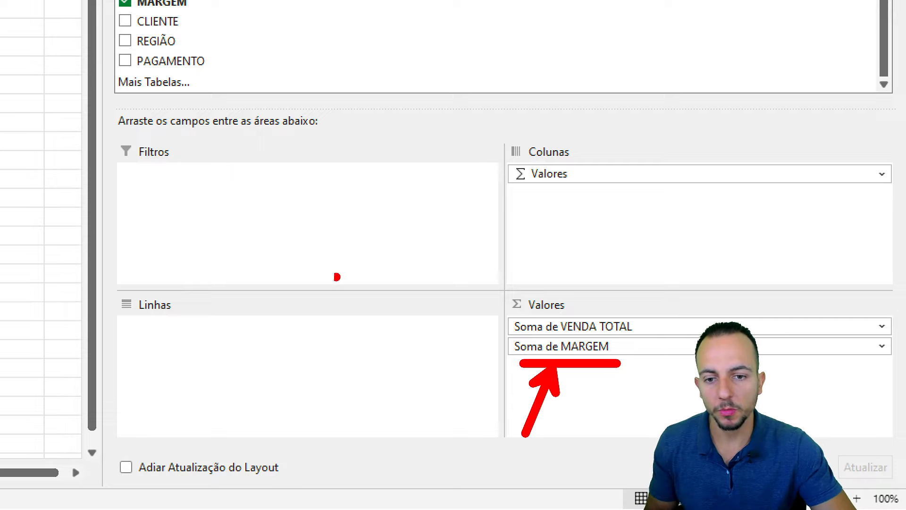
pyautogui.moveTo(257, 137)
pyautogui.mouseDown()
pyautogui.moveTo(268, 156)
pyautogui.moveTo(236, 193)
pyautogui.mouseUp()
pyautogui.moveTo(309, 144); pyautogui.dragTo(293, 151)
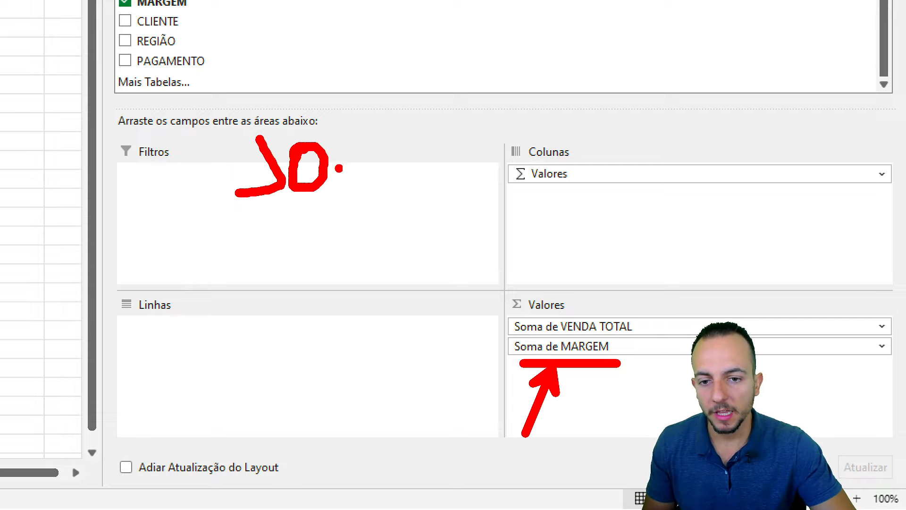
pyautogui.moveTo(350, 180); pyautogui.dragTo(387, 130)
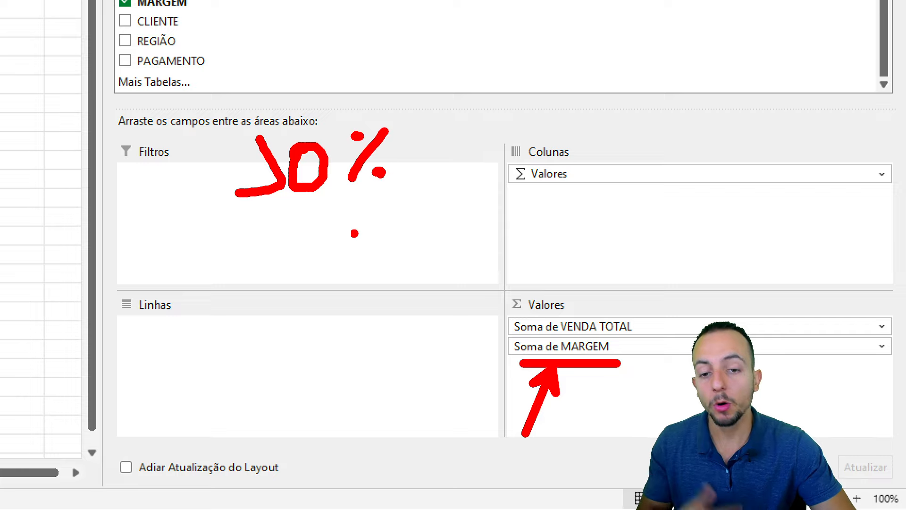
pyautogui.moveTo(249, 225); pyautogui.dragTo(309, 271)
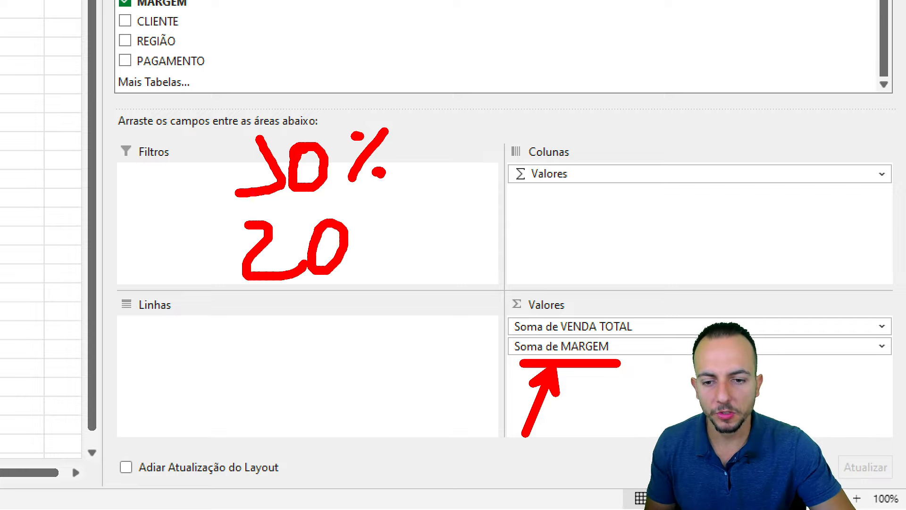
pyautogui.moveTo(365, 264)
pyautogui.mouseDown()
pyautogui.moveTo(387, 221)
pyautogui.moveTo(361, 219)
pyautogui.mouseUp()
pyautogui.click(387, 253)
pyautogui.moveTo(213, 338); pyautogui.dragTo(456, 293)
pyautogui.moveTo(265, 375); pyautogui.dragTo(252, 430)
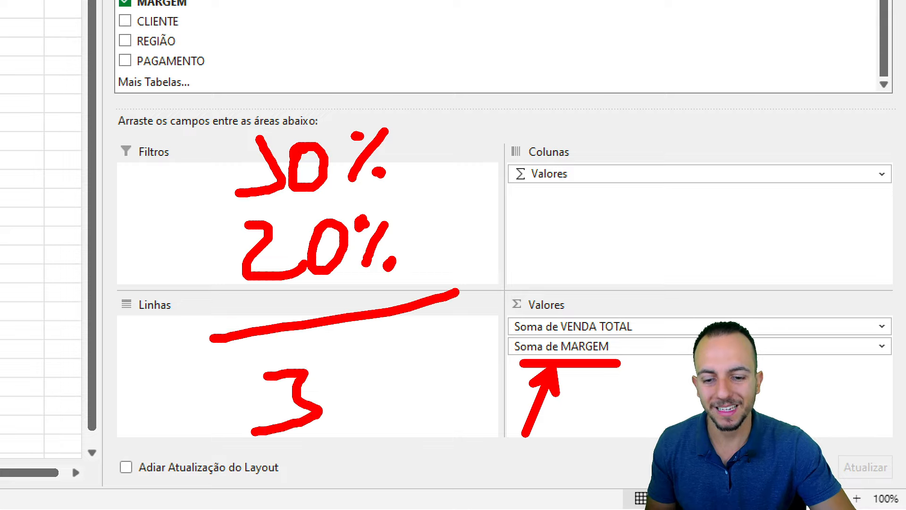
pyautogui.moveTo(355, 362); pyautogui.dragTo(270, 419)
pyautogui.hotkey('ctrl', 'z')
pyautogui.hotkey('ctrl', 'z')
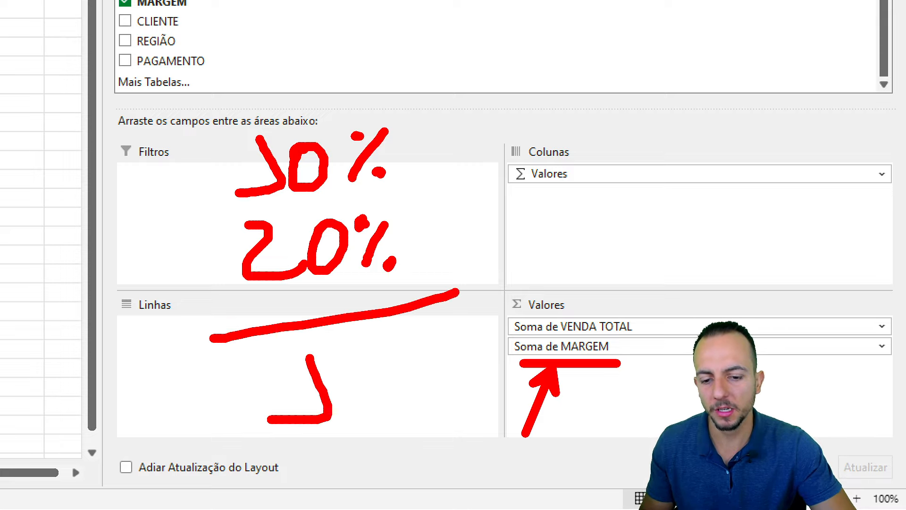
pyautogui.moveTo(370, 342)
pyautogui.mouseDown()
pyautogui.moveTo(376, 381)
pyautogui.moveTo(340, 412)
pyautogui.mouseUp()
pyautogui.moveTo(395, 398); pyautogui.dragTo(420, 347)
pyautogui.moveTo(426, 386); pyautogui.dragTo(427, 390)
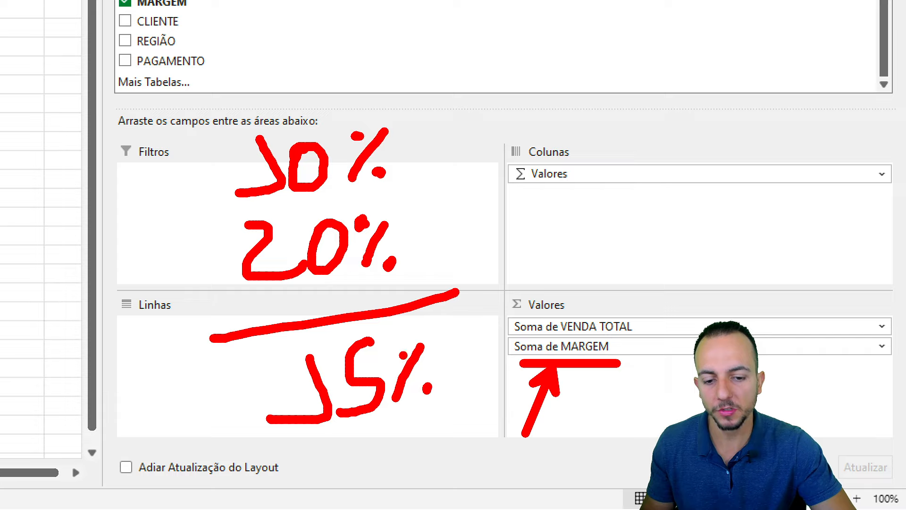
# - Change the MARGEM field in the Valores area to be summarised by Média
pyautogui.moveTo(583, 320); pyautogui.dragTo(461, 329)
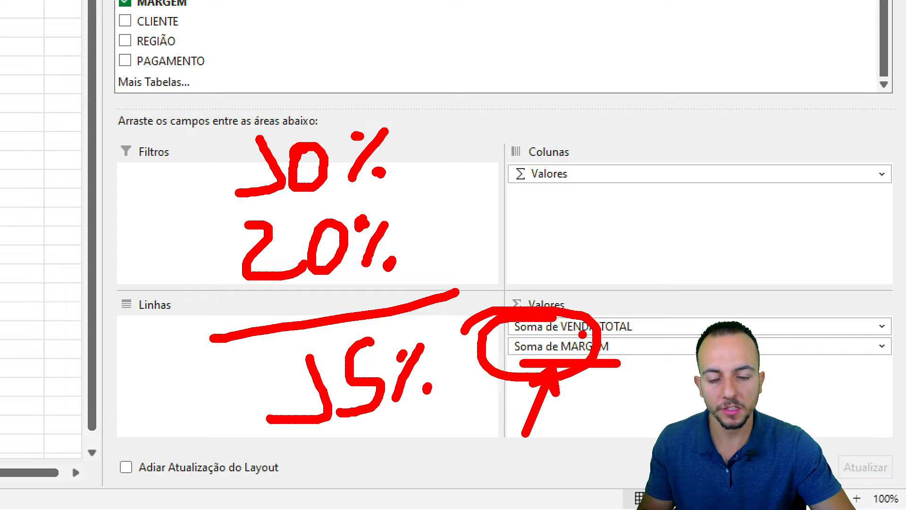
pyautogui.press('Escape')
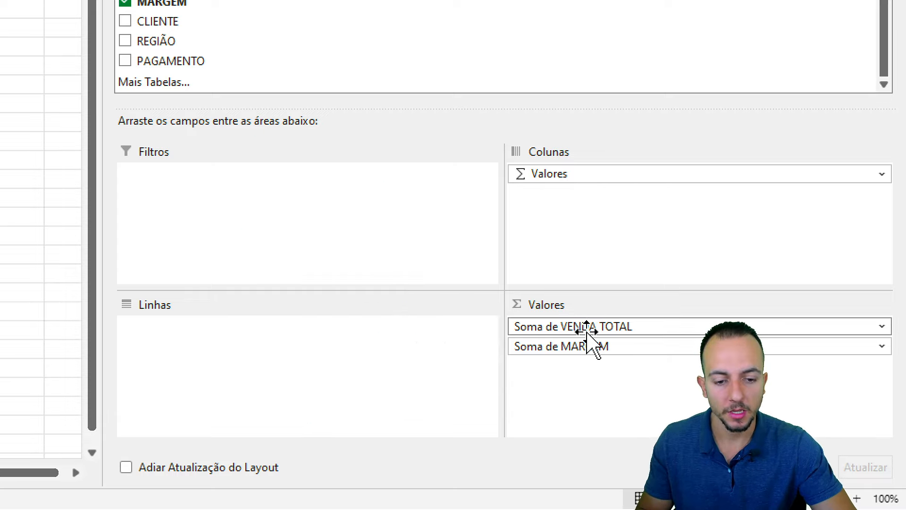
pyautogui.click(557, 341)
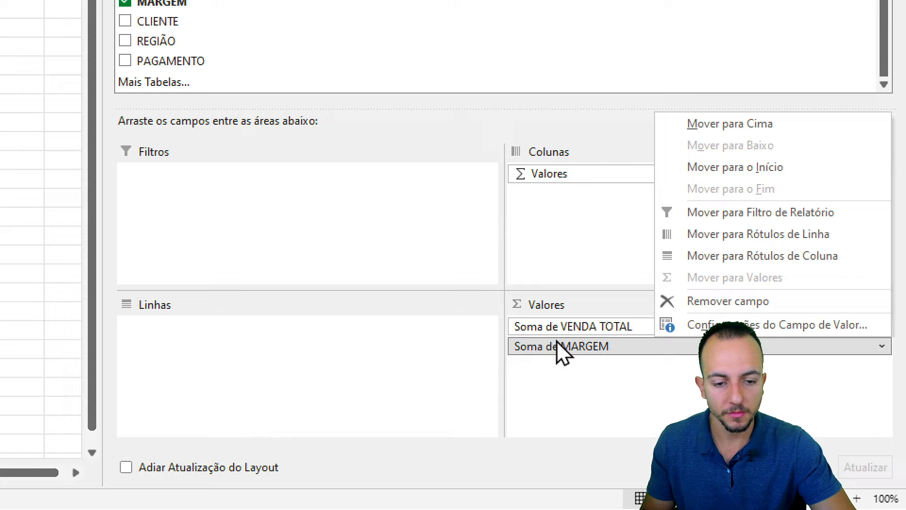
pyautogui.click(758, 326)
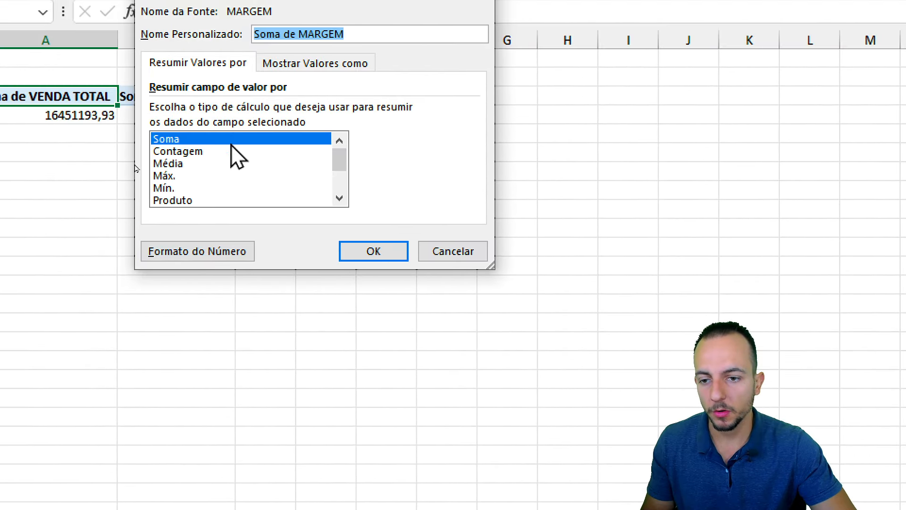
pyautogui.click(167, 164)
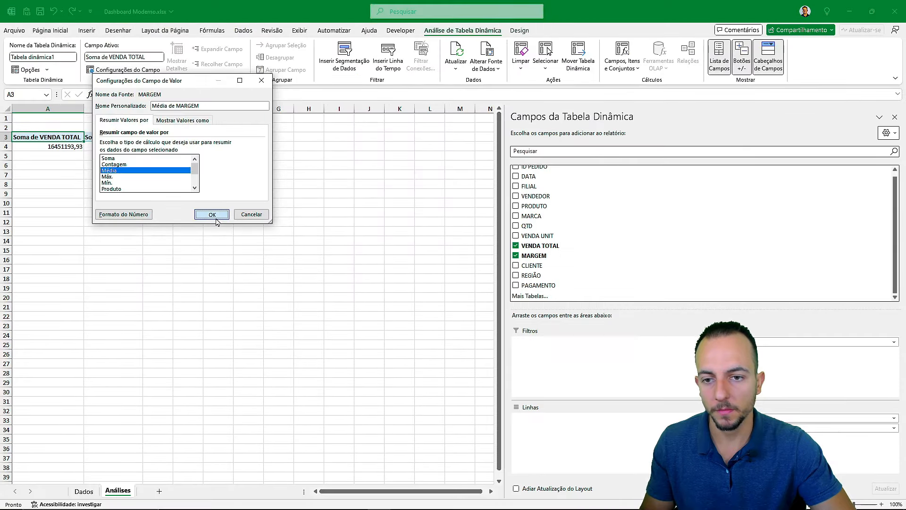
pyautogui.click(216, 218)
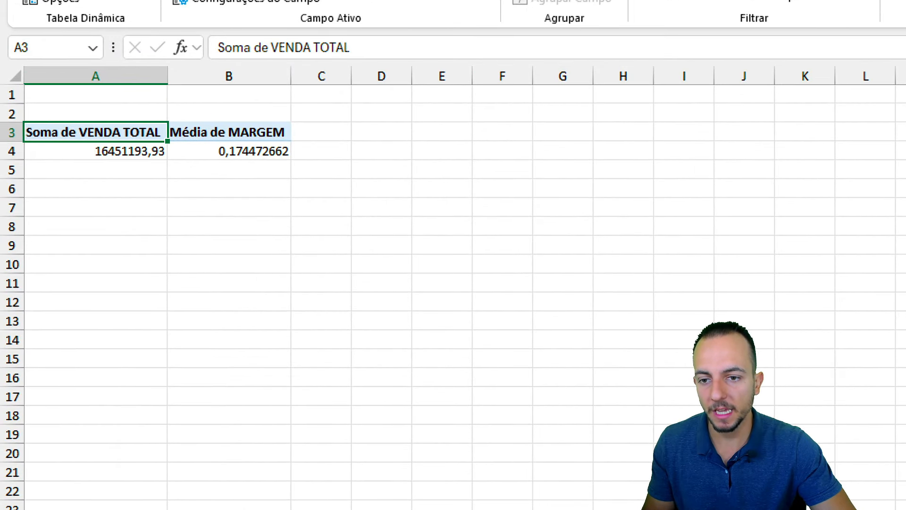
pyautogui.moveTo(250, 84); pyautogui.dragTo(204, 113)
pyautogui.moveTo(323, 136)
pyautogui.mouseDown()
pyautogui.moveTo(309, 133)
pyautogui.moveTo(326, 142)
pyautogui.mouseUp()
pyautogui.press('Escape')
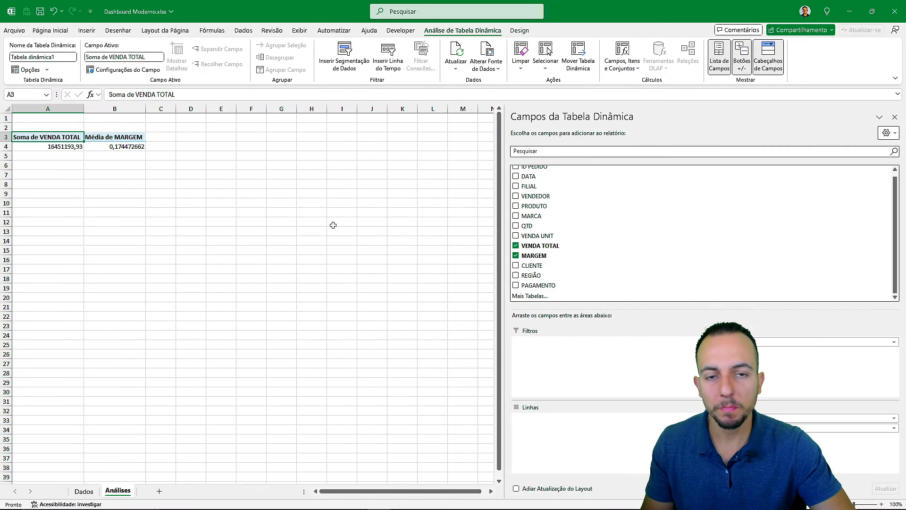
# - Examine the ID PEDIDO column on the Dados sheet to see how each sale is identified by row
pyautogui.click(84, 491)
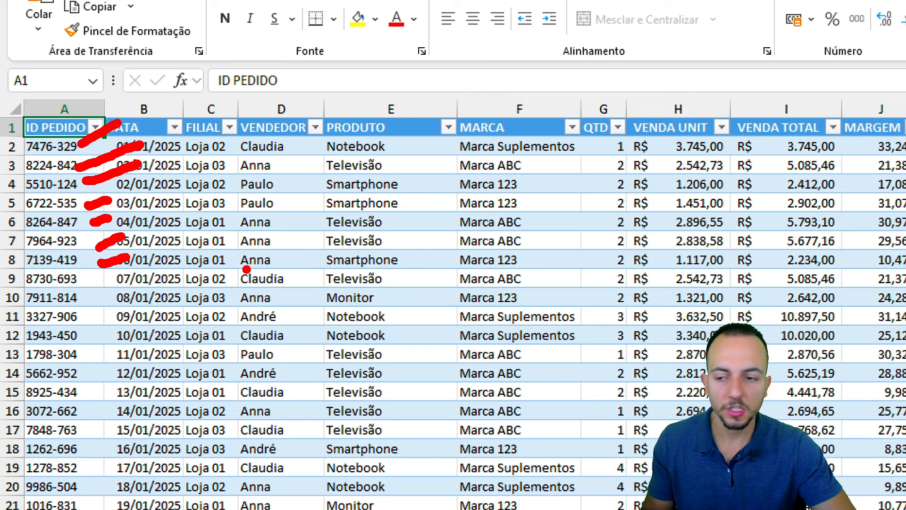
pyautogui.click(41, 144)
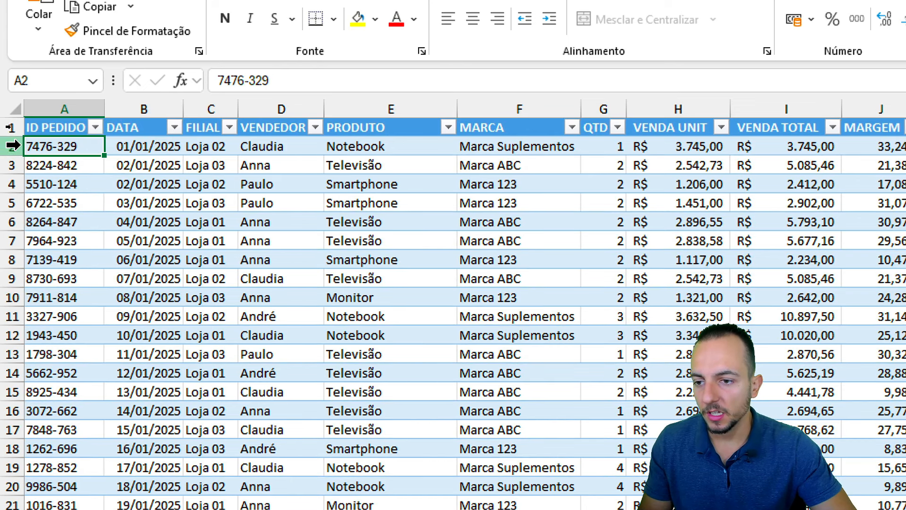
pyautogui.click(10, 146)
pyautogui.keyDown('ctrl'); pyautogui.click(11, 241); pyautogui.keyUp('ctrl')
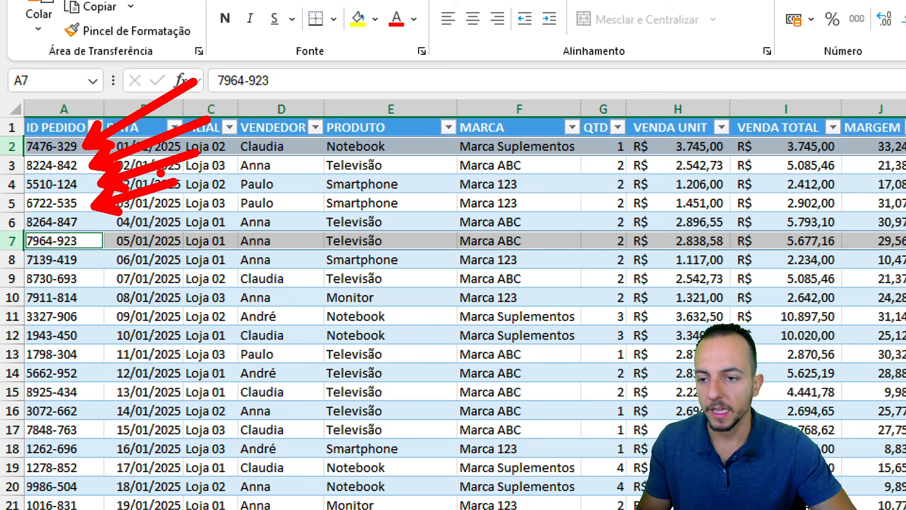
pyautogui.click(56, 127)
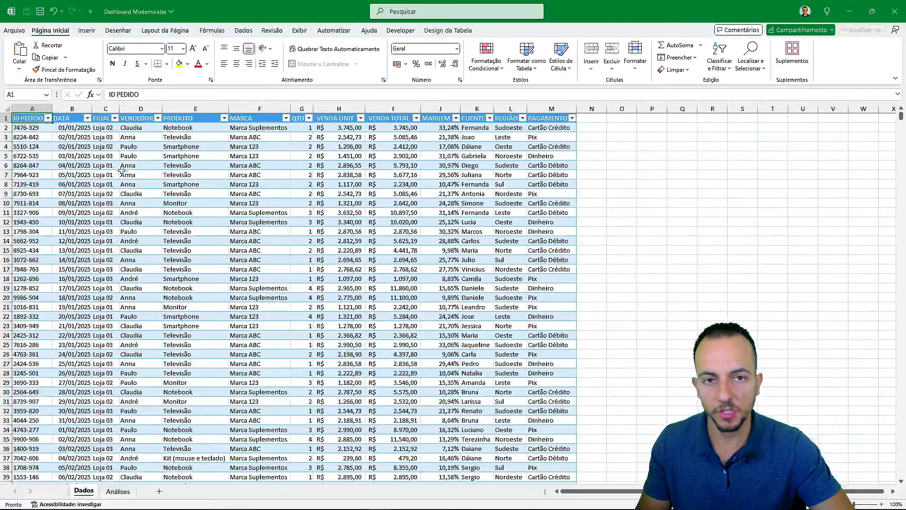
# - Add the ID PEDIDO field to the Valores area of the PivotTable on the Análises sheet, below MARGEM
pyautogui.click(118, 490)
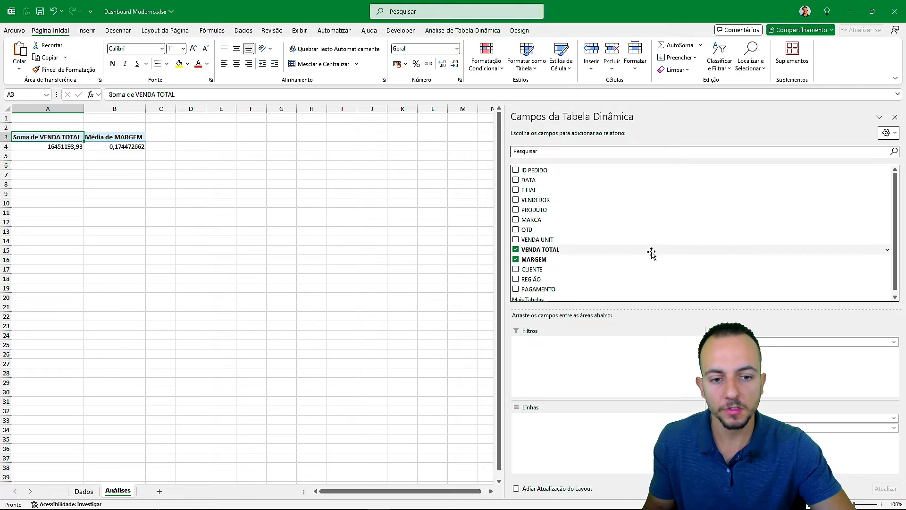
pyautogui.scroll(1, 588, 175)
pyautogui.moveTo(585, 172); pyautogui.dragTo(651, 425)
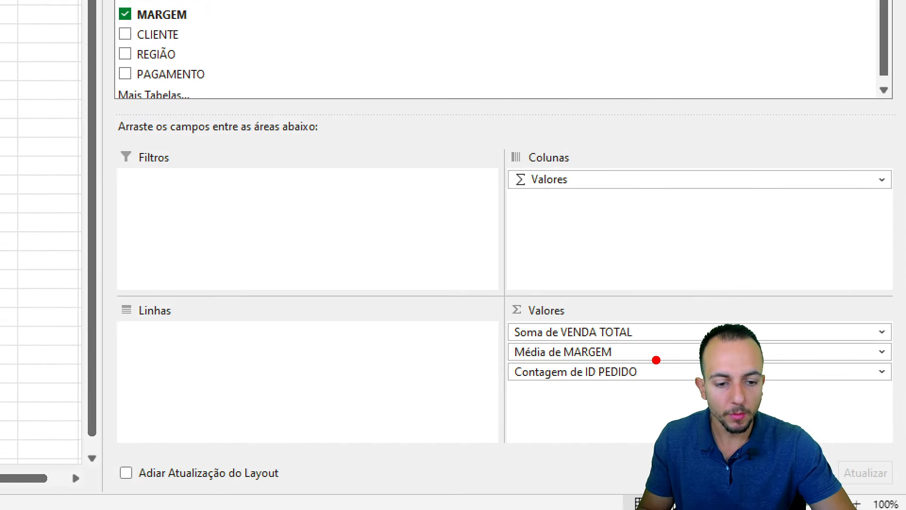
pyautogui.moveTo(656, 360)
pyautogui.mouseDown()
pyautogui.moveTo(486, 389)
pyautogui.moveTo(632, 353)
pyautogui.mouseUp()
pyautogui.moveTo(637, 320)
pyautogui.mouseDown()
pyautogui.moveTo(682, 324)
pyautogui.moveTo(677, 274)
pyautogui.mouseUp()
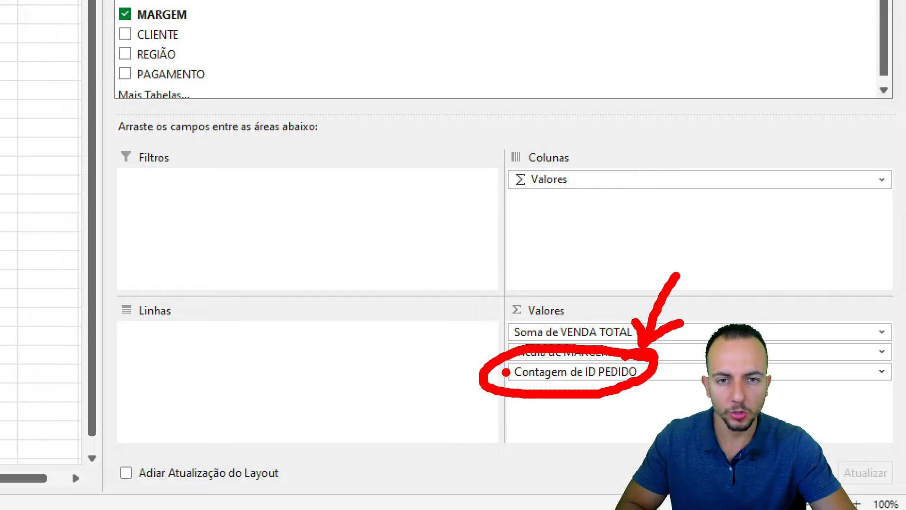
pyautogui.press('Escape')
pyautogui.click(557, 372)
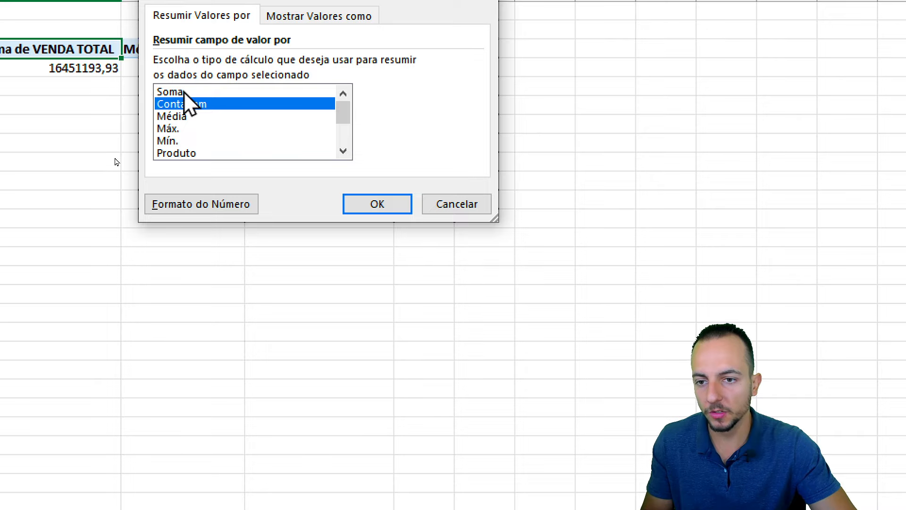
pyautogui.click(184, 94)
pyautogui.click(184, 116)
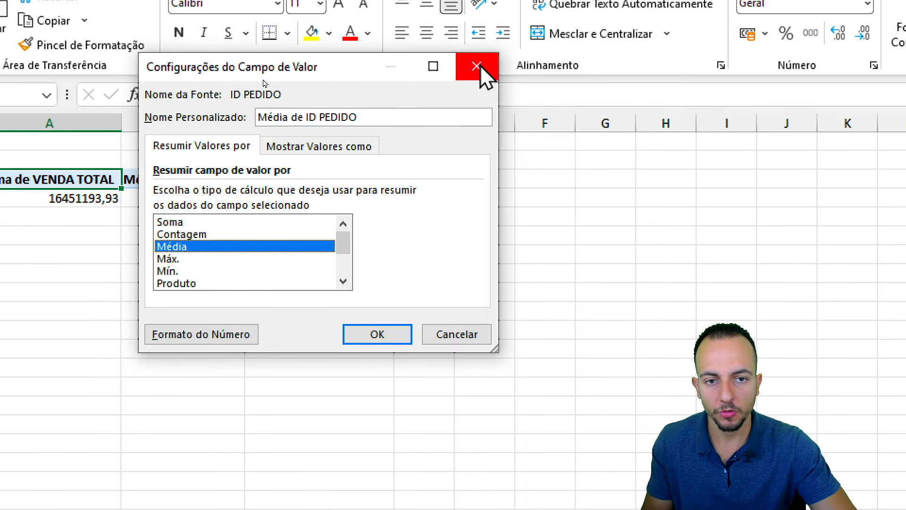
pyautogui.click(478, 66)
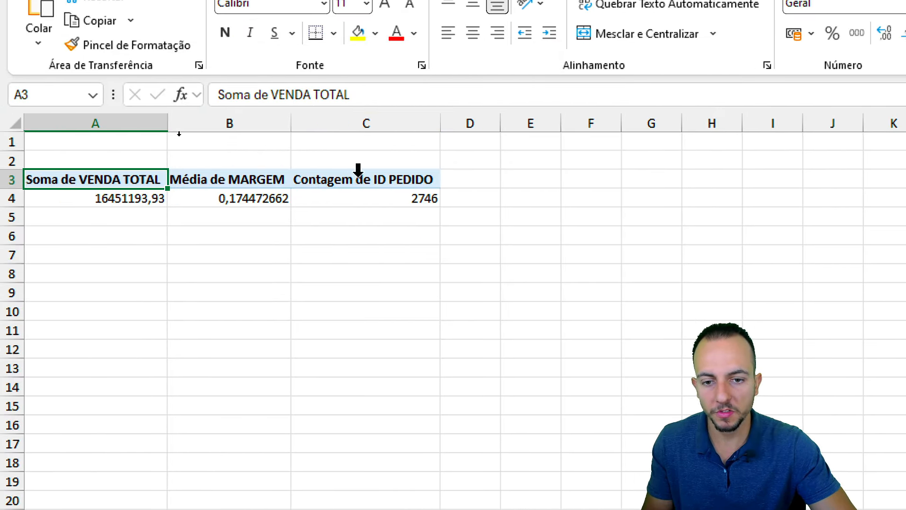
# - Examine the PivotTable's three summaries: the VENDA TOTAL sum, the MARGEM average and the ID PEDIDO count
pyautogui.click(314, 171)
pyautogui.click(338, 195)
pyautogui.click(123, 180)
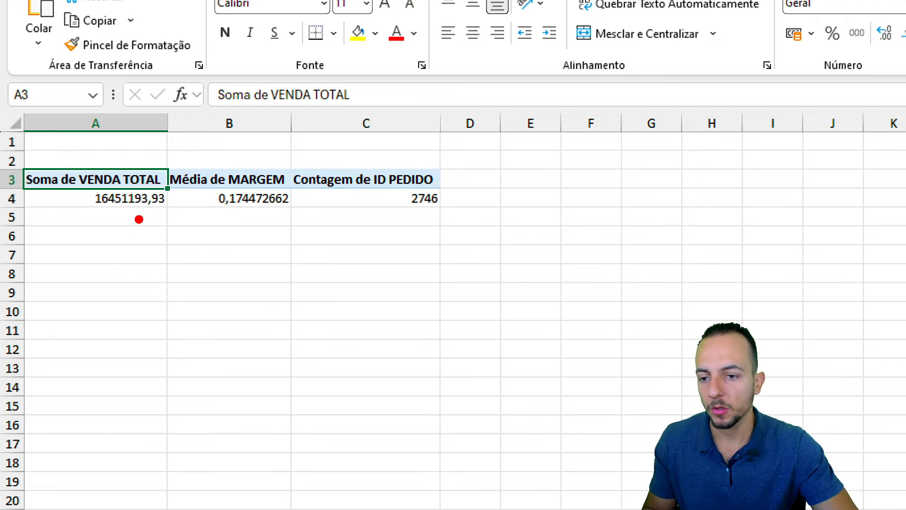
pyautogui.moveTo(138, 219); pyautogui.dragTo(125, 309)
pyautogui.moveTo(255, 233); pyautogui.dragTo(222, 331)
pyautogui.moveTo(390, 224); pyautogui.dragTo(371, 297)
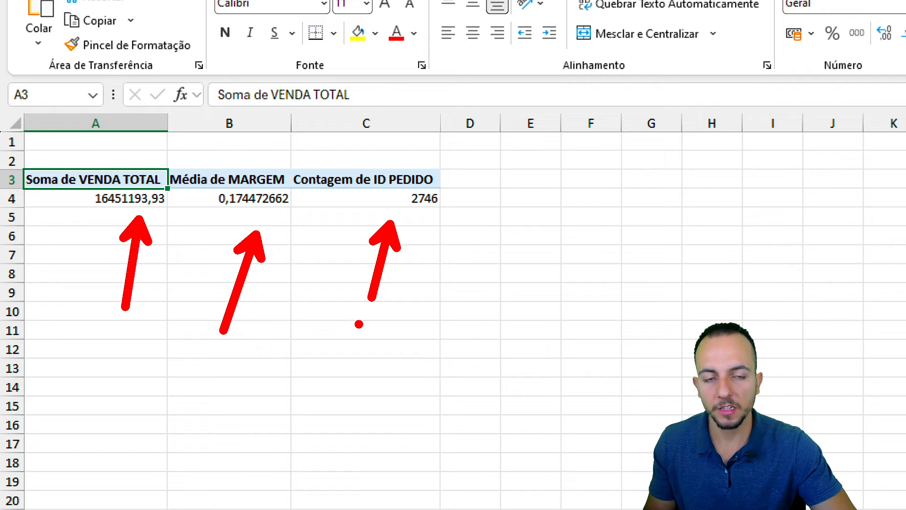
pyautogui.press('Escape')
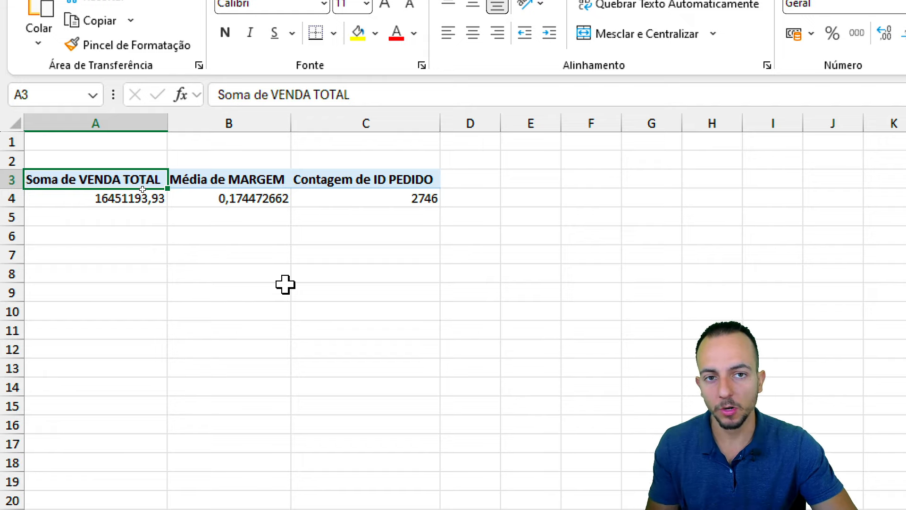
# - Widen column B and turn off the PivotTable option "Ajustar automaticamente a largura das colunas ao atualizar"
pyautogui.moveTo(291, 126); pyautogui.dragTo(251, 125)
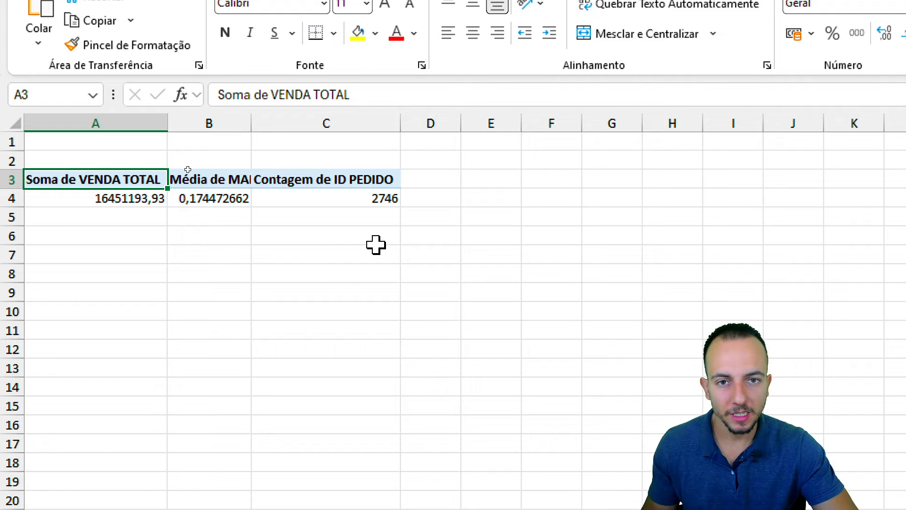
pyautogui.hotkey('ctrl', 'z')
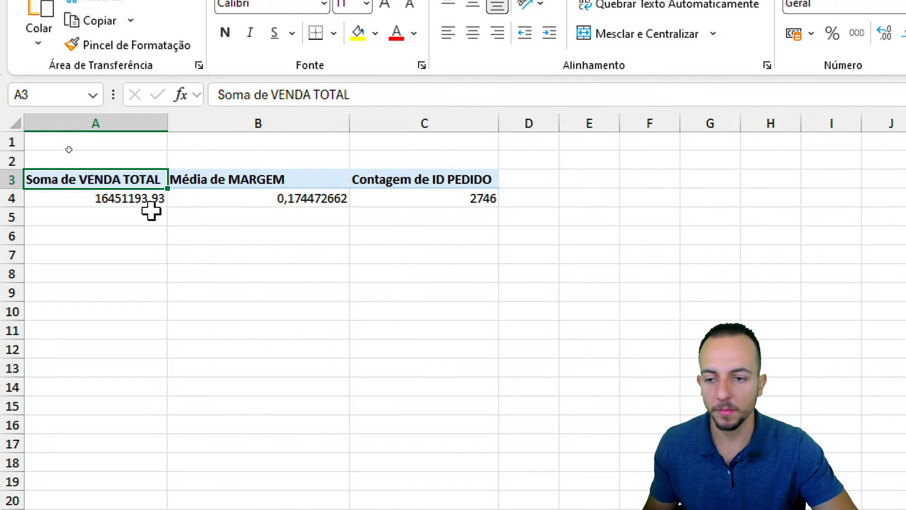
pyautogui.rightClick(126, 184)
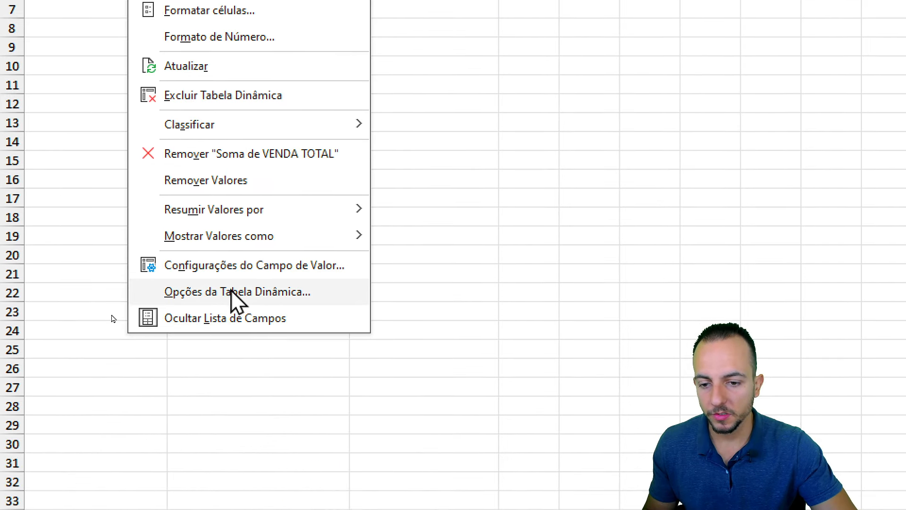
pyautogui.click(232, 291)
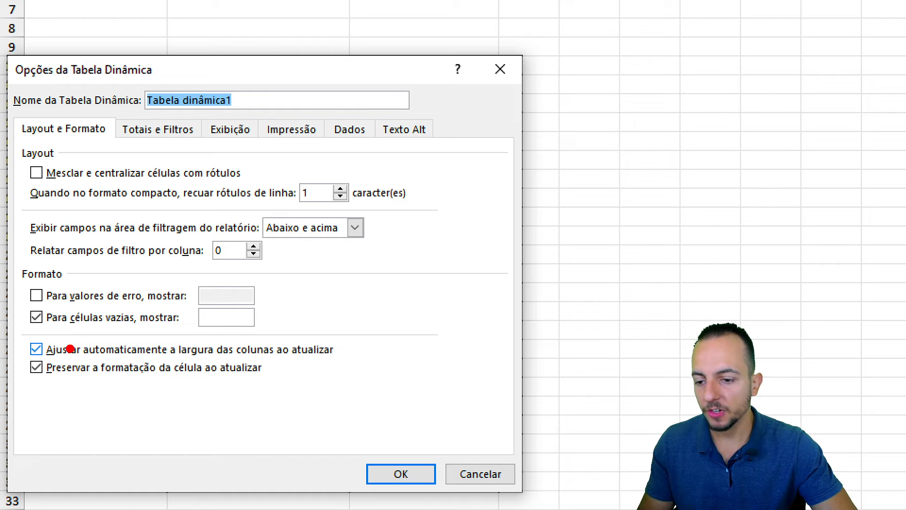
pyautogui.moveTo(55, 351); pyautogui.dragTo(163, 340)
pyautogui.moveTo(57, 333); pyautogui.dragTo(21, 345)
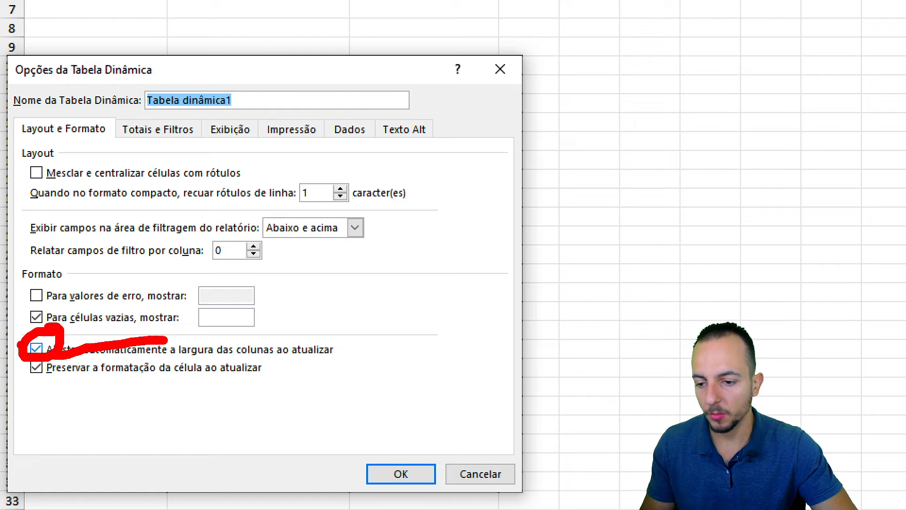
pyautogui.click(36, 349)
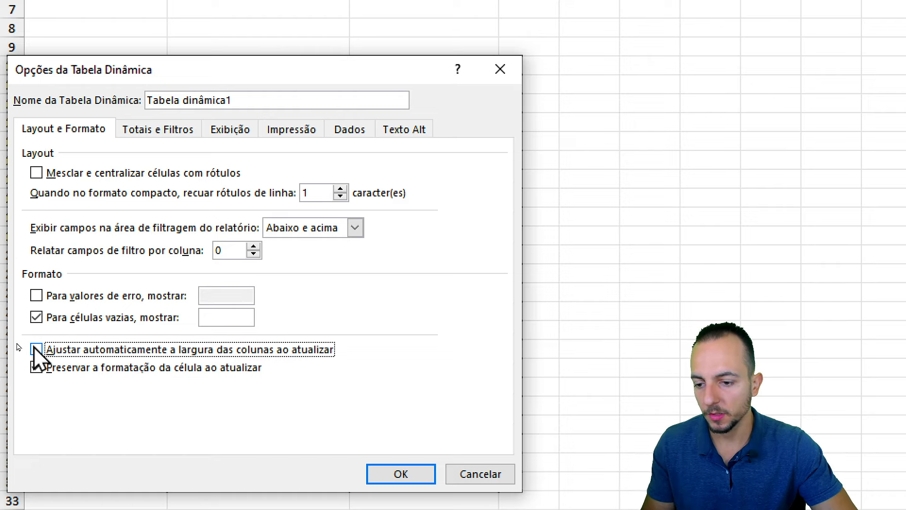
# - Turn off the grand totals for both rows and columns in the PivotTable options and apply the settings
pyautogui.click(178, 133)
pyautogui.moveTo(186, 115)
pyautogui.mouseDown()
pyautogui.moveTo(121, 115)
pyautogui.moveTo(193, 101)
pyautogui.mouseUp()
pyautogui.moveTo(47, 149)
pyautogui.mouseDown()
pyautogui.moveTo(10, 189)
pyautogui.moveTo(17, 173)
pyautogui.mouseUp()
pyautogui.click(36, 172)
pyautogui.click(36, 191)
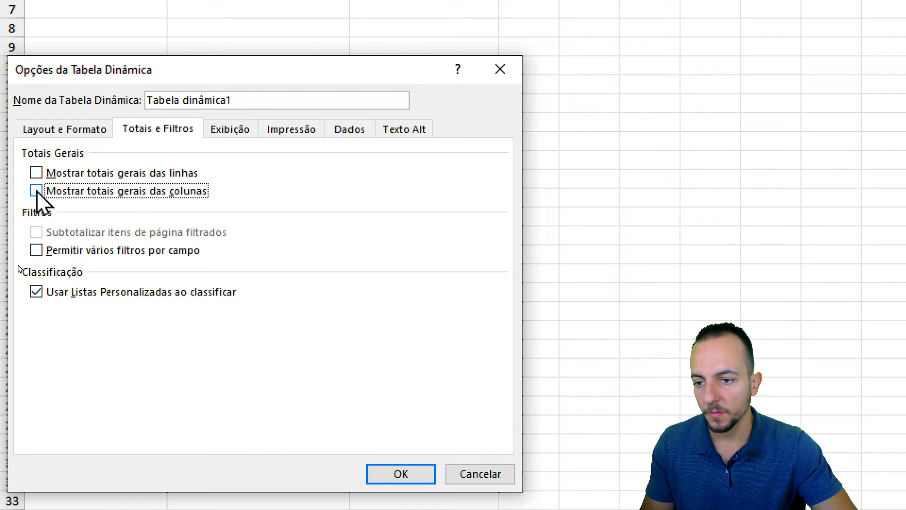
pyautogui.click(400, 428)
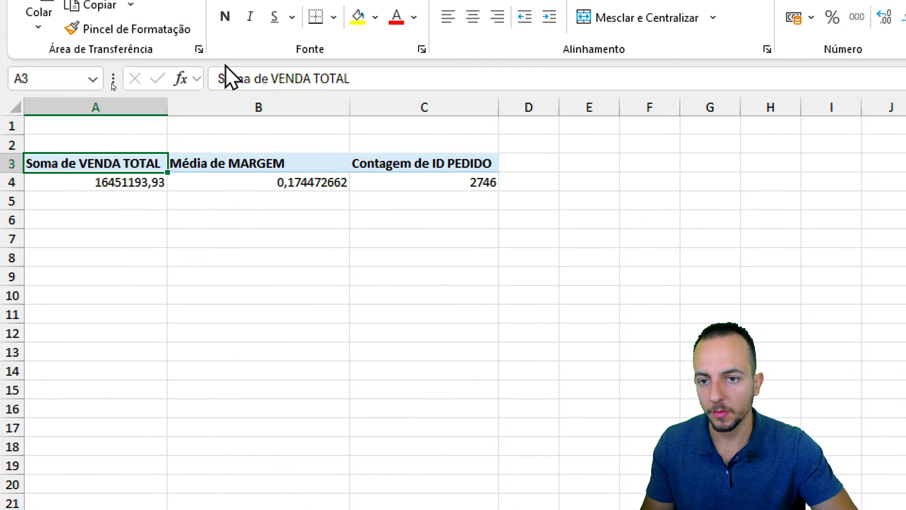
# - Format the VENDA TOTAL sum as accounting currency in R$ and the MARGEM average as a percentage with two decimal places
pyautogui.click(127, 200)
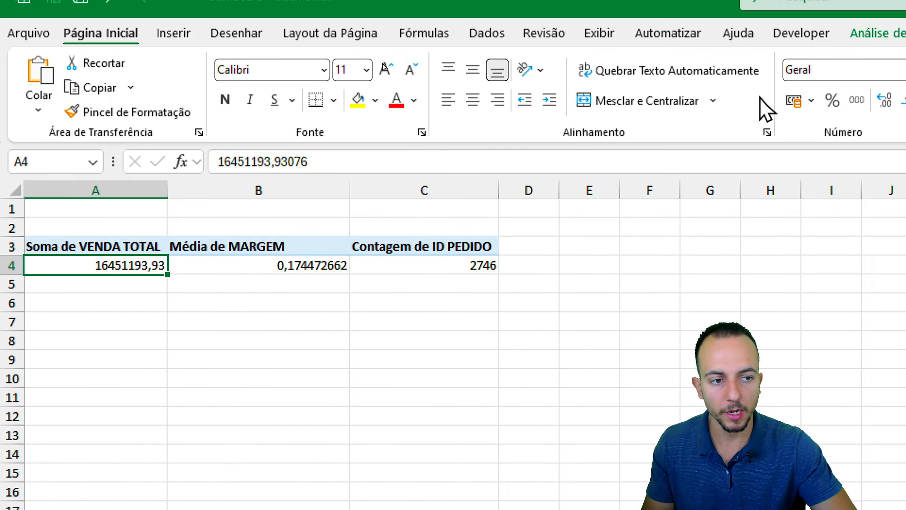
pyautogui.click(794, 101)
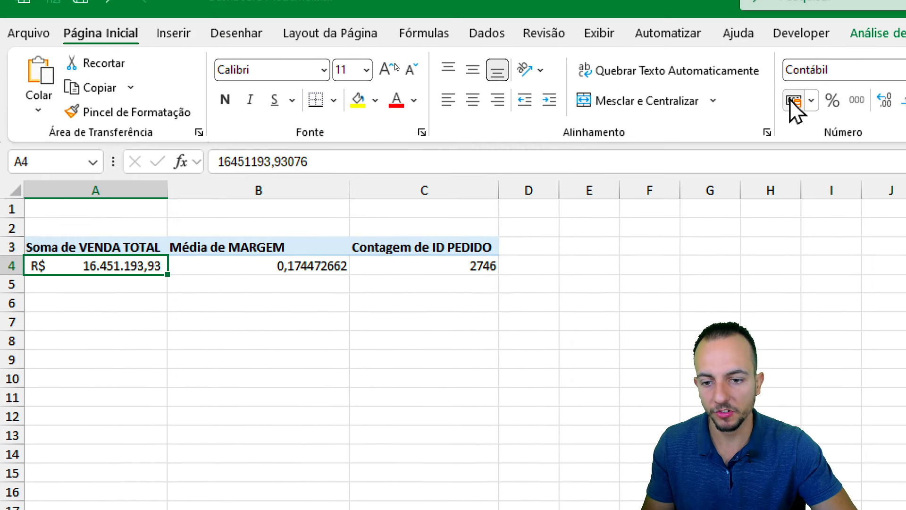
pyautogui.click(295, 262)
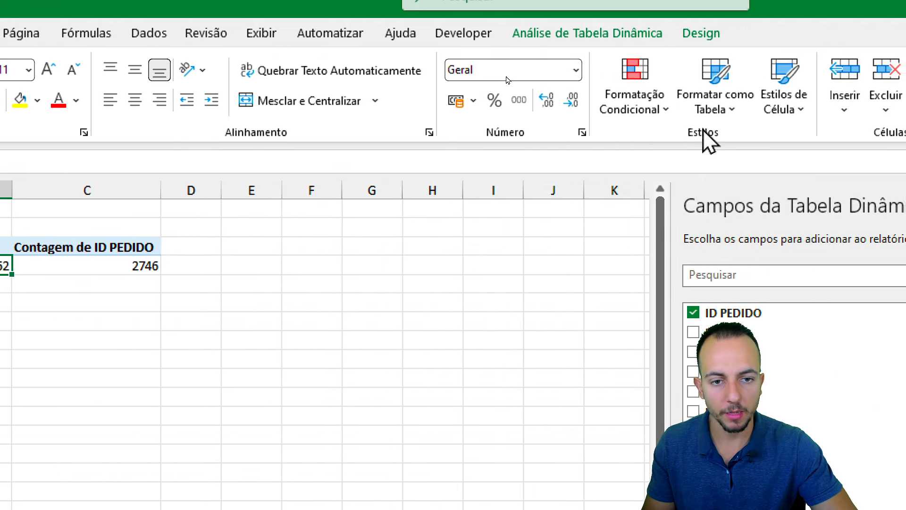
pyautogui.click(494, 100)
pyautogui.click(545, 100)
pyautogui.click(546, 100)
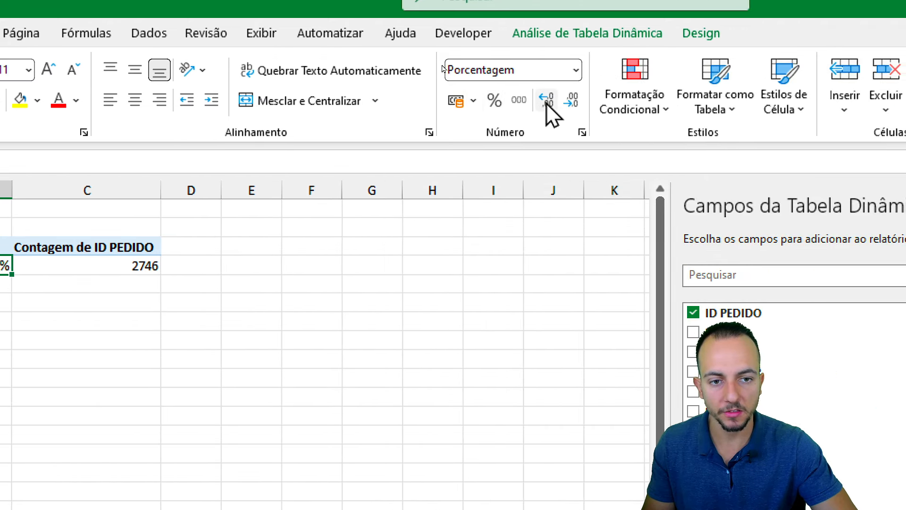
# - Select the VENDA TOTAL value in cell A4 and save the workbook
pyautogui.click(98, 267)
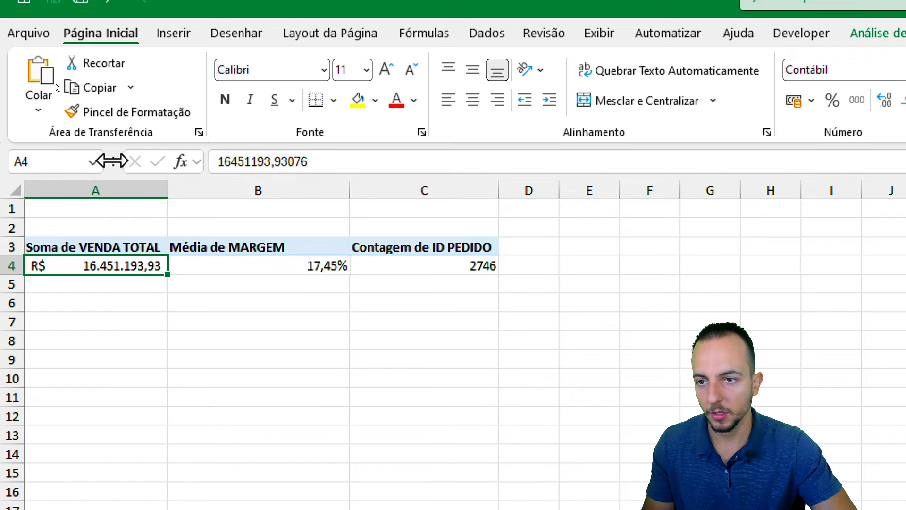
pyautogui.click(80, 22)
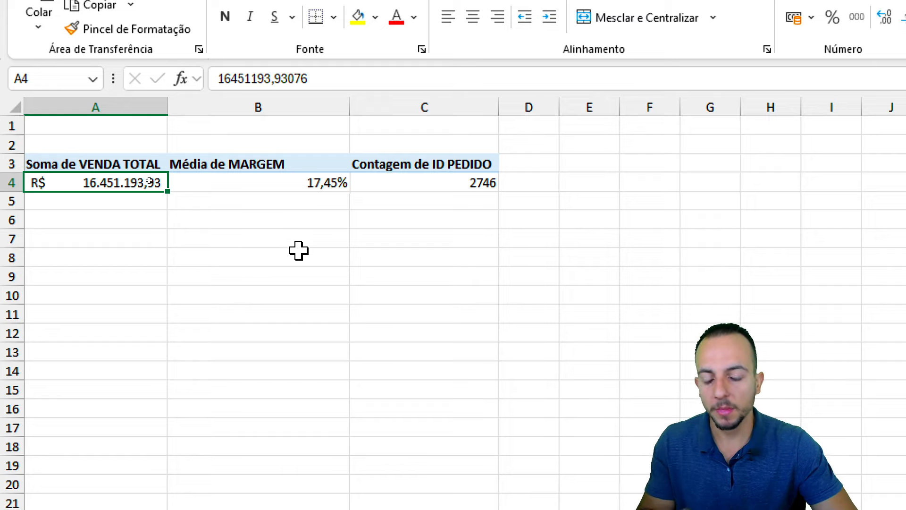
pyautogui.hotkey('ctrl', '2')
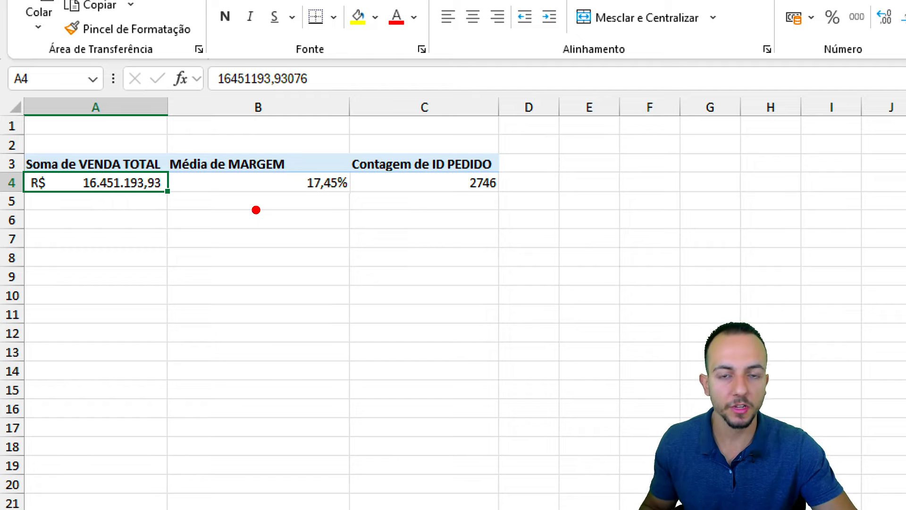
pyautogui.moveTo(236, 214)
pyautogui.mouseDown()
pyautogui.moveTo(255, 255)
pyautogui.moveTo(295, 270)
pyautogui.mouseUp()
pyautogui.moveTo(320, 213); pyautogui.dragTo(440, 257)
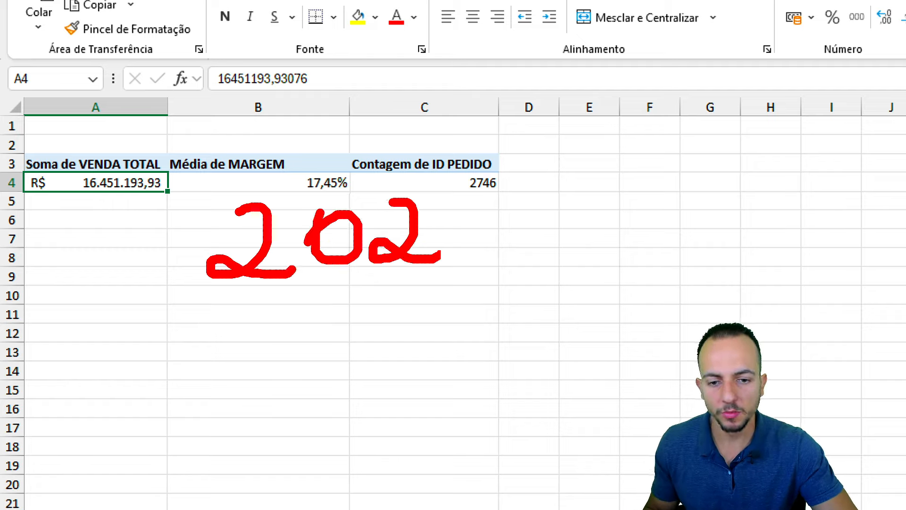
pyautogui.moveTo(473, 202)
pyautogui.mouseDown()
pyautogui.moveTo(486, 243)
pyautogui.moveTo(446, 261)
pyautogui.mouseUp()
pyautogui.moveTo(376, 306)
pyautogui.mouseDown()
pyautogui.moveTo(427, 317)
pyautogui.moveTo(454, 348)
pyautogui.mouseUp()
pyautogui.moveTo(473, 298)
pyautogui.mouseDown()
pyautogui.moveTo(465, 345)
pyautogui.moveTo(479, 354)
pyautogui.mouseUp()
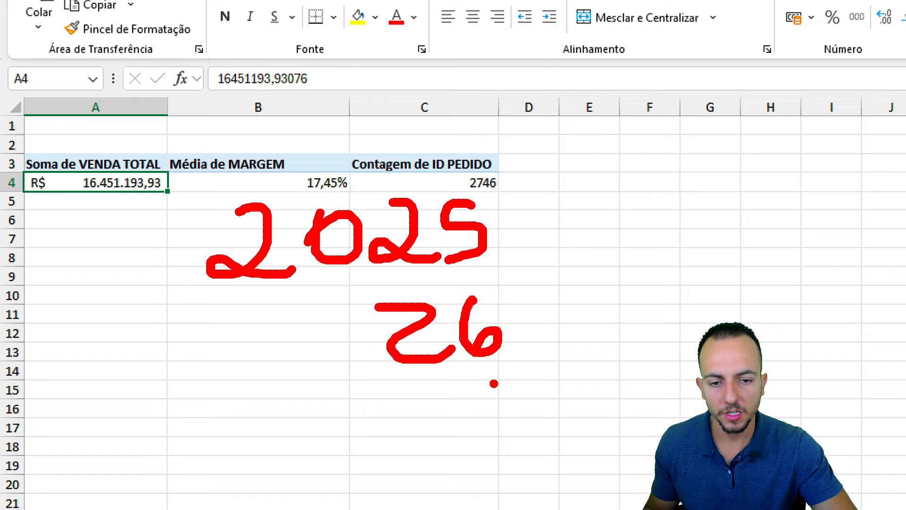
pyautogui.moveTo(491, 128); pyautogui.dragTo(520, 129)
pyautogui.moveTo(505, 109); pyautogui.dragTo(505, 174)
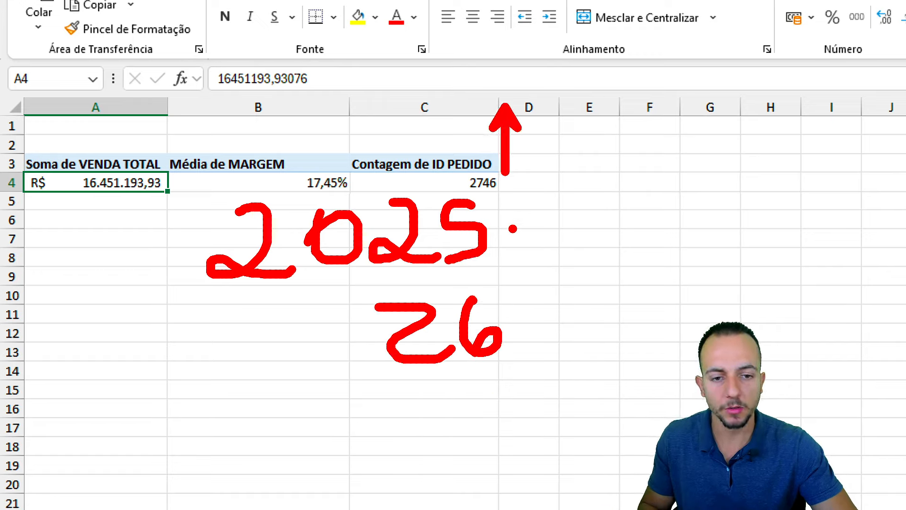
pyautogui.moveTo(504, 377); pyautogui.dragTo(508, 450)
pyautogui.moveTo(493, 425); pyautogui.dragTo(525, 422)
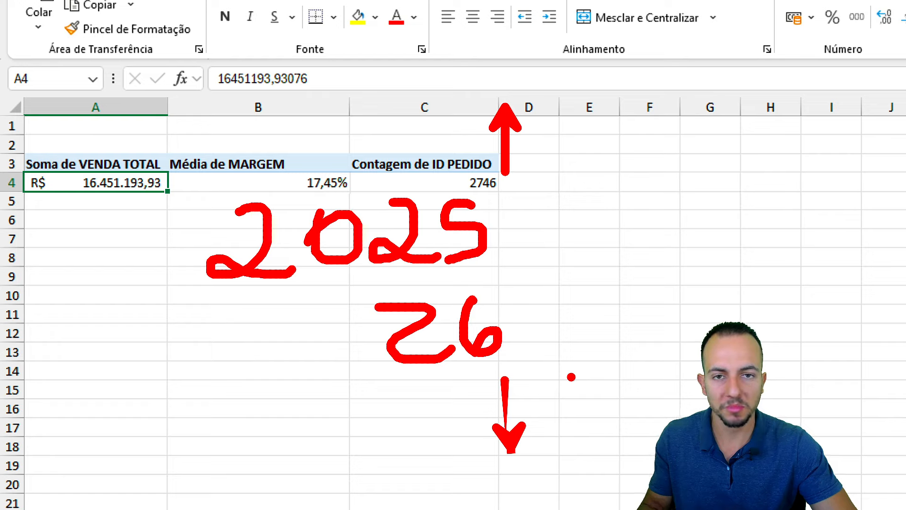
pyautogui.press('Escape')
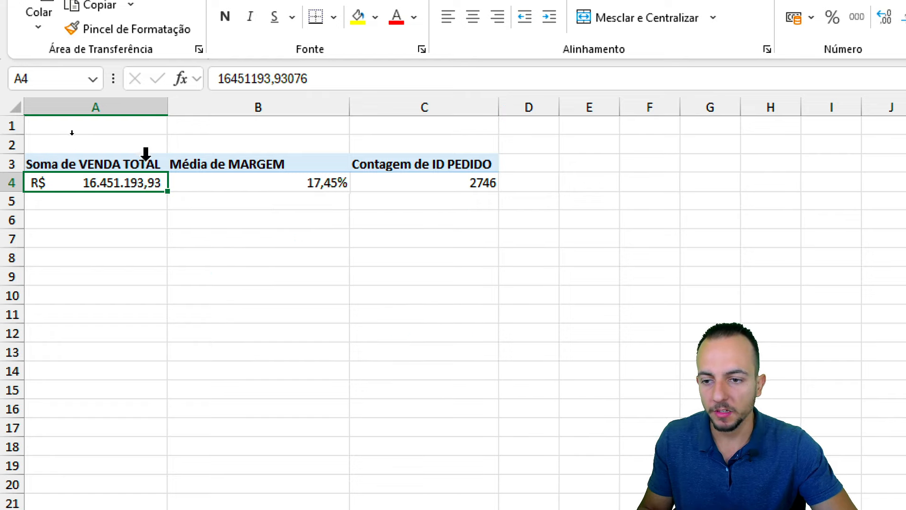
pyautogui.moveTo(129, 161)
pyautogui.mouseDown()
pyautogui.moveTo(455, 156)
pyautogui.moveTo(476, 170)
pyautogui.moveTo(472, 180)
pyautogui.mouseUp()
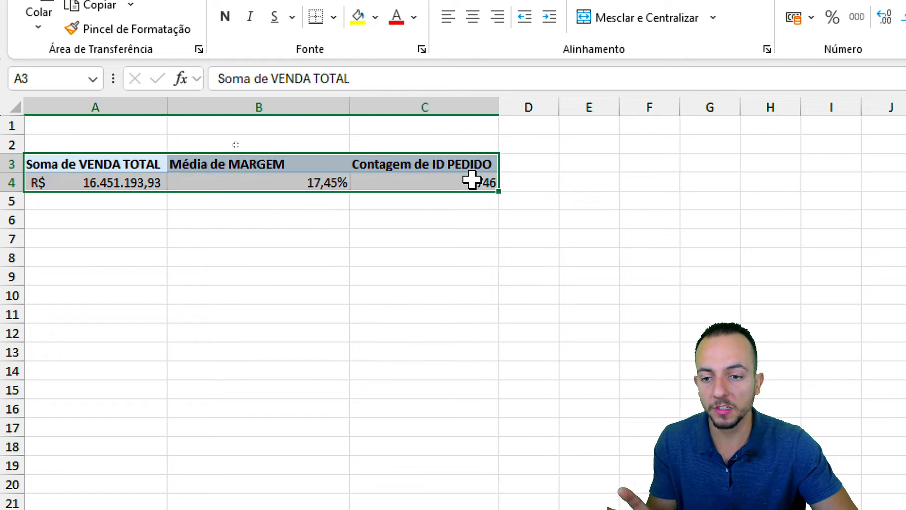
pyautogui.click(289, 178)
pyautogui.click(298, 294)
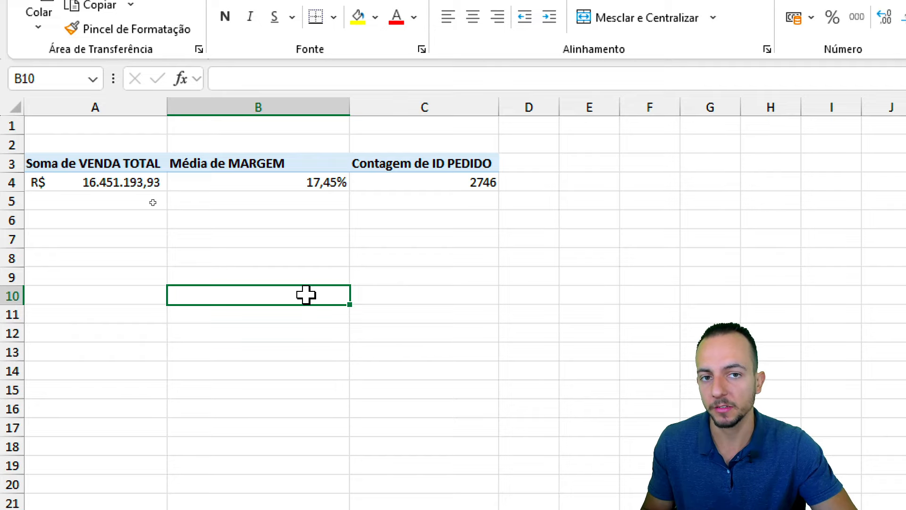
# - Insert a slicer for the DATA field of the PivotTable and place it just below the summary values
pyautogui.click(282, 184)
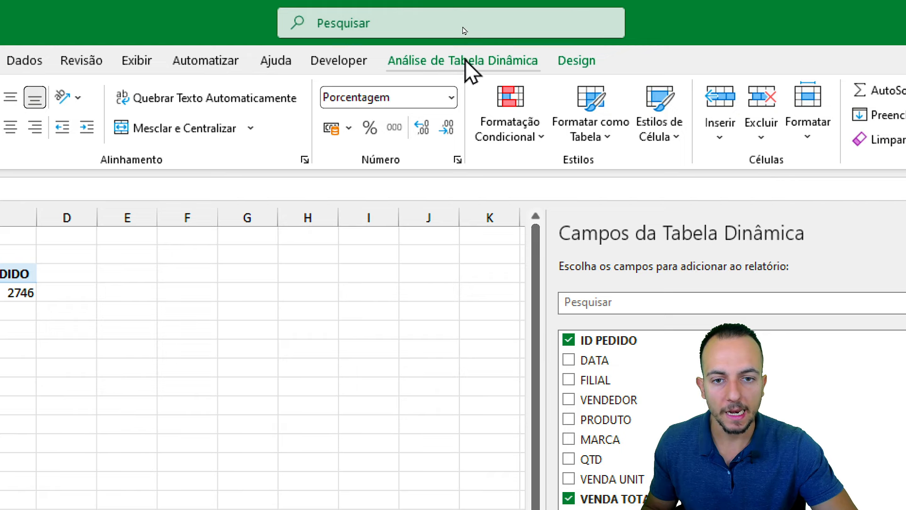
pyautogui.click(465, 72)
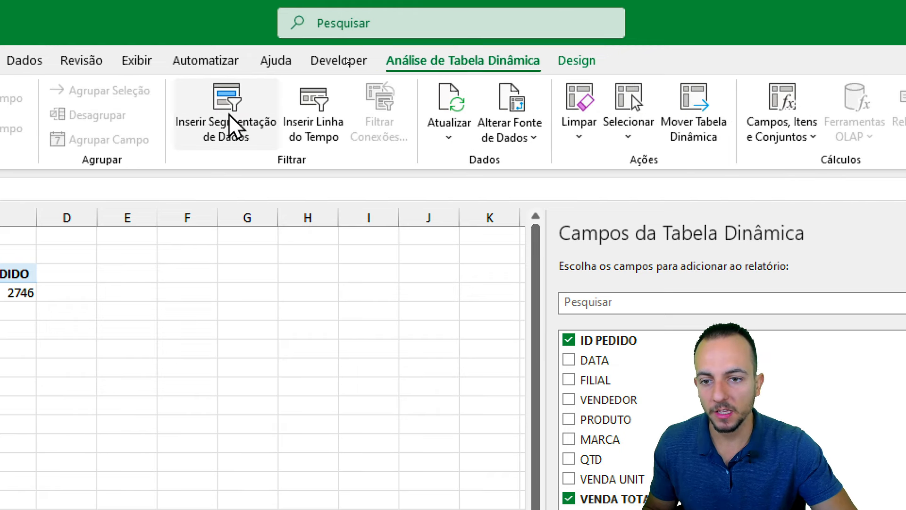
pyautogui.click(236, 137)
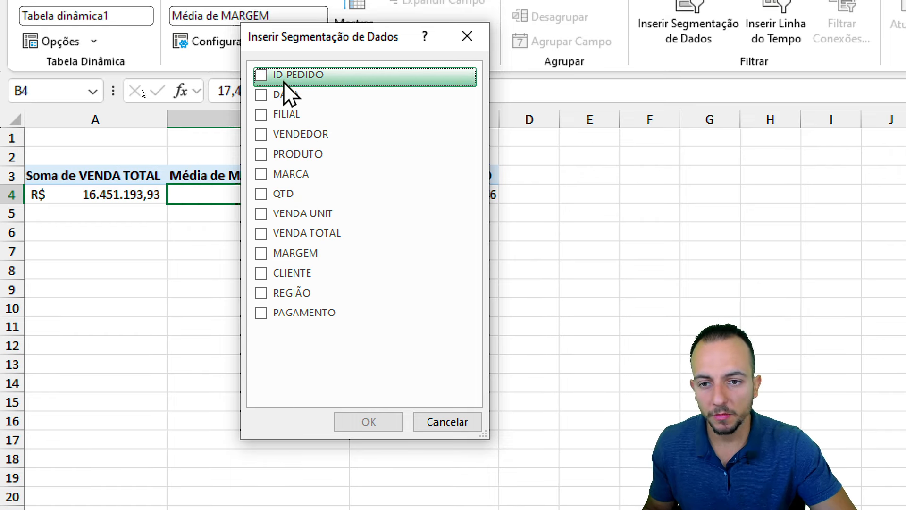
pyautogui.click(270, 95)
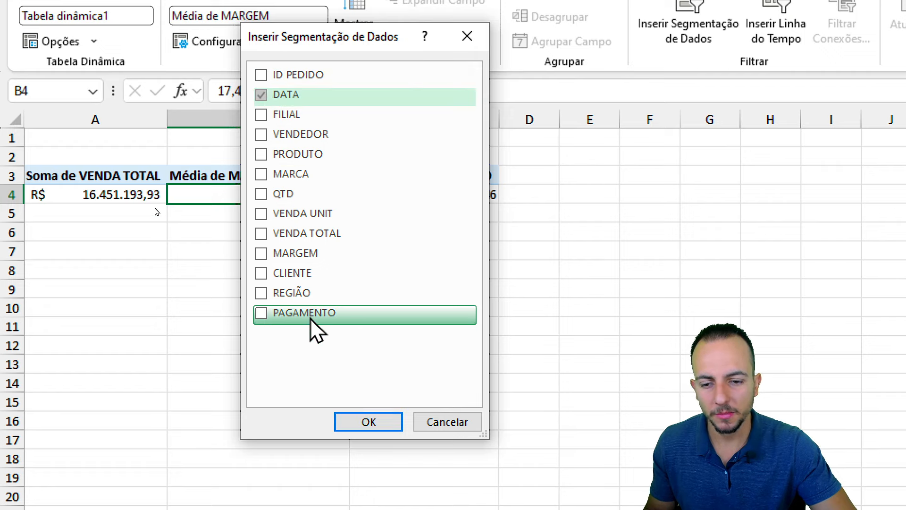
pyautogui.click(369, 422)
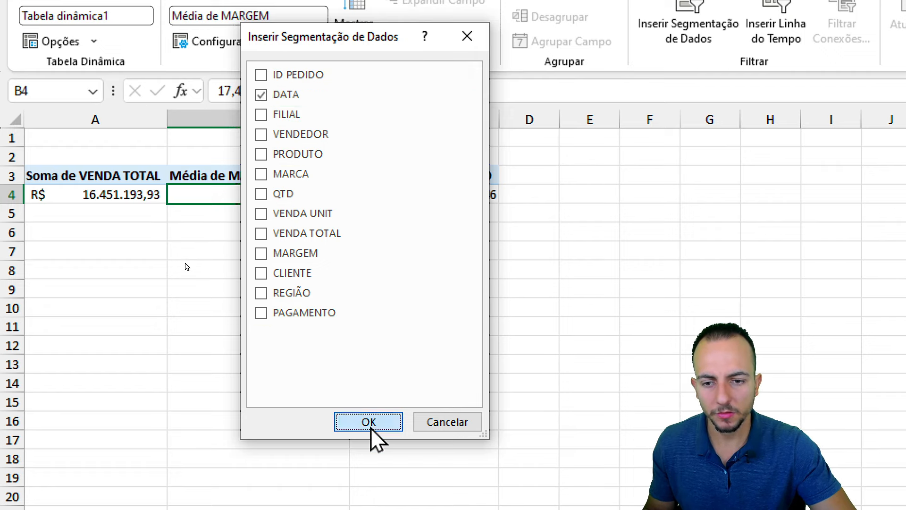
pyautogui.moveTo(459, 391); pyautogui.dragTo(274, 231)
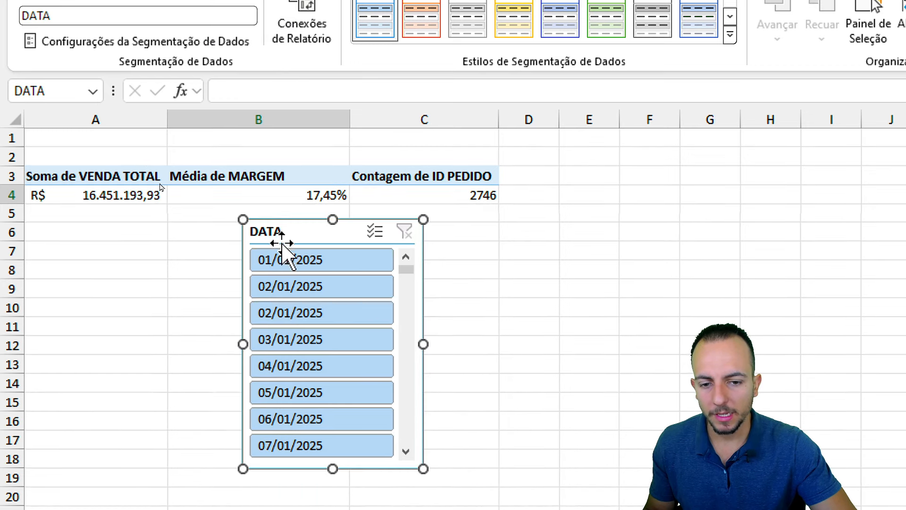
# - Look through the DATA slicer's dates to the end of the list and remove the slicer
pyautogui.moveTo(408, 274); pyautogui.dragTo(406, 444)
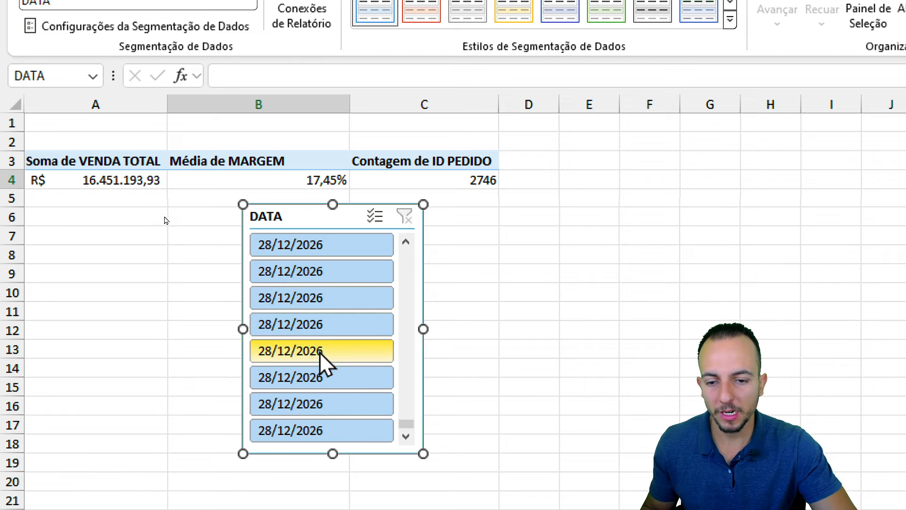
pyautogui.rightClick(311, 212)
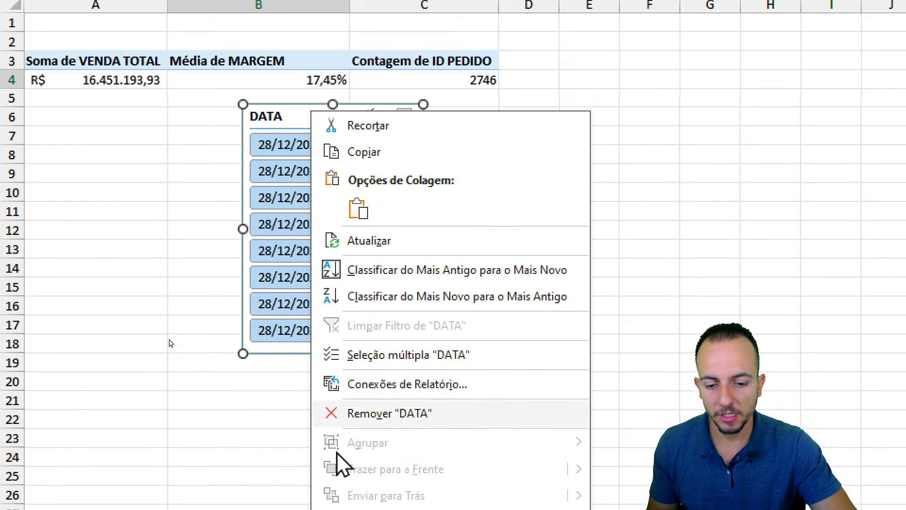
pyautogui.click(406, 414)
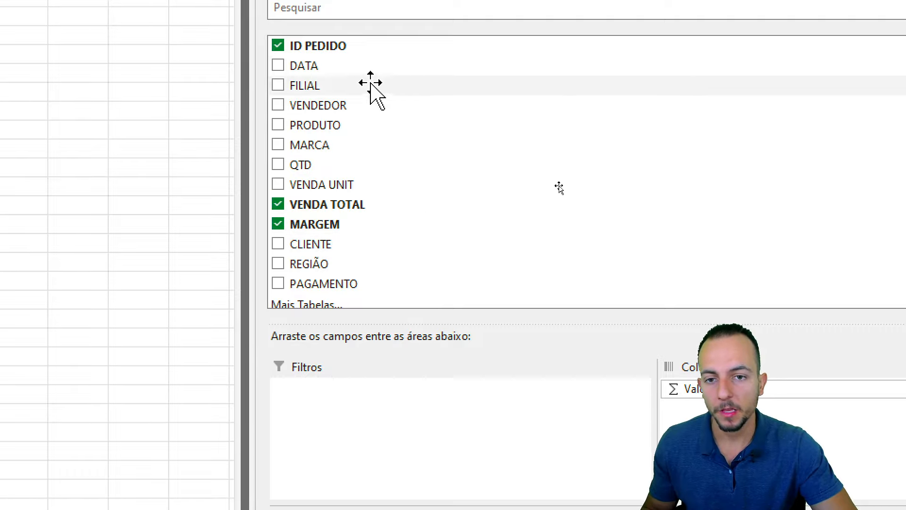
# - Add the DATA field to the PivotTable's rows to generate the Anos, Trimestres and Meses date groupings
pyautogui.moveTo(302, 66); pyautogui.dragTo(346, 368)
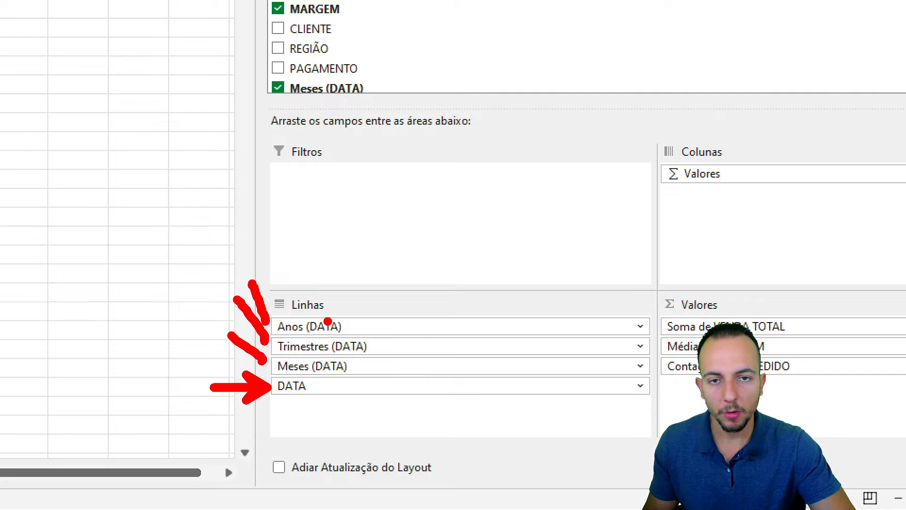
pyautogui.moveTo(314, 295)
pyautogui.mouseDown()
pyautogui.moveTo(330, 415)
pyautogui.moveTo(316, 297)
pyautogui.mouseUp()
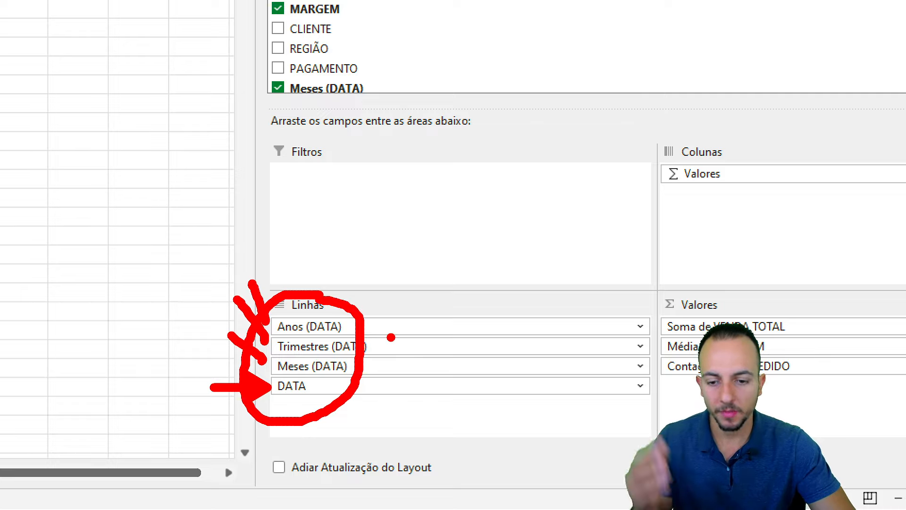
pyautogui.press('Escape')
# - Take DATA, Meses (DATA), Trimestres (DATA) and Anos (DATA) out of the PivotTable's rows
pyautogui.click(291, 385)
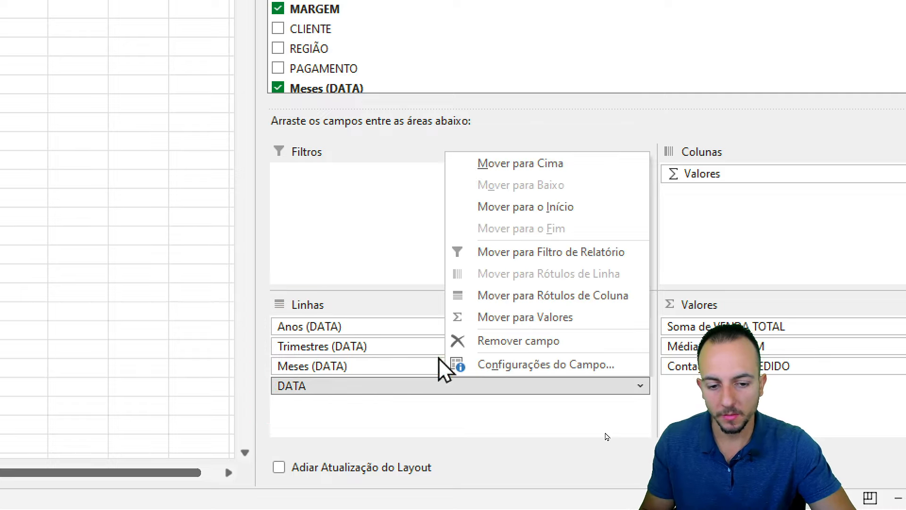
pyautogui.click(456, 340)
pyautogui.click(387, 364)
pyautogui.click(464, 321)
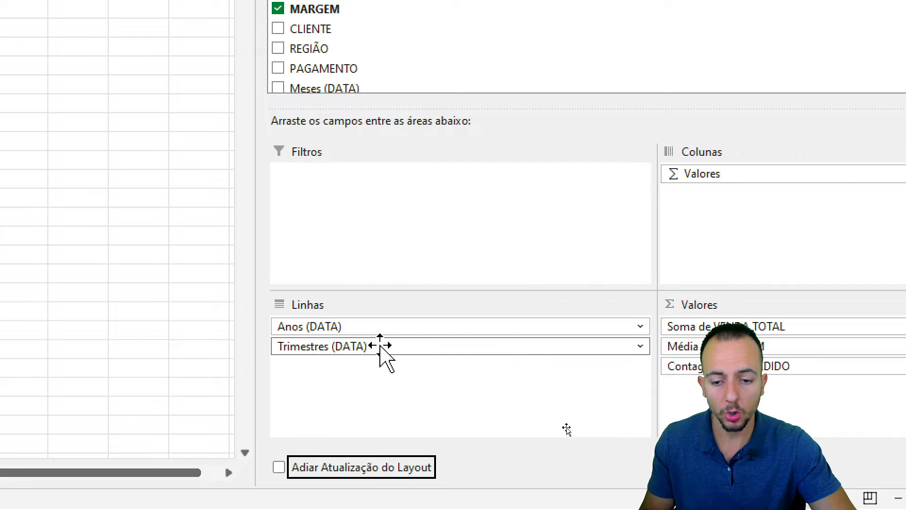
pyautogui.moveTo(381, 352); pyautogui.dragTo(163, 319)
pyautogui.moveTo(271, 330); pyautogui.dragTo(90, 243)
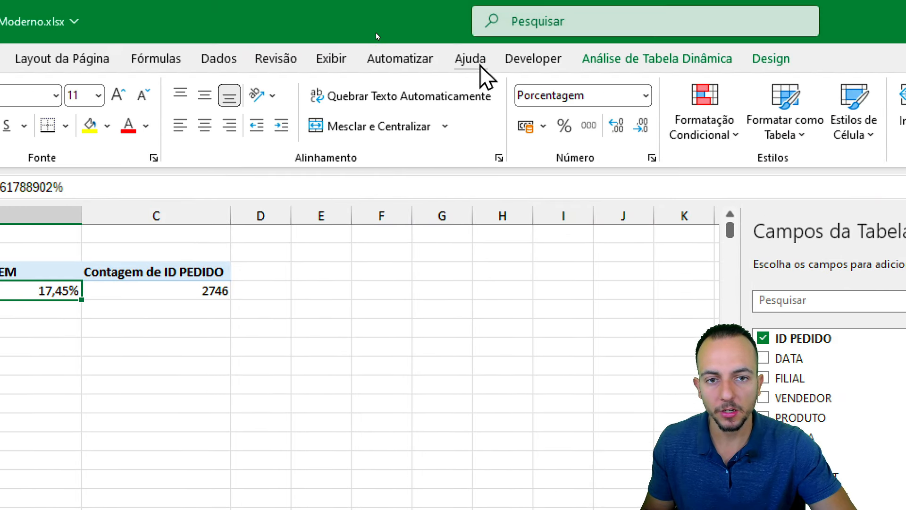
# - Insert a slicer for the Anos (DATA) field and place it below the PivotTable, starting at row 6
pyautogui.click(608, 62)
pyautogui.click(439, 107)
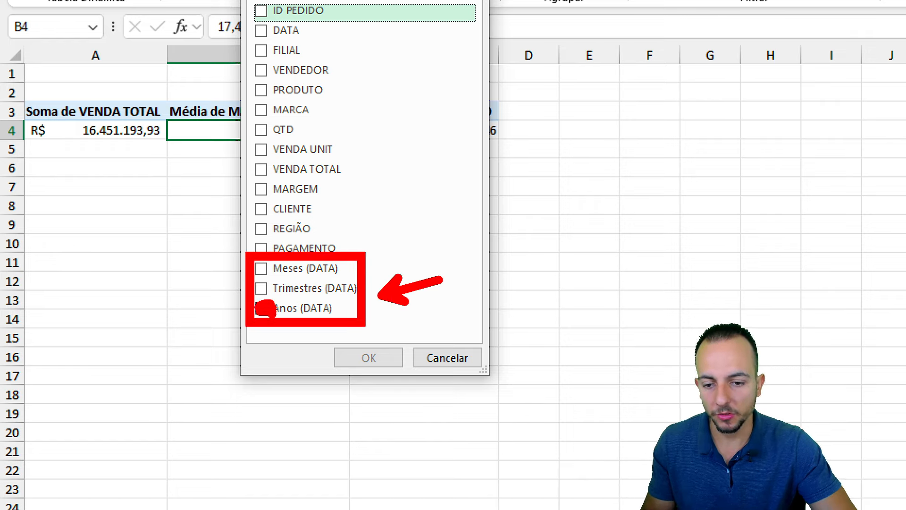
pyautogui.click(261, 307)
pyautogui.click(367, 358)
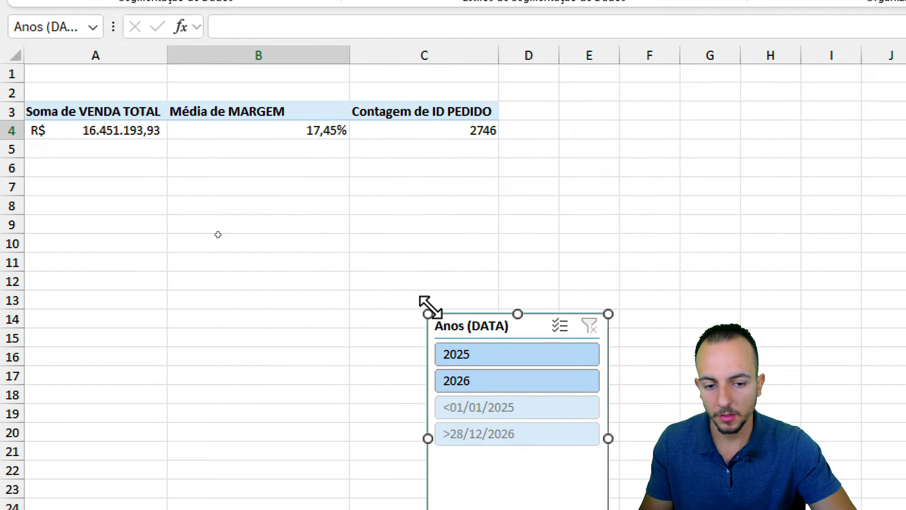
pyautogui.moveTo(460, 314); pyautogui.dragTo(130, 163)
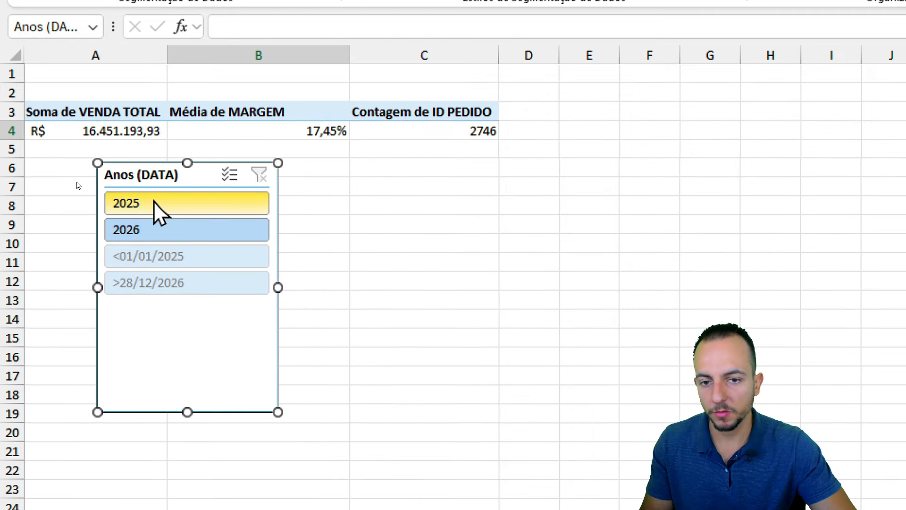
# - Test the Anos (DATA) slicer by alternating between 2025 and 2026, leave 2025 filtered and select the MARGEM average in B4
pyautogui.click(154, 202)
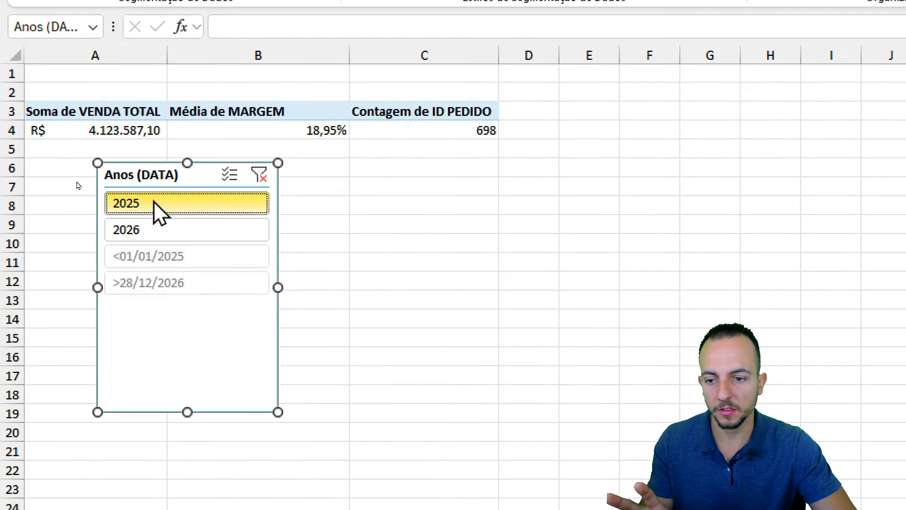
pyautogui.click(159, 226)
pyautogui.click(186, 211)
pyautogui.click(177, 223)
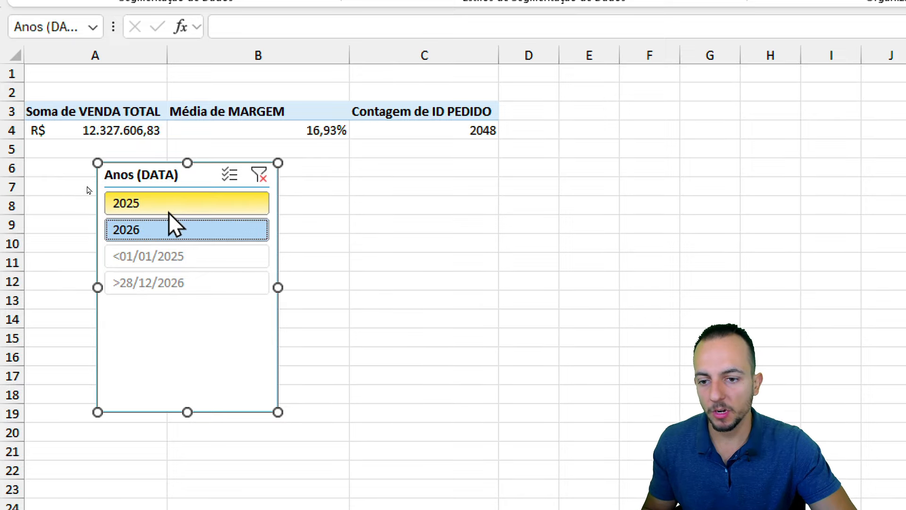
pyautogui.click(171, 208)
pyautogui.click(186, 226)
pyautogui.click(200, 205)
pyautogui.click(199, 228)
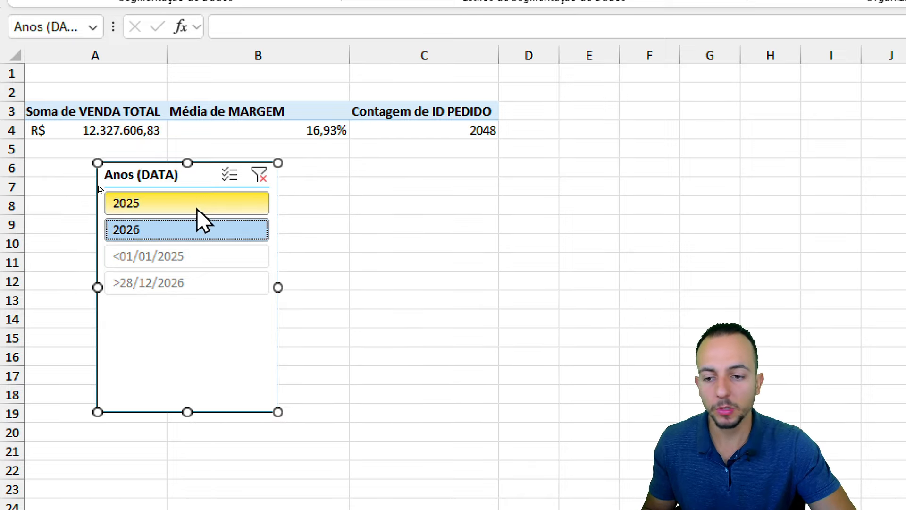
pyautogui.click(197, 208)
pyautogui.click(191, 228)
pyautogui.click(196, 207)
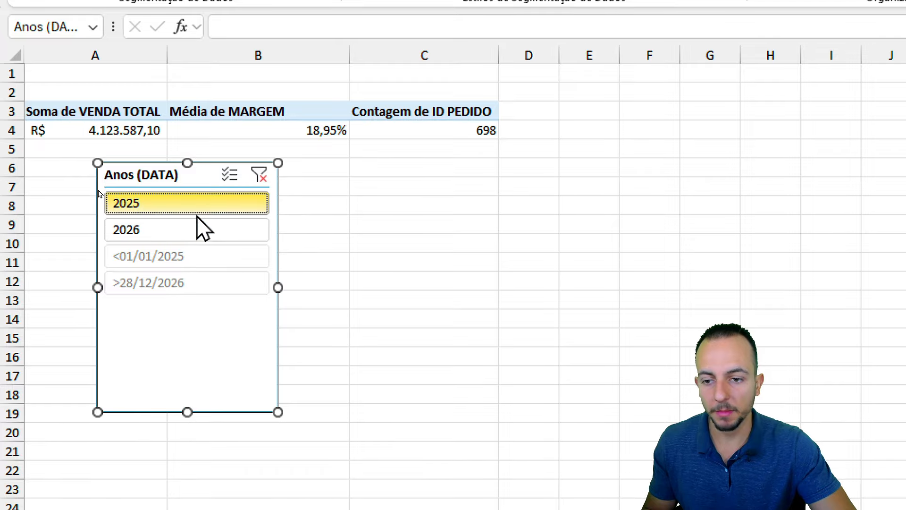
pyautogui.click(194, 230)
pyautogui.click(197, 208)
pyautogui.click(199, 229)
pyautogui.click(211, 210)
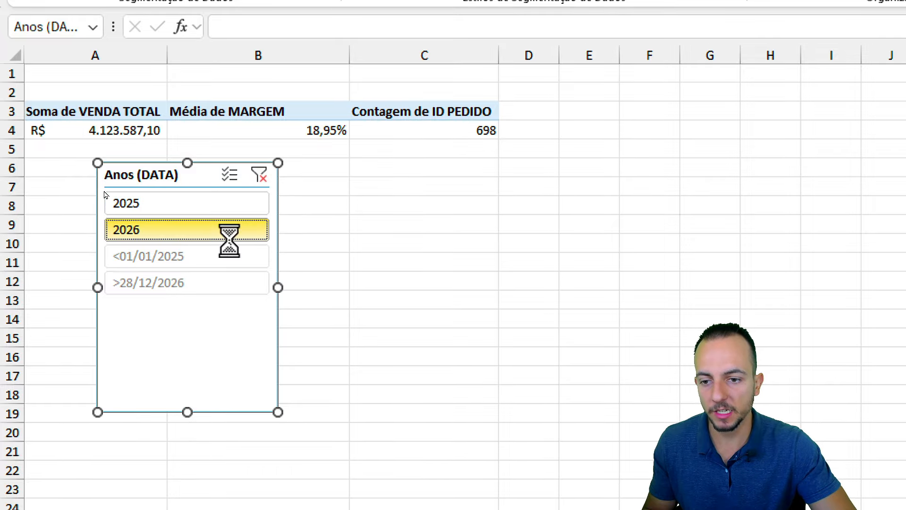
pyautogui.click(214, 222)
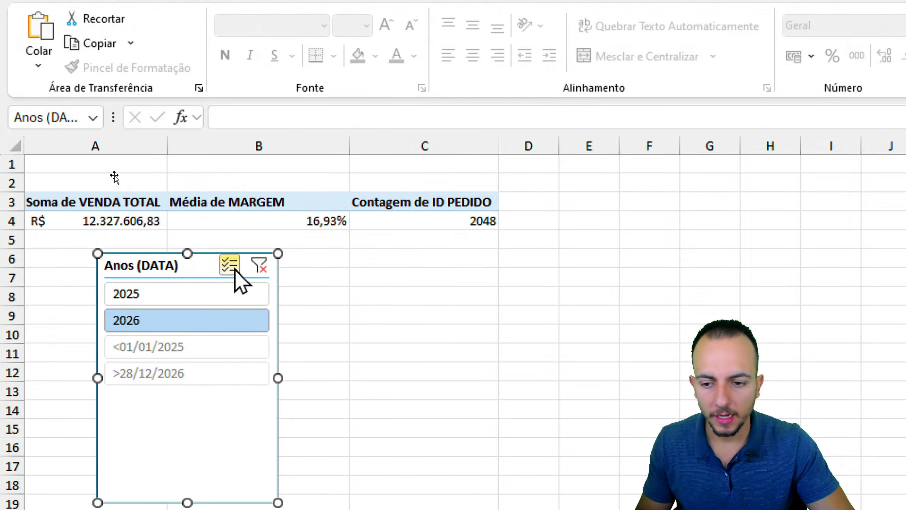
pyautogui.click(208, 298)
pyautogui.click(209, 320)
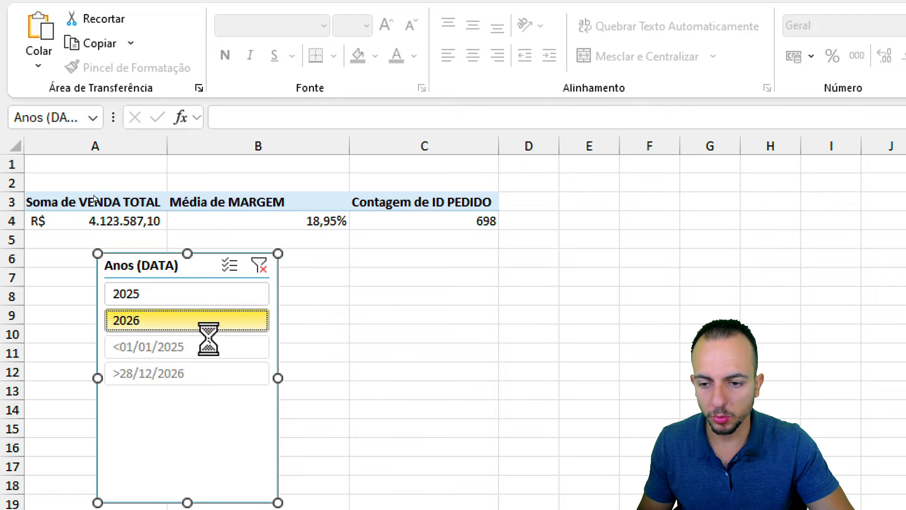
pyautogui.click(210, 299)
pyautogui.click(325, 227)
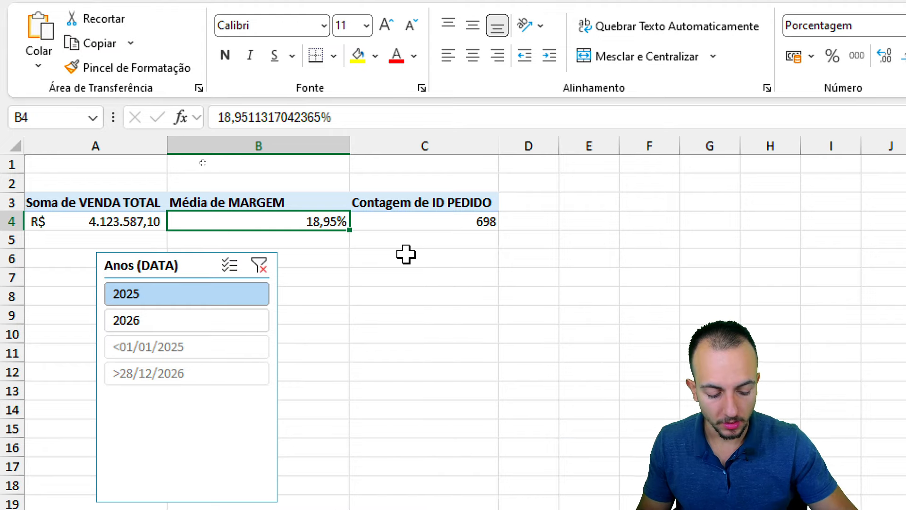
# - Examine the VENDEDOR entries in the sales table and return to the PivotTable sheet
pyautogui.hotkey('ctrl', 'pagedown')
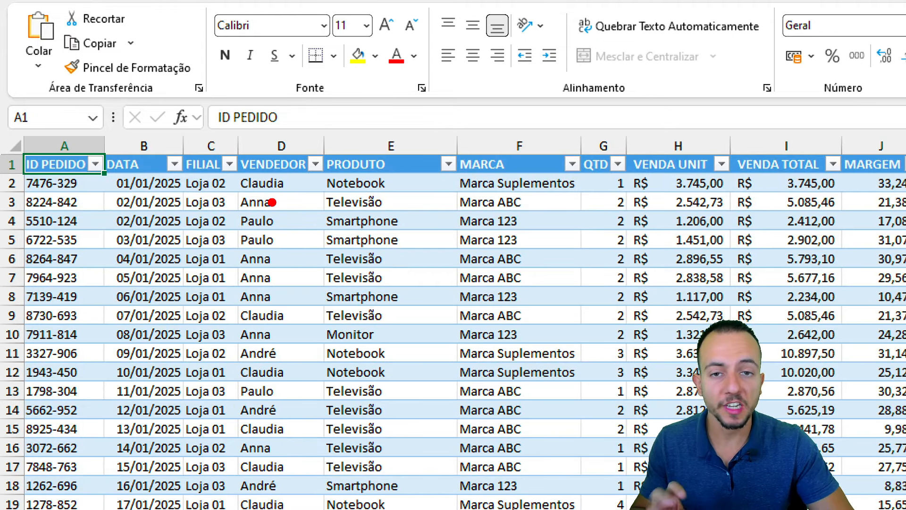
pyautogui.moveTo(231, 182); pyautogui.dragTo(301, 159)
pyautogui.moveTo(231, 203); pyautogui.dragTo(301, 190)
pyautogui.moveTo(231, 257); pyautogui.dragTo(307, 230)
pyautogui.press('Escape')
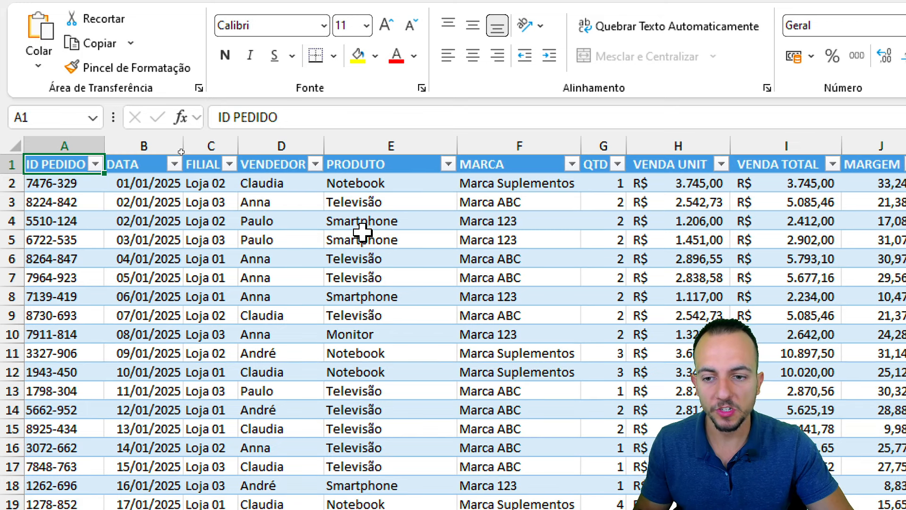
pyautogui.hotkey('ctrl', 'pagedown')
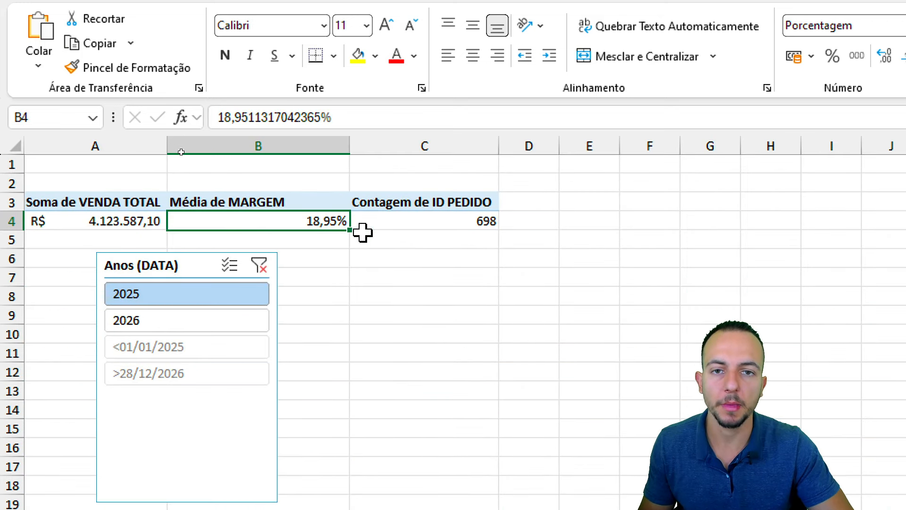
# - Insert a slicer for the PivotTable's FILIAL field and place it directly beside the Anos (DATA) slicer
pyautogui.click(409, 221)
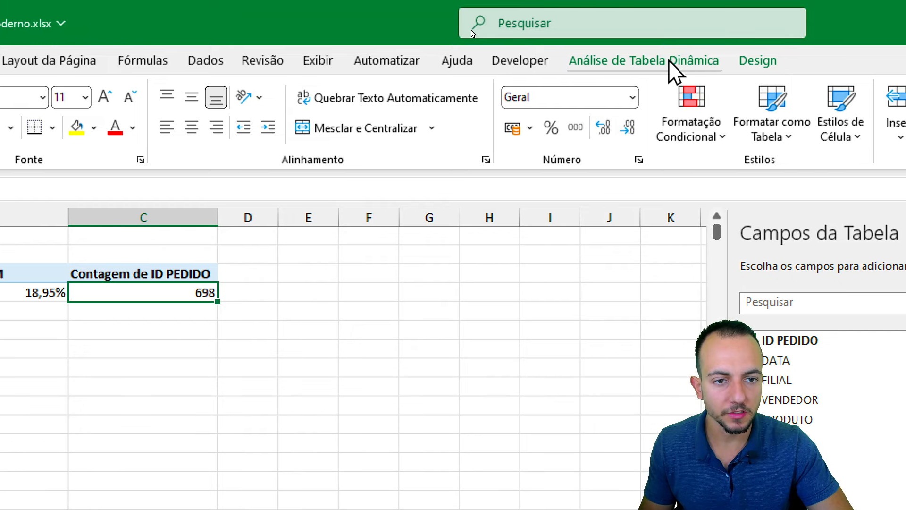
pyautogui.click(649, 64)
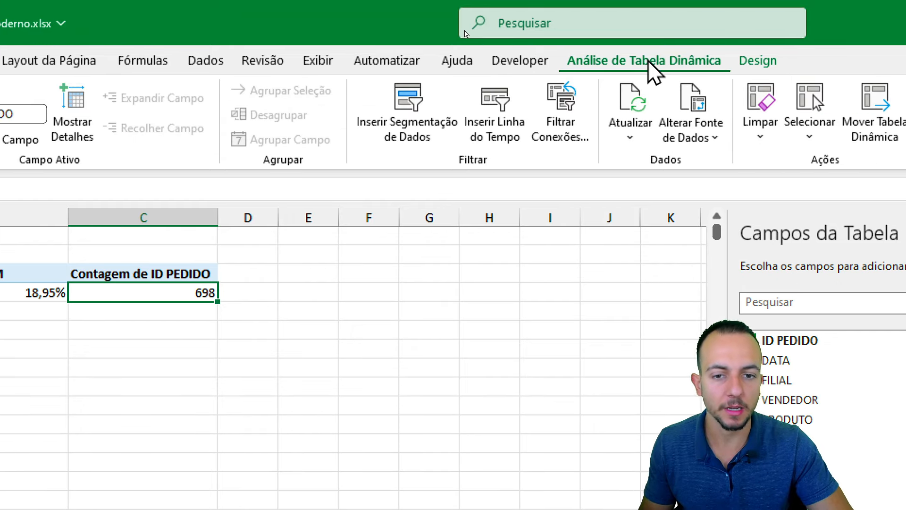
pyautogui.click(430, 135)
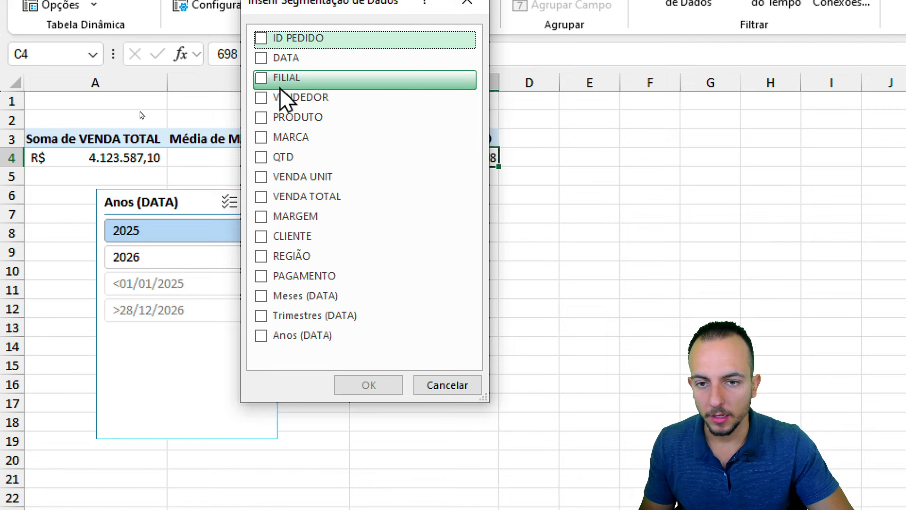
pyautogui.click(266, 87)
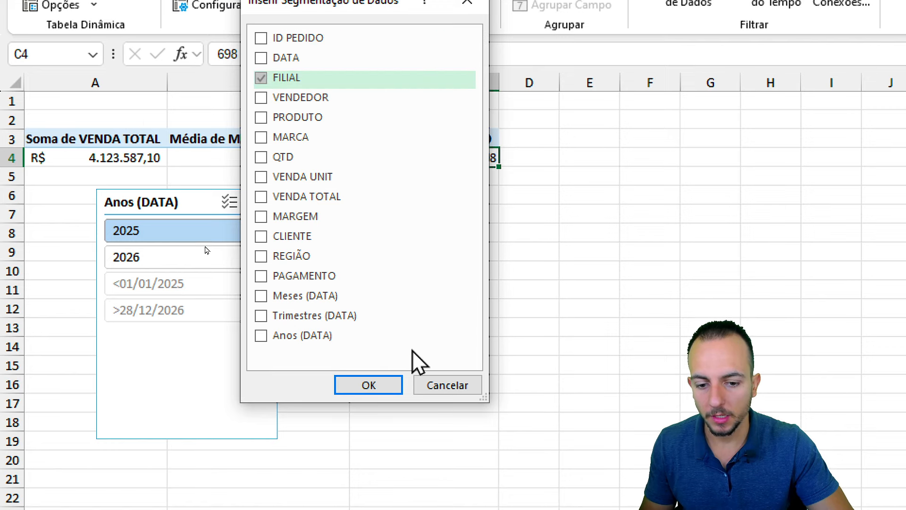
pyautogui.click(373, 385)
pyautogui.moveTo(472, 349); pyautogui.dragTo(321, 199)
# - Test the FILIAL slicer by alternating between Loja 01, Loja 02 and Loja 03 with the year 2025 filtered
pyautogui.click(331, 231)
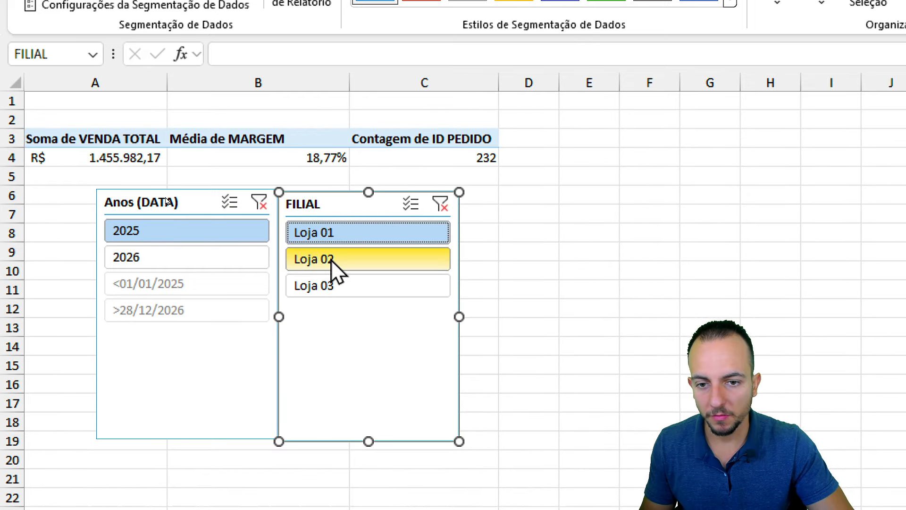
pyautogui.click(336, 260)
pyautogui.click(340, 286)
pyautogui.click(344, 264)
pyautogui.click(343, 240)
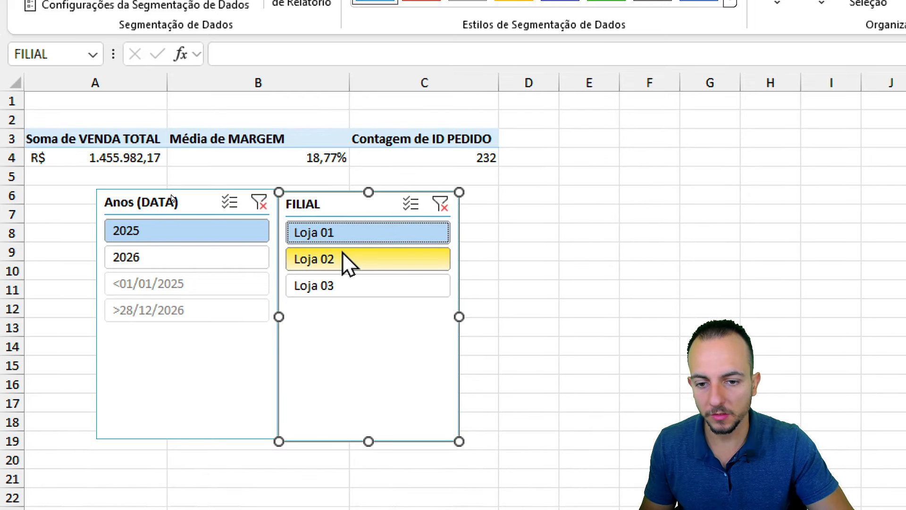
pyautogui.click(347, 258)
# - Filter the year slicer to 2026, try Loja 01, Loja 02 and Loja 03 in turn, and select cell E11
pyautogui.click(245, 259)
pyautogui.click(351, 234)
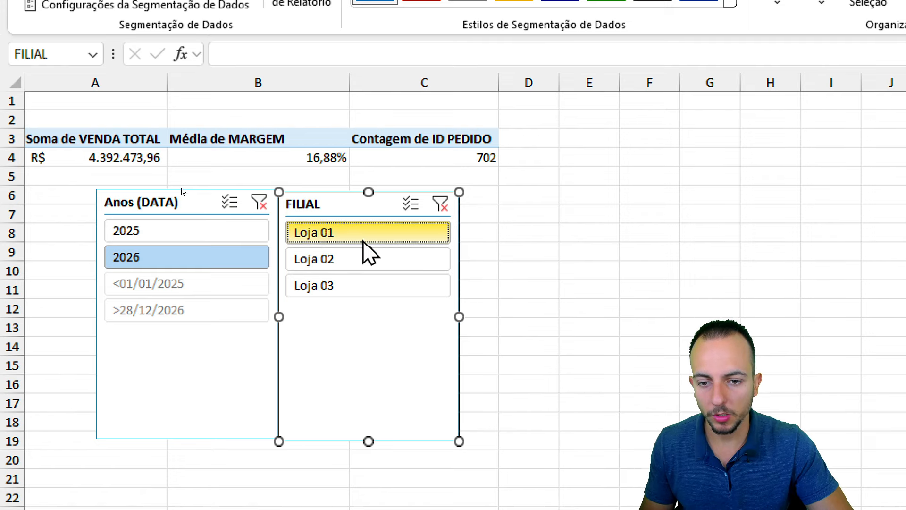
pyautogui.click(357, 259)
pyautogui.click(349, 286)
pyautogui.click(566, 289)
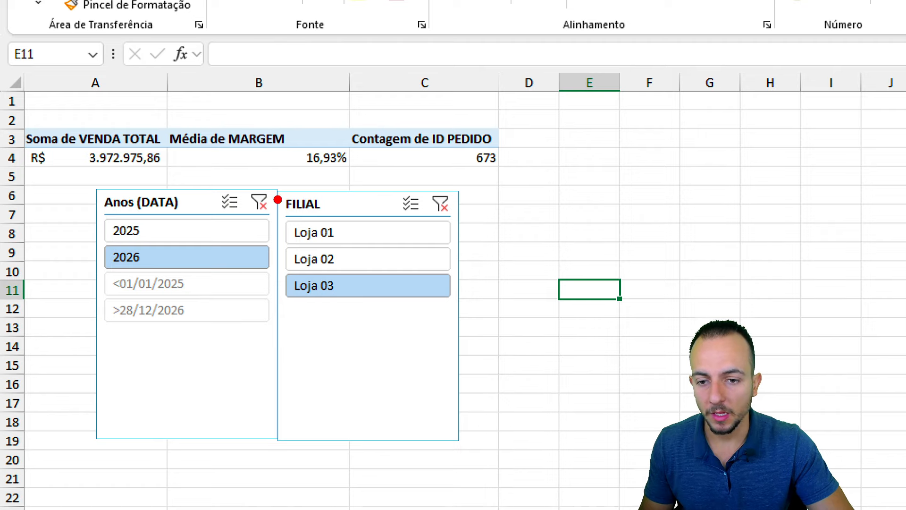
pyautogui.moveTo(278, 199)
pyautogui.mouseDown()
pyautogui.moveTo(265, 195)
pyautogui.moveTo(206, 234)
pyautogui.mouseUp()
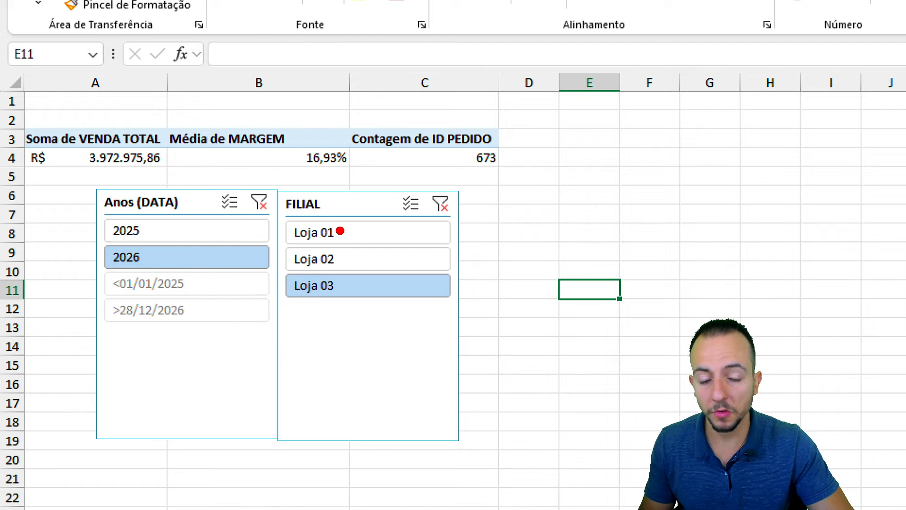
pyautogui.moveTo(255, 173); pyautogui.dragTo(297, 263)
pyautogui.moveTo(217, 185); pyautogui.dragTo(275, 155)
pyautogui.moveTo(314, 274); pyautogui.dragTo(558, 180)
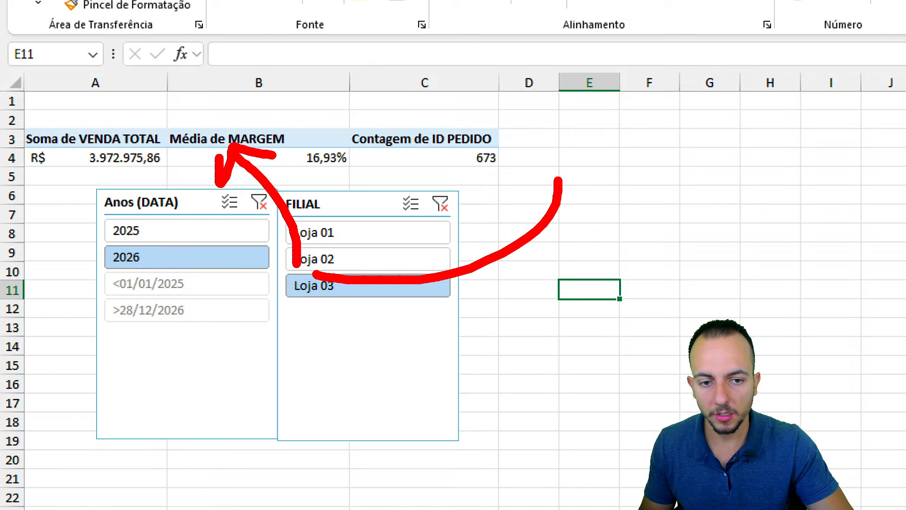
pyautogui.moveTo(383, 291); pyautogui.dragTo(703, 259)
pyautogui.moveTo(654, 240); pyautogui.dragTo(711, 290)
pyautogui.press('Escape')
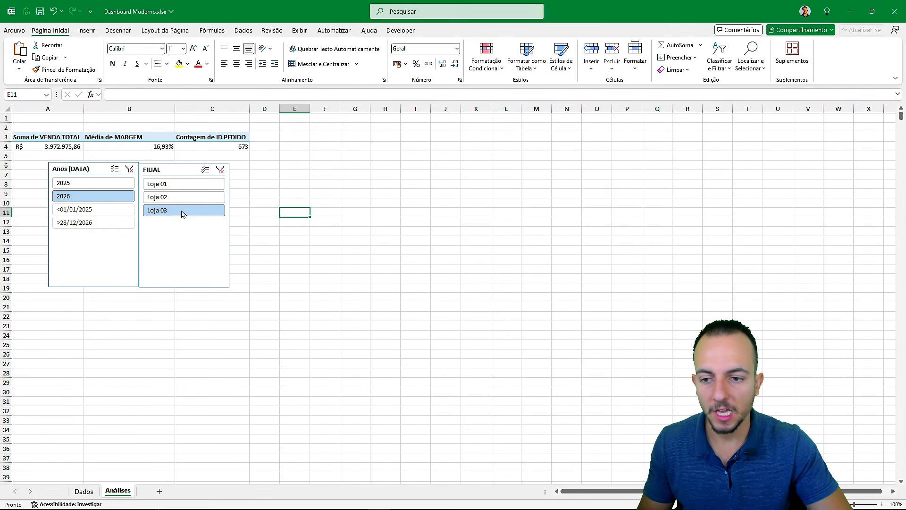
# - Switch the FILIAL slicer to Loja 01 and on to Loja 02, and filter the year slicer to 2025
pyautogui.click(182, 185)
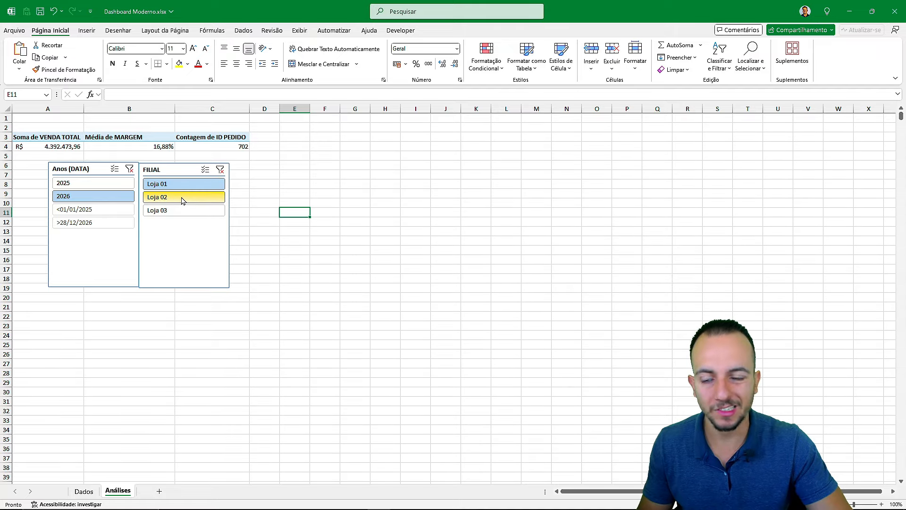
pyautogui.click(183, 198)
pyautogui.click(94, 183)
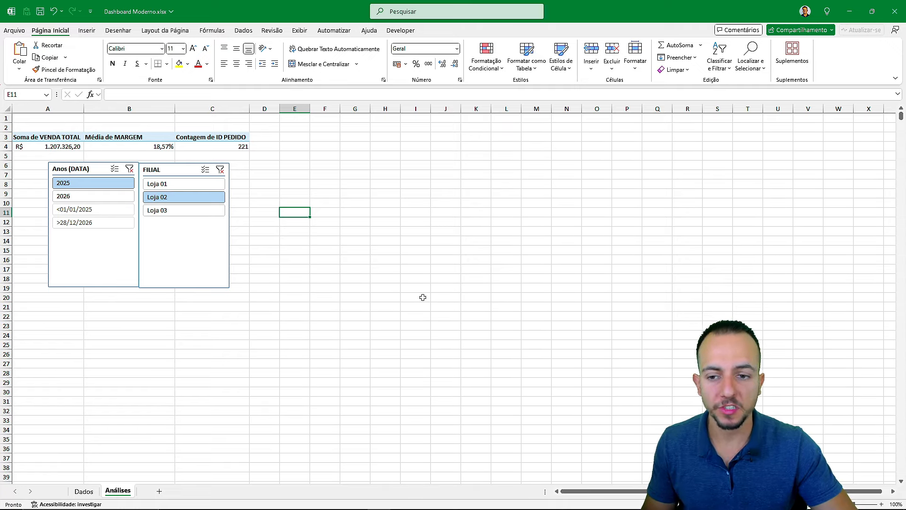
# - Examine the MARCA, VENDA TOTAL, MARGEM, PRODUTO and VENDEDOR columns of the sales table on the Dados sheet
pyautogui.click(84, 490)
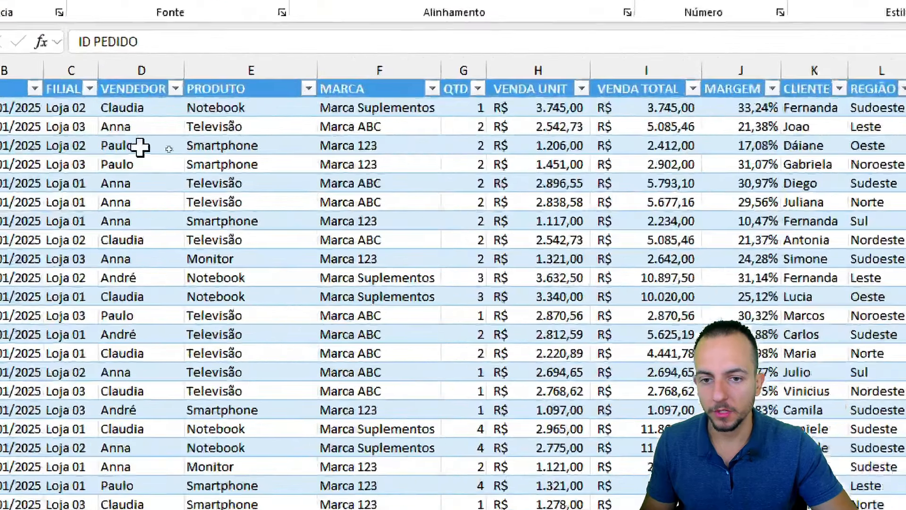
pyautogui.click(260, 109)
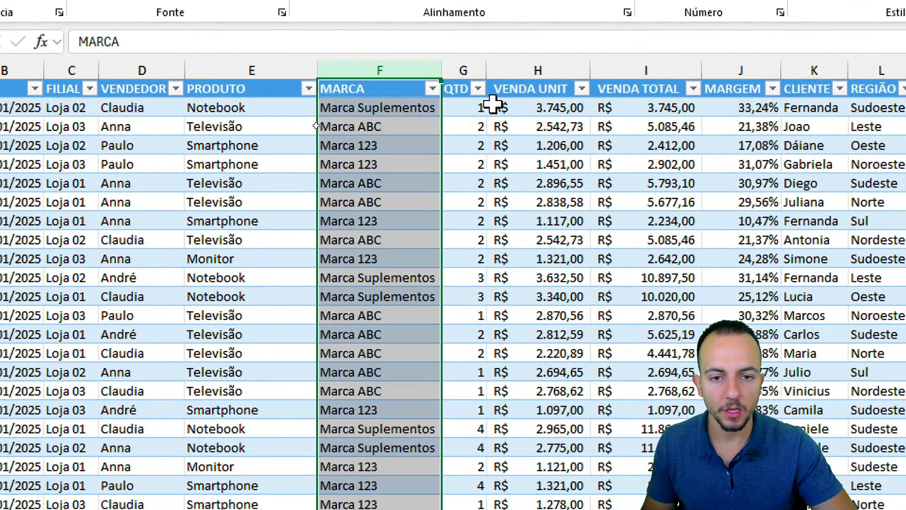
pyautogui.keyDown('ctrl'); pyautogui.click(676, 69); pyautogui.keyUp('ctrl')
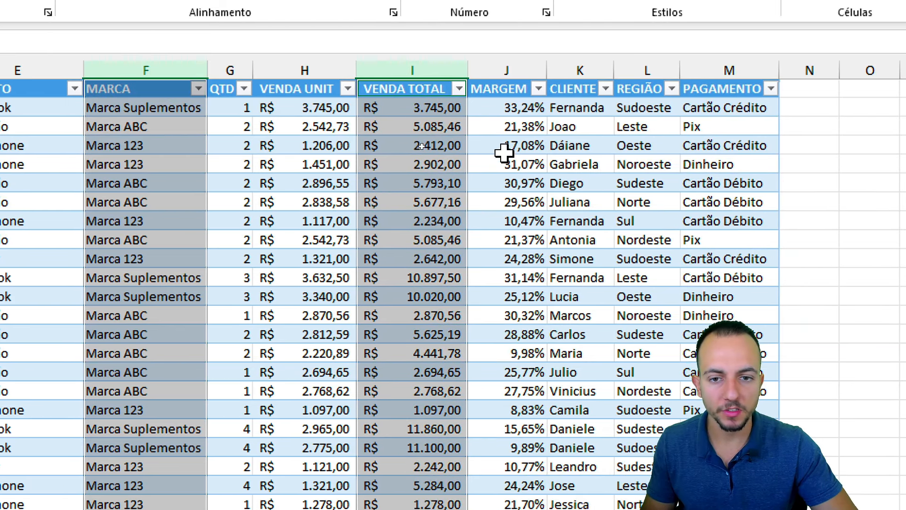
pyautogui.click(188, 66)
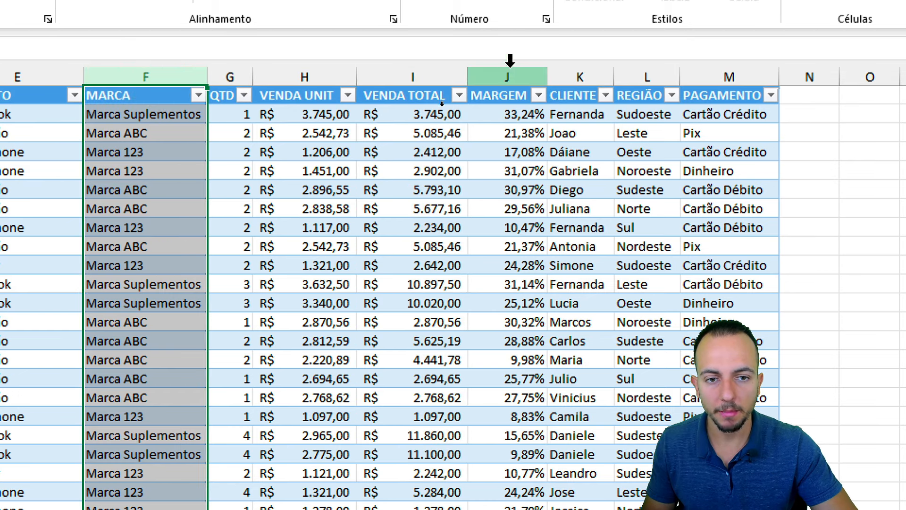
pyautogui.keyDown('ctrl'); pyautogui.click(508, 68); pyautogui.keyUp('ctrl')
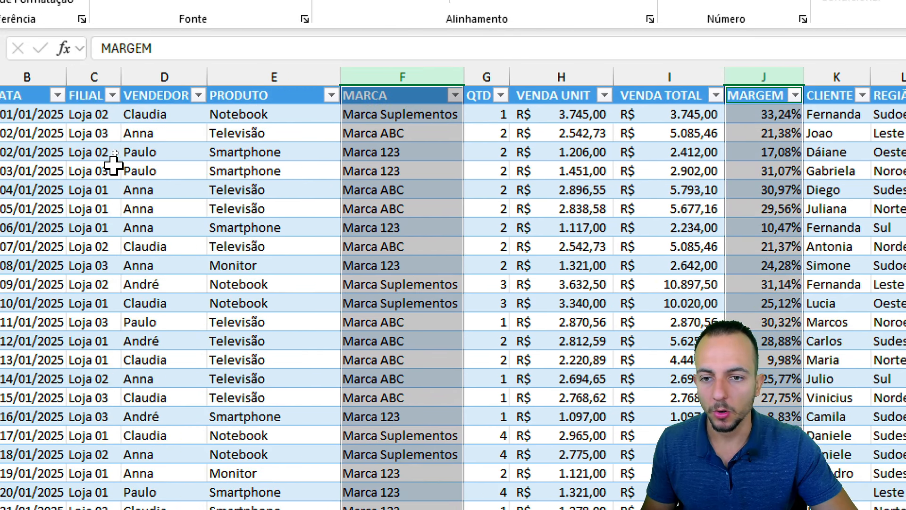
pyautogui.click(29, 77)
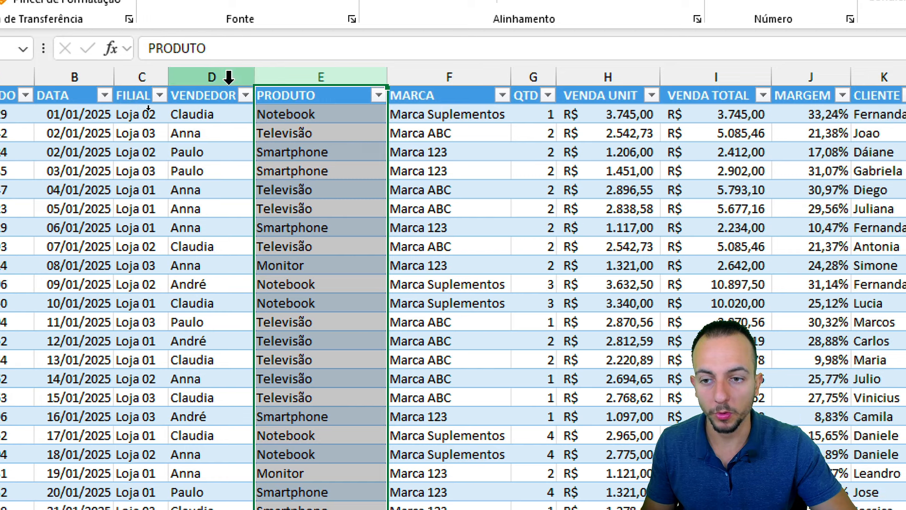
pyautogui.click(206, 75)
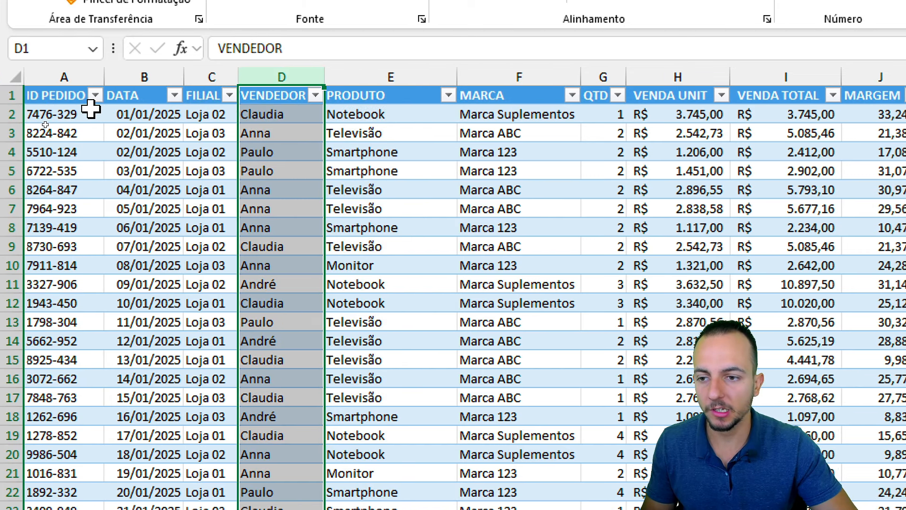
pyautogui.click(64, 94)
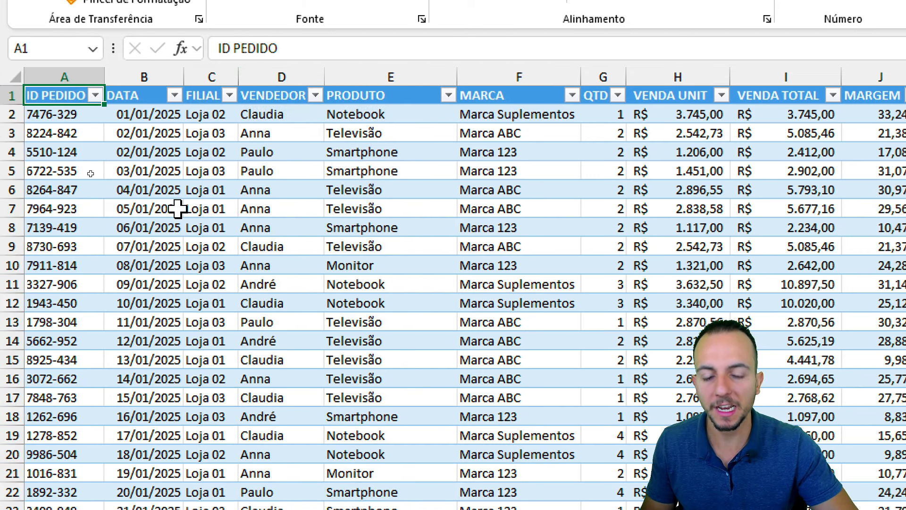
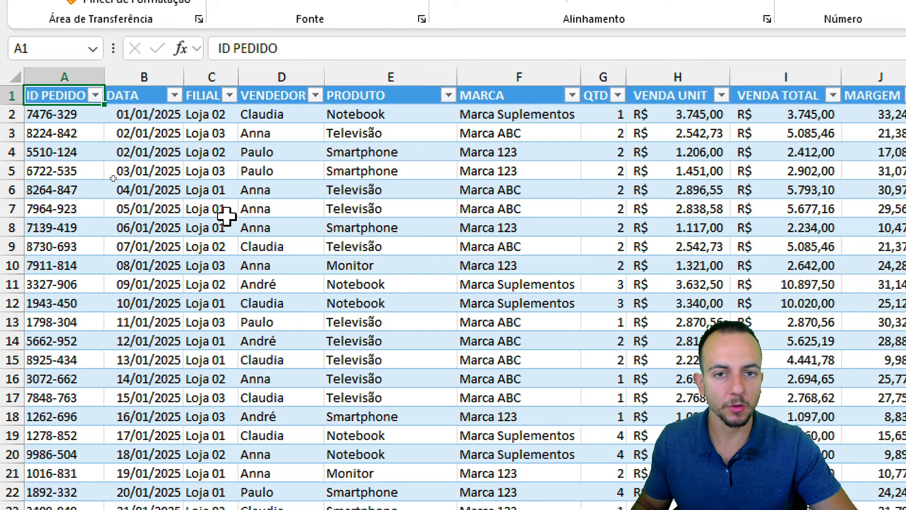
pyautogui.click(527, 83)
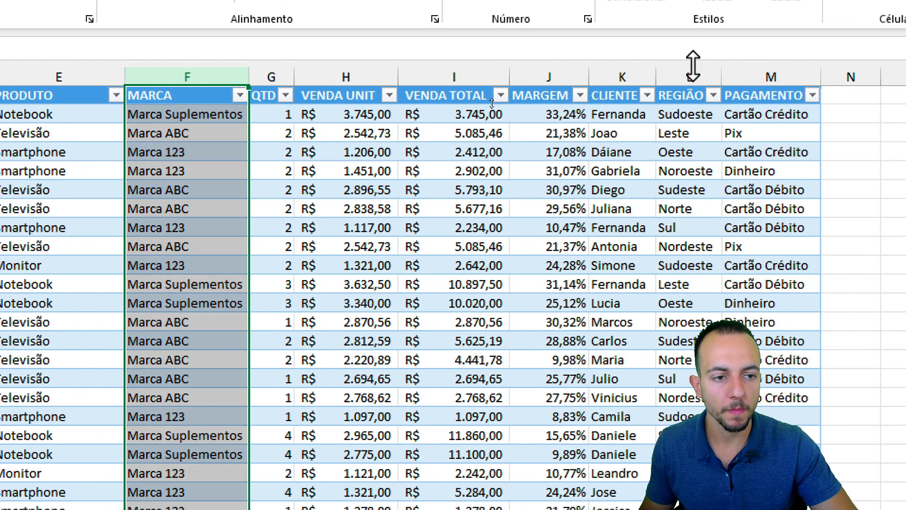
pyautogui.keyDown('ctrl'); pyautogui.click(465, 73); pyautogui.keyUp('ctrl')
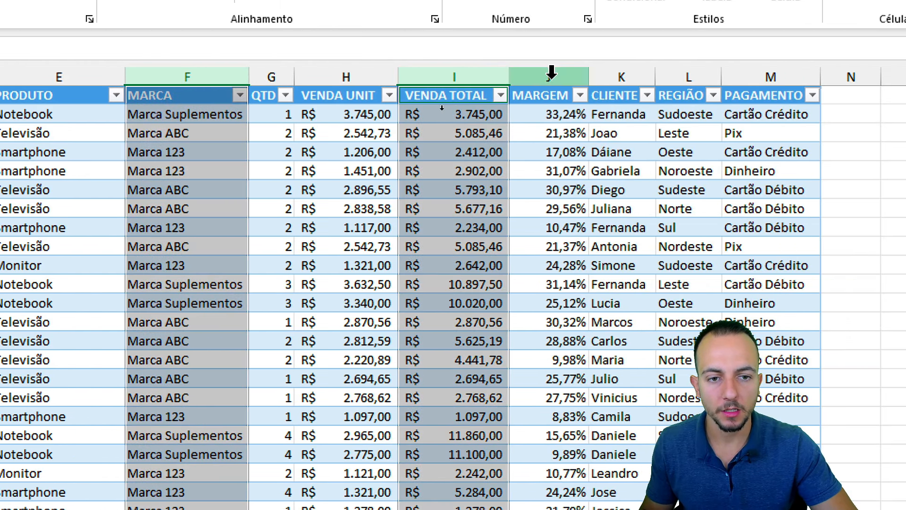
pyautogui.keyDown('ctrl'); pyautogui.click(549, 75); pyautogui.keyUp('ctrl')
# - Create a second PivotTable from Tabela1 on the existing Análises sheet, placed at cell E3
pyautogui.click(190, 101)
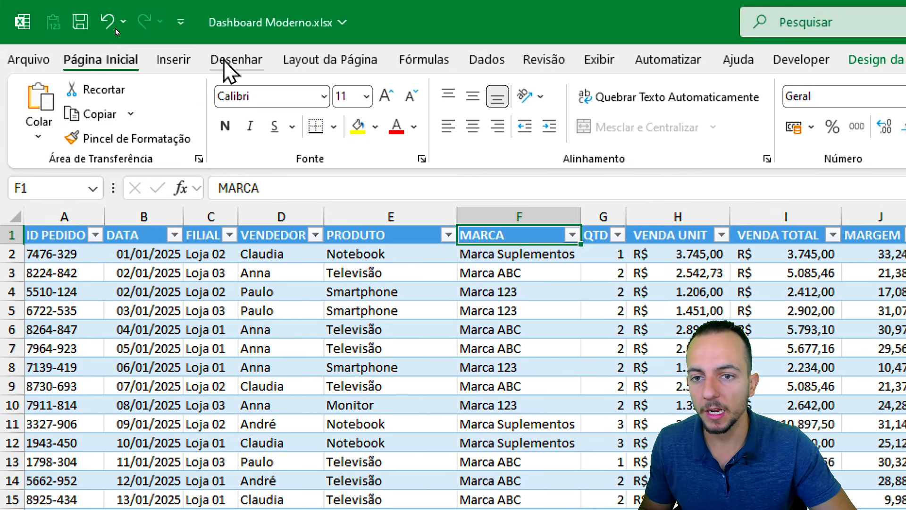
pyautogui.click(173, 60)
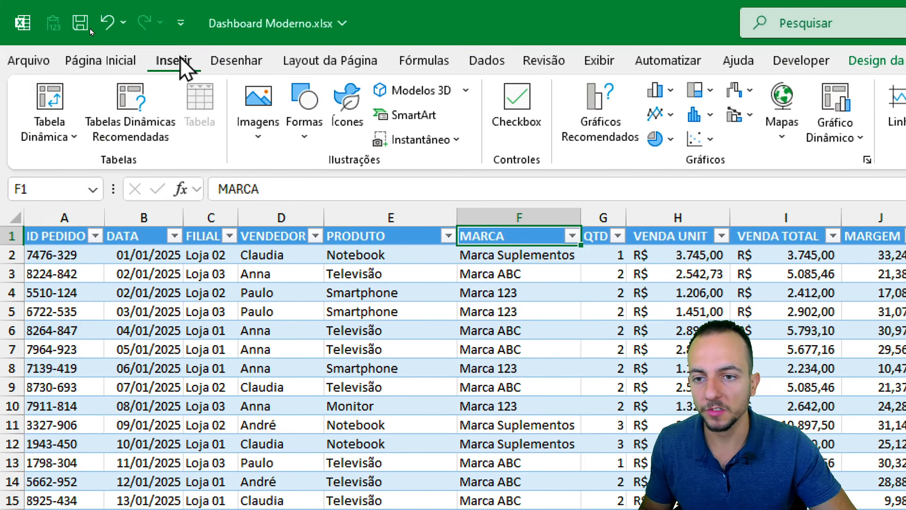
pyautogui.click(71, 104)
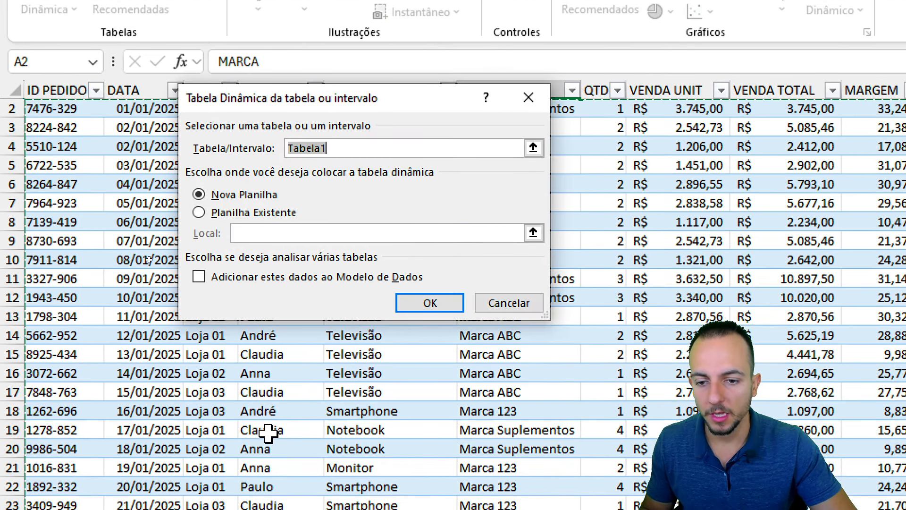
pyautogui.click(241, 216)
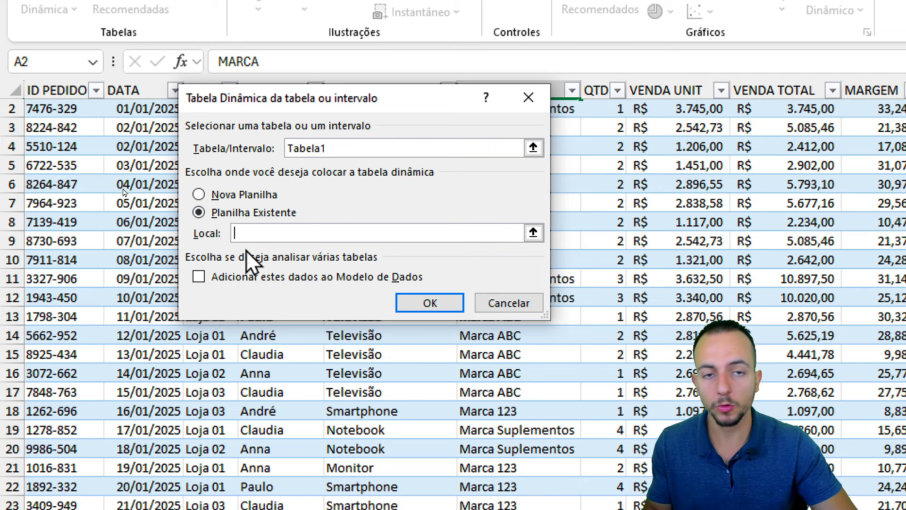
pyautogui.click(534, 231)
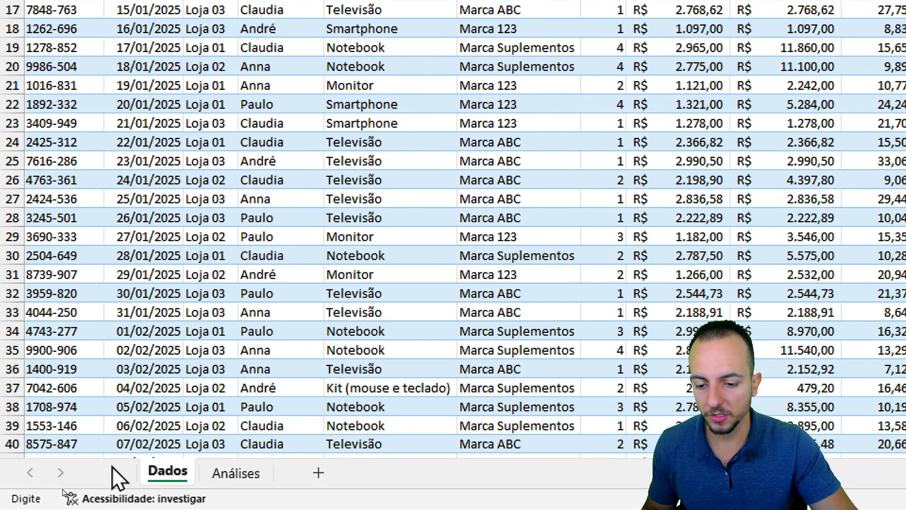
pyautogui.click(234, 473)
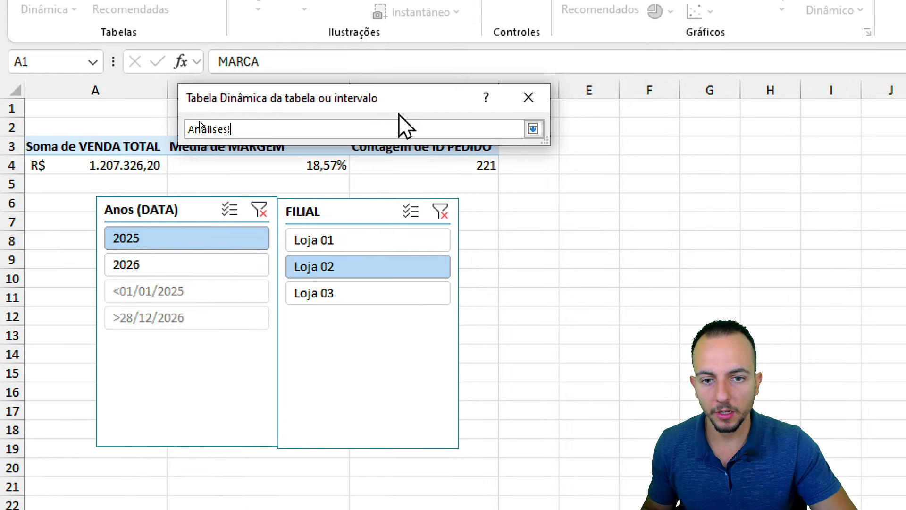
pyautogui.moveTo(432, 99); pyautogui.dragTo(417, 186)
pyautogui.click(609, 146)
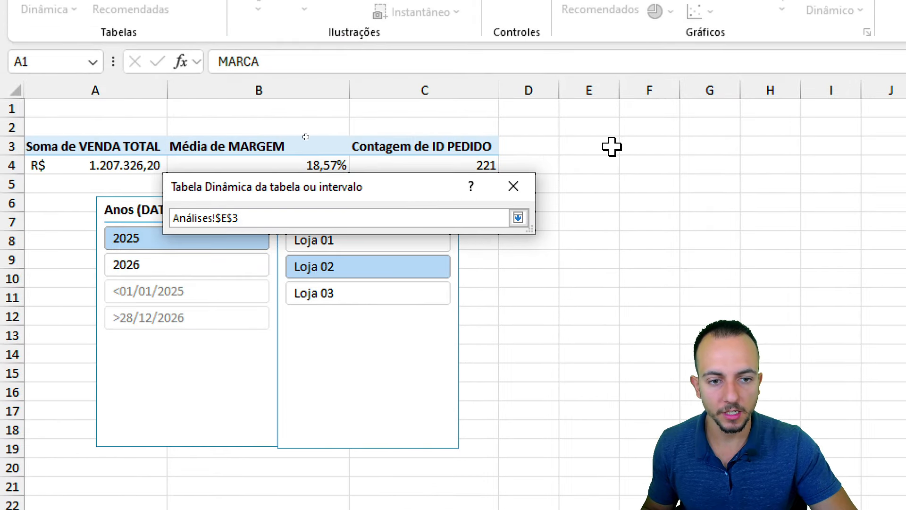
pyautogui.click(522, 216)
pyautogui.click(418, 394)
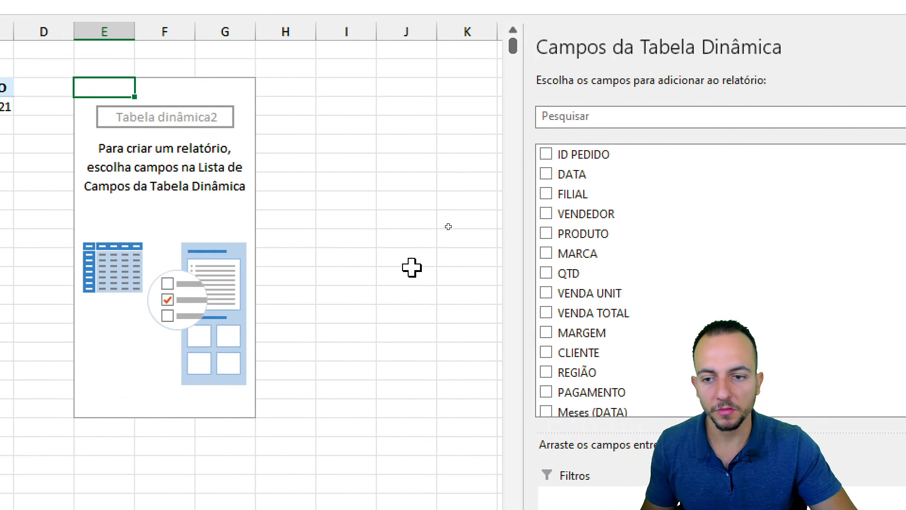
pyautogui.moveTo(259, 128); pyautogui.dragTo(378, 114)
pyautogui.moveTo(279, 170); pyautogui.dragTo(388, 161)
pyautogui.moveTo(270, 224); pyautogui.dragTo(387, 220)
pyautogui.moveTo(276, 295); pyautogui.dragTo(354, 297)
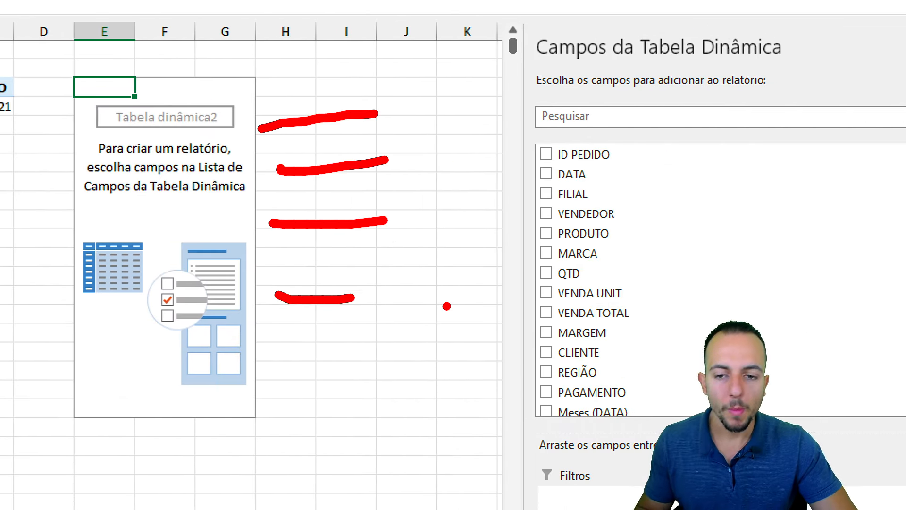
pyautogui.press('Escape')
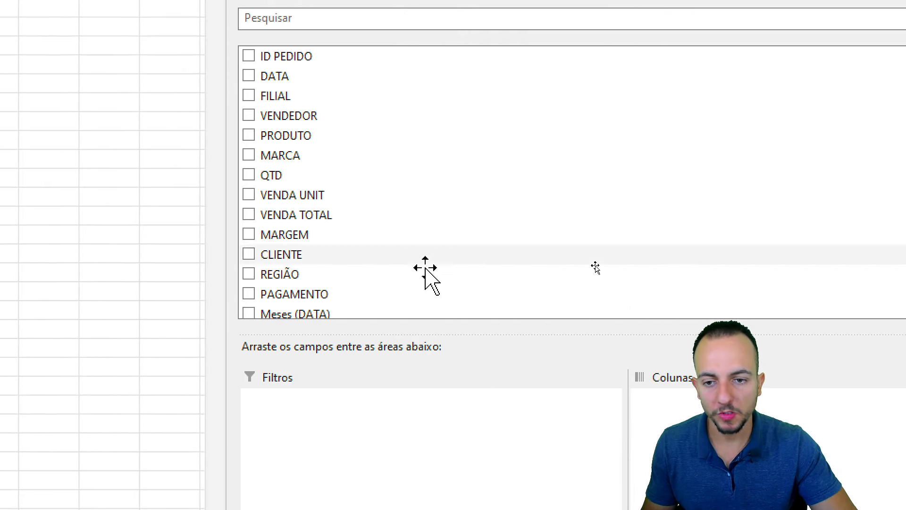
# - Add the MARCA field to the rows of the new PivotTable at E3
pyautogui.moveTo(308, 158); pyautogui.dragTo(384, 488)
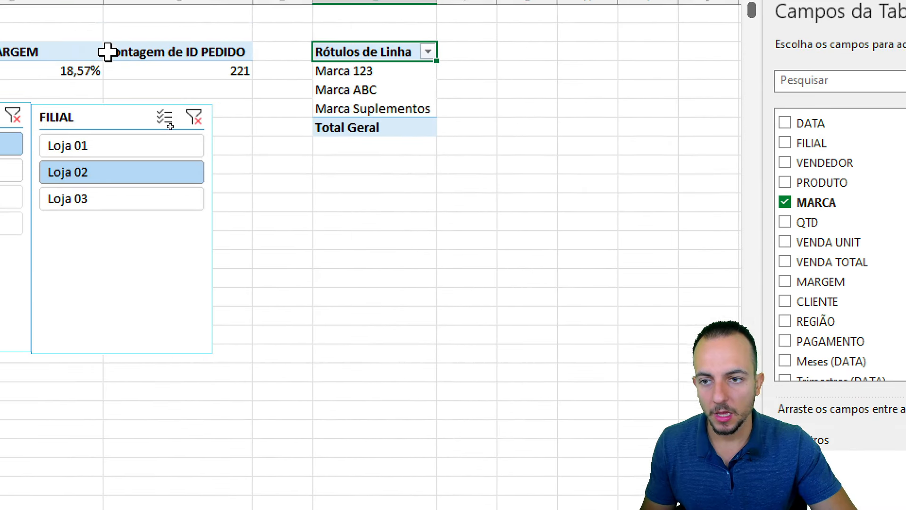
pyautogui.hotkey('ctrl', '2')
pyautogui.moveTo(438, 63); pyautogui.dragTo(510, 44)
pyautogui.moveTo(438, 91); pyautogui.dragTo(494, 77)
pyautogui.moveTo(455, 110); pyautogui.dragTo(456, 114)
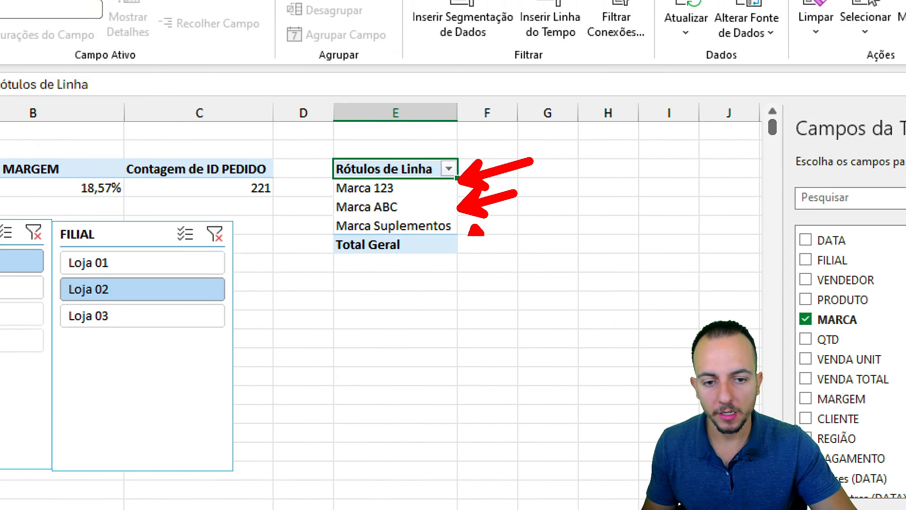
pyautogui.moveTo(476, 230); pyautogui.dragTo(524, 250)
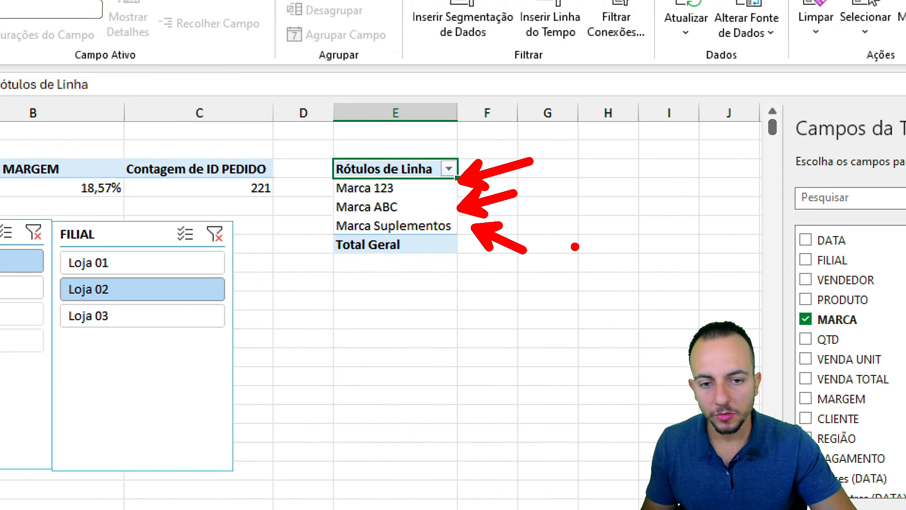
pyautogui.press('Escape')
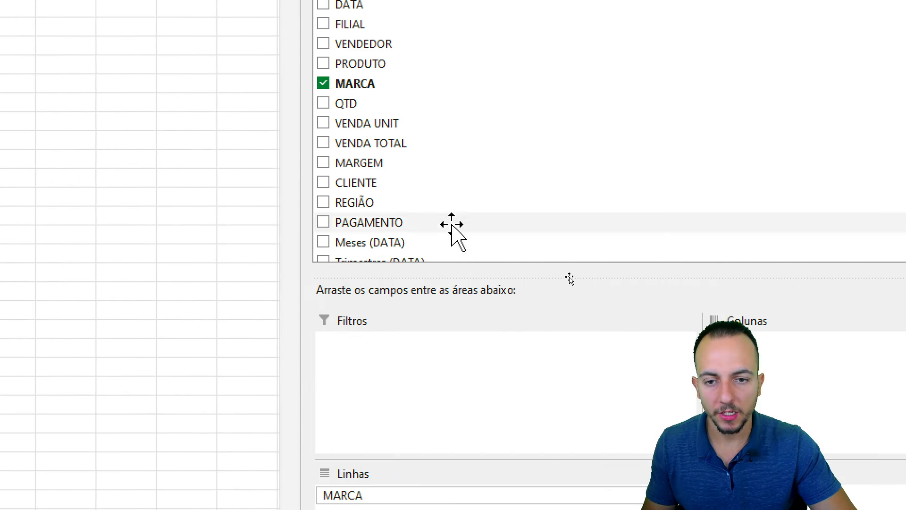
# - Add the VENDA TOTAL field to the values of the MARCA PivotTable at E3
pyautogui.moveTo(761, 379); pyautogui.dragTo(905, 433)
pyautogui.moveTo(580, 197); pyautogui.dragTo(905, 509)
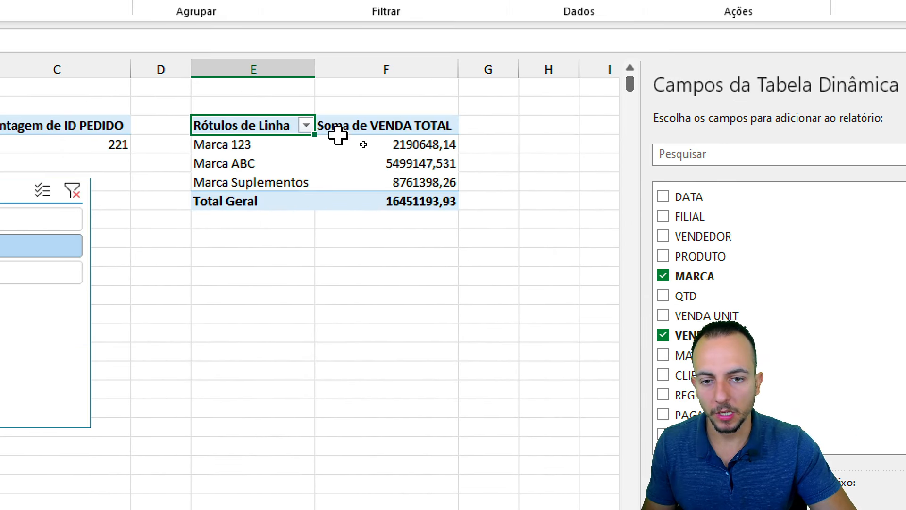
pyautogui.moveTo(322, 72); pyautogui.dragTo(400, 131)
pyautogui.moveTo(289, 77); pyautogui.dragTo(271, 130)
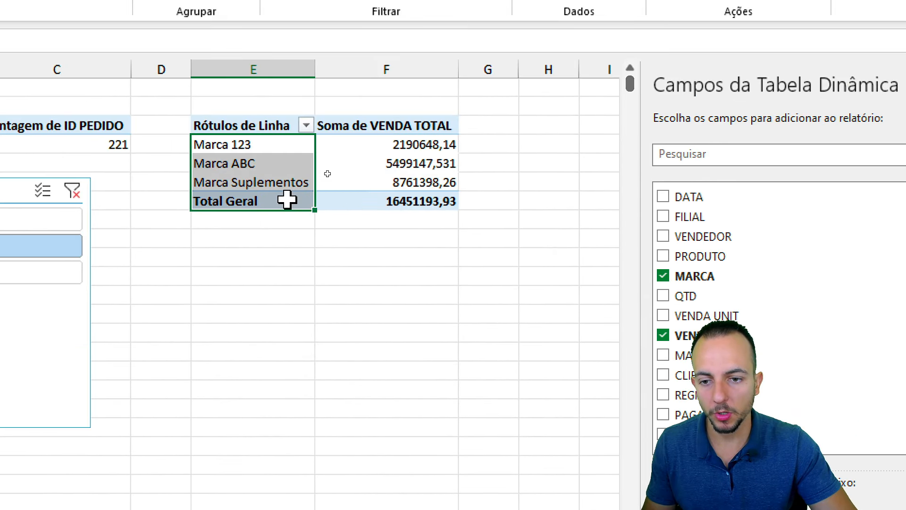
pyautogui.click(359, 178)
pyautogui.click(307, 150)
# - Turn off automatic column width adjustment on update and the row and column grand totals in the options of the PivotTable at E3
pyautogui.click(368, 145)
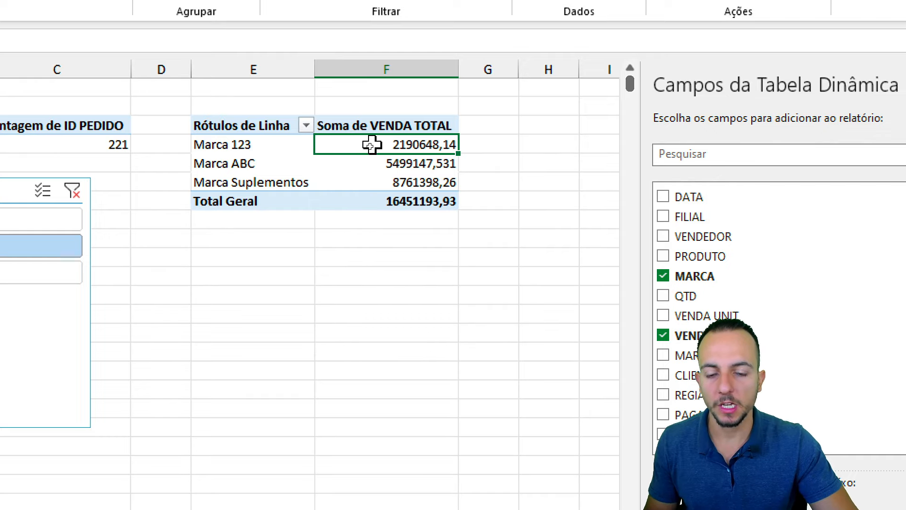
pyautogui.rightClick(371, 147)
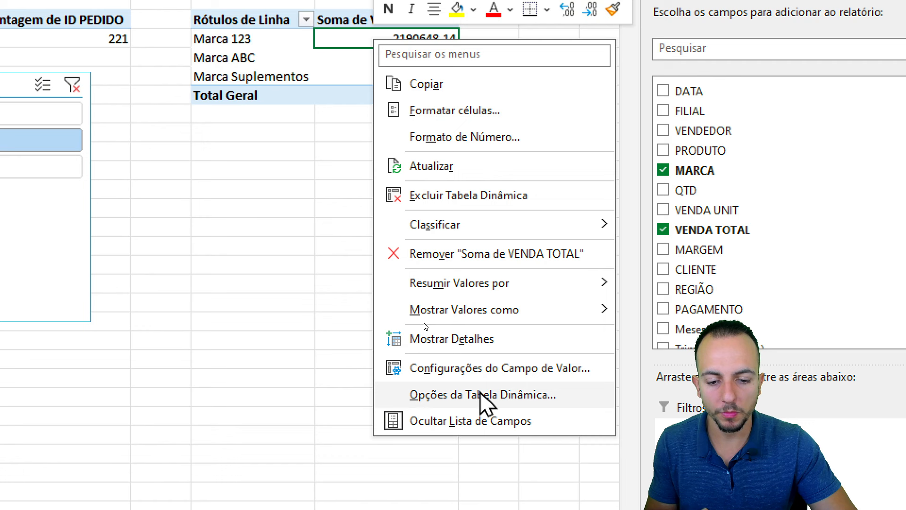
pyautogui.click(480, 393)
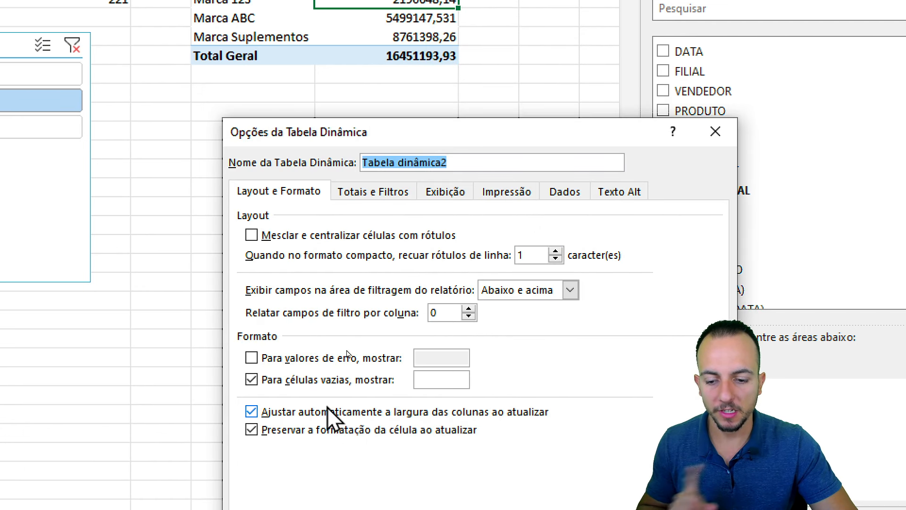
pyautogui.click(330, 417)
pyautogui.click(372, 191)
pyautogui.click(312, 235)
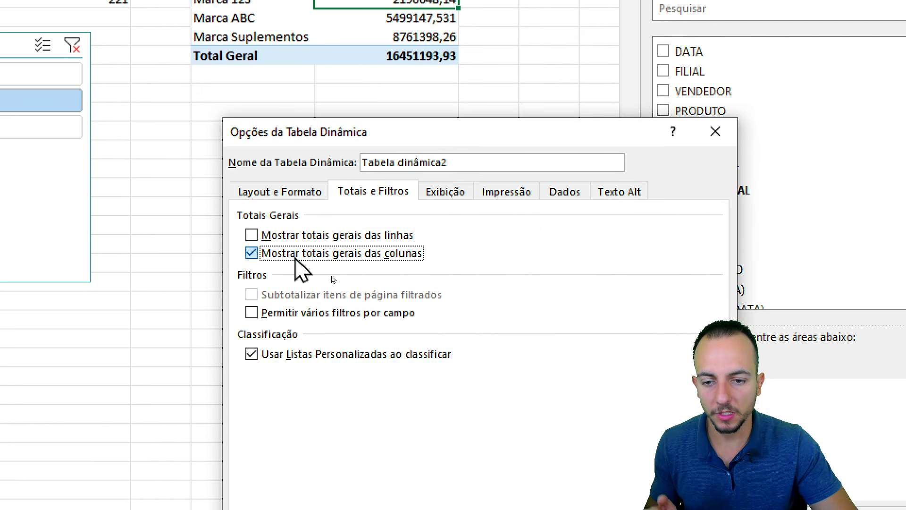
pyautogui.click(296, 254)
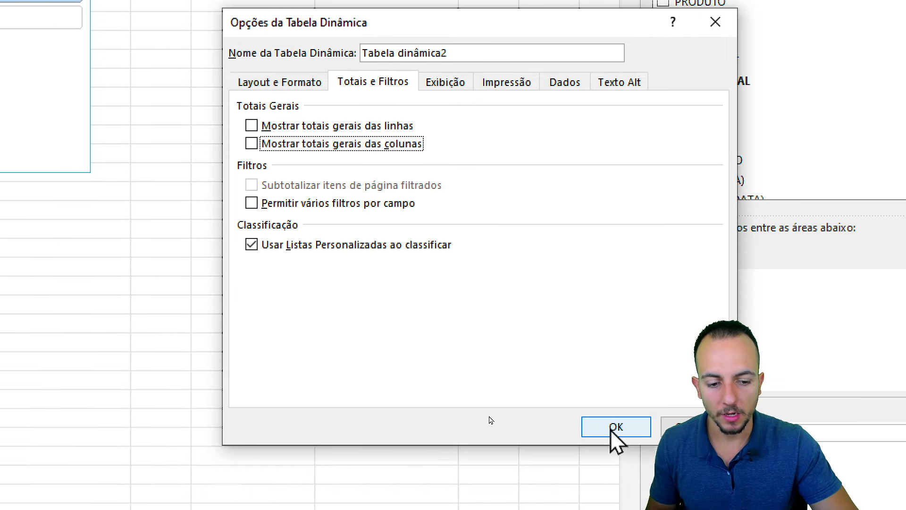
pyautogui.click(616, 502)
pyautogui.moveTo(257, 131); pyautogui.dragTo(346, 184)
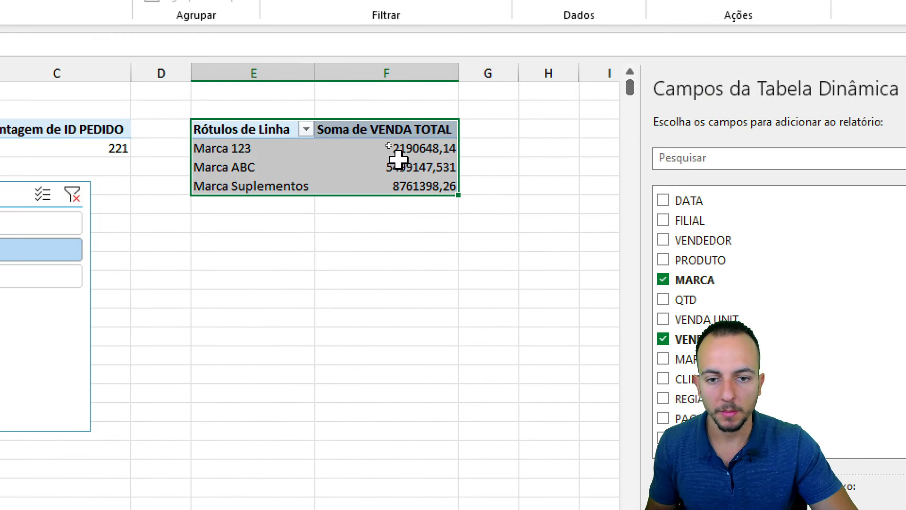
pyautogui.click(416, 142)
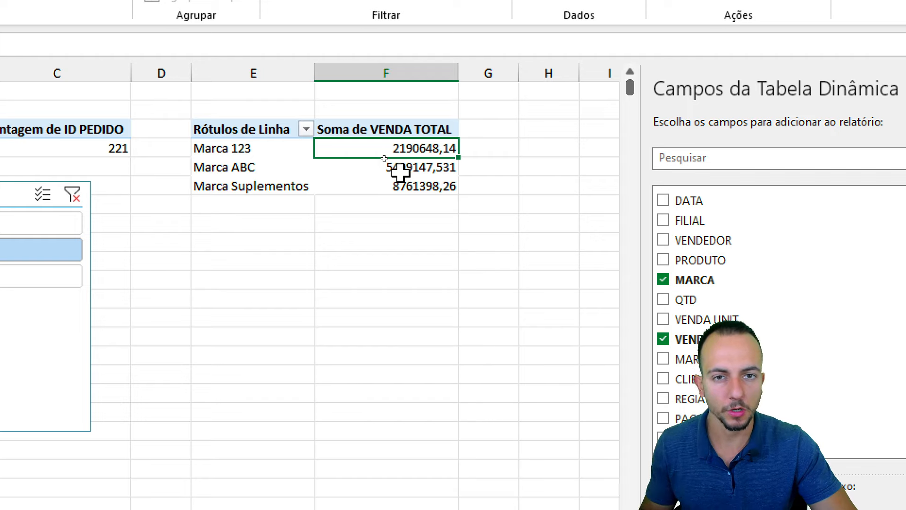
pyautogui.click(274, 131)
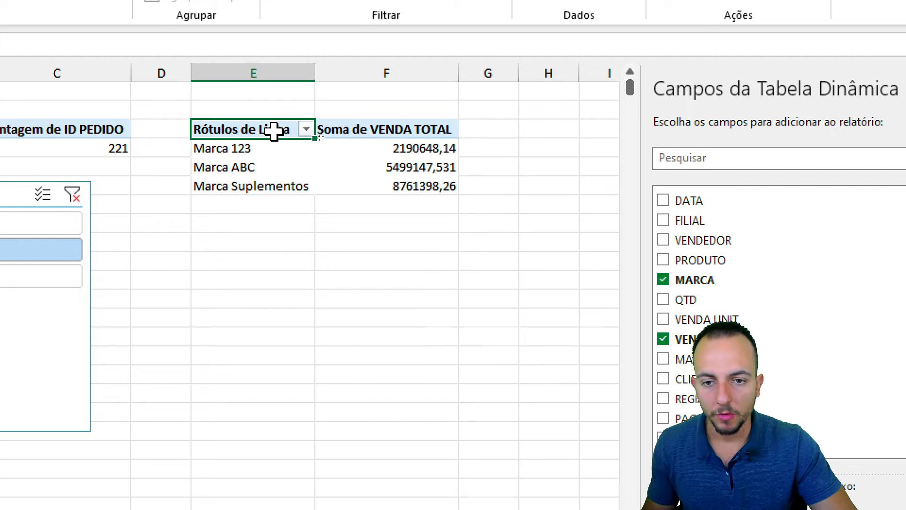
# - Copy the whole brand PivotTable at E3:F6 and paste the copy at cell E12
pyautogui.moveTo(307, 131); pyautogui.dragTo(361, 187)
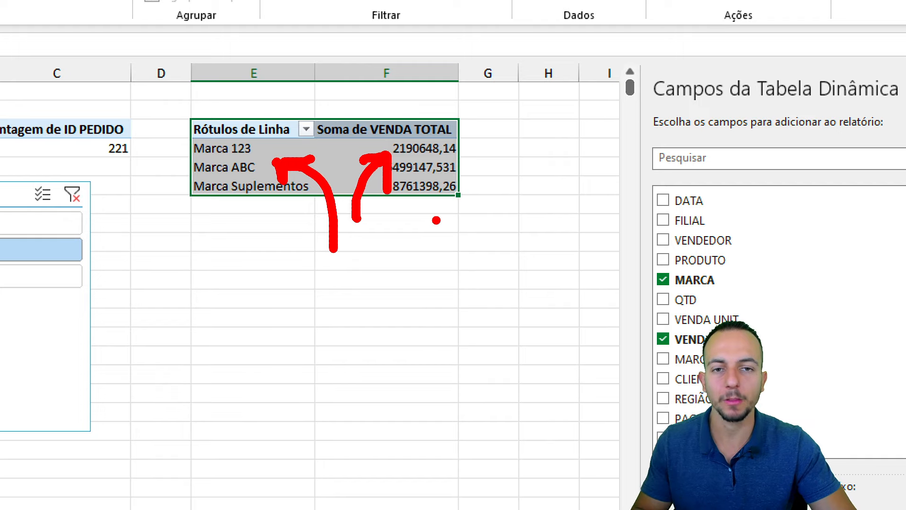
pyautogui.press('Escape')
pyautogui.rightClick(301, 158)
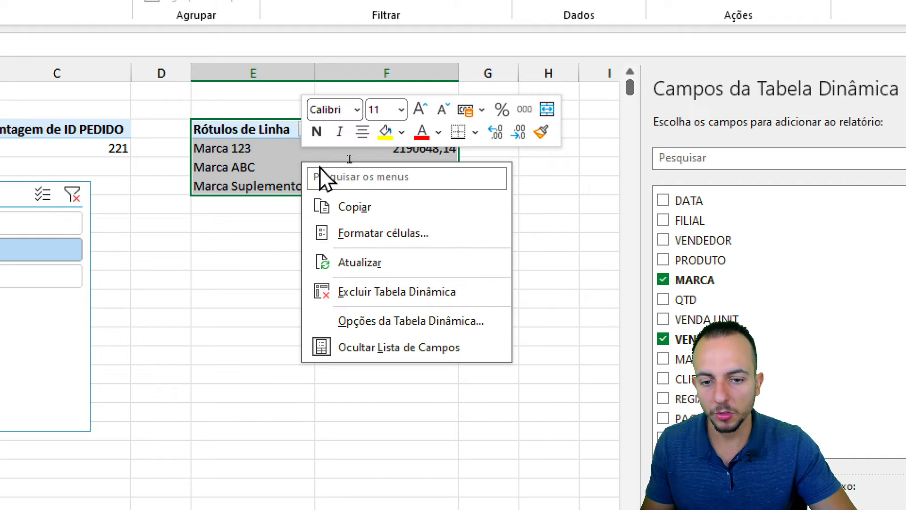
pyautogui.click(413, 206)
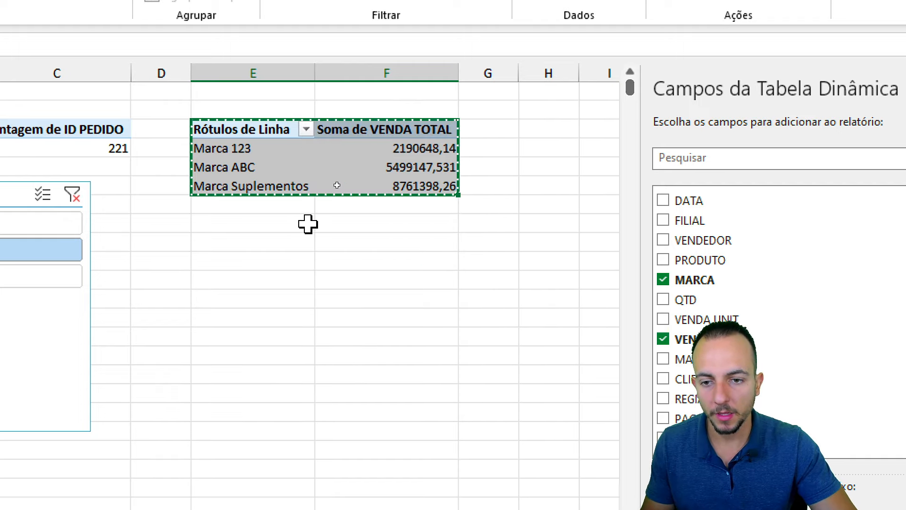
pyautogui.click(261, 294)
pyautogui.rightClick(262, 297)
pyautogui.click(311, 379)
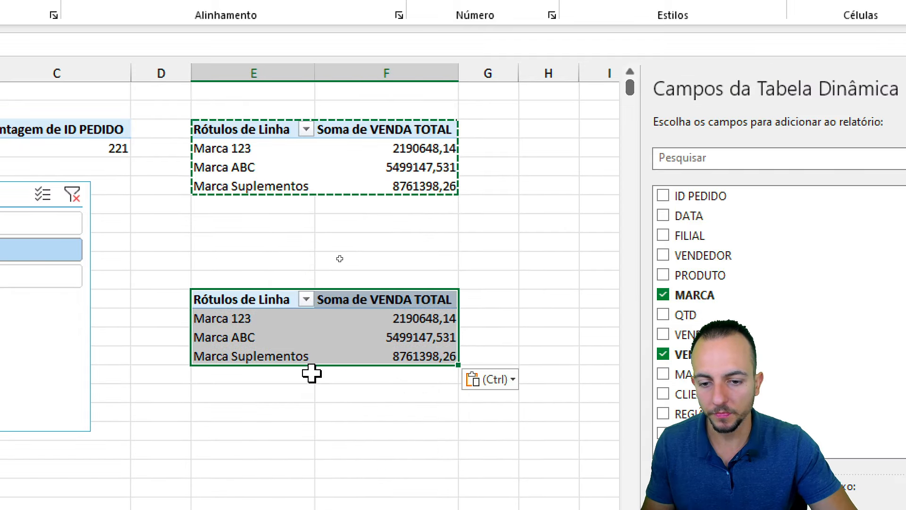
# - Replace VENDA TOTAL with the MARGEM field in the values of the copied PivotTable at E12
pyautogui.click(383, 332)
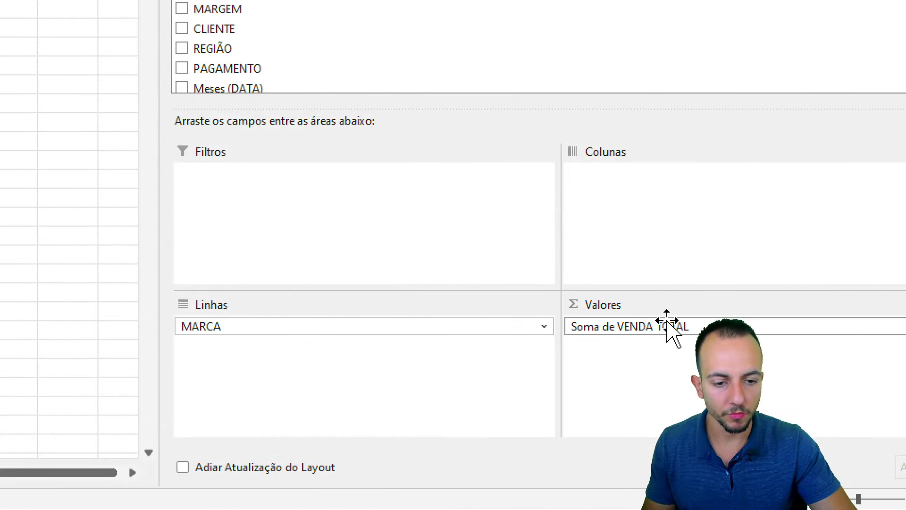
pyautogui.moveTo(672, 331); pyautogui.dragTo(144, 226)
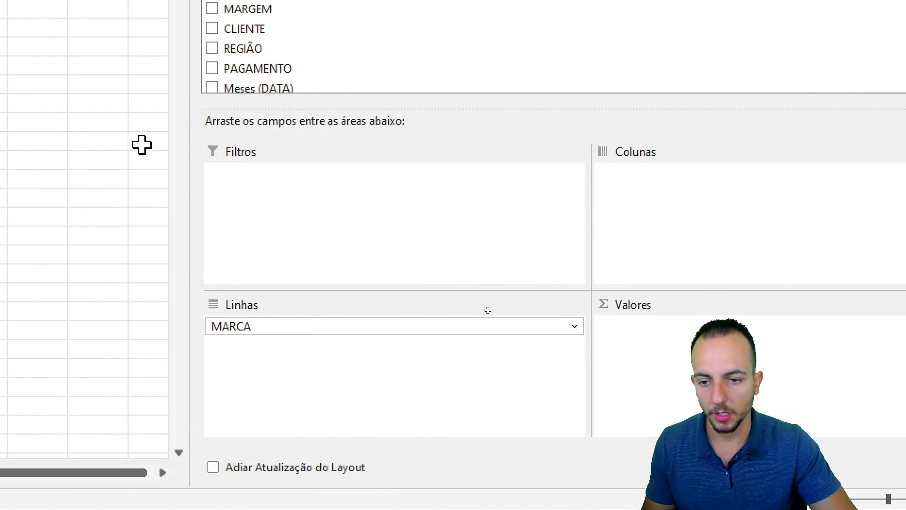
pyautogui.moveTo(262, 195); pyautogui.dragTo(905, 509)
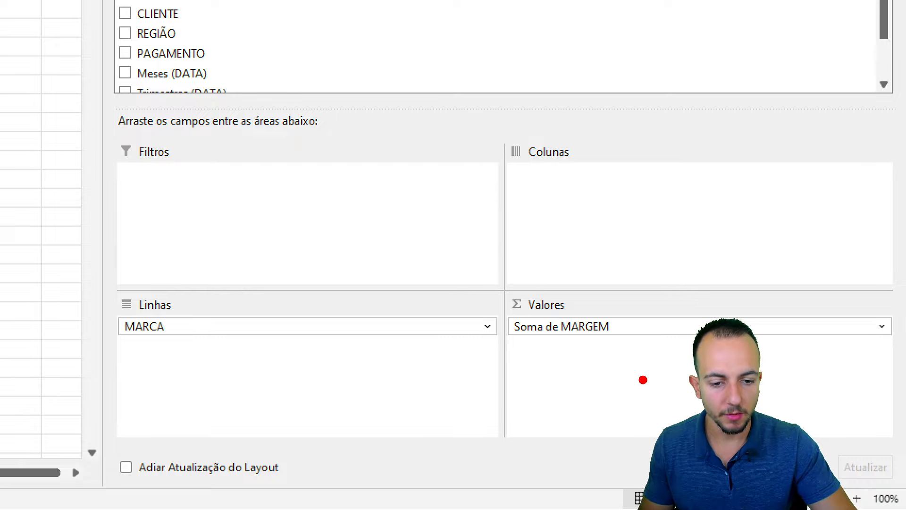
pyautogui.moveTo(585, 282)
pyautogui.mouseDown()
pyautogui.moveTo(497, 339)
pyautogui.moveTo(542, 280)
pyautogui.mouseUp()
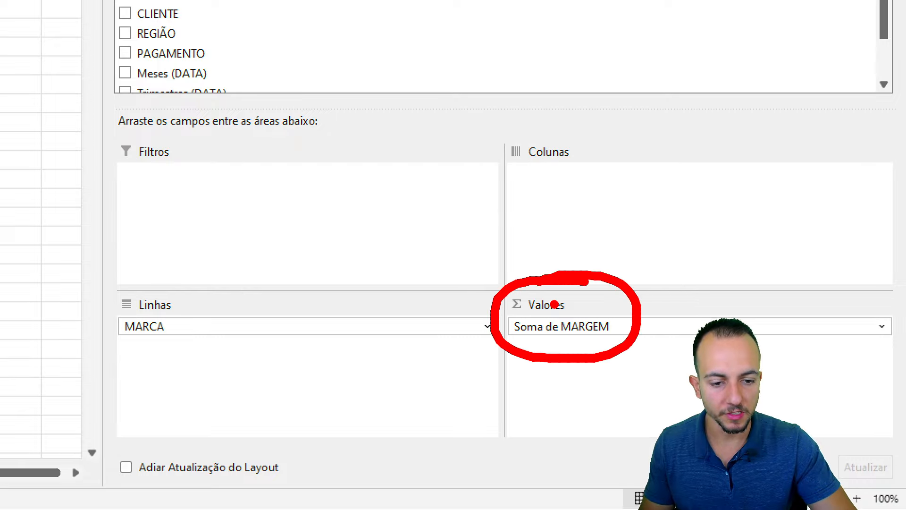
pyautogui.press('Escape')
# - Summarise the MARGEM value field of the PivotTable at E12 by Média
pyautogui.click(567, 330)
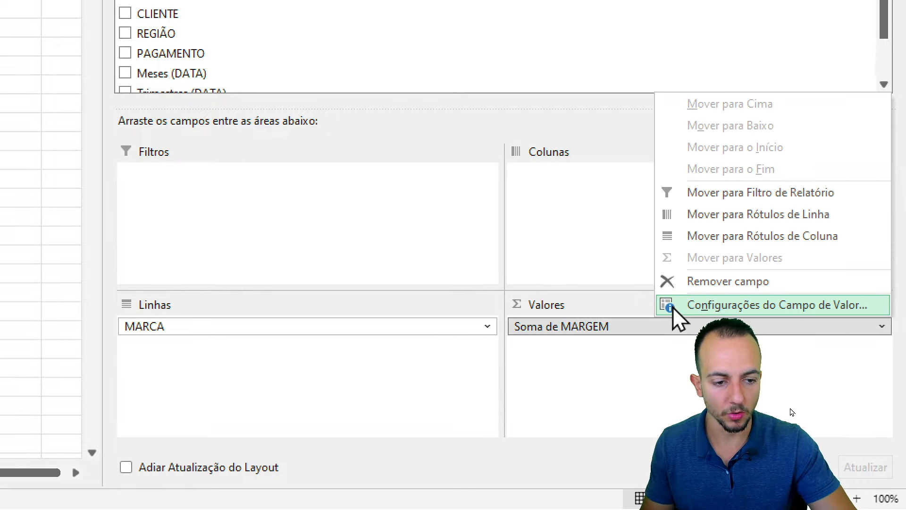
pyautogui.click(675, 307)
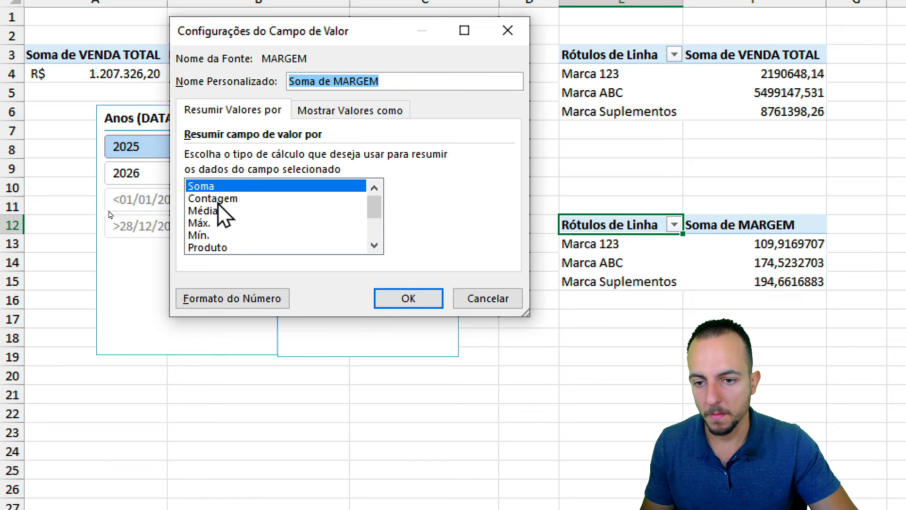
pyautogui.click(208, 211)
pyautogui.click(408, 298)
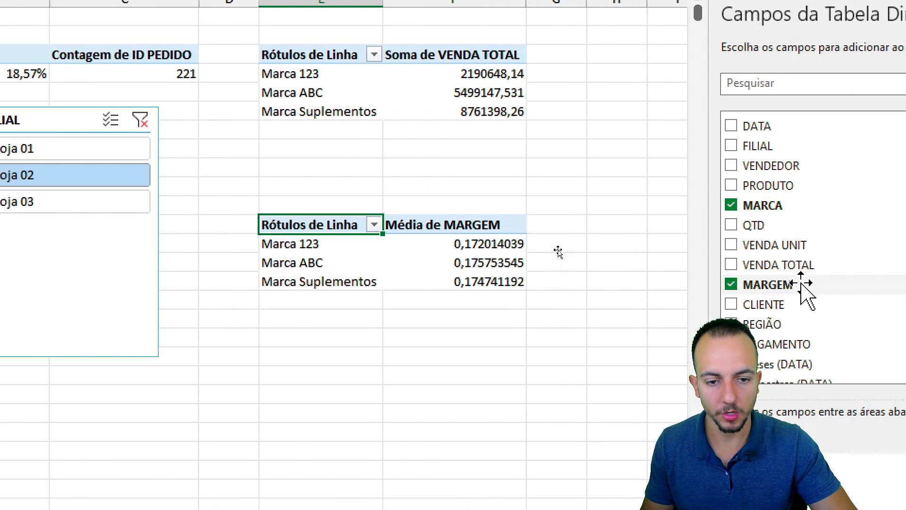
# - Apply the Contábil number format to the VENDA TOTAL values of the three brands in F4:F6
pyautogui.moveTo(482, 74); pyautogui.dragTo(482, 93)
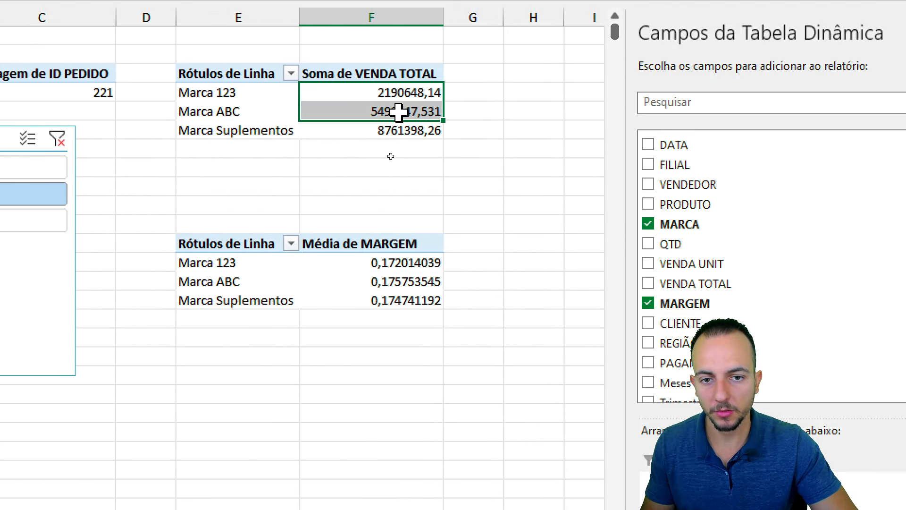
pyautogui.moveTo(398, 111); pyautogui.dragTo(399, 130)
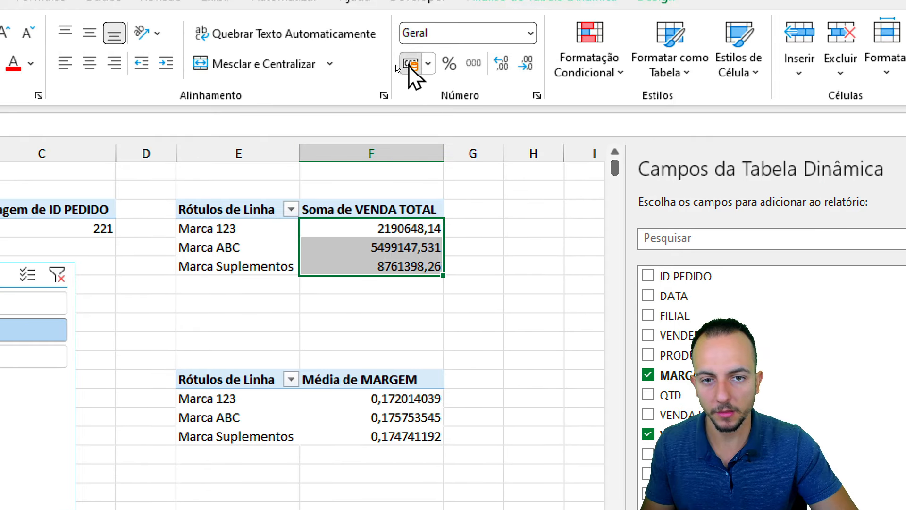
pyautogui.click(408, 64)
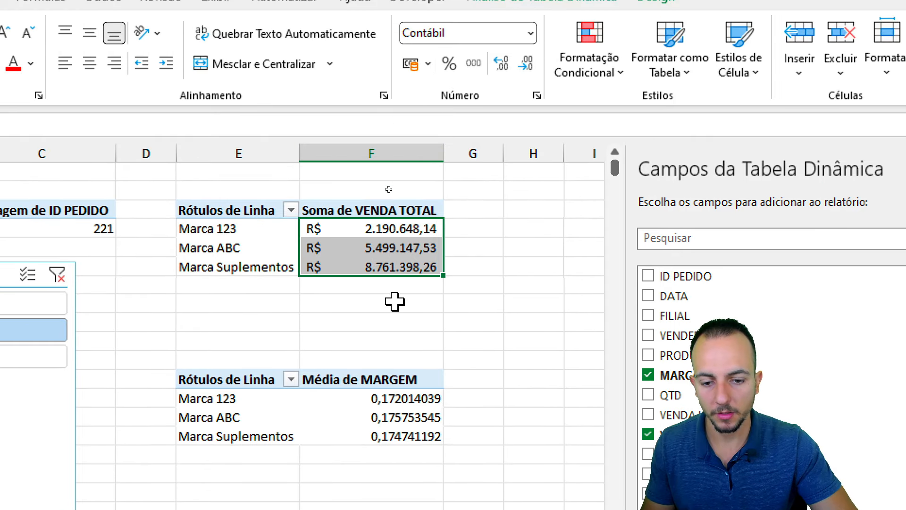
# - Format the brand values in the Média de MARGEM pivot table as percentages with two decimal places
pyautogui.moveTo(395, 393); pyautogui.dragTo(390, 435)
pyautogui.click(449, 64)
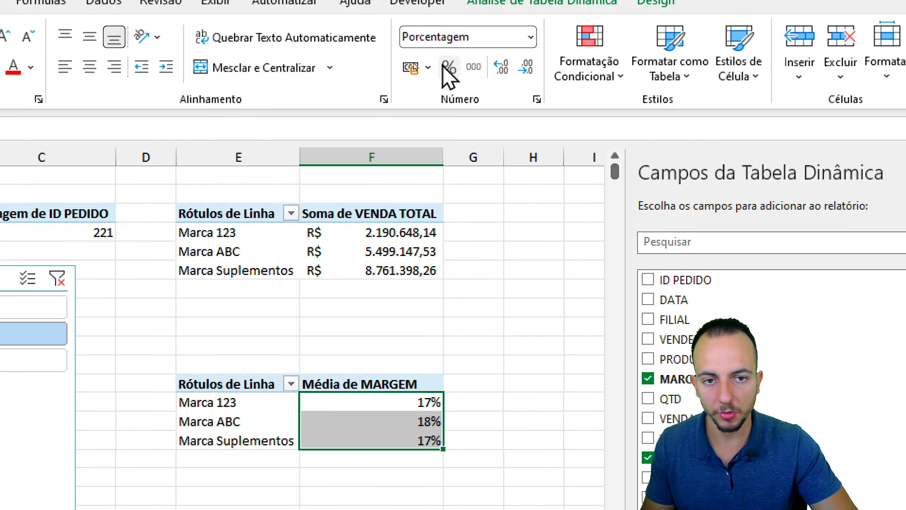
pyautogui.click(368, 318)
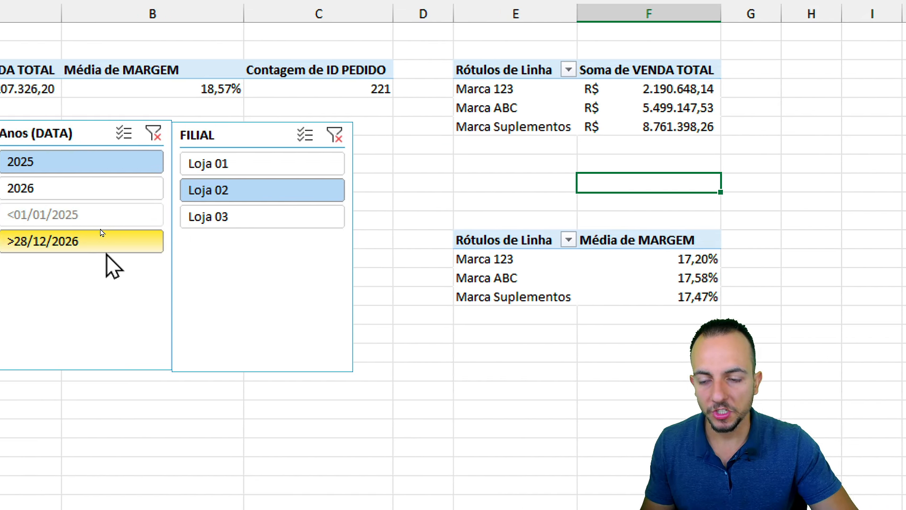
# - Test the FILIAL and Anos (DATA) slicers with different branches and years, finishing on 2026 and Loja 02
pyautogui.click(255, 165)
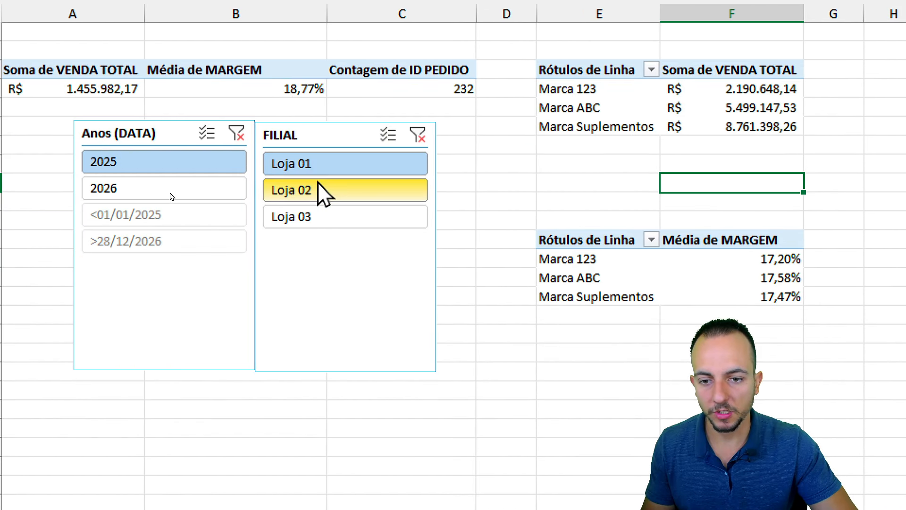
pyautogui.click(241, 191)
pyautogui.click(230, 214)
pyautogui.click(137, 196)
pyautogui.click(316, 165)
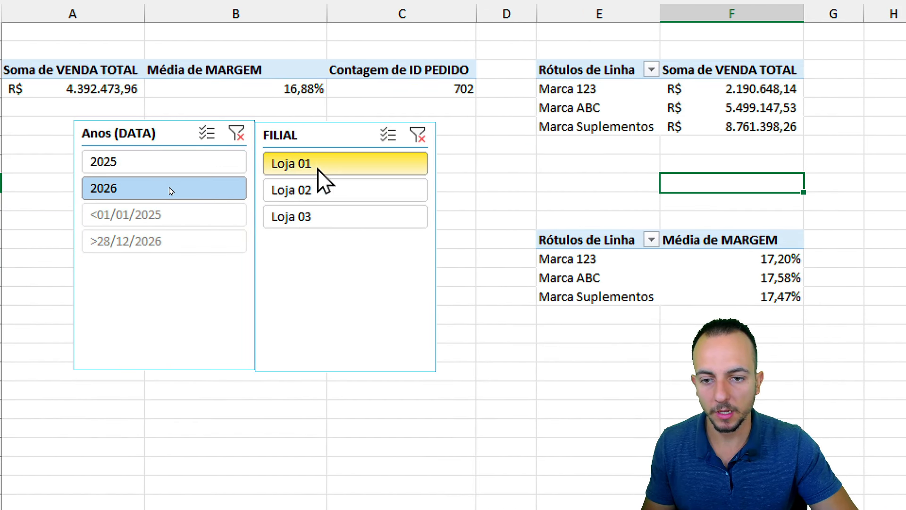
pyautogui.click(302, 191)
pyautogui.click(306, 216)
pyautogui.click(330, 189)
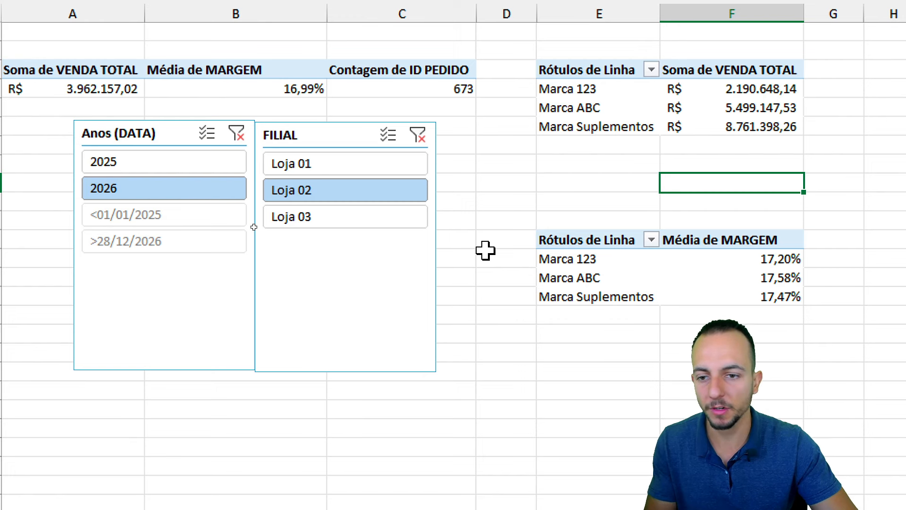
# - Connect the Anos (DATA) slicer to Tabela dinâmica2 and Tabela dinâmica3 through its report connections
pyautogui.rightClick(122, 135)
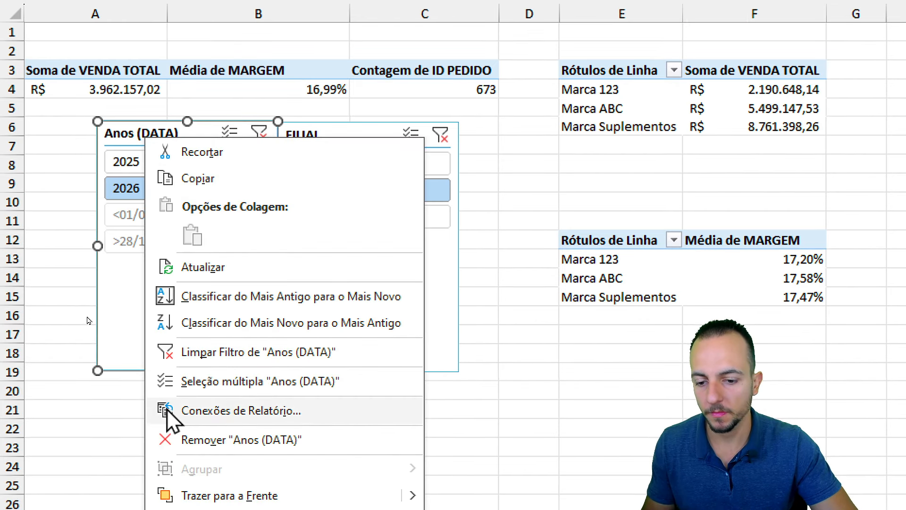
pyautogui.click(264, 411)
pyautogui.moveTo(244, 352); pyautogui.dragTo(331, 197)
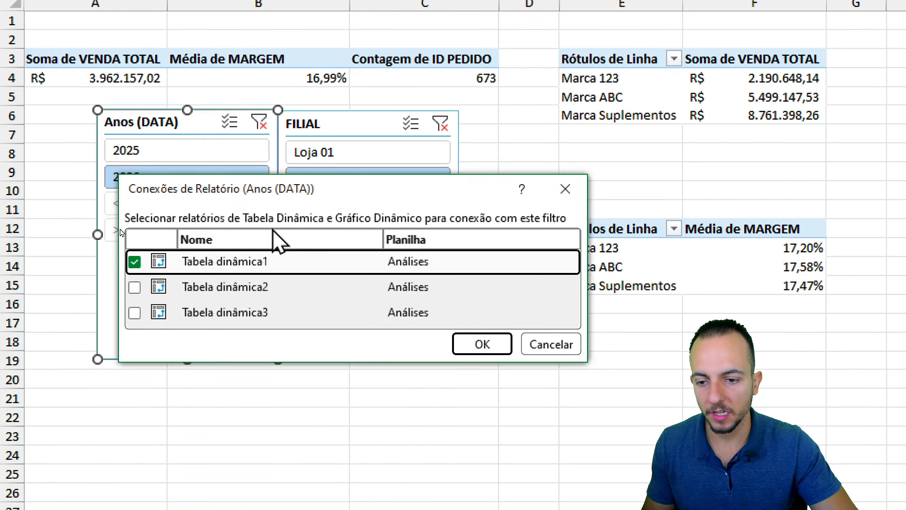
pyautogui.click(134, 287)
pyautogui.click(137, 312)
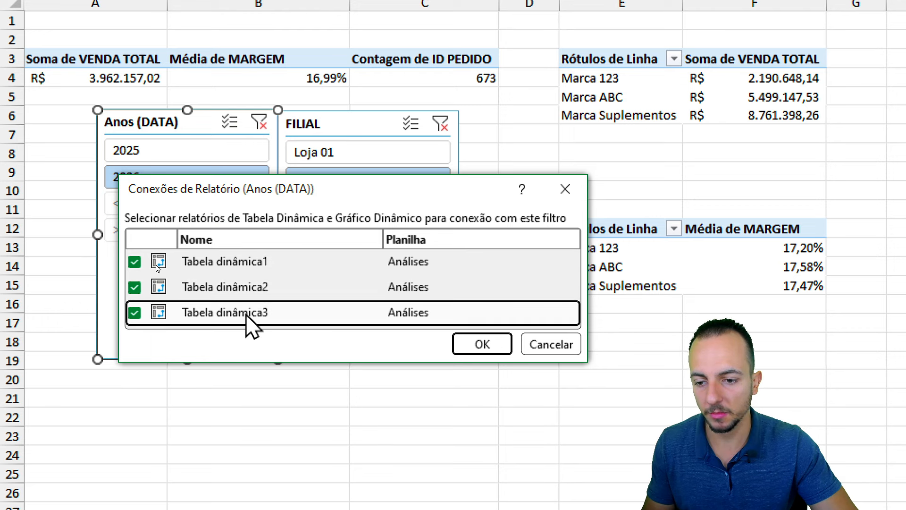
pyautogui.click(482, 344)
# - Alternate the Anos (DATA) slicer between 2025 and 2026 to check that the brand pivot tables respond, finishing on 2025
pyautogui.click(241, 155)
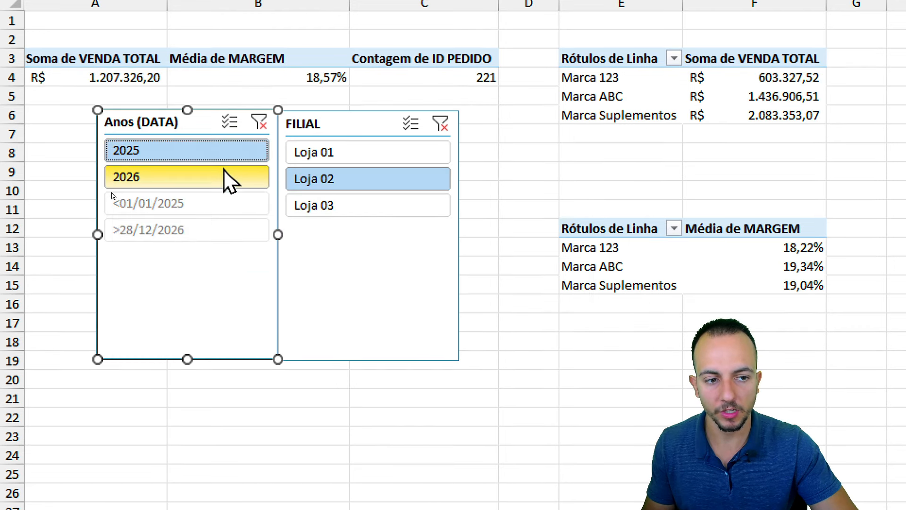
pyautogui.click(223, 170)
pyautogui.click(239, 157)
pyautogui.click(228, 167)
pyautogui.click(255, 152)
# - Connect the FILIAL slicer to Tabela dinâmica2 and Tabela dinâmica3 through its report connections
pyautogui.rightClick(361, 132)
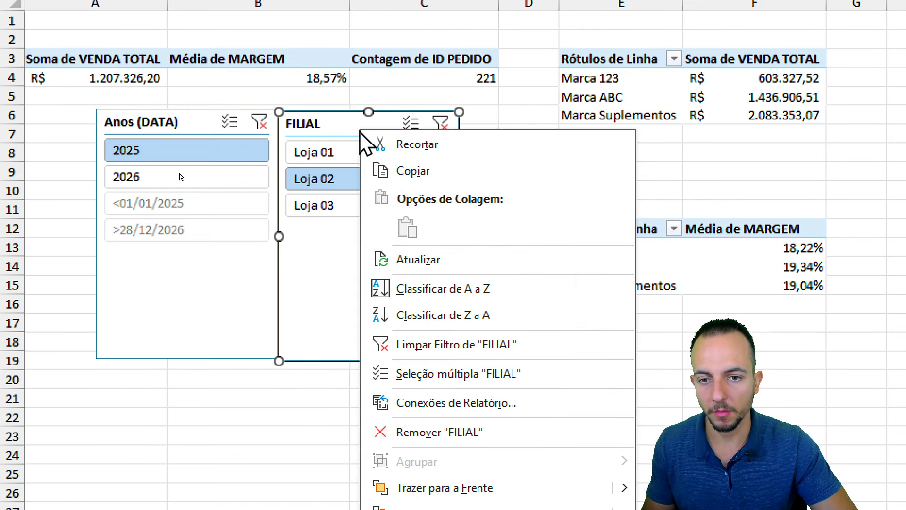
pyautogui.click(416, 403)
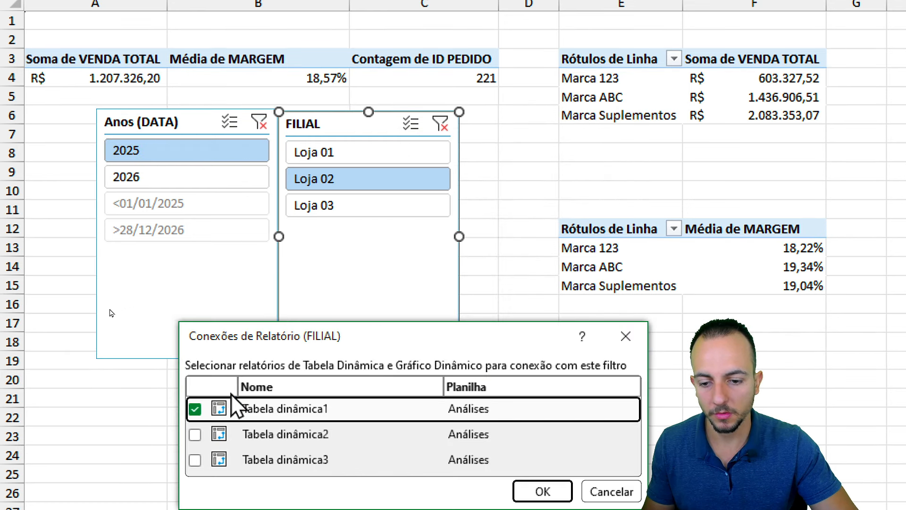
pyautogui.click(195, 433)
pyautogui.click(195, 458)
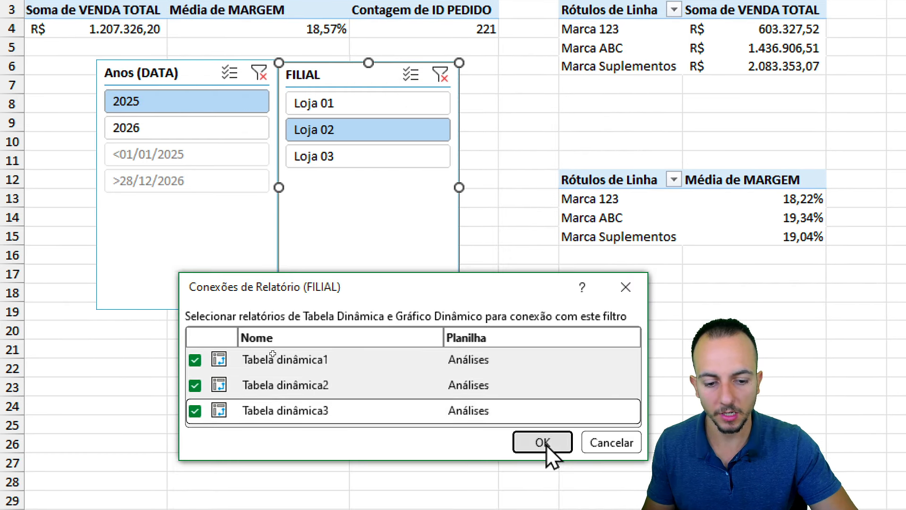
pyautogui.click(543, 463)
# - Try combinations of year and branch in both slicers to check all three pivot tables, finishing on 2025 and Loja 03
pyautogui.click(361, 122)
pyautogui.click(304, 177)
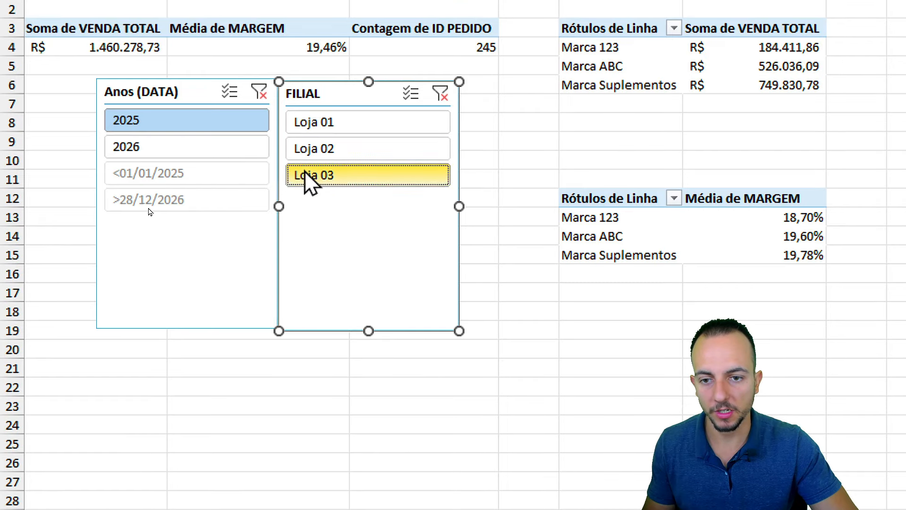
pyautogui.click(189, 147)
pyautogui.click(309, 125)
pyautogui.click(334, 150)
pyautogui.click(242, 123)
pyautogui.click(316, 167)
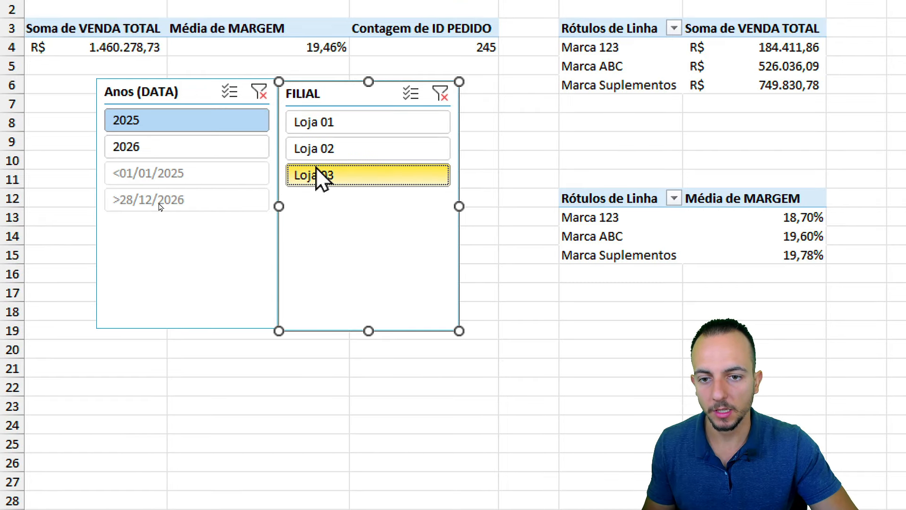
pyautogui.click(345, 128)
pyautogui.click(325, 149)
pyautogui.click(259, 148)
pyautogui.click(330, 122)
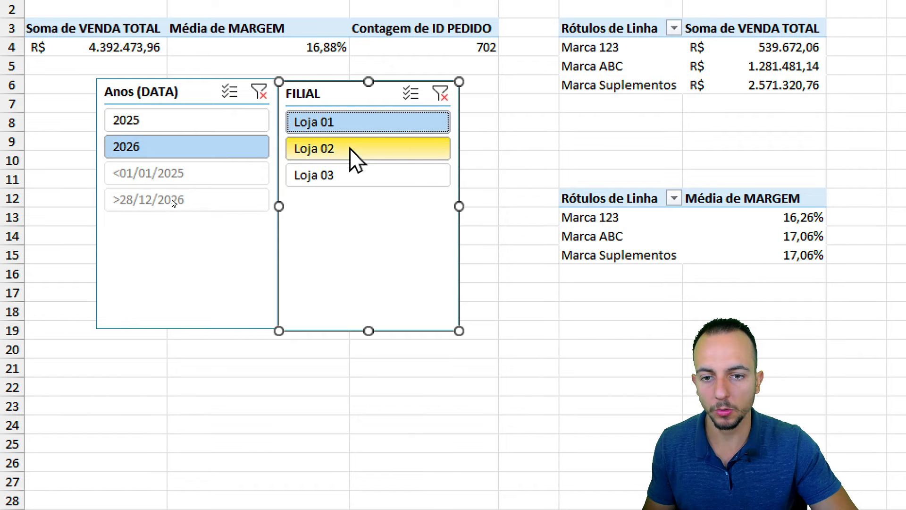
pyautogui.click(347, 176)
pyautogui.click(355, 147)
pyautogui.click(307, 123)
pyautogui.click(262, 123)
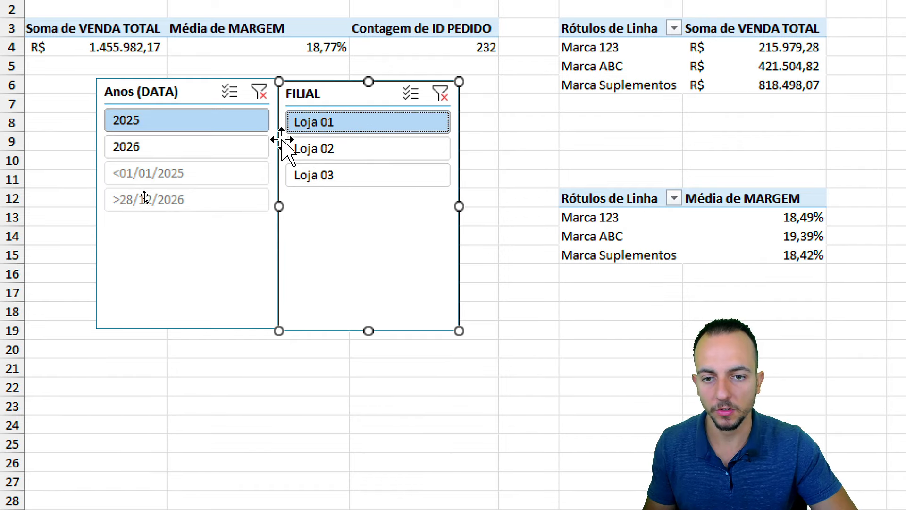
pyautogui.click(391, 151)
pyautogui.click(387, 176)
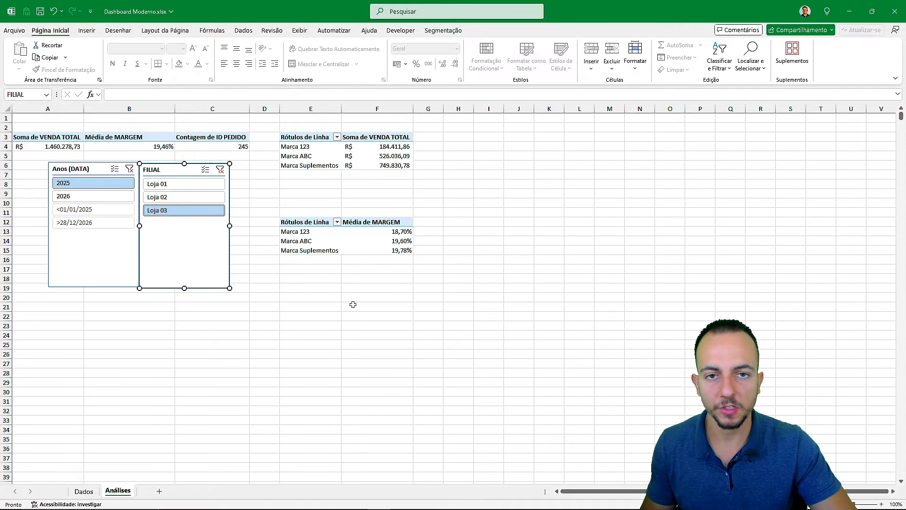
pyautogui.click(353, 305)
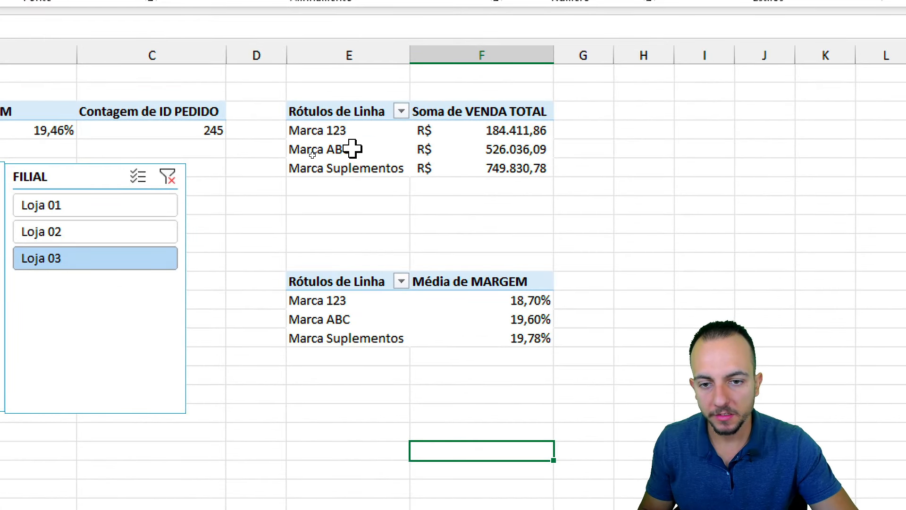
# - Copy the brand pivot table with Soma de VENDA TOTAL and paste it at cell H3 of the same sheet
pyautogui.click(352, 149)
pyautogui.moveTo(485, 165)
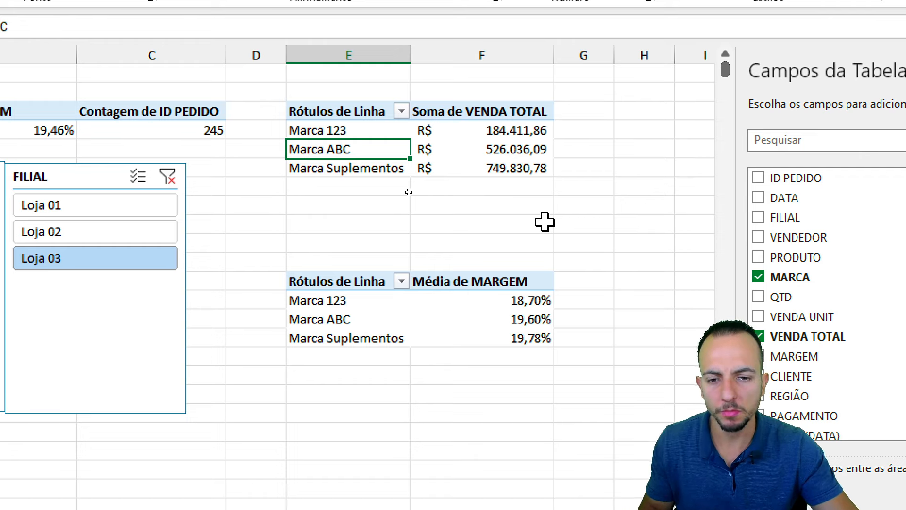
pyautogui.moveTo(360, 111); pyautogui.dragTo(473, 164)
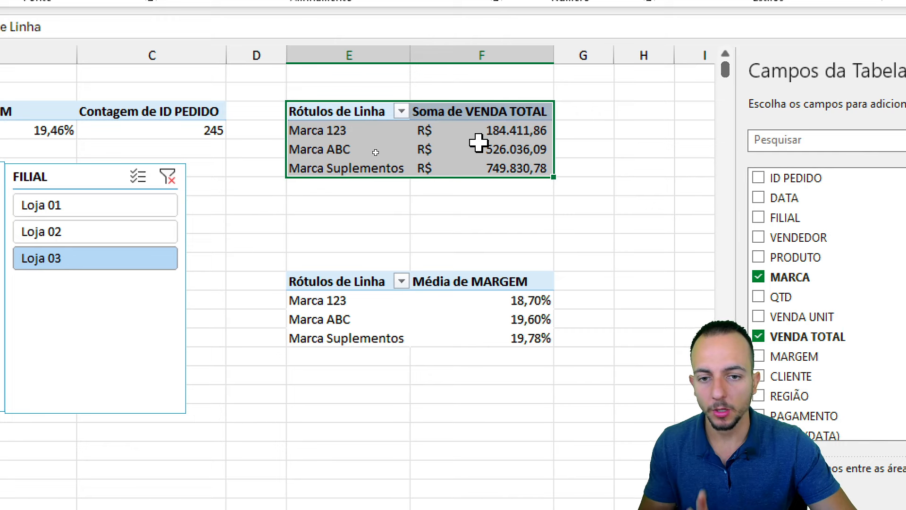
pyautogui.rightClick(394, 122)
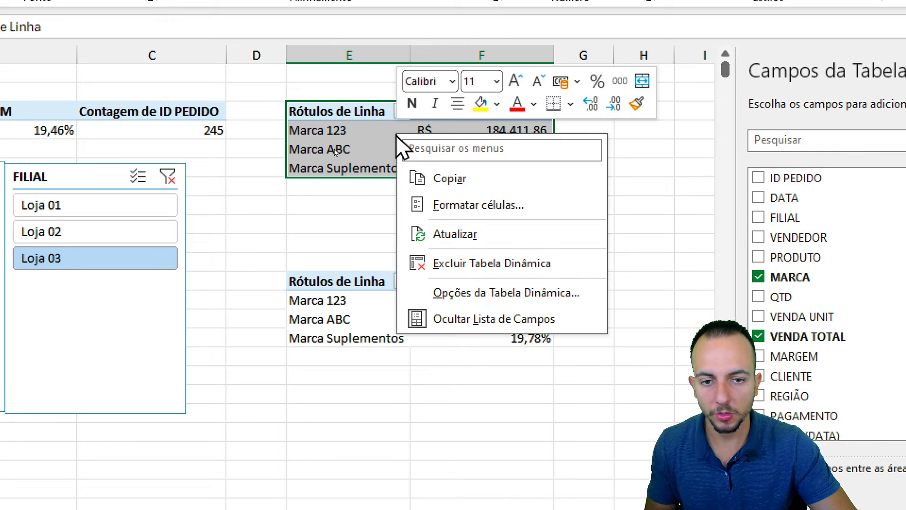
pyautogui.click(441, 177)
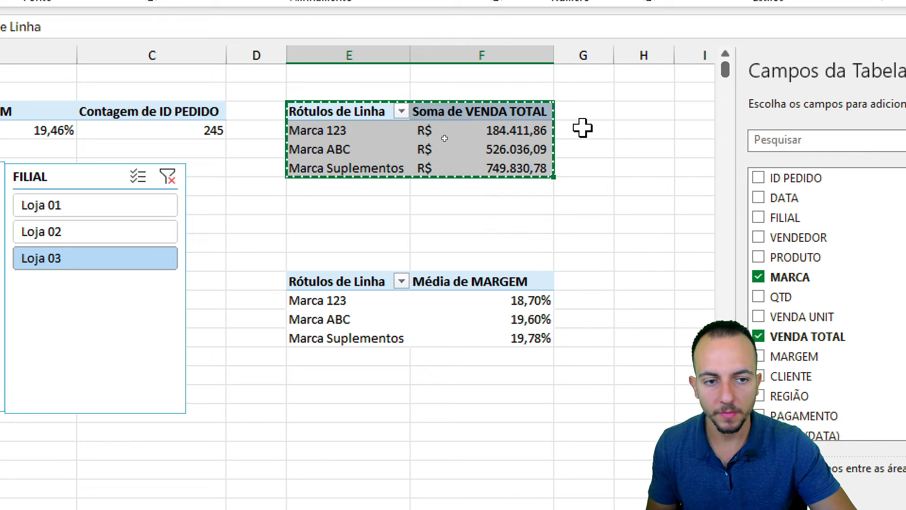
pyautogui.rightClick(654, 105)
pyautogui.click(702, 232)
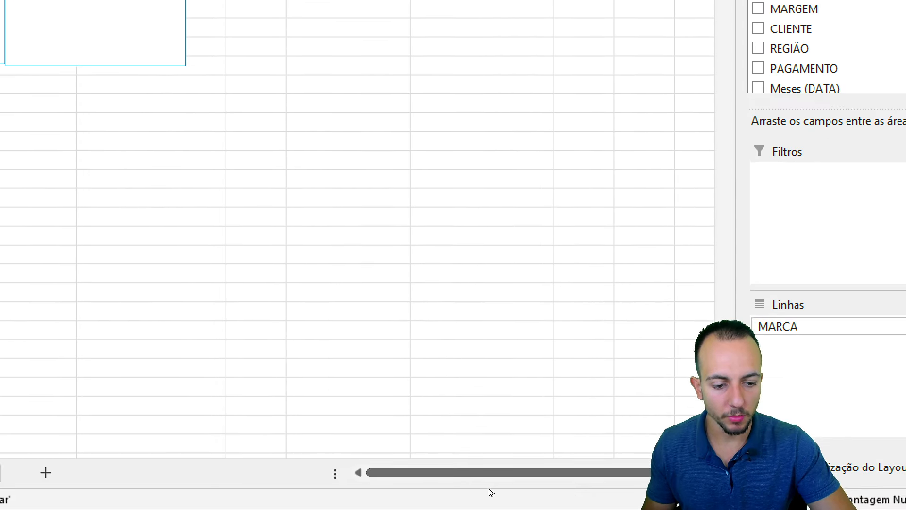
pyautogui.click(702, 473)
pyautogui.click(702, 472)
pyautogui.click(702, 473)
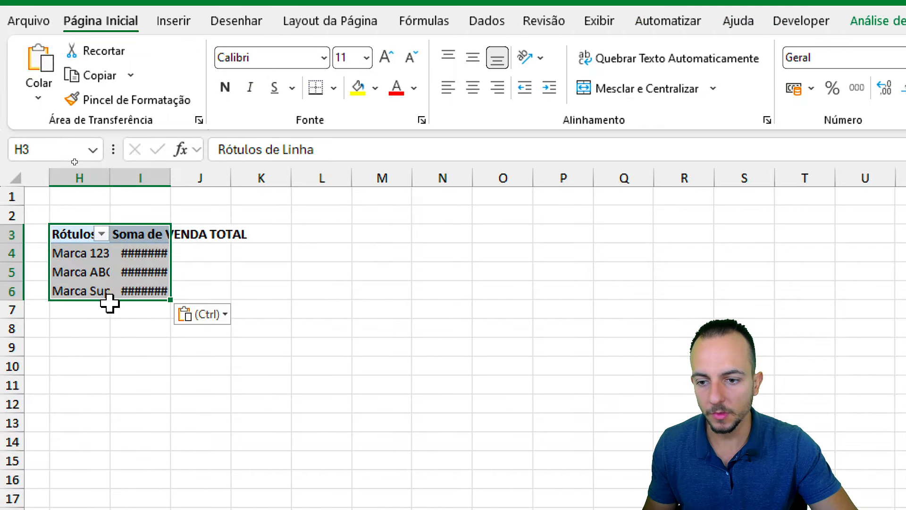
pyautogui.click(90, 258)
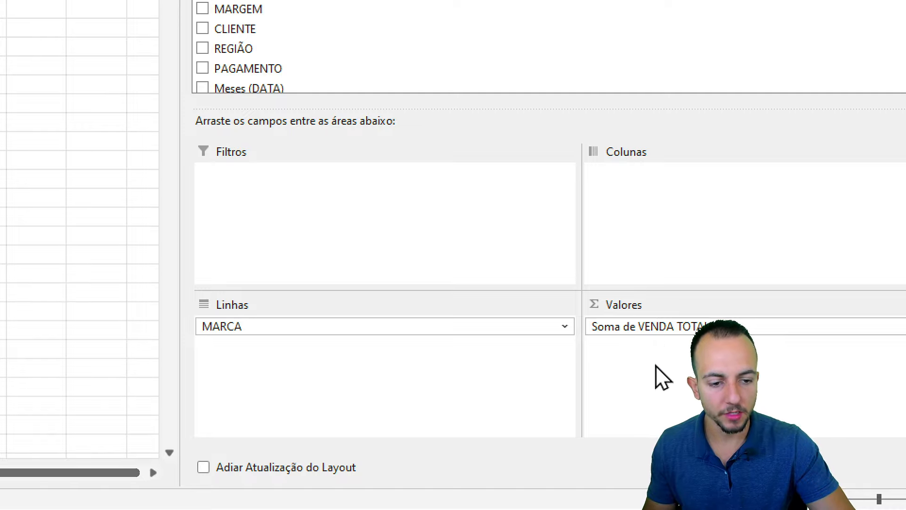
pyautogui.moveTo(726, 305); pyautogui.dragTo(700, 287)
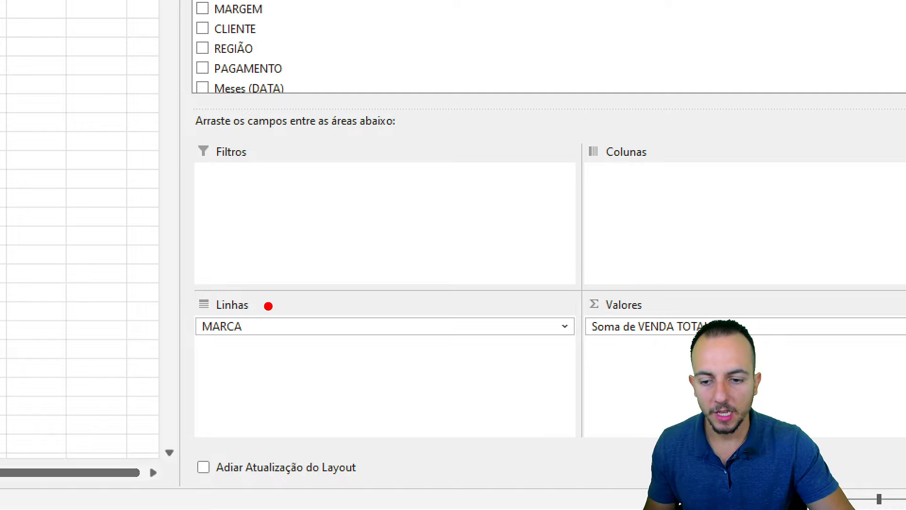
pyautogui.moveTo(273, 175); pyautogui.dragTo(320, 174)
pyautogui.moveTo(207, 210); pyautogui.dragTo(315, 205)
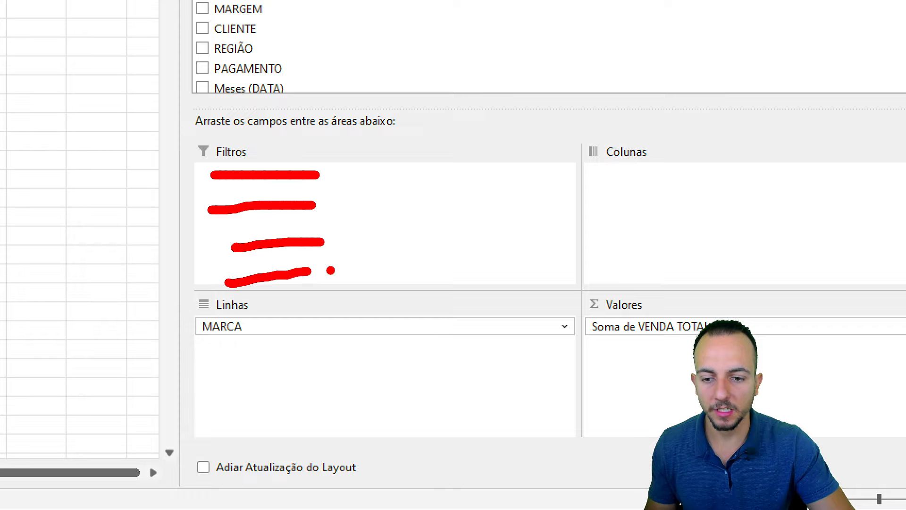
pyautogui.moveTo(229, 292)
pyautogui.mouseDown()
pyautogui.moveTo(218, 293)
pyautogui.moveTo(244, 352)
pyautogui.mouseUp()
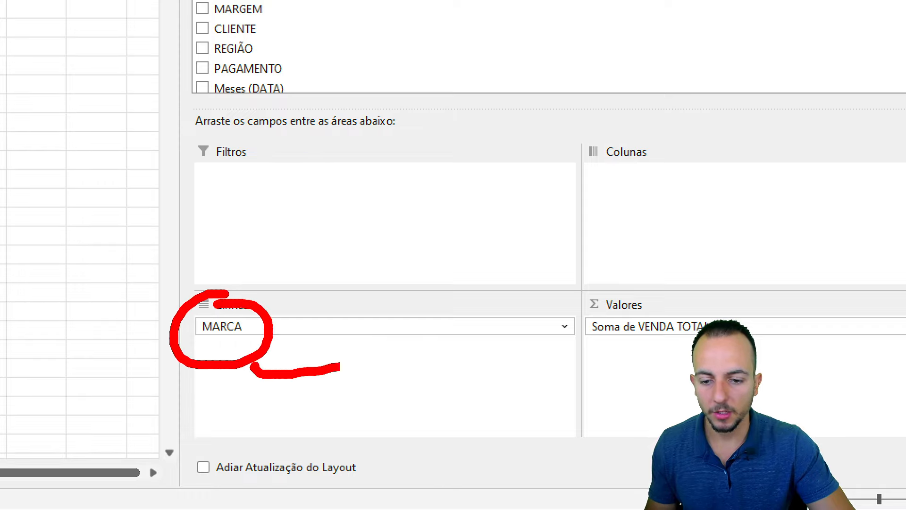
pyautogui.moveTo(339, 366); pyautogui.dragTo(639, 216)
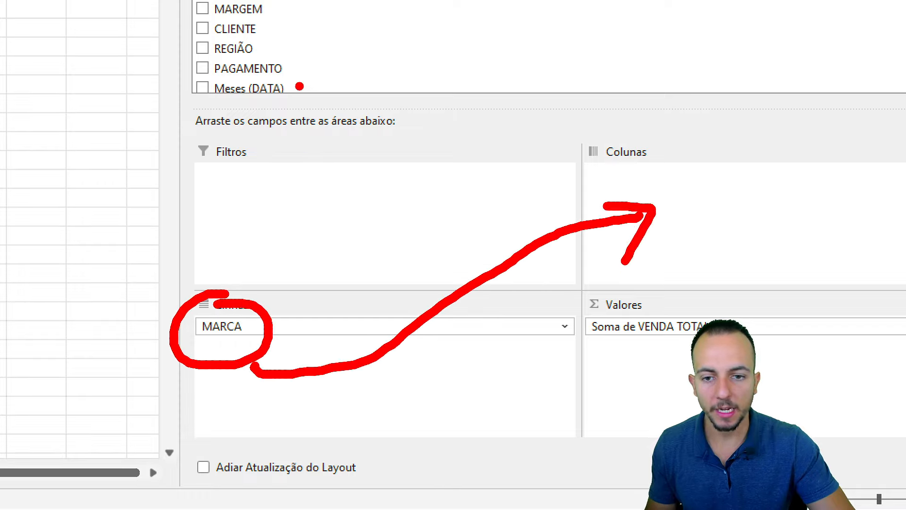
pyautogui.moveTo(439, 93); pyautogui.dragTo(439, 218)
pyautogui.moveTo(505, 86); pyautogui.dragTo(505, 183)
pyautogui.click(506, 216)
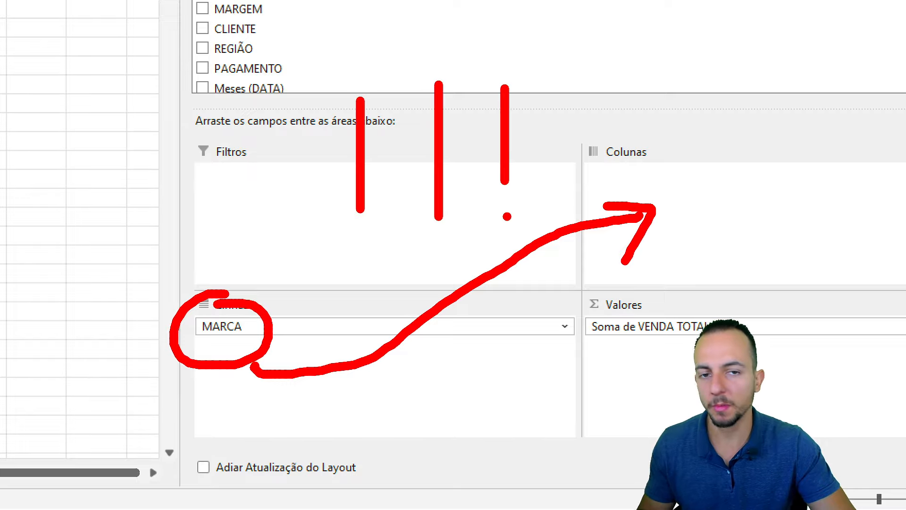
# - Move the MARCA field from Linhas to Colunas in the copied pivot table and autofit columns H to K
pyautogui.moveTo(284, 326)
pyautogui.mouseDown()
pyautogui.moveTo(694, 186)
pyautogui.moveTo(687, 180)
pyautogui.mouseUp()
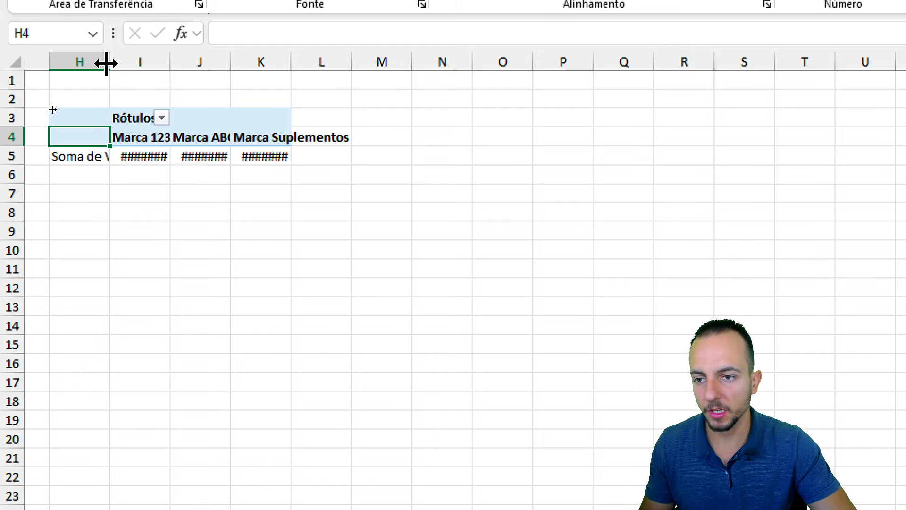
pyautogui.moveTo(105, 63); pyautogui.dragTo(290, 67)
pyautogui.doubleClick(292, 63)
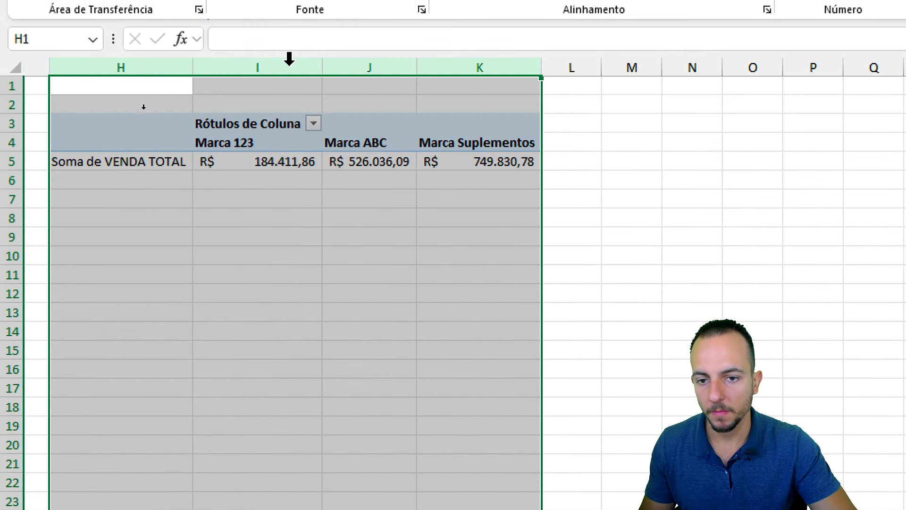
# - Examine the brand column headings and the Soma de VENDA TOTAL row label in the rearranged pivot table
pyautogui.click(265, 144)
pyautogui.click(447, 141)
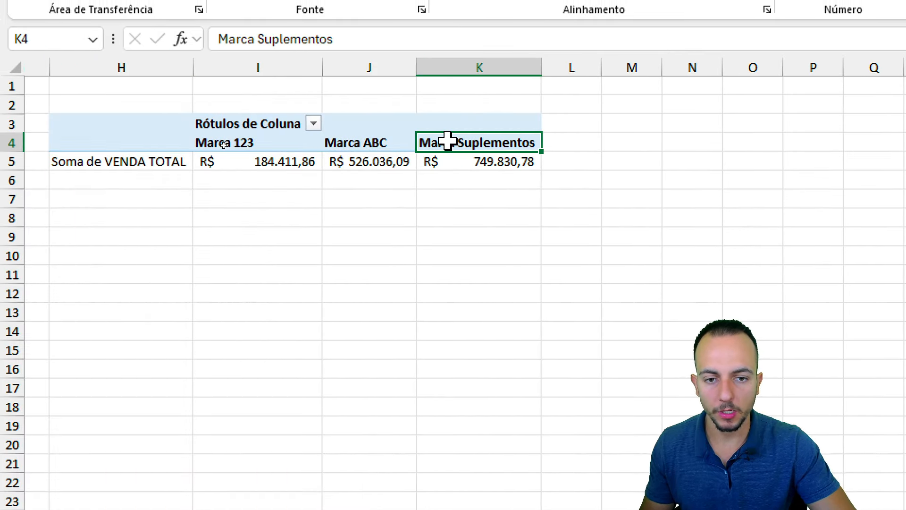
pyautogui.click(108, 168)
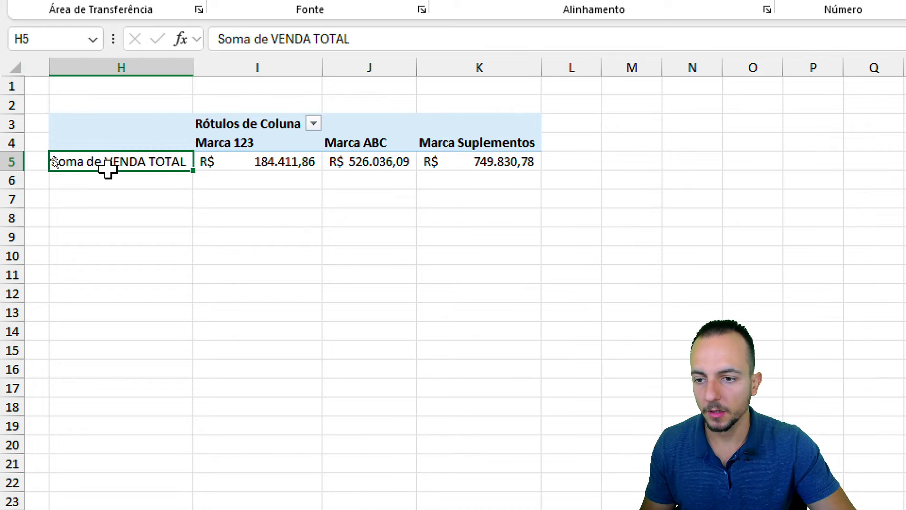
pyautogui.click(6, 160)
pyautogui.click(159, 160)
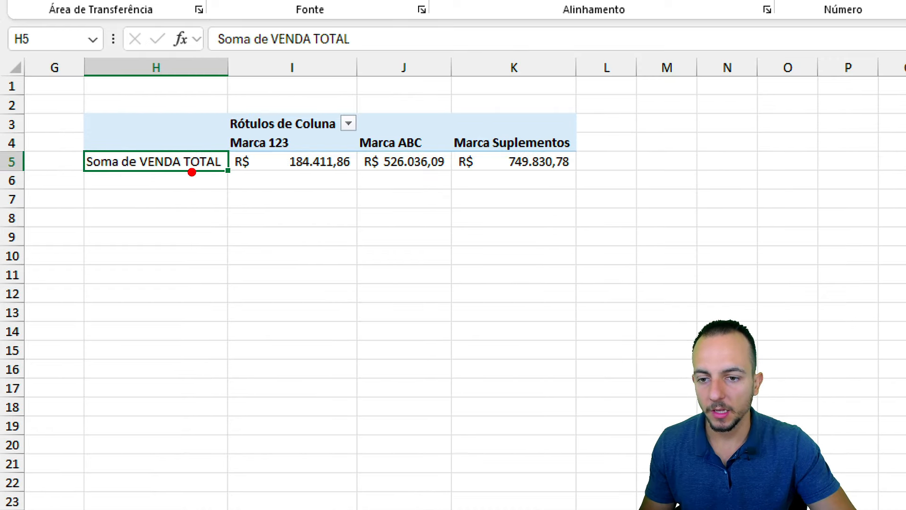
# - Add the Meses (DATA) field to Linhas in the brand-by-column pivot table that starts at cell H3
pyautogui.moveTo(143, 211); pyautogui.dragTo(205, 409)
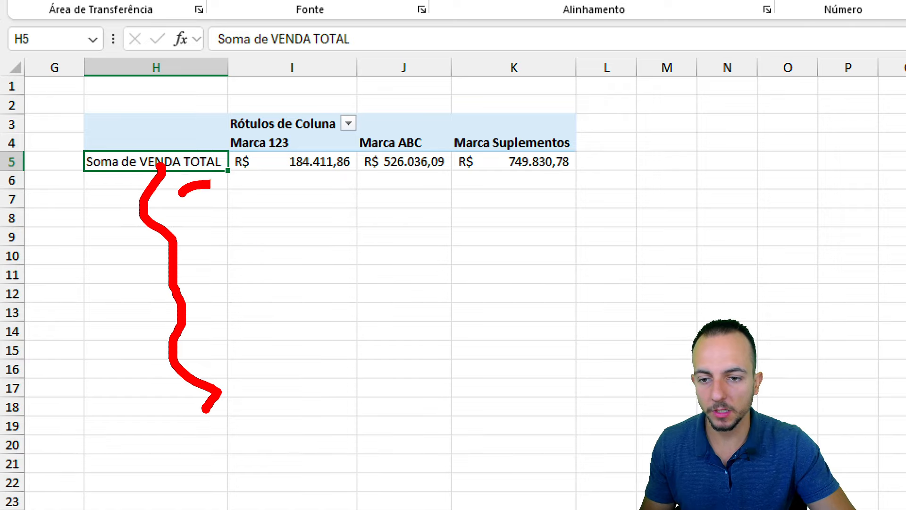
pyautogui.moveTo(337, 141); pyautogui.dragTo(283, 129)
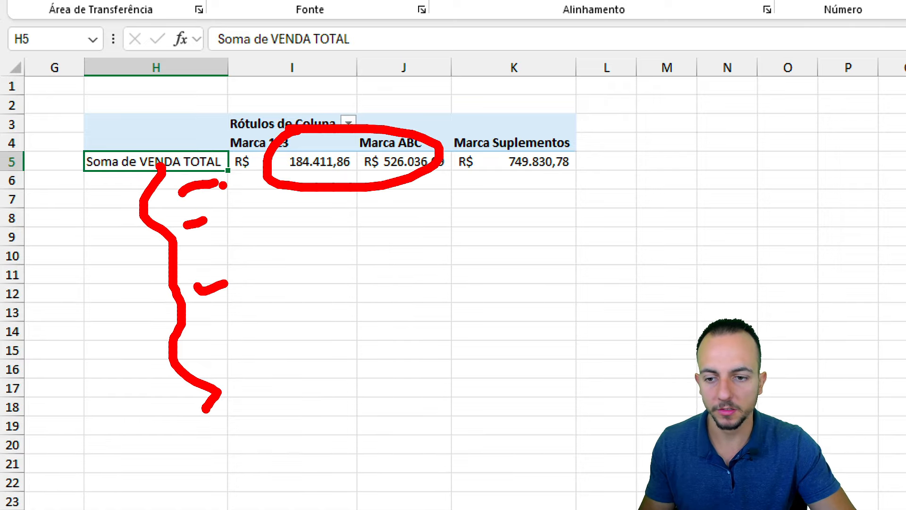
pyautogui.press('Escape')
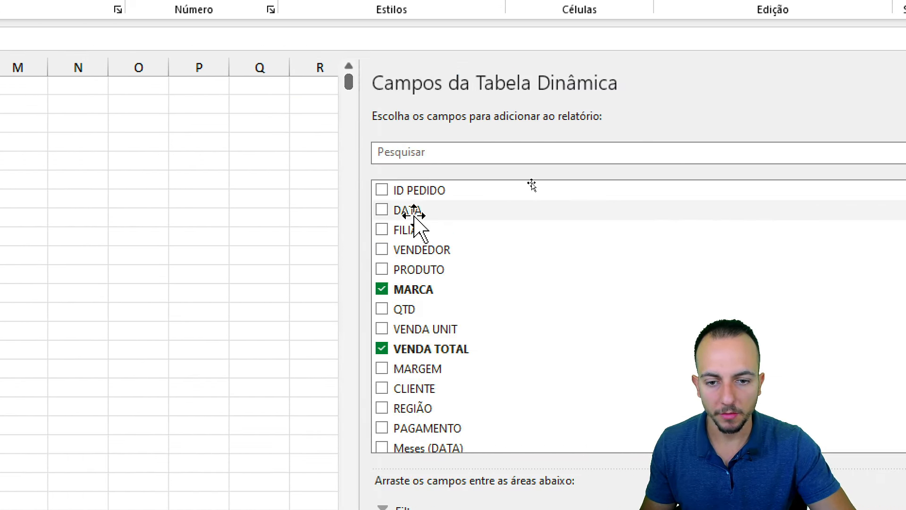
pyautogui.scroll(-2, 427, 293)
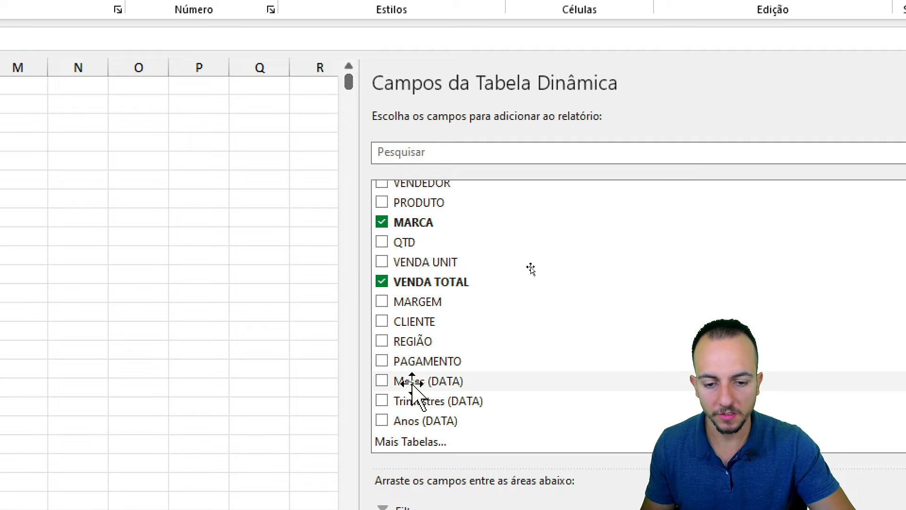
pyautogui.moveTo(413, 384); pyautogui.dragTo(441, 444)
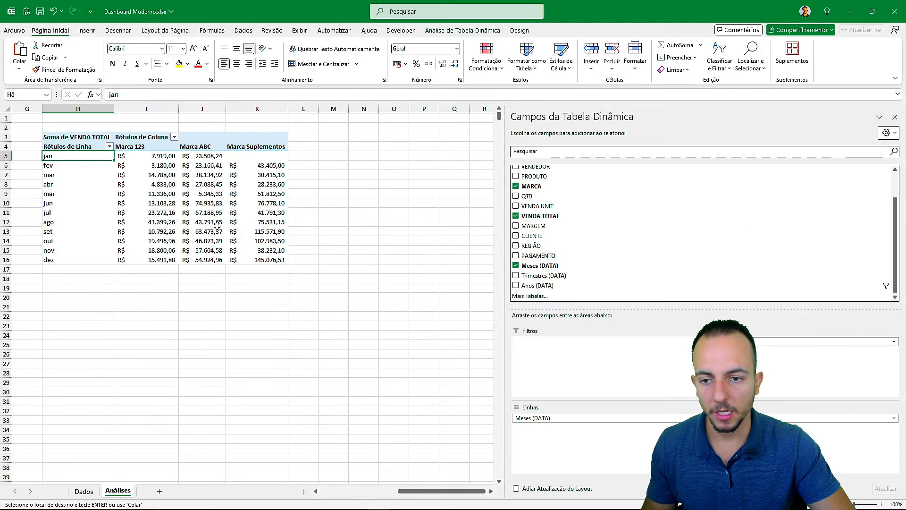
# - Switch the FILIAL slicer between Loja 02, Loja 03 and Loja 01 to check the pivot tables, finishing on Loja 01
pyautogui.hscroll(-3, 433, 269)
pyautogui.hscroll(1, 217, 229)
pyautogui.click(114, 197)
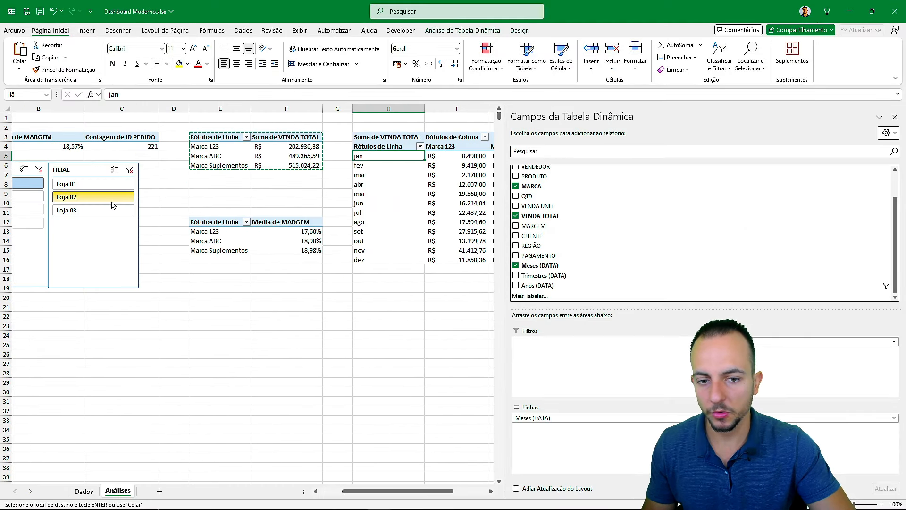
pyautogui.click(114, 183)
pyautogui.click(109, 197)
pyautogui.click(107, 212)
pyautogui.click(115, 197)
pyautogui.click(124, 184)
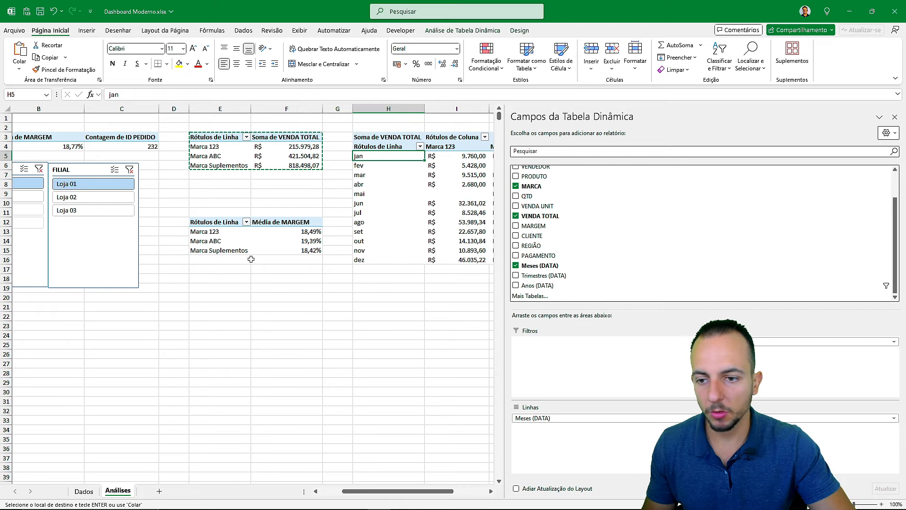
pyautogui.hscroll(-1, 212, 242)
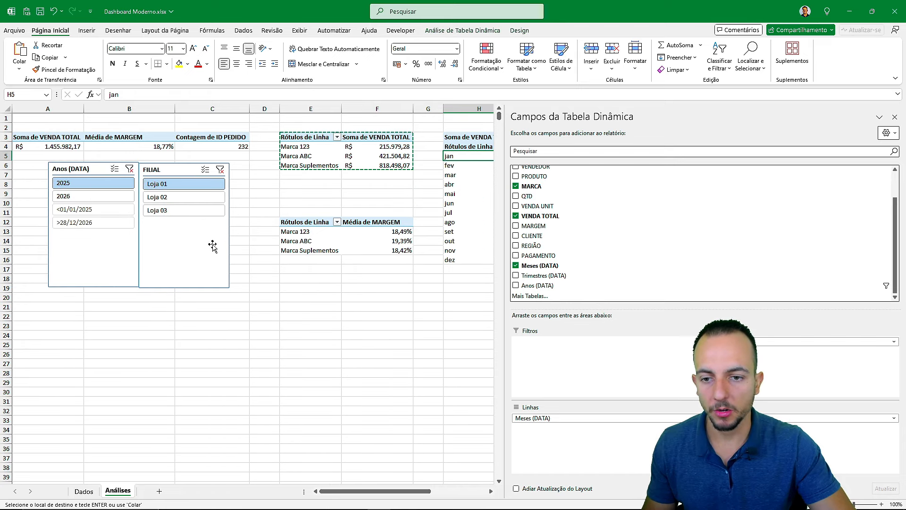
pyautogui.hscroll(3, 202, 194)
pyautogui.hscroll(-3, 215, 213)
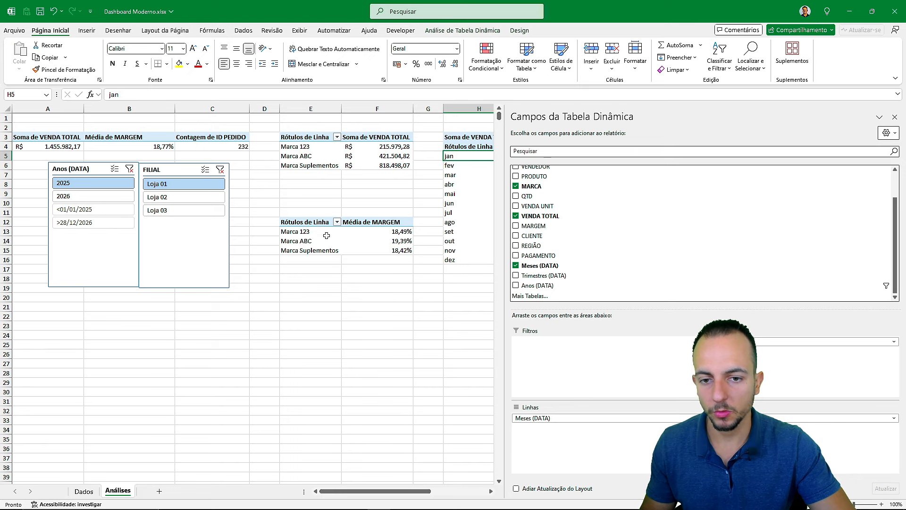
# - Select empty cell M4 beside the monthly brand pivot table and save the workbook
pyautogui.hscroll(5, 327, 235)
pyautogui.click(359, 147)
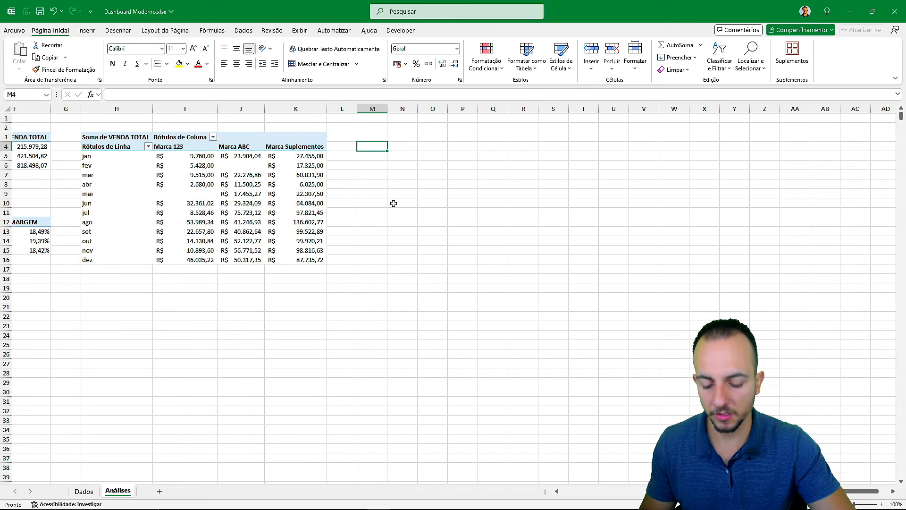
pyautogui.hotkey('ctrl', 's')
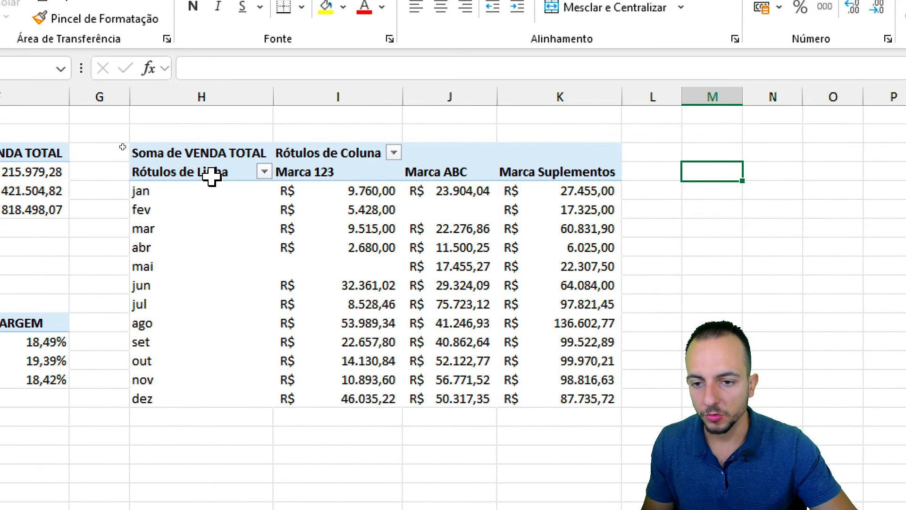
# - Examine the monthly pivot table's range, its brand columns I to K and its month rows jan and fev
pyautogui.moveTo(210, 176); pyautogui.dragTo(583, 401)
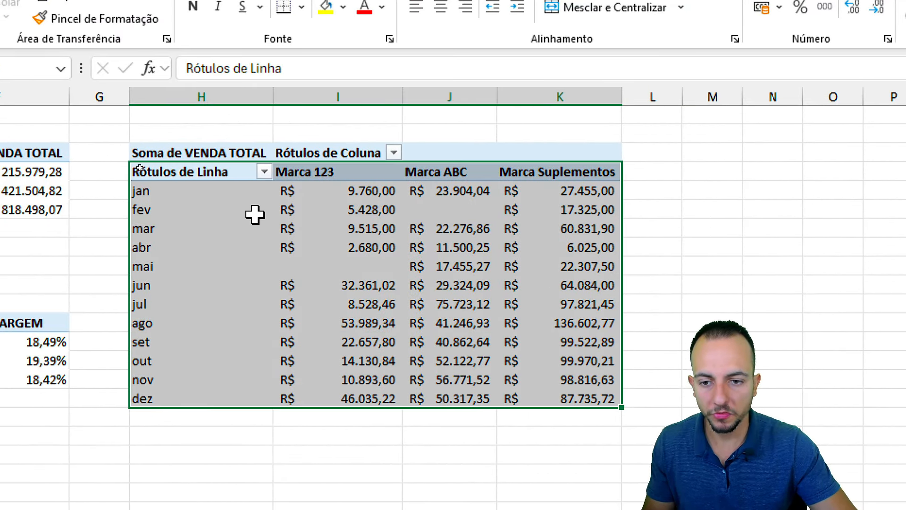
pyautogui.click(222, 196)
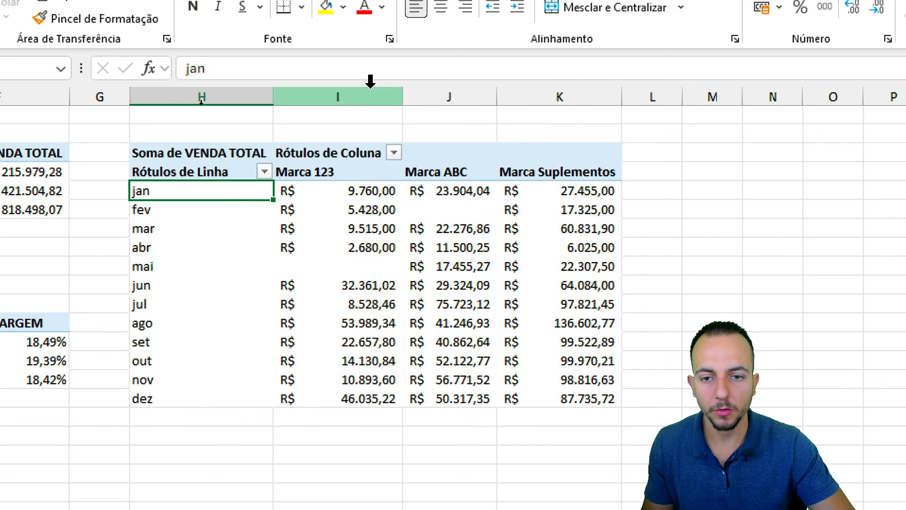
pyautogui.moveTo(370, 92); pyautogui.dragTo(538, 93)
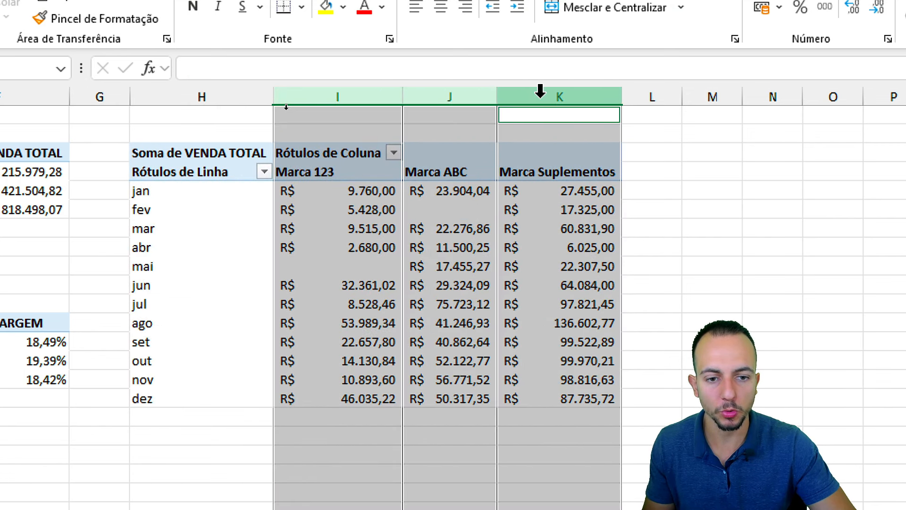
pyautogui.click(184, 203)
pyautogui.click(212, 181)
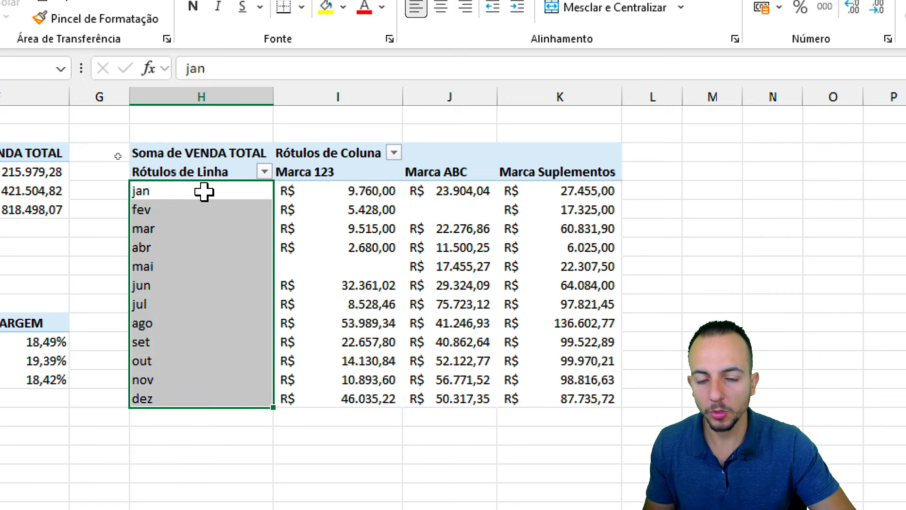
pyautogui.click(203, 192)
pyautogui.hotkey('shift', 'space')
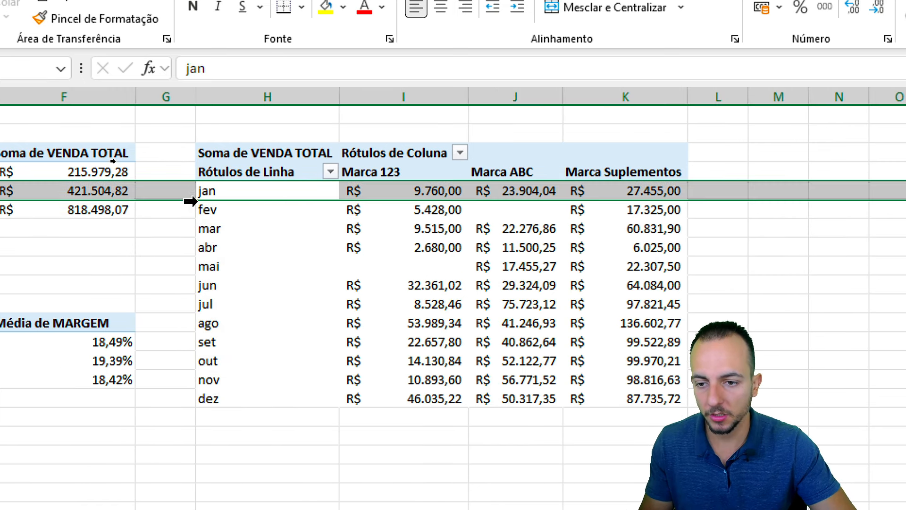
pyautogui.click(228, 201)
pyautogui.hotkey('shift', 'space')
pyautogui.click(239, 209)
pyautogui.hotkey('shift', 'space')
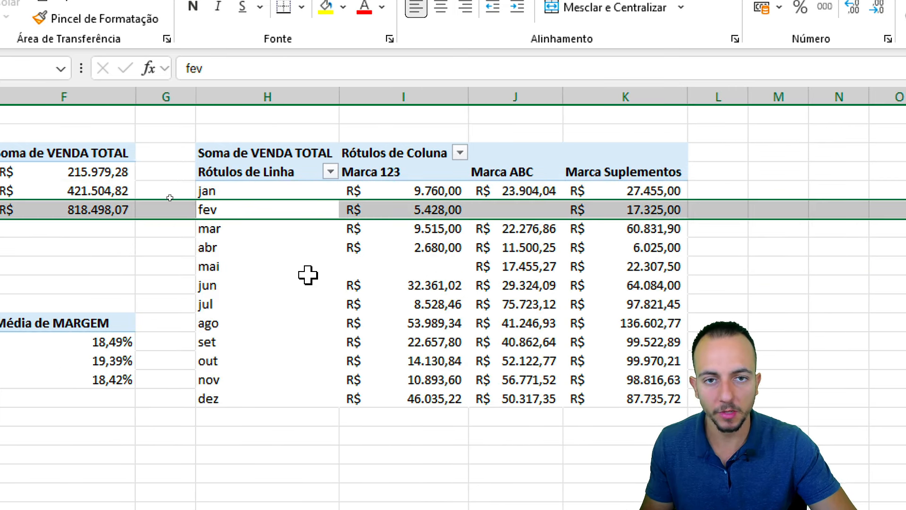
# - Copy the monthly brand pivot table and paste it at cell M3 of the same sheet
pyautogui.moveTo(302, 152); pyautogui.dragTo(654, 401)
pyautogui.rightClick(427, 246)
pyautogui.click(472, 297)
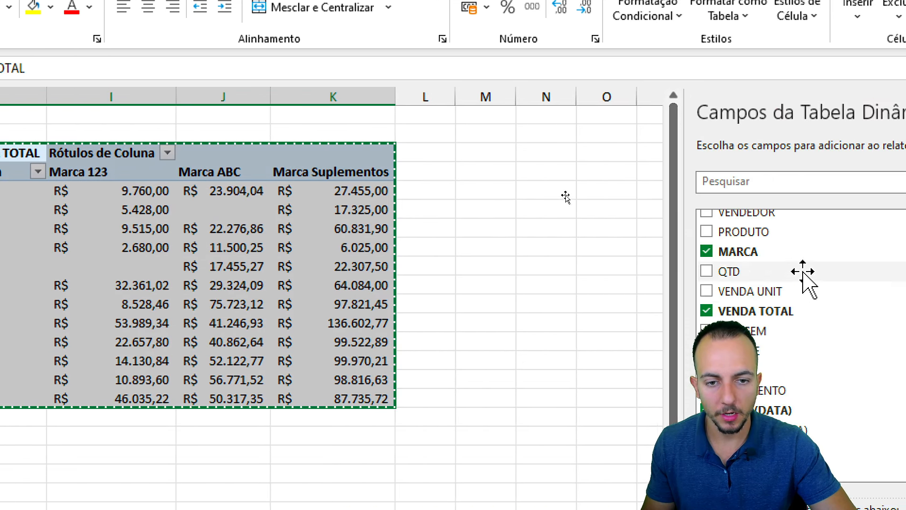
pyautogui.click(498, 154)
pyautogui.hotkey('ctrl', 'v')
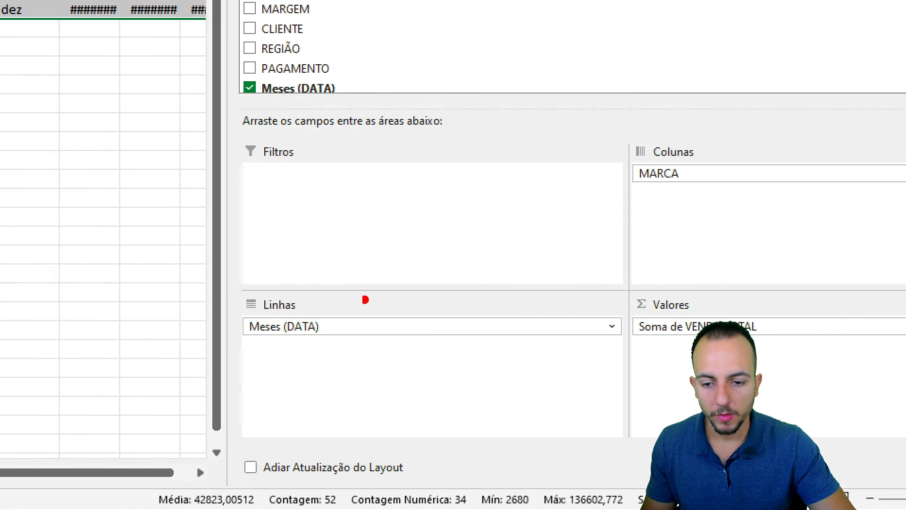
# - Remove the MARCA field from Colunas in the pasted pivot table, keeping Meses (DATA) and Soma de VENDA TOTAL
pyautogui.moveTo(365, 299); pyautogui.dragTo(208, 285)
pyautogui.press('e')
pyautogui.moveTo(725, 121)
pyautogui.mouseDown()
pyautogui.moveTo(640, 112)
pyautogui.moveTo(655, 104)
pyautogui.moveTo(656, 83)
pyautogui.moveTo(575, 156)
pyautogui.mouseUp()
pyautogui.moveTo(548, 234); pyautogui.dragTo(452, 270)
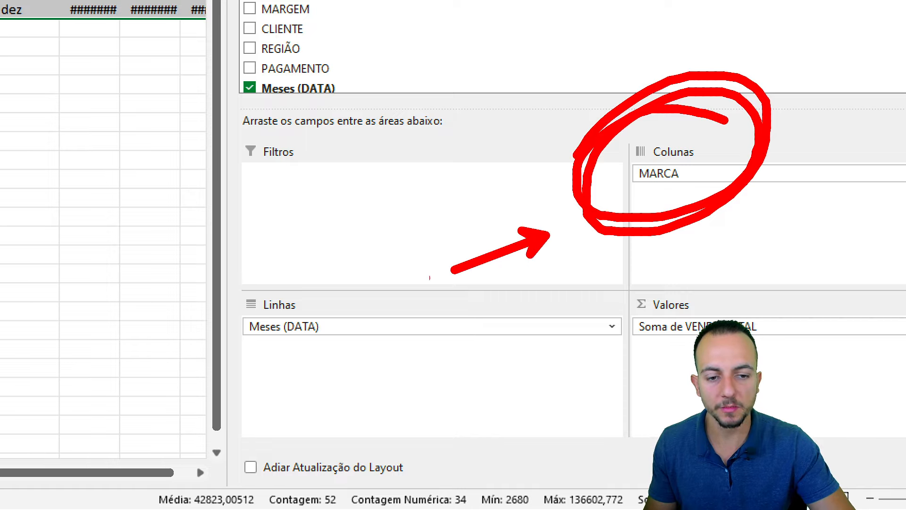
pyautogui.moveTo(675, 166)
pyautogui.mouseDown()
pyautogui.moveTo(677, 186)
pyautogui.moveTo(596, 181)
pyautogui.mouseUp()
pyautogui.press('Escape')
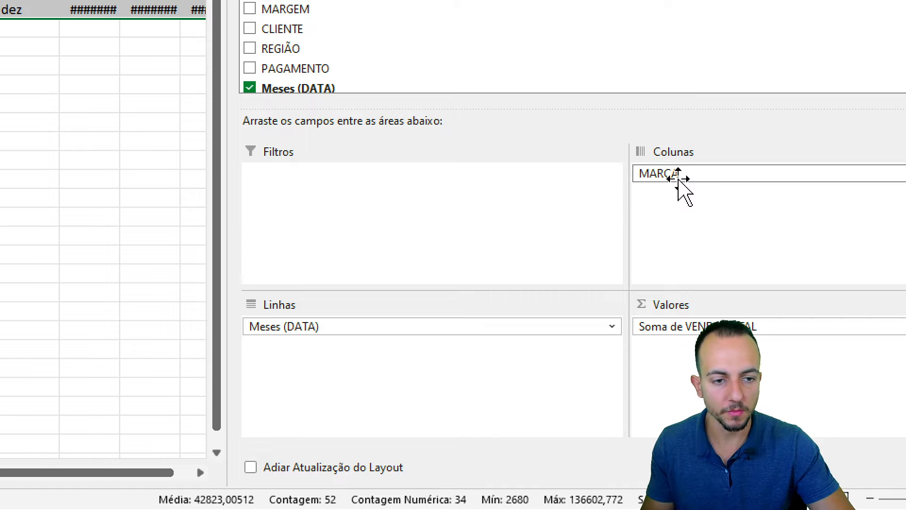
pyautogui.moveTo(677, 176); pyautogui.dragTo(115, 261)
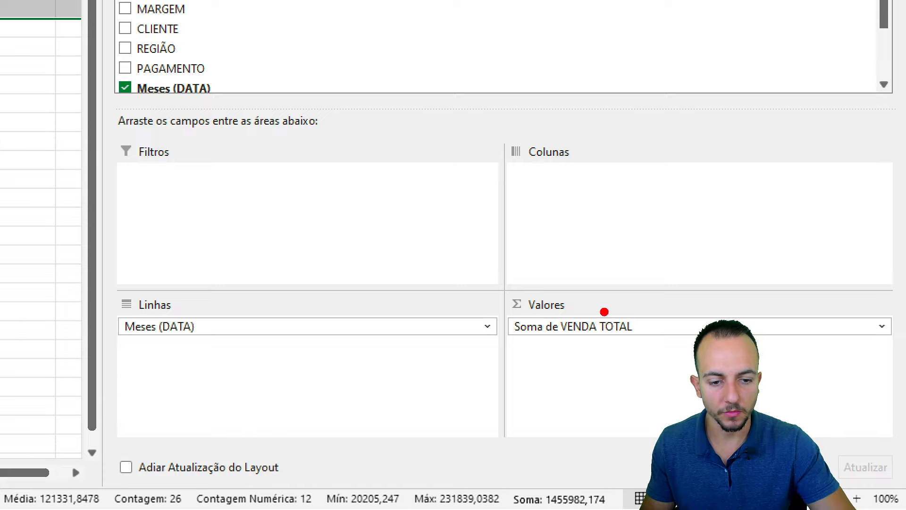
# - Autofit columns M and N of the monthly totals pivot table and close the pivot table field list
pyautogui.moveTo(605, 312); pyautogui.dragTo(703, 193)
pyautogui.moveTo(296, 312); pyautogui.dragTo(414, 163)
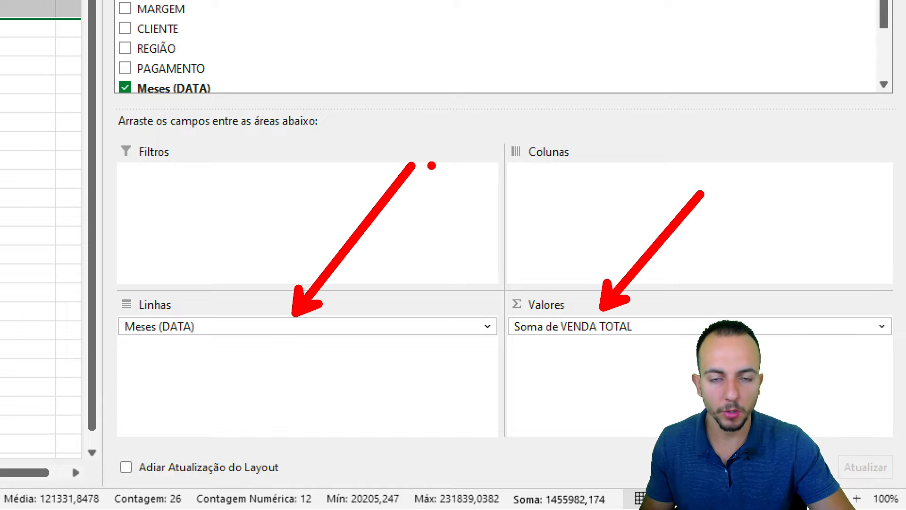
pyautogui.press('Escape')
pyautogui.moveTo(234, 66)
pyautogui.mouseDown()
pyautogui.moveTo(208, 69)
pyautogui.moveTo(222, 69)
pyautogui.mouseUp()
pyautogui.doubleClick(225, 66)
pyautogui.click(362, 144)
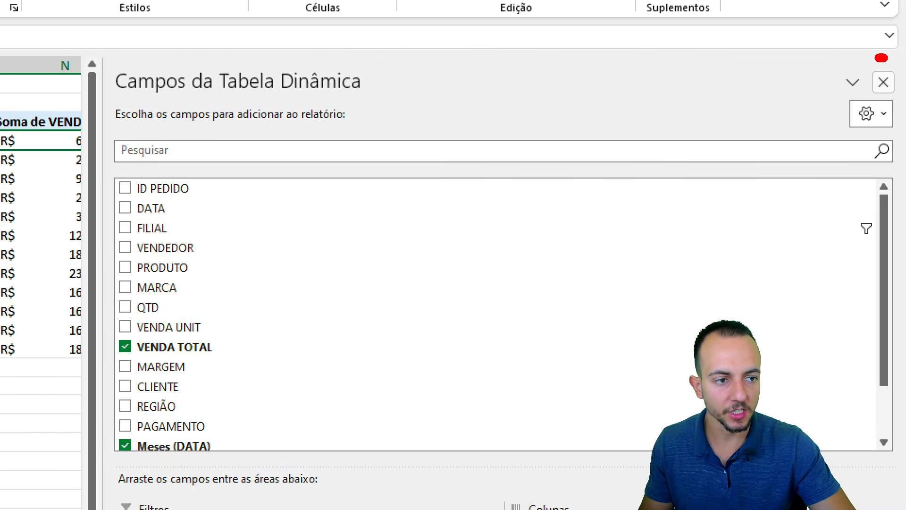
pyautogui.click(883, 82)
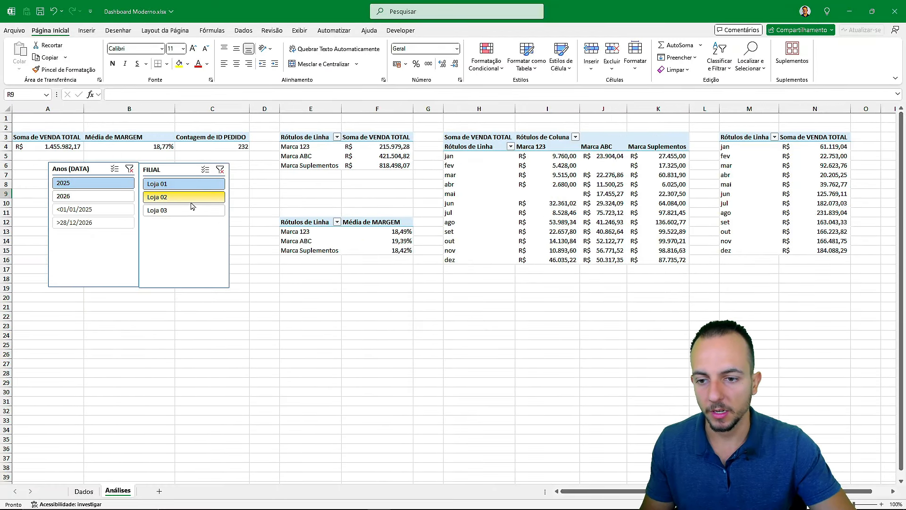
# - Try combinations of year and branch in both slicers to check all pivot tables, finishing on 2025 and Loja 01
pyautogui.click(169, 210)
pyautogui.click(117, 195)
pyautogui.click(181, 196)
pyautogui.click(182, 184)
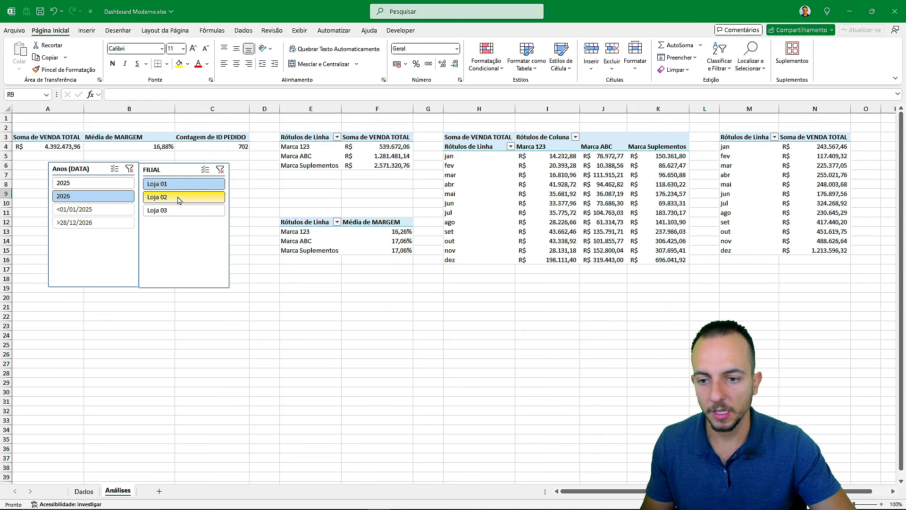
pyautogui.click(179, 197)
pyautogui.click(178, 211)
pyautogui.click(186, 197)
pyautogui.click(200, 184)
pyautogui.click(93, 183)
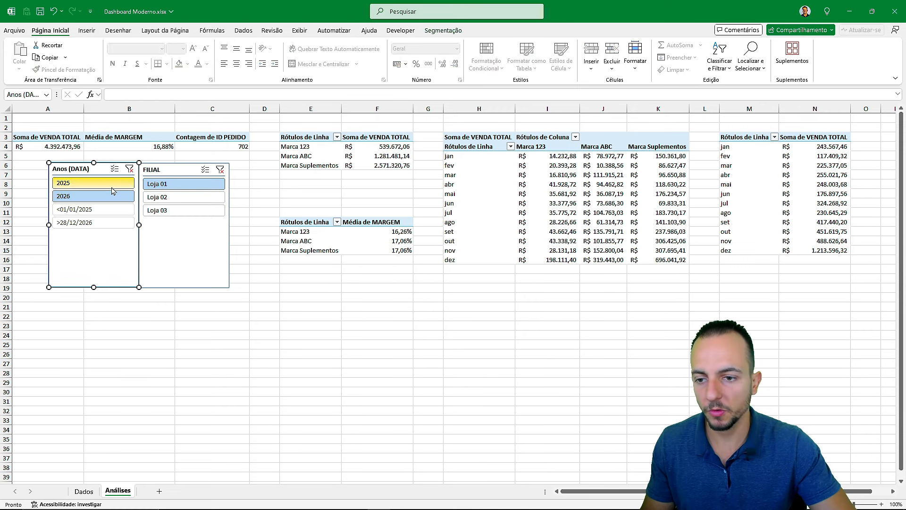
pyautogui.click(168, 197)
pyautogui.click(186, 183)
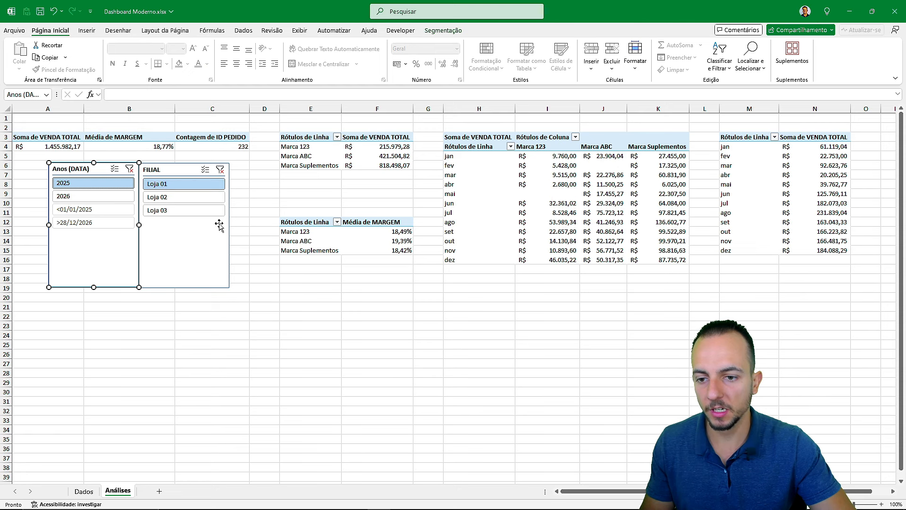
pyautogui.press('Escape')
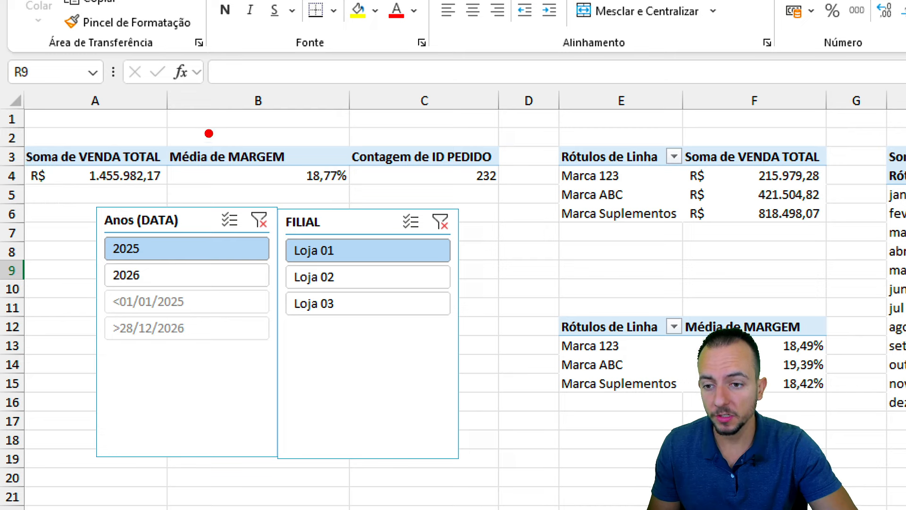
# - Examine the Soma de VENDA TOTAL, Média de MARGEM and Contagem de ID PEDIDO values in the first pivot table
pyautogui.moveTo(208, 133)
pyautogui.mouseDown()
pyautogui.moveTo(56, 207)
pyautogui.moveTo(500, 144)
pyautogui.moveTo(175, 132)
pyautogui.mouseUp()
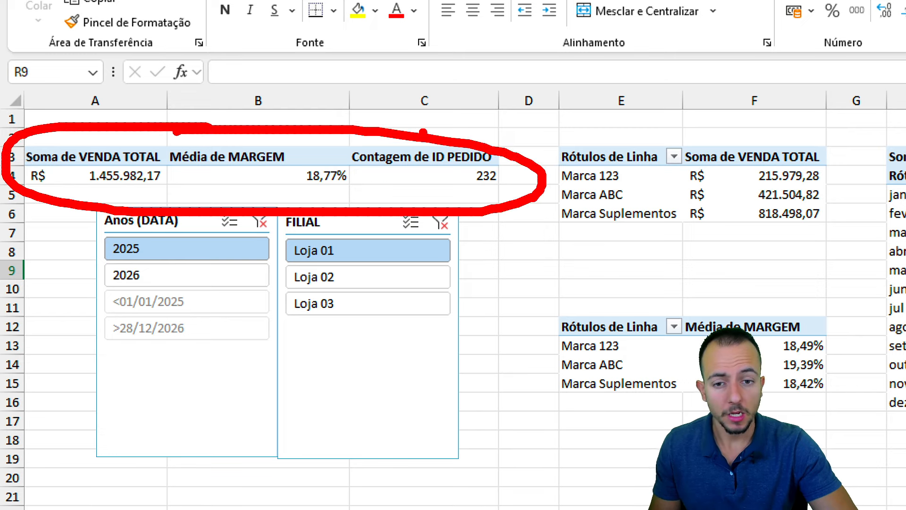
pyautogui.moveTo(431, 130); pyautogui.dragTo(532, 69)
pyautogui.moveTo(489, 136); pyautogui.dragTo(524, 123)
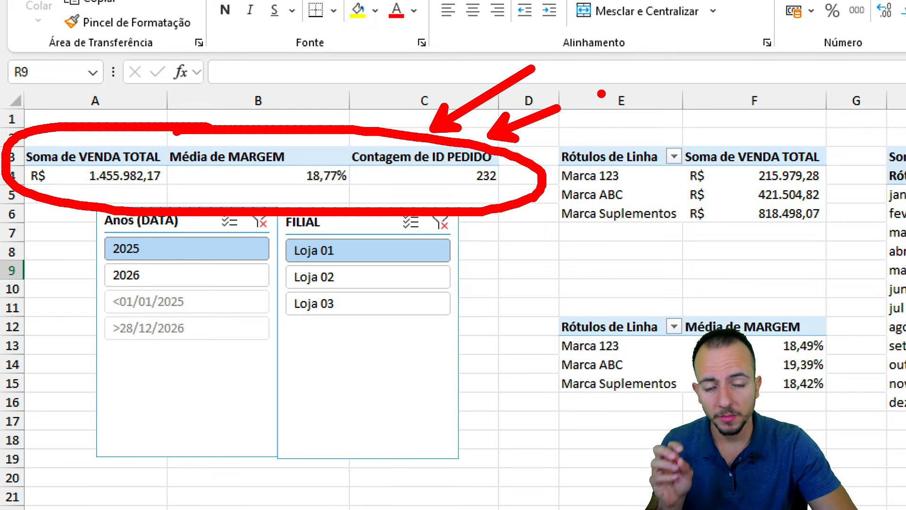
pyautogui.hotkey('ctrl', 'z')
pyautogui.hotkey('ctrl', 'z')
pyautogui.hotkey('ctrl', 'z')
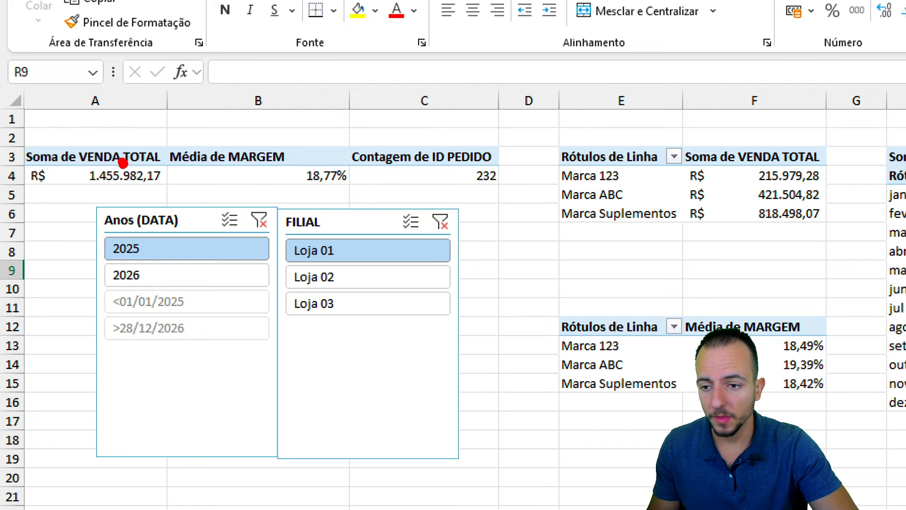
pyautogui.moveTo(93, 185)
pyautogui.mouseDown()
pyautogui.moveTo(154, 166)
pyautogui.moveTo(155, 135)
pyautogui.mouseUp()
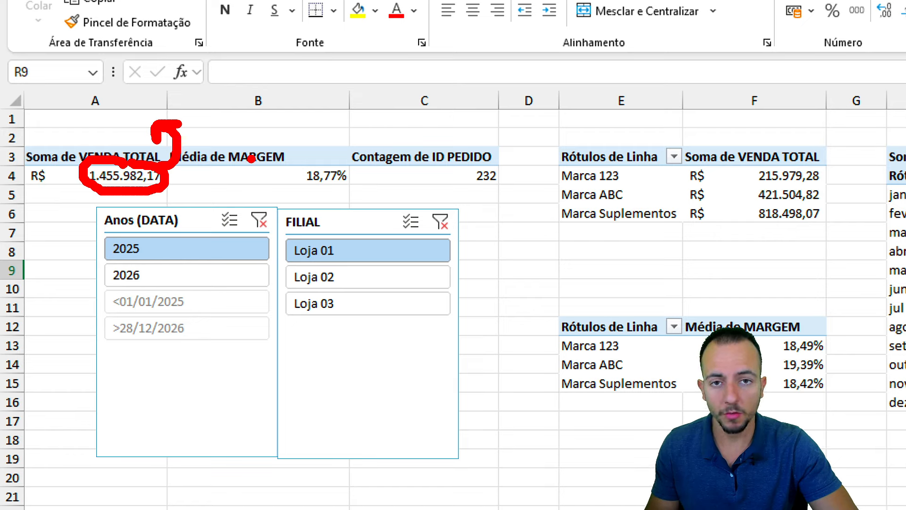
pyautogui.press('Escape')
# - Enter the formula =A4 in cell A1 to link it to the pivot table's Soma de VENDA TOTAL
pyautogui.click(125, 114)
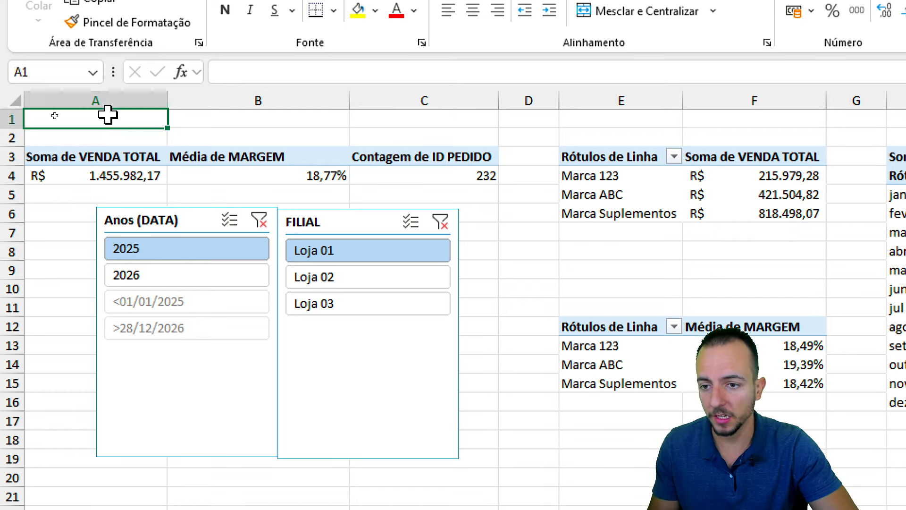
pyautogui.write('=')
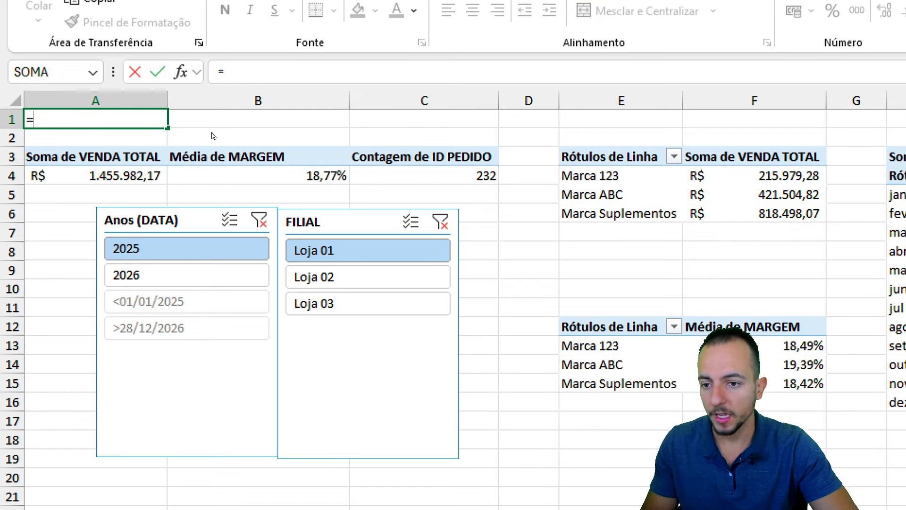
pyautogui.moveTo(141, 164)
pyautogui.mouseDown()
pyautogui.moveTo(70, 185)
pyautogui.moveTo(176, 179)
pyautogui.mouseUp()
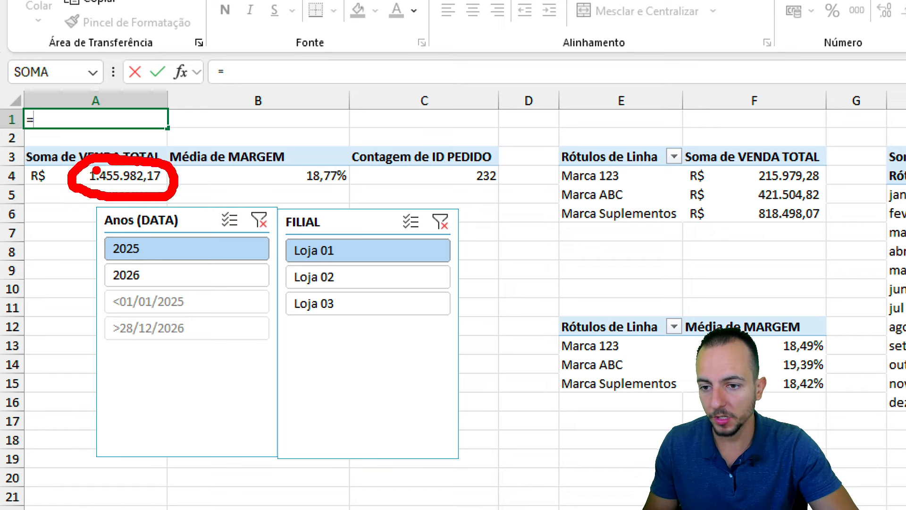
pyautogui.moveTo(119, 150); pyautogui.dragTo(119, 109)
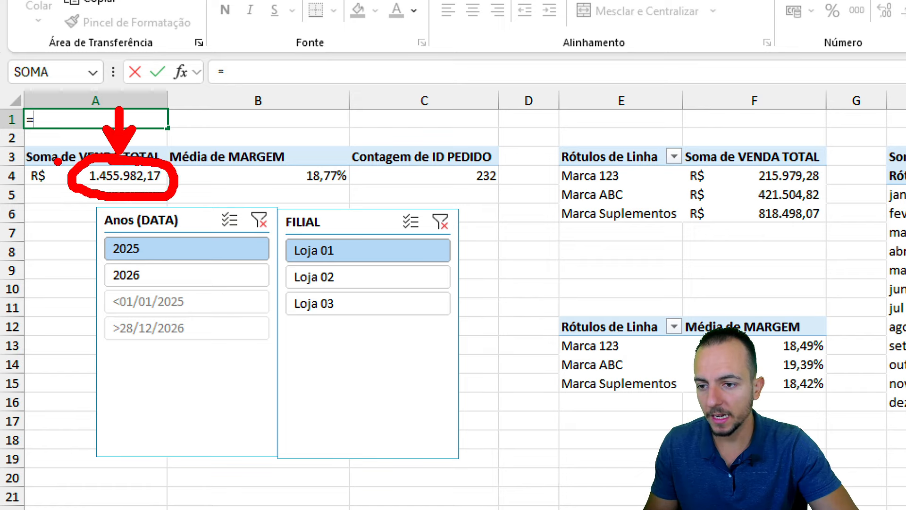
pyautogui.moveTo(57, 179); pyautogui.dragTo(27, 177)
pyautogui.write('a5')
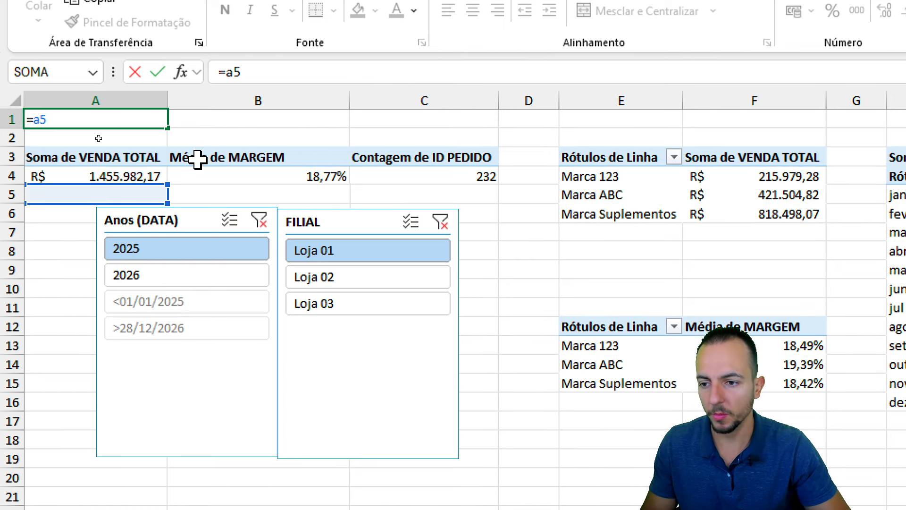
pyautogui.press('BackSpace')
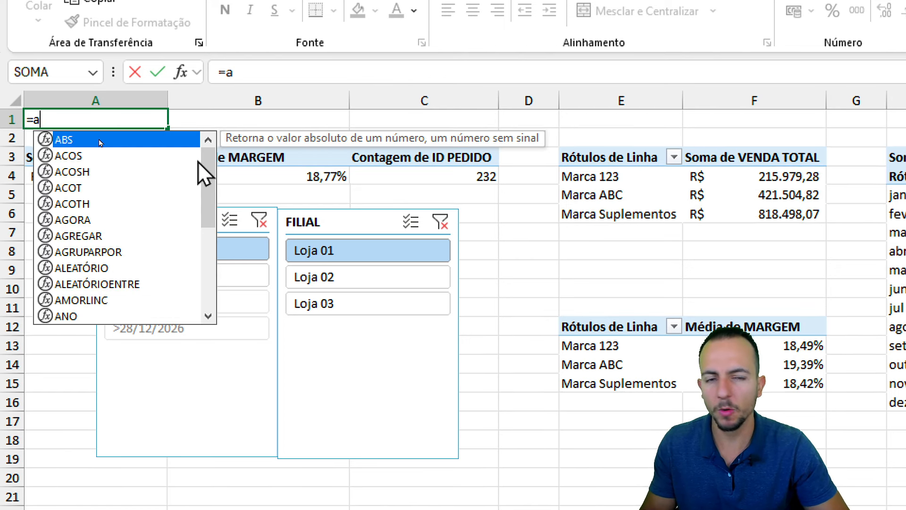
pyautogui.write('4')
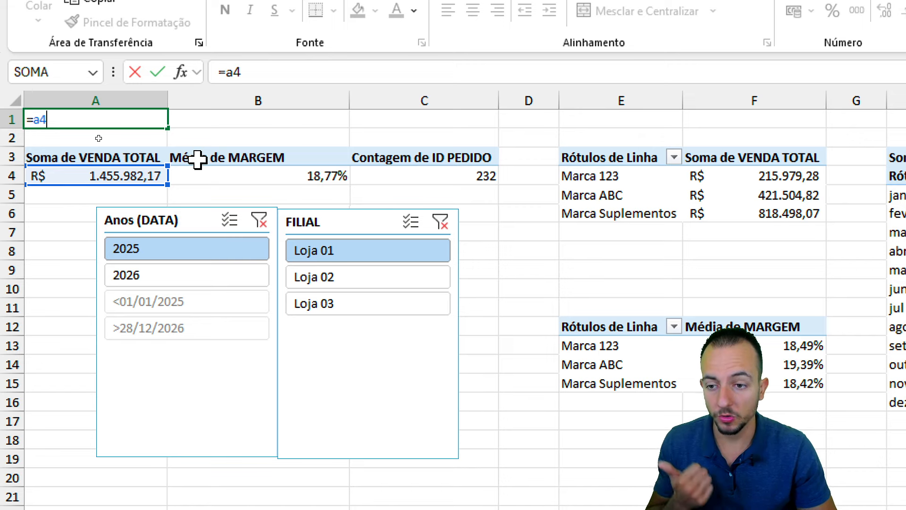
pyautogui.press('Return')
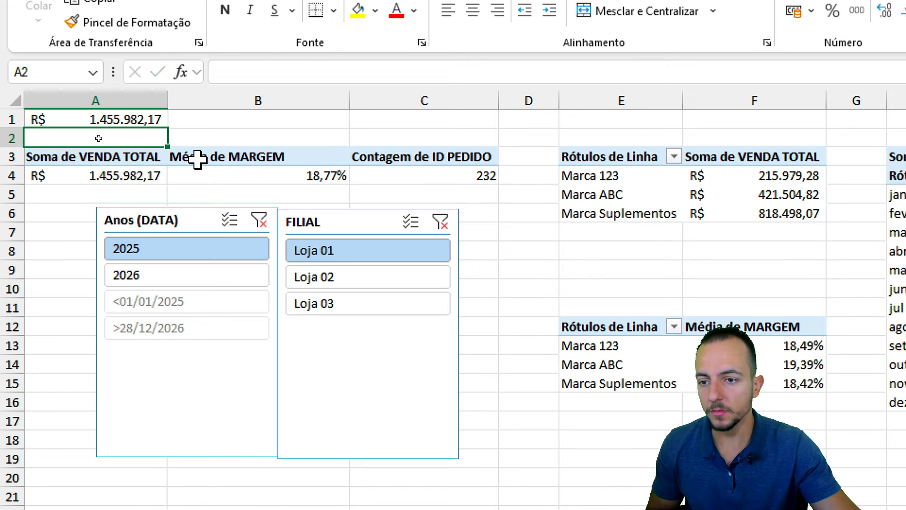
# - Fill the linking formula in A1 across to B1 and C1
pyautogui.click(165, 118)
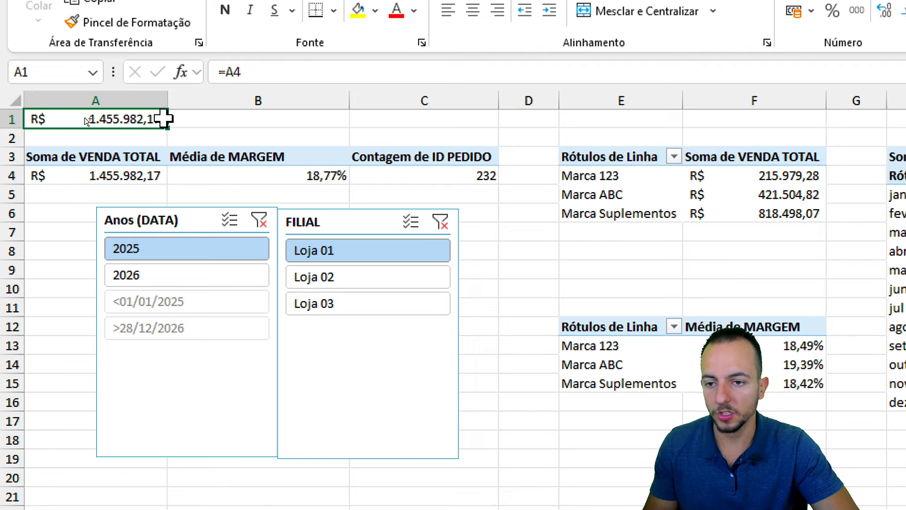
pyautogui.moveTo(180, 121)
pyautogui.mouseDown()
pyautogui.moveTo(157, 122)
pyautogui.moveTo(238, 141)
pyautogui.mouseUp()
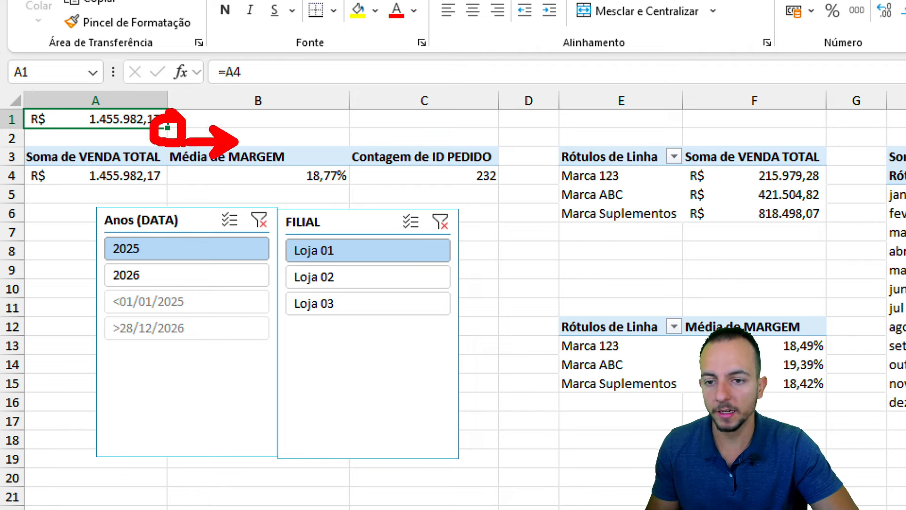
pyautogui.moveTo(168, 127)
pyautogui.mouseDown()
pyautogui.moveTo(299, 117)
pyautogui.moveTo(465, 126)
pyautogui.mouseUp()
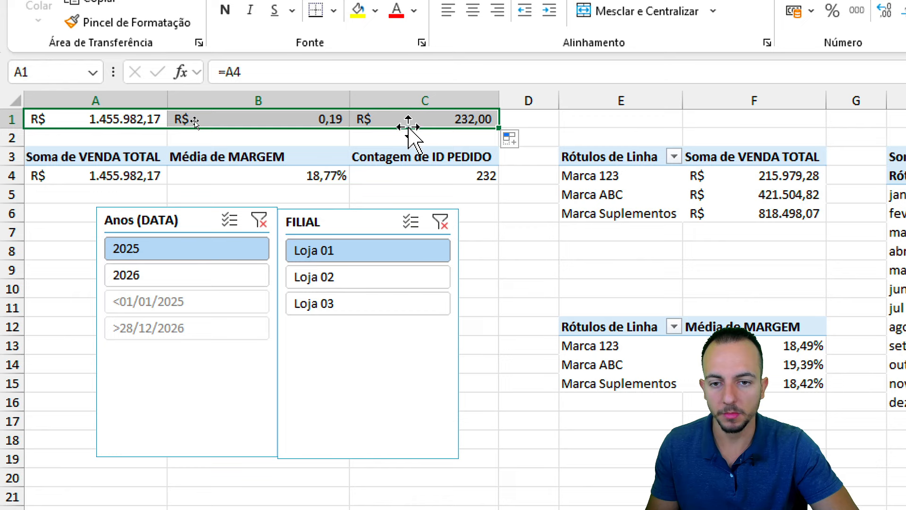
# - Set the number format of cell C1, the linked order count, to Geral
pyautogui.click(270, 118)
pyautogui.click(384, 116)
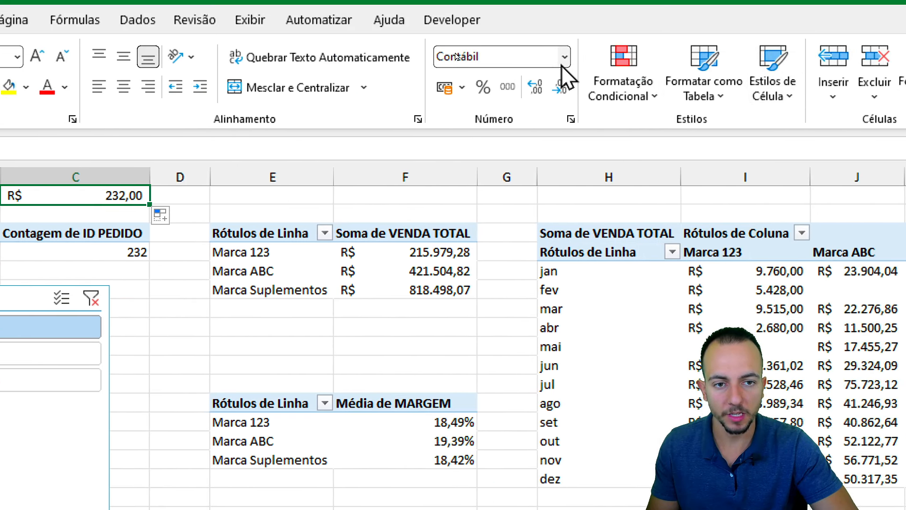
pyautogui.click(562, 57)
pyautogui.click(523, 97)
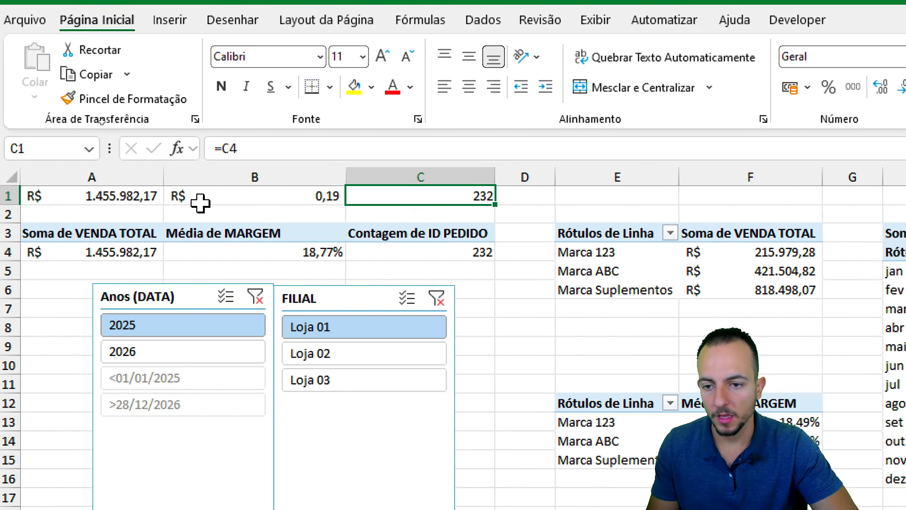
# - Format cell B1, the linked average margin, as a percentage with two decimal places
pyautogui.click(240, 191)
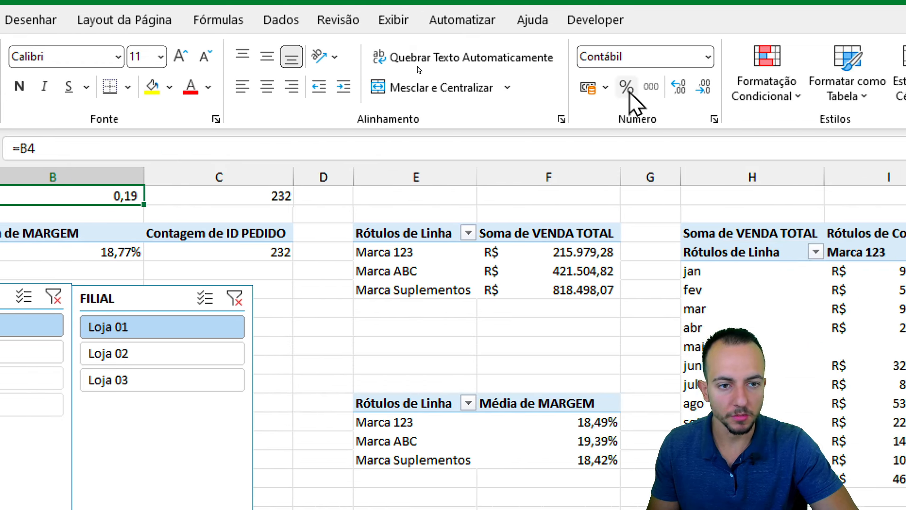
pyautogui.click(828, 86)
pyautogui.click(678, 86)
pyautogui.click(678, 86)
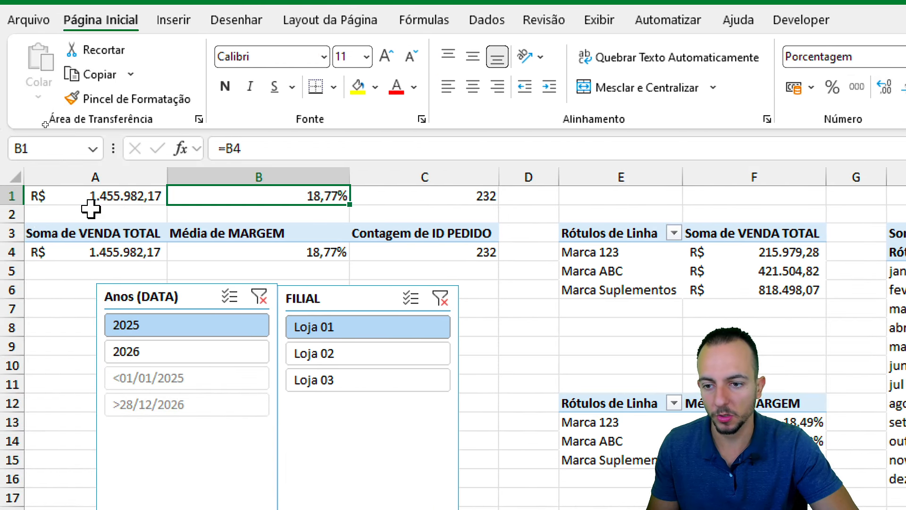
pyautogui.click(112, 199)
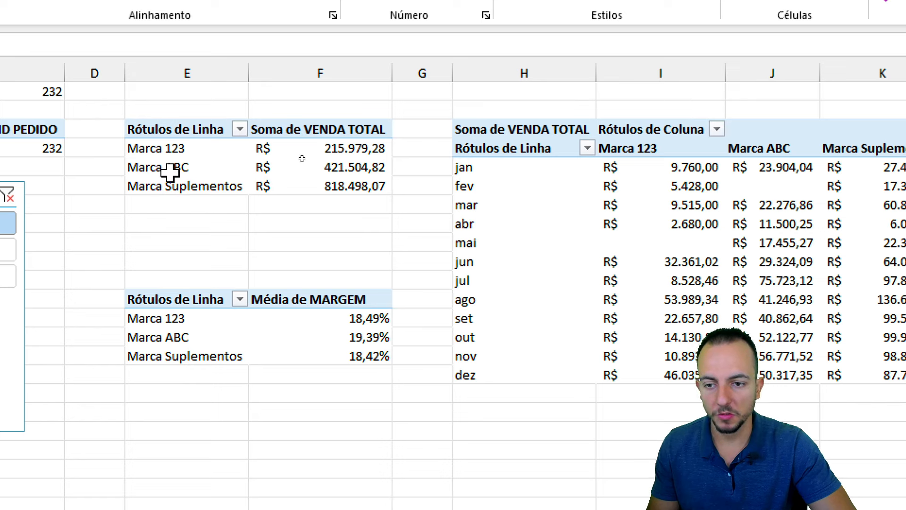
# - Insert a doughnut chart from the Soma de VENDA TOTAL by brand pivot table and place it below the Média de MARGEM pivot table
pyautogui.click(171, 173)
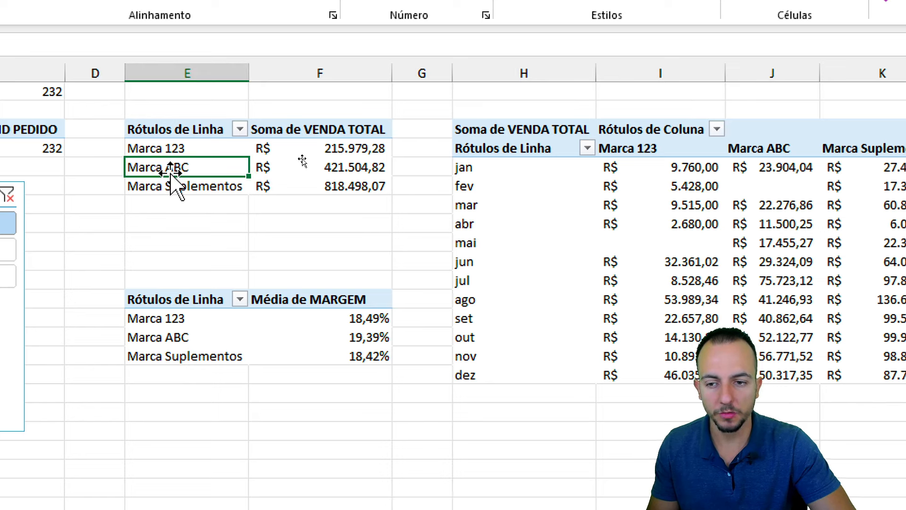
pyautogui.click(282, 169)
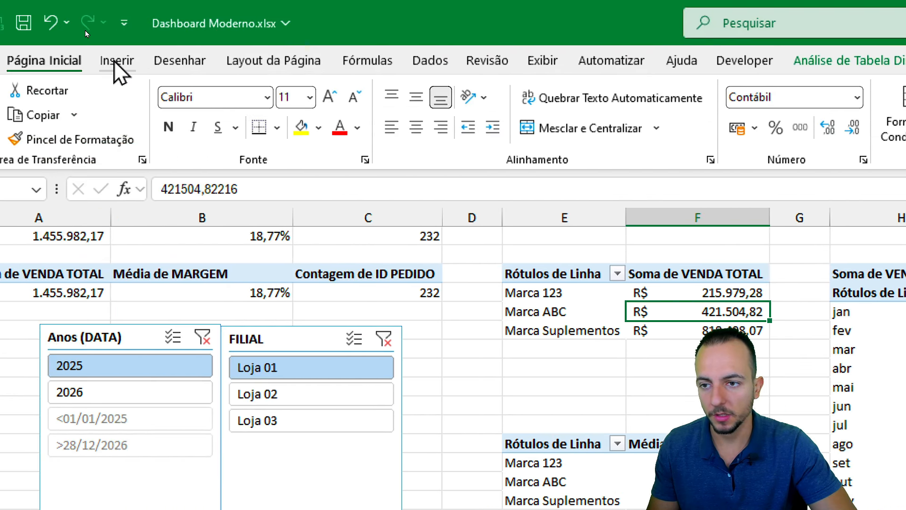
pyautogui.click(122, 60)
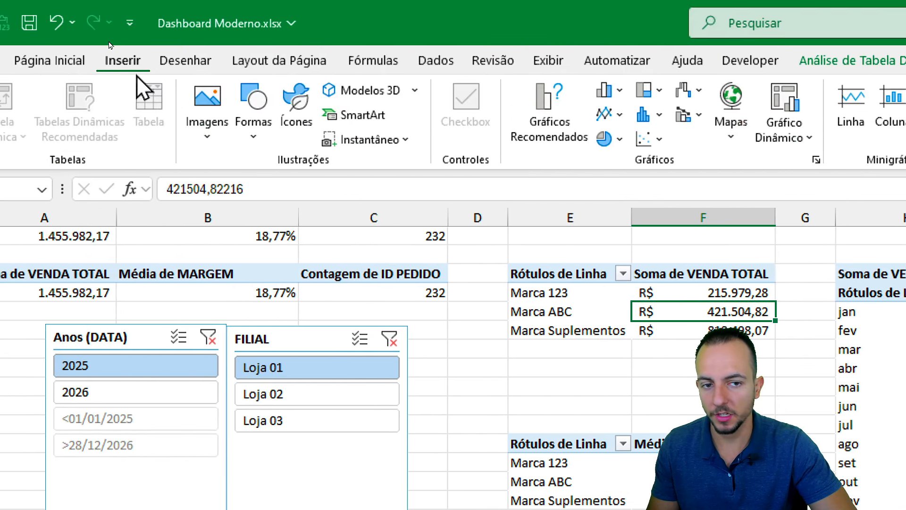
pyautogui.click(604, 138)
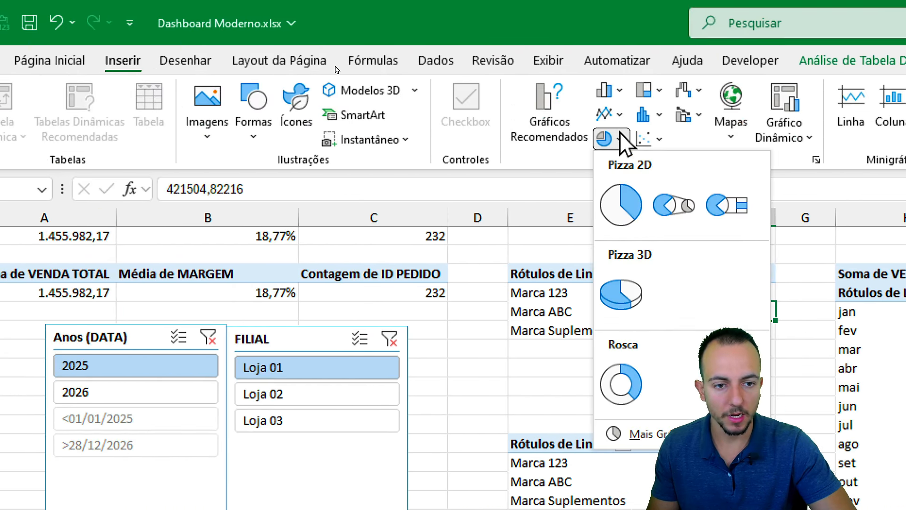
pyautogui.click(625, 377)
pyautogui.moveTo(541, 192); pyautogui.dragTo(350, 241)
# - Change the title of the VENDA TOTAL doughnut chart to "Faturamento Total por Marca"
pyautogui.click(329, 276)
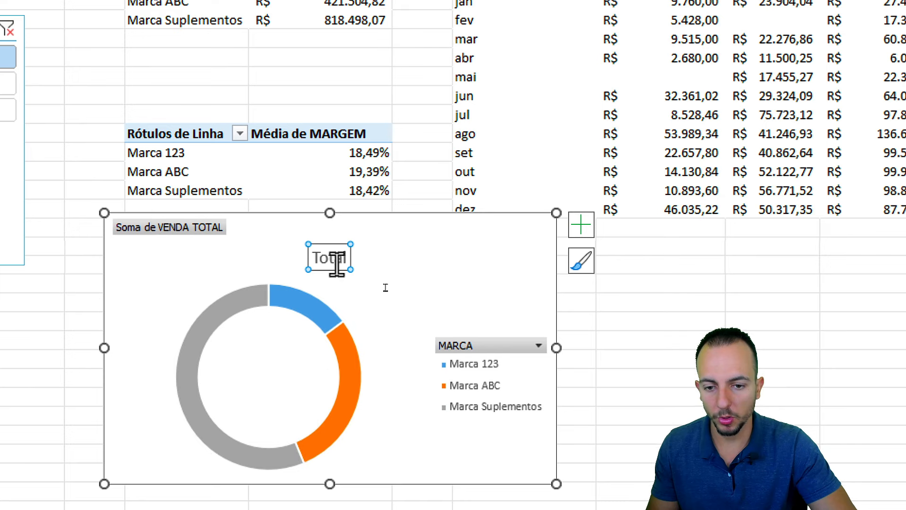
pyautogui.hotkey('ctrl', 't')
pyautogui.write('F')
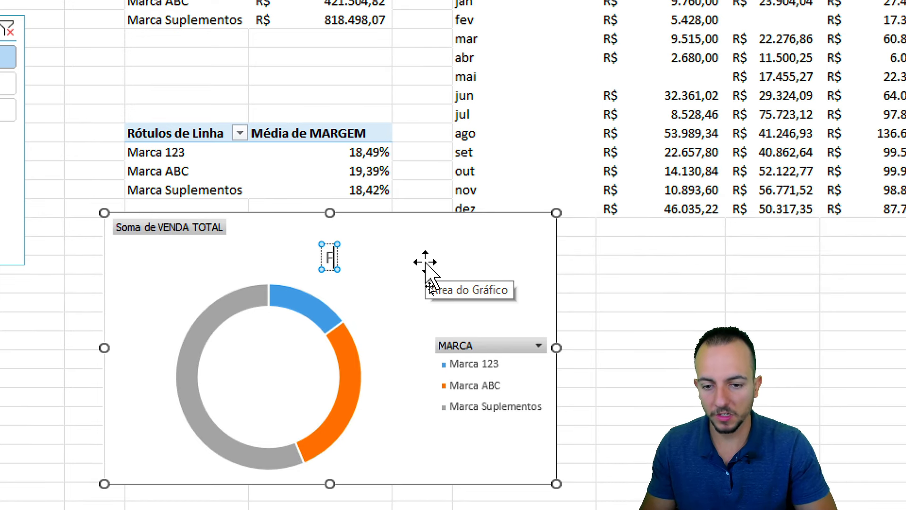
pyautogui.write('aturamento')
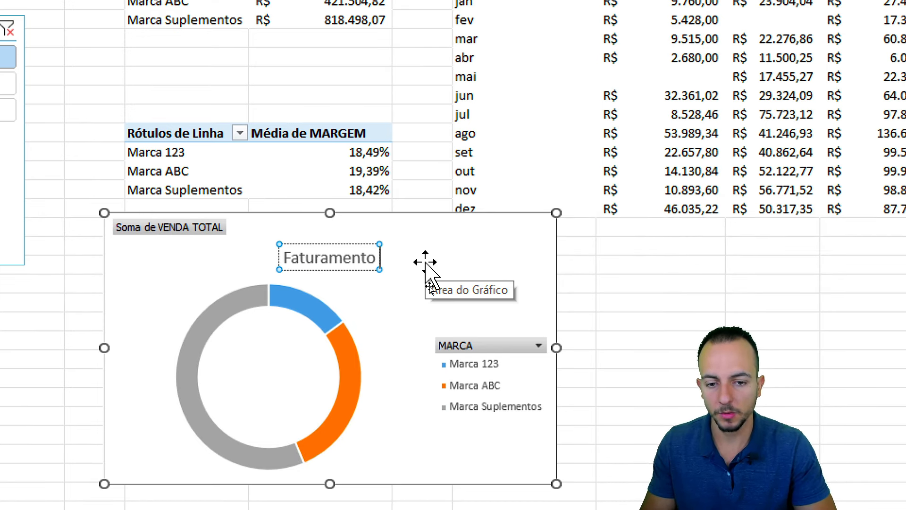
pyautogui.write(' Total por Marca')
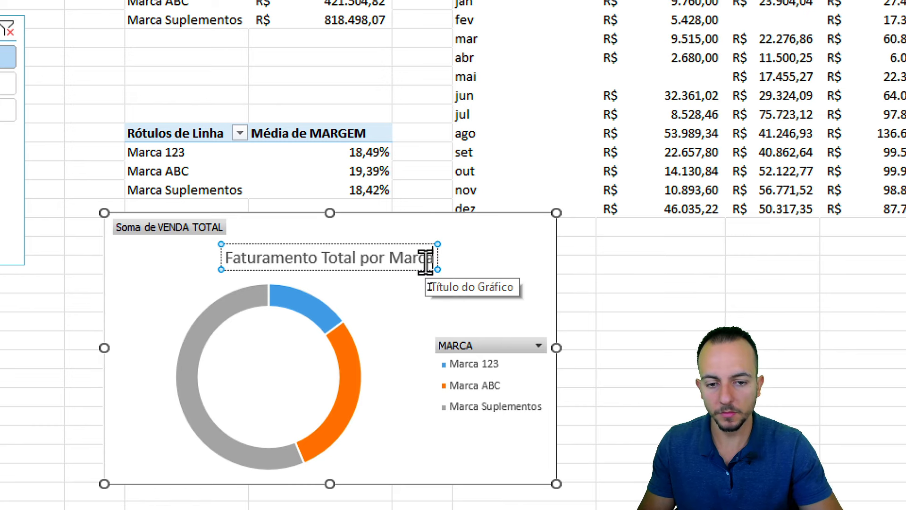
pyautogui.click(645, 278)
# - Insert a doughnut chart from the Média de MARGEM pivot table and move it over the lower part of the first chart
pyautogui.click(370, 171)
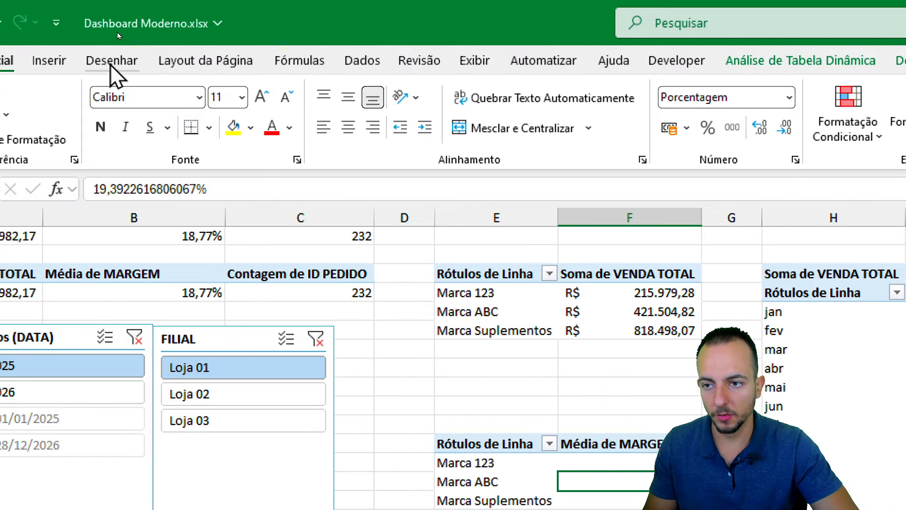
pyautogui.click(97, 61)
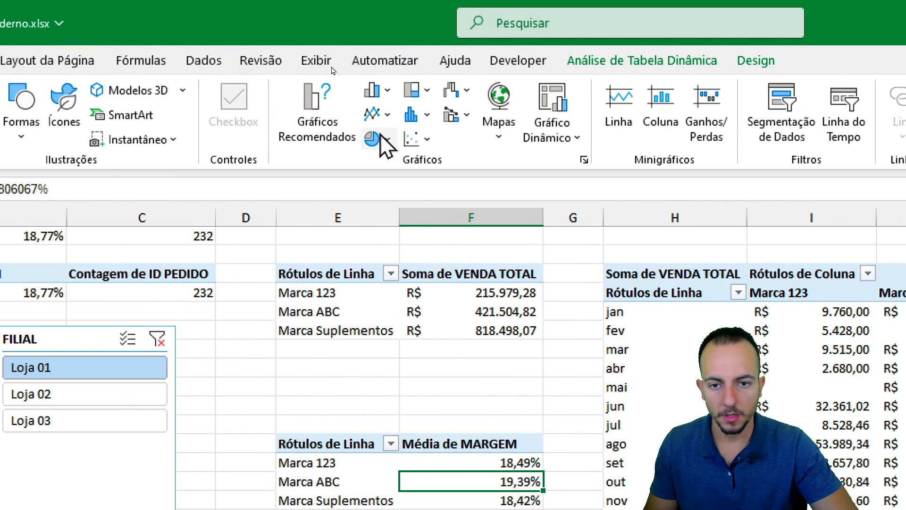
pyautogui.click(584, 138)
pyautogui.click(381, 389)
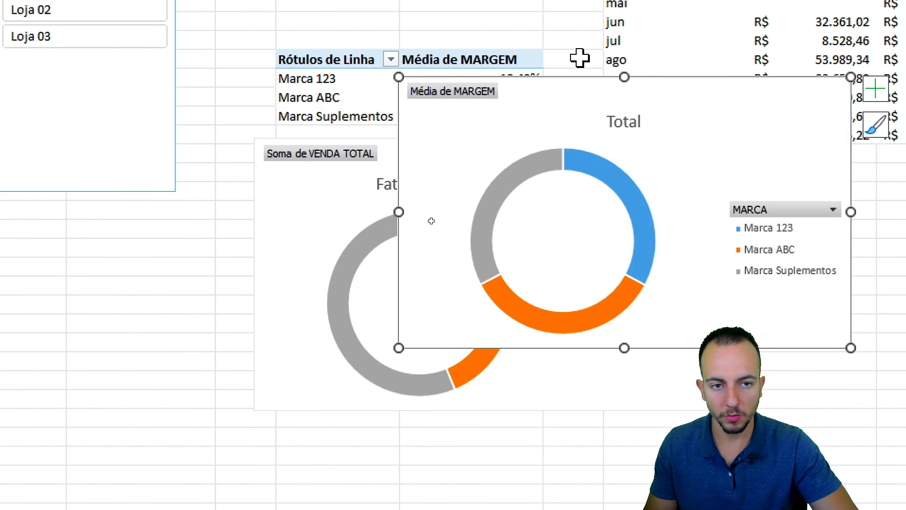
pyautogui.moveTo(573, 91); pyautogui.dragTo(362, 280)
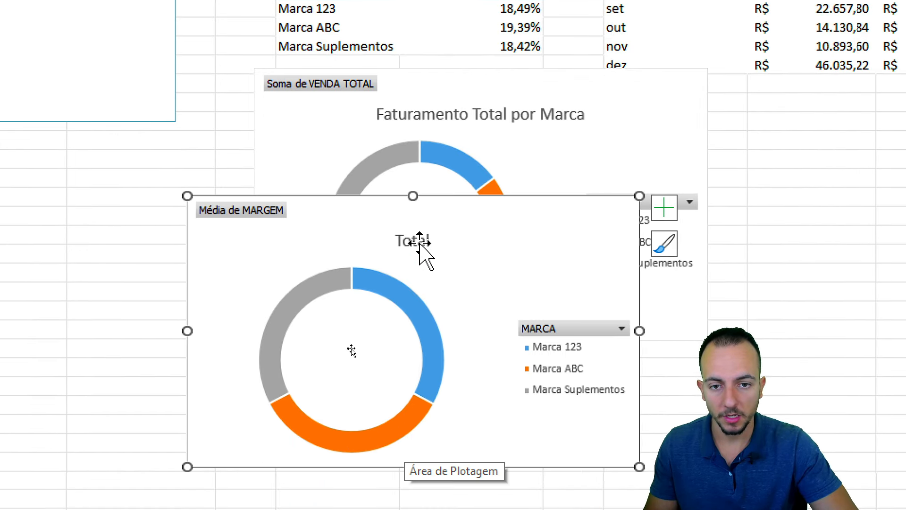
# - Change the title of the Média de MARGEM doughnut chart to "Margem Média por Marca"
pyautogui.click(420, 244)
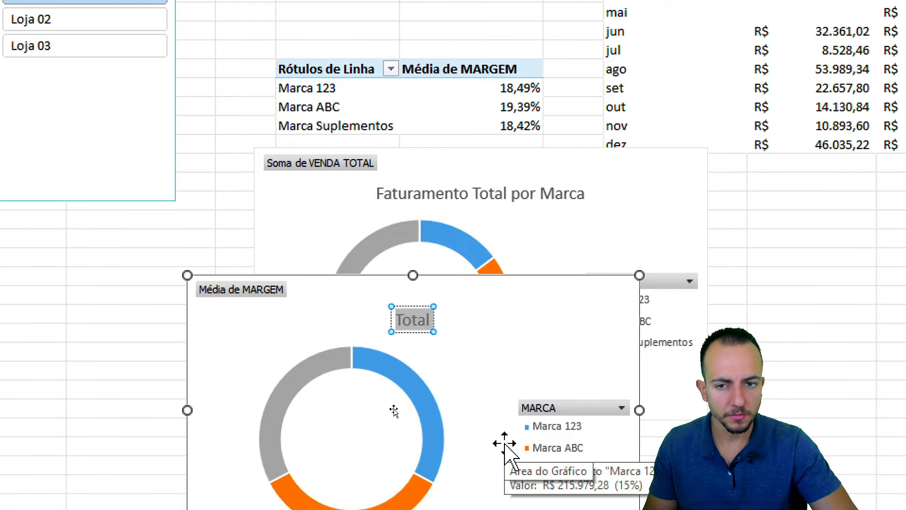
pyautogui.write('Margem')
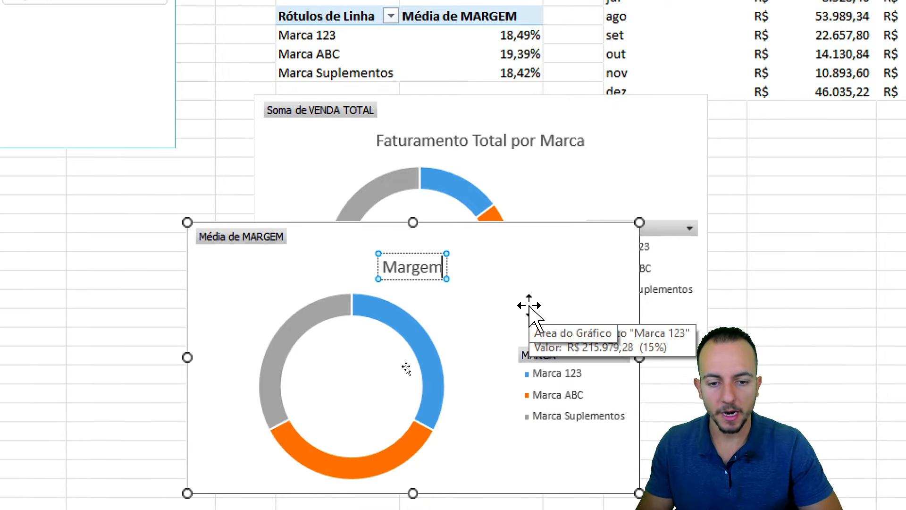
pyautogui.write(' Média por')
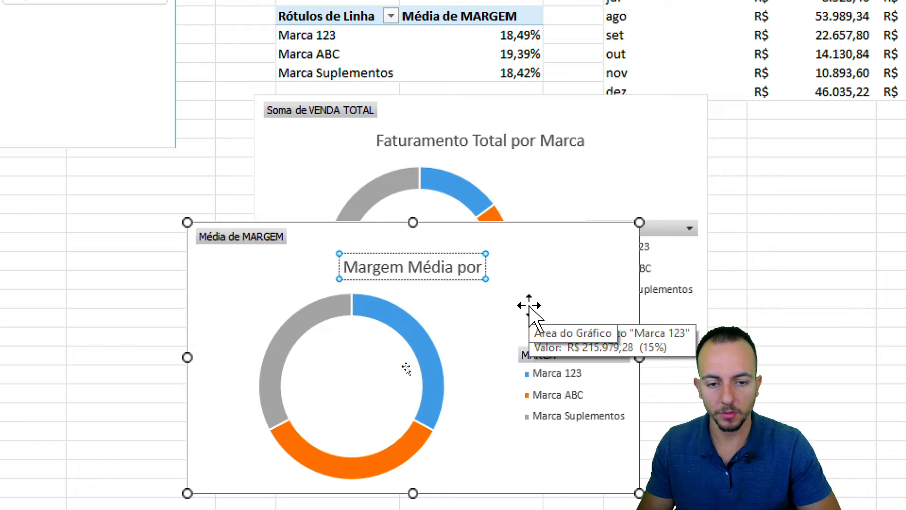
pyautogui.write(' Marca')
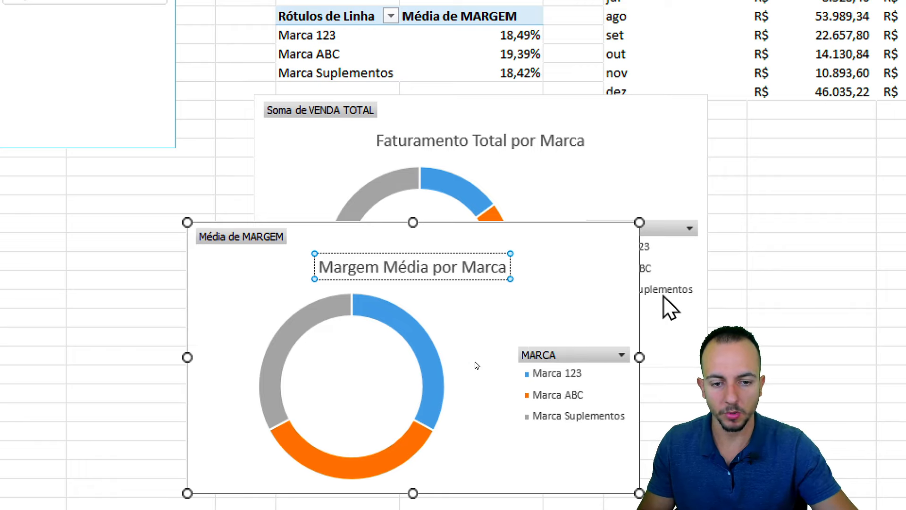
pyautogui.click(481, 392)
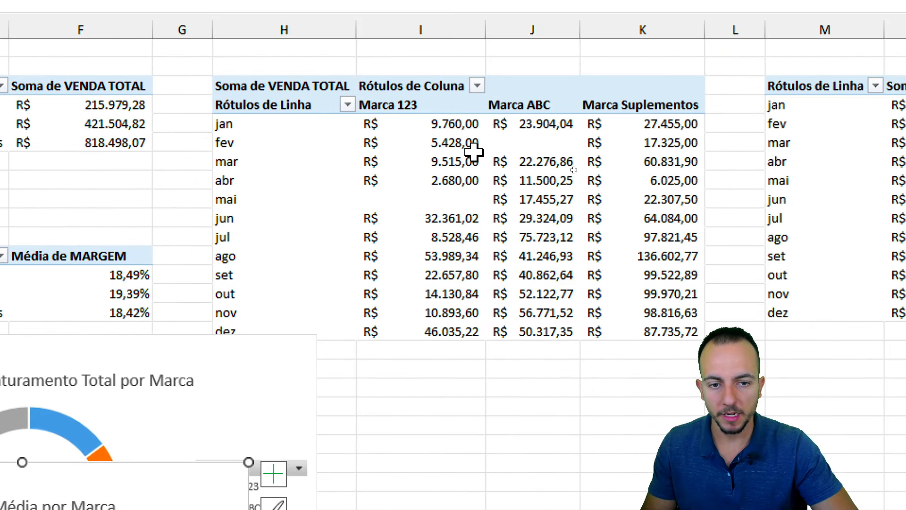
# - Insert a line chart from the monthly Soma de VENDA TOTAL by brand pivot table and place it over that table's lower rows
pyautogui.click(444, 163)
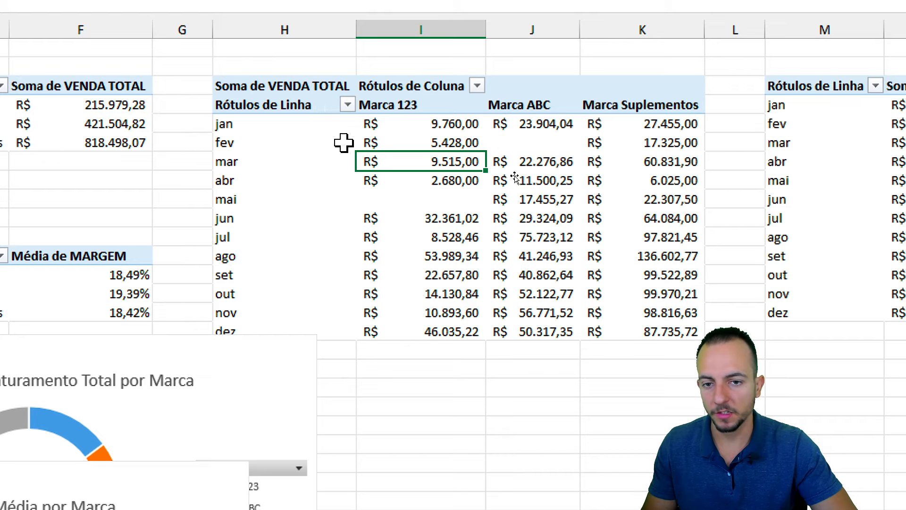
pyautogui.moveTo(266, 123); pyautogui.dragTo(259, 328)
pyautogui.moveTo(317, 271)
pyautogui.mouseDown()
pyautogui.moveTo(370, 196)
pyautogui.moveTo(454, 219)
pyautogui.moveTo(579, 170)
pyautogui.moveTo(656, 118)
pyautogui.mouseUp()
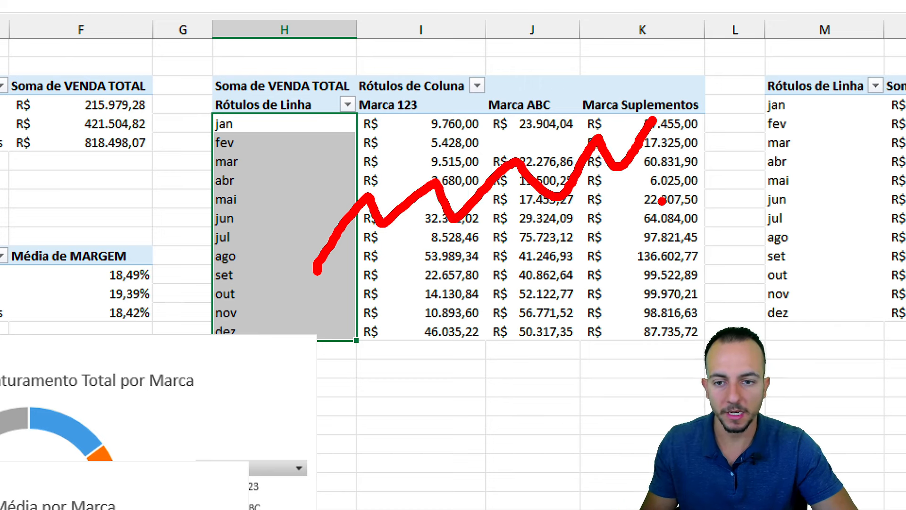
pyautogui.click(467, 198)
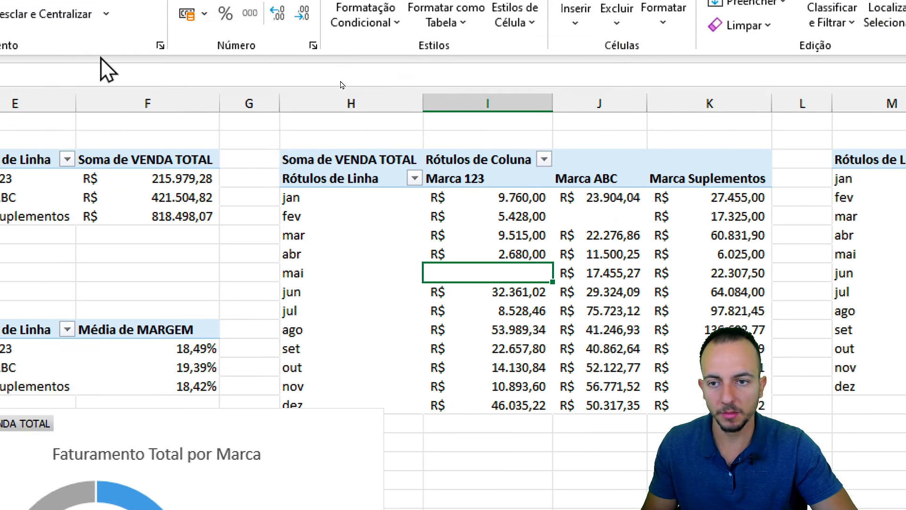
pyautogui.click(82, 62)
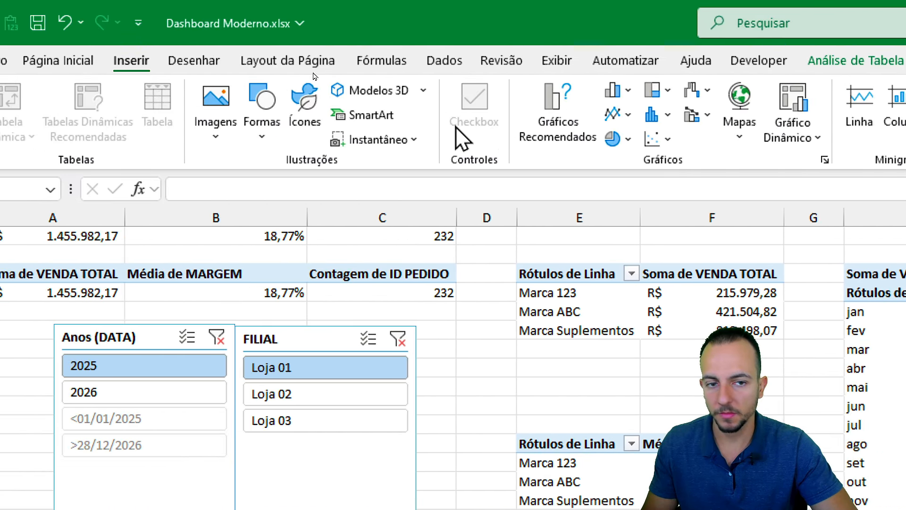
pyautogui.click(252, 180)
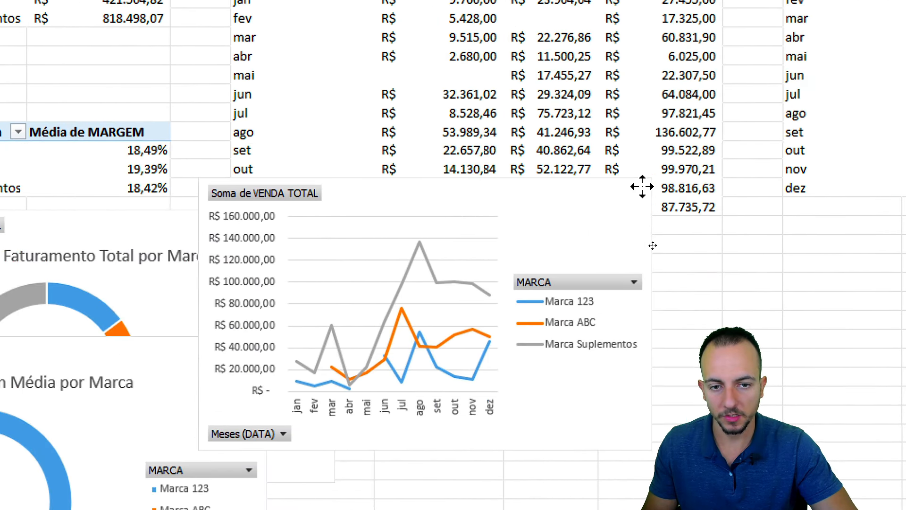
pyautogui.moveTo(642, 186); pyautogui.dragTo(675, 140)
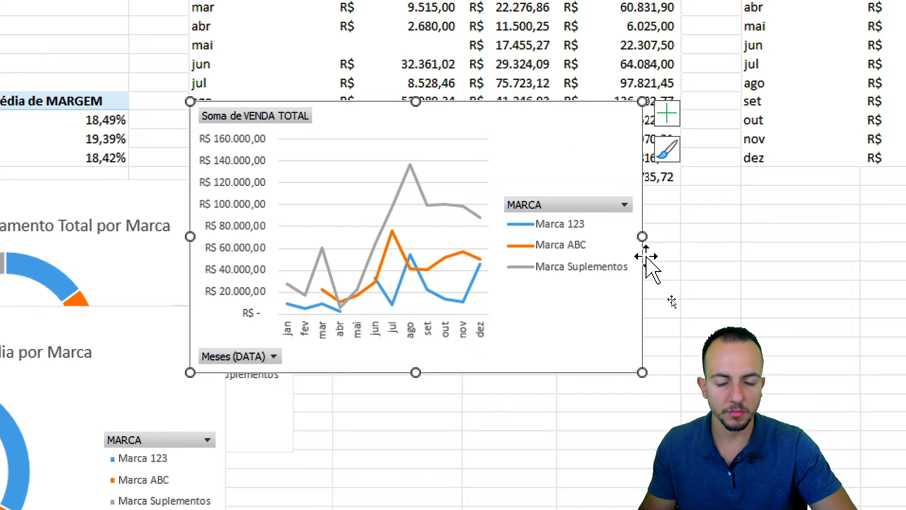
pyautogui.click(690, 252)
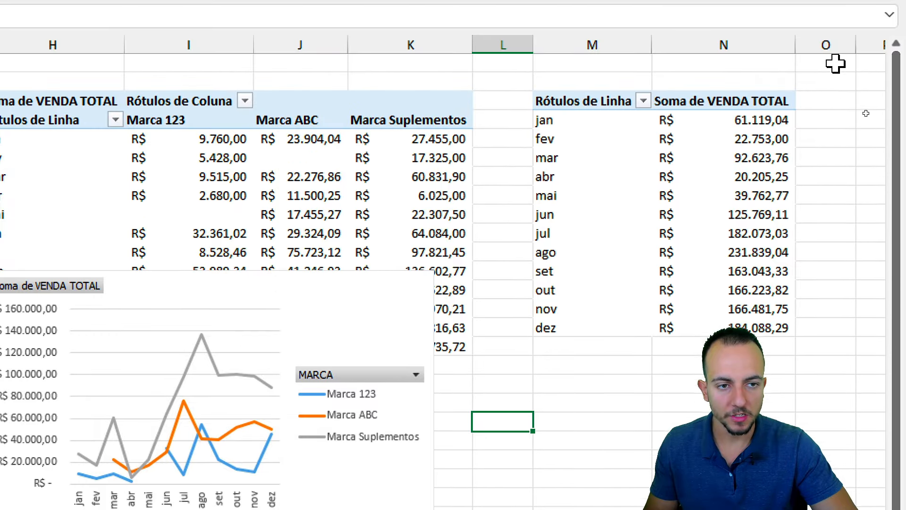
# - Insert a clustered column chart from the monthly Soma de VENDA TOTAL pivot table and move it beside the line chart
pyautogui.click(590, 140)
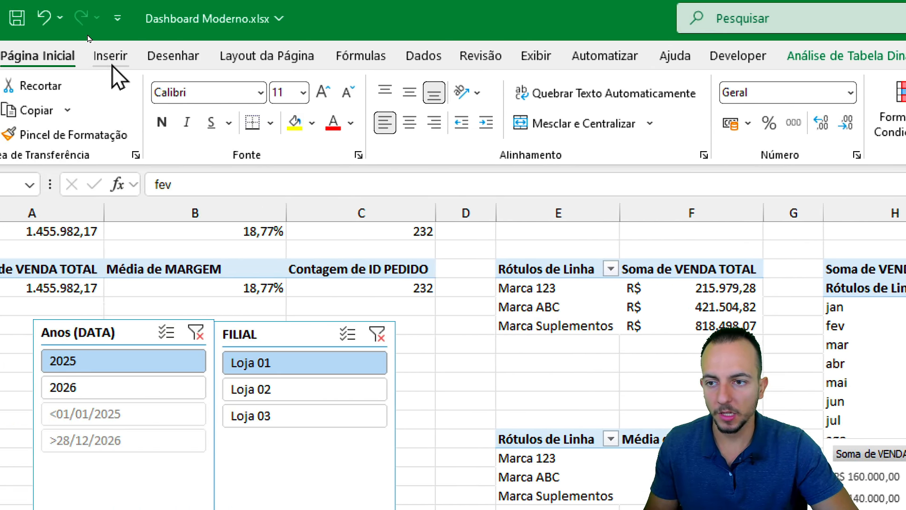
pyautogui.click(112, 58)
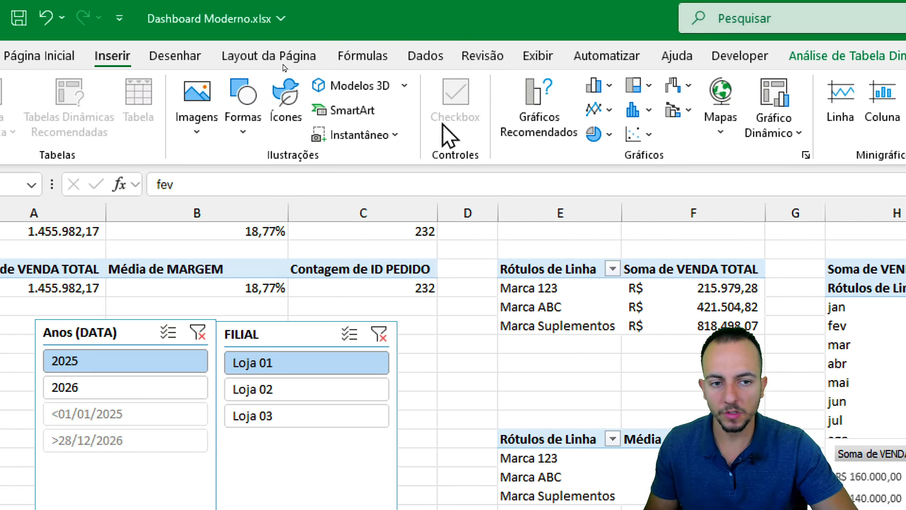
pyautogui.click(594, 86)
pyautogui.click(600, 142)
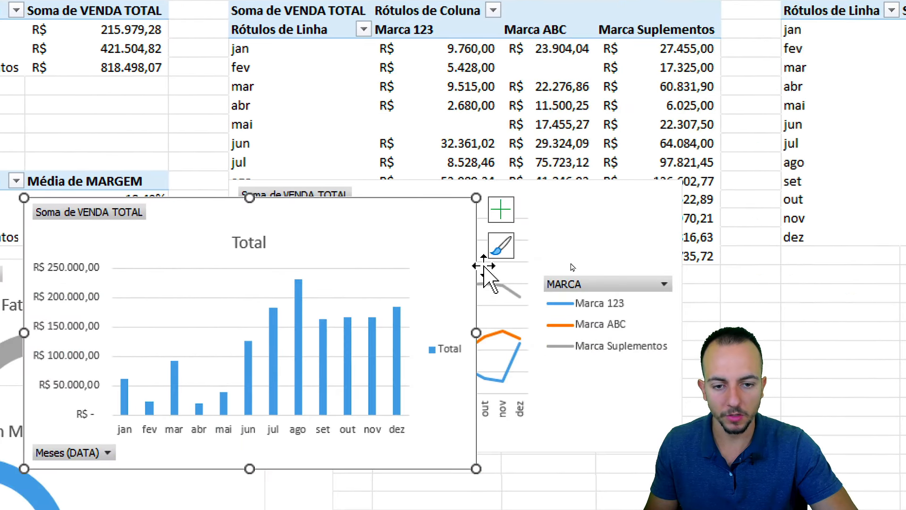
pyautogui.moveTo(484, 267); pyautogui.dragTo(843, 281)
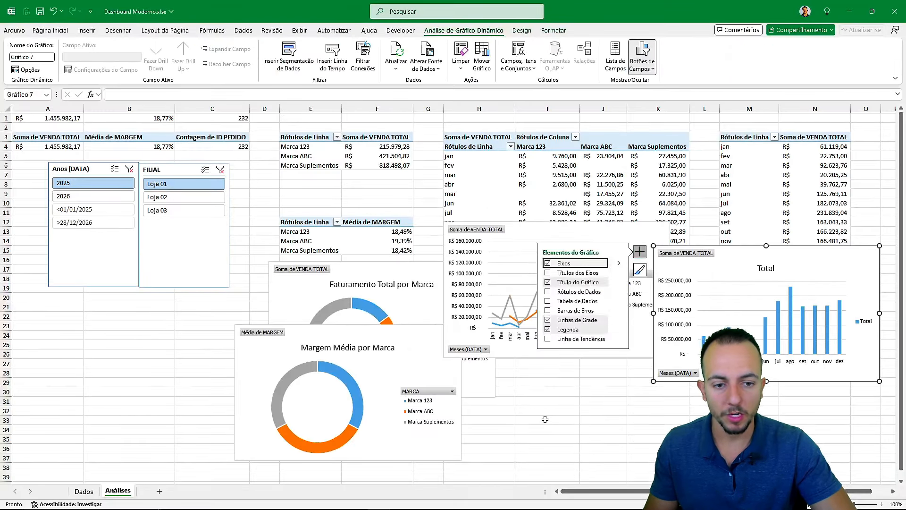
pyautogui.click(209, 367)
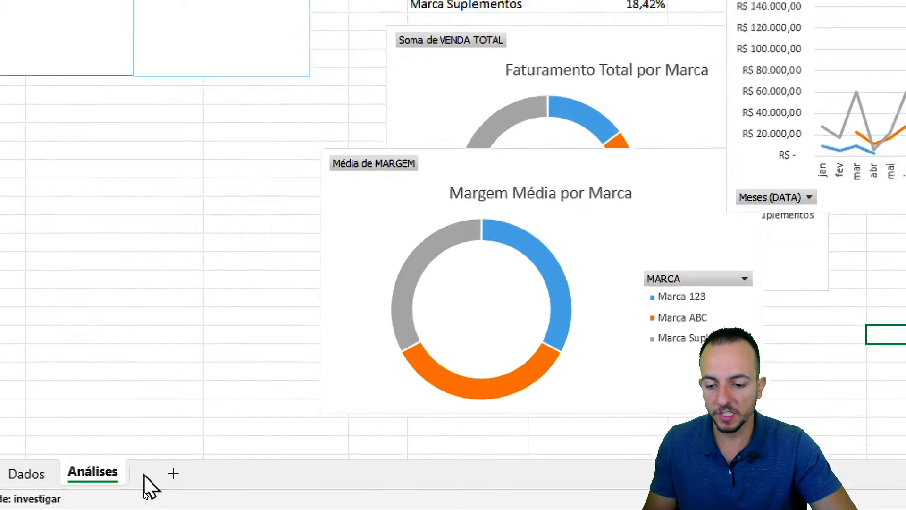
# - Add a new worksheet after Análises and rename it Dashboard
pyautogui.click(173, 473)
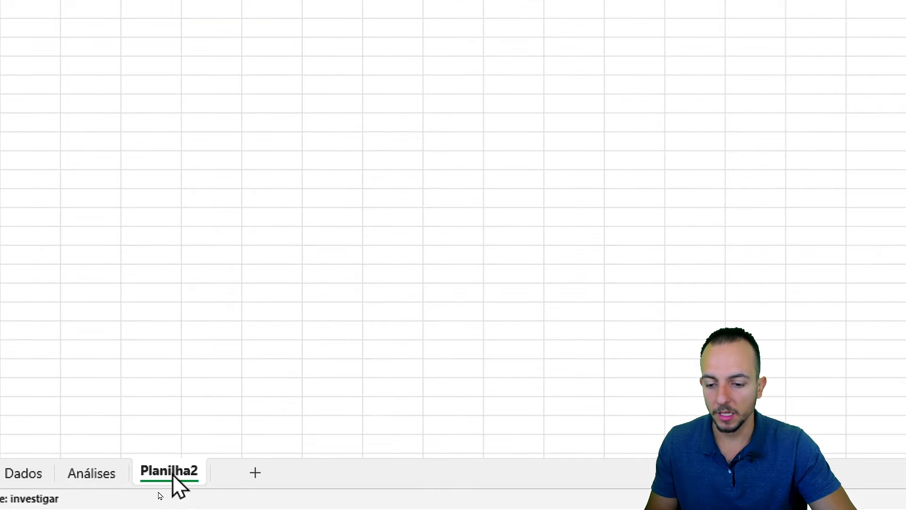
pyautogui.rightClick(178, 484)
pyautogui.click(294, 240)
pyautogui.write('D')
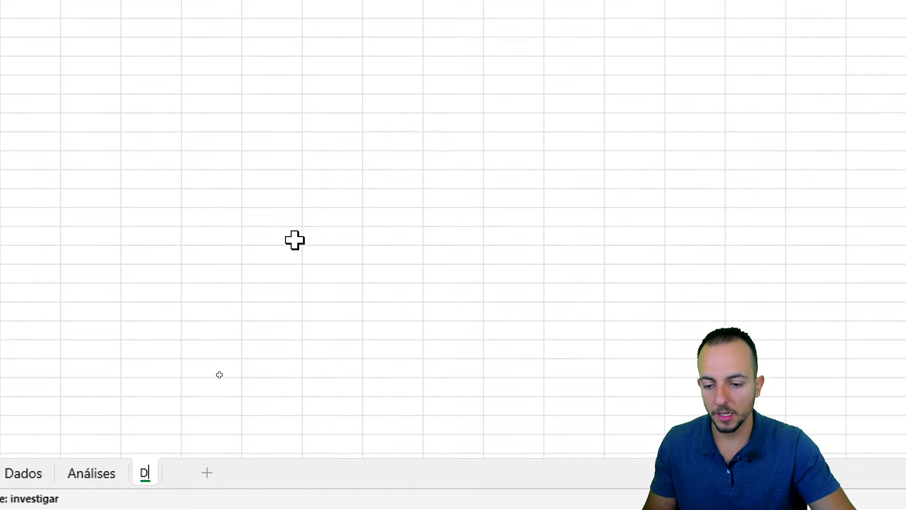
pyautogui.write('ashboard')
pyautogui.press('Return')
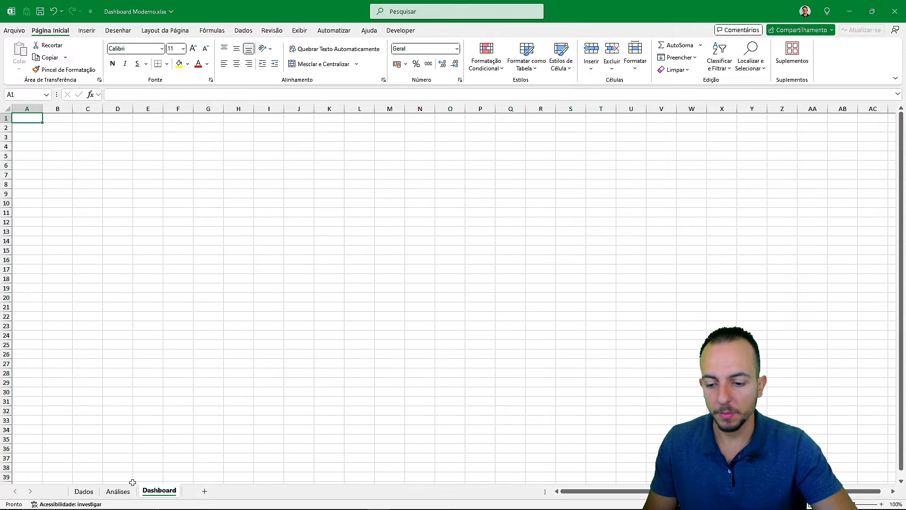
# - Cut the Anos (DATA) and FILIAL slicers together with all four pivot charts from the Análises sheet
pyautogui.click(118, 491)
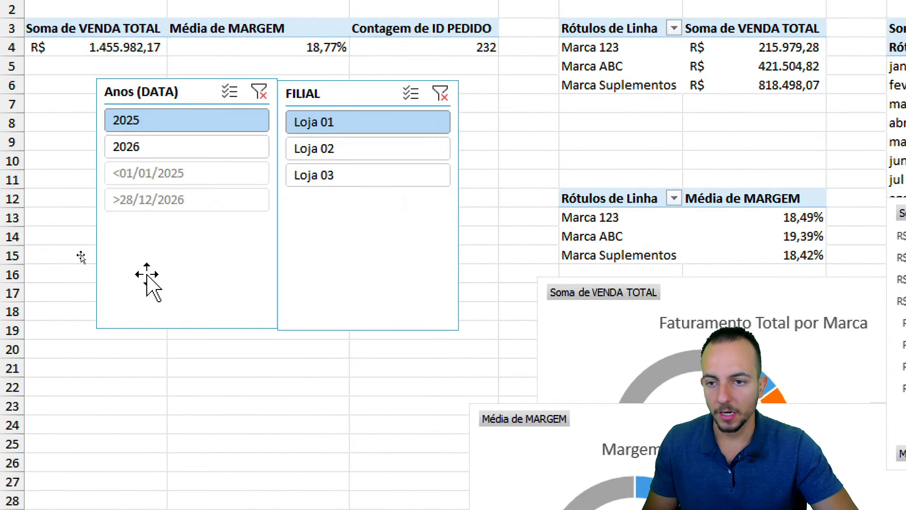
pyautogui.click(83, 257)
pyautogui.click(349, 272)
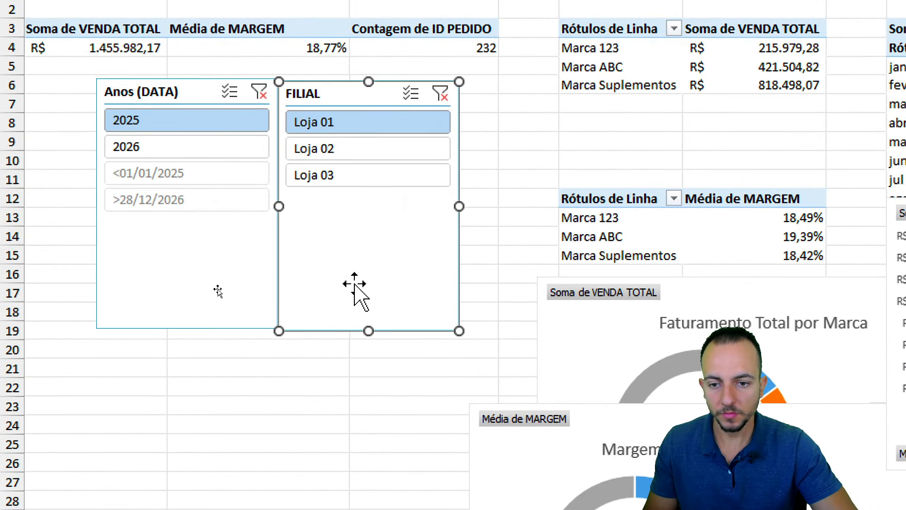
pyautogui.click(552, 331)
pyautogui.click(404, 313)
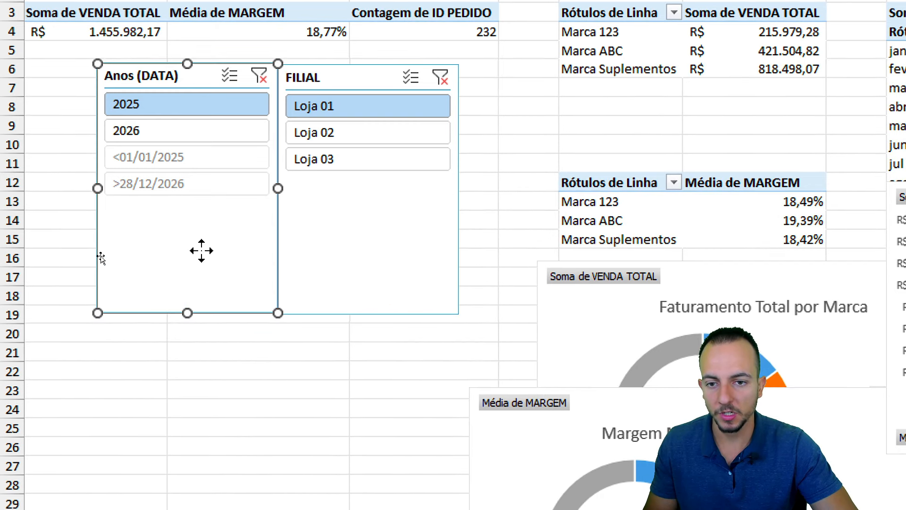
pyautogui.click(197, 246)
pyautogui.click(342, 277)
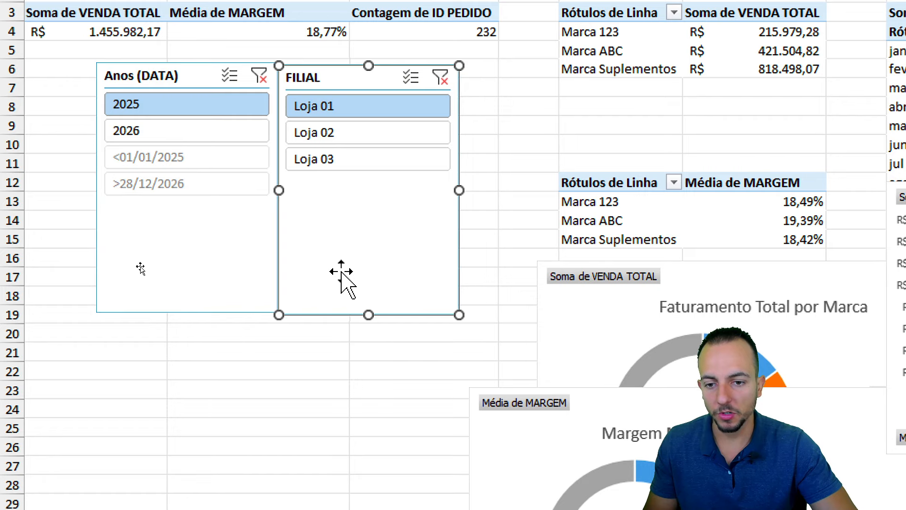
pyautogui.click(257, 277)
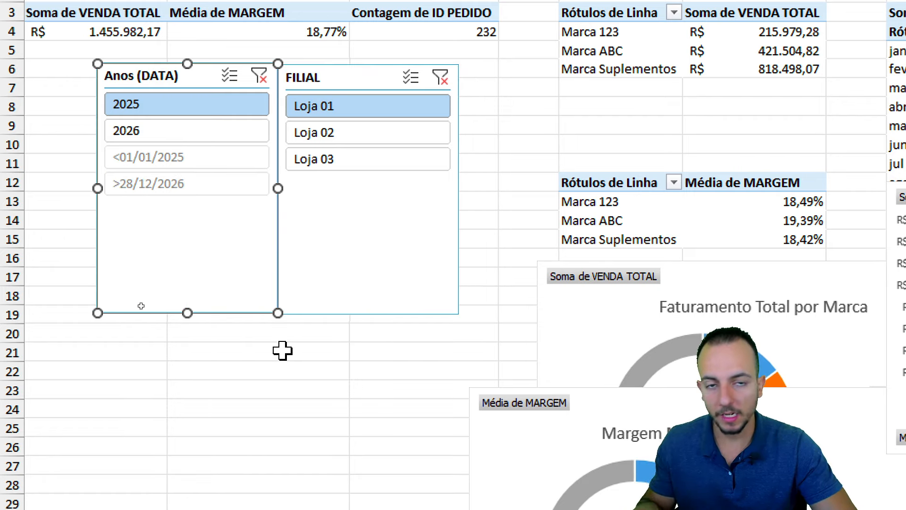
pyautogui.keyDown('ctrl'); pyautogui.click(375, 281); pyautogui.keyUp('ctrl')
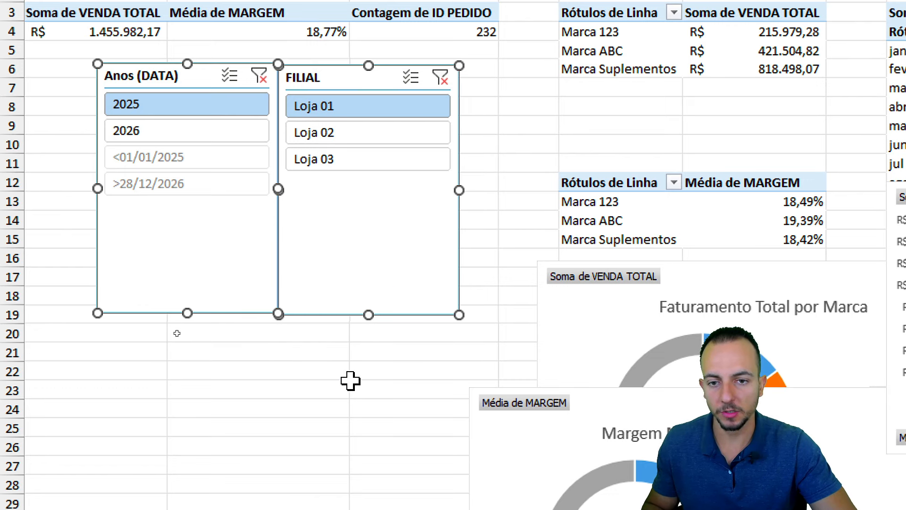
pyautogui.keyDown('ctrl'); pyautogui.click(609, 289); pyautogui.keyUp('ctrl')
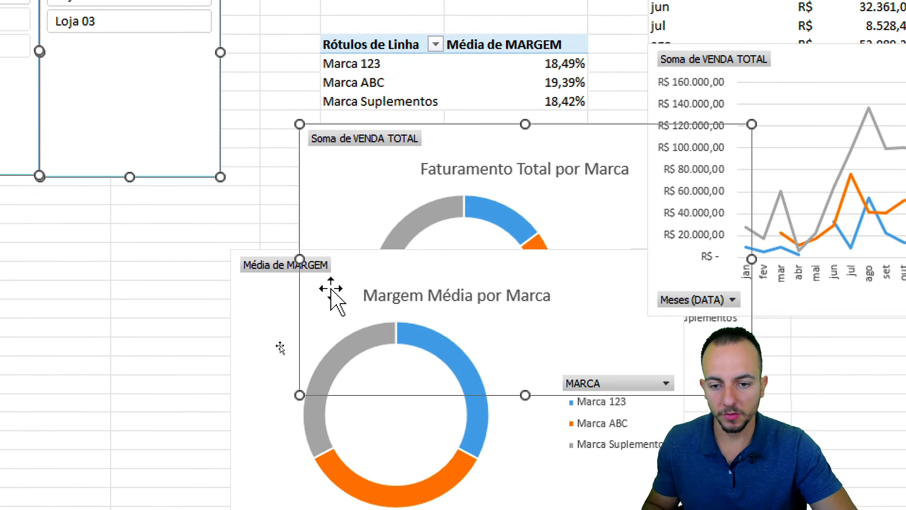
pyautogui.keyDown('ctrl'); pyautogui.click(304, 308); pyautogui.keyUp('ctrl')
pyautogui.keyDown('ctrl'); pyautogui.click(269, 308); pyautogui.keyUp('ctrl')
pyautogui.keyDown('ctrl'); pyautogui.click(342, 203); pyautogui.keyUp('ctrl')
pyautogui.keyDown('ctrl'); pyautogui.click(701, 287); pyautogui.keyUp('ctrl')
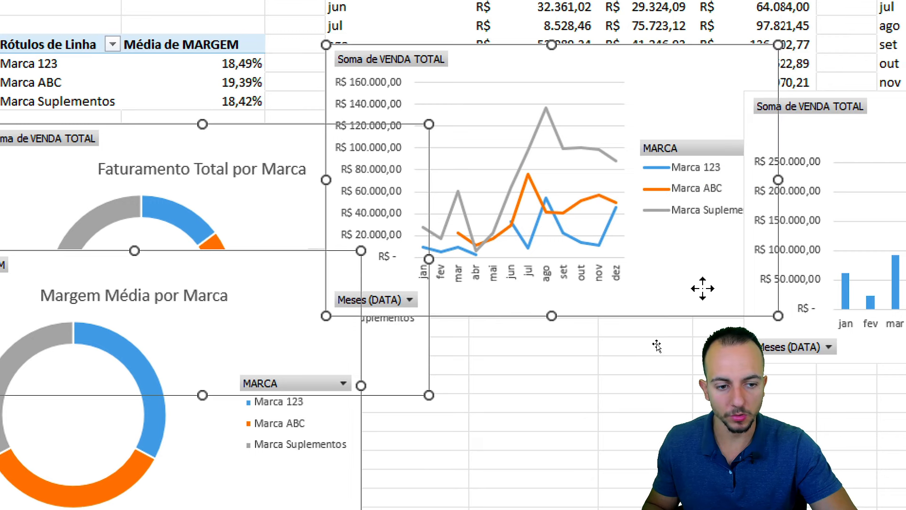
pyautogui.keyDown('ctrl'); pyautogui.click(810, 177); pyautogui.keyUp('ctrl')
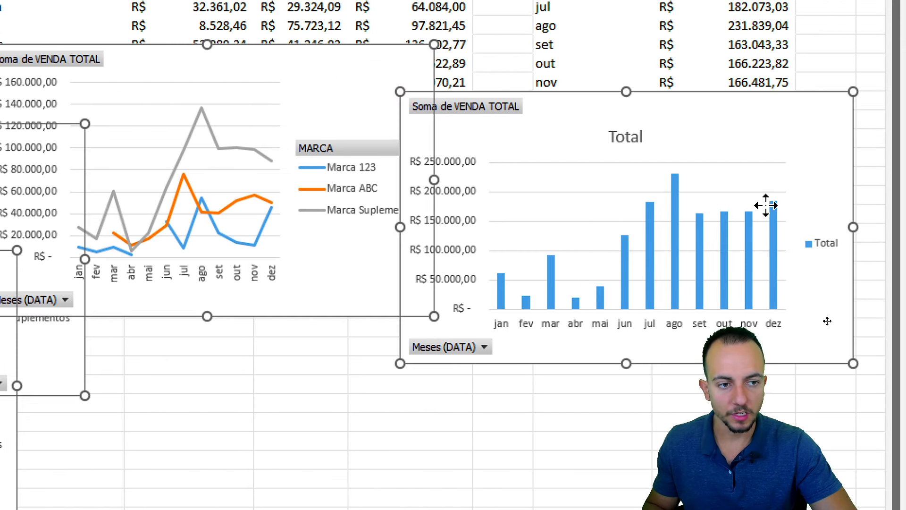
pyautogui.rightClick(557, 120)
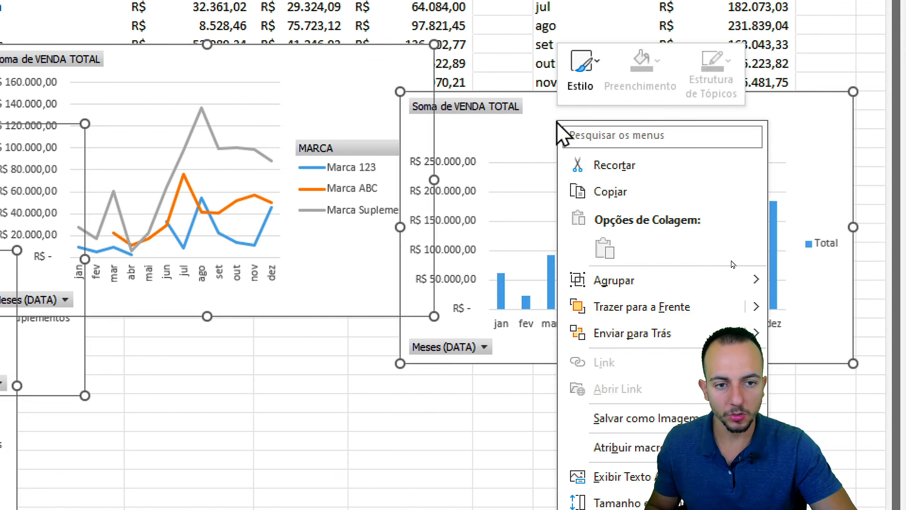
pyautogui.click(608, 165)
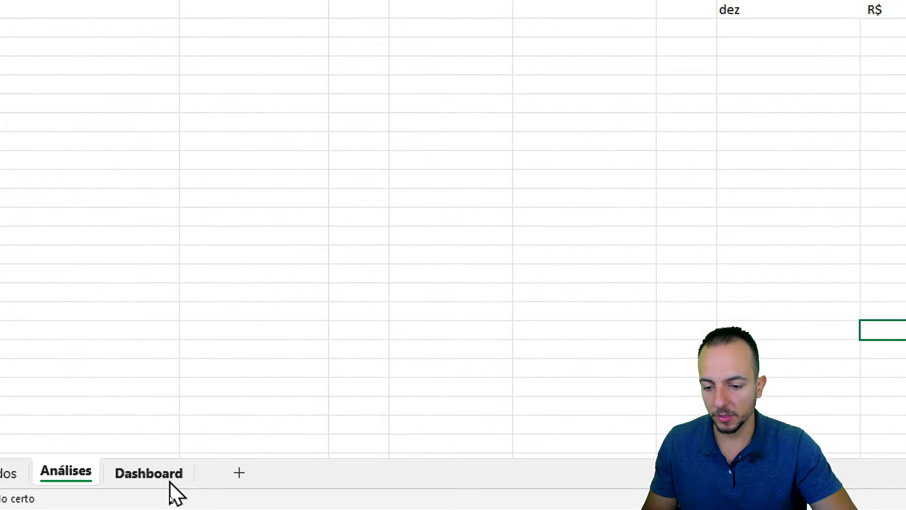
# - Paste the cut slicers and charts at cell C4 of the Dashboard sheet and shift them together slightly down and to the left
pyautogui.click(159, 491)
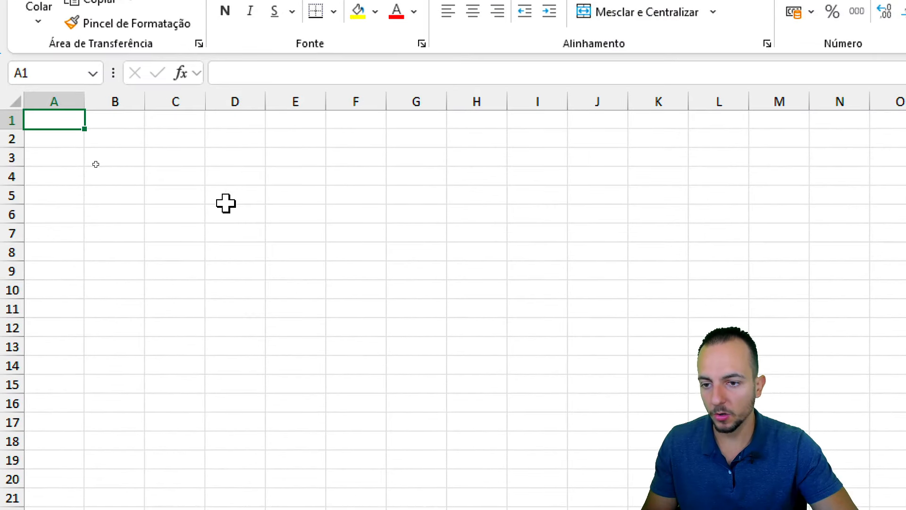
pyautogui.click(194, 177)
pyautogui.rightClick(196, 179)
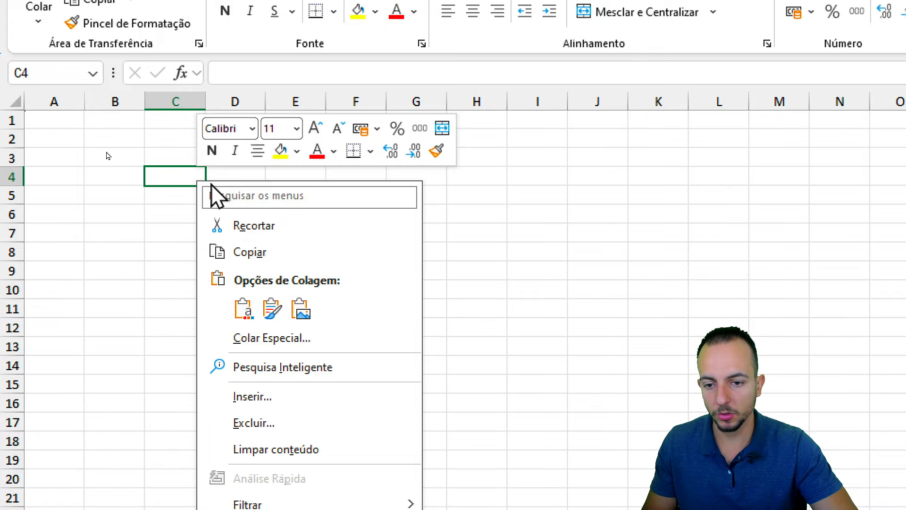
pyautogui.click(242, 315)
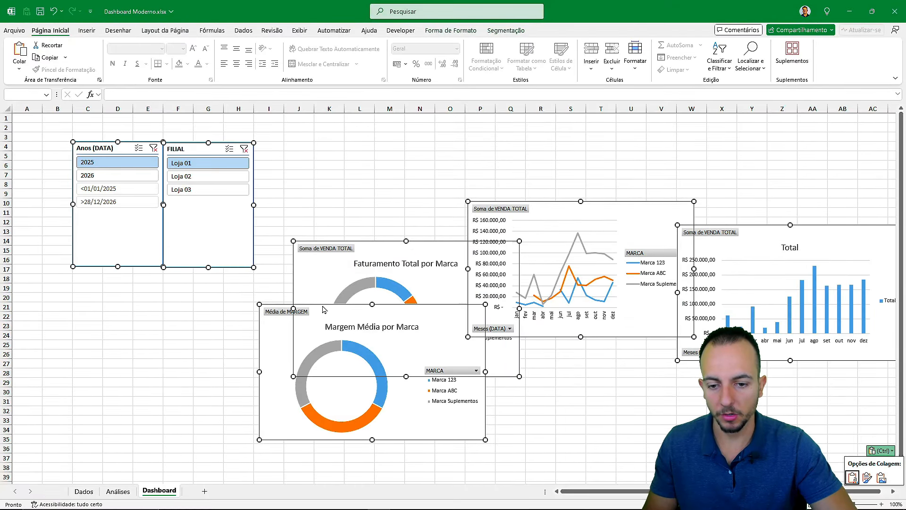
pyautogui.moveTo(324, 309); pyautogui.dragTo(290, 345)
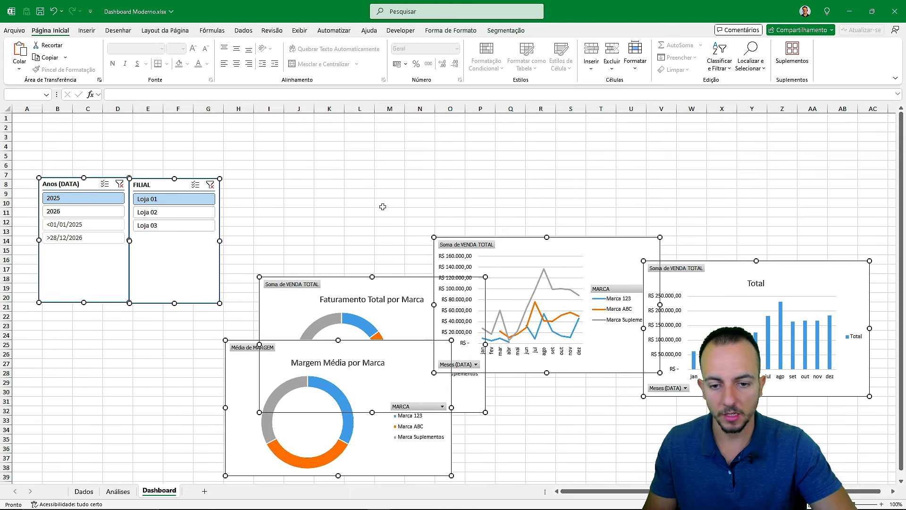
pyautogui.click(382, 207)
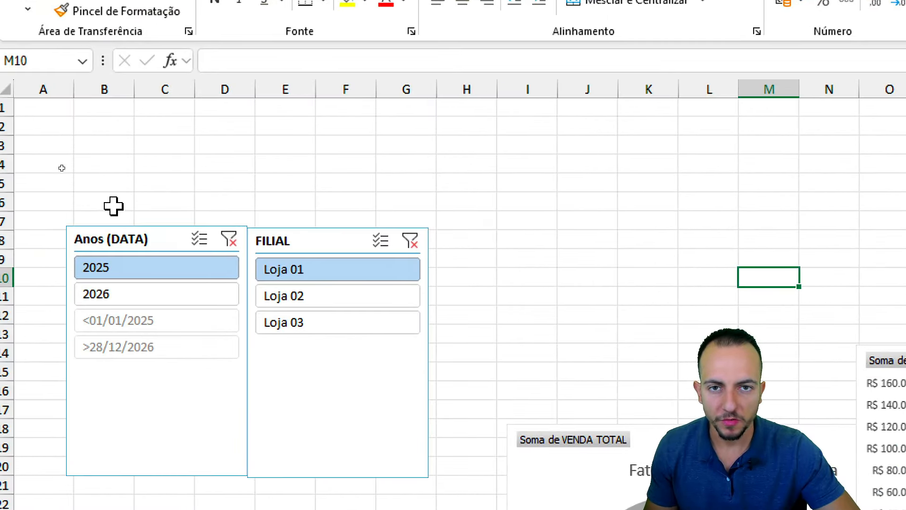
# - Draw a rounded rectangle across columns I to K, rows 2 to 6, of the Dashboard sheet as a KPI card
pyautogui.hotkey('ctrl', 'pageup')
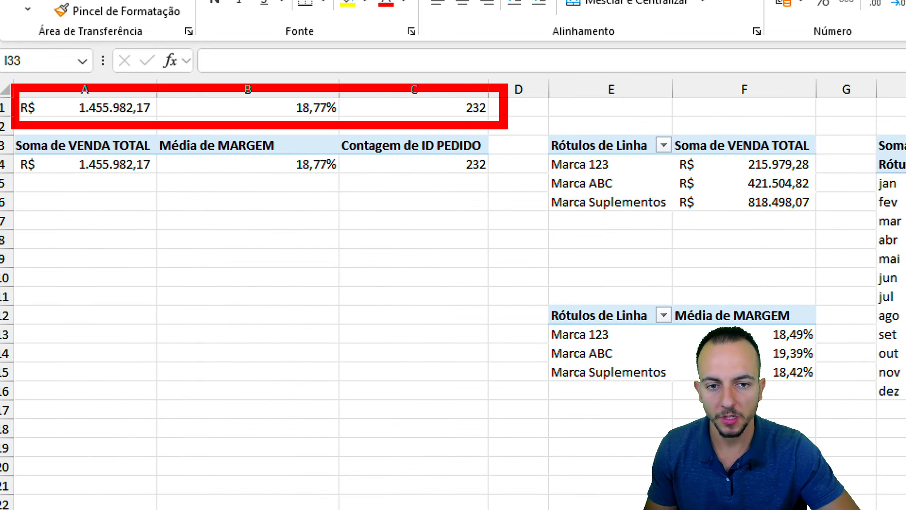
pyautogui.hotkey('ctrl', 'pagedown')
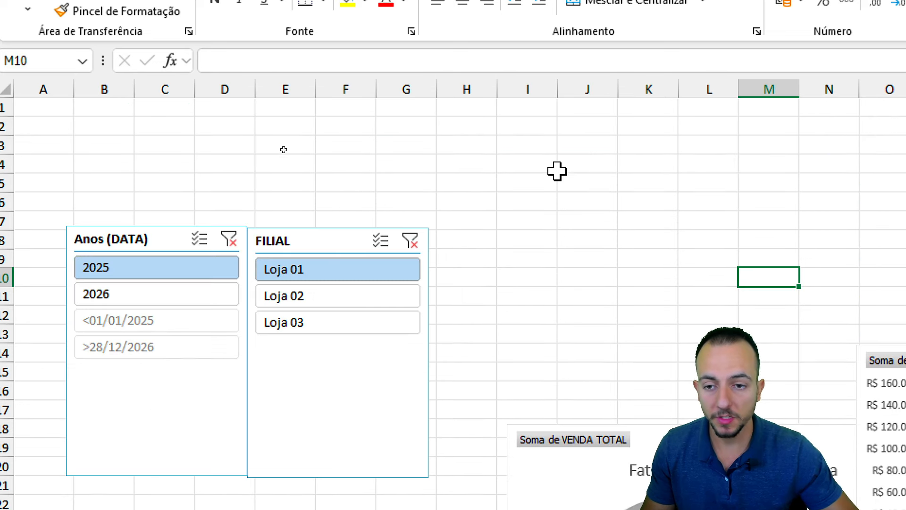
pyautogui.click(399, 147)
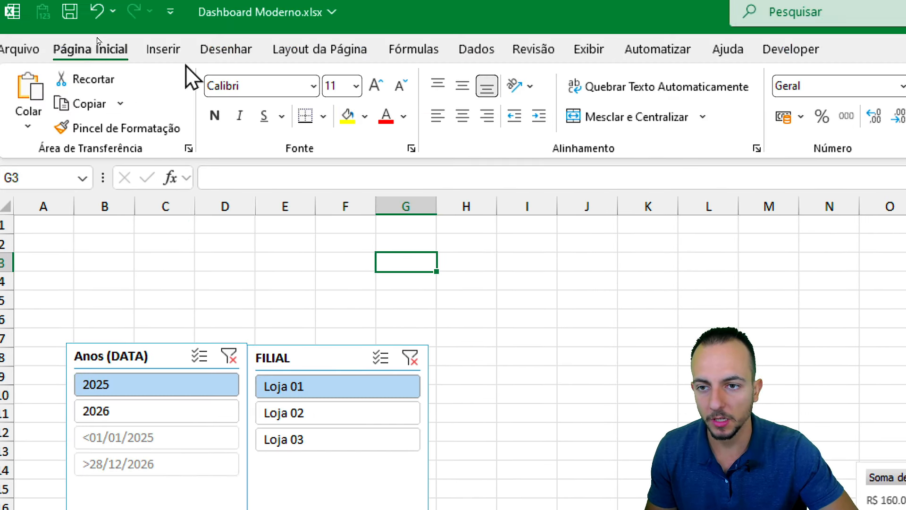
pyautogui.click(173, 57)
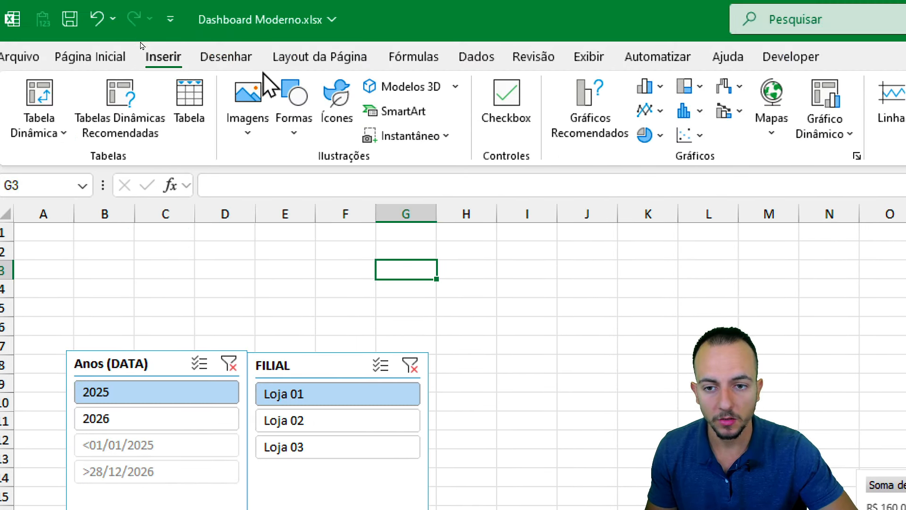
pyautogui.click(295, 111)
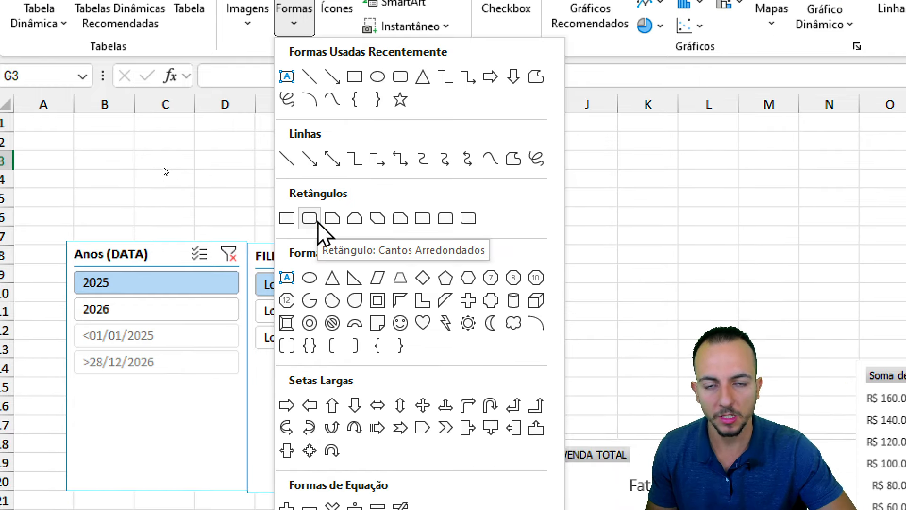
pyautogui.click(310, 219)
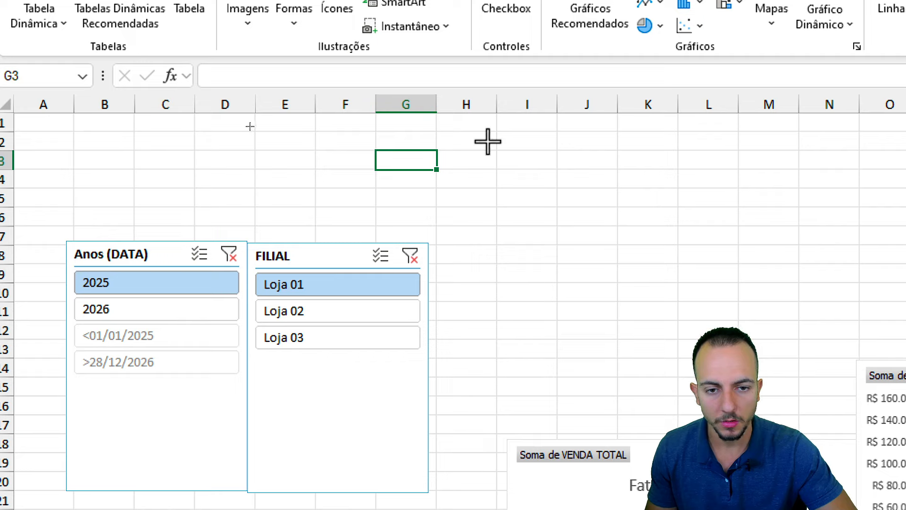
pyautogui.moveTo(488, 141); pyautogui.dragTo(685, 219)
pyautogui.click(596, 286)
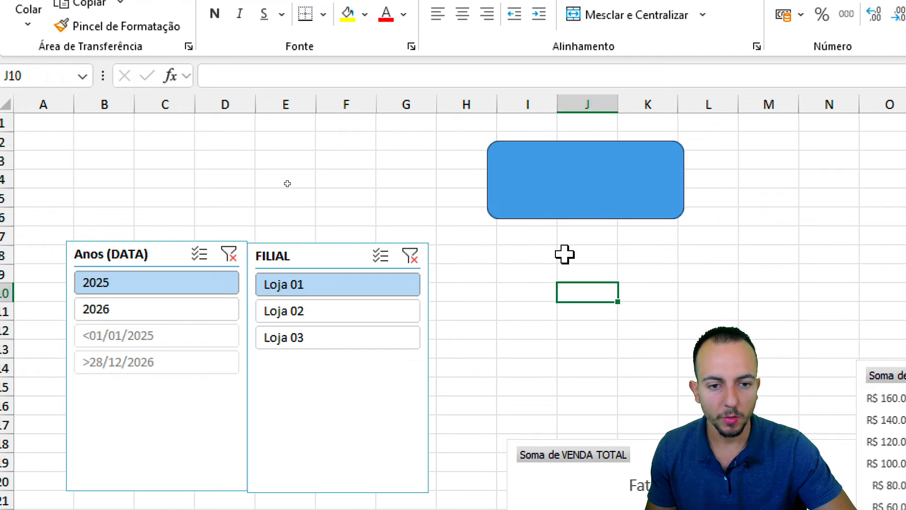
# - Link the rounded rectangle's text to the total sales cell with the formula =Análises!A1
pyautogui.hotkey('ctrl', 'pageup')
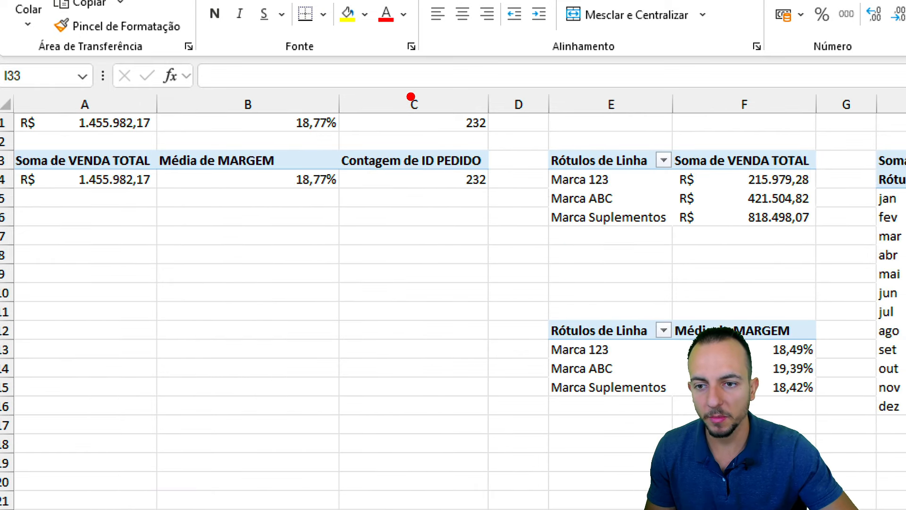
pyautogui.moveTo(376, 83)
pyautogui.mouseDown()
pyautogui.moveTo(60, 151)
pyautogui.moveTo(333, 75)
pyautogui.mouseUp()
pyautogui.press('Escape')
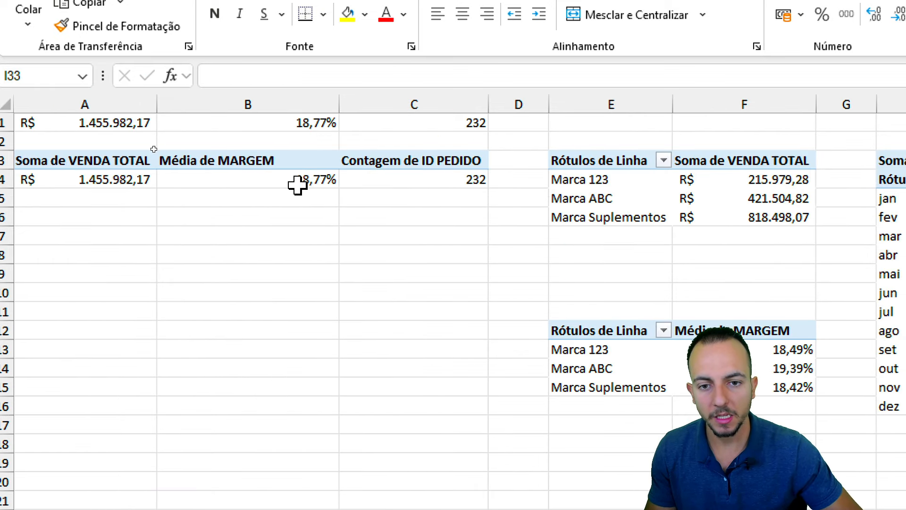
pyautogui.hotkey('ctrl', 'pagedown')
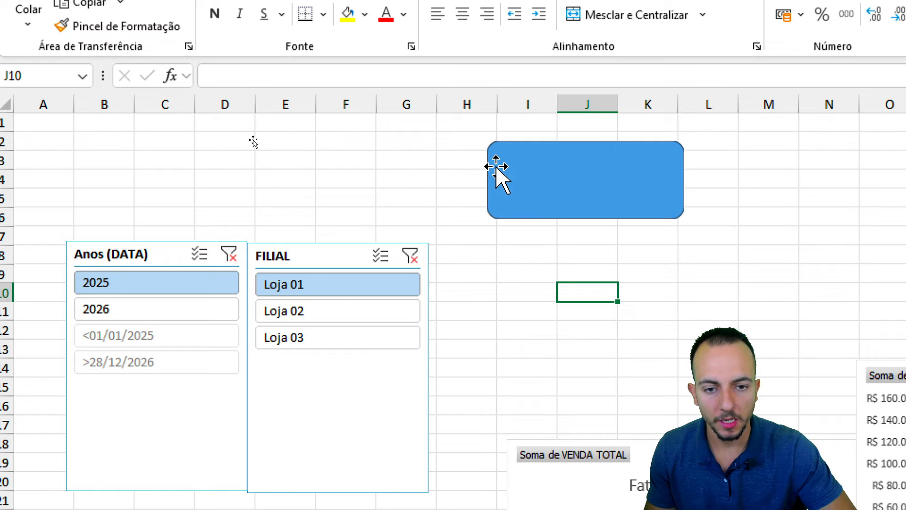
pyautogui.click(501, 175)
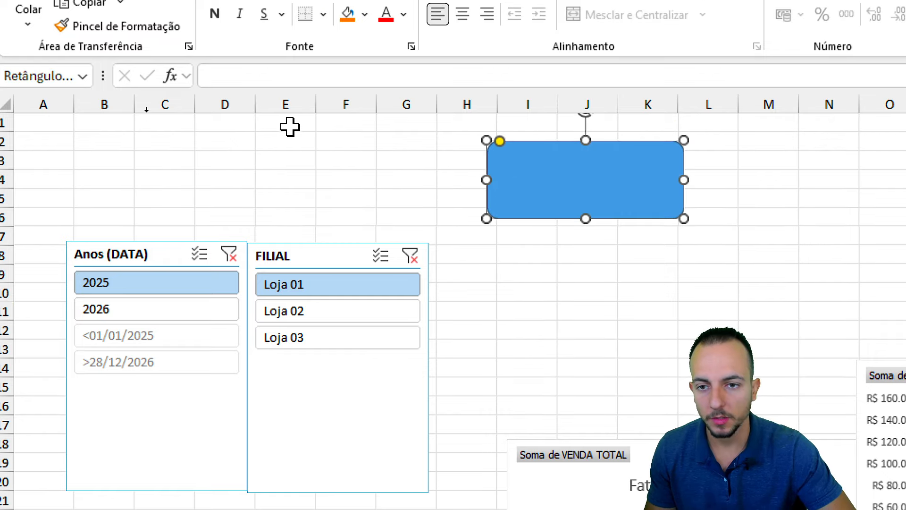
pyautogui.moveTo(263, 83)
pyautogui.mouseDown()
pyautogui.moveTo(229, 74)
pyautogui.moveTo(379, 75)
pyautogui.mouseUp()
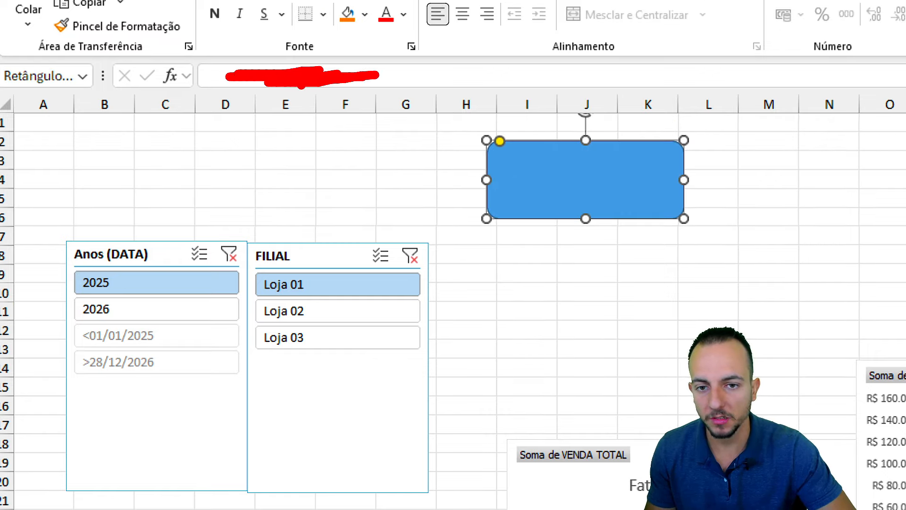
pyautogui.press('Escape')
pyautogui.click(292, 83)
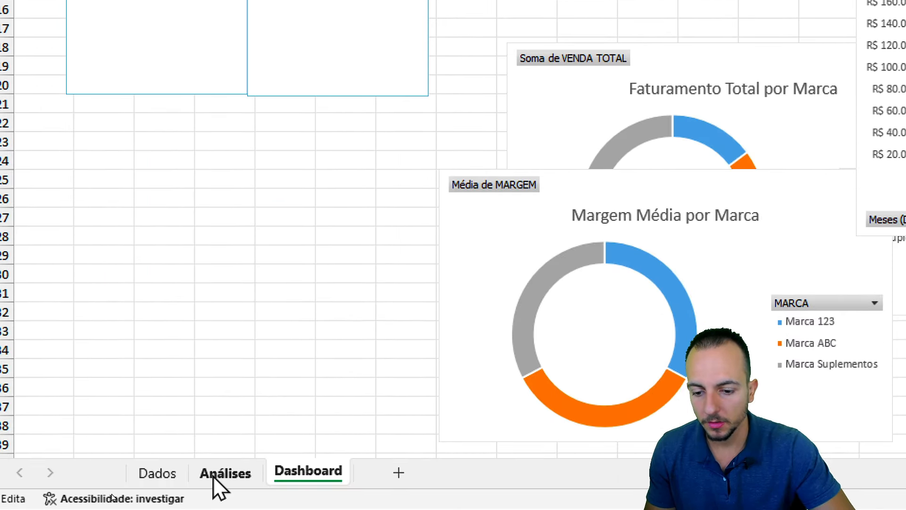
pyautogui.click(213, 478)
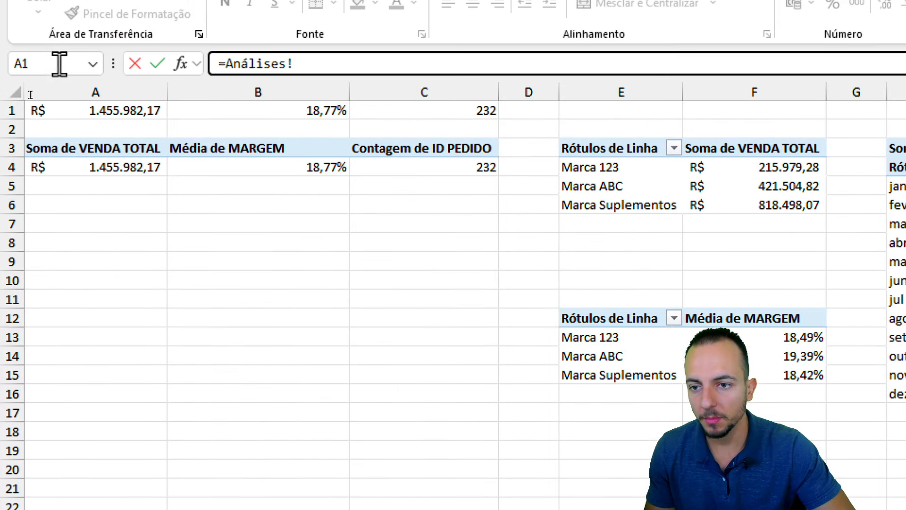
pyautogui.click(108, 108)
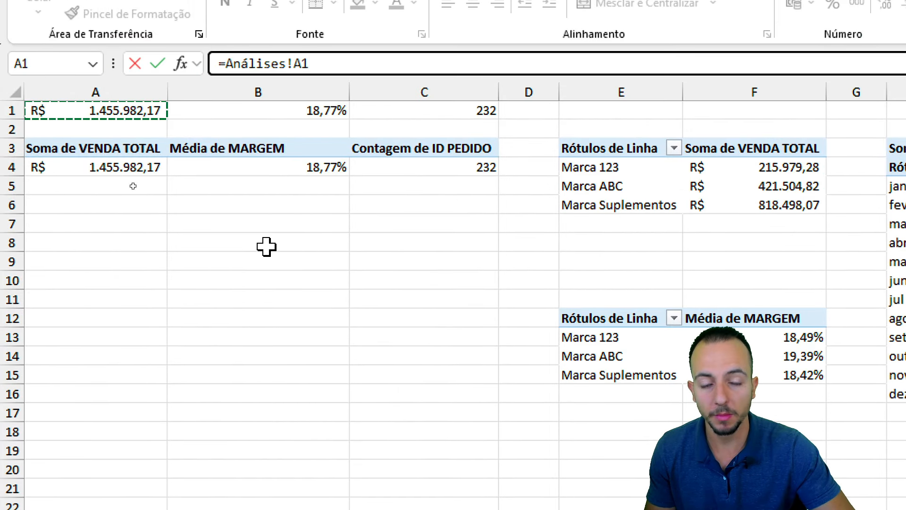
pyautogui.press('Return')
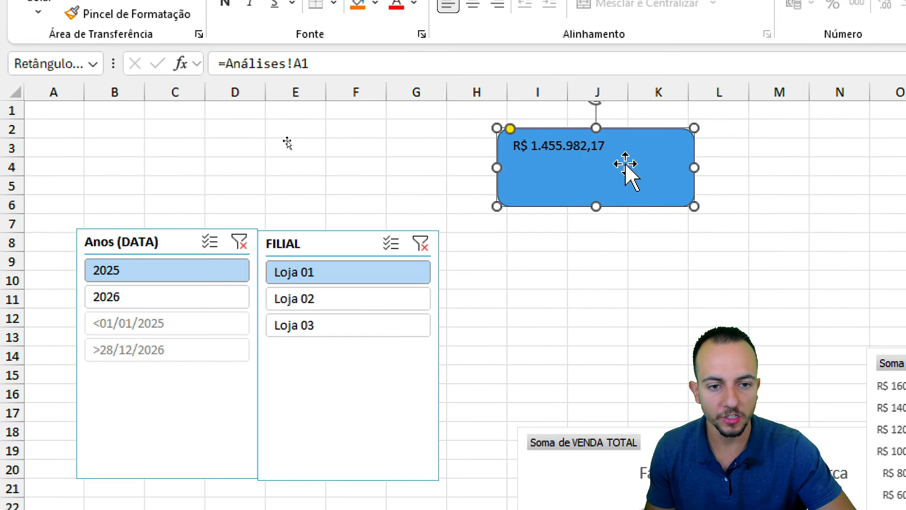
# - Test the linked card by switching through the FILIAL stores and the years 2025 and 2026, finishing on 2025 and Loja 03
pyautogui.click(528, 244)
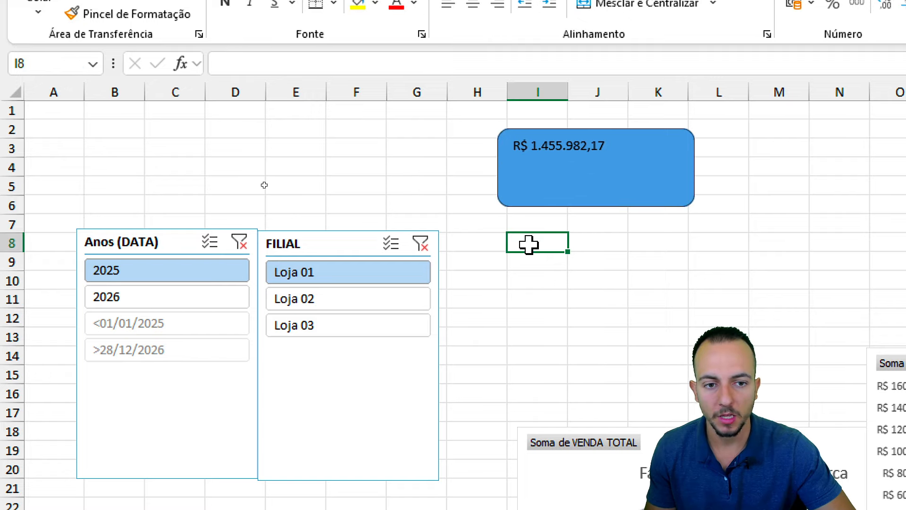
pyautogui.click(383, 306)
pyautogui.click(383, 321)
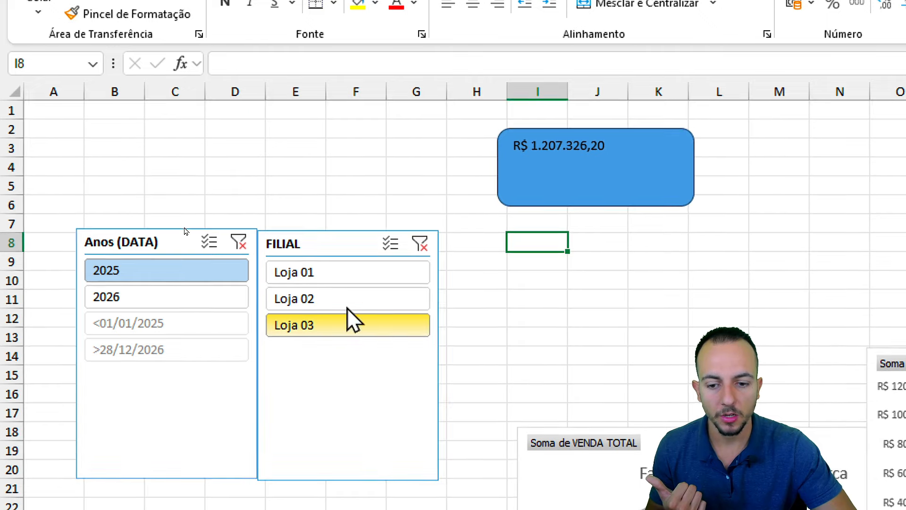
pyautogui.click(361, 305)
pyautogui.click(349, 278)
pyautogui.click(201, 293)
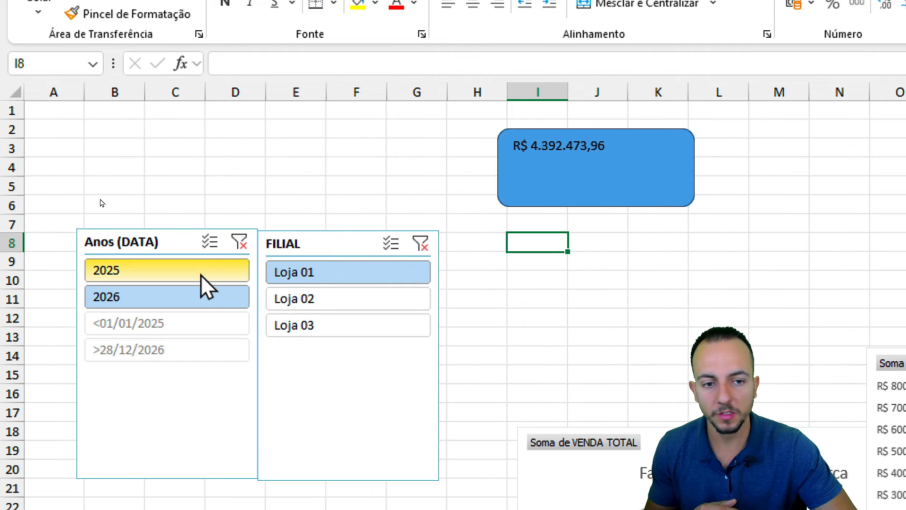
pyautogui.click(201, 273)
pyautogui.click(231, 291)
pyautogui.click(311, 301)
pyautogui.click(316, 323)
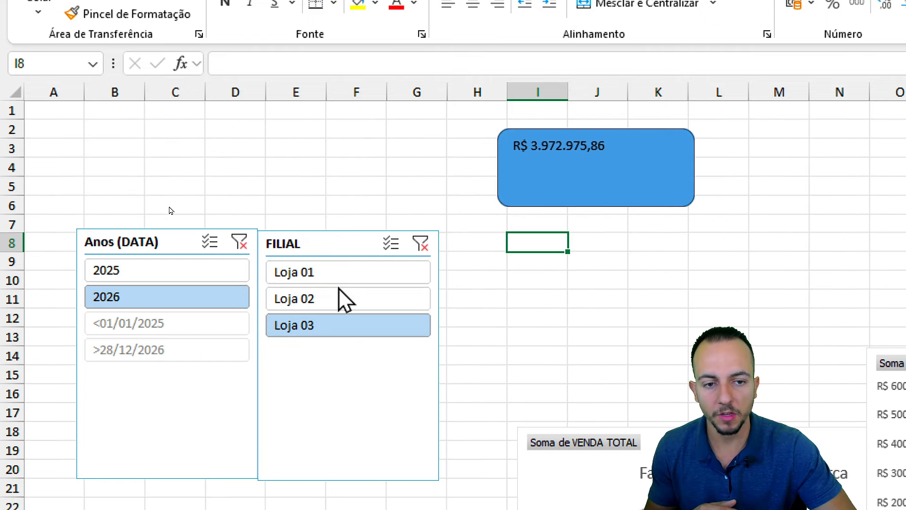
pyautogui.click(345, 277)
pyautogui.click(348, 309)
pyautogui.click(324, 323)
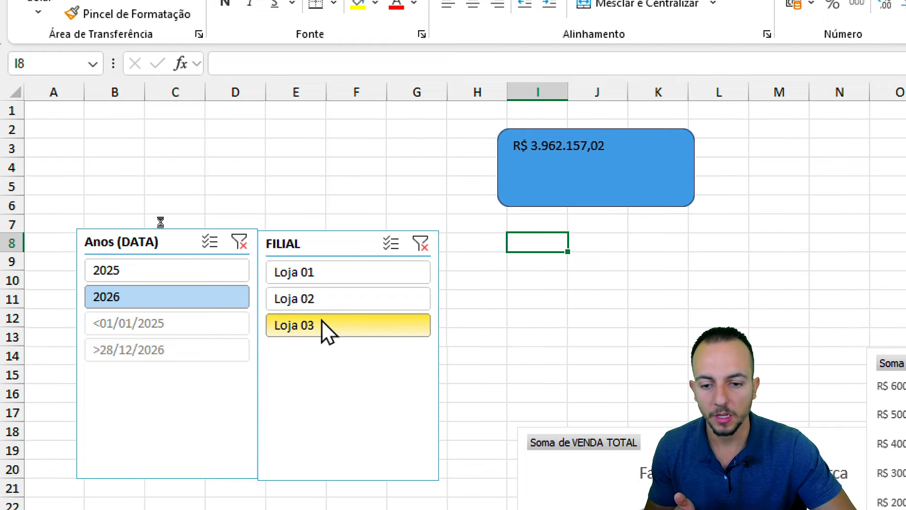
pyautogui.click(210, 277)
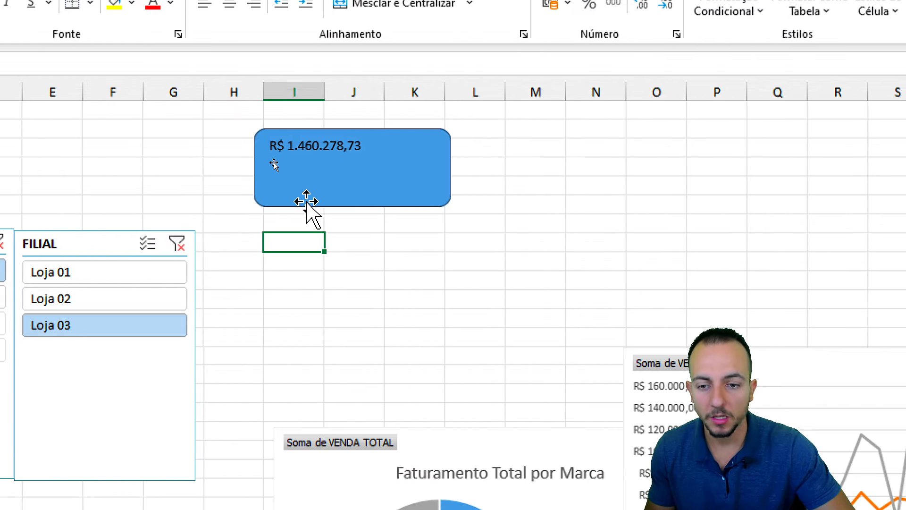
# - Align the card's linked value to the bottom centre and make it bold at font size 18
pyautogui.click(396, 203)
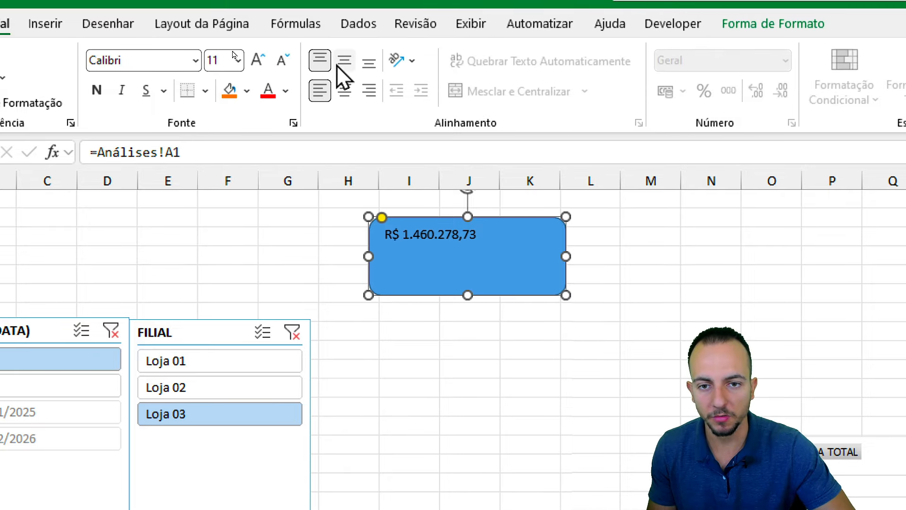
pyautogui.click(368, 66)
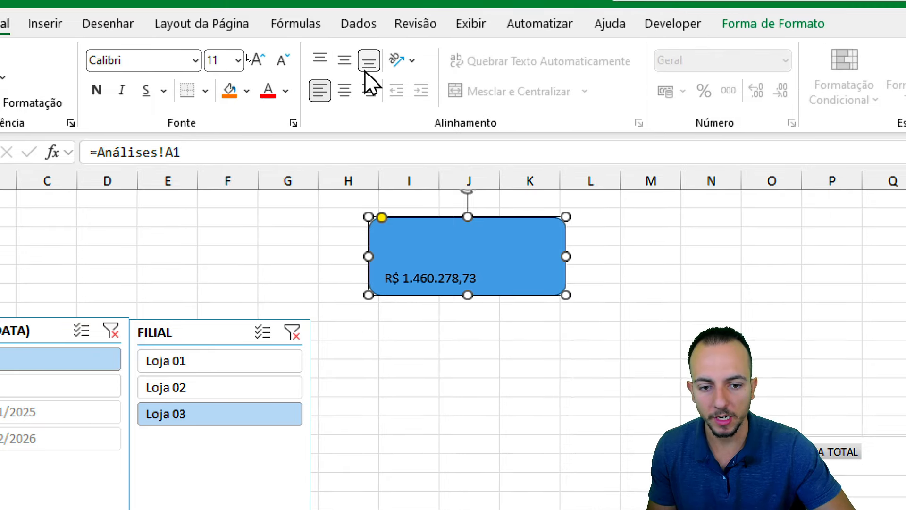
pyautogui.click(344, 91)
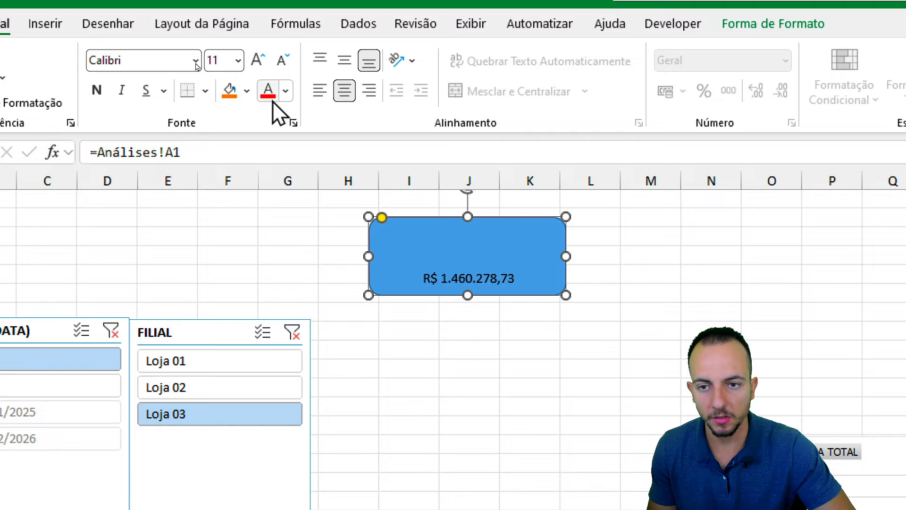
pyautogui.click(257, 69)
pyautogui.click(258, 70)
pyautogui.click(257, 70)
pyautogui.click(258, 70)
pyautogui.click(258, 70)
pyautogui.click(282, 68)
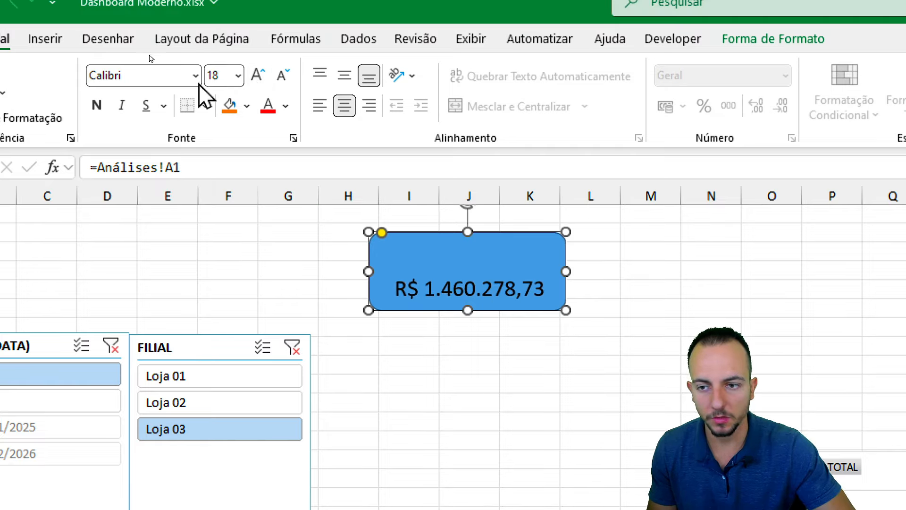
pyautogui.click(114, 108)
pyautogui.click(189, 270)
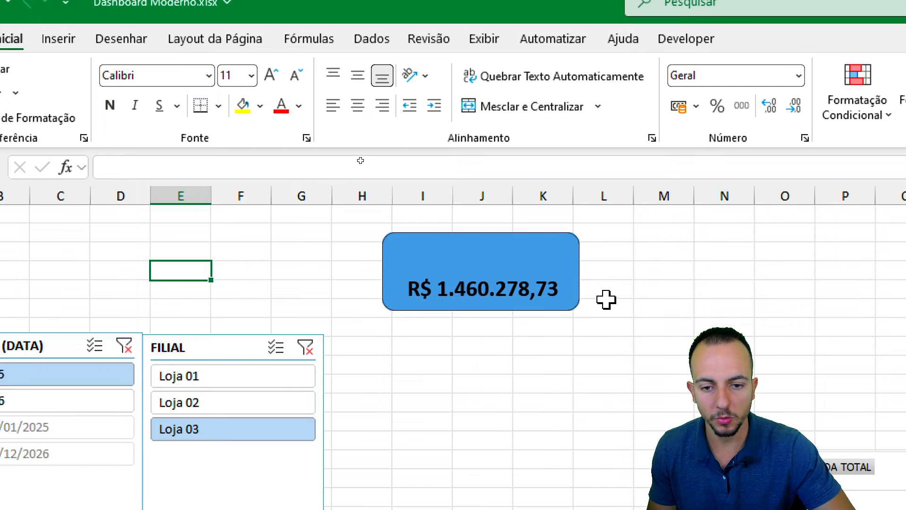
# - Draw a plain rectangle over the upper part of the card and enter the title FATURAMENTO TOTAL in it
pyautogui.click(121, 41)
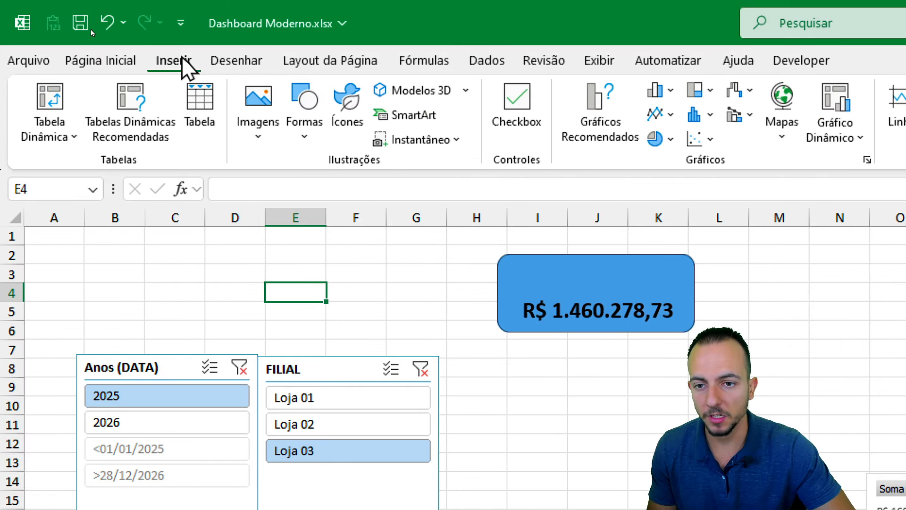
pyautogui.click(249, 94)
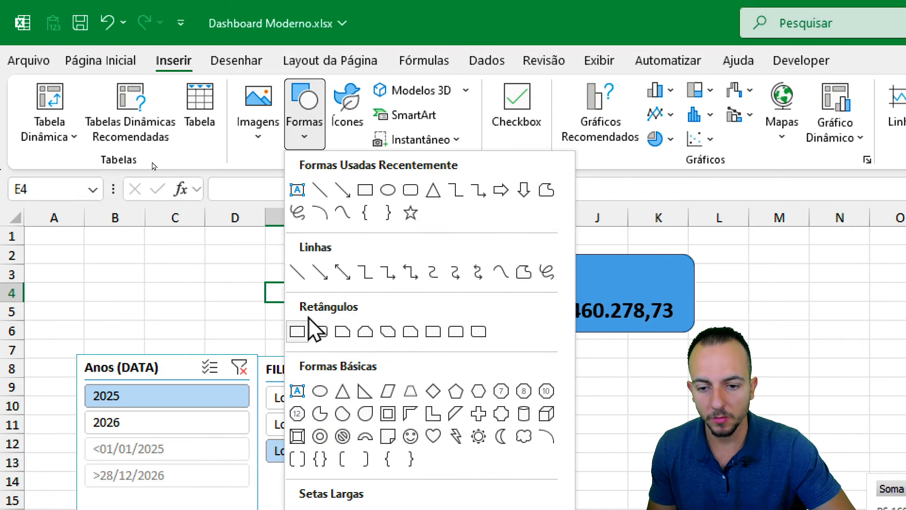
pyautogui.click(297, 331)
pyautogui.moveTo(498, 247); pyautogui.dragTo(697, 283)
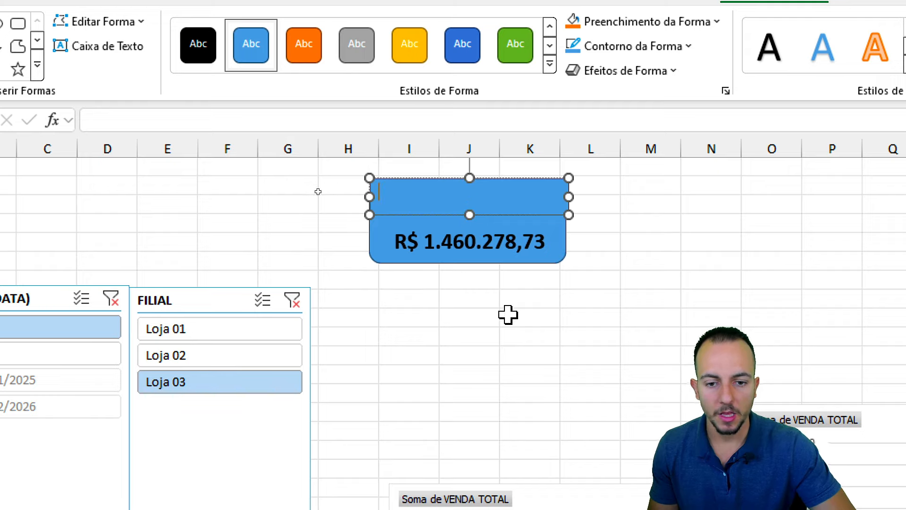
pyautogui.write('FATURAMENTO TOTAL')
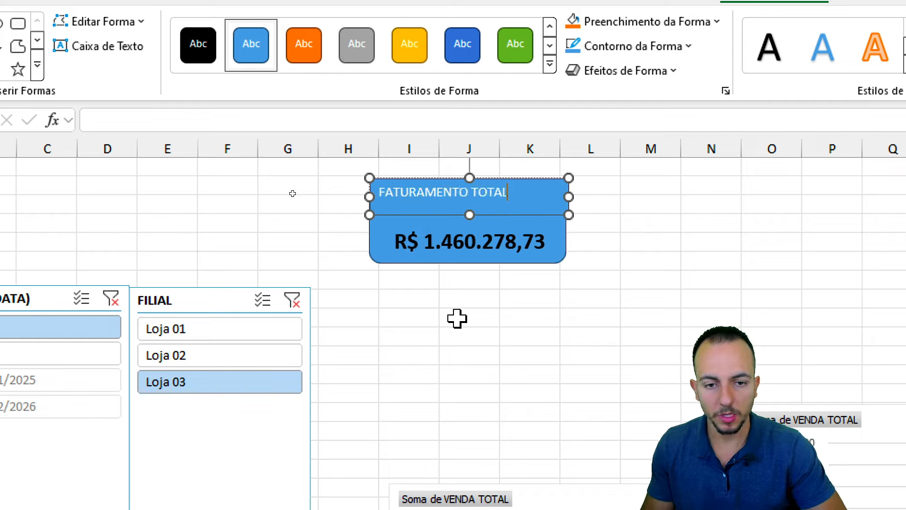
# - Centre the FATURAMENTO TOTAL title horizontally and vertically in its rectangle, enlarge its font slightly and make it bold
pyautogui.tripleClick(441, 187)
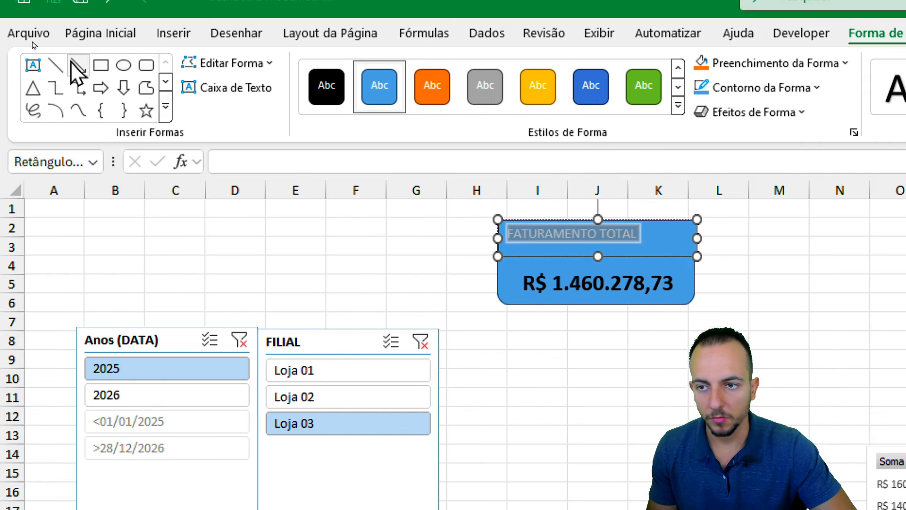
pyautogui.click(99, 33)
pyautogui.click(472, 126)
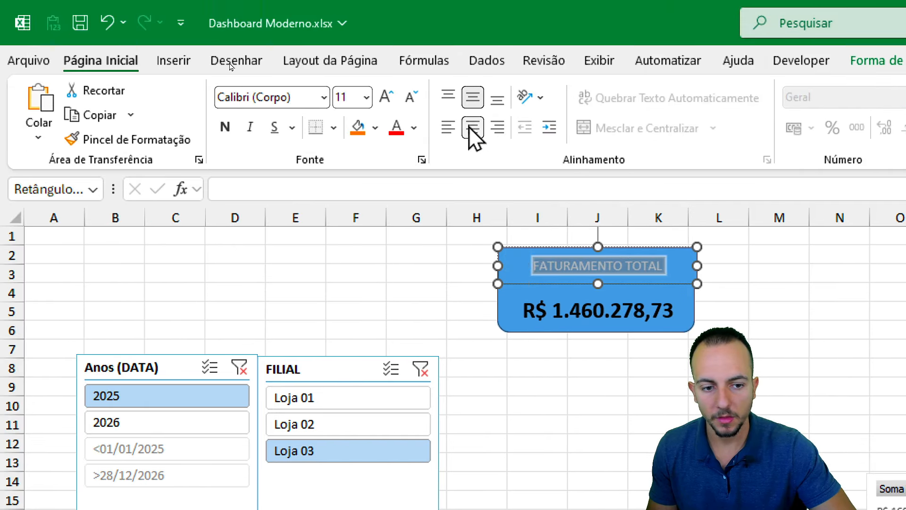
pyautogui.click(388, 98)
pyautogui.click(388, 98)
pyautogui.click(225, 126)
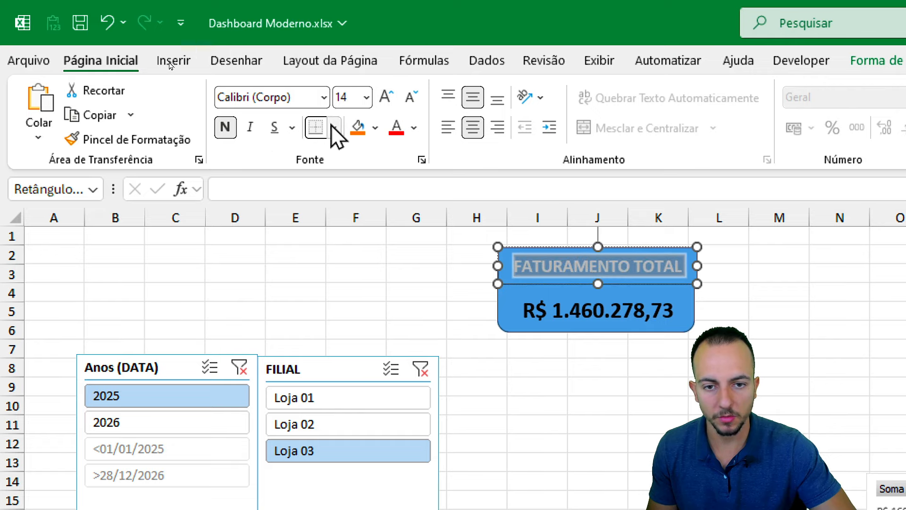
pyautogui.click(409, 97)
pyautogui.click(499, 387)
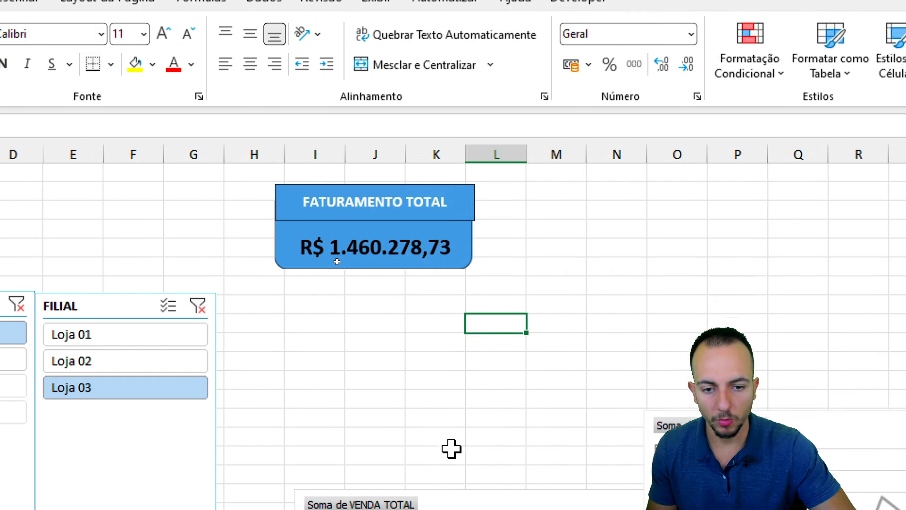
# - Remove both the outline and the fill from the FATURAMENTO TOTAL title rectangle
pyautogui.moveTo(466, 275); pyautogui.dragTo(599, 303)
pyautogui.moveTo(598, 199); pyautogui.dragTo(685, 206)
pyautogui.moveTo(532, 231); pyautogui.dragTo(311, 193)
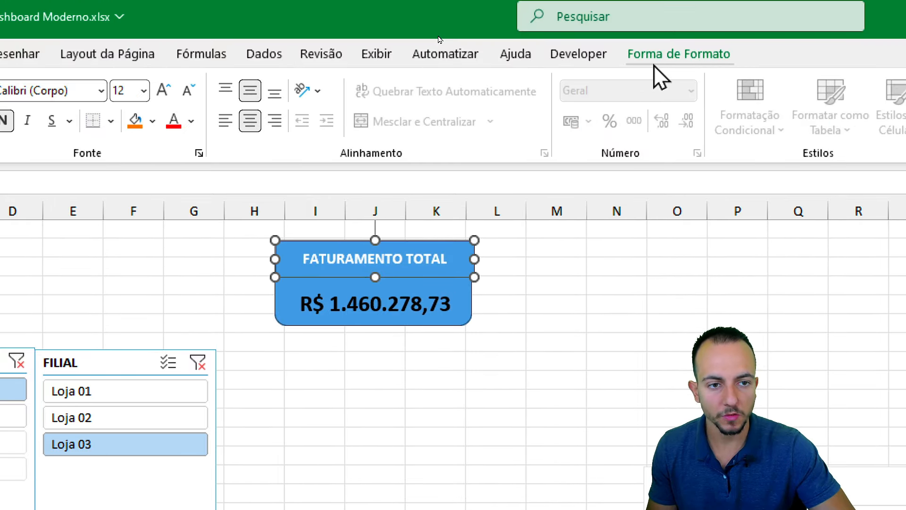
pyautogui.click(654, 64)
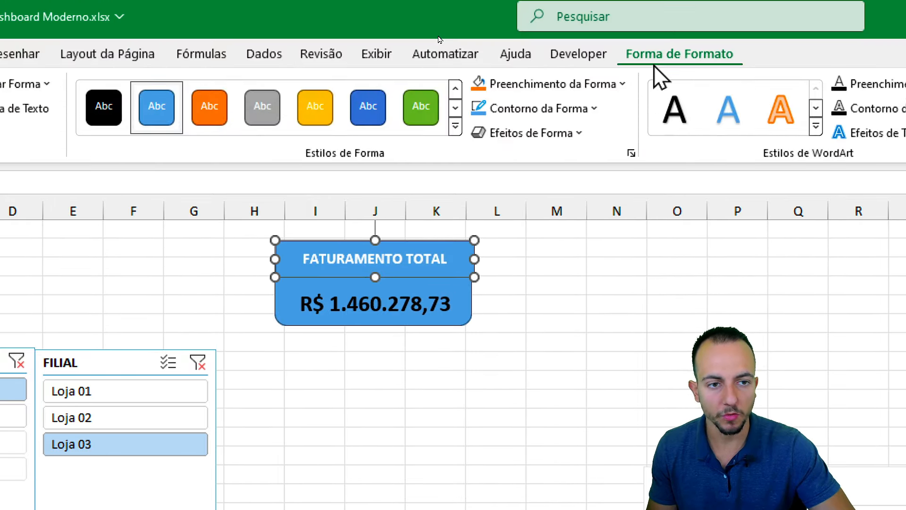
pyautogui.click(593, 108)
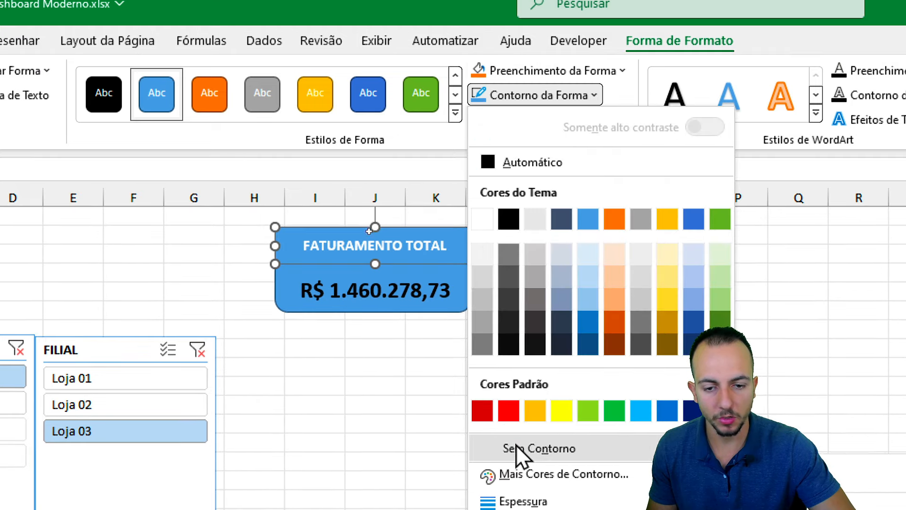
pyautogui.click(505, 461)
pyautogui.click(552, 83)
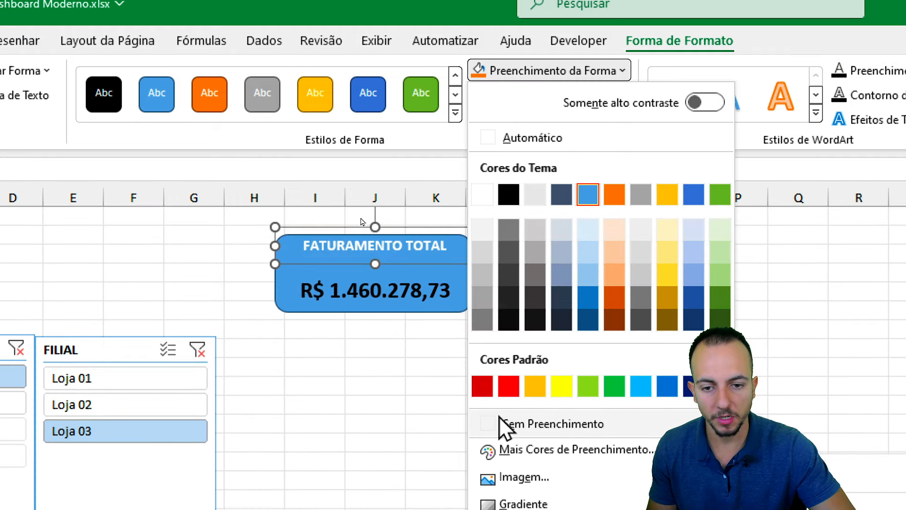
pyautogui.click(509, 431)
pyautogui.click(453, 404)
pyautogui.click(404, 259)
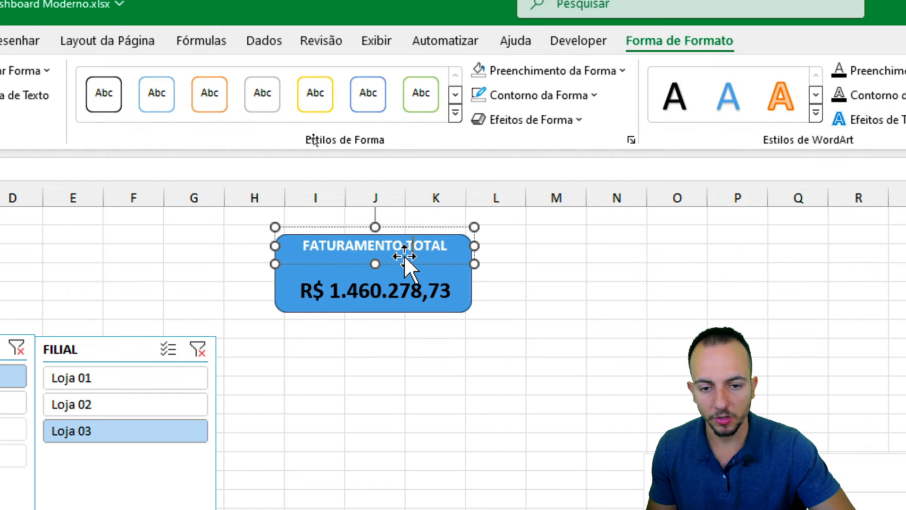
pyautogui.moveTo(407, 265); pyautogui.dragTo(420, 285)
pyautogui.hotkey('ctrl', 'z')
pyautogui.hotkey('ctrl', 'z')
pyautogui.click(427, 404)
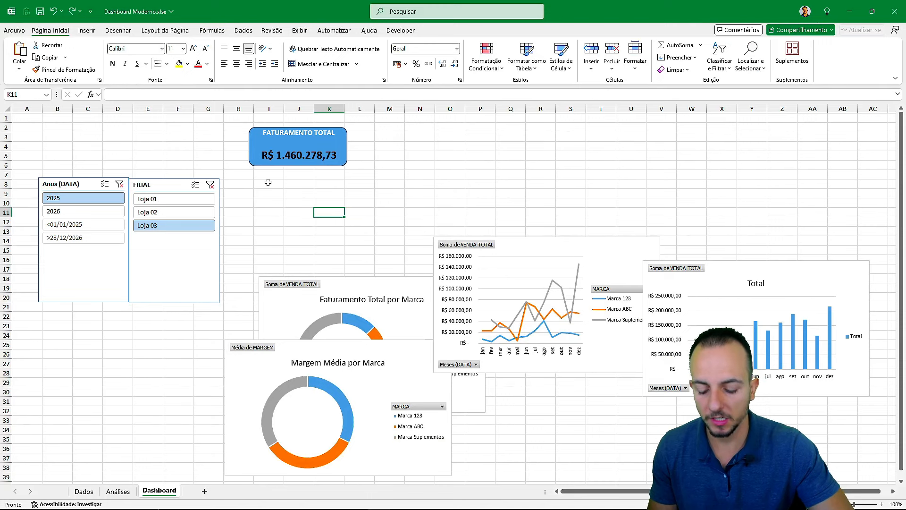
# - Open the shape formatting for the rounded card holding the linked value and switch its fill to a gradient
pyautogui.click(293, 135)
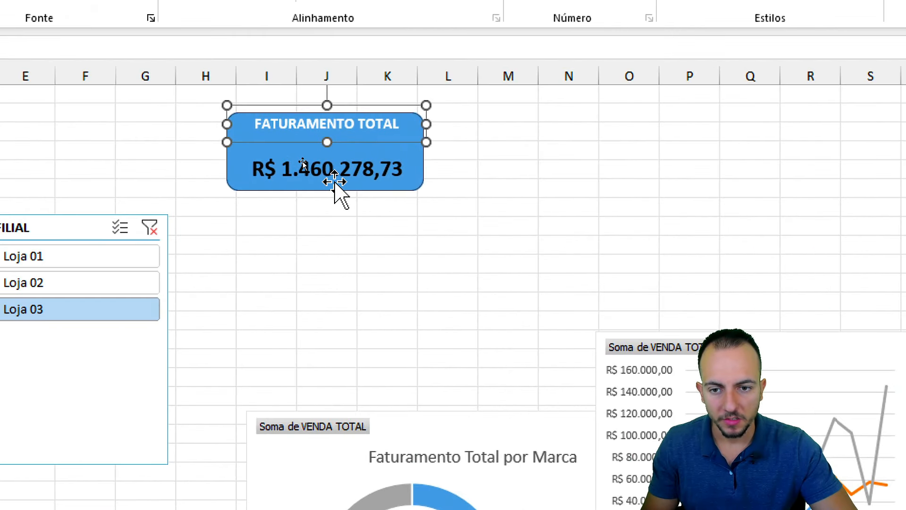
pyautogui.rightClick(337, 185)
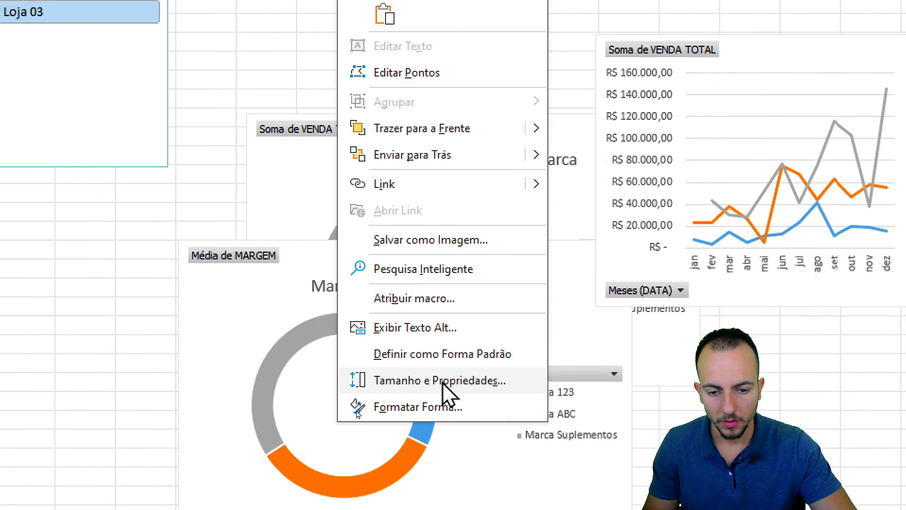
pyautogui.click(410, 407)
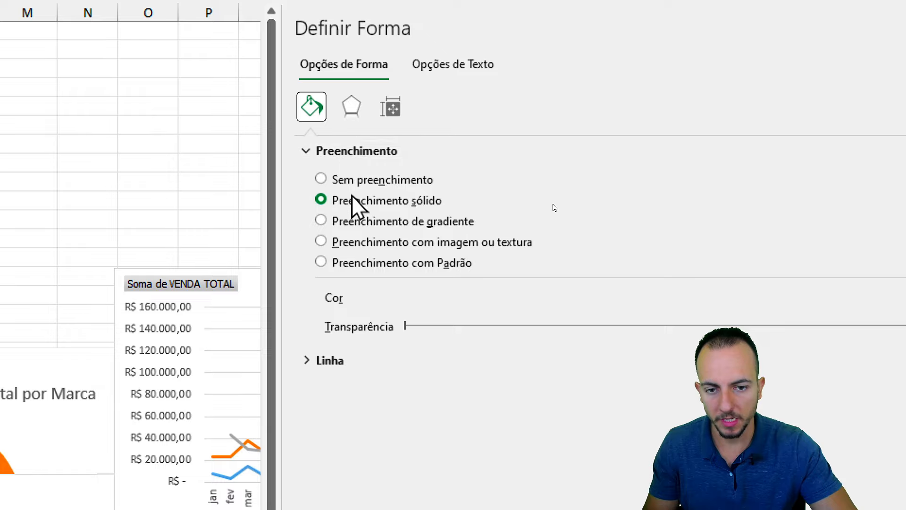
pyautogui.click(381, 184)
pyautogui.click(367, 200)
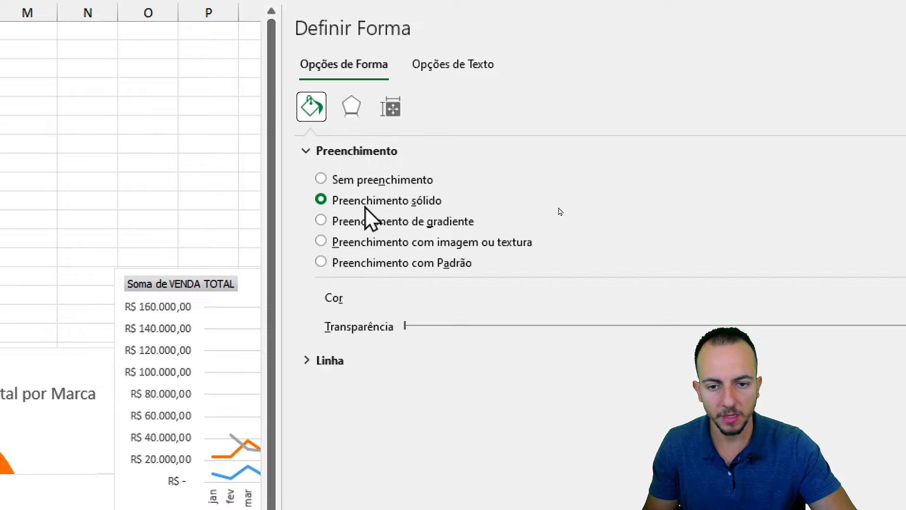
pyautogui.click(367, 221)
pyautogui.click(371, 240)
pyautogui.click(388, 221)
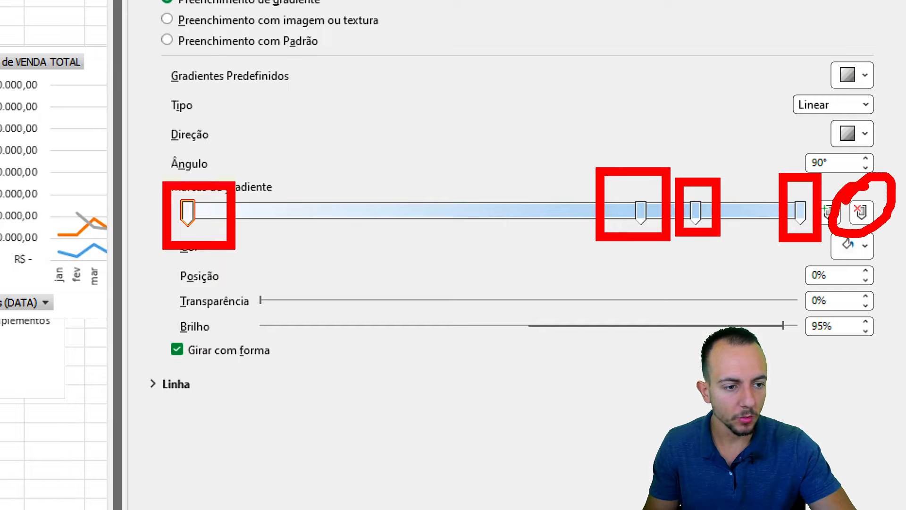
# - Reduce the card's gradient to two stops, moving the remaining inner stop to position 0%
pyautogui.click(861, 212)
pyautogui.click(862, 212)
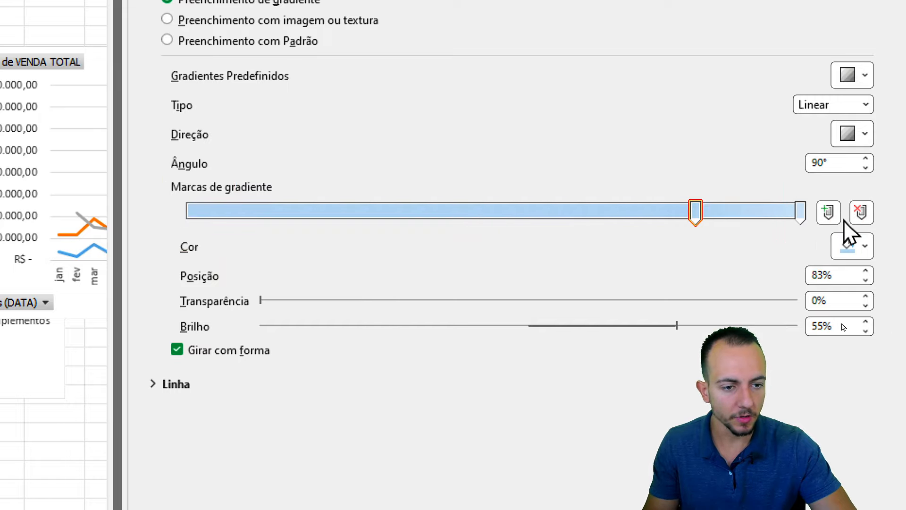
pyautogui.moveTo(696, 215); pyautogui.dragTo(185, 223)
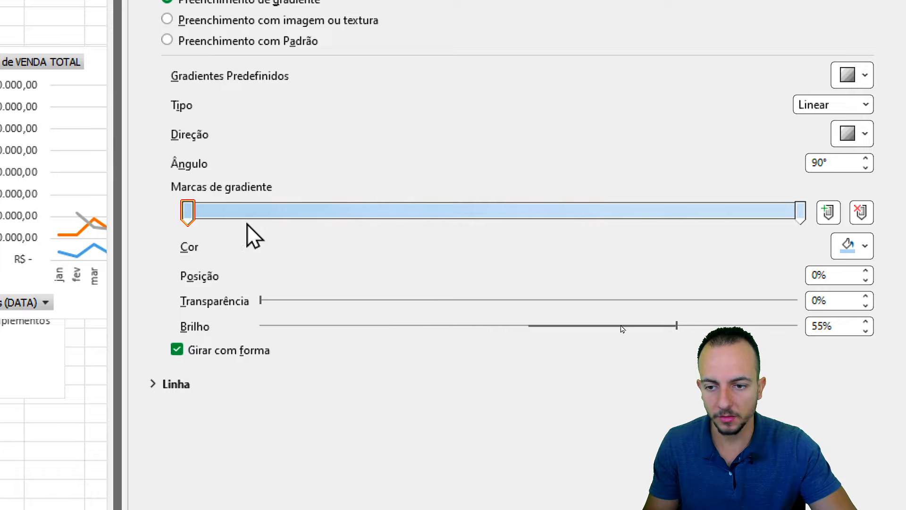
pyautogui.click(800, 212)
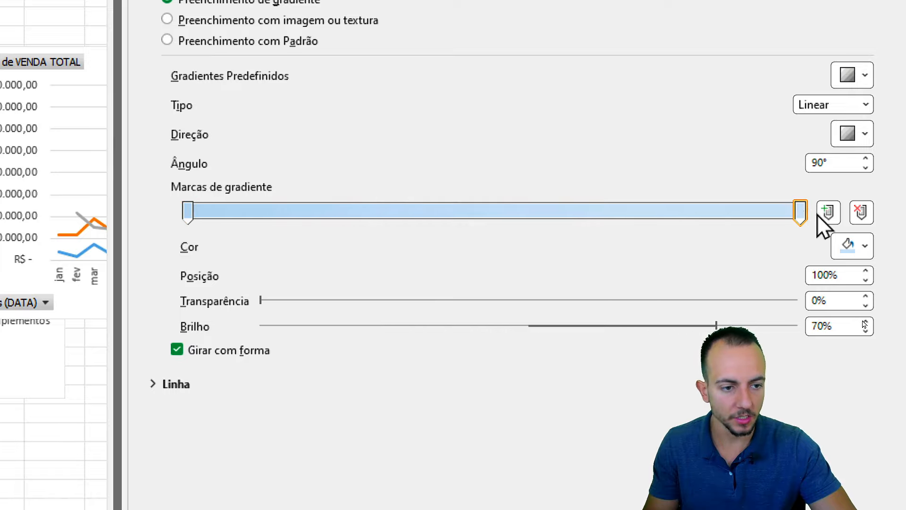
# - Set the card's 0% gradient stop to a light orange from the standard colour palette
pyautogui.click(188, 211)
pyautogui.click(852, 249)
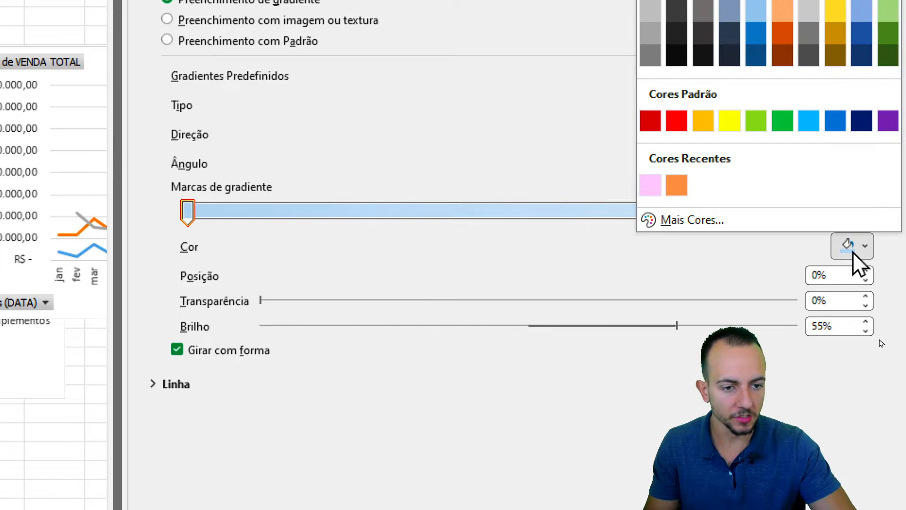
pyautogui.click(701, 224)
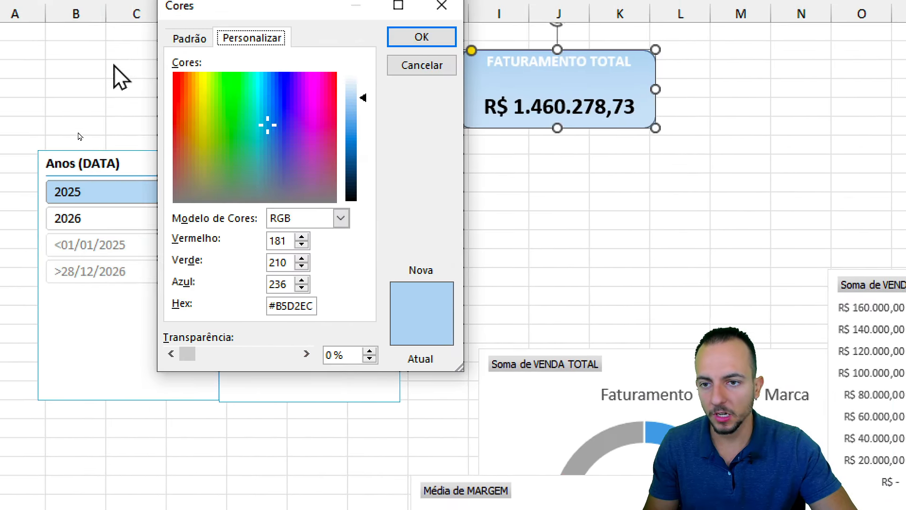
pyautogui.click(185, 39)
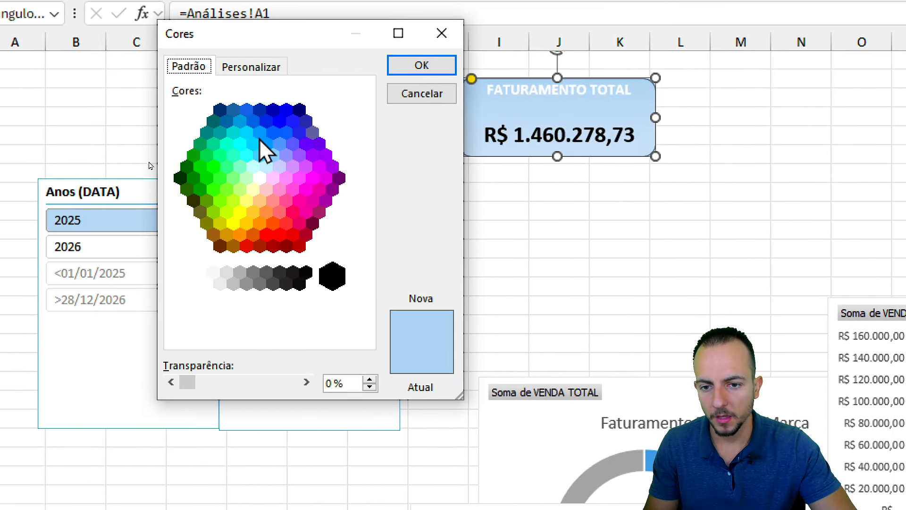
pyautogui.click(253, 209)
pyautogui.click(265, 212)
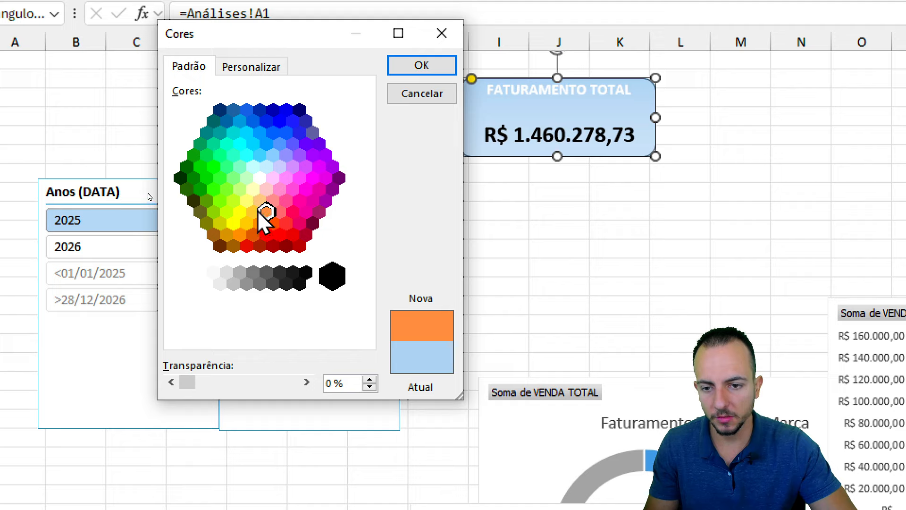
pyautogui.click(259, 201)
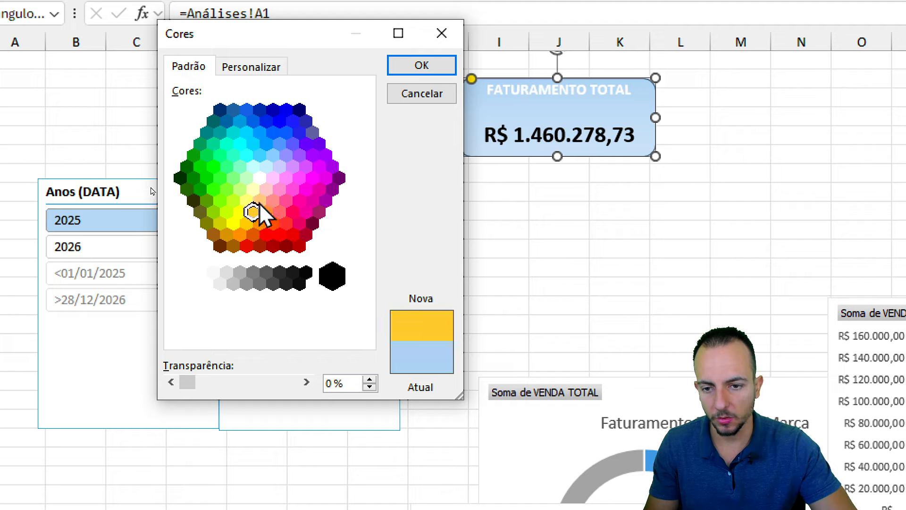
pyautogui.click(265, 189)
pyautogui.click(272, 201)
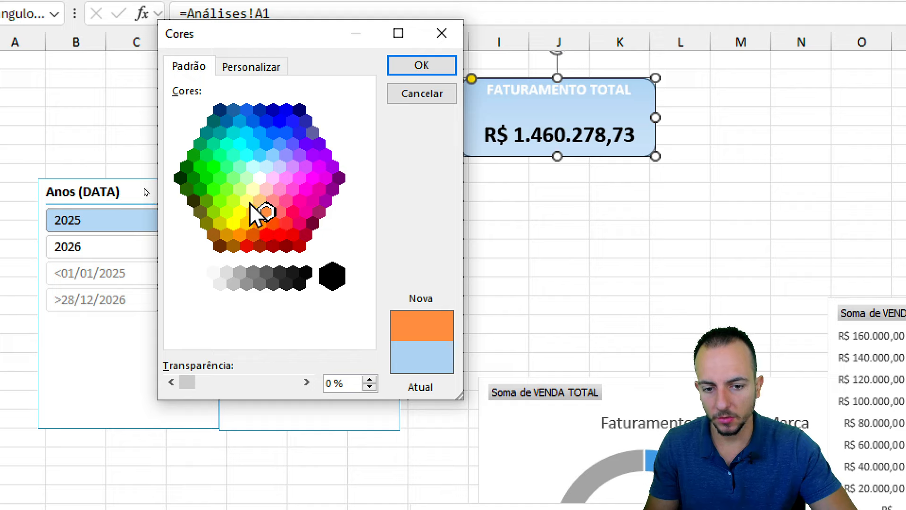
pyautogui.click(246, 200)
pyautogui.click(259, 201)
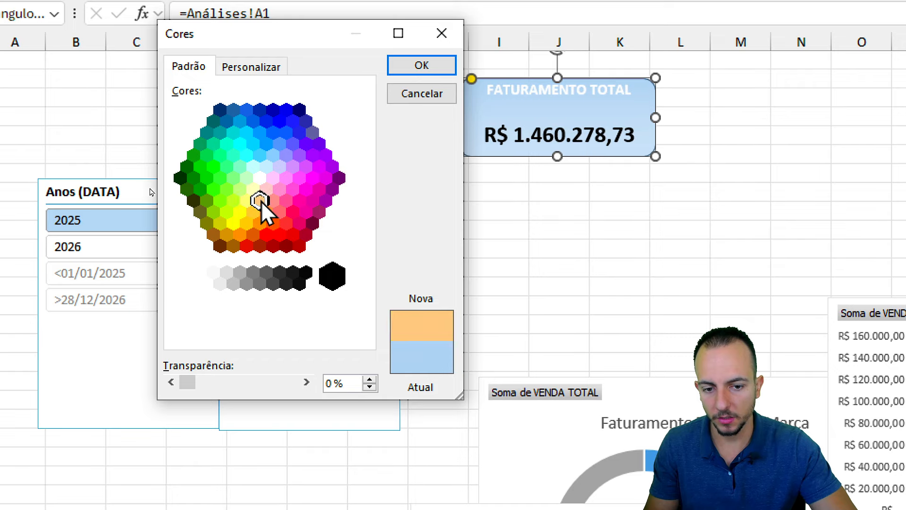
pyautogui.click(427, 71)
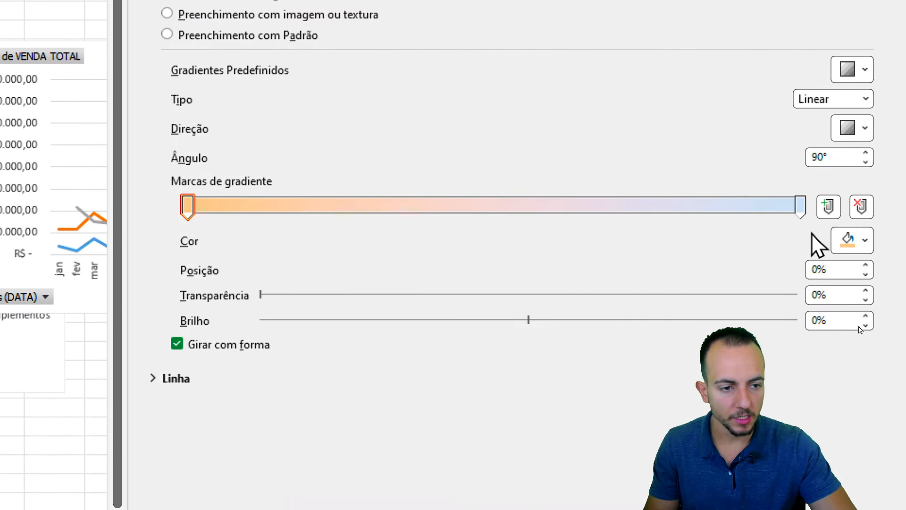
# - Set the card's 100% gradient stop to a light pink from the standard colour palette
pyautogui.click(800, 279)
pyautogui.click(849, 316)
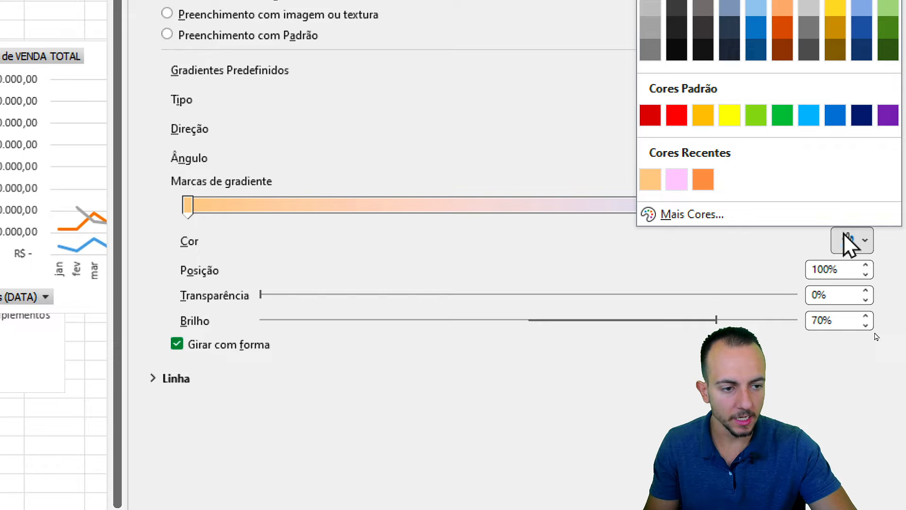
pyautogui.click(750, 218)
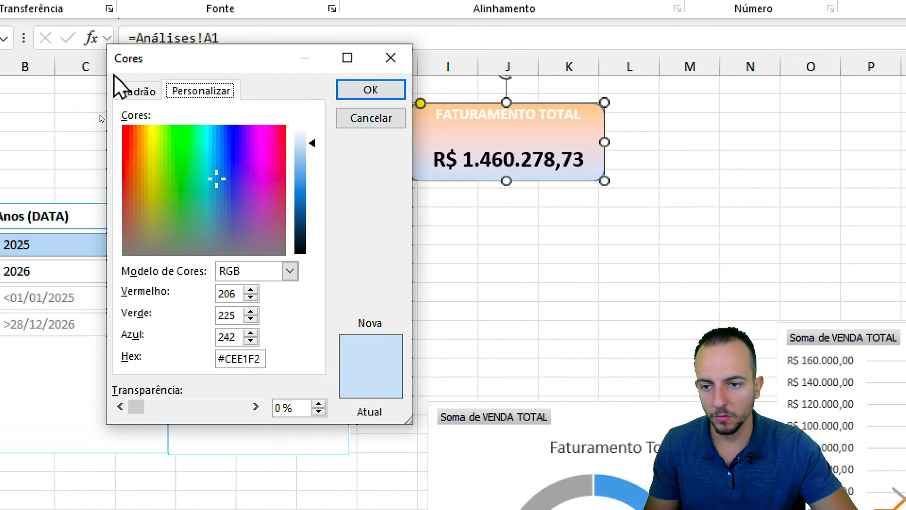
pyautogui.click(135, 92)
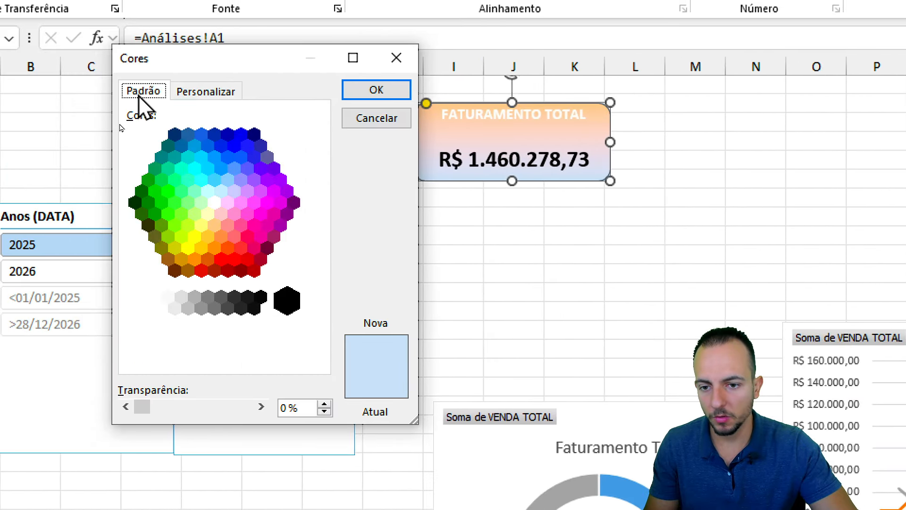
pyautogui.click(227, 202)
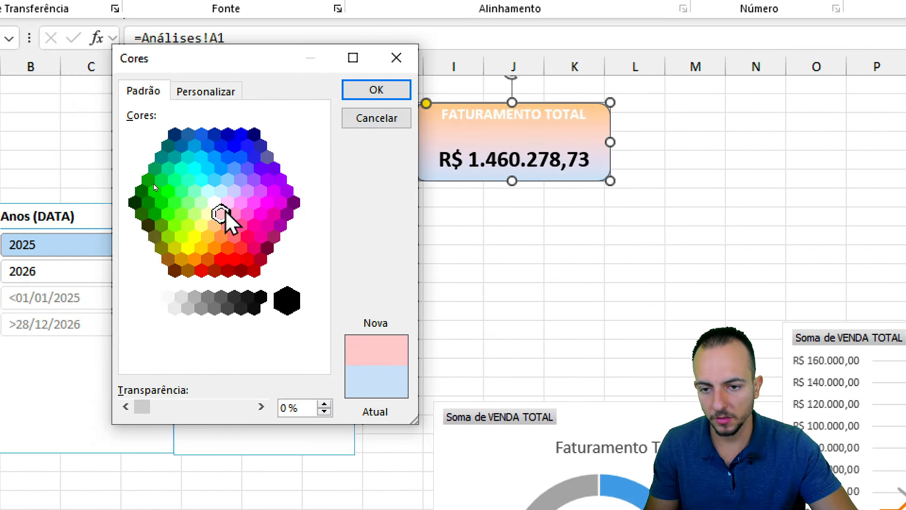
pyautogui.click(227, 202)
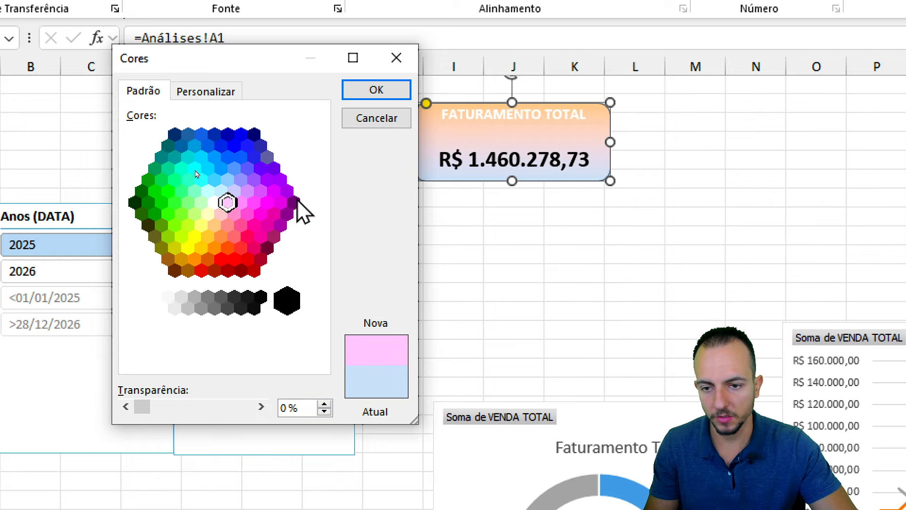
pyautogui.click(376, 90)
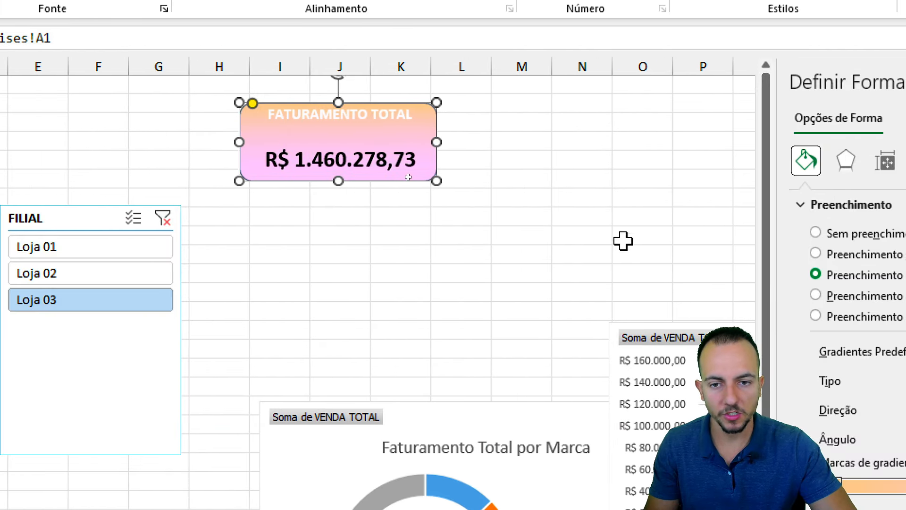
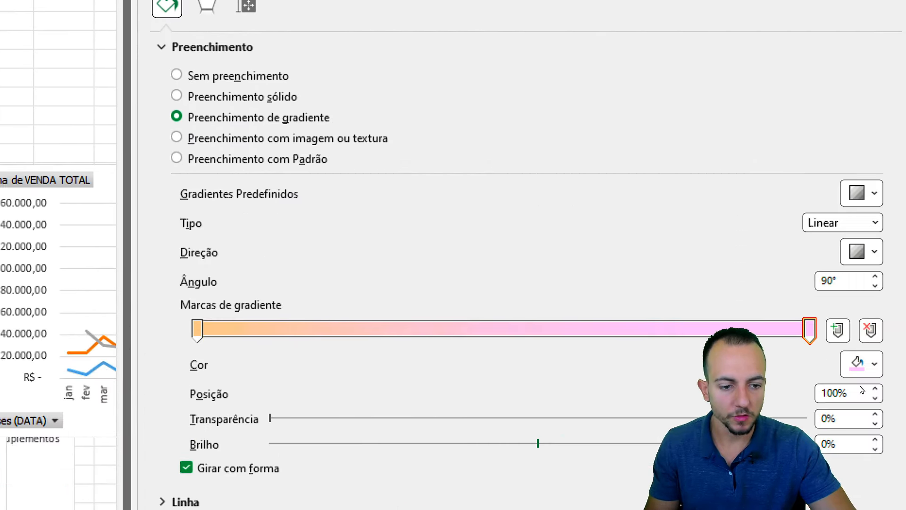
# - Change the card's gradient type to Radial and set its 0% stop to a stronger orange from the standard palette
pyautogui.click(834, 100)
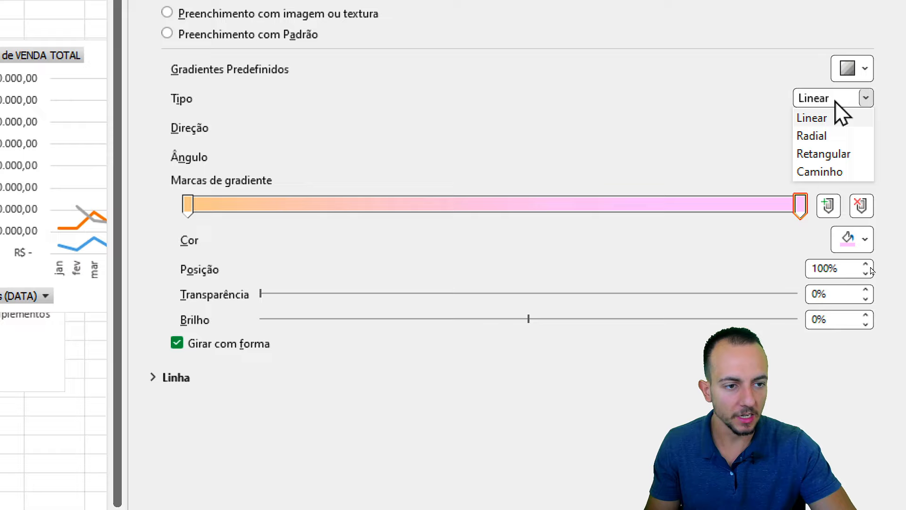
pyautogui.click(832, 137)
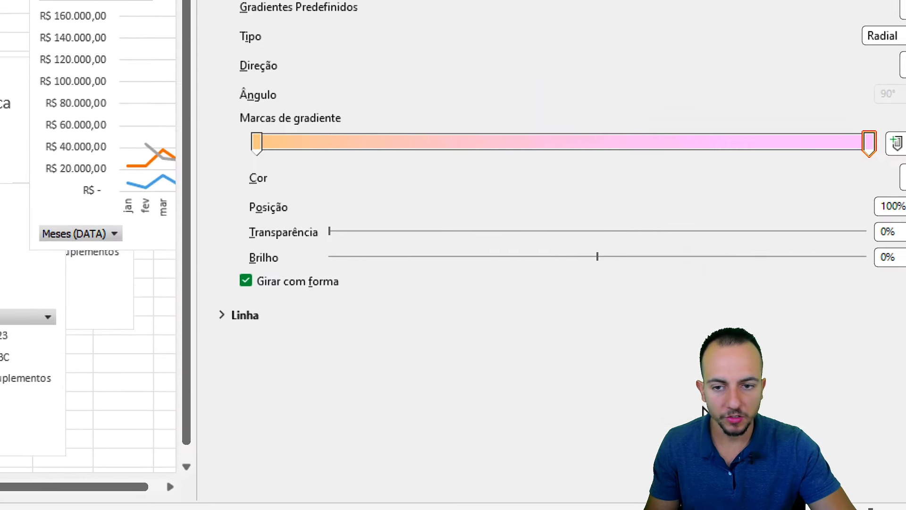
pyautogui.click(257, 144)
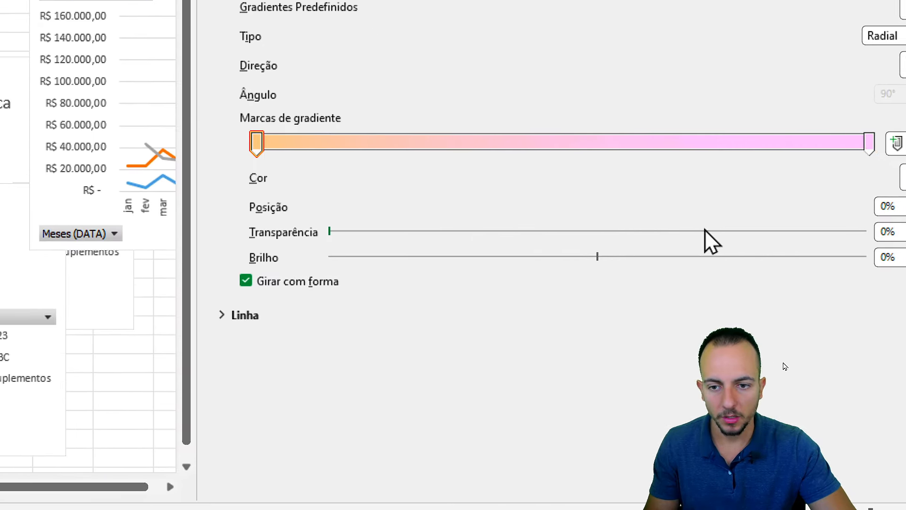
pyautogui.click(847, 177)
pyautogui.click(692, 151)
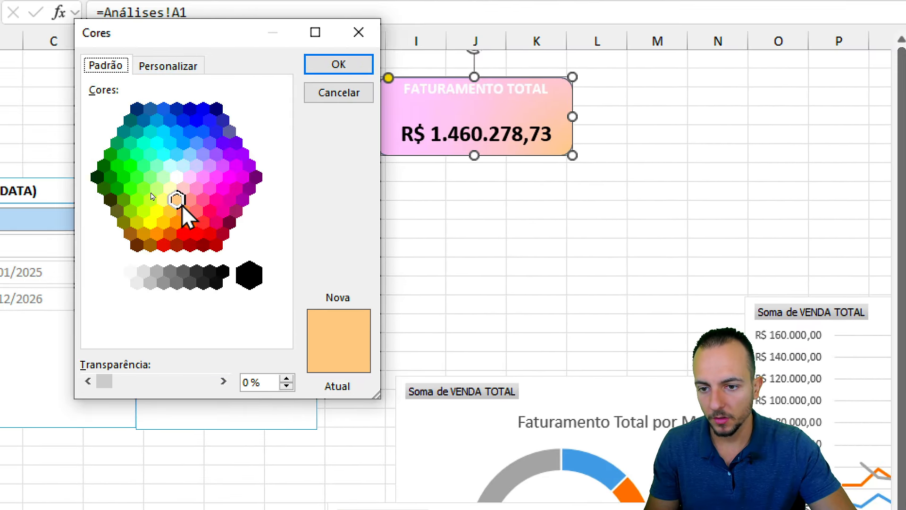
pyautogui.click(183, 211)
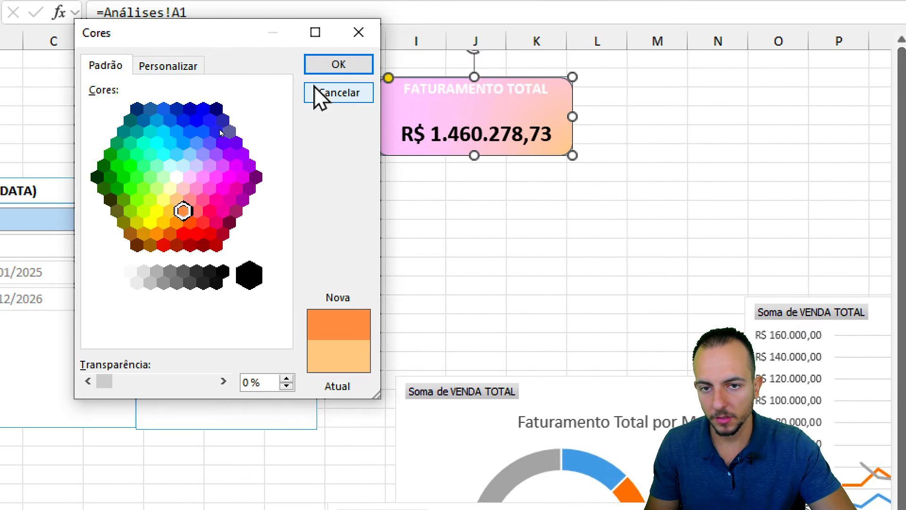
pyautogui.click(335, 66)
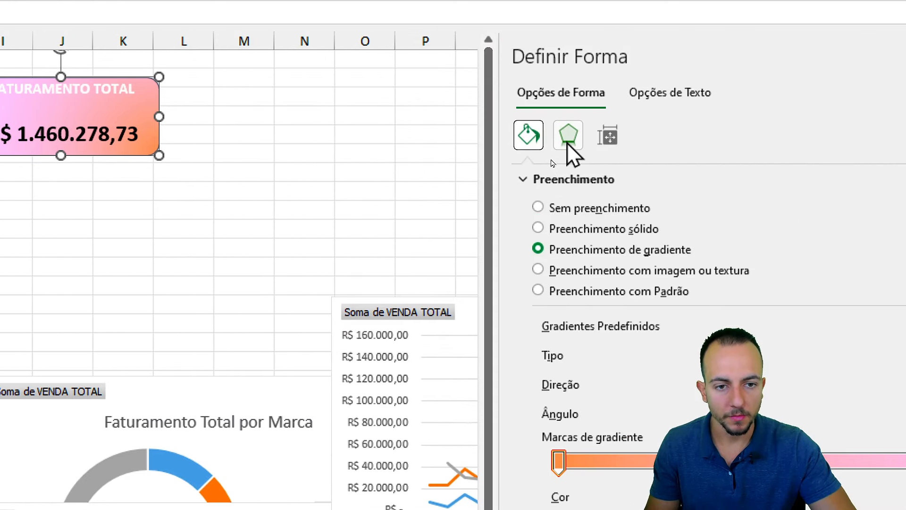
# - Apply the first outer (Externa) shadow preset to the revenue card
pyautogui.click(568, 141)
pyautogui.click(569, 181)
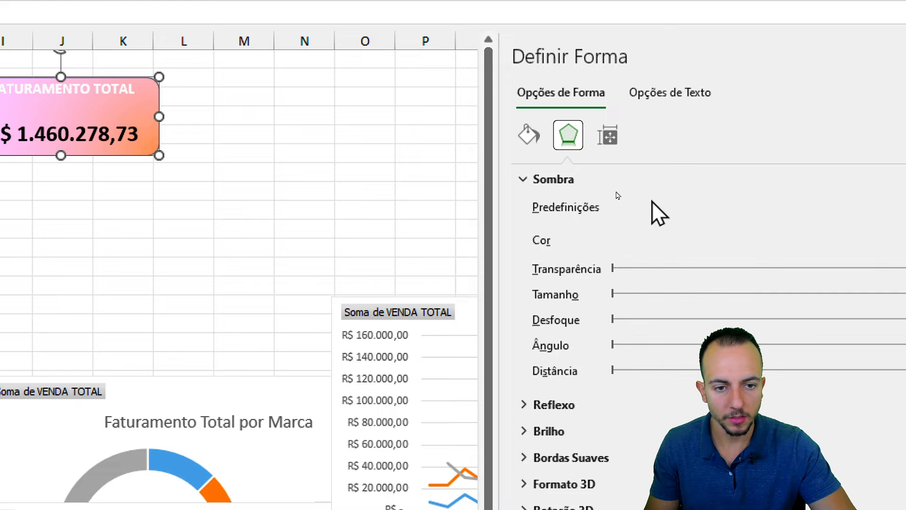
pyautogui.click(856, 210)
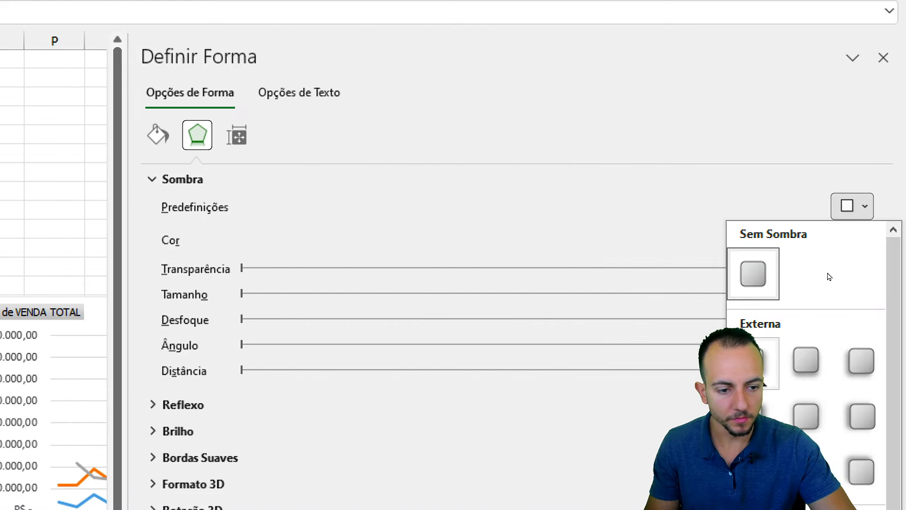
pyautogui.click(753, 362)
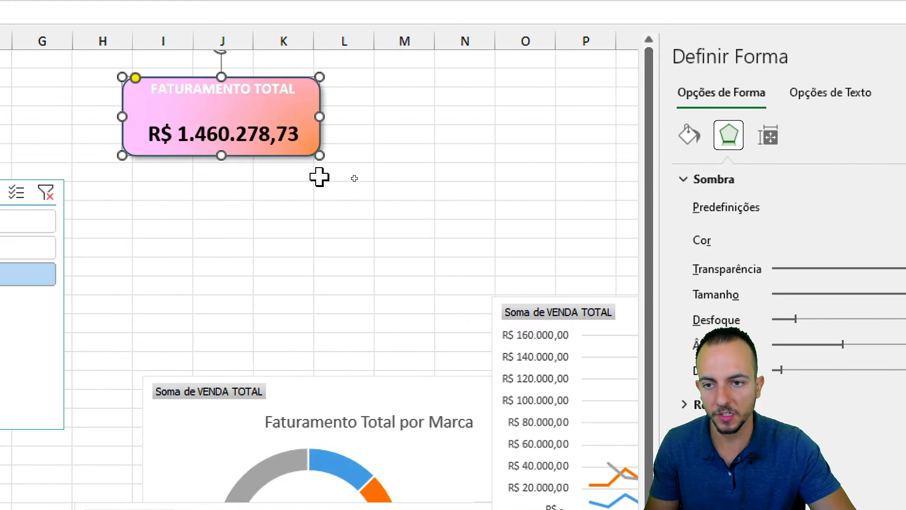
# - Set the card's solid outline colour to black and close the shape formatting options
pyautogui.click(688, 147)
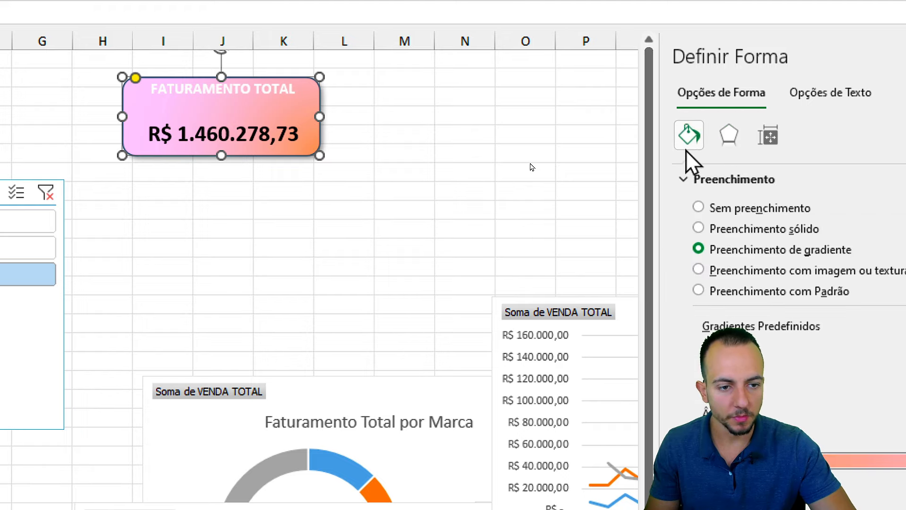
pyautogui.click(722, 182)
pyautogui.click(712, 205)
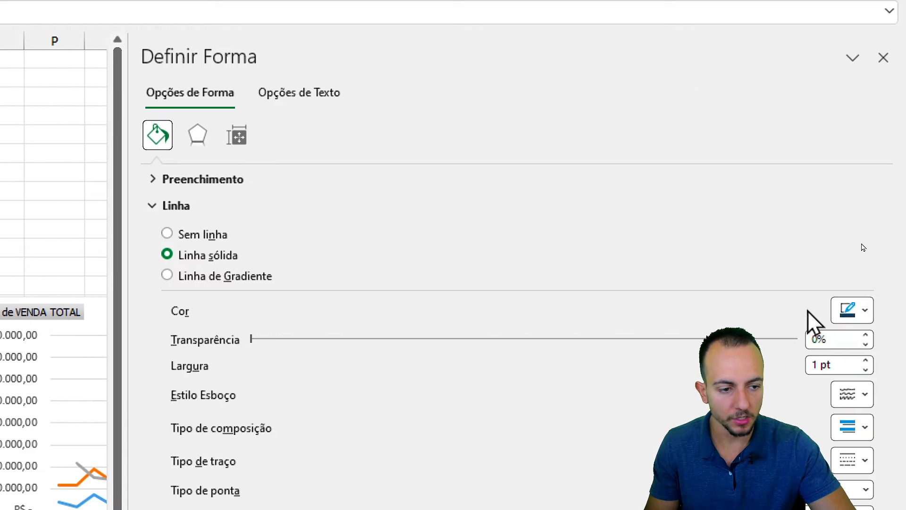
pyautogui.click(849, 310)
pyautogui.click(677, 405)
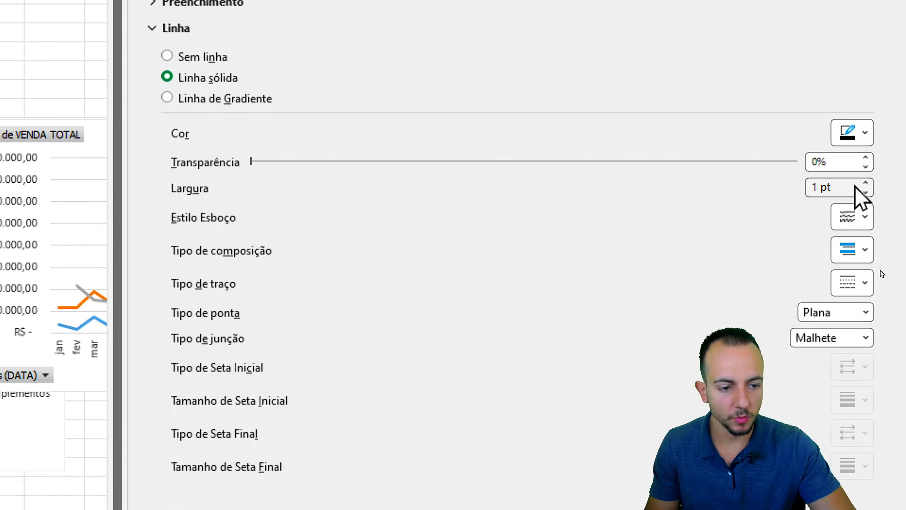
pyautogui.click(890, 107)
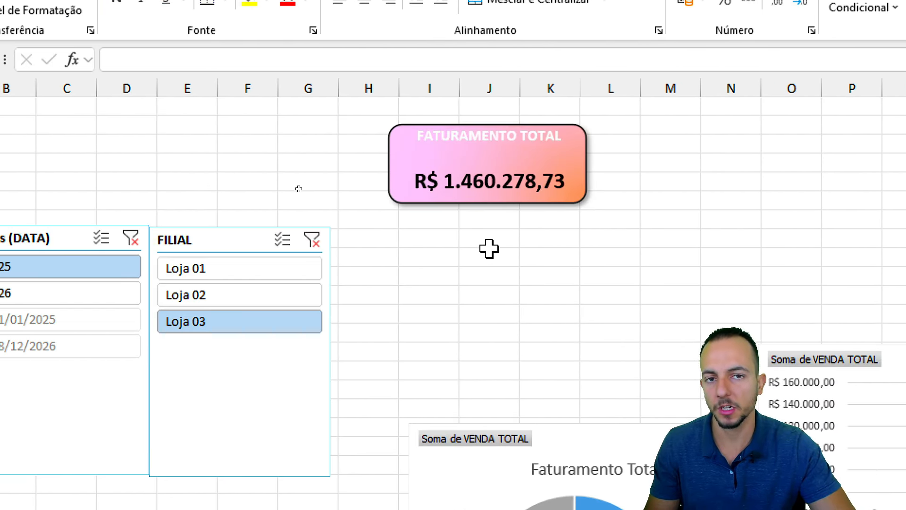
# - Align the revenue value vertically to the top of the card
pyautogui.click(526, 138)
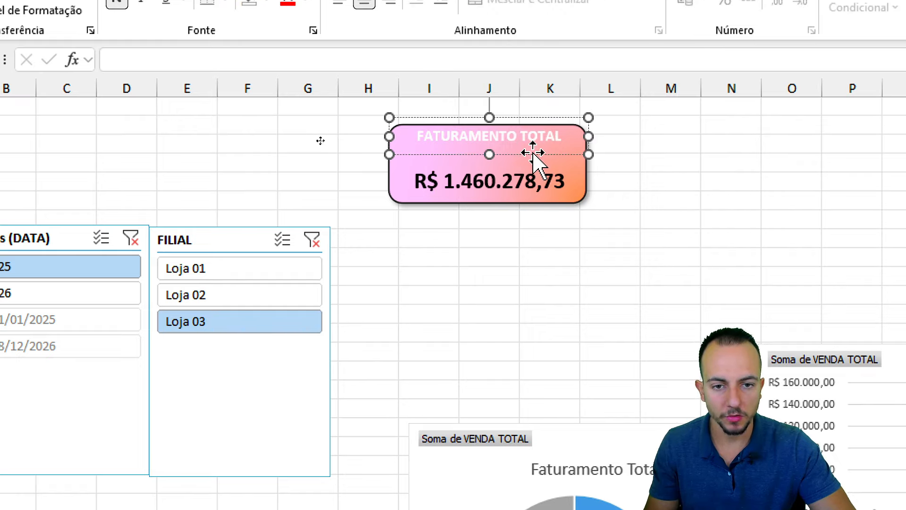
pyautogui.click(534, 153)
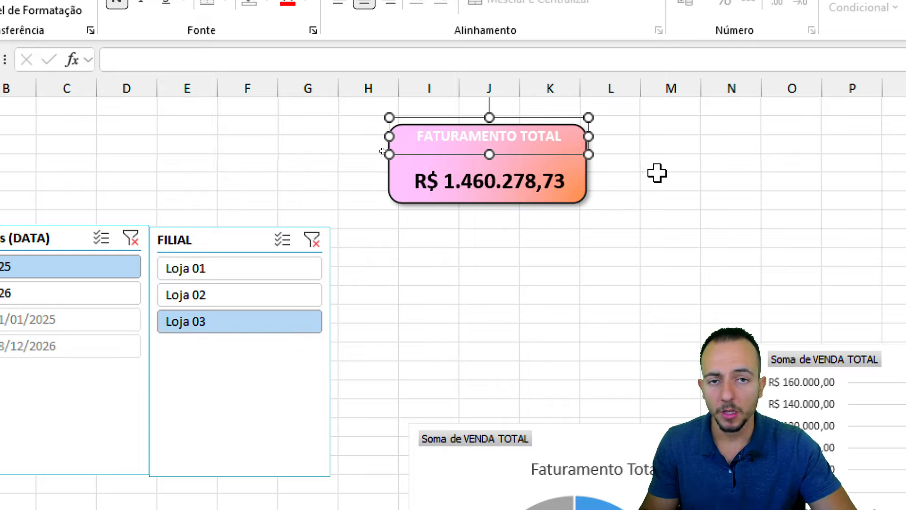
pyautogui.click(468, 184)
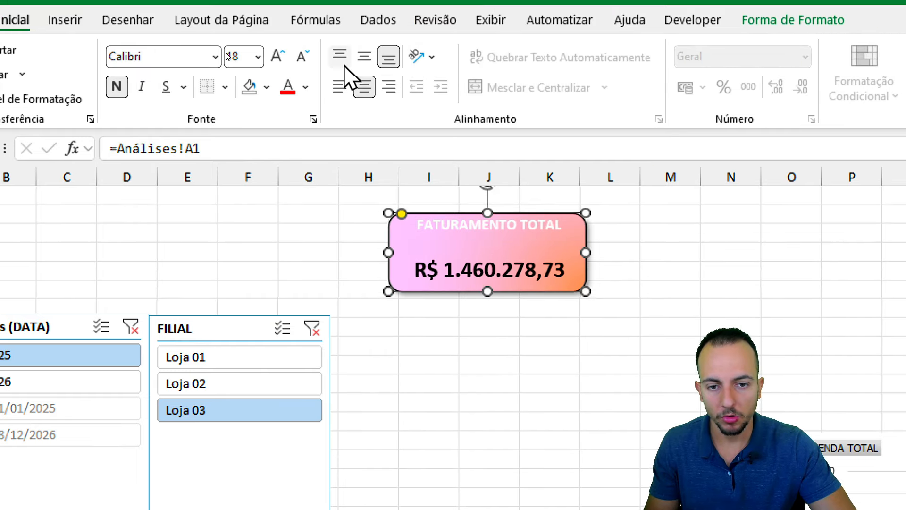
pyautogui.click(343, 39)
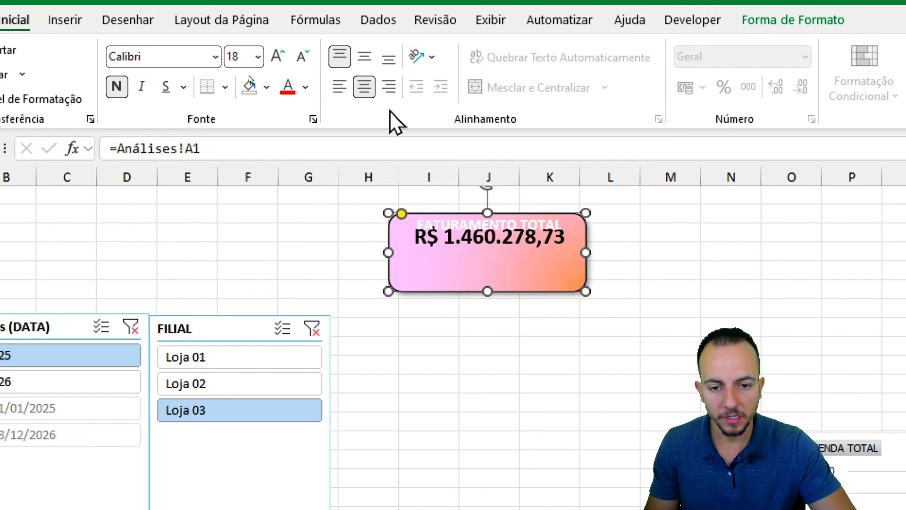
# - Move the FATURAMENTO TOTAL text box straight down to the card's lower edge, beneath the revenue value
pyautogui.click(456, 224)
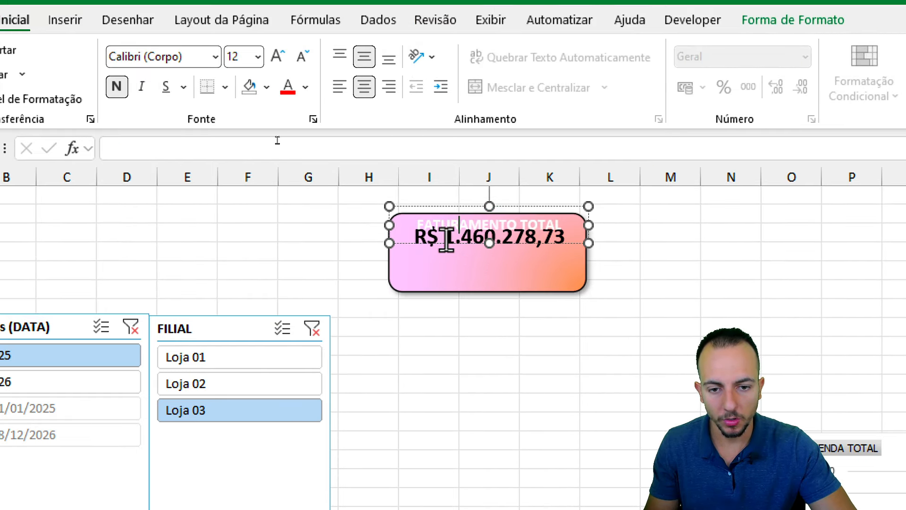
pyautogui.press('Escape')
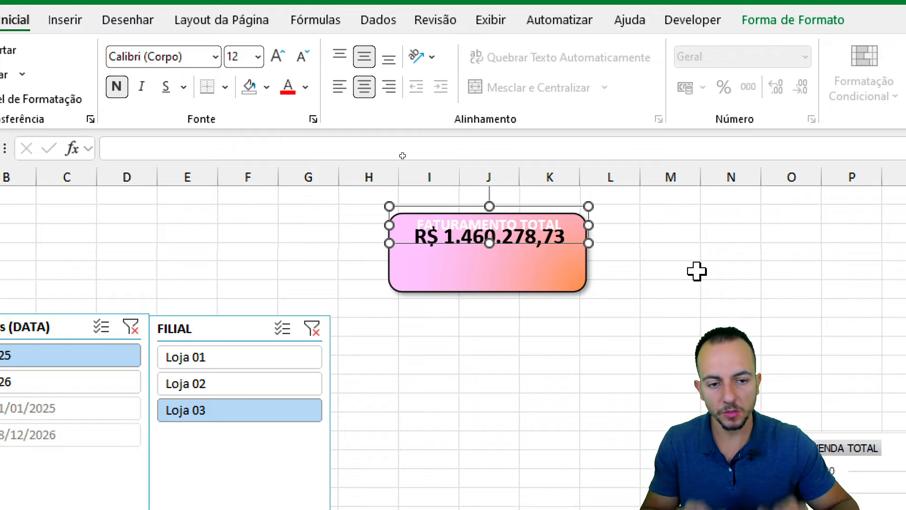
pyautogui.press('Right')
pyautogui.press('Left')
pyautogui.press('Left')
pyautogui.press('Down')
pyautogui.press('Down')
pyautogui.press('Down')
pyautogui.press('Down')
pyautogui.press('Down')
pyautogui.press('Down')
pyautogui.press('Down')
pyautogui.press('Down')
pyautogui.press('Down')
pyautogui.press('Down')
pyautogui.press('Down')
pyautogui.press('Down')
pyautogui.press('Down')
pyautogui.press('Down')
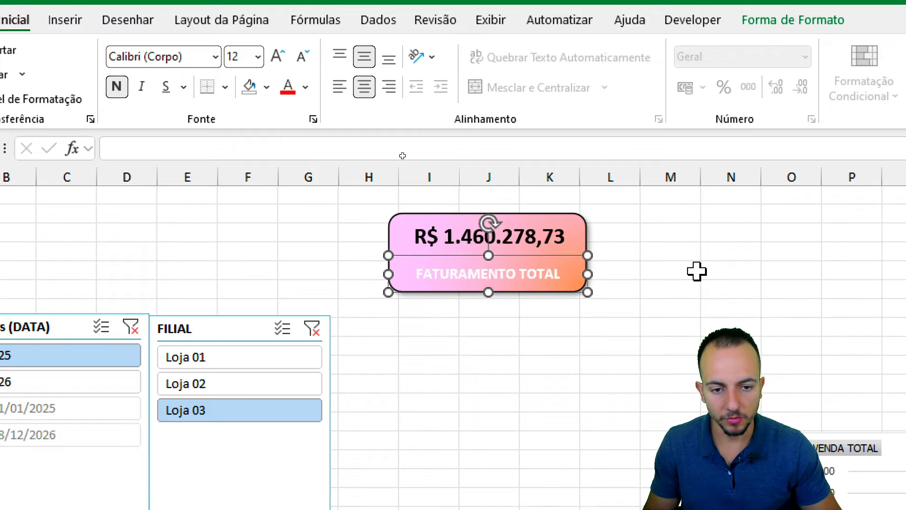
pyautogui.press('Down')
pyautogui.press('Down')
pyautogui.press('Down')
pyautogui.press('Down')
pyautogui.press('Down')
pyautogui.press('Down')
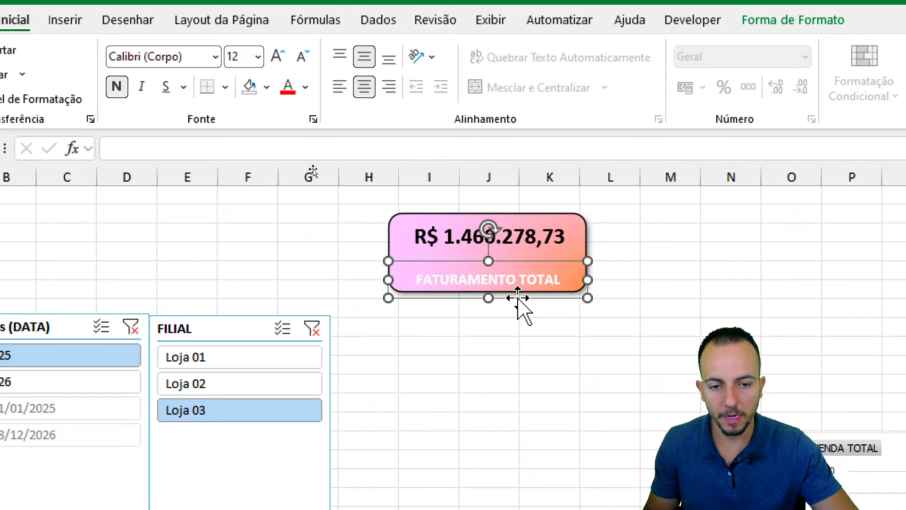
# - Reduce the card's height slightly by raising its lower edge
pyautogui.click(588, 241)
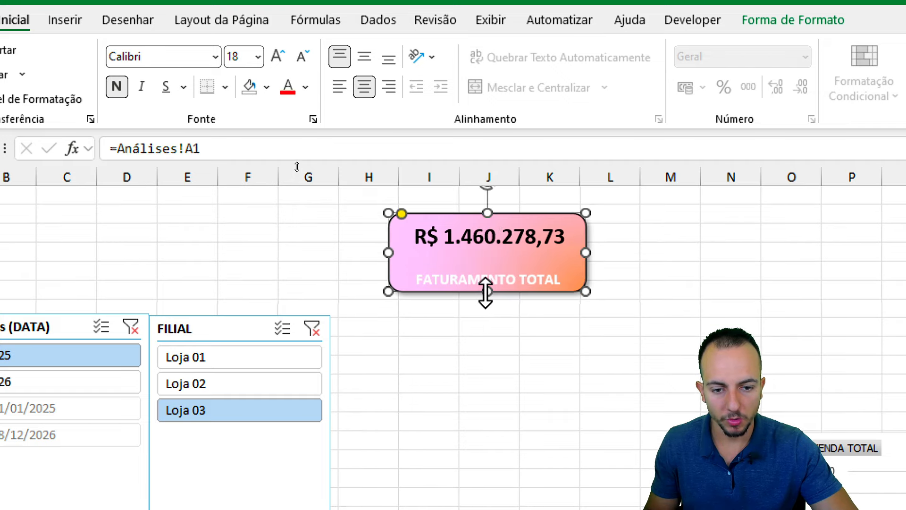
pyautogui.moveTo(486, 291); pyautogui.dragTo(501, 277)
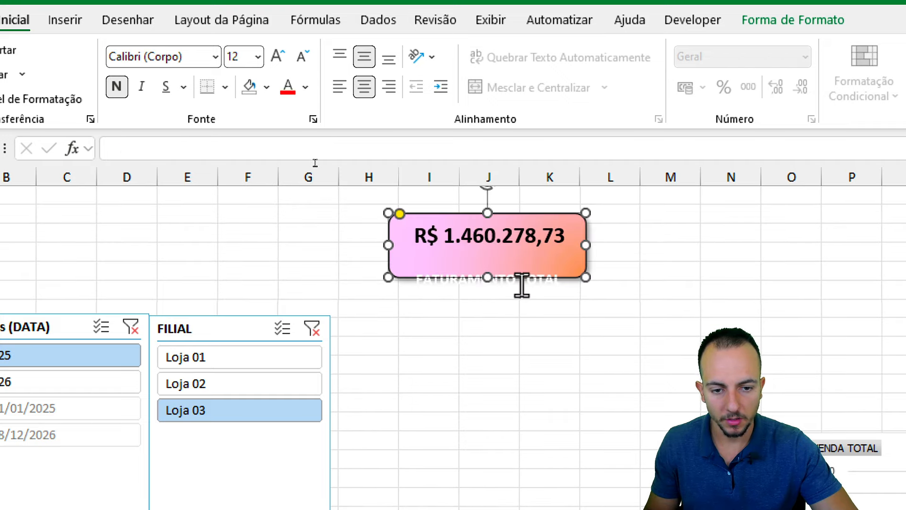
pyautogui.click(521, 282)
pyautogui.click(560, 265)
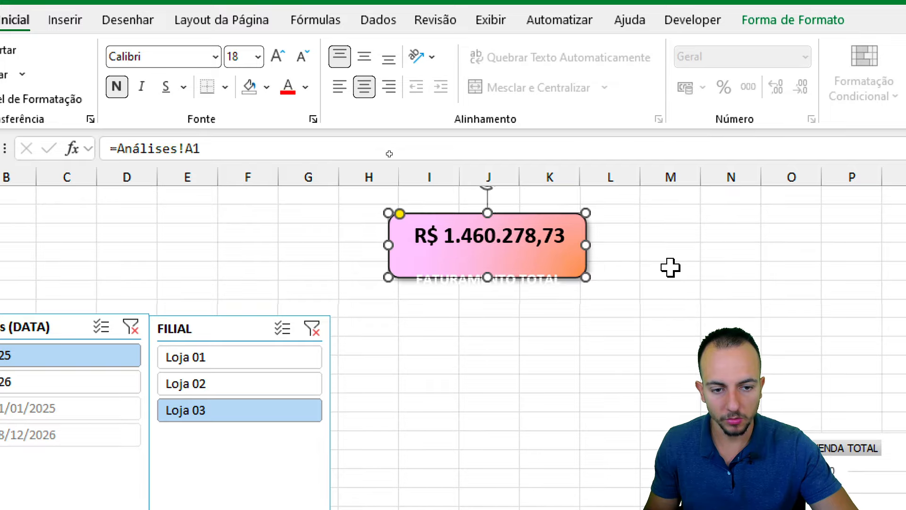
# - Nudge the FATURAMENTO TOTAL text box up so it sits inside the shortened card, just below the value
pyautogui.click(535, 291)
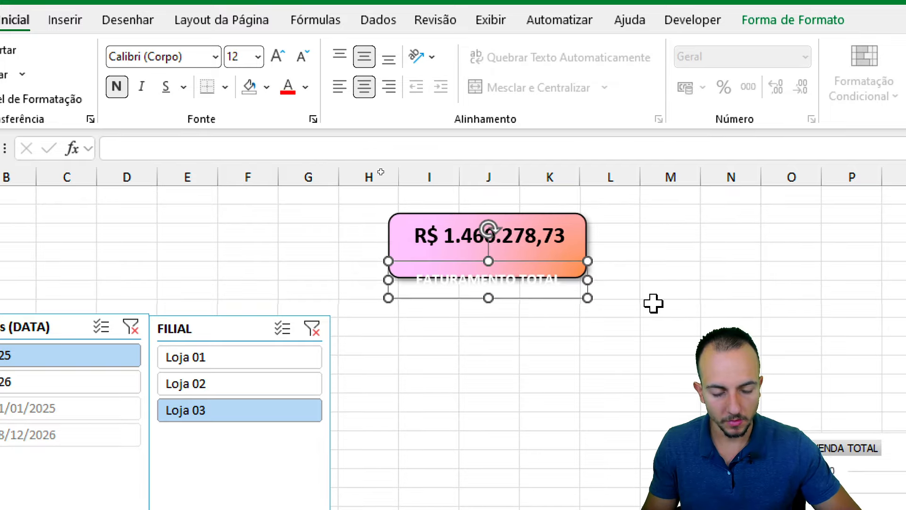
pyautogui.press('Up')
pyautogui.press('Up')
pyautogui.press('Up')
pyautogui.press('Up')
pyautogui.press('Up')
pyautogui.press('Up')
pyautogui.press('Up')
pyautogui.press('Up')
pyautogui.press('Up')
pyautogui.press('Up')
pyautogui.click(489, 327)
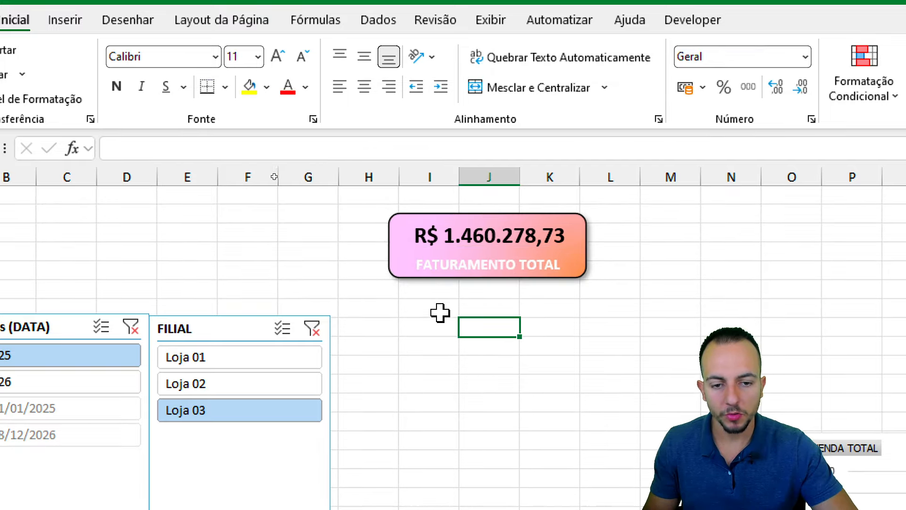
# - Set the FATURAMENTO TOTAL label's font colour to the lightest grey shade of black in the theme colours
pyautogui.click(492, 265)
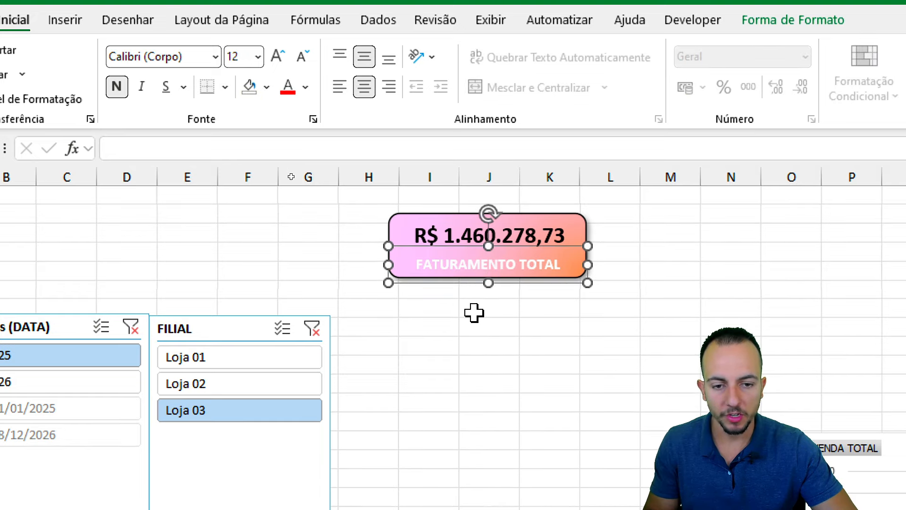
pyautogui.click(306, 88)
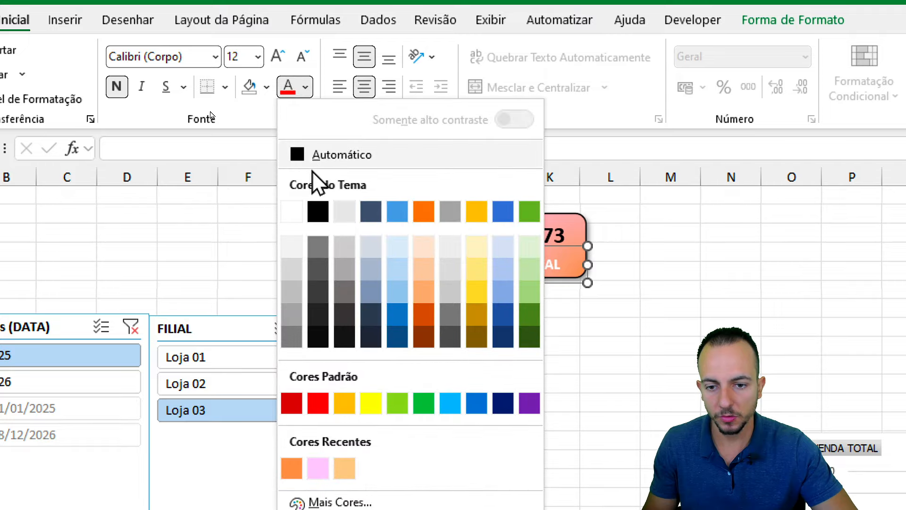
pyautogui.click(316, 246)
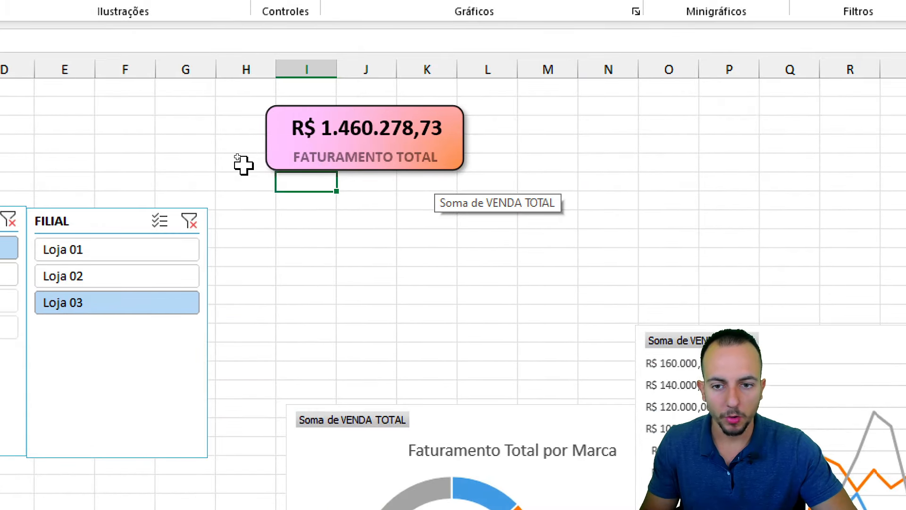
# - Check the Média de MARGEM and Contagem de ID PEDIDO columns on the Análises sheet, and return to the Dashboard sheet
pyautogui.click(326, 169)
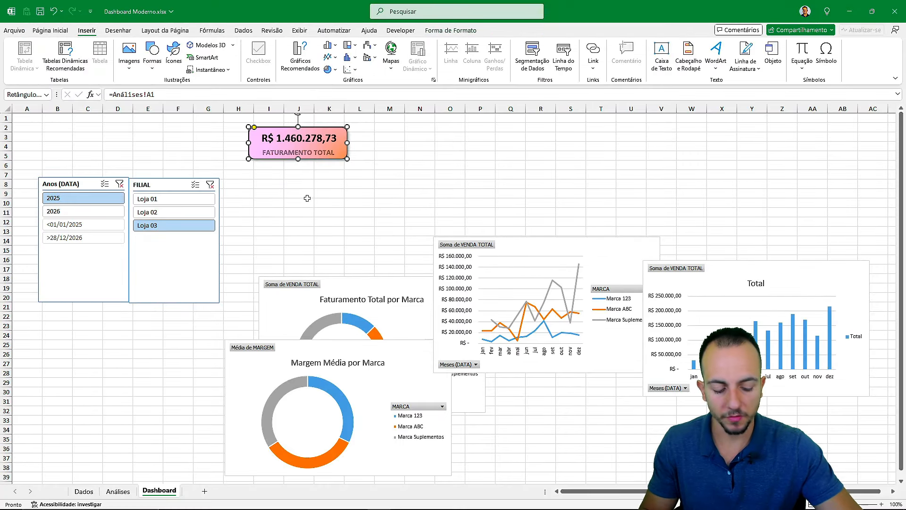
pyautogui.hotkey('ctrl', 'pageup')
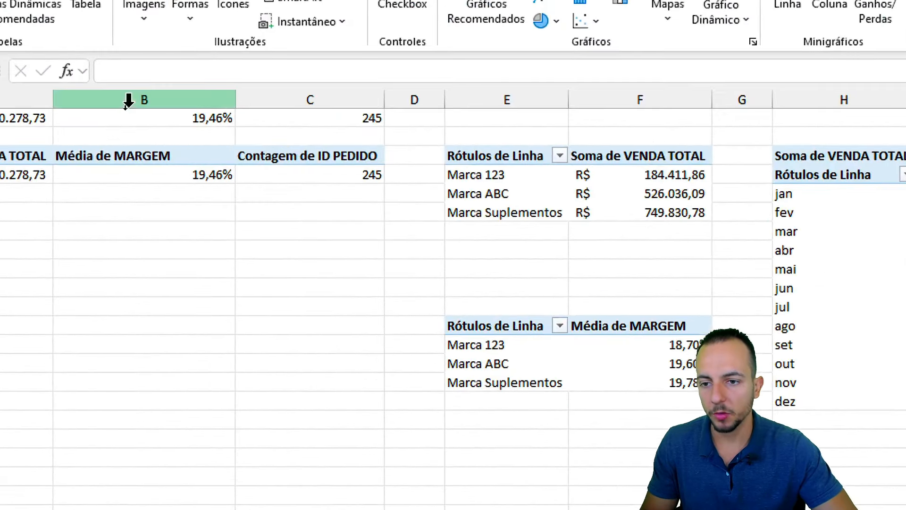
pyautogui.click(133, 106)
pyautogui.click(316, 98)
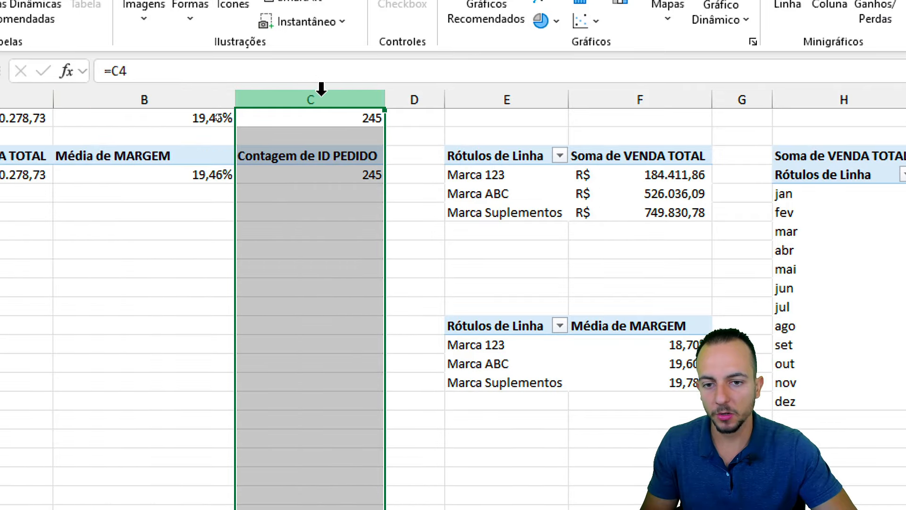
pyautogui.click(313, 156)
pyautogui.hotkey('ctrl', 'pagedown')
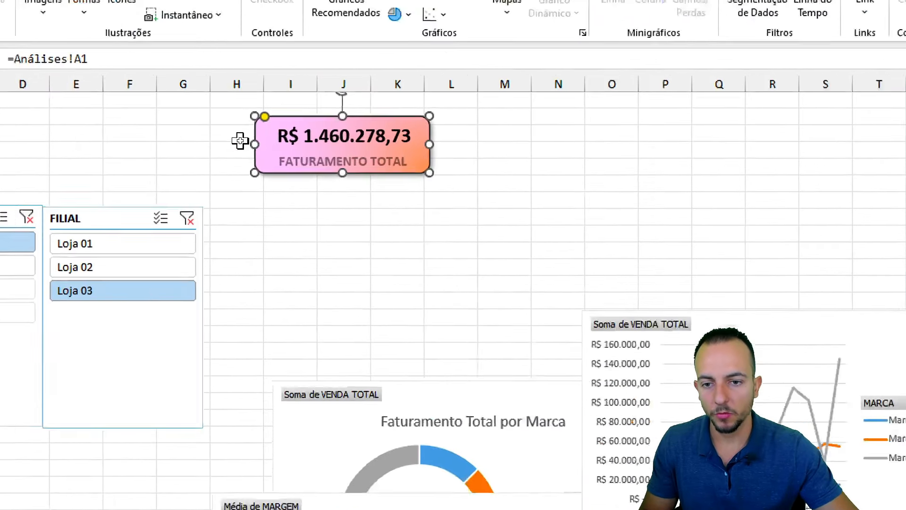
# - Duplicate the card together with its label twice, placing the copies side by side in a row with the original
pyautogui.click(326, 168)
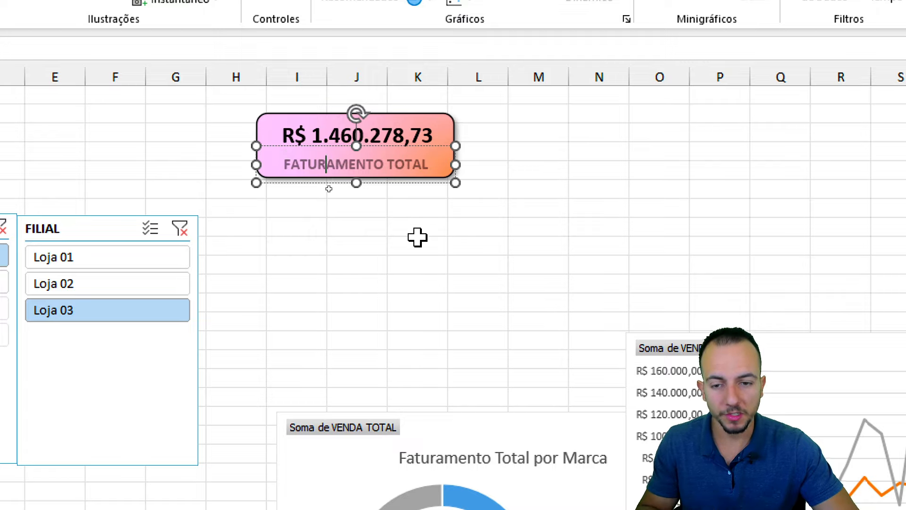
pyautogui.keyDown('ctrl'); pyautogui.click(261, 116); pyautogui.keyUp('ctrl')
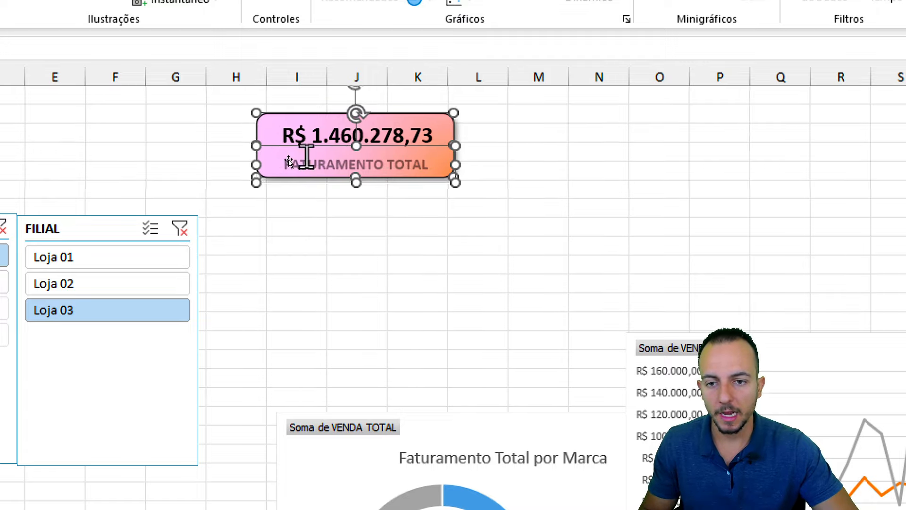
pyautogui.hotkey('ctrl', 'd')
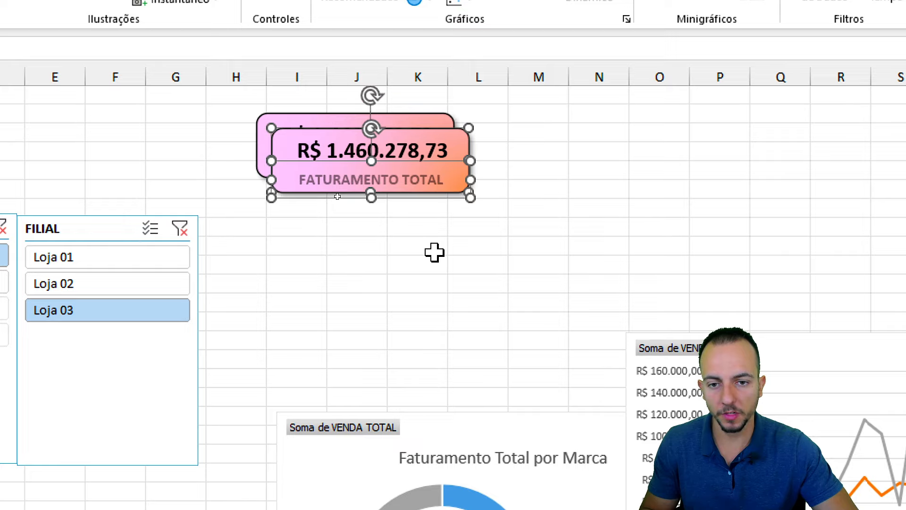
pyautogui.moveTo(305, 192); pyautogui.dragTo(502, 173)
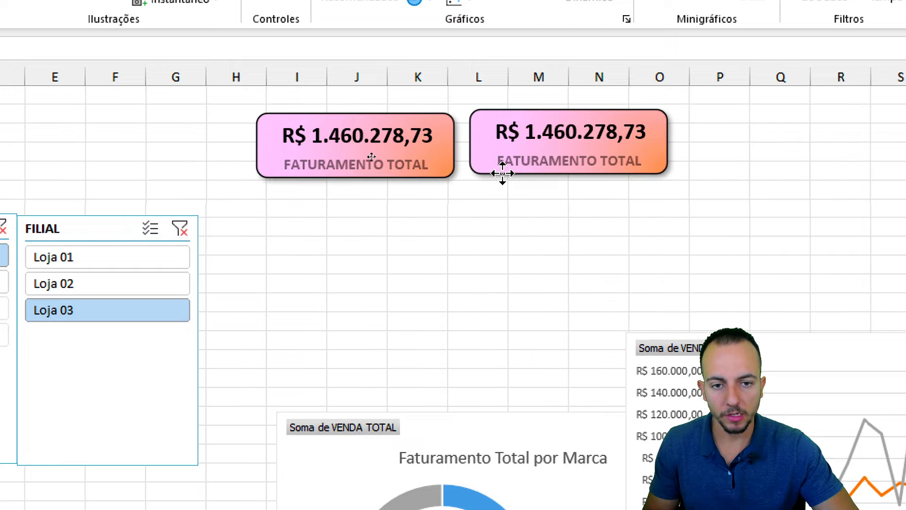
pyautogui.hotkey('ctrl', 'd')
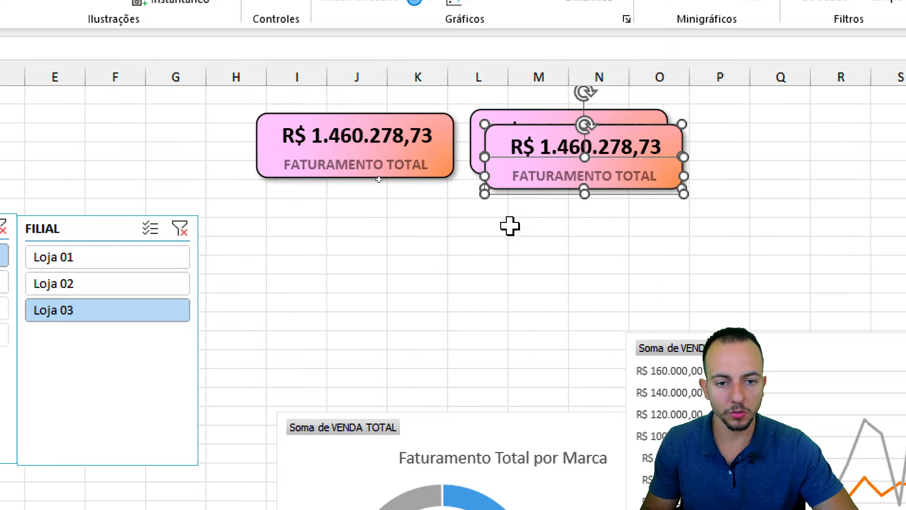
pyautogui.moveTo(535, 191); pyautogui.dragTo(734, 174)
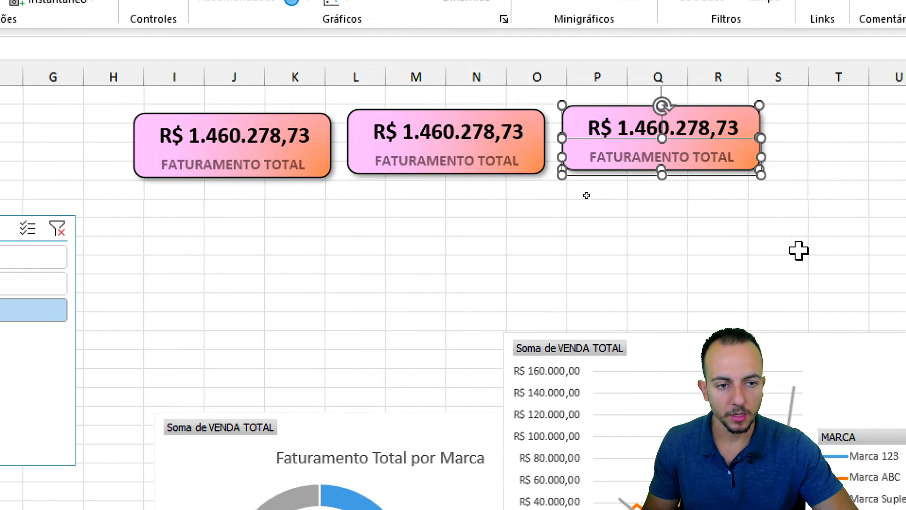
pyautogui.click(476, 241)
# - Link the second card's value to cell B1 of the Análises sheet in place of its current reference
pyautogui.click(354, 171)
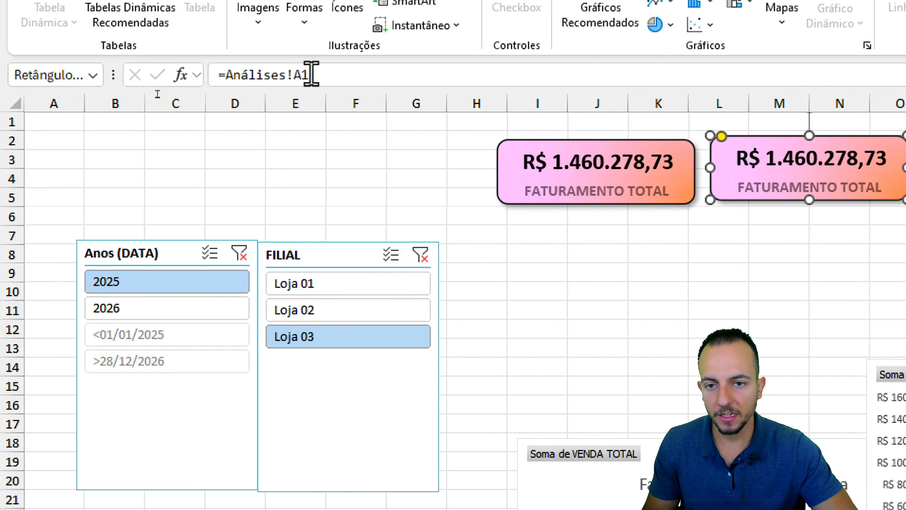
pyautogui.moveTo(311, 74); pyautogui.dragTo(218, 74)
pyautogui.press('BackSpace')
pyautogui.write('=')
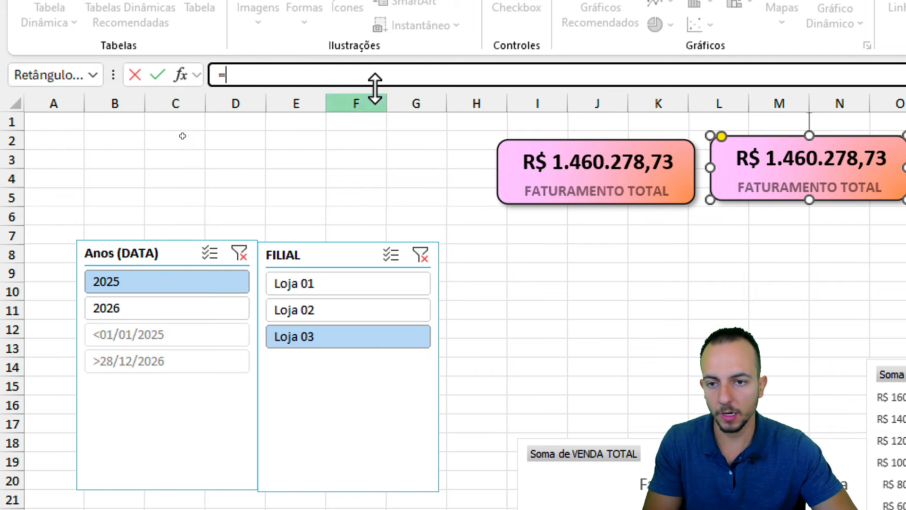
pyautogui.click(238, 474)
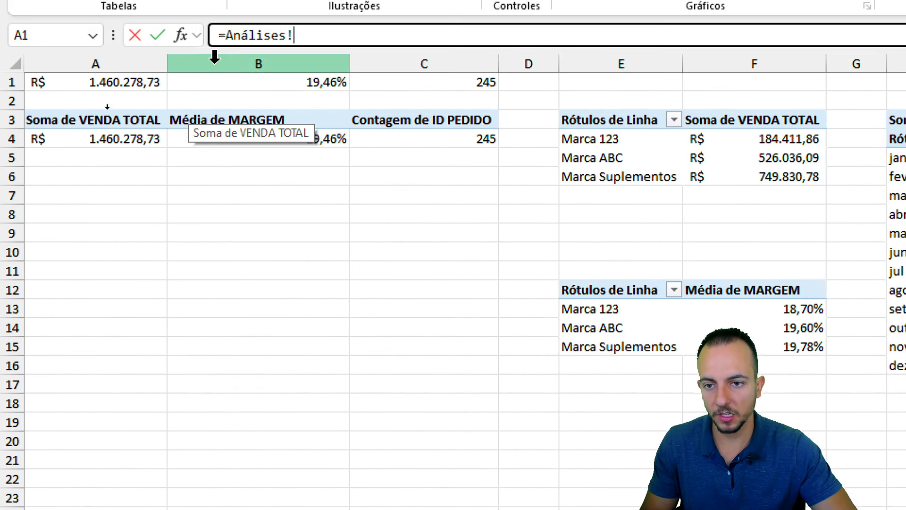
pyautogui.click(255, 85)
pyautogui.press('Return')
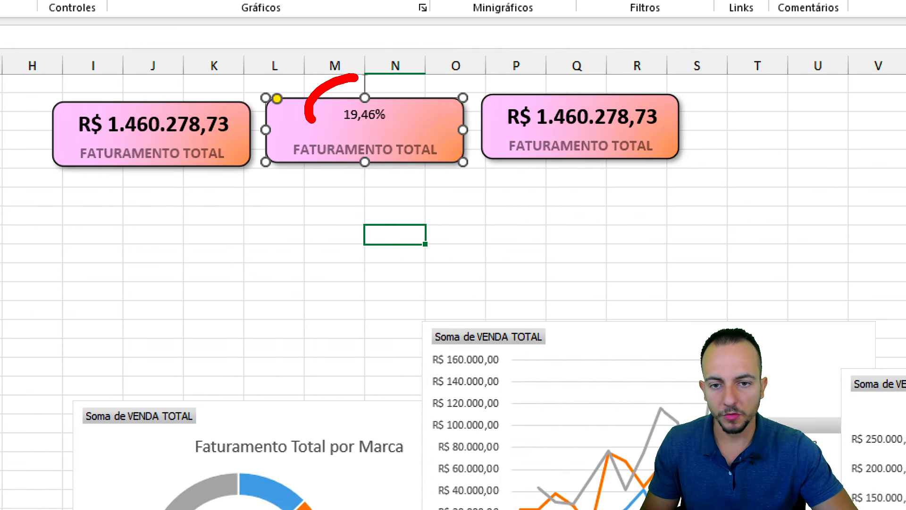
pyautogui.moveTo(310, 119); pyautogui.dragTo(341, 84)
pyautogui.press('Escape')
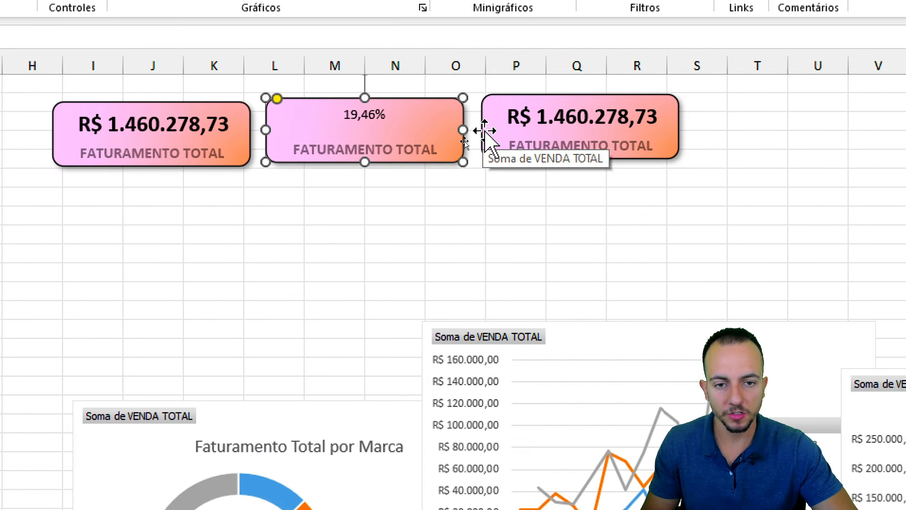
# - Link the third card's value to cell C1 of the Análises sheet
pyautogui.click(486, 137)
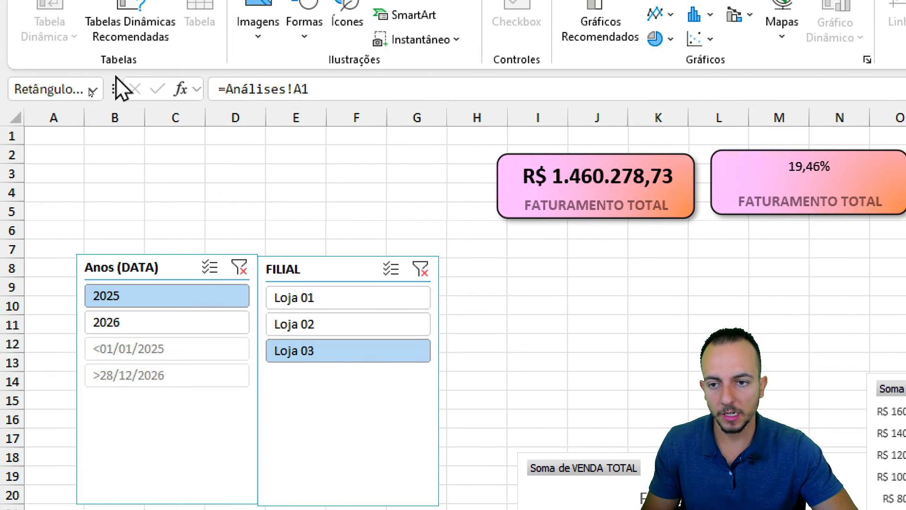
pyautogui.moveTo(299, 89); pyautogui.dragTo(166, 113)
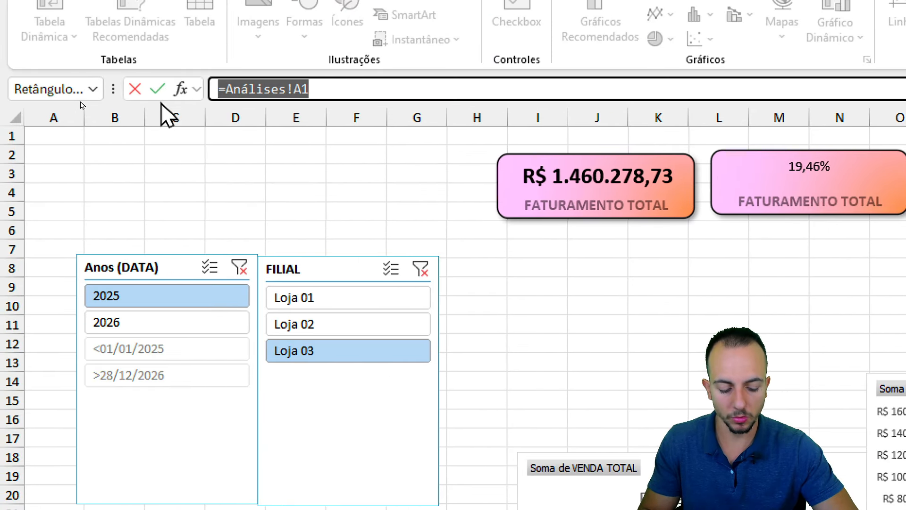
pyautogui.press('BackSpace')
pyautogui.hotkey('ctrl', 'pageup')
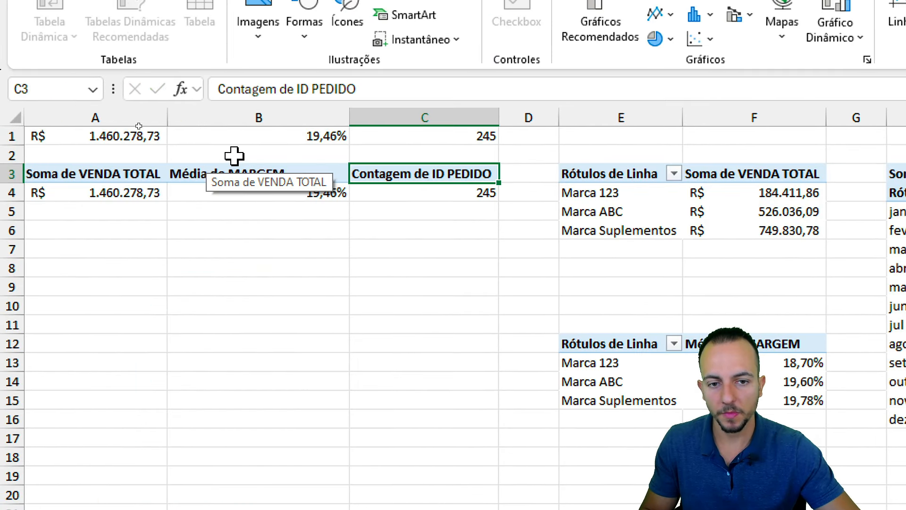
pyautogui.click(478, 136)
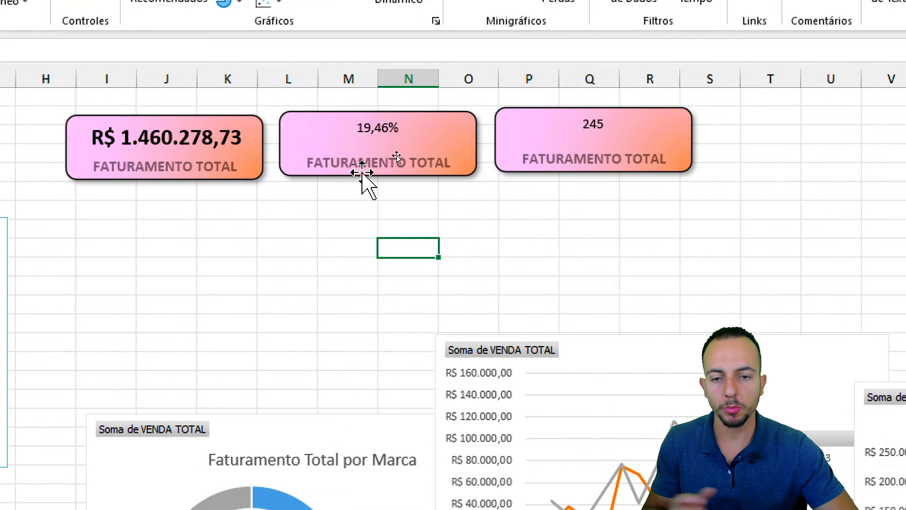
# - Copy the first card's formatting onto the second and third cards with the Format Painter
pyautogui.click(68, 142)
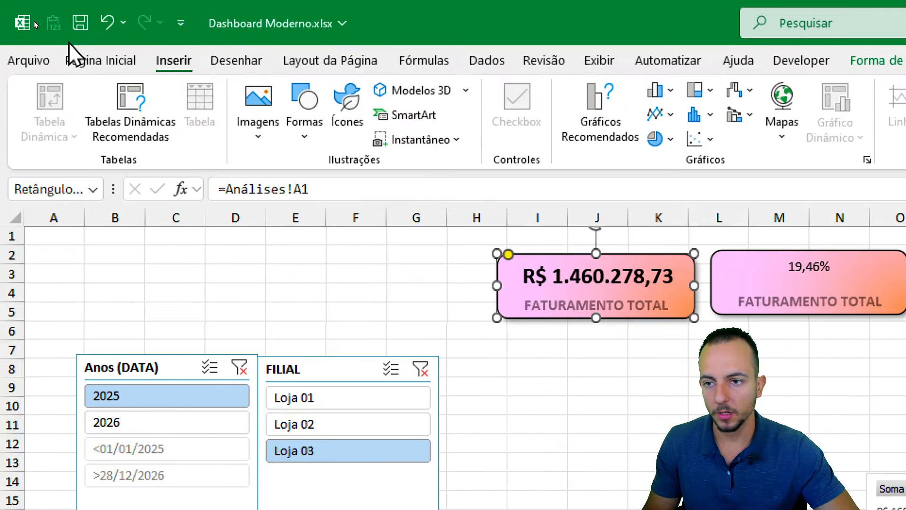
pyautogui.click(102, 59)
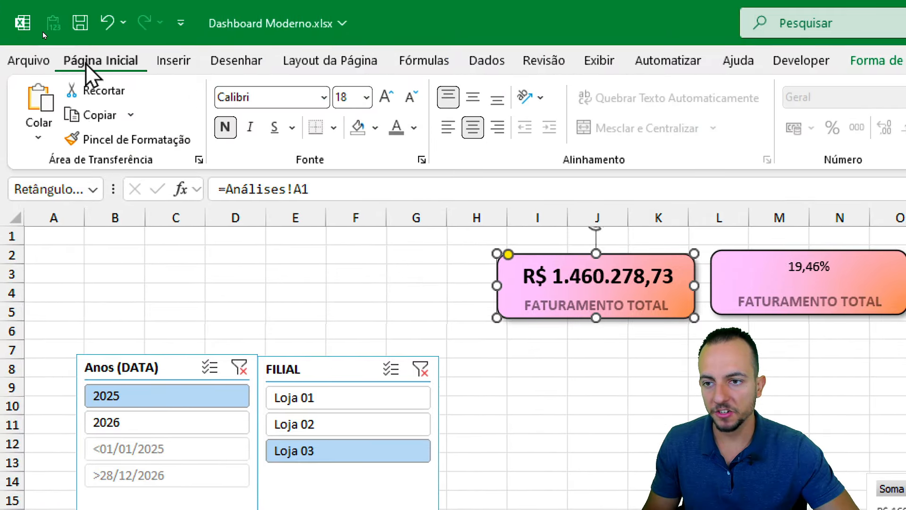
pyautogui.click(96, 144)
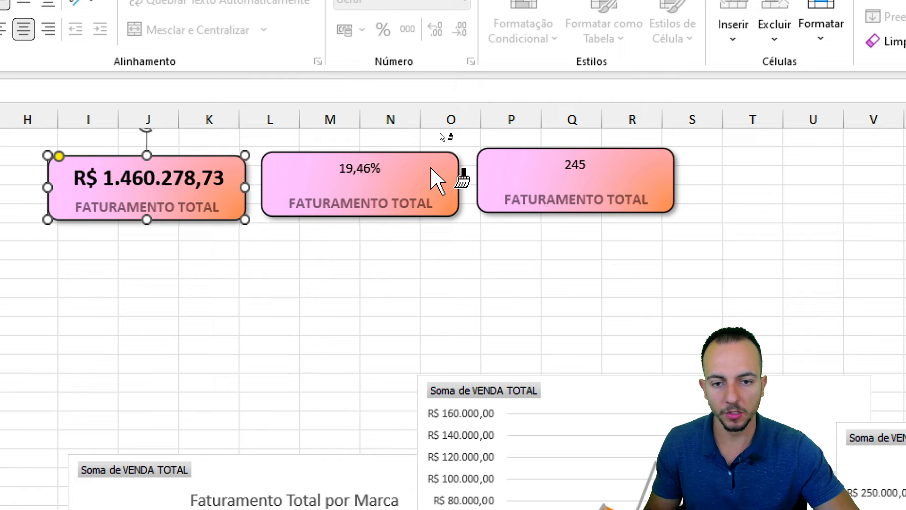
pyautogui.click(431, 170)
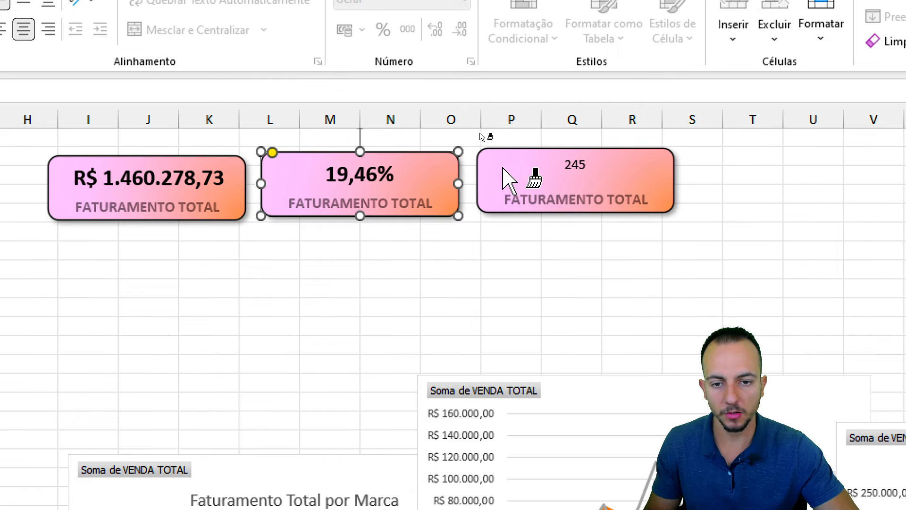
pyautogui.click(507, 182)
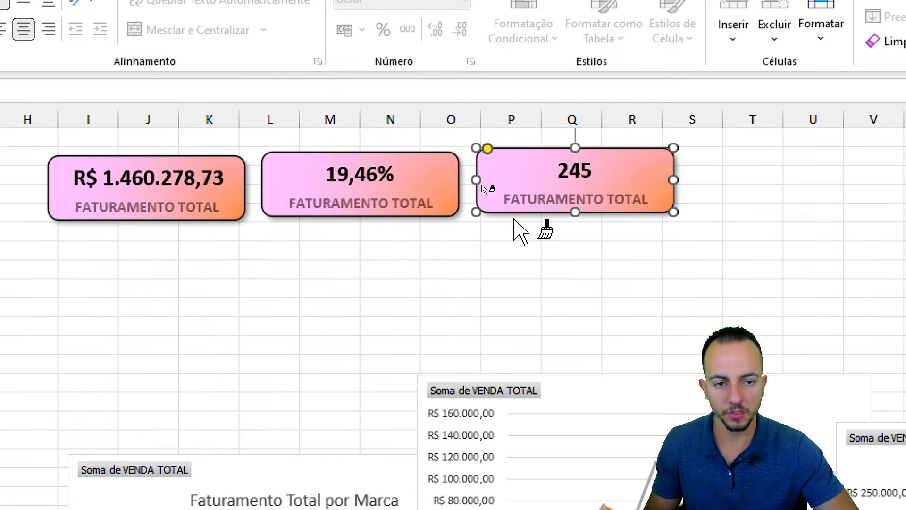
# - Change the second card's label to MARGEM MÉDIA and the third card's label to CONTAGEM DE PEDIDOS
pyautogui.click(309, 204)
pyautogui.hotkey('ctrl', 't')
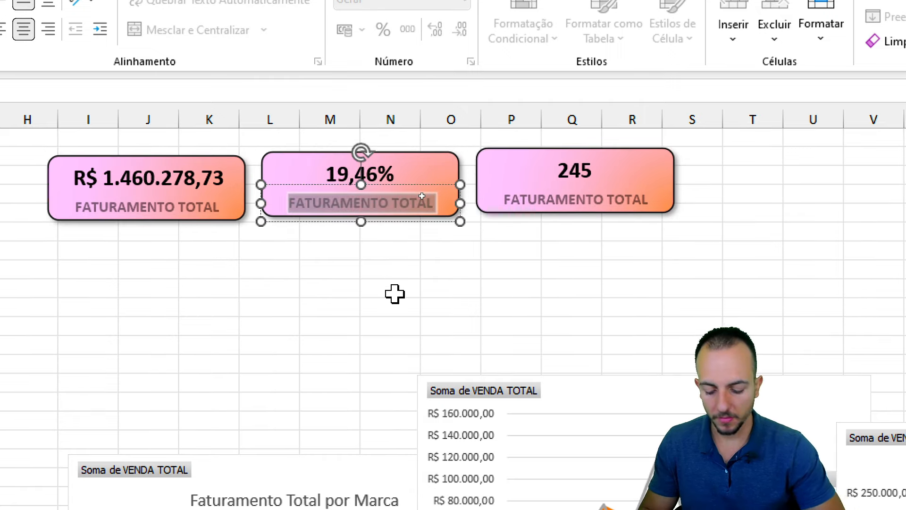
pyautogui.write('MARGEM MÉDIA')
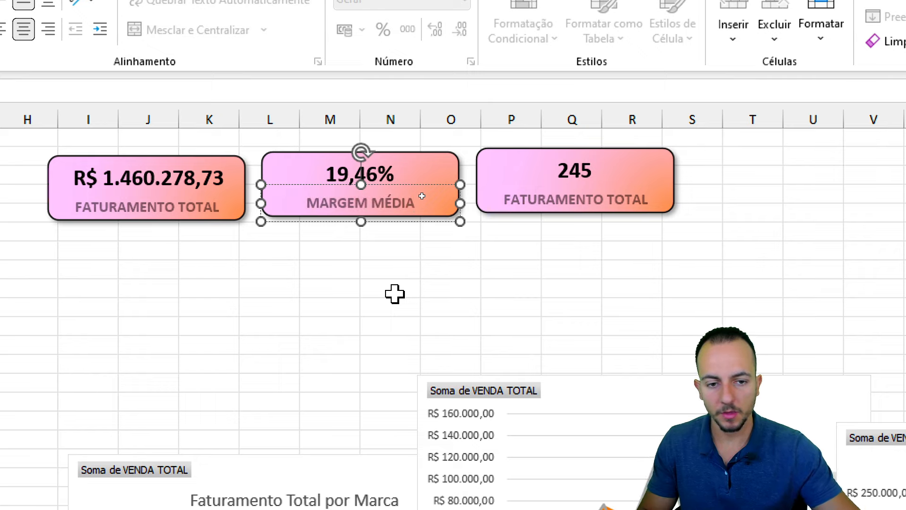
pyautogui.click(578, 194)
pyautogui.hotkey('ctrl', 't')
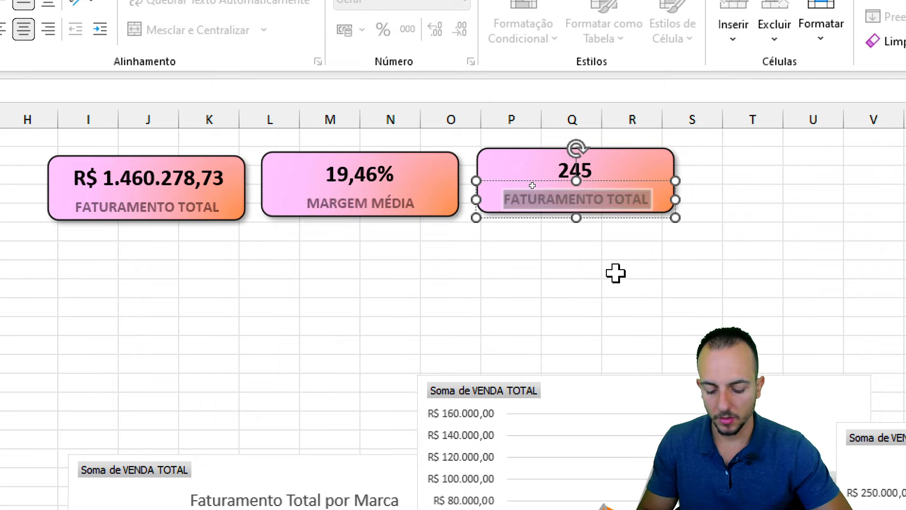
pyautogui.write('CONTAGEM DE PEDIDOS')
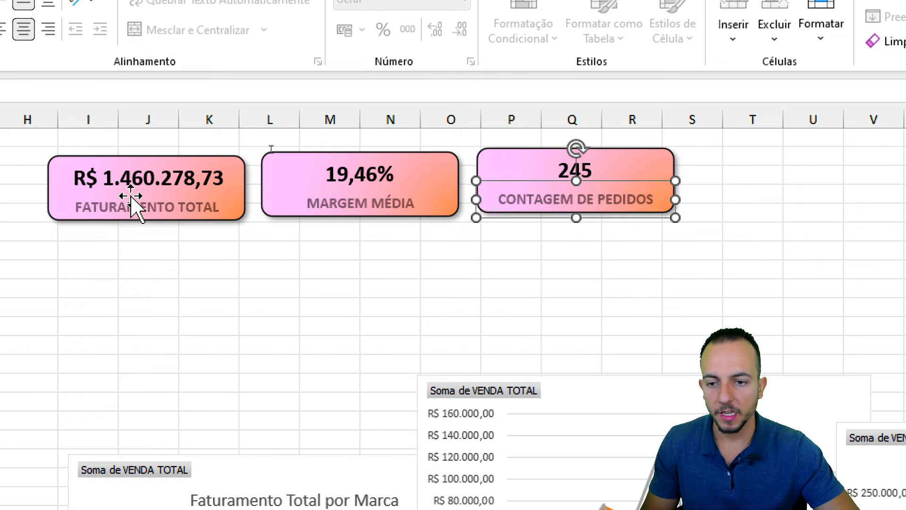
# - Try moving the first card's rectangle without its label, and undo the moves
pyautogui.moveTo(239, 192); pyautogui.dragTo(238, 347)
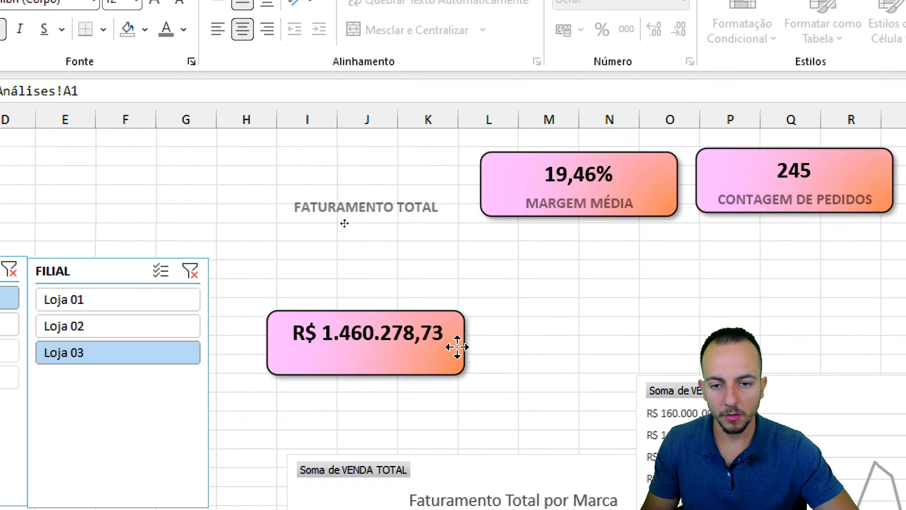
pyautogui.moveTo(457, 346); pyautogui.dragTo(467, 254)
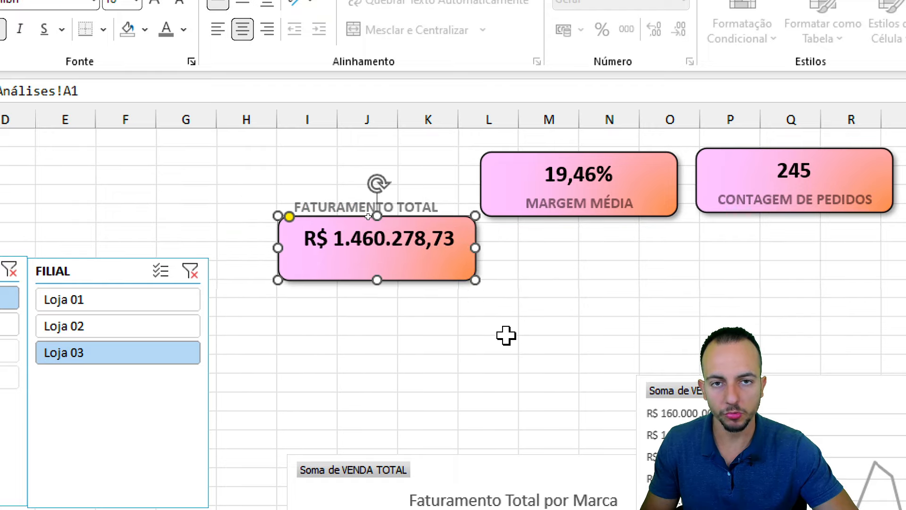
pyautogui.hotkey('ctrl', 'z')
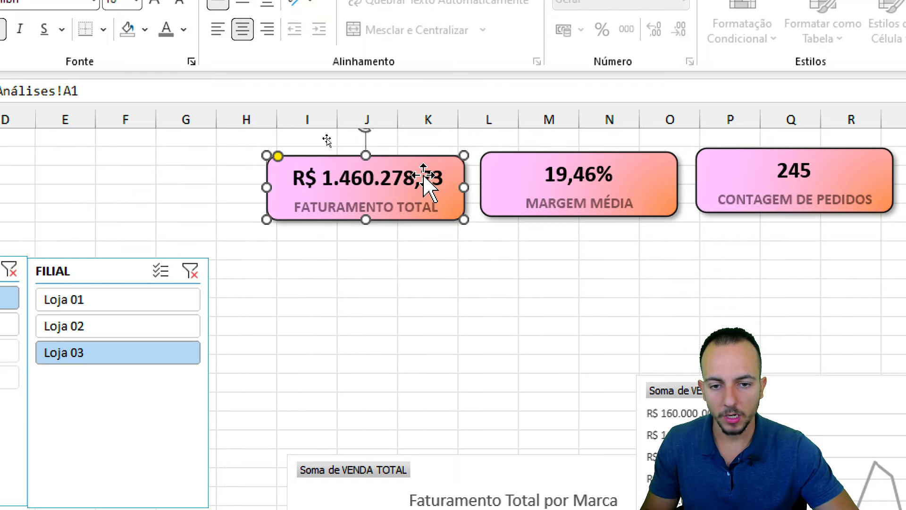
# - Group the first card's rectangle with its FATURAMENTO TOTAL label
pyautogui.keyDown('shift'); pyautogui.click(420, 211); pyautogui.keyUp('shift')
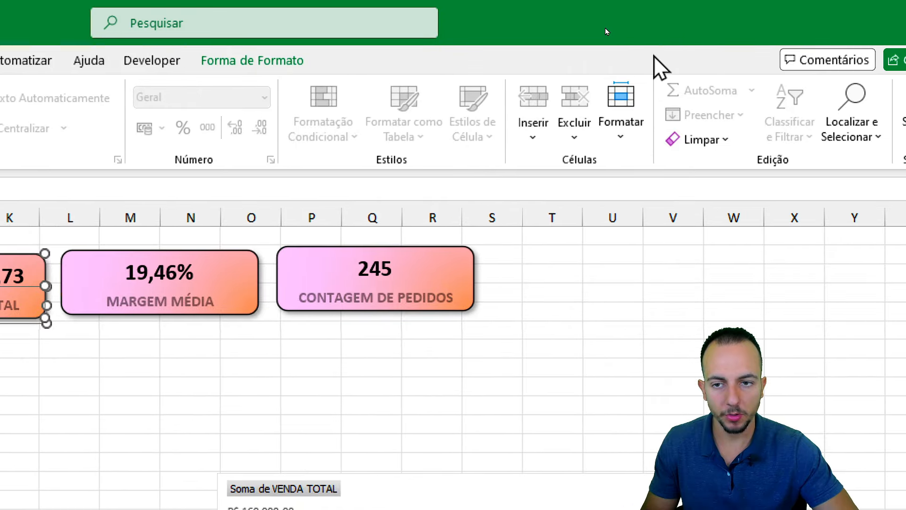
pyautogui.click(296, 60)
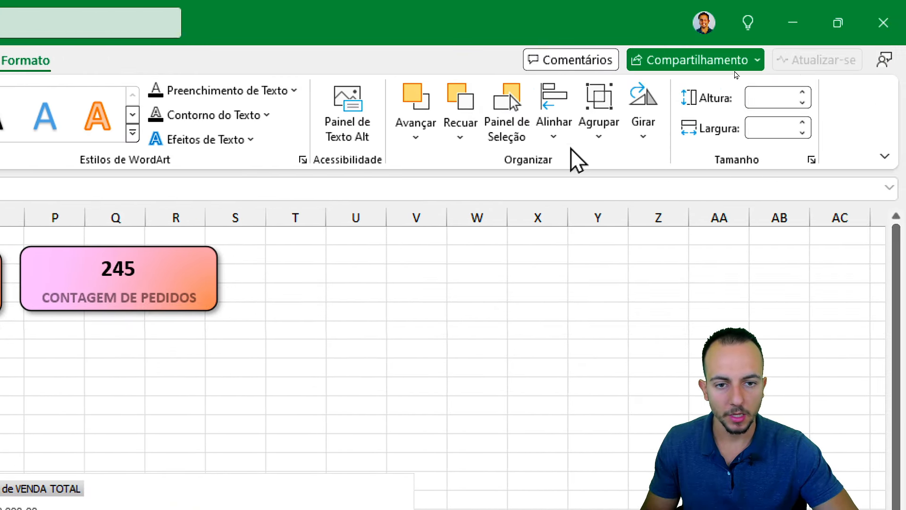
pyautogui.click(856, 132)
pyautogui.click(616, 170)
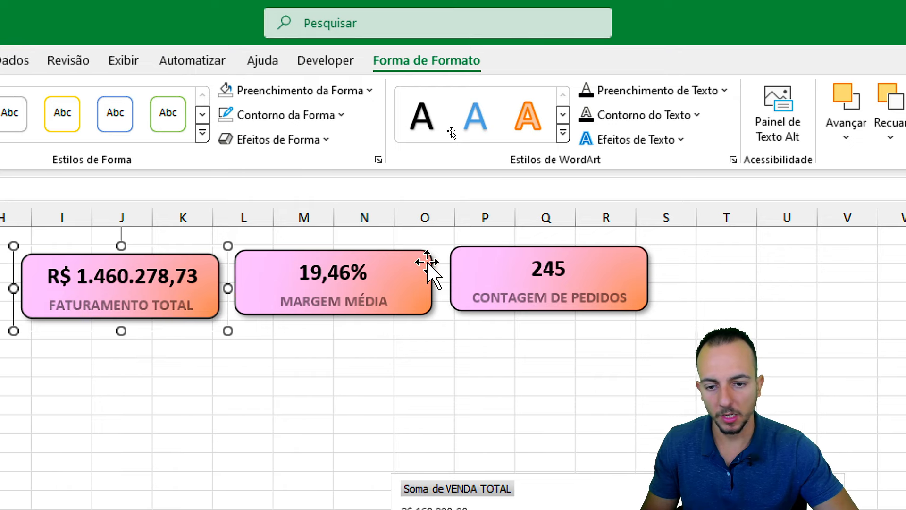
# - Group the second card's rectangle with its MARGEM MÉDIA label
pyautogui.click(425, 266)
pyautogui.click(354, 299)
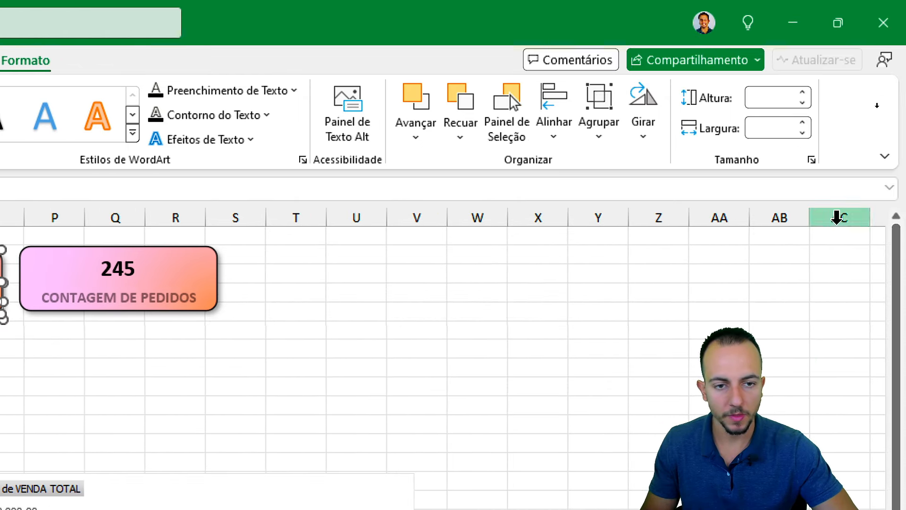
pyautogui.click(618, 142)
pyautogui.click(611, 169)
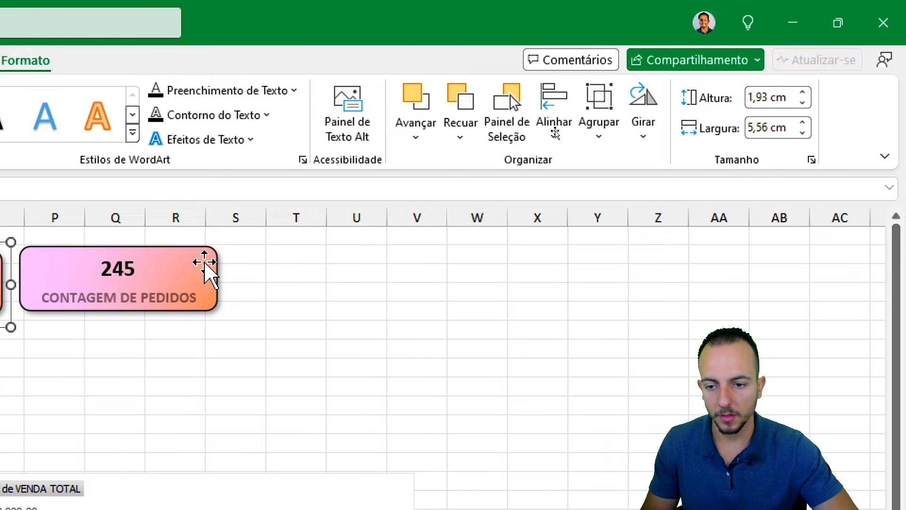
# - Group the third card's rectangle with its CONTAGEM DE PEDIDOS label, and clear the selection
pyautogui.click(204, 260)
pyautogui.keyDown('ctrl'); pyautogui.click(150, 294); pyautogui.keyUp('ctrl')
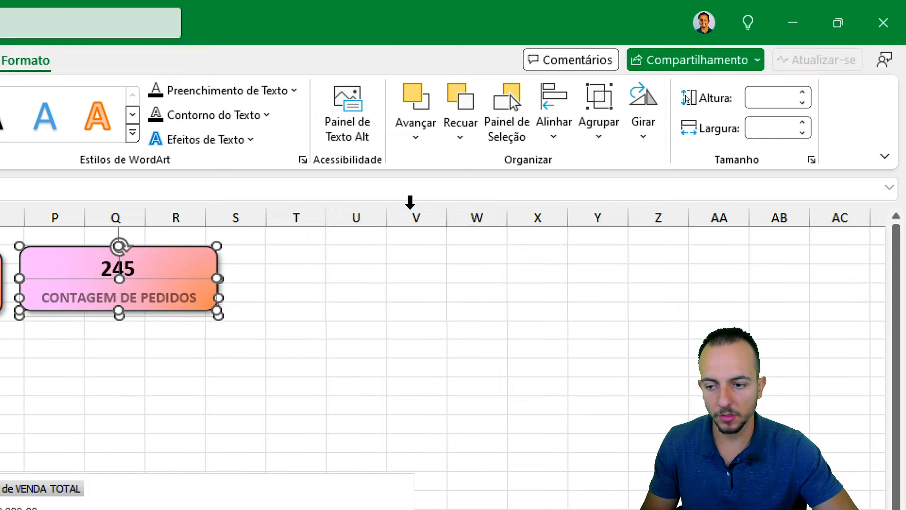
pyautogui.click(603, 125)
pyautogui.click(611, 168)
pyautogui.click(435, 321)
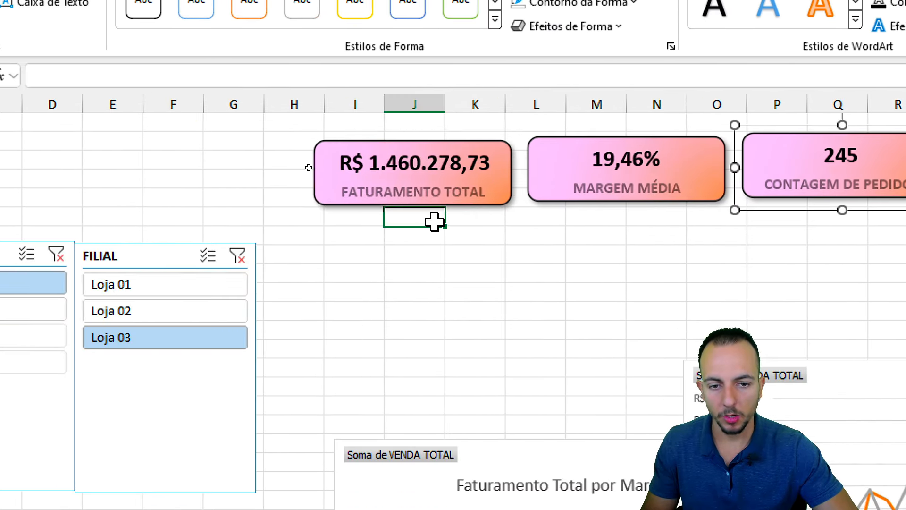
# - Move the three grouped cards into an evenly spaced row along row 2, starting at columns B, F and J
pyautogui.moveTo(418, 306); pyautogui.dragTo(302, 312)
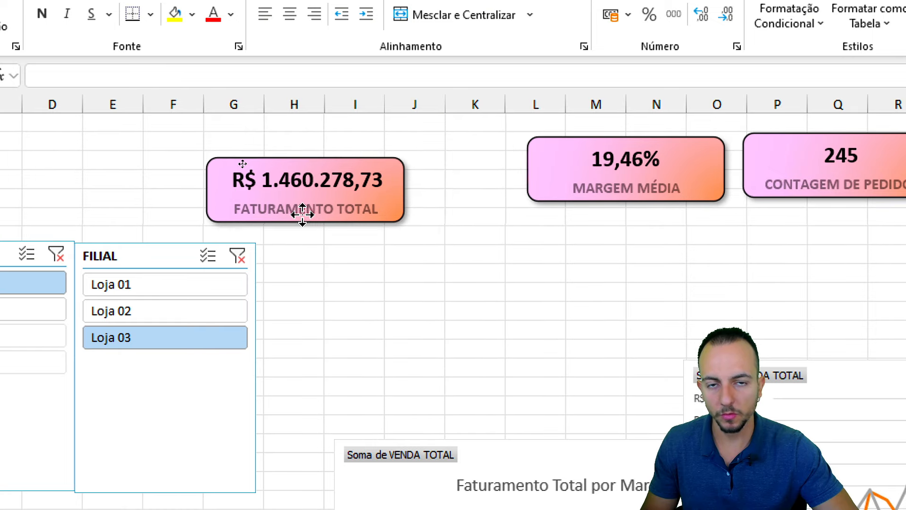
pyautogui.moveTo(302, 215); pyautogui.dragTo(302, 214)
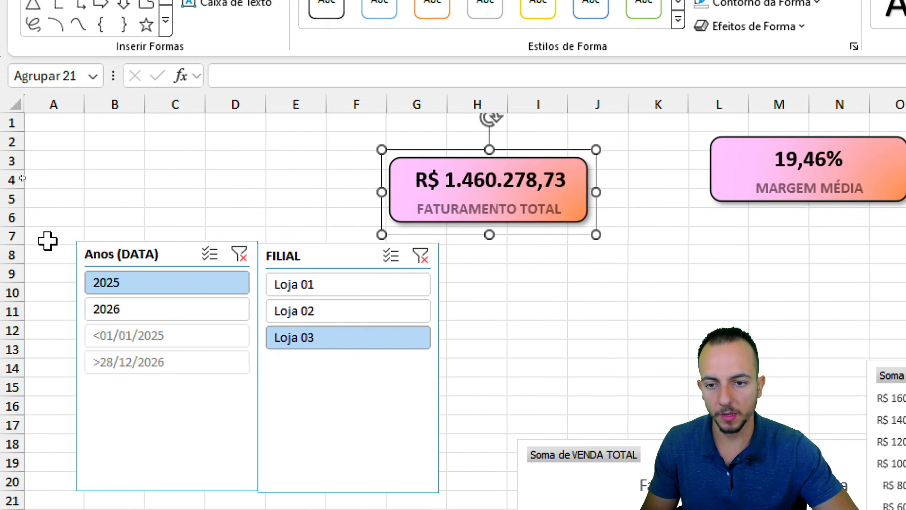
pyautogui.moveTo(447, 224); pyautogui.dragTo(157, 197)
pyautogui.moveTo(779, 194); pyautogui.dragTo(398, 185)
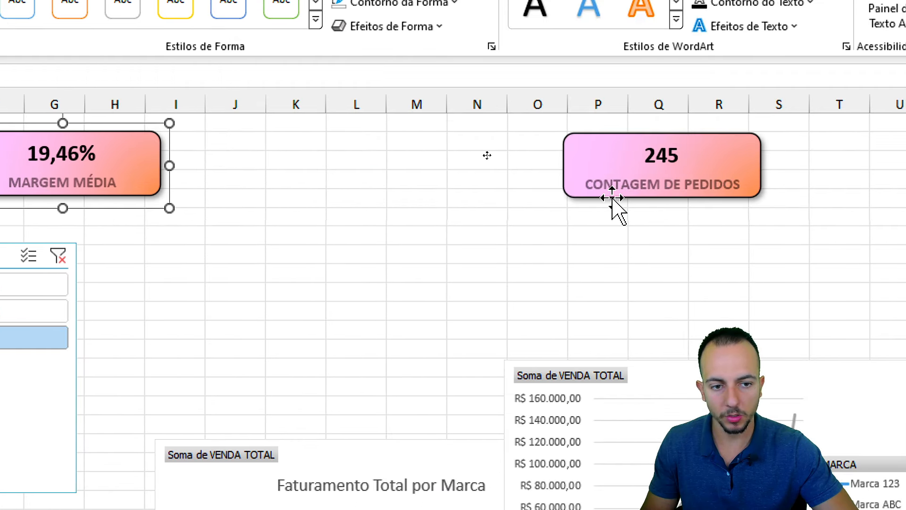
pyautogui.moveTo(612, 198); pyautogui.dragTo(245, 196)
pyautogui.click(220, 233)
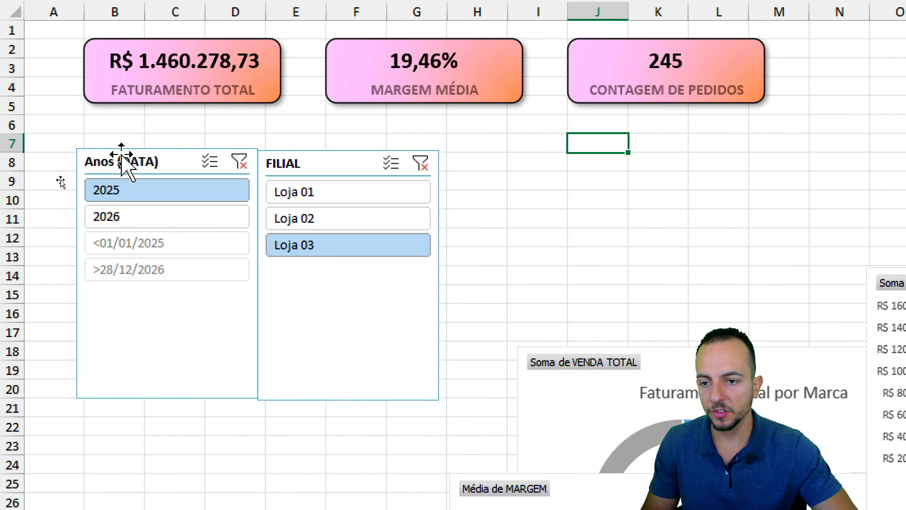
# - Stack the slicers beneath the first card, with Anos (DATA) starting at B7 and FILIAL below it at B14
pyautogui.moveTo(125, 163); pyautogui.dragTo(132, 147)
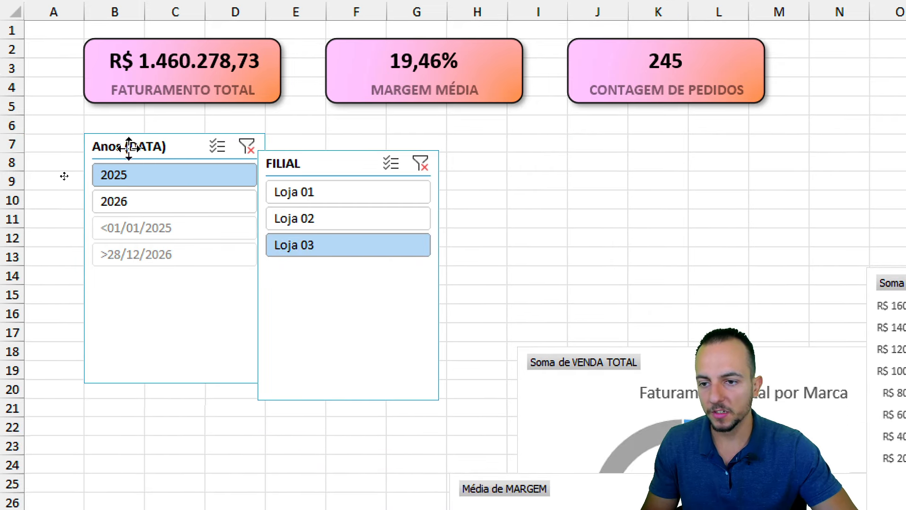
pyautogui.click(335, 169)
pyautogui.moveTo(314, 172); pyautogui.dragTo(149, 292)
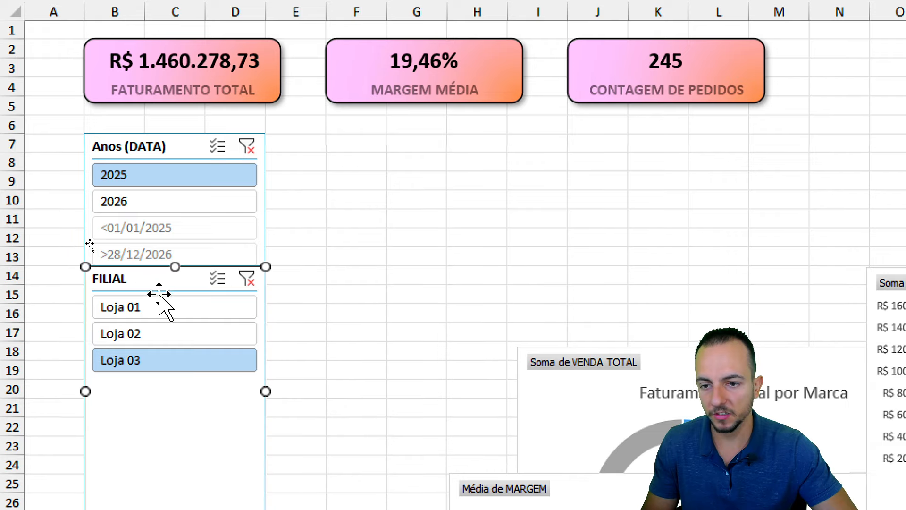
# - Test the year and branch slicers by switching between years and stores, ending on 2025 and Loja 01
pyautogui.click(152, 204)
pyautogui.click(195, 178)
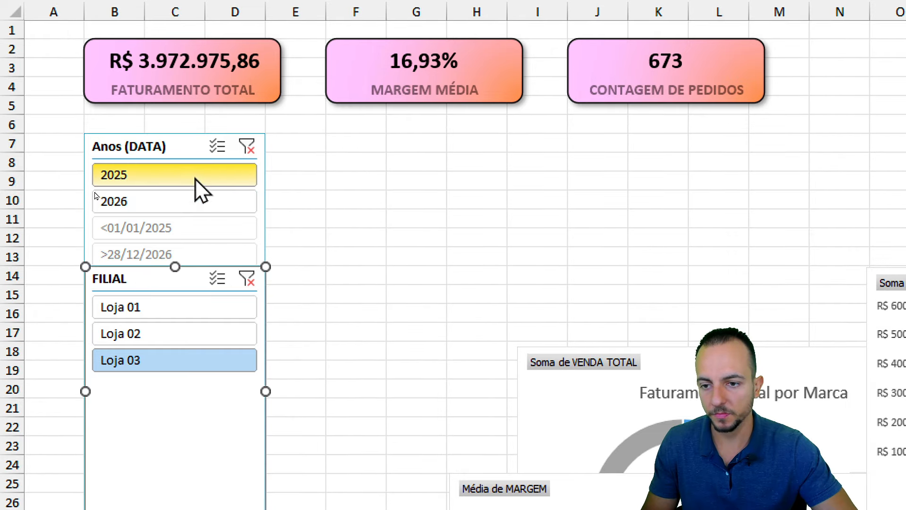
pyautogui.click(154, 307)
pyautogui.click(160, 334)
pyautogui.click(167, 307)
pyautogui.click(157, 153)
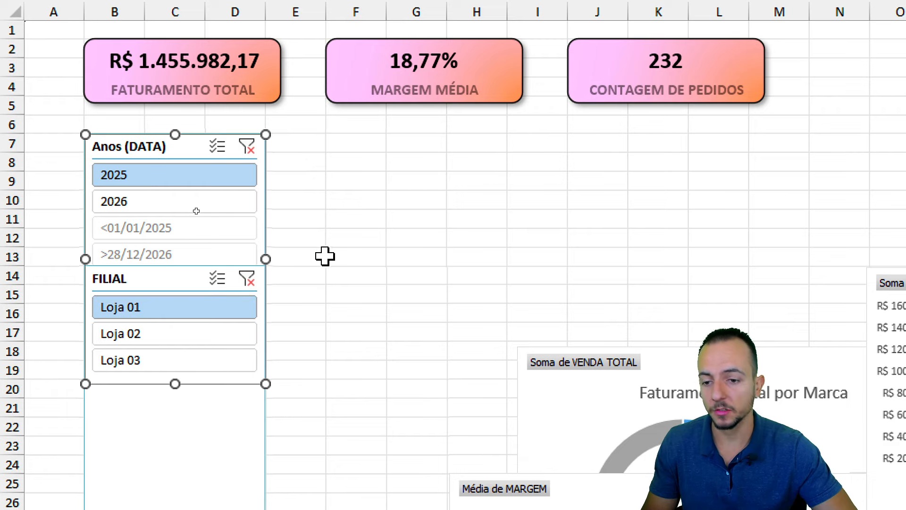
pyautogui.moveTo(142, 213)
pyautogui.mouseDown()
pyautogui.moveTo(83, 243)
pyautogui.moveTo(102, 216)
pyautogui.mouseUp()
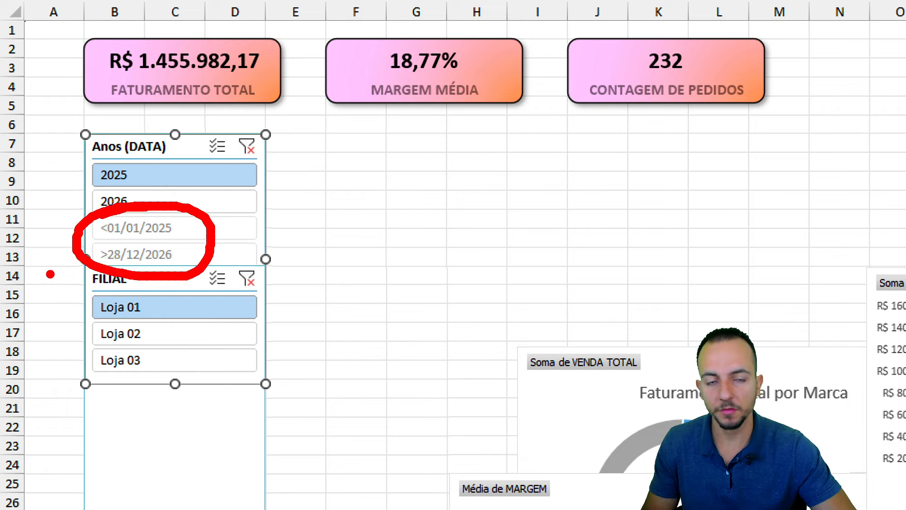
pyautogui.moveTo(239, 116)
pyautogui.mouseDown()
pyautogui.moveTo(92, 116)
pyautogui.moveTo(223, 123)
pyautogui.mouseUp()
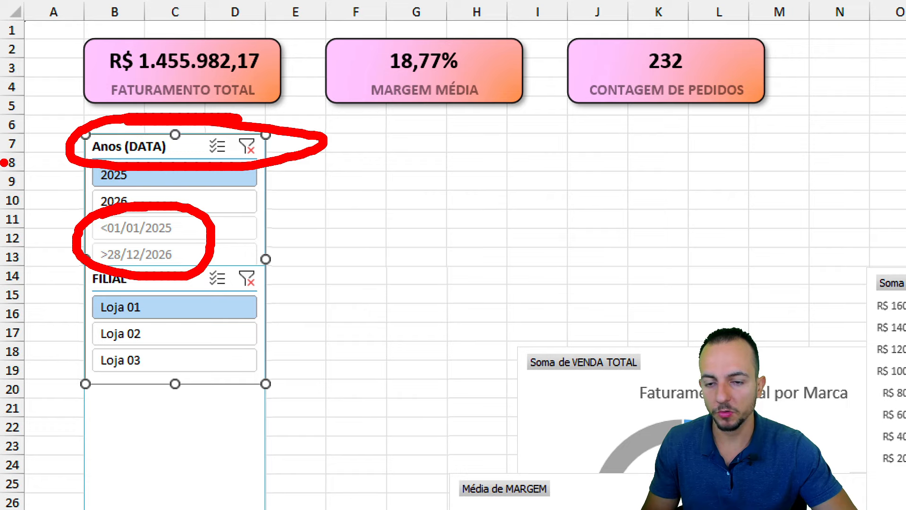
pyautogui.press('Escape')
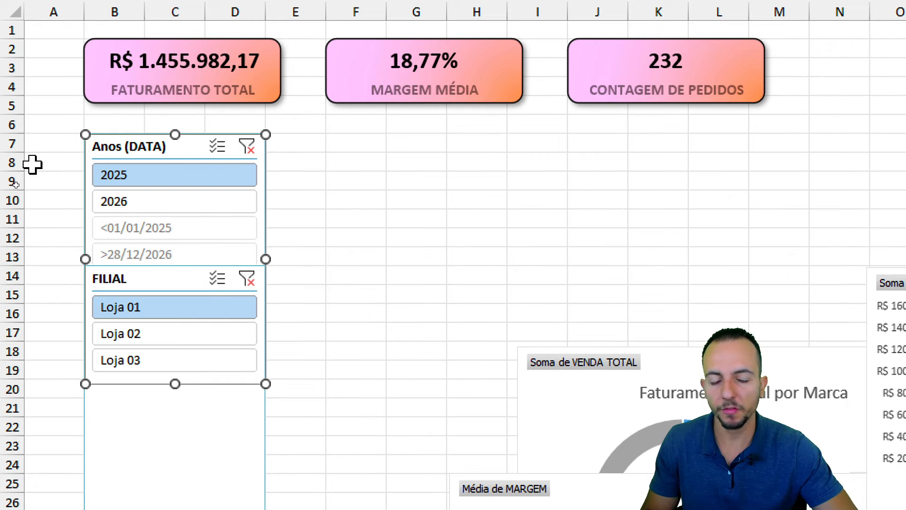
# - Hide the year slicer's header and its items without data, and filter the dashboard to 2026
pyautogui.rightClick(138, 147)
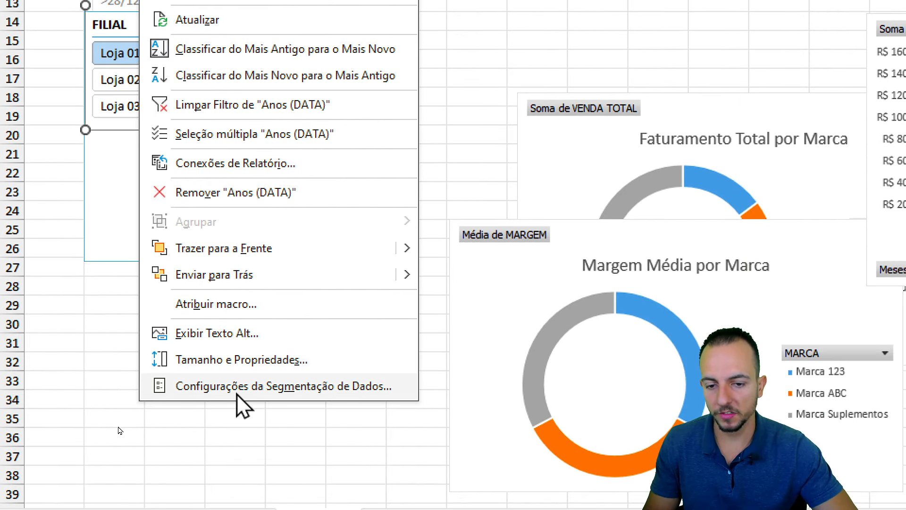
pyautogui.click(240, 387)
pyautogui.moveTo(184, 300); pyautogui.dragTo(234, 139)
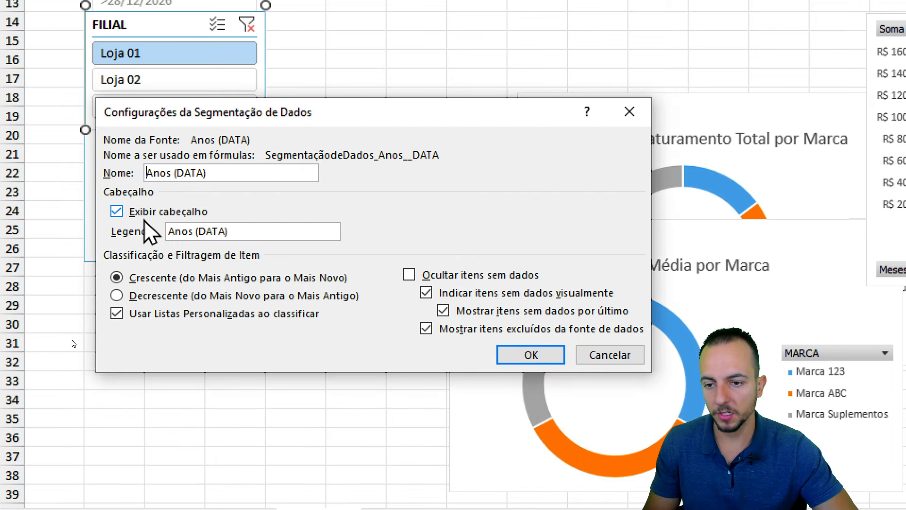
pyautogui.click(440, 273)
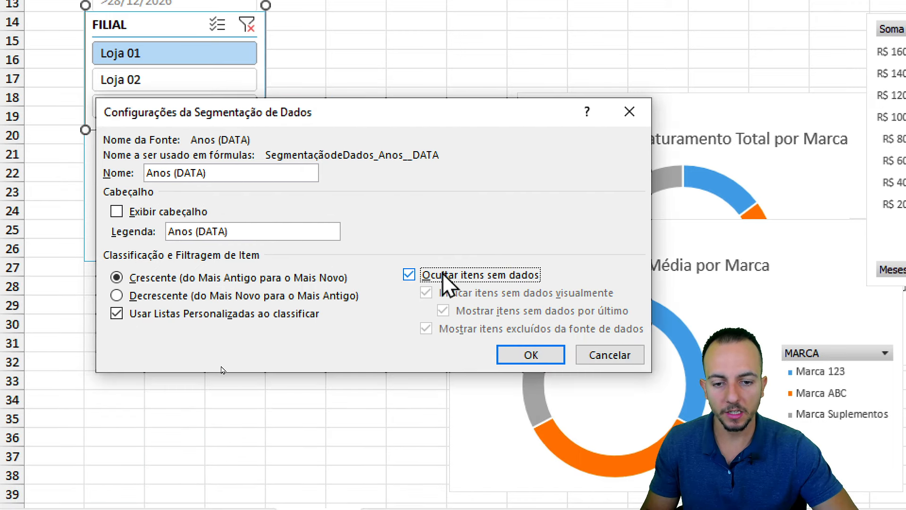
pyautogui.click(530, 355)
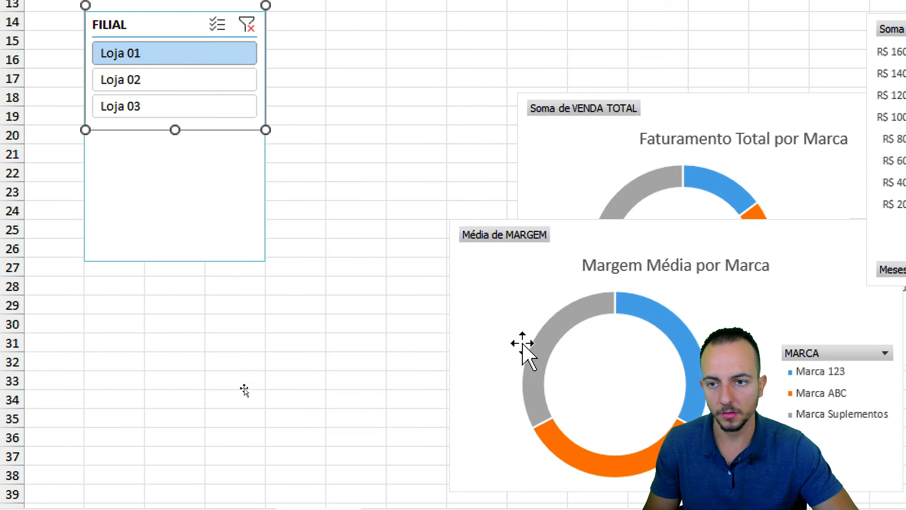
pyautogui.scroll(3, 222, 77)
pyautogui.click(190, 103)
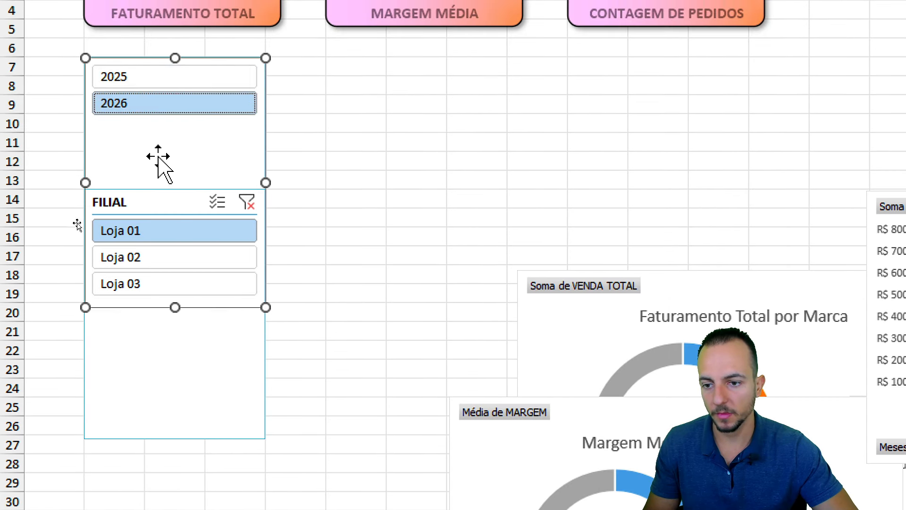
# - Hide the header and the items without data in the FILIAL slicer
pyautogui.rightClick(140, 204)
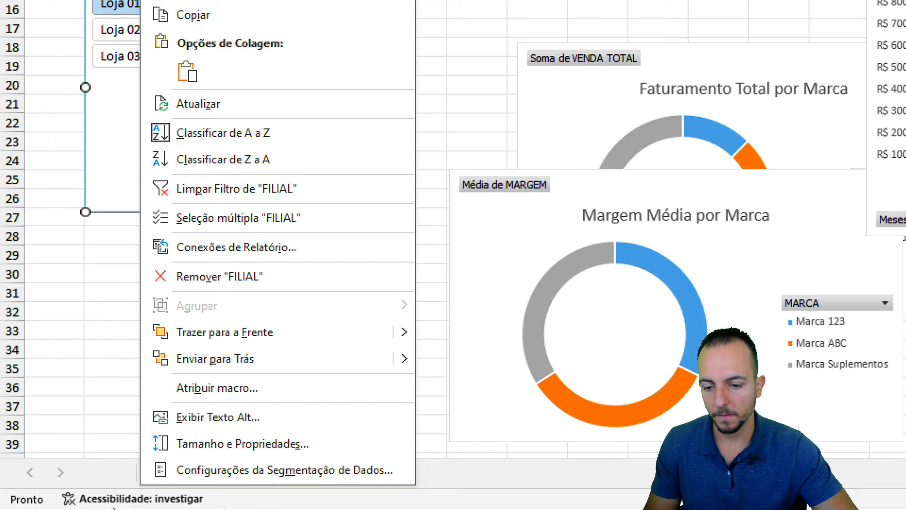
pyautogui.click(243, 470)
pyautogui.moveTo(253, 253); pyautogui.dragTo(314, 92)
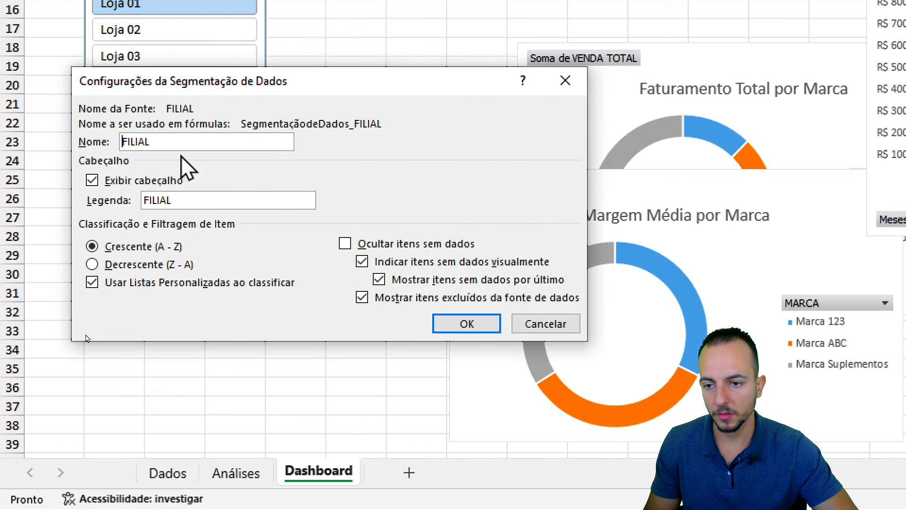
pyautogui.click(371, 244)
pyautogui.click(465, 326)
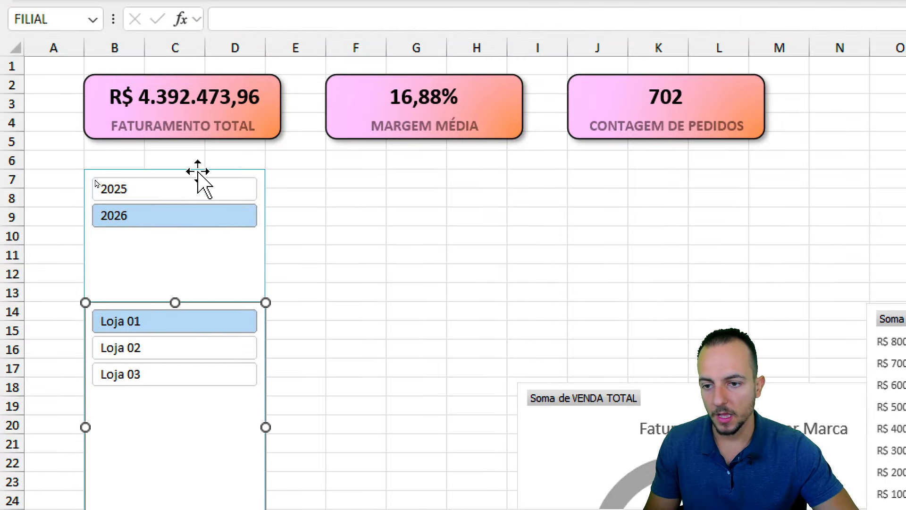
# - Arrange the year slicer in 2 columns and increase the height of its buttons
pyautogui.click(194, 111)
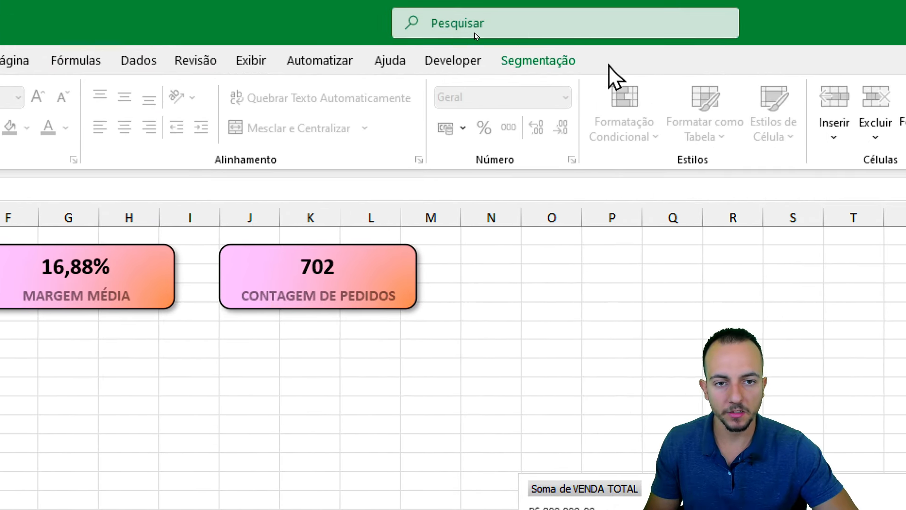
pyautogui.click(538, 61)
pyautogui.click(581, 85)
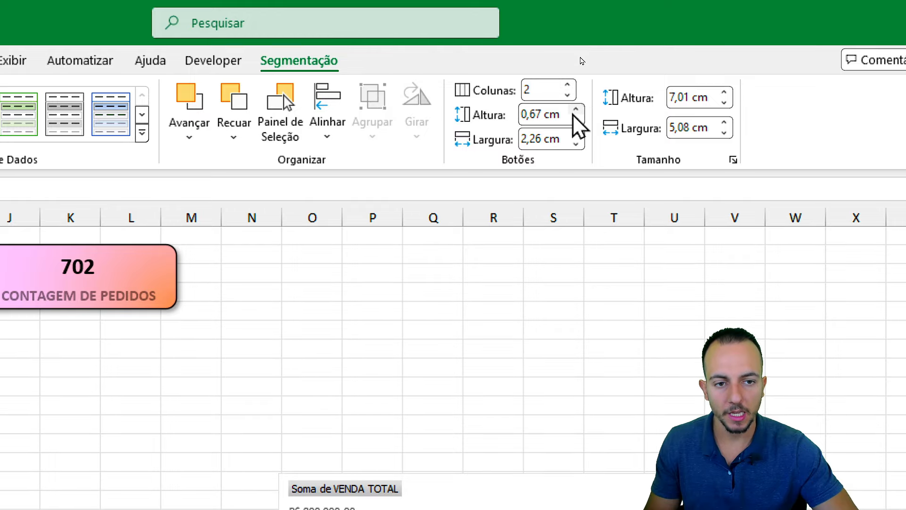
pyautogui.click(575, 111)
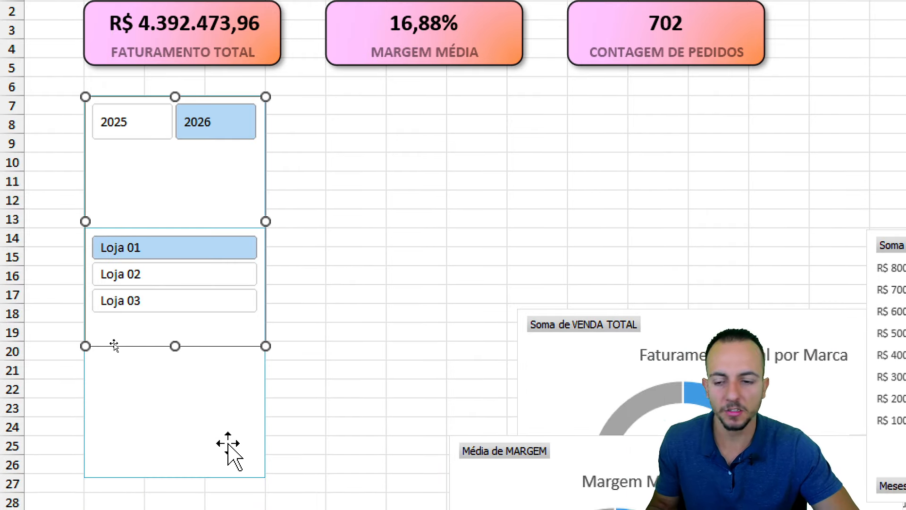
# - Increase the button height of the FILIAL slicer to match the year slicer's buttons
pyautogui.click(202, 450)
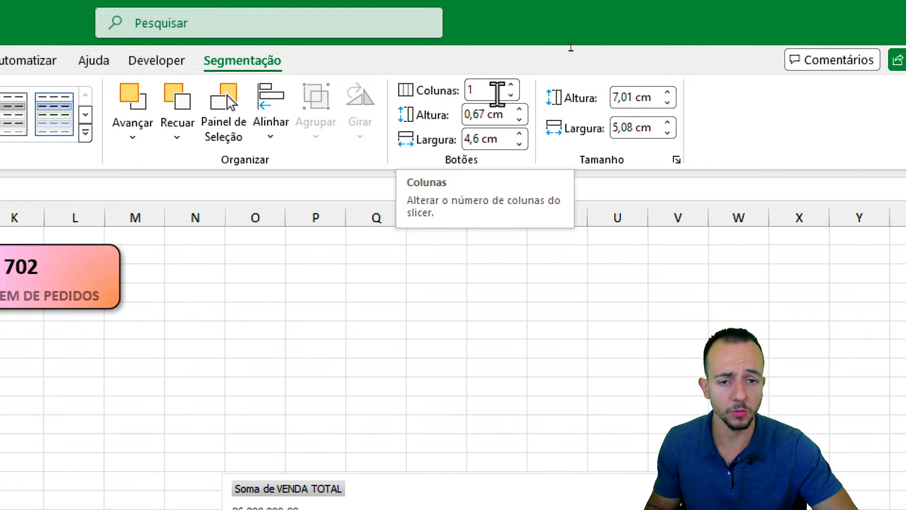
pyautogui.click(519, 109)
pyautogui.click(519, 109)
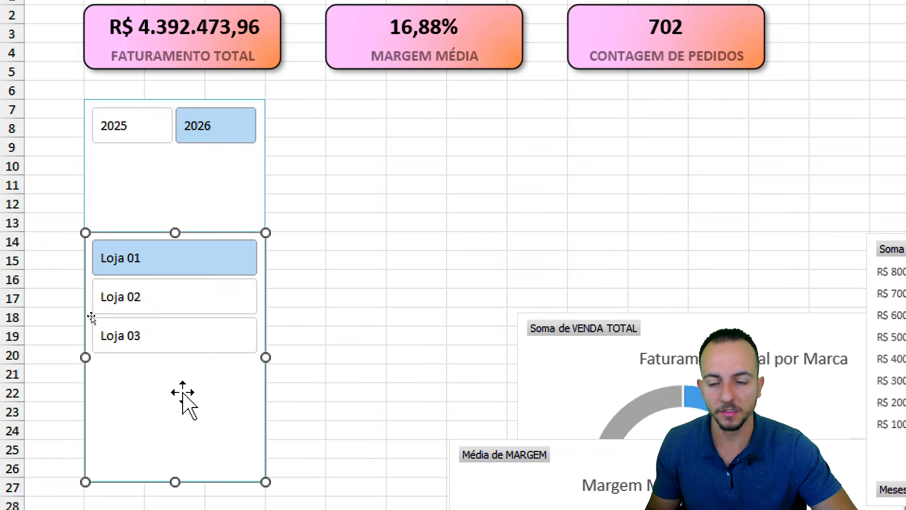
# - Test the resized slicer buttons by switching between years and stores, ending on 2026 and Loja 02
pyautogui.click(182, 307)
pyautogui.click(186, 269)
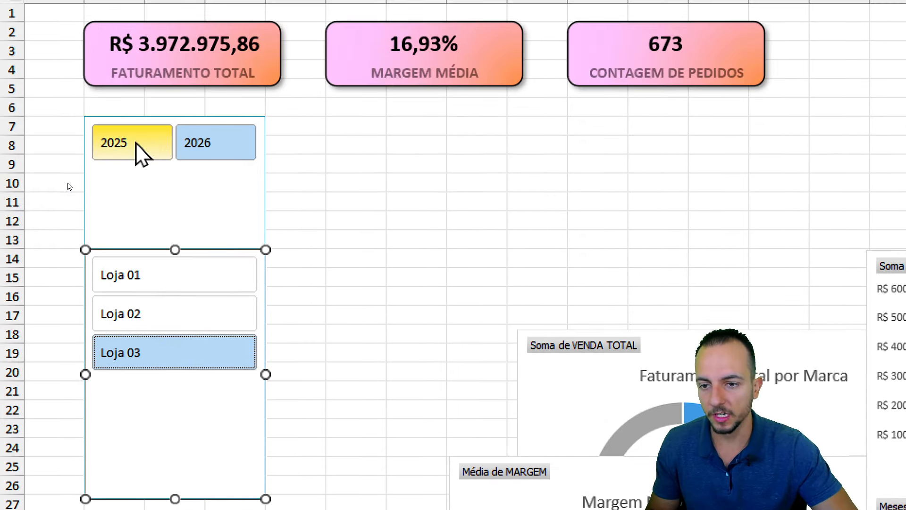
pyautogui.click(141, 144)
pyautogui.click(189, 138)
pyautogui.click(154, 152)
pyautogui.click(195, 149)
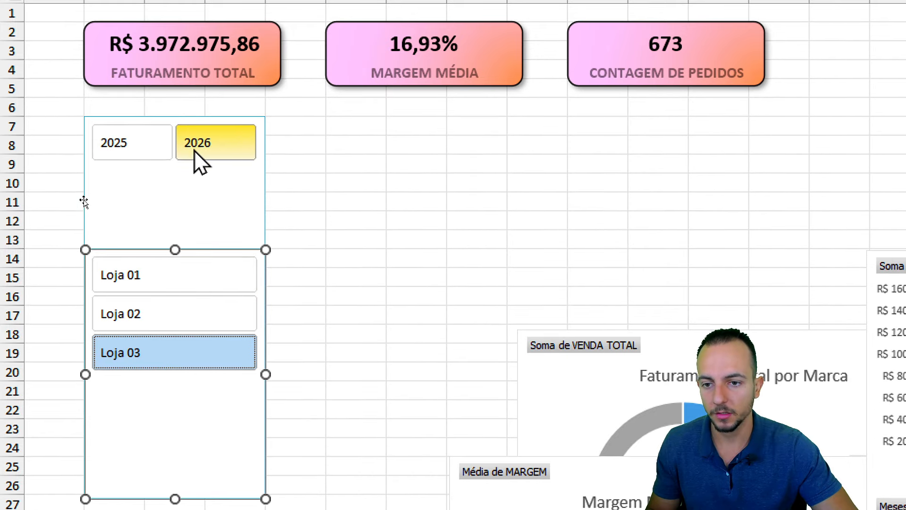
pyautogui.click(158, 279)
pyautogui.click(136, 308)
pyautogui.click(166, 265)
pyautogui.click(174, 312)
# - Shorten the year slicer to end at row 11 and the FILIAL slicer to end just below its Loja 03 button
pyautogui.click(219, 208)
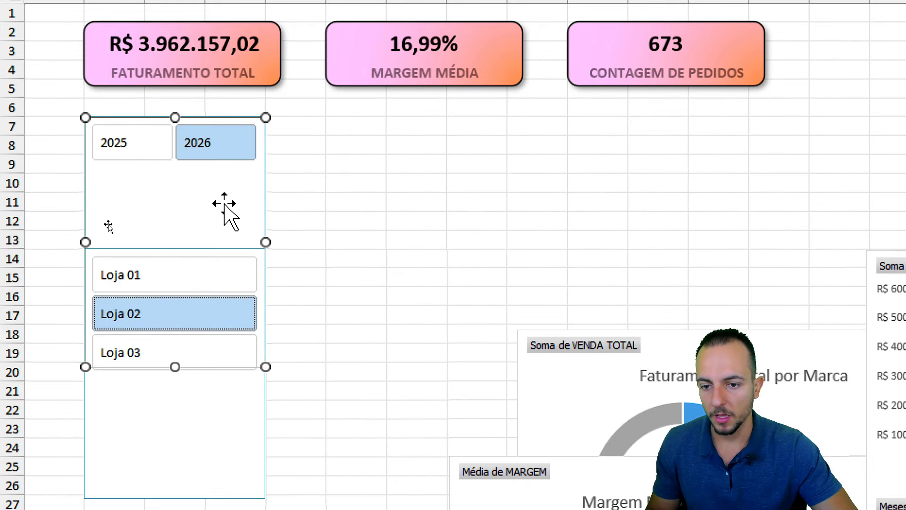
pyautogui.moveTo(178, 371); pyautogui.dragTo(225, 207)
pyautogui.click(189, 400)
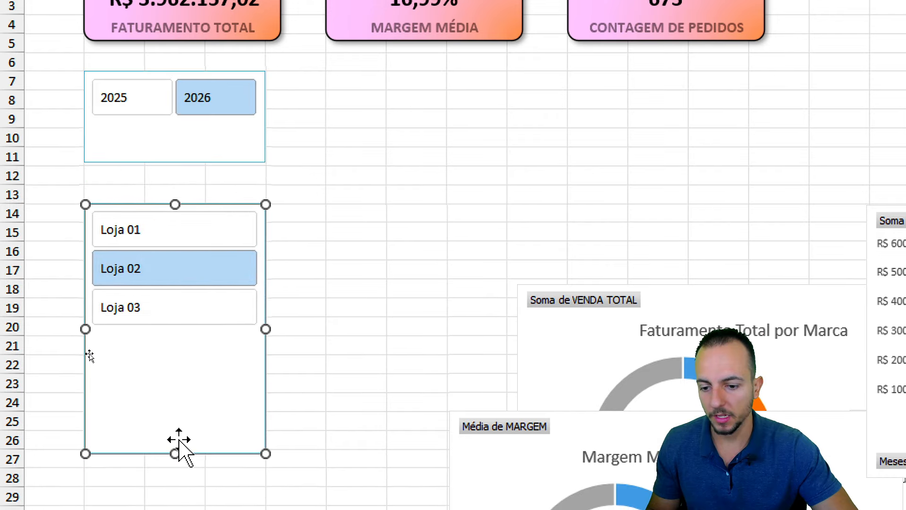
pyautogui.moveTo(174, 452); pyautogui.dragTo(211, 309)
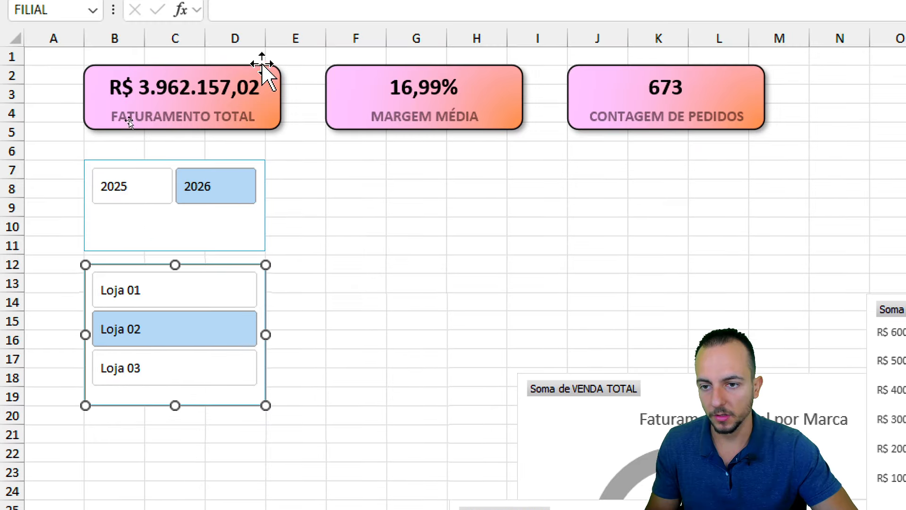
# - Shorten the year slicer to fit its buttons, ending at row 10, and move the FILIAL slicer up directly beneath it
pyautogui.click(161, 143)
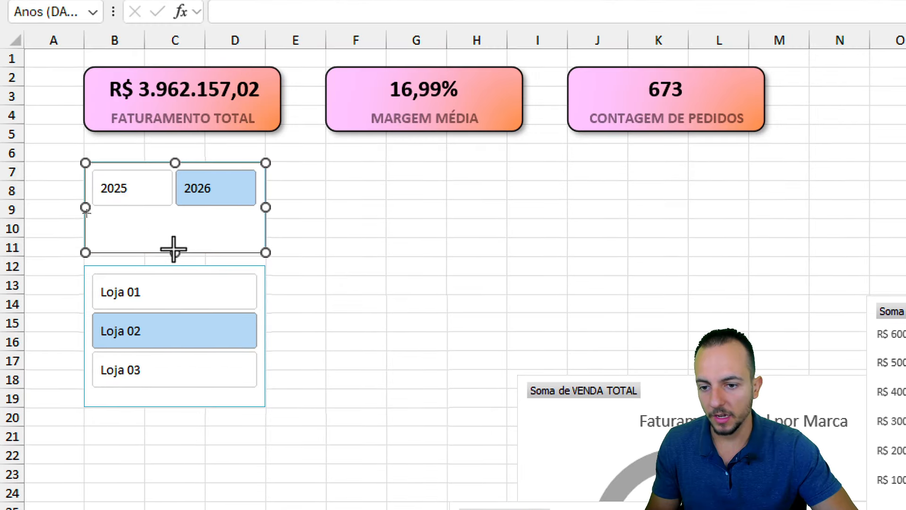
pyautogui.moveTo(174, 249); pyautogui.dragTo(200, 228)
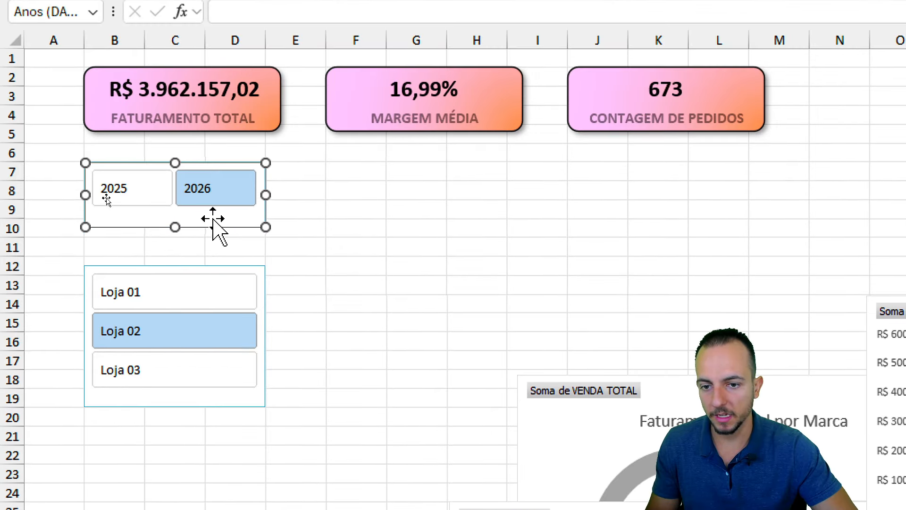
pyautogui.moveTo(209, 269); pyautogui.dragTo(214, 241)
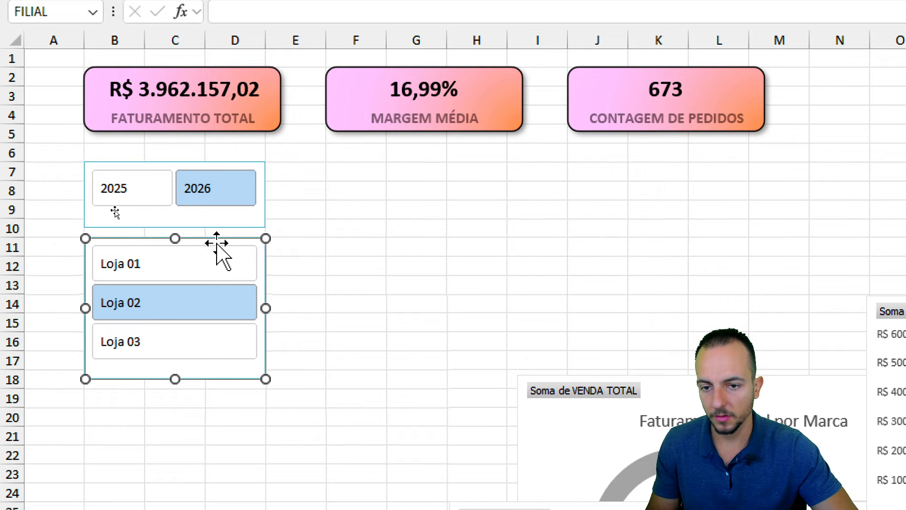
# - Deselect the slicer and save the workbook
pyautogui.click(314, 215)
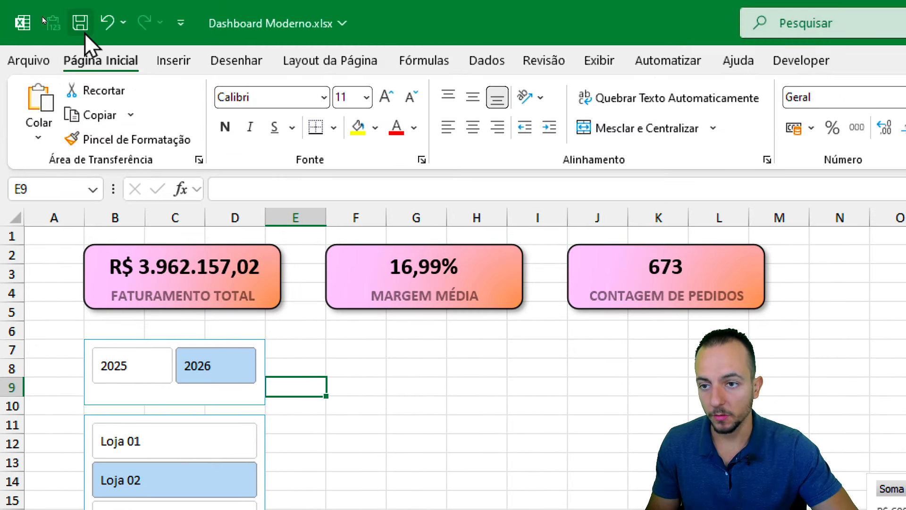
pyautogui.click(85, 33)
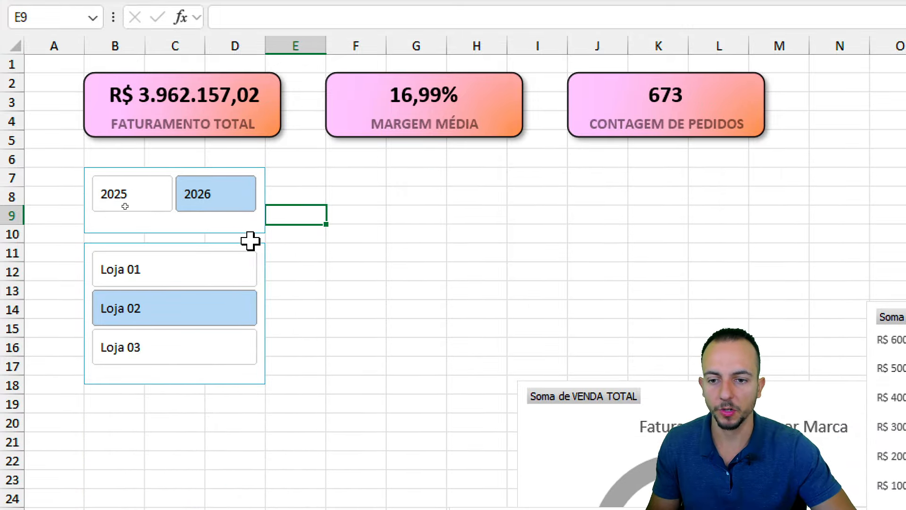
# - Try the years and stores in both slicers again, leaving the dashboard filtered to 2026 and Loja 01
pyautogui.click(165, 201)
pyautogui.click(181, 203)
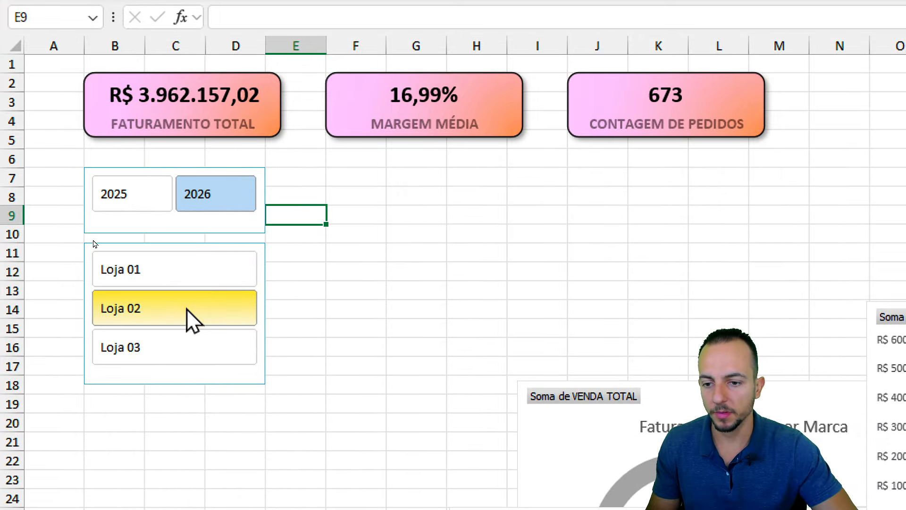
pyautogui.click(206, 274)
pyautogui.click(162, 347)
pyautogui.click(193, 299)
pyautogui.click(206, 275)
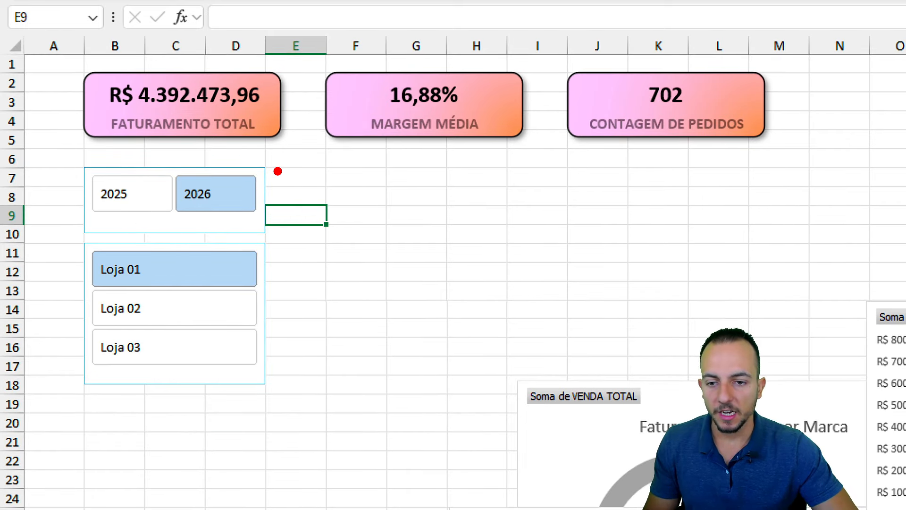
pyautogui.moveTo(84, 166); pyautogui.dragTo(274, 238)
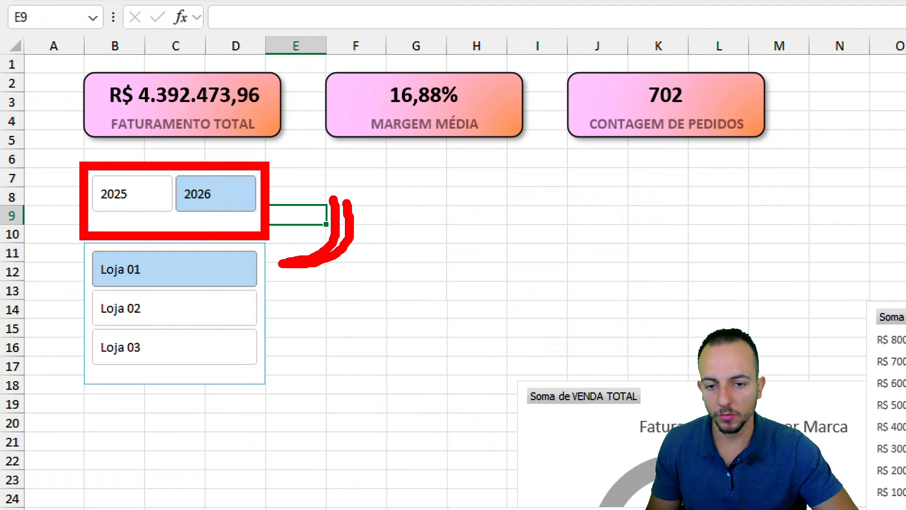
pyautogui.hotkey('ctrl', 'z')
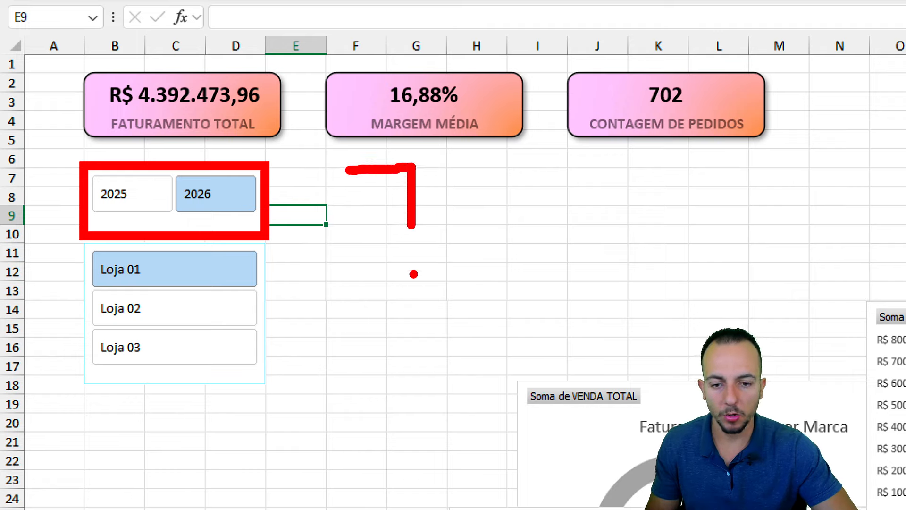
pyautogui.moveTo(413, 273); pyautogui.dragTo(357, 377)
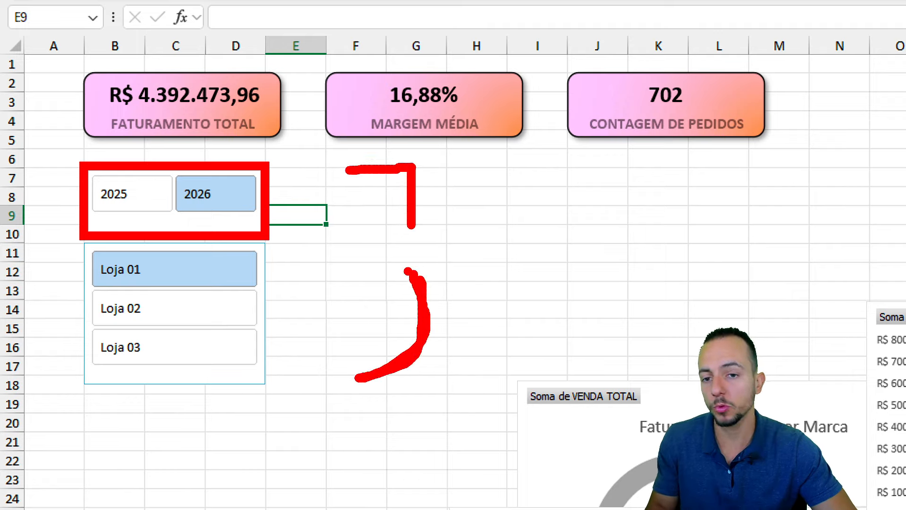
pyautogui.press('Escape')
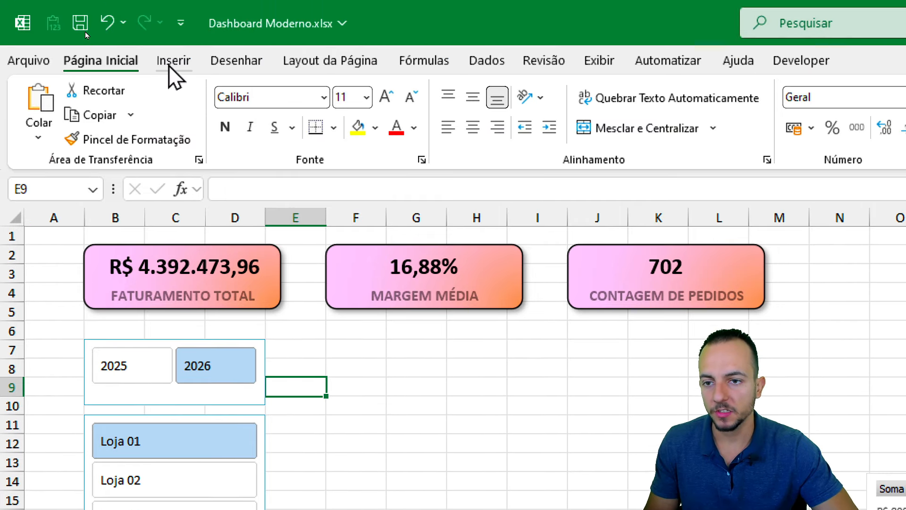
# - Draw a rounded rectangle over the year slicer, covering columns B to D and rows 7 to 10, with slightly rounded corners
pyautogui.click(171, 66)
pyautogui.click(304, 111)
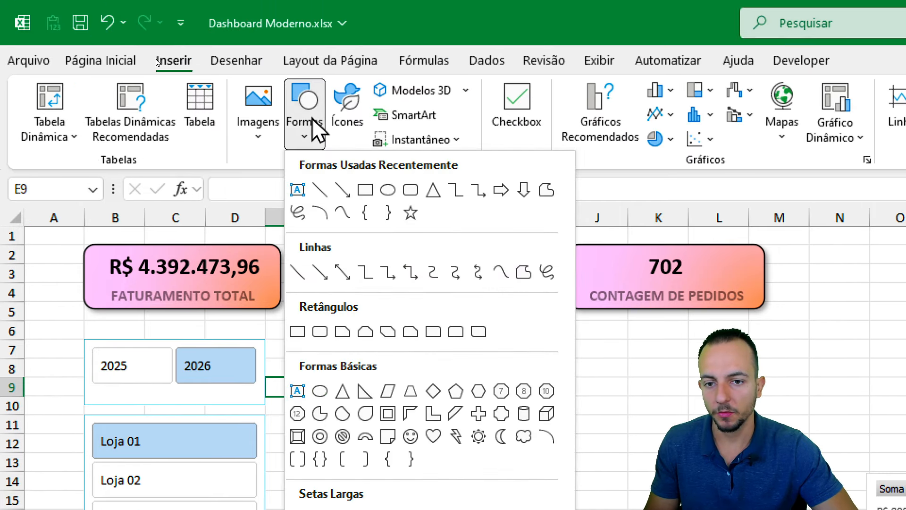
pyautogui.click(319, 331)
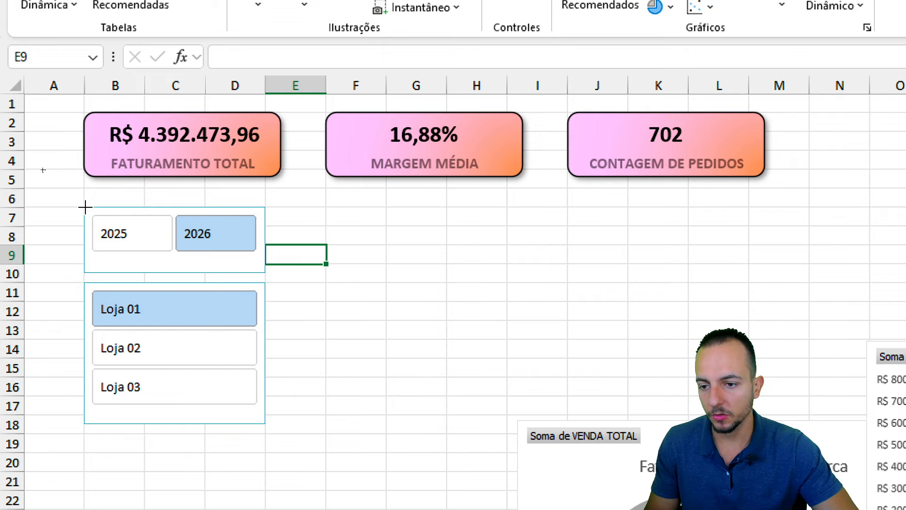
pyautogui.moveTo(85, 207)
pyautogui.mouseDown()
pyautogui.moveTo(180, 255)
pyautogui.moveTo(269, 275)
pyautogui.moveTo(266, 267)
pyautogui.mouseUp()
pyautogui.moveTo(175, 266)
pyautogui.mouseDown()
pyautogui.moveTo(170, 275)
pyautogui.moveTo(177, 273)
pyautogui.mouseUp()
pyautogui.moveTo(97, 212); pyautogui.dragTo(101, 211)
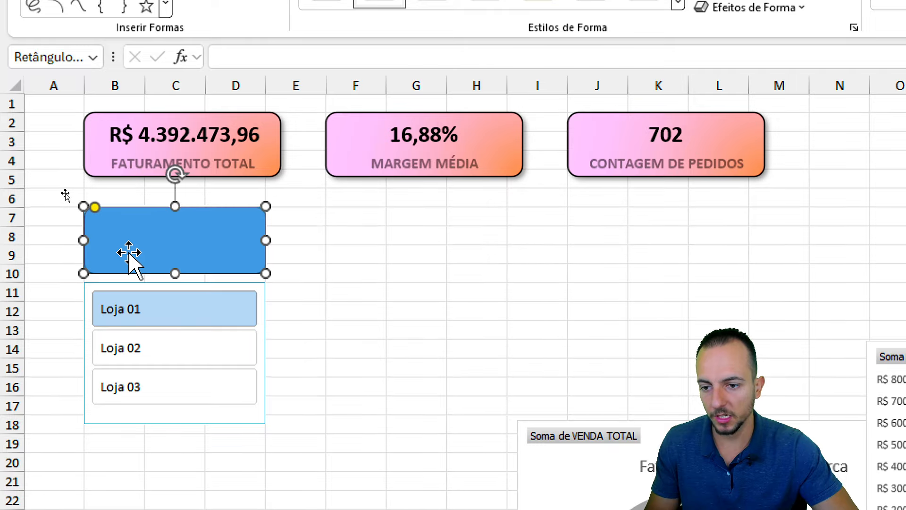
# - Add a drop shadow to the rounded rectangle over the year slicer
pyautogui.click(357, 292)
pyautogui.click(212, 266)
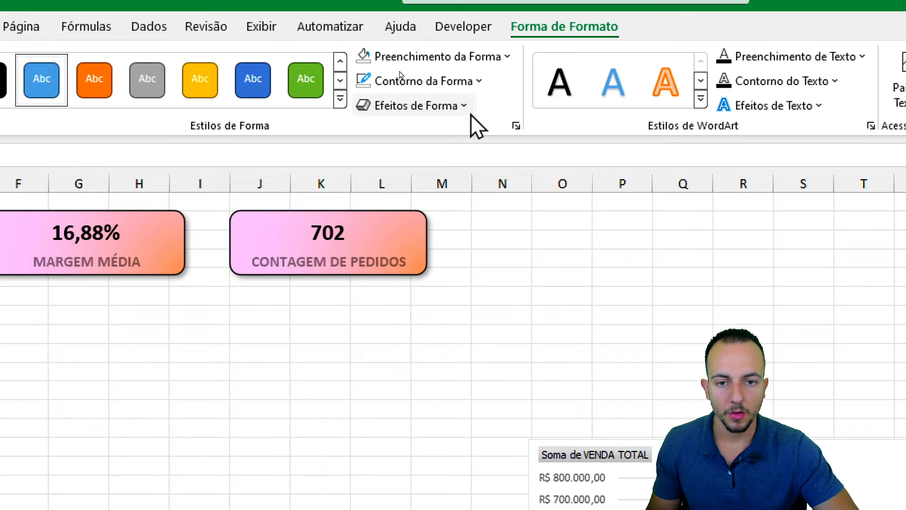
pyautogui.click(799, 11)
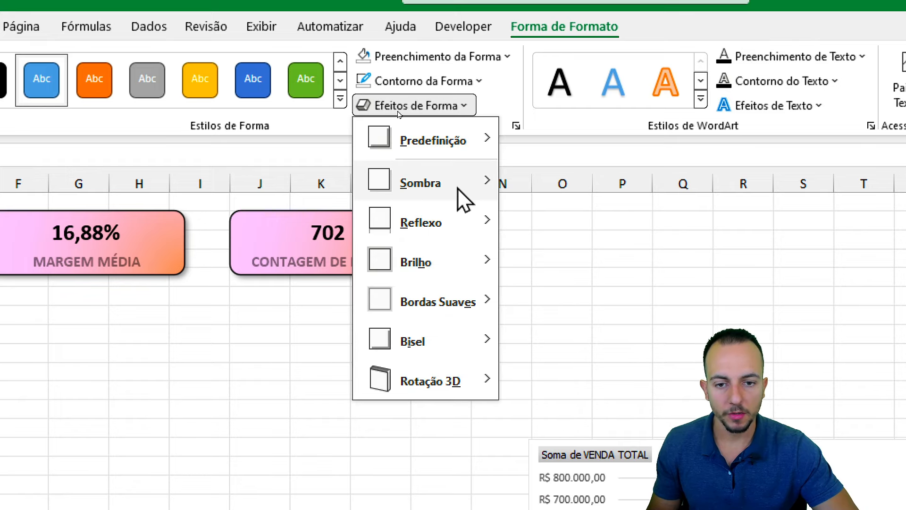
pyautogui.click(519, 298)
# - Give the rounded rectangle a black outline and a white fill
pyautogui.click(394, 81)
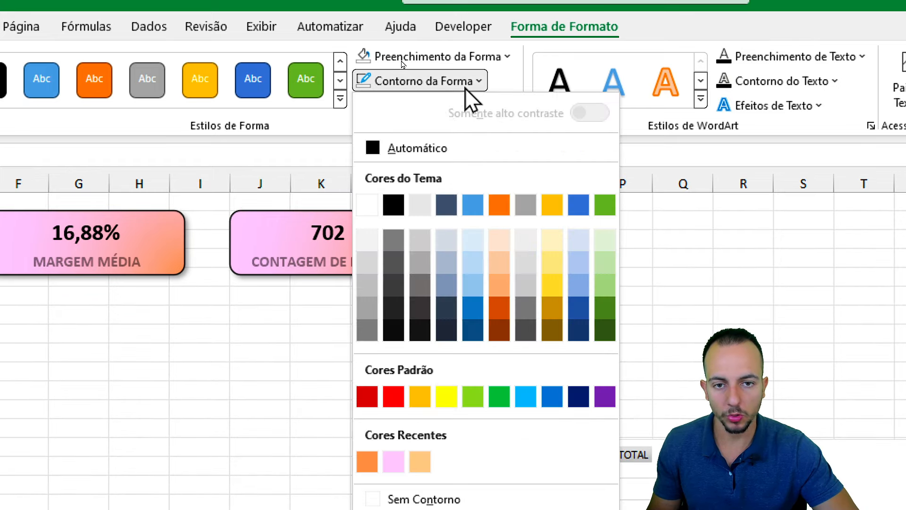
pyautogui.click(394, 204)
pyautogui.click(406, 56)
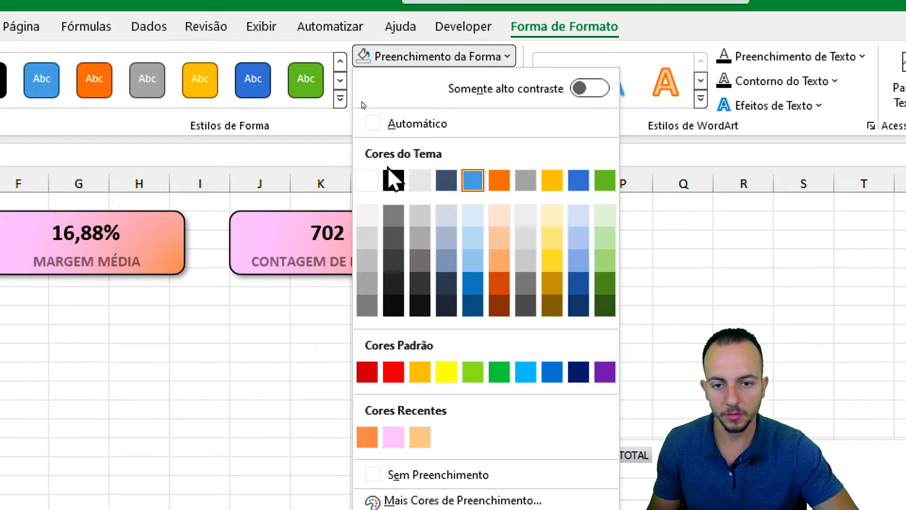
pyautogui.click(368, 180)
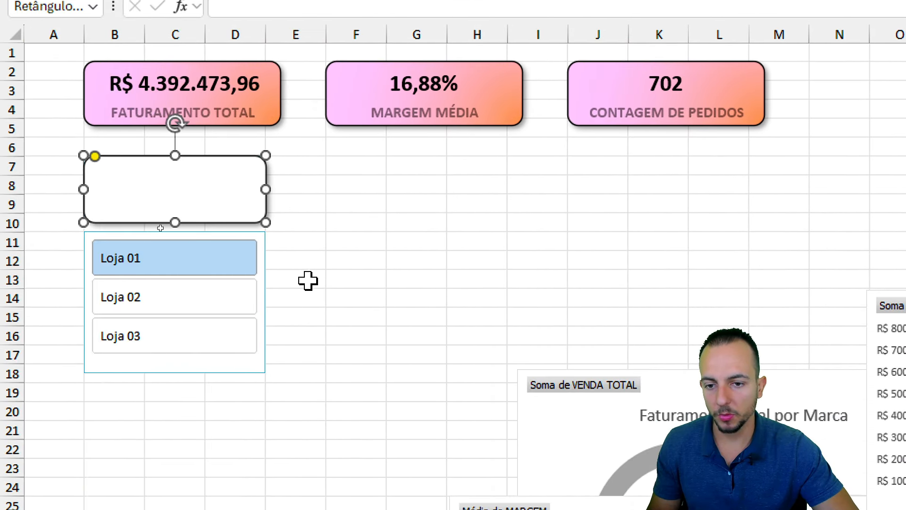
# - Send the white rounded rectangle to the back so it frames the year slicer
pyautogui.click(336, 358)
pyautogui.rightClick(256, 208)
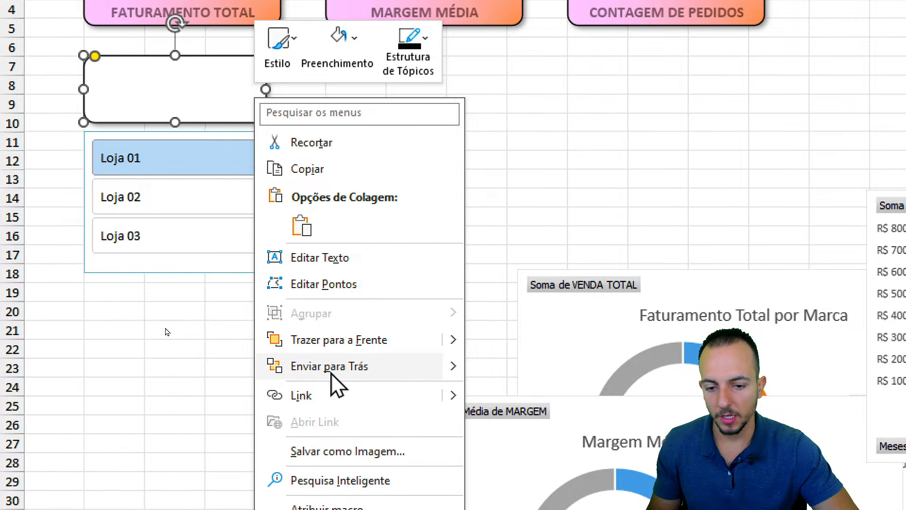
pyautogui.click(330, 467)
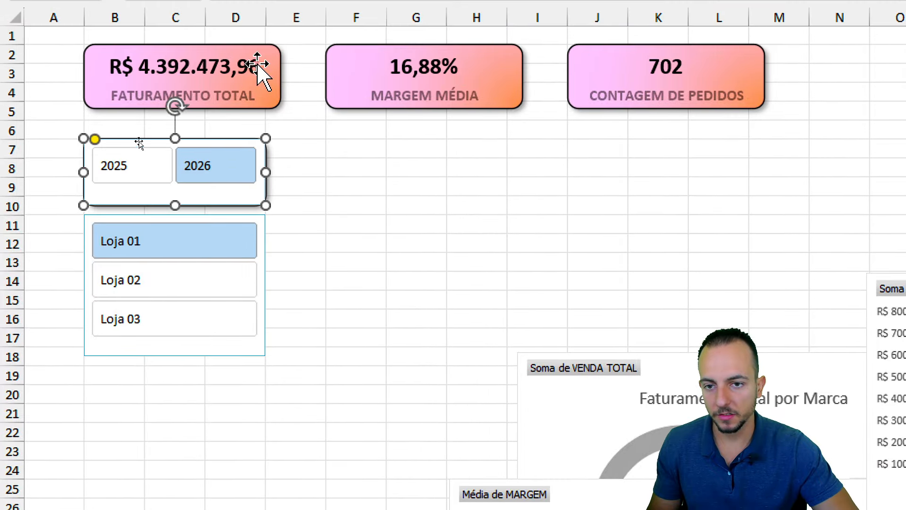
# - Duplicate the white rectangle and fit the copy over the FILIAL slicer, covering rows 11 to 18
pyautogui.hotkey('ctrl', 'd')
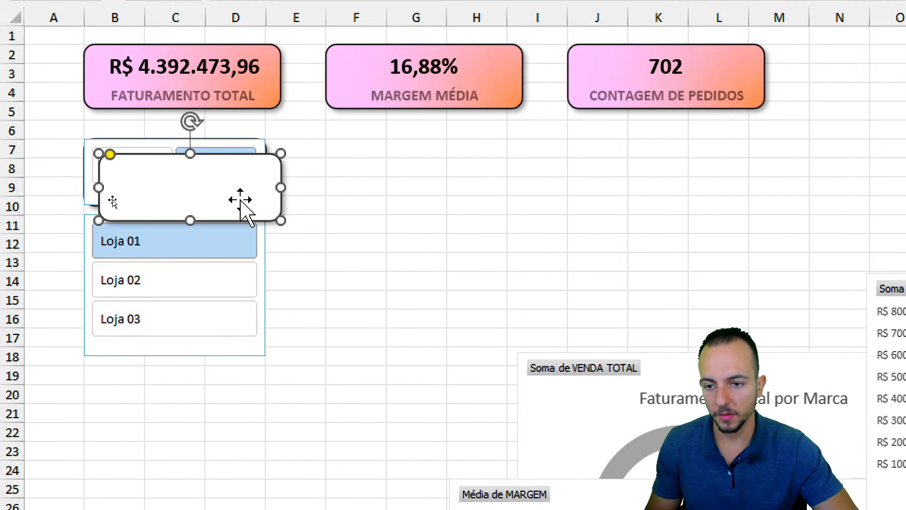
pyautogui.moveTo(240, 201); pyautogui.dragTo(176, 357)
pyautogui.moveTo(108, 216); pyautogui.dragTo(101, 283)
# - Send the copied rectangle behind the FILIAL slicer and deselect it
pyautogui.rightClick(143, 274)
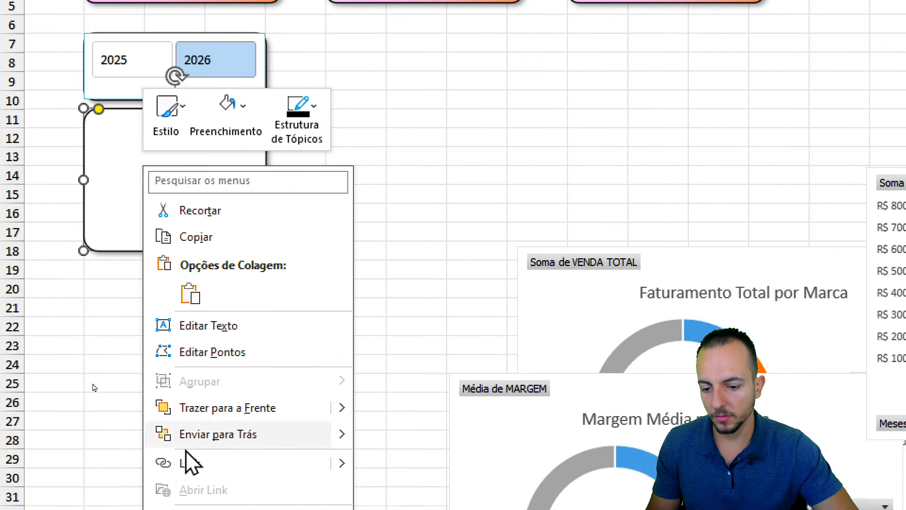
pyautogui.click(221, 386)
pyautogui.click(208, 317)
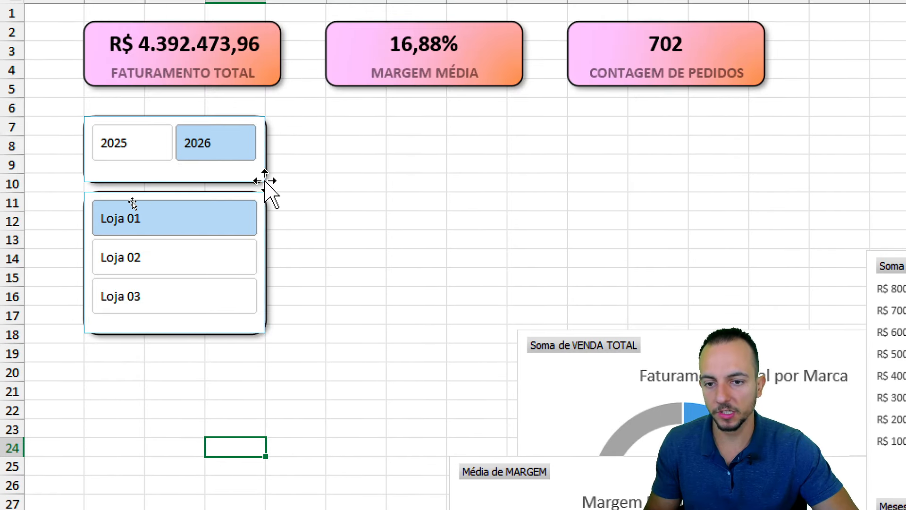
# - Reduce the year slicer's height and width slightly so it fits inside its rounded frame
pyautogui.moveTo(239, 110); pyautogui.dragTo(272, 187)
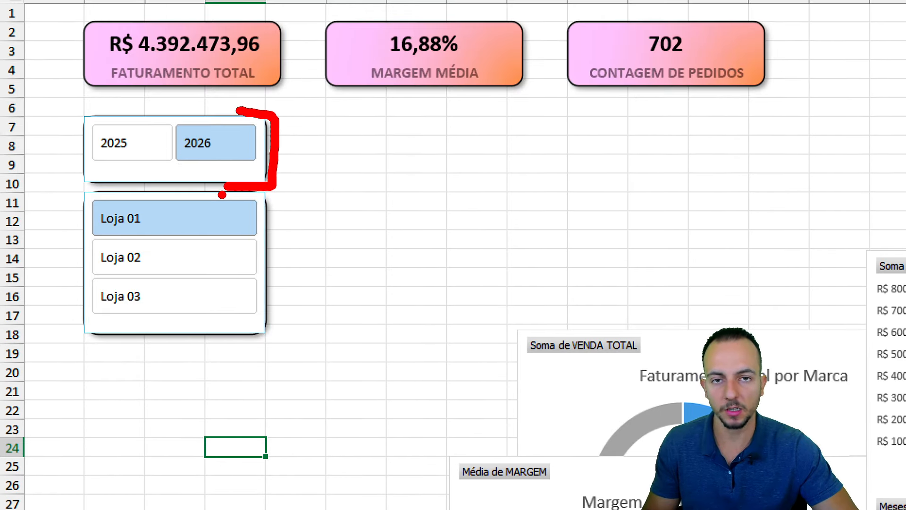
pyautogui.click(185, 181)
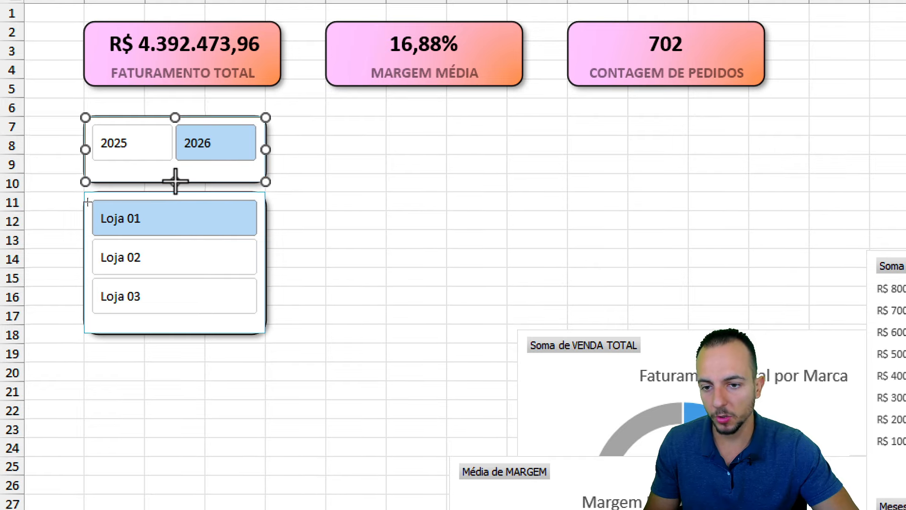
pyautogui.moveTo(175, 182); pyautogui.dragTo(176, 175)
pyautogui.moveTo(266, 149); pyautogui.dragTo(256, 151)
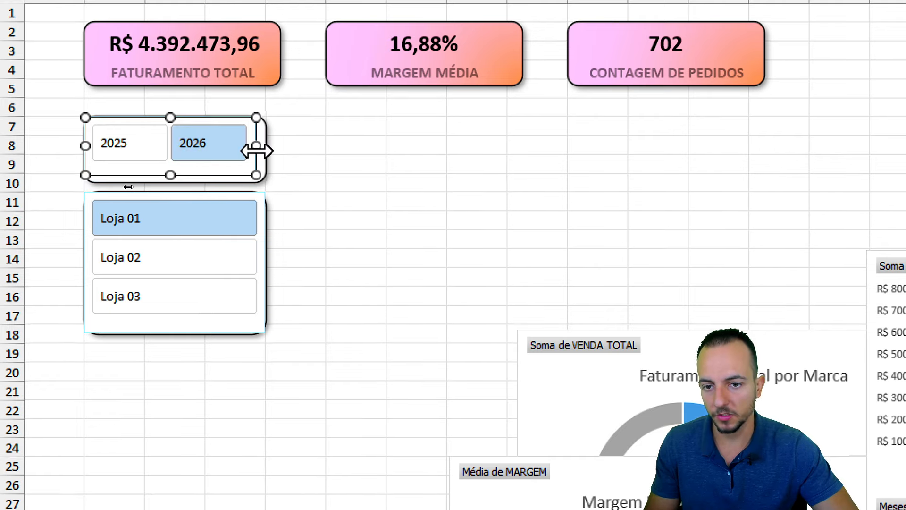
# - Nudge the year slicer right and down in small steps until it sits centred inside its rounded frame
pyautogui.press('Right')
pyautogui.press('Right')
pyautogui.press('Right')
pyautogui.press('Down')
pyautogui.press('Down')
pyautogui.press('Down')
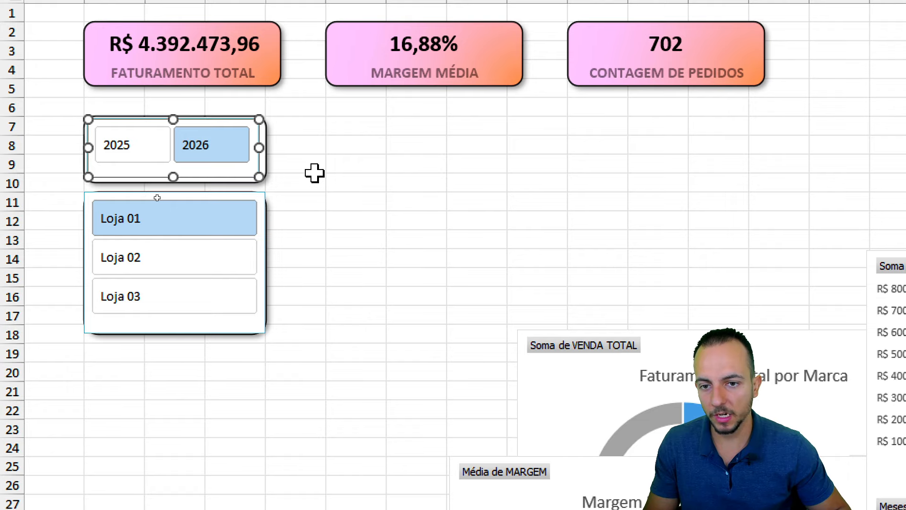
pyautogui.press('Right')
pyautogui.press('Escape')
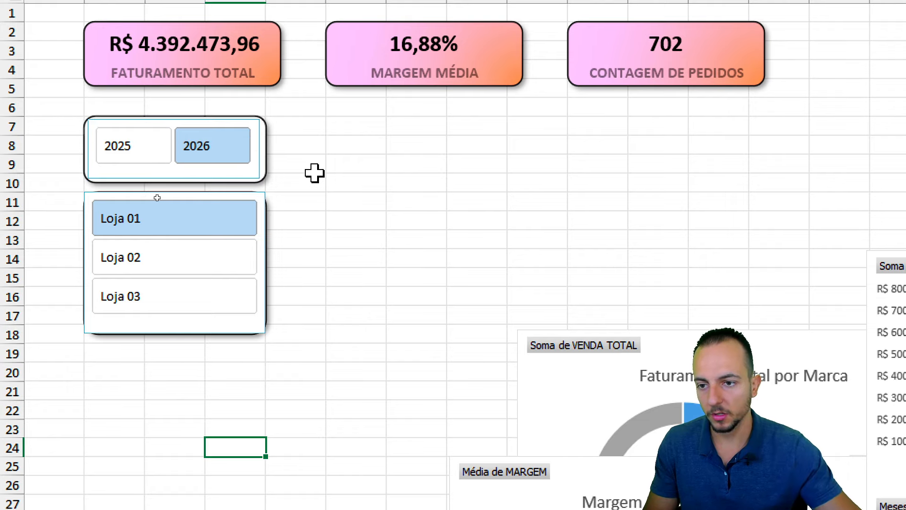
pyautogui.click(247, 165)
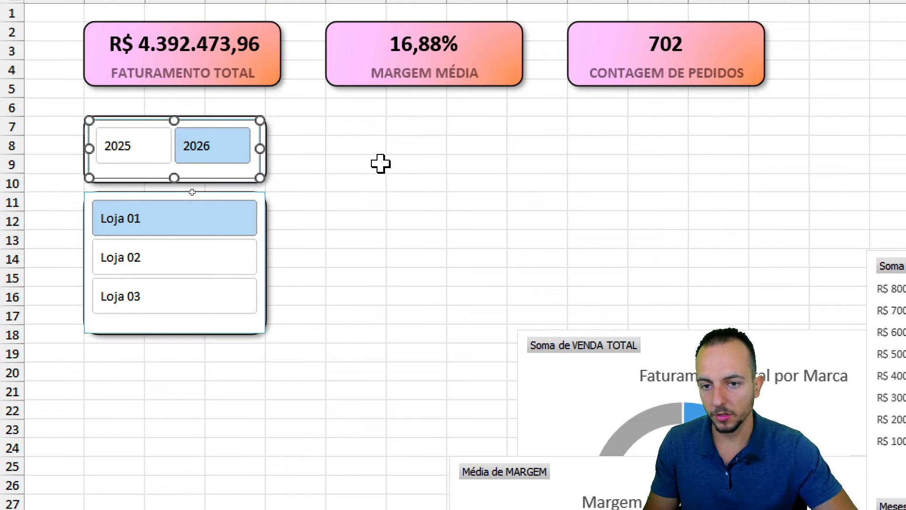
pyautogui.press('Right')
pyautogui.press('Right')
pyautogui.press('Down')
pyautogui.press('Left')
pyautogui.press('Up')
pyautogui.press('Escape')
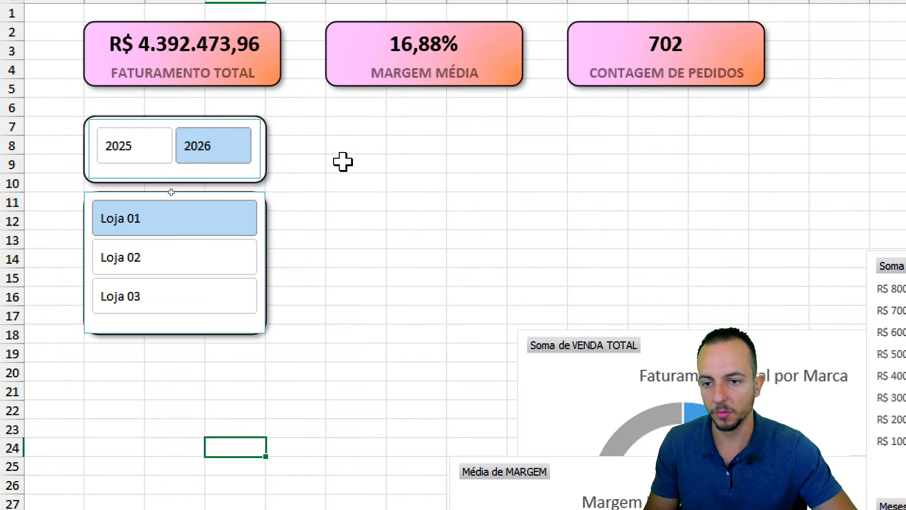
# - Reduce the FILIAL slicer's height and width and centre it inside its rounded frame
pyautogui.click(157, 332)
pyautogui.moveTo(175, 332); pyautogui.dragTo(207, 320)
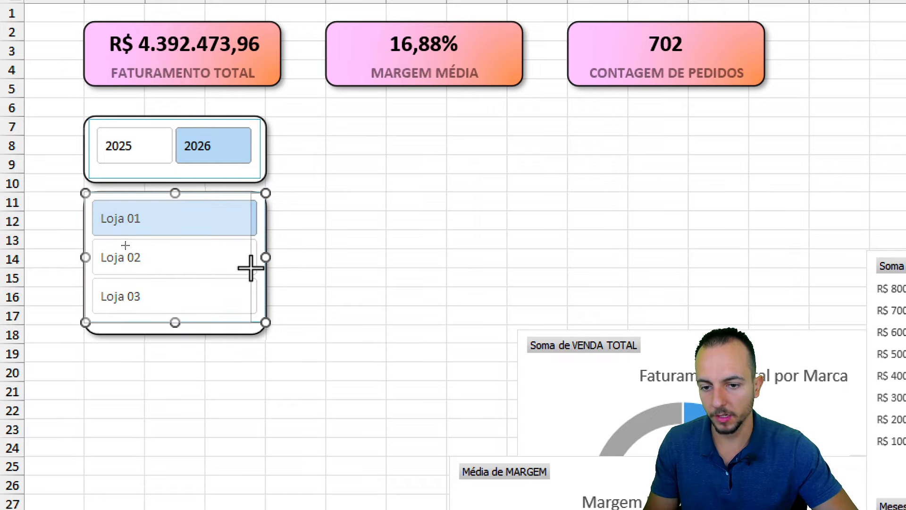
pyautogui.press('Escape')
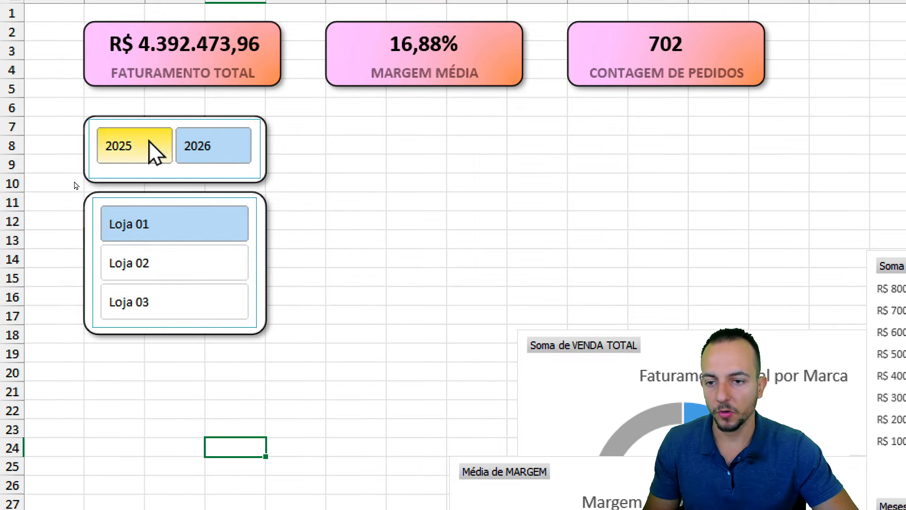
# - Try the years and stores in both framed slicers, ending with the dashboard filtered to 2025 and Loja 01
pyautogui.click(211, 259)
pyautogui.click(183, 297)
pyautogui.click(198, 255)
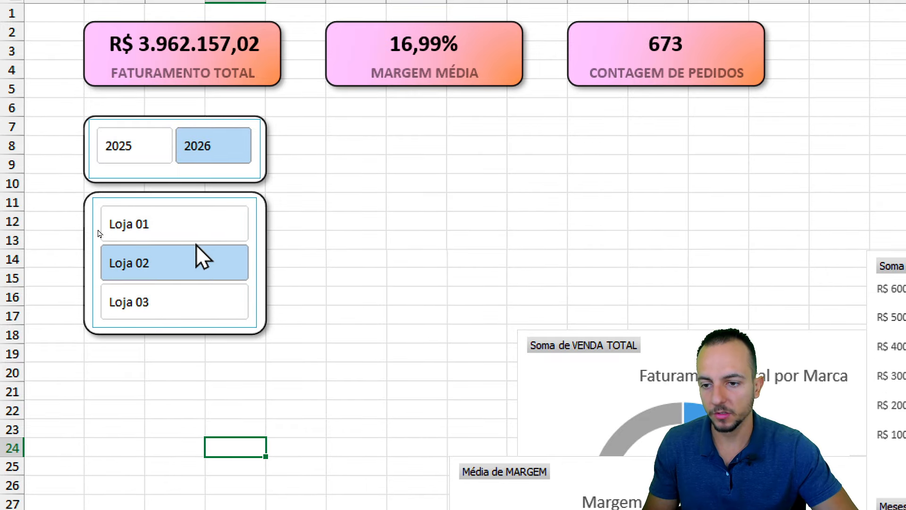
pyautogui.click(198, 227)
pyautogui.click(169, 150)
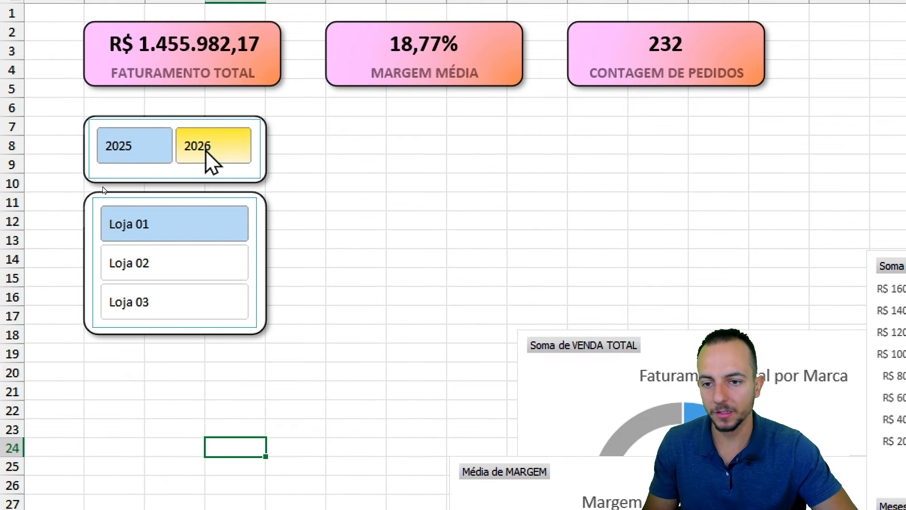
pyautogui.click(188, 152)
pyautogui.click(176, 261)
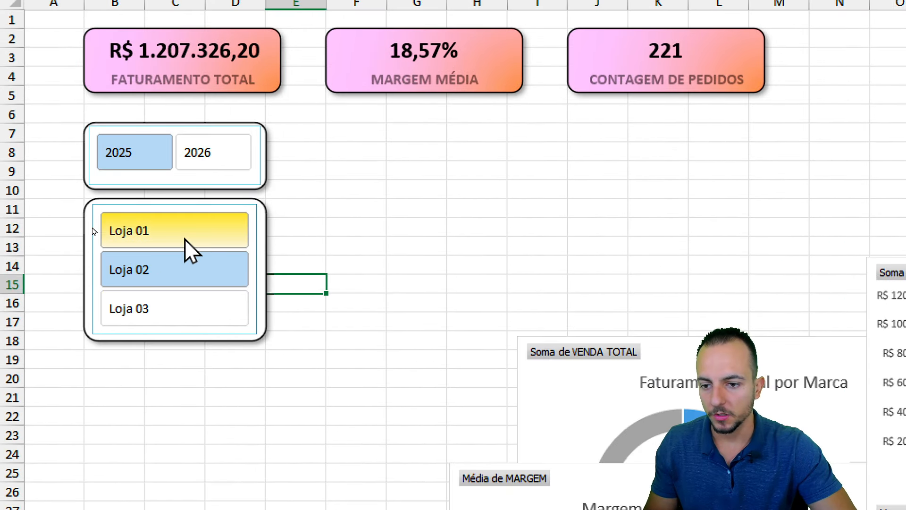
pyautogui.click(187, 331)
pyautogui.click(209, 357)
pyautogui.click(219, 304)
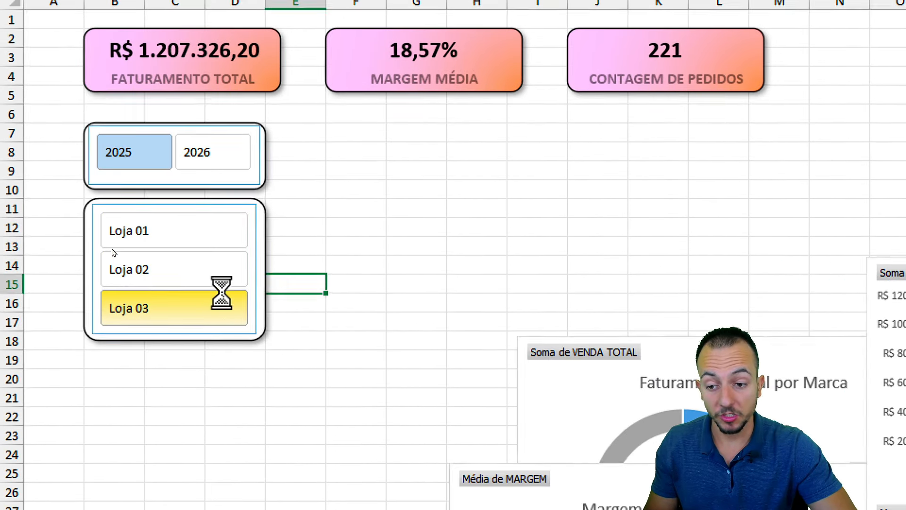
pyautogui.click(198, 231)
pyautogui.click(196, 307)
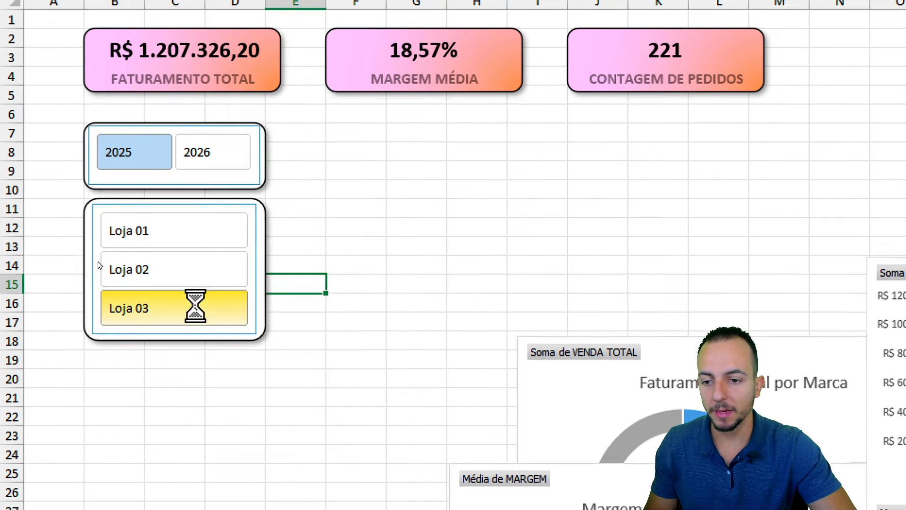
pyautogui.click(203, 269)
pyautogui.click(226, 236)
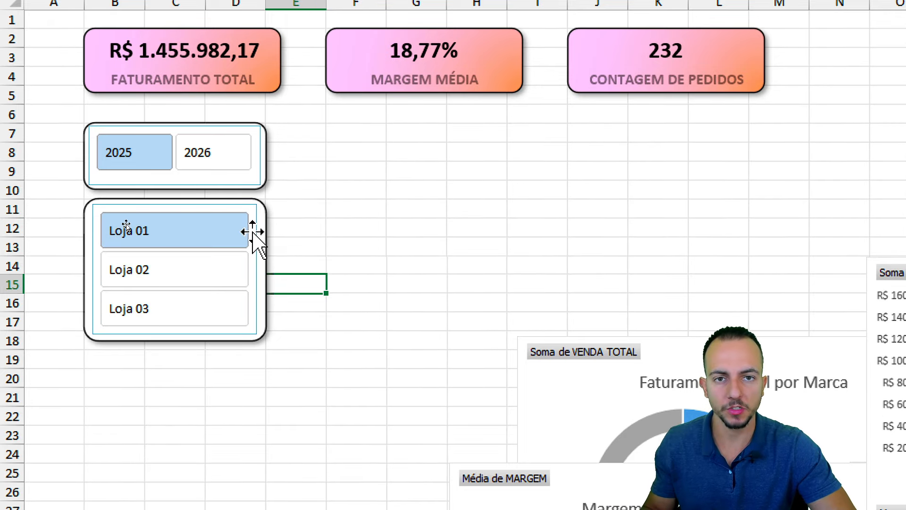
pyautogui.click(249, 161)
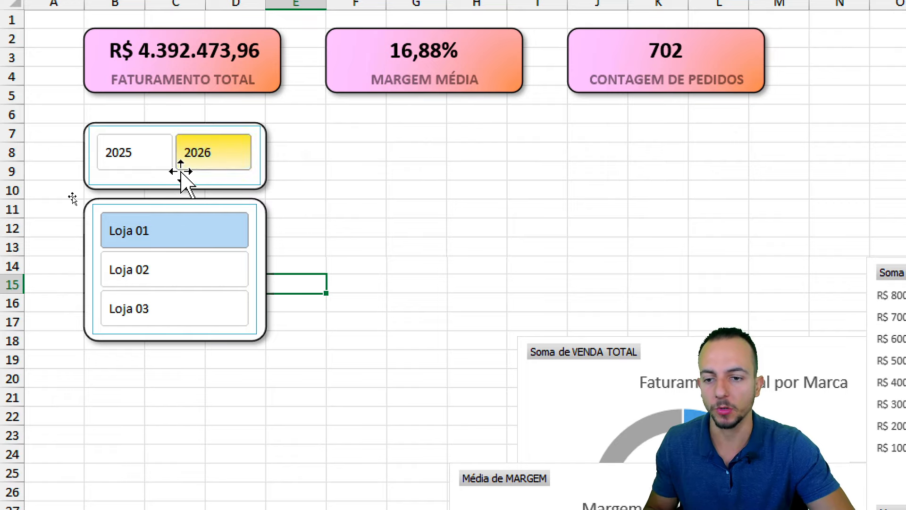
pyautogui.click(163, 153)
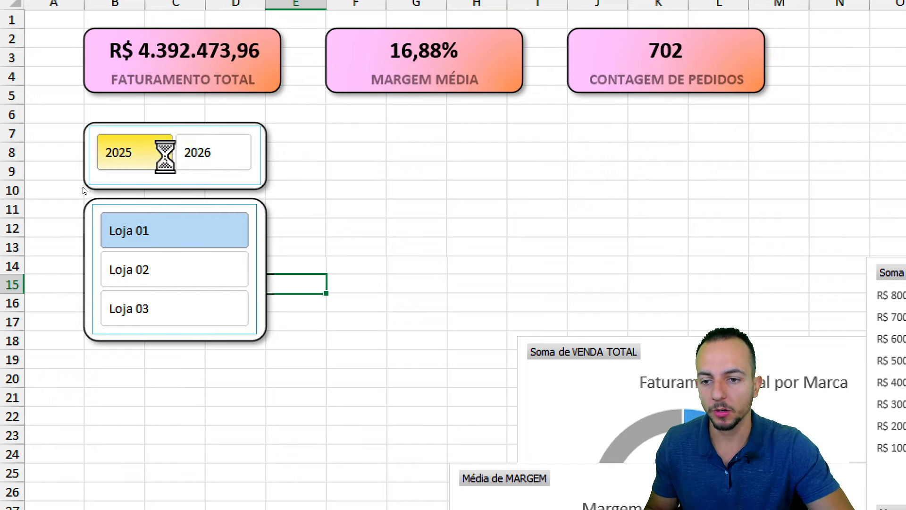
# - Apply the dark green slicer style to the year slicer
pyautogui.click(243, 178)
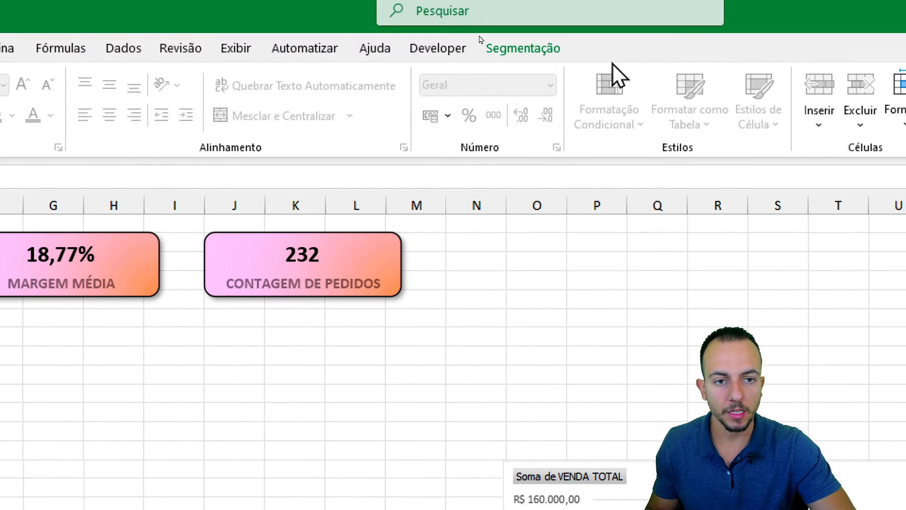
pyautogui.click(367, 128)
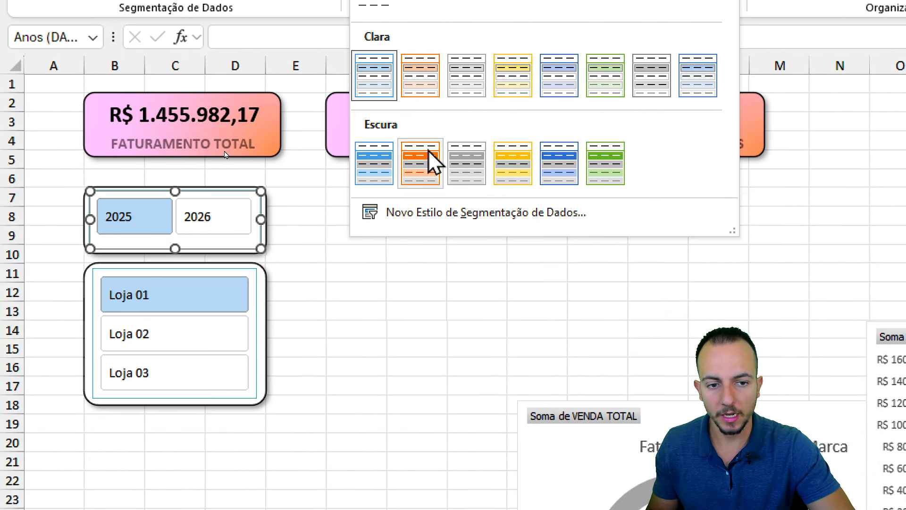
pyautogui.click(598, 160)
# - Try the restyled year slicer and the store slicer, leaving the dashboard filtered to 2026 and Loja 02
pyautogui.click(212, 222)
pyautogui.click(109, 221)
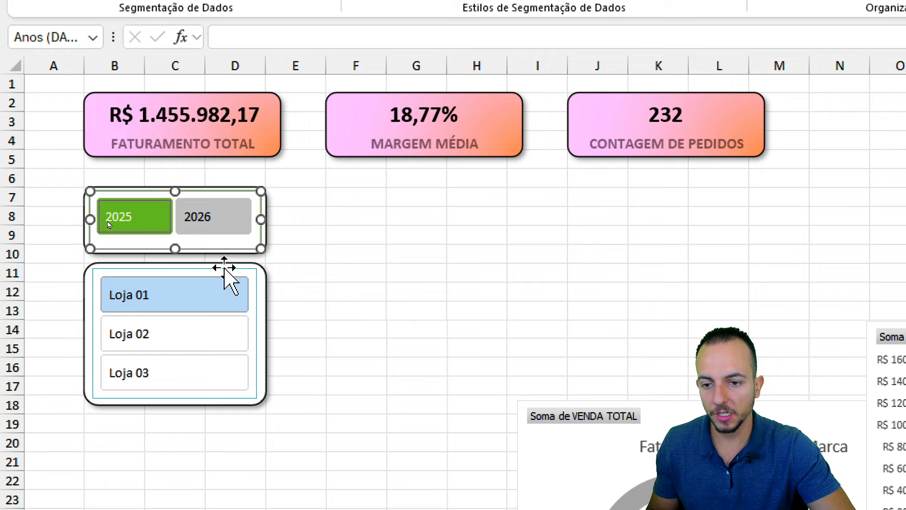
pyautogui.click(182, 343)
pyautogui.click(217, 226)
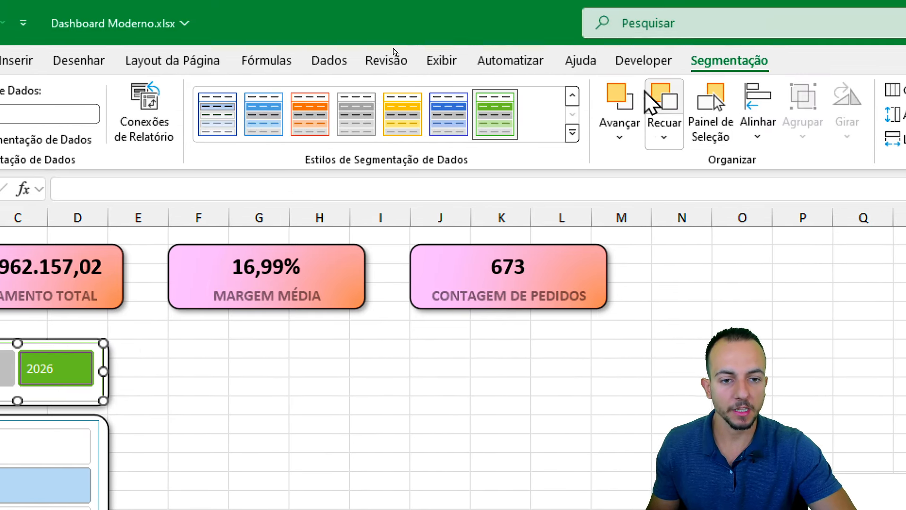
# - Open the custom slicer style "Estilo de Segmentação de Dados 1 2" for modification
pyautogui.click(572, 134)
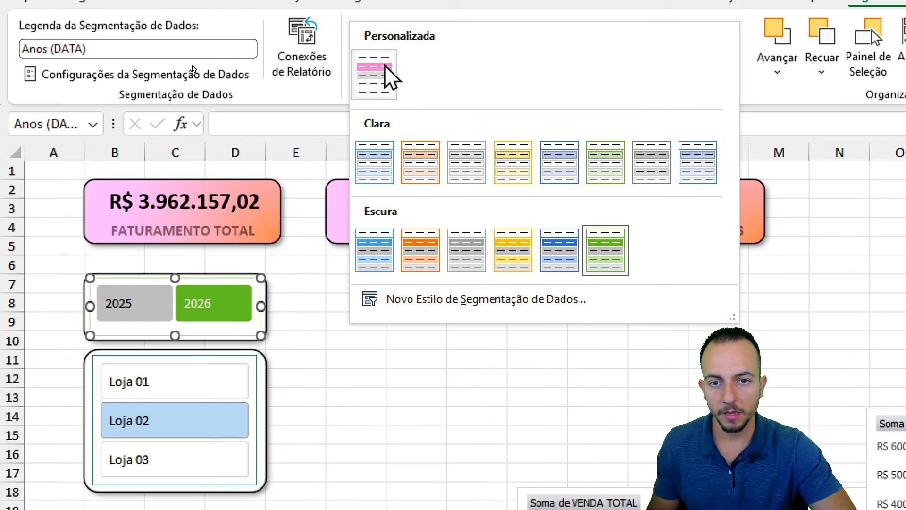
pyautogui.rightClick(384, 65)
pyautogui.click(418, 83)
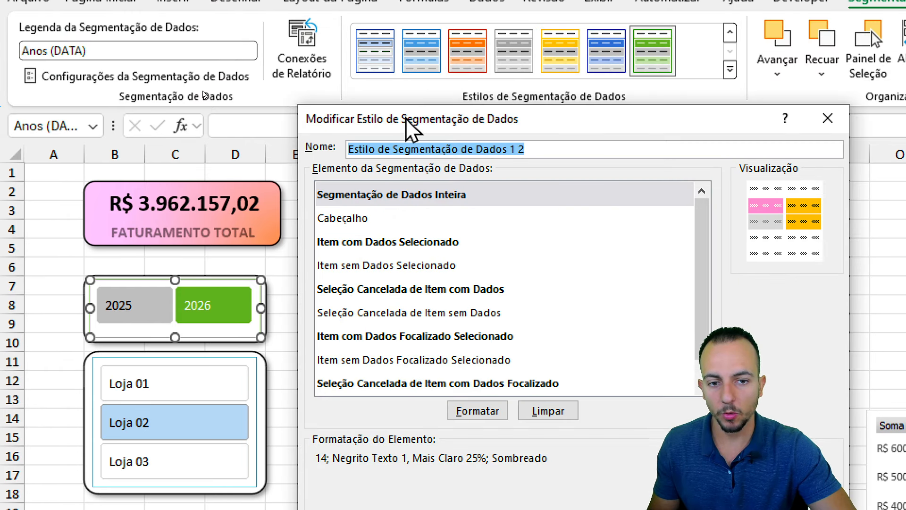
pyautogui.moveTo(406, 119); pyautogui.dragTo(368, 85)
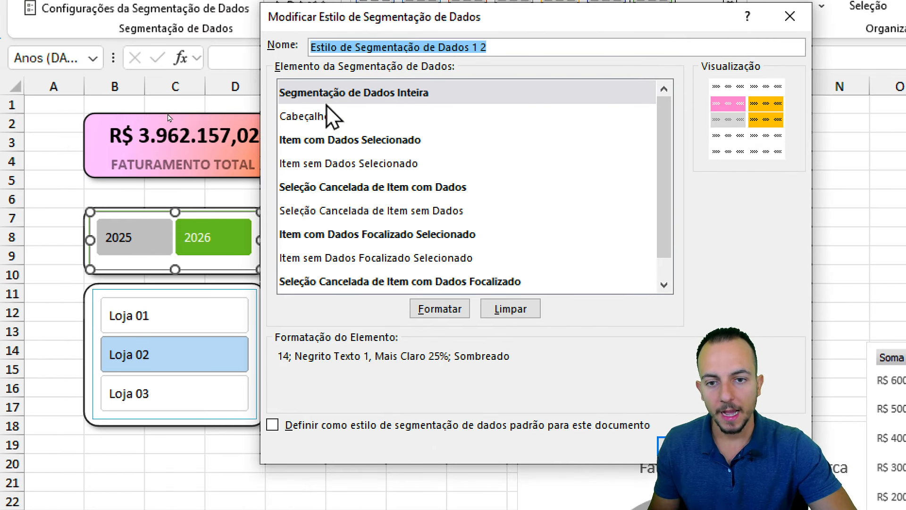
# - Format the whole-slicer element (Segmentação de Dados Inteira) with bold 14 pt text in Texto 1, Mais Claro 25%, and review its fill
pyautogui.click(336, 93)
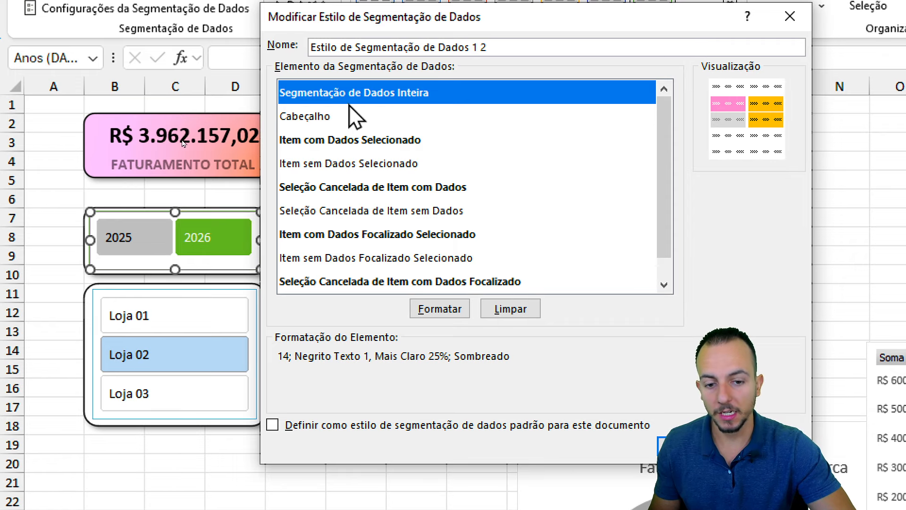
pyautogui.click(421, 307)
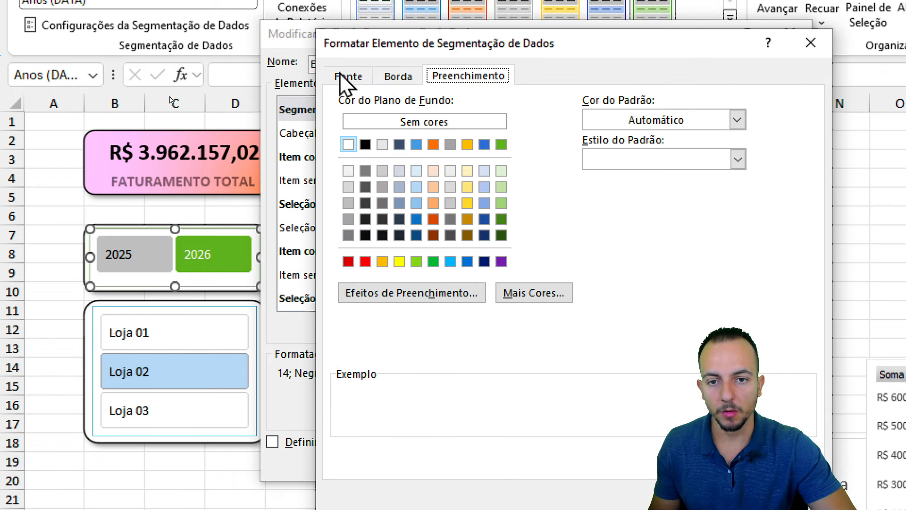
pyautogui.click(341, 63)
pyautogui.click(632, 234)
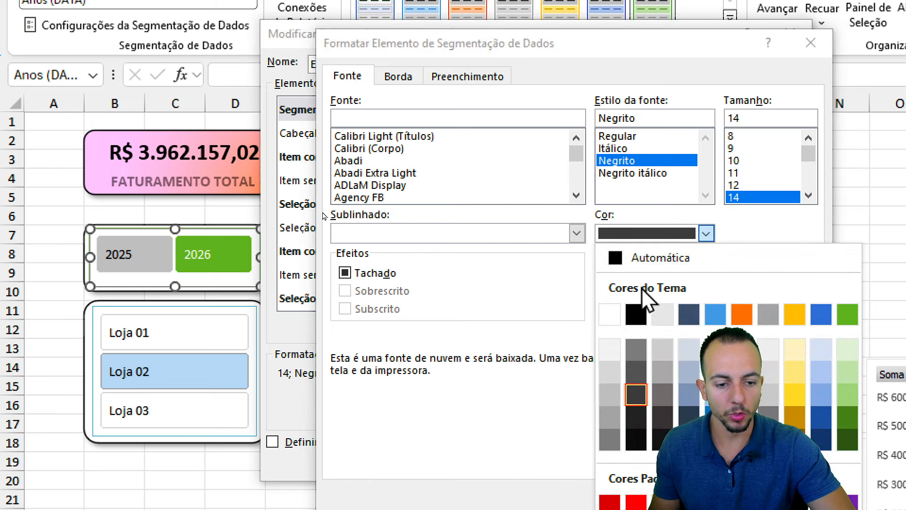
pyautogui.click(636, 396)
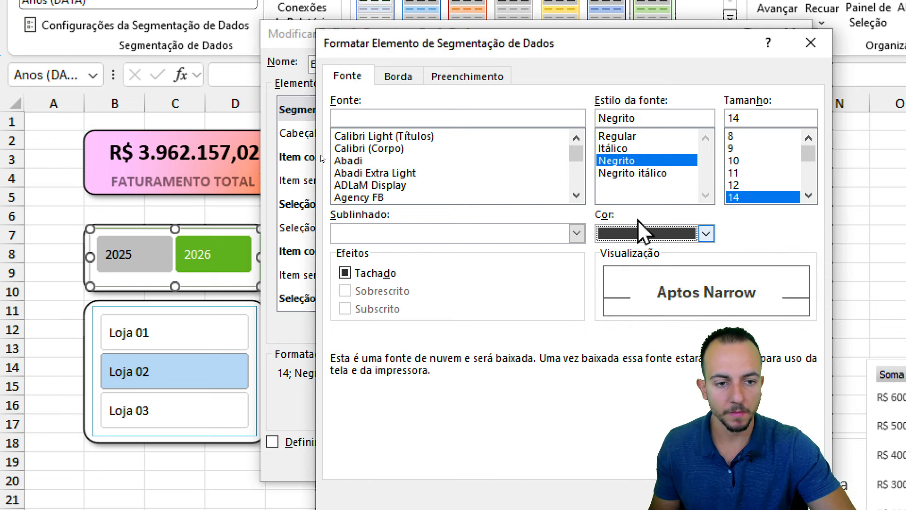
pyautogui.click(633, 165)
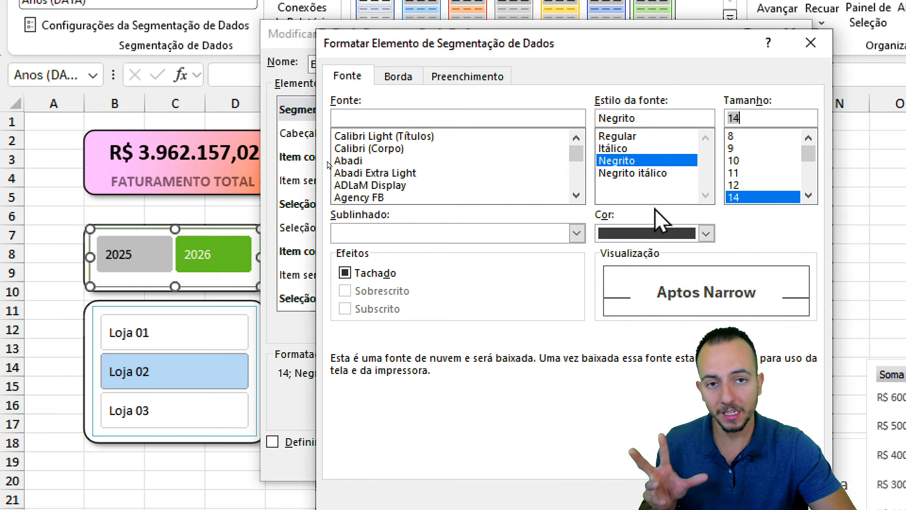
pyautogui.click(467, 76)
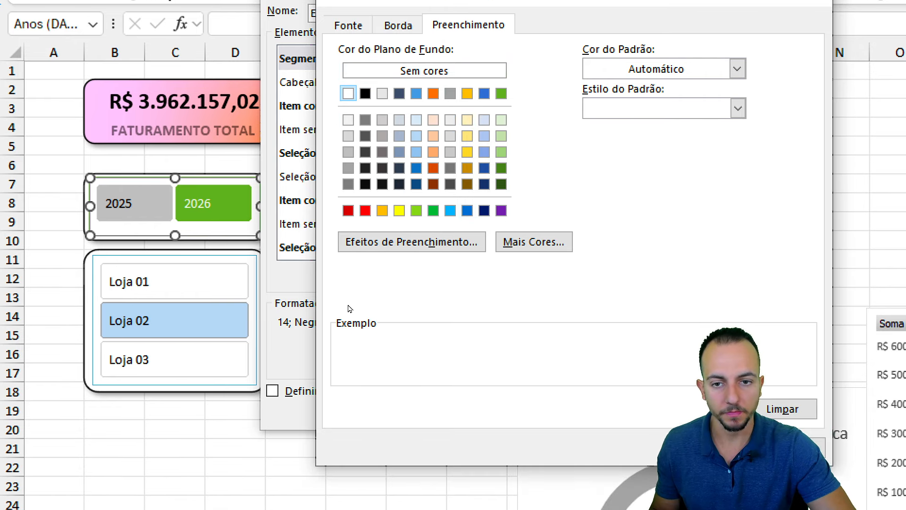
pyautogui.click(701, 492)
# - Format the Item com Dados Selecionado element with a pink fill and white text
pyautogui.click(333, 104)
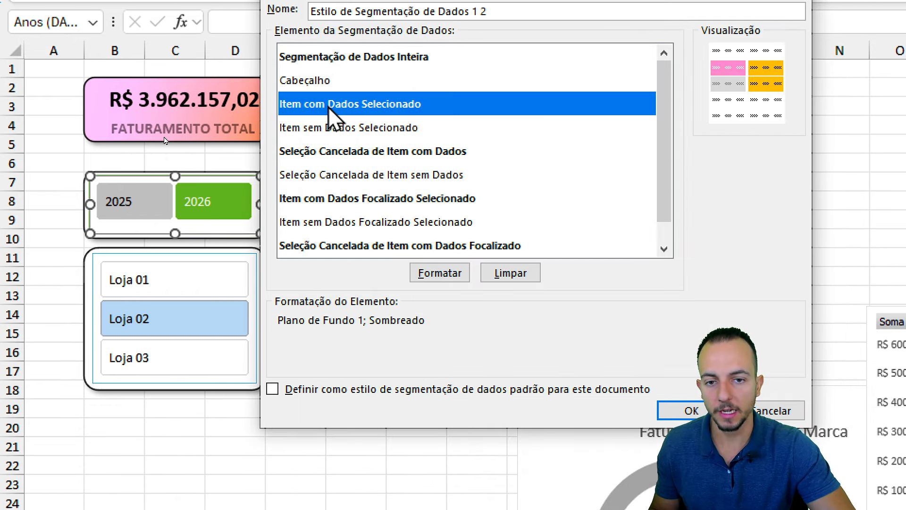
pyautogui.click(433, 274)
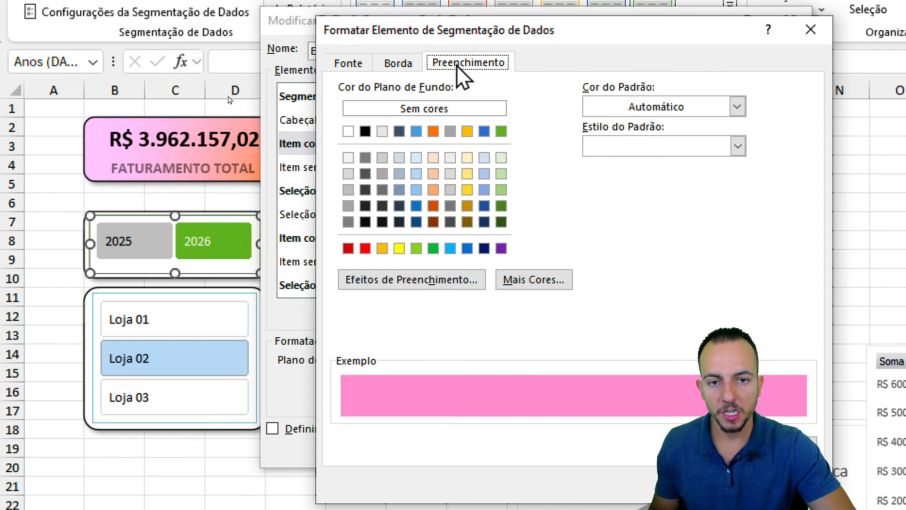
pyautogui.click(518, 279)
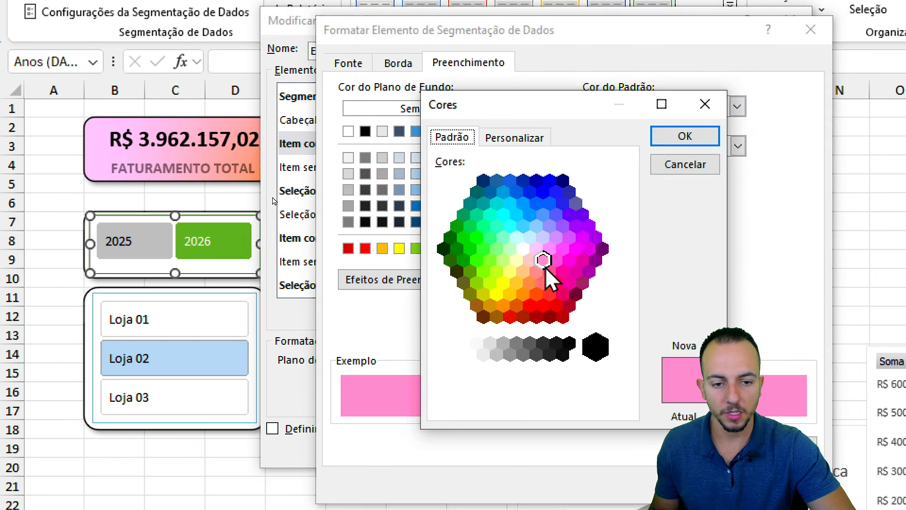
pyautogui.click(684, 137)
pyautogui.click(350, 64)
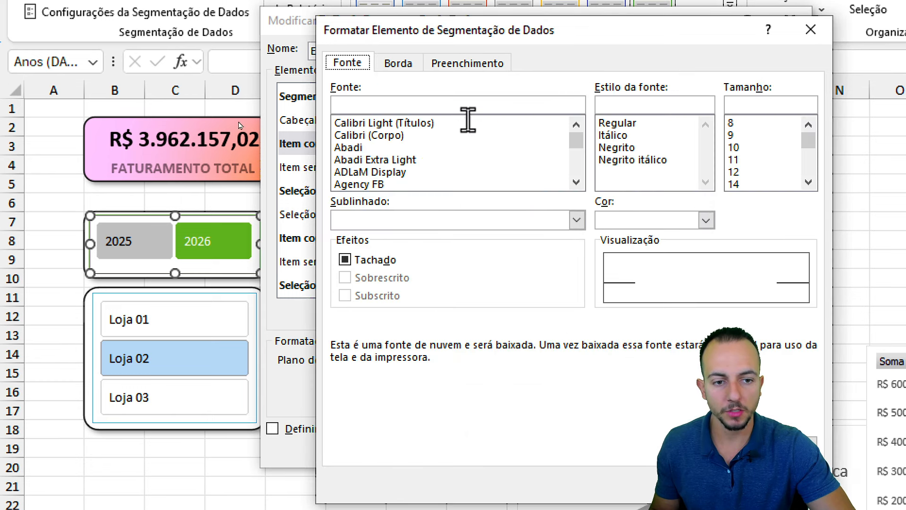
pyautogui.click(662, 226)
pyautogui.click(610, 299)
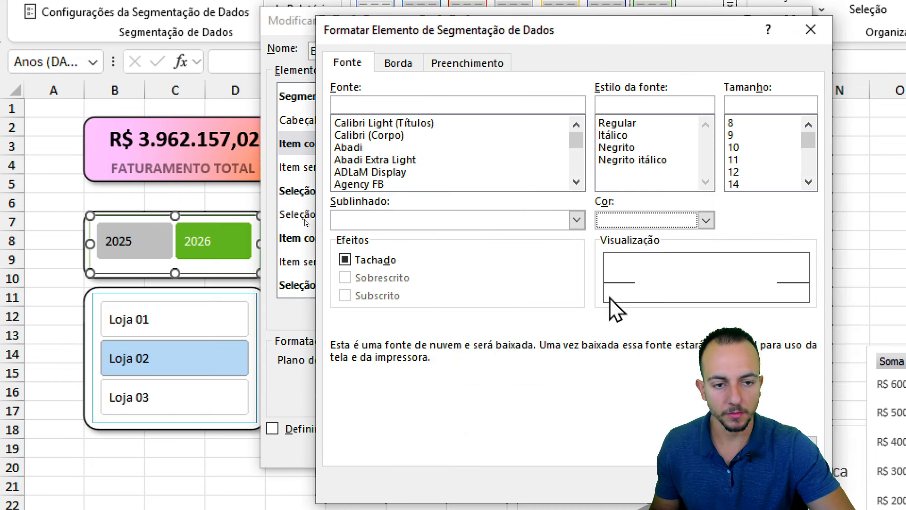
pyautogui.click(689, 486)
# - Format the Seleção Cancelada de Item com Dados element with mid-grey text (Texto 1, Mais Claro 50%) and a light grey fill
pyautogui.click(340, 137)
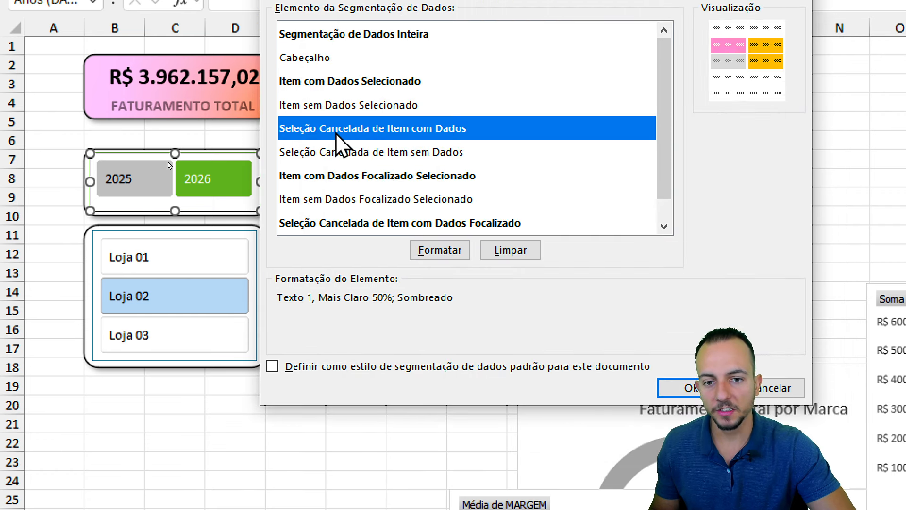
pyautogui.click(415, 250)
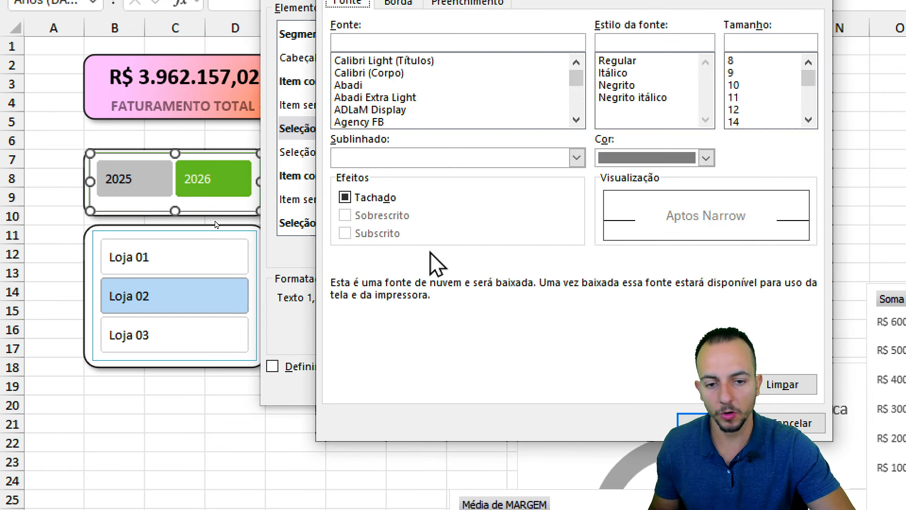
pyautogui.click(652, 160)
pyautogui.click(637, 274)
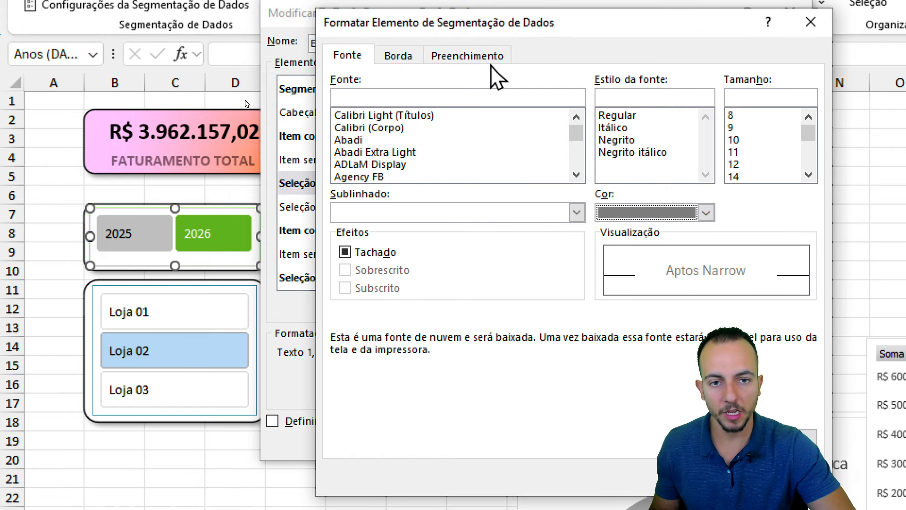
pyautogui.click(484, 7)
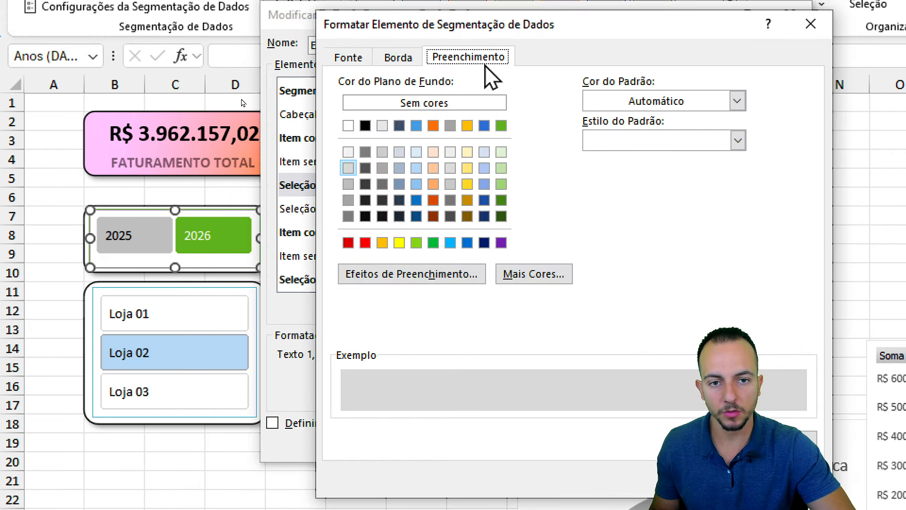
pyautogui.click(349, 171)
pyautogui.click(687, 478)
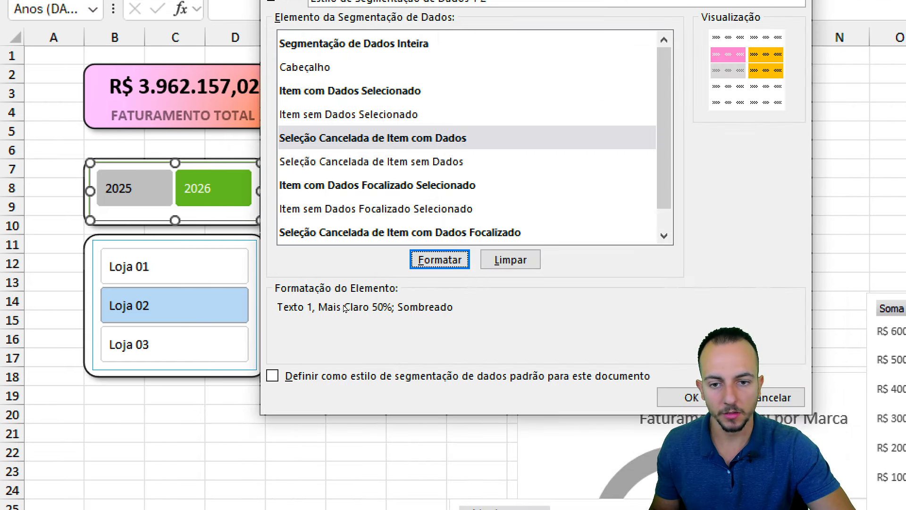
# - Format the Item com Dados Focalizado Selecionado element with black text
pyautogui.scroll(-1, 398, 194)
pyautogui.click(336, 165)
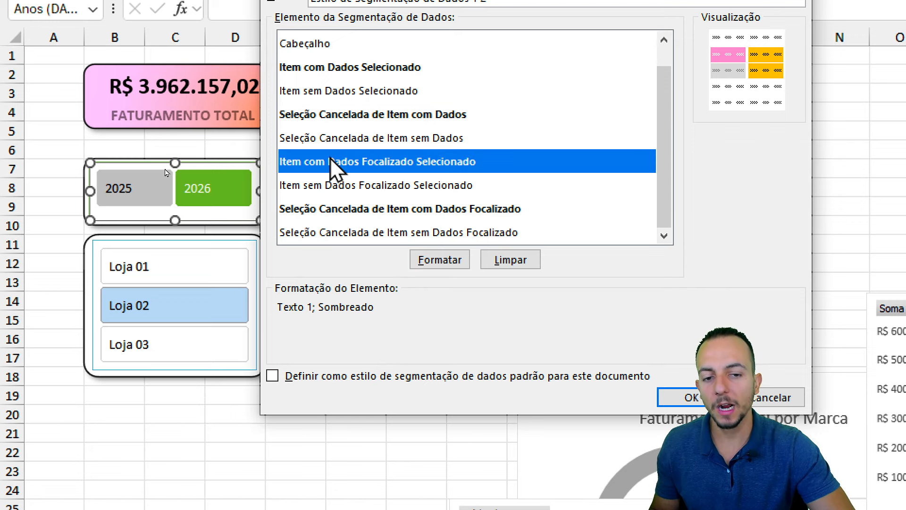
pyautogui.click(424, 260)
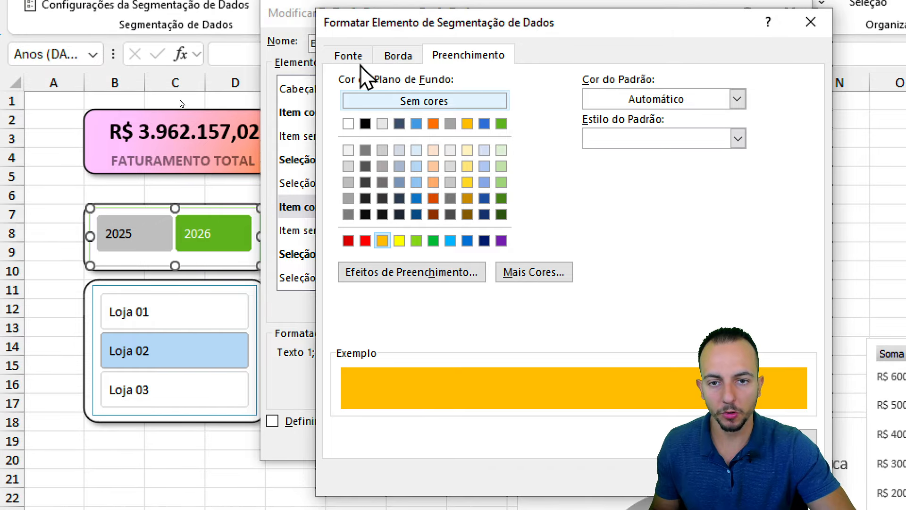
pyautogui.click(351, 10)
pyautogui.click(620, 222)
pyautogui.click(636, 303)
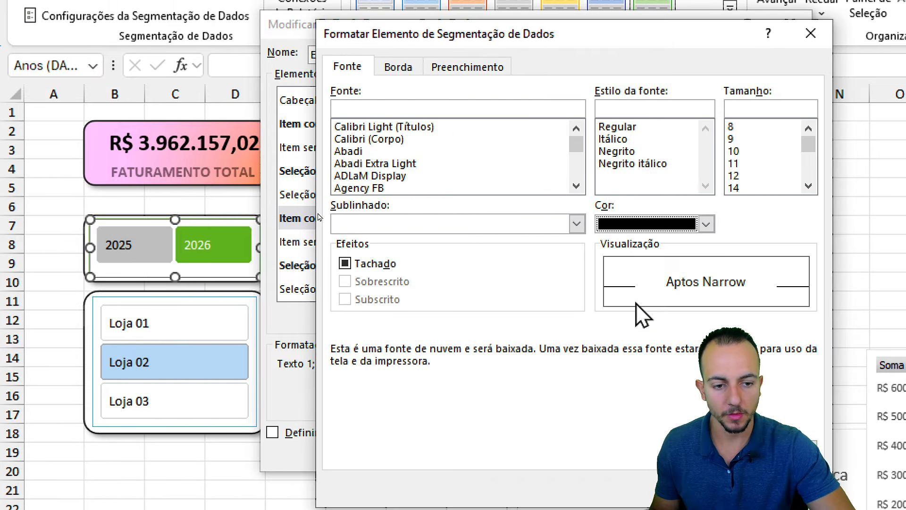
pyautogui.click(708, 488)
# - Format the Seleção Cancelada de Item com Dados Focalizado element with black text, review its fill, and save the modified slicer style
pyautogui.click(345, 204)
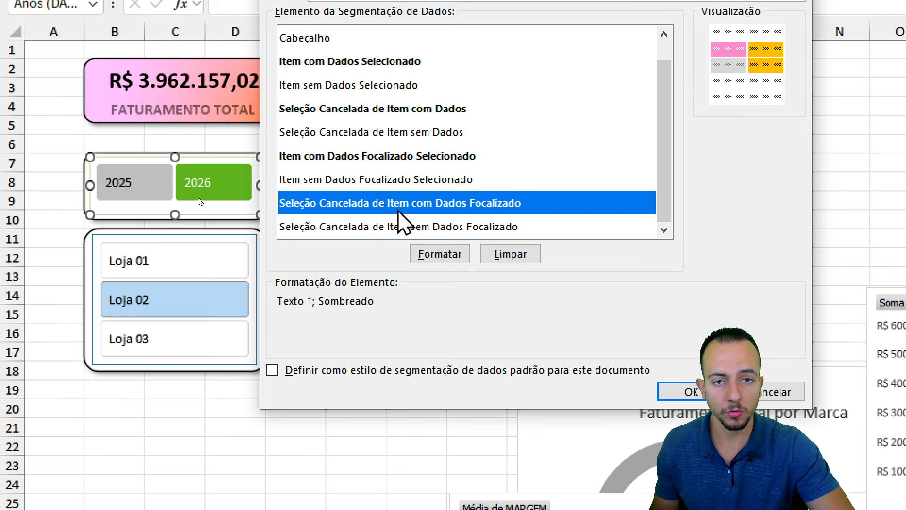
pyautogui.click(436, 257)
pyautogui.click(642, 164)
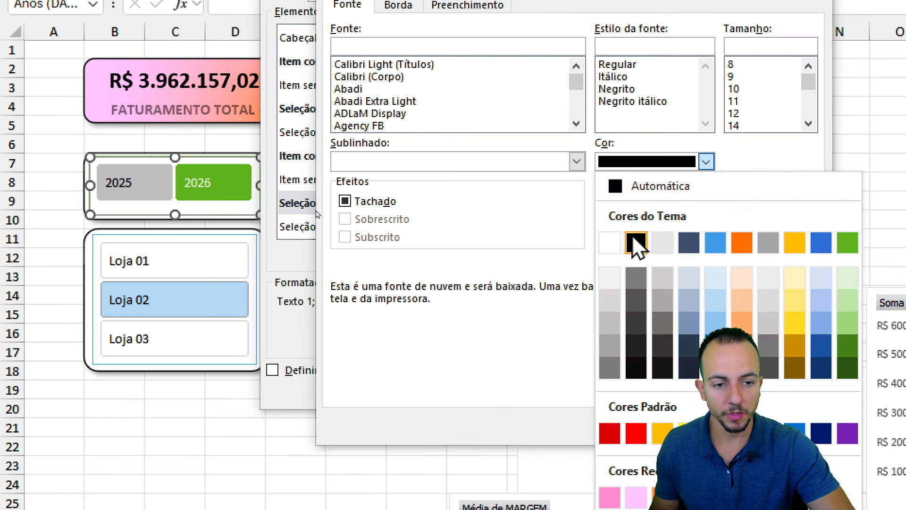
pyautogui.click(636, 246)
pyautogui.click(467, 5)
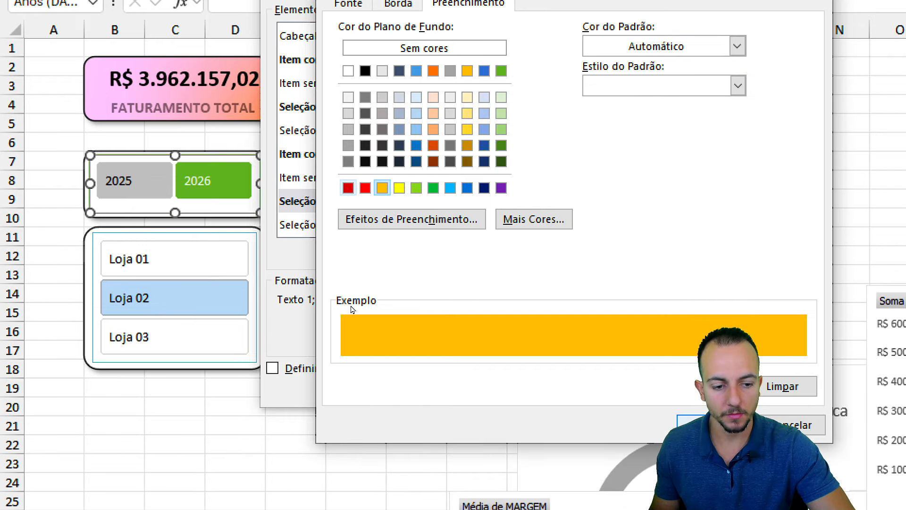
pyautogui.click(702, 424)
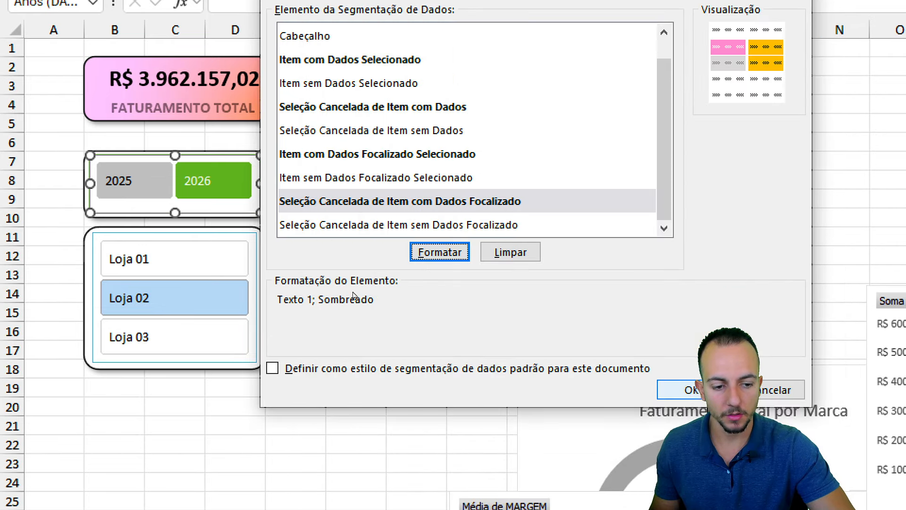
pyautogui.click(702, 389)
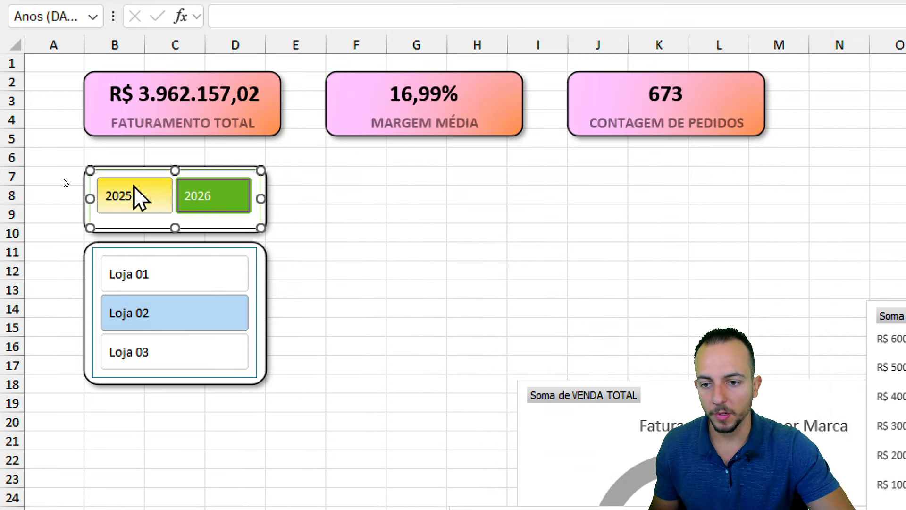
# - Apply the custom pink slicer style to both the year slicer and the FILIAL slicer
pyautogui.click(134, 174)
pyautogui.click(231, 182)
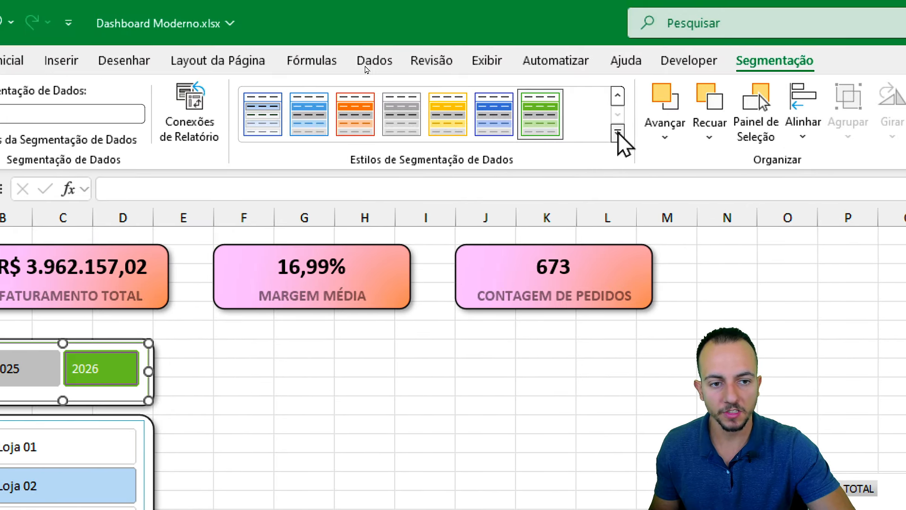
pyautogui.click(618, 133)
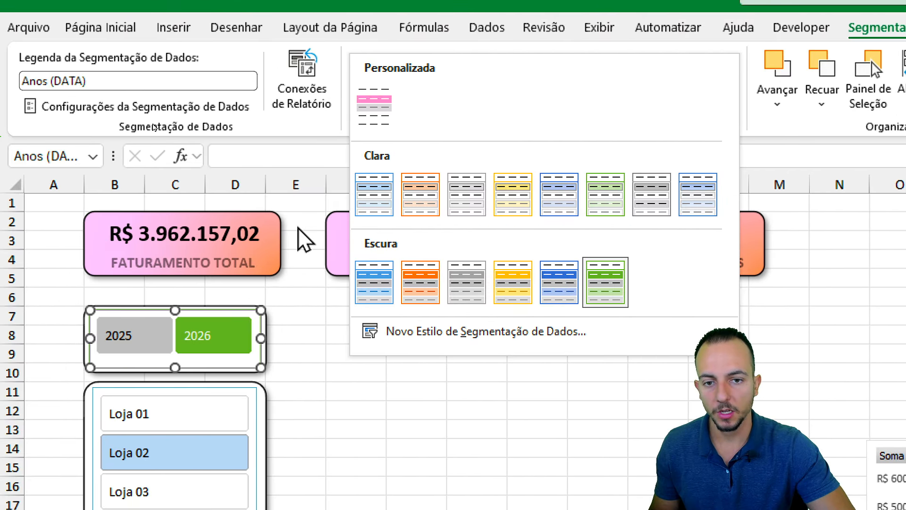
pyautogui.click(370, 122)
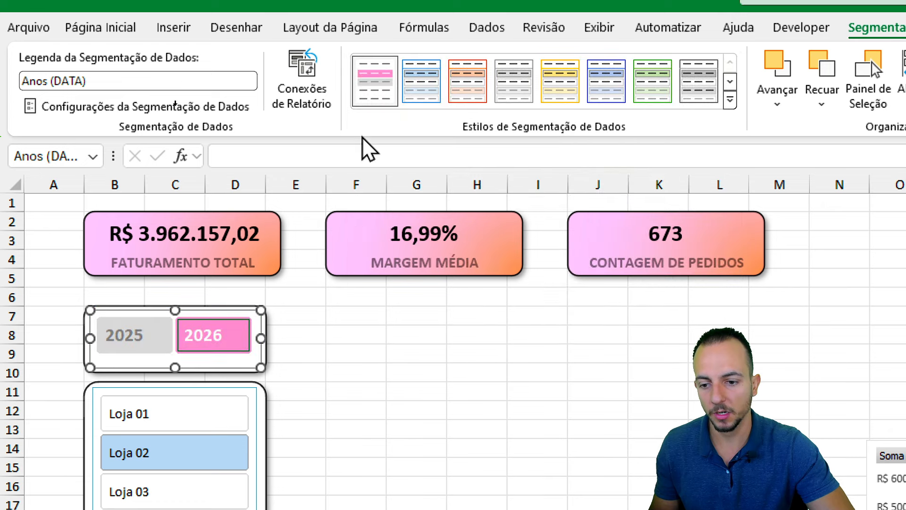
pyautogui.click(259, 427)
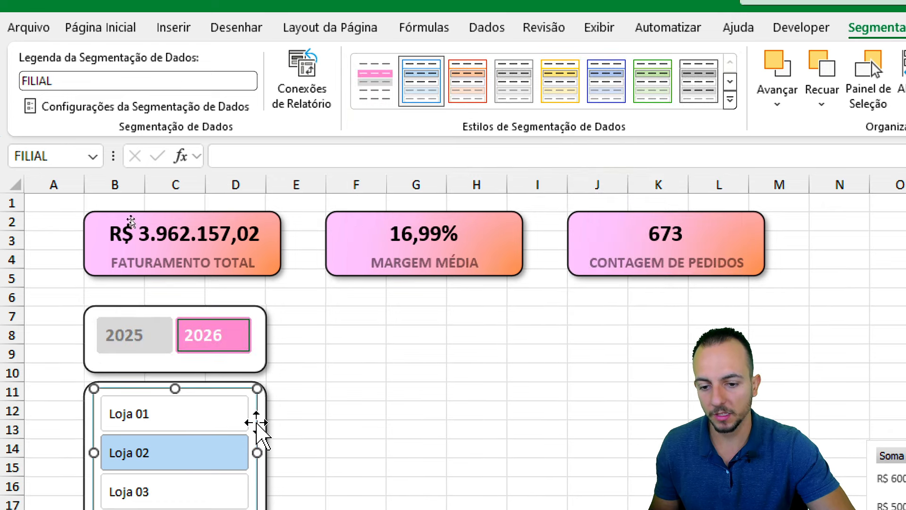
pyautogui.click(370, 101)
pyautogui.click(302, 502)
# - Try the years and stores in both pink-styled slicers, ending with the dashboard filtered to 2025 and Loja 01
pyautogui.click(232, 196)
pyautogui.click(179, 256)
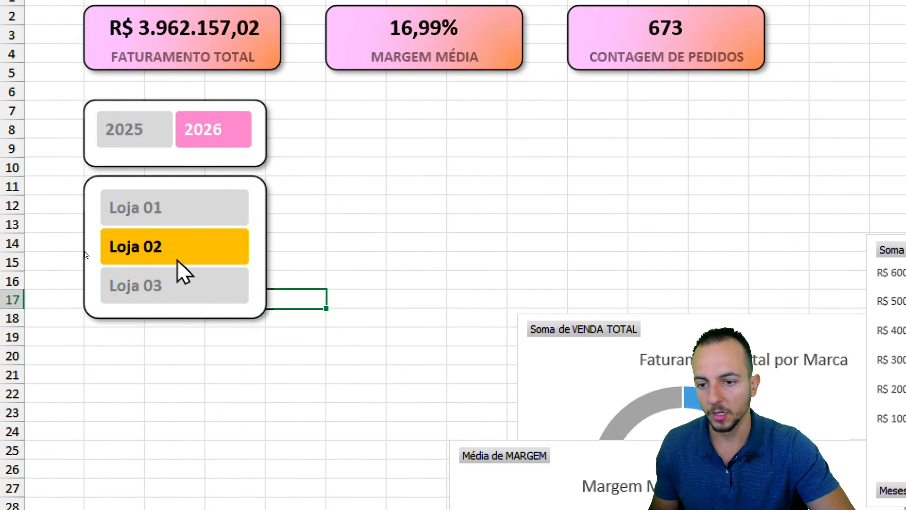
pyautogui.click(170, 282)
pyautogui.click(165, 250)
pyautogui.click(150, 195)
pyautogui.click(134, 129)
pyautogui.click(203, 129)
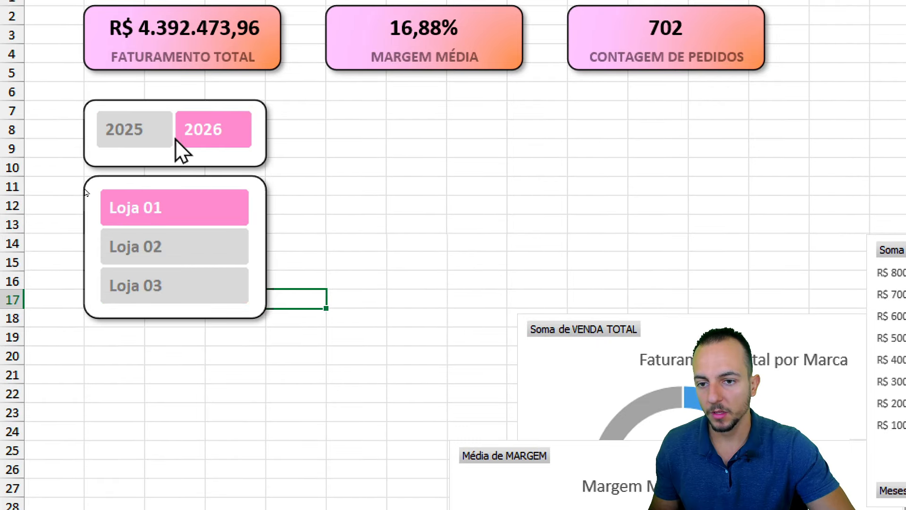
pyautogui.click(134, 130)
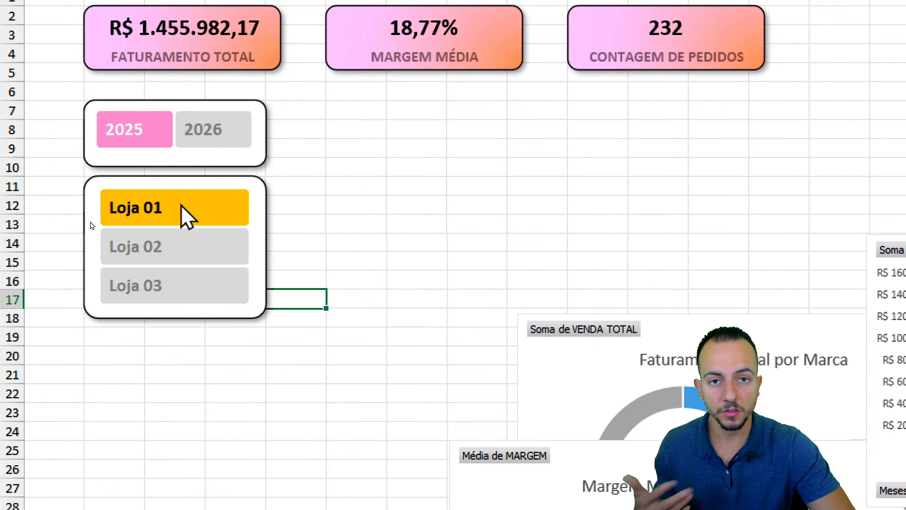
pyautogui.click(187, 246)
pyautogui.click(236, 141)
pyautogui.click(141, 139)
pyautogui.click(153, 205)
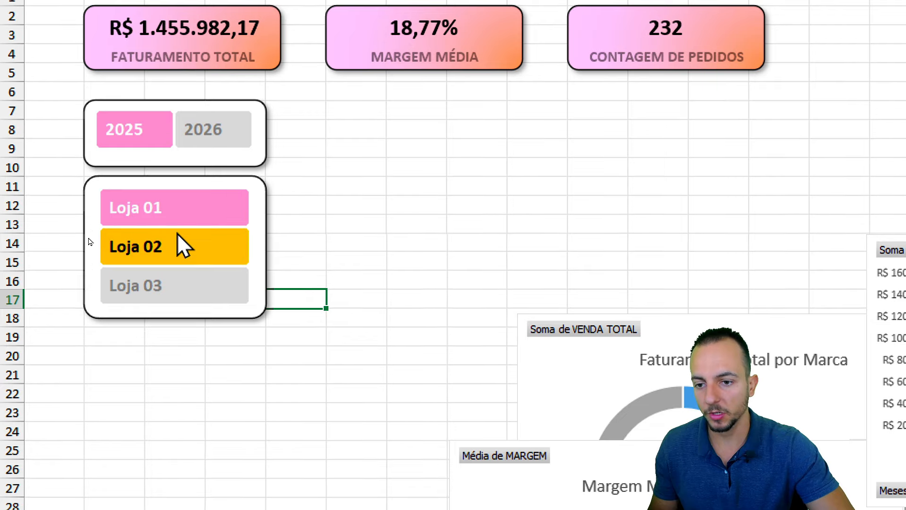
# - Test Loja 02, Loja 03 and the year 2026 in the slicers, then return the dashboard to 2025 and Loja 01
pyautogui.click(182, 245)
pyautogui.click(188, 285)
pyautogui.click(203, 210)
pyautogui.click(185, 135)
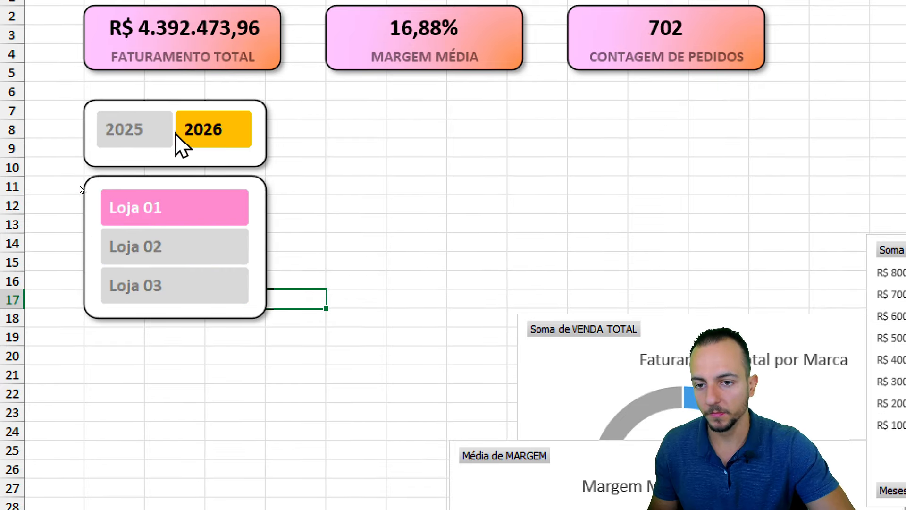
pyautogui.click(156, 134)
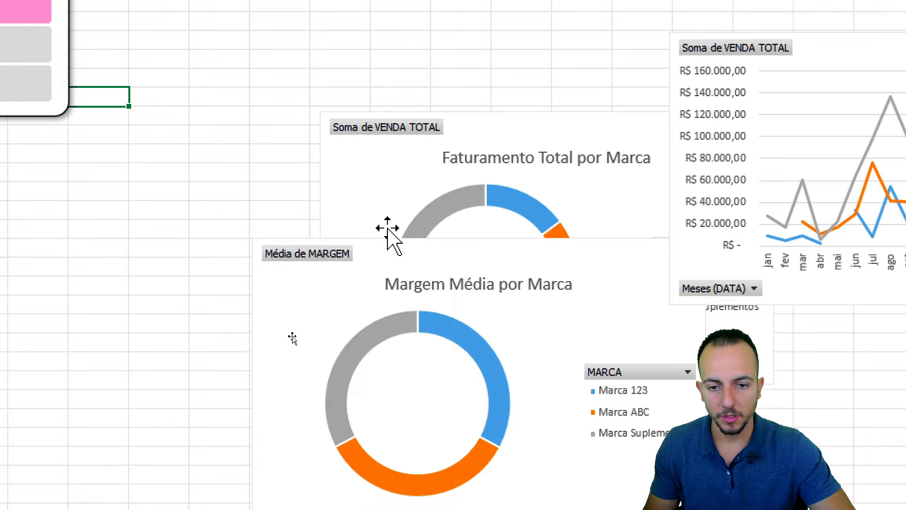
# - Arrange the two donut charts side by side next to the slicers and the line and column charts in a row beneath them
pyautogui.moveTo(387, 243); pyautogui.dragTo(233, 75)
pyautogui.moveTo(346, 434); pyautogui.dragTo(431, 192)
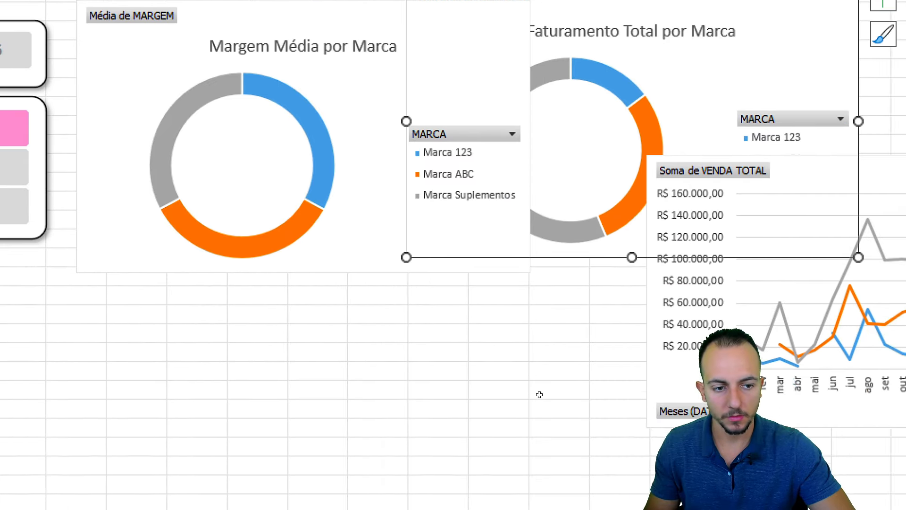
pyautogui.moveTo(573, 308); pyautogui.dragTo(245, 364)
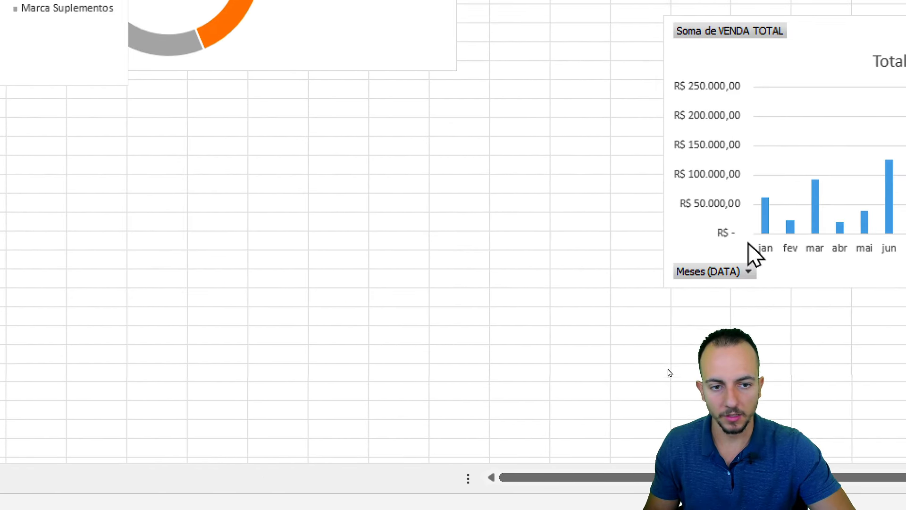
pyautogui.moveTo(661, 218); pyautogui.dragTo(221, 303)
pyautogui.click(616, 273)
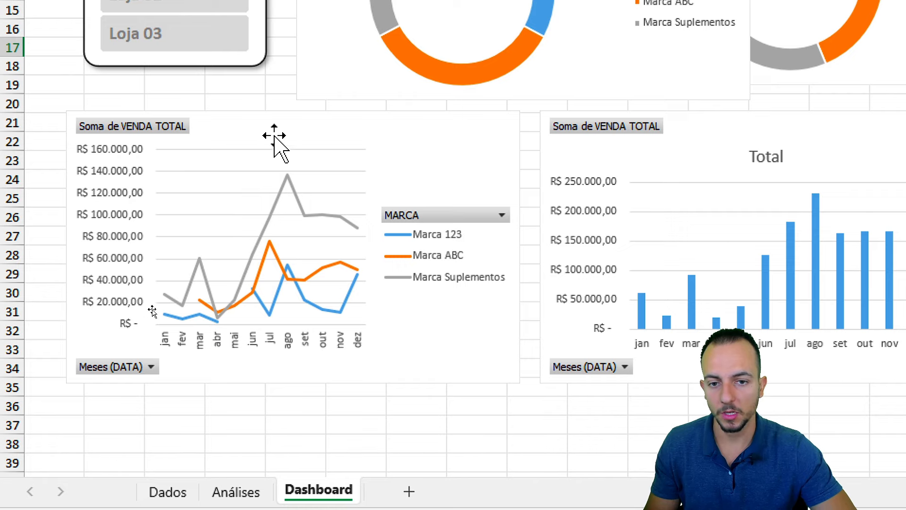
# - Hide all field buttons on the Faturamento Total por Marca donut chart
pyautogui.click(375, 111)
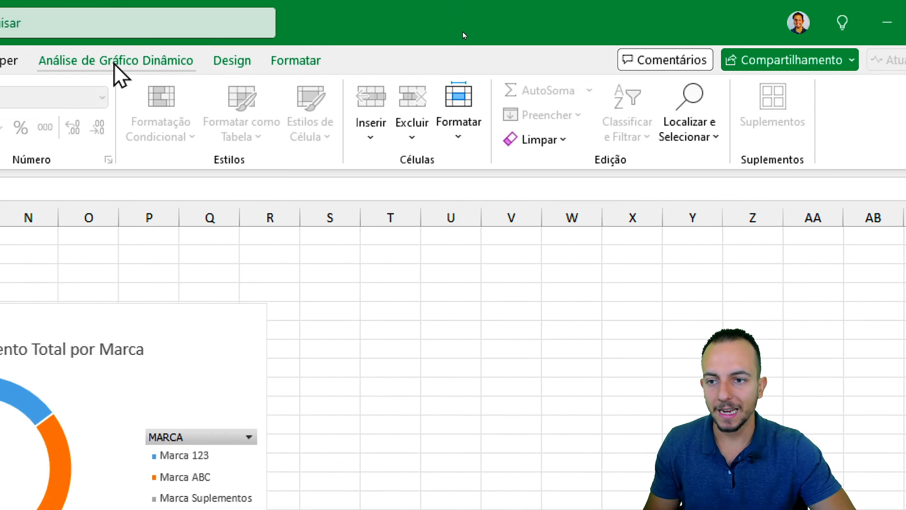
pyautogui.click(114, 61)
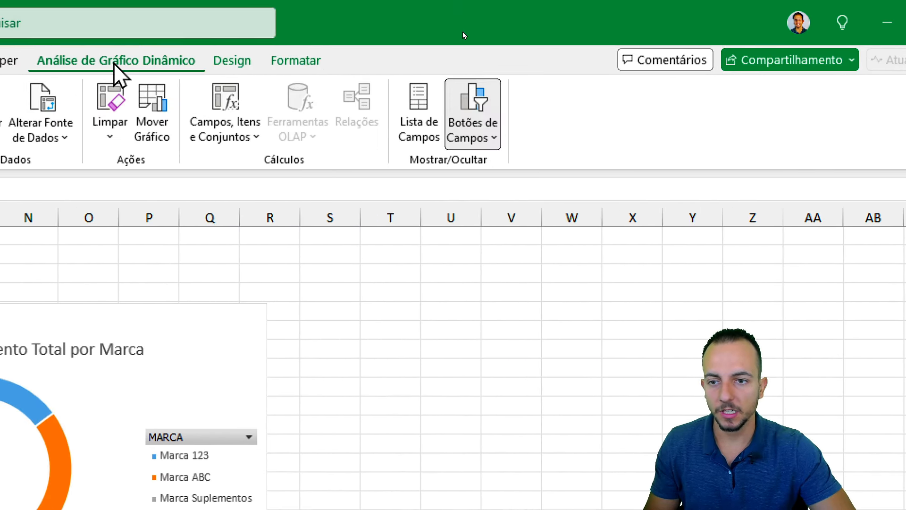
pyautogui.click(481, 137)
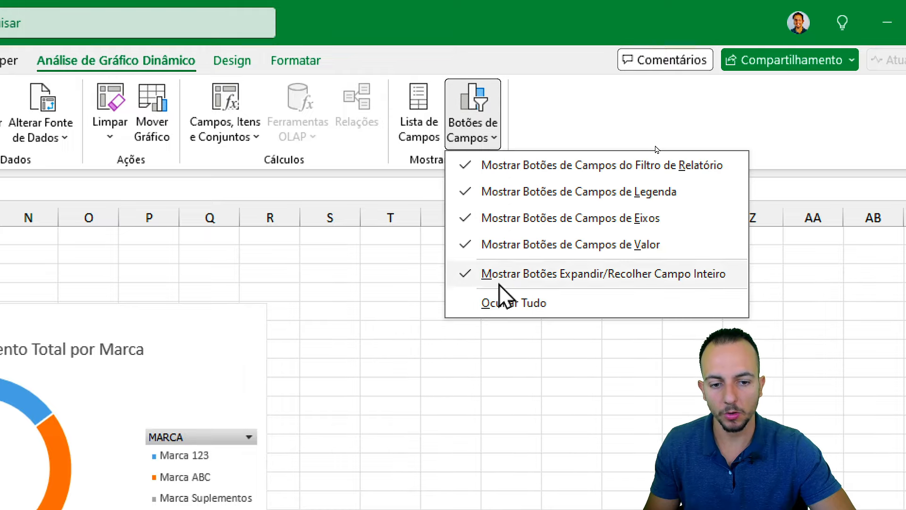
pyautogui.click(500, 312)
# - Hide the field buttons on the Margem Média por Marca donut, the brand line chart and the monthly column chart
pyautogui.click(233, 323)
pyautogui.click(483, 105)
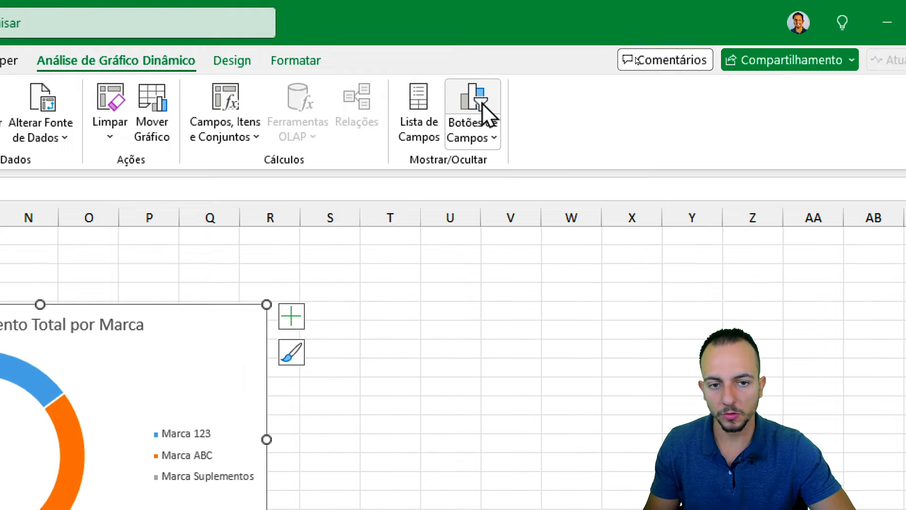
pyautogui.click(427, 223)
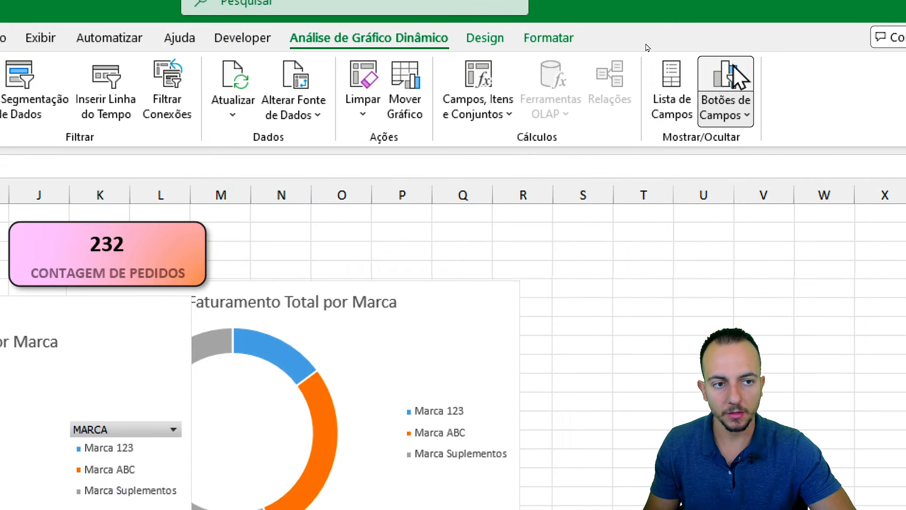
pyautogui.click(733, 71)
pyautogui.click(137, 50)
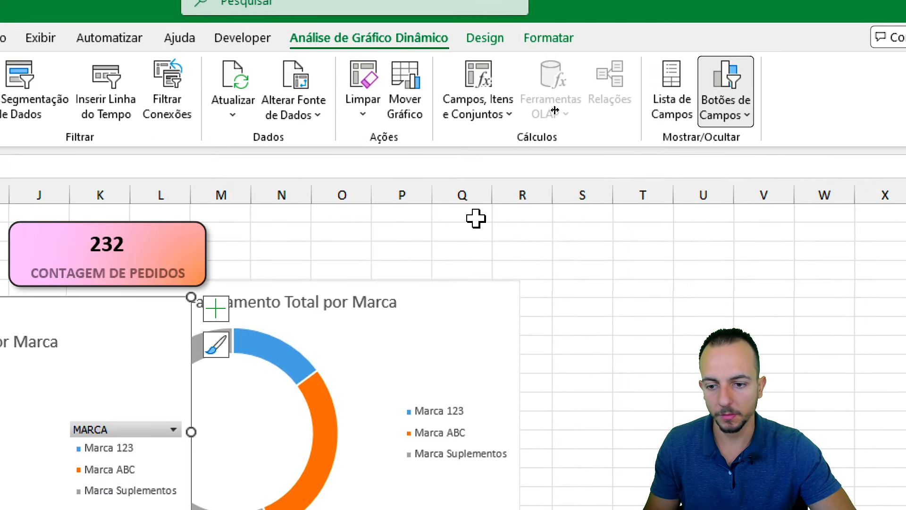
pyautogui.click(730, 92)
pyautogui.click(643, 307)
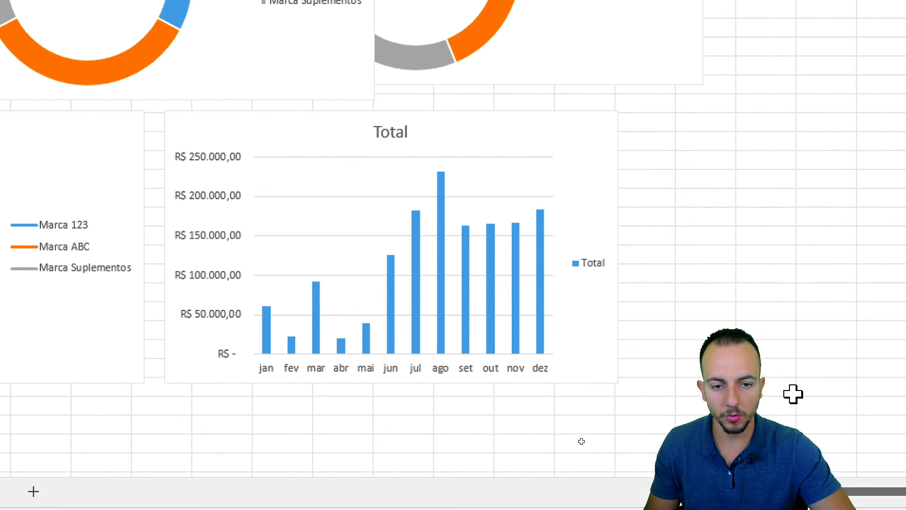
# - Delete the gridlines, the legend and the vertical value axis from the monthly column chart titled Total
pyautogui.click(380, 249)
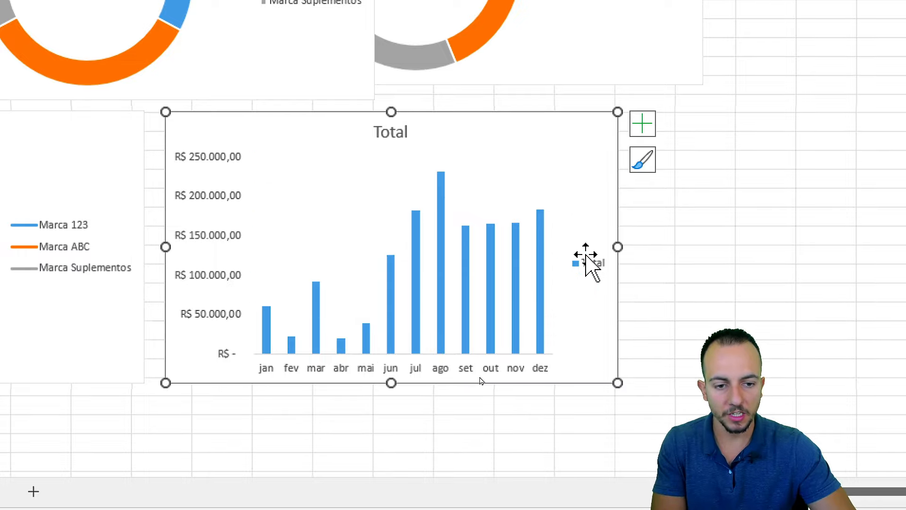
pyautogui.click(585, 268)
pyautogui.press('Delete')
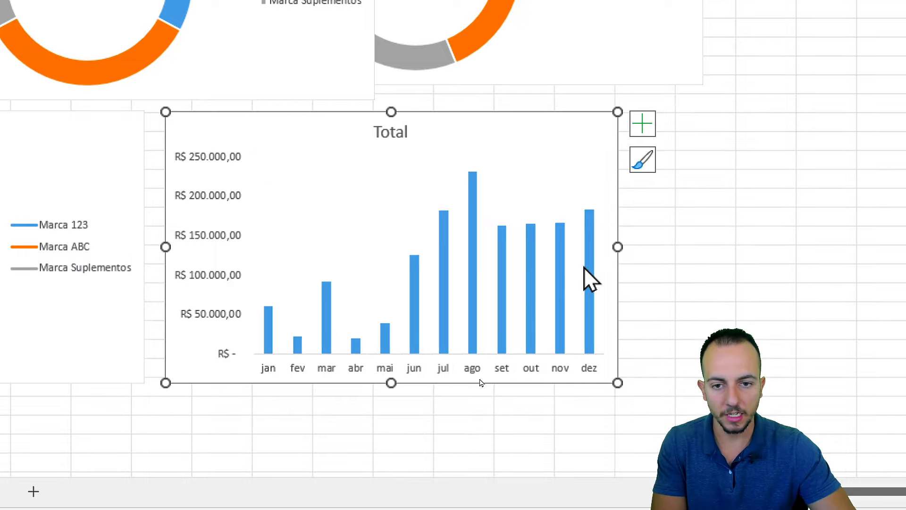
pyautogui.click(212, 242)
pyautogui.press('Delete')
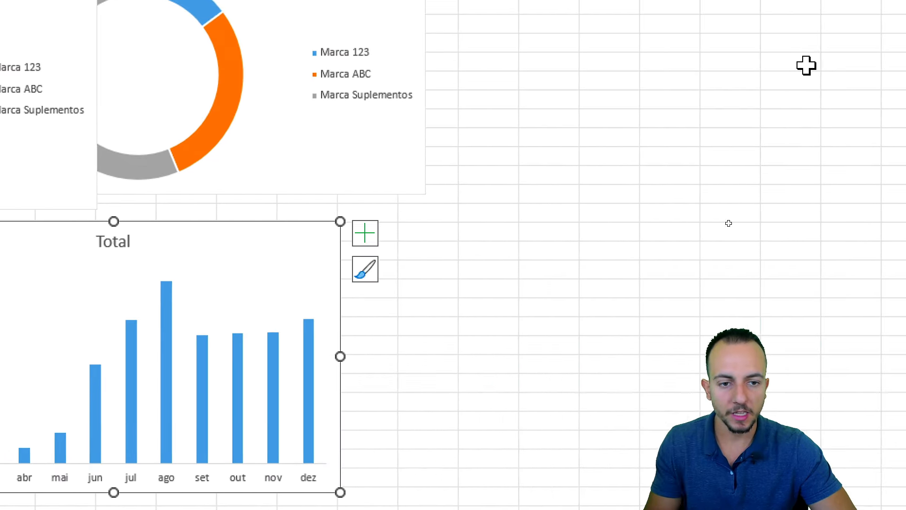
# - Hide the cell gridlines on the Dashboard sheet
pyautogui.click(615, 118)
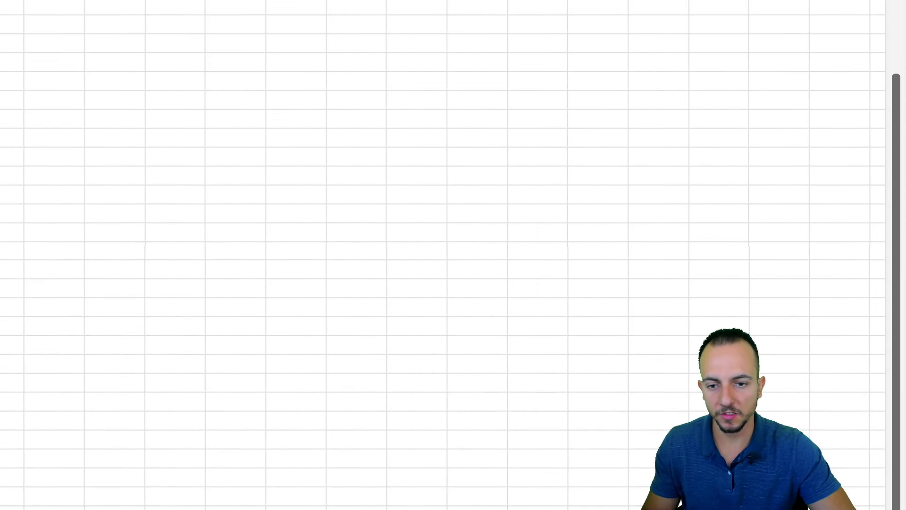
pyautogui.moveTo(318, 145); pyautogui.dragTo(292, 335)
pyautogui.moveTo(399, 126); pyautogui.dragTo(399, 367)
pyautogui.moveTo(199, 245); pyautogui.dragTo(471, 245)
pyautogui.moveTo(212, 201); pyautogui.dragTo(395, 201)
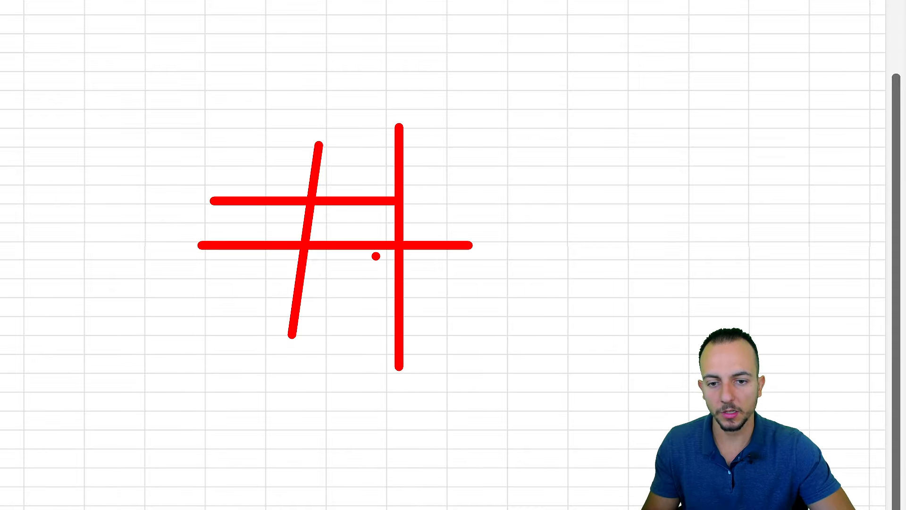
pyautogui.press('Escape')
pyautogui.hscroll(-2, 375, 256)
pyautogui.scroll(6, 261, 284)
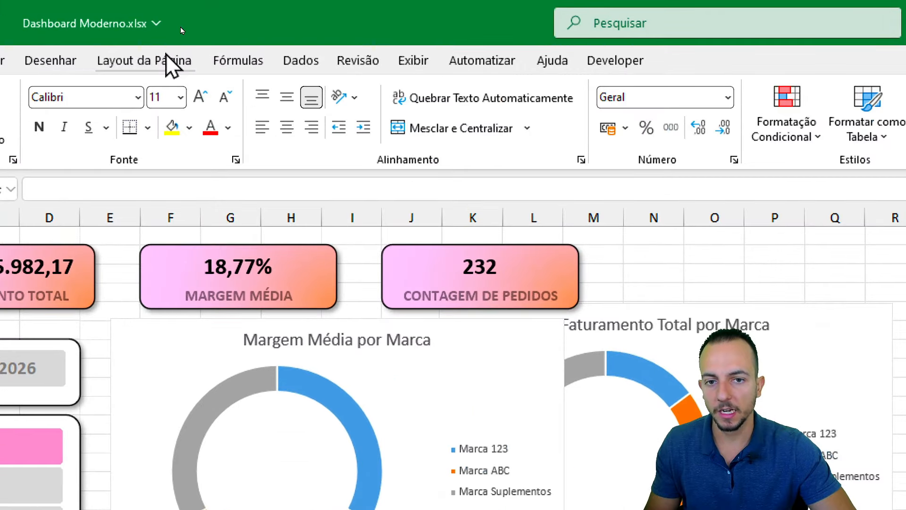
pyautogui.click(406, 59)
pyautogui.click(478, 115)
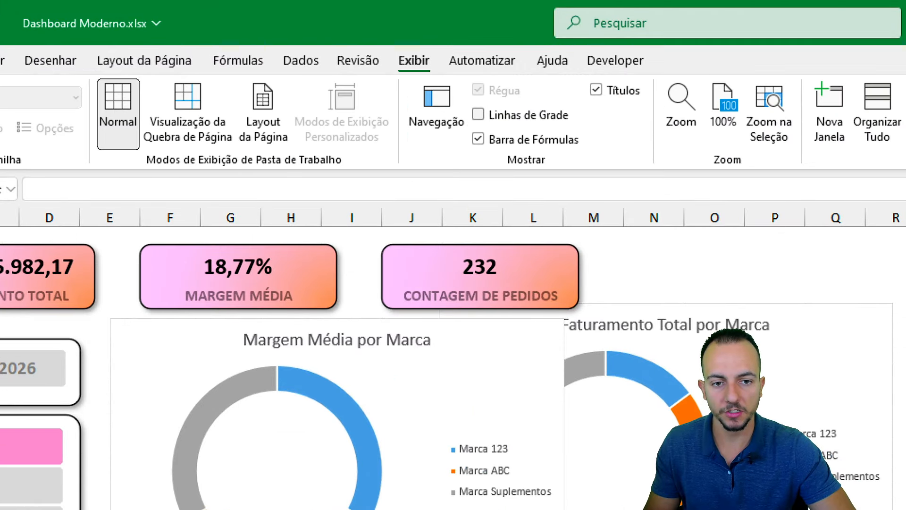
# - Examine the Dashboard sheet's background and the charts' corners with the gridlines hidden
pyautogui.moveTo(562, 99); pyautogui.dragTo(469, 98)
pyautogui.press('Escape')
pyautogui.hscroll(8, 592, 422)
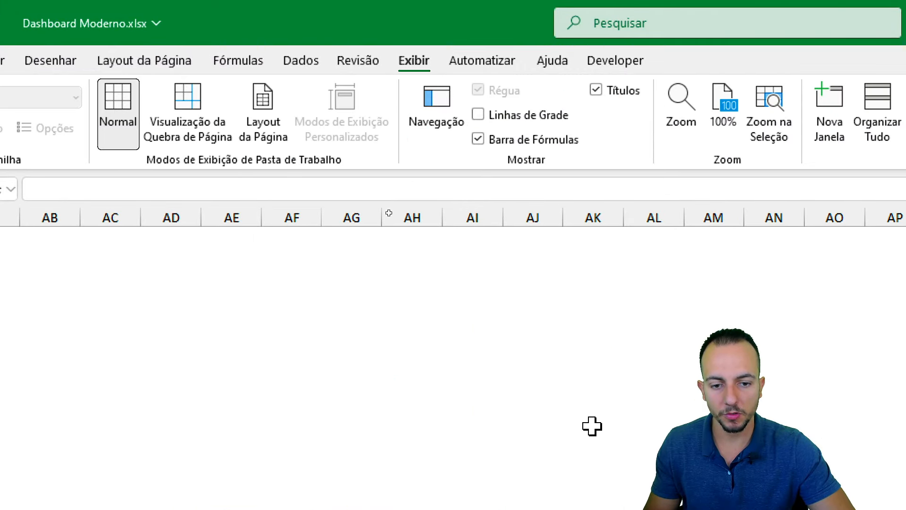
pyautogui.scroll(-8, 445, 397)
pyautogui.hscroll(-8, 448, 489)
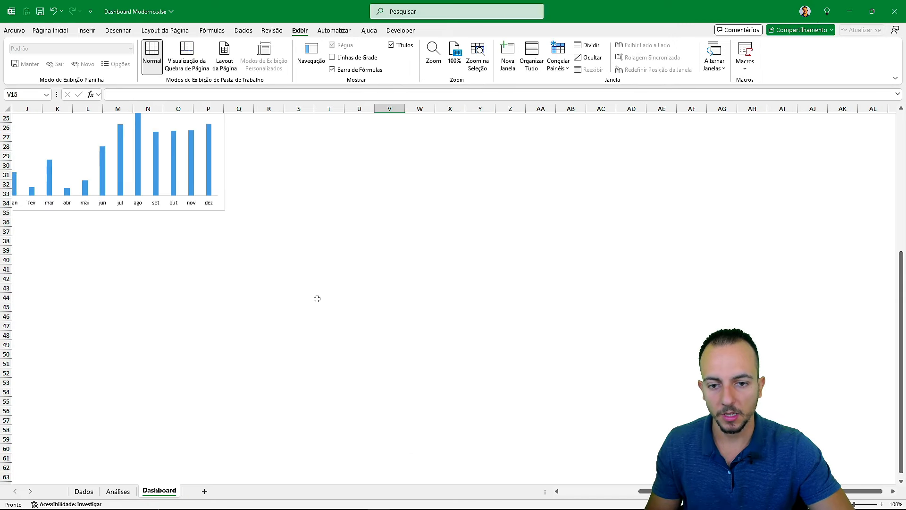
pyautogui.scroll(1, 449, 489)
pyautogui.scroll(7, 317, 298)
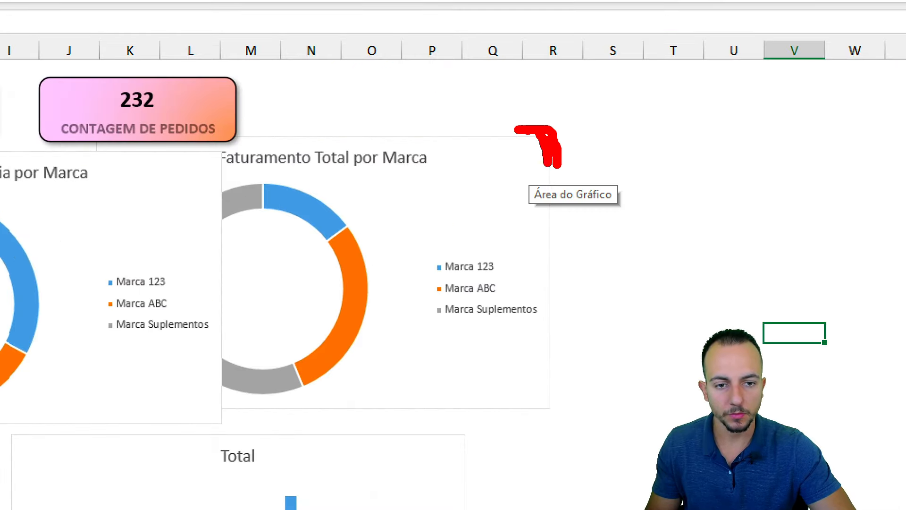
pyautogui.press('Escape')
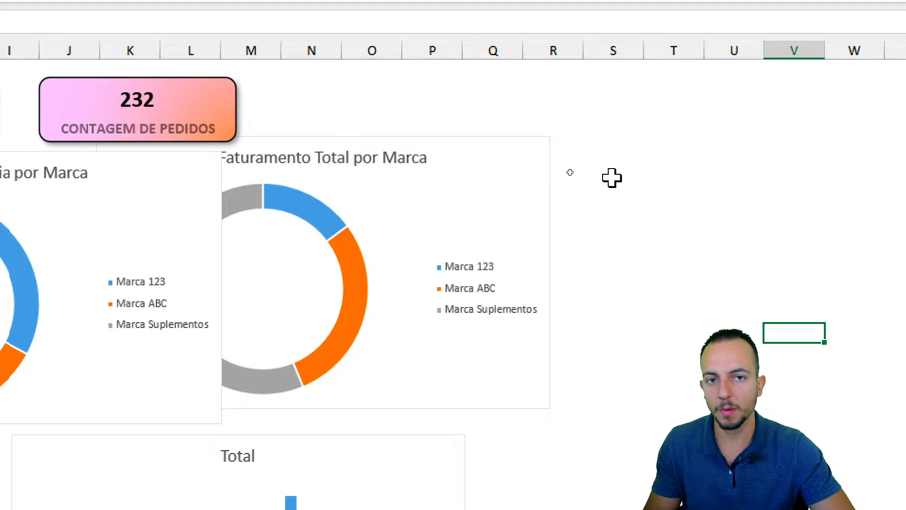
# - Give the Faturamento Total por Marca chart area a solid black border with rounded corners
pyautogui.click(546, 154)
pyautogui.rightClick(546, 152)
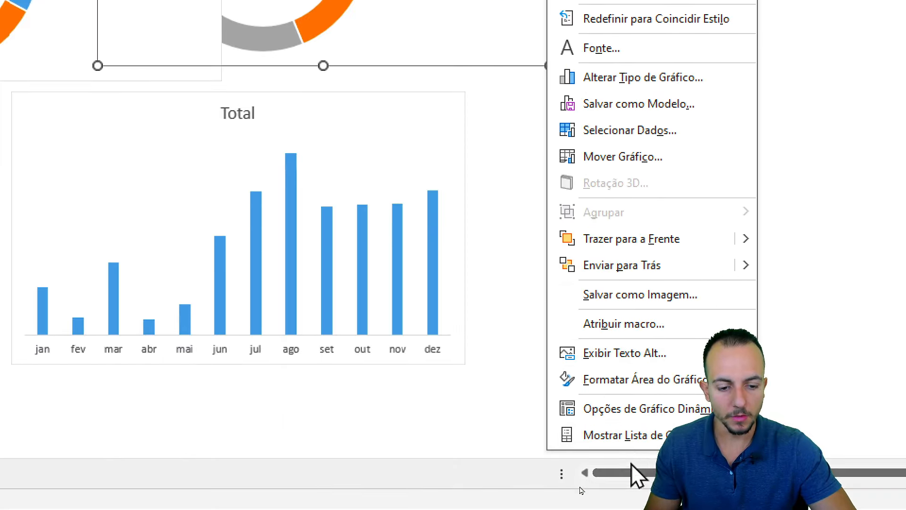
pyautogui.click(646, 379)
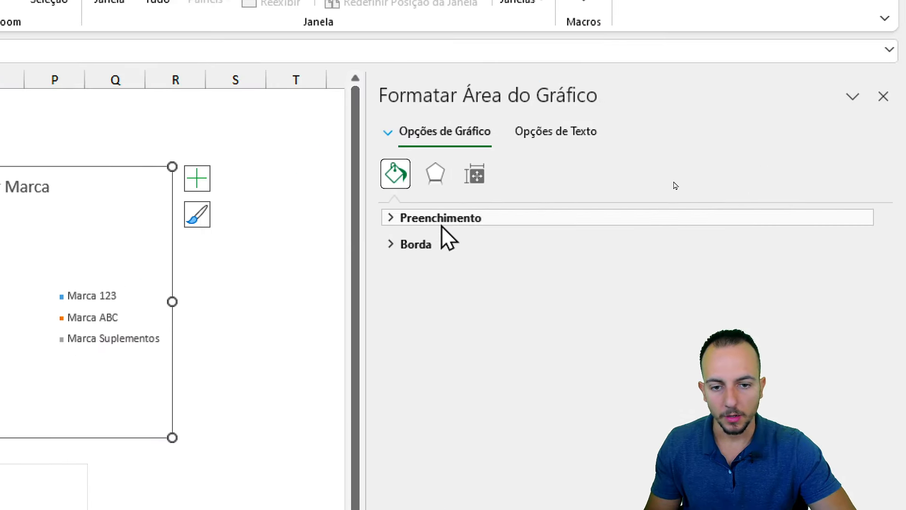
pyautogui.click(392, 244)
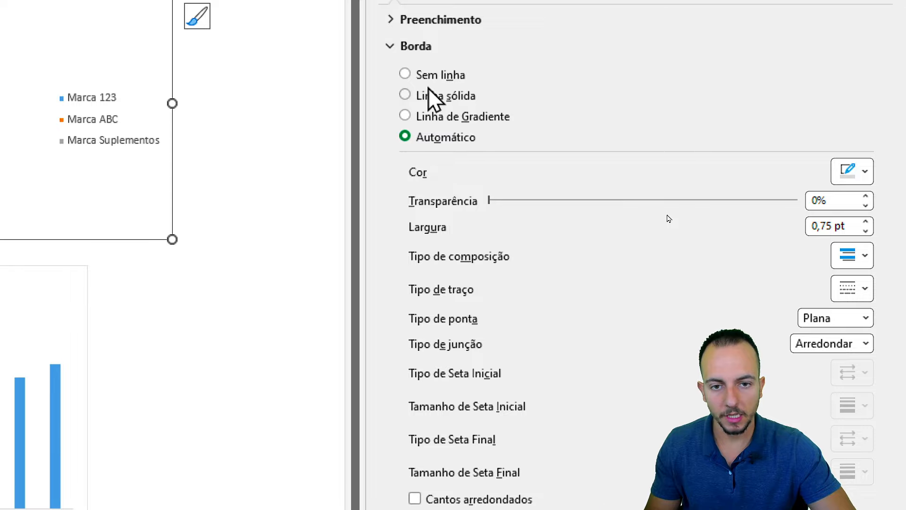
pyautogui.click(431, 294)
pyautogui.click(851, 170)
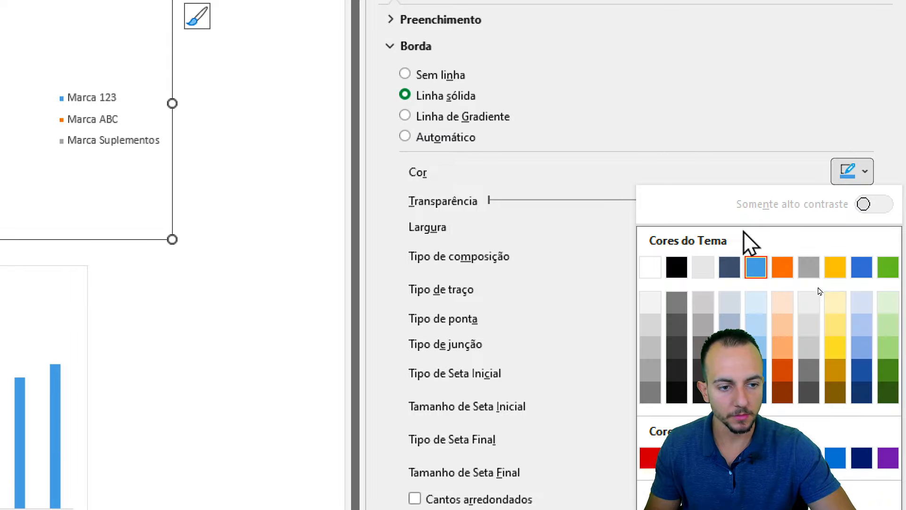
pyautogui.click(674, 265)
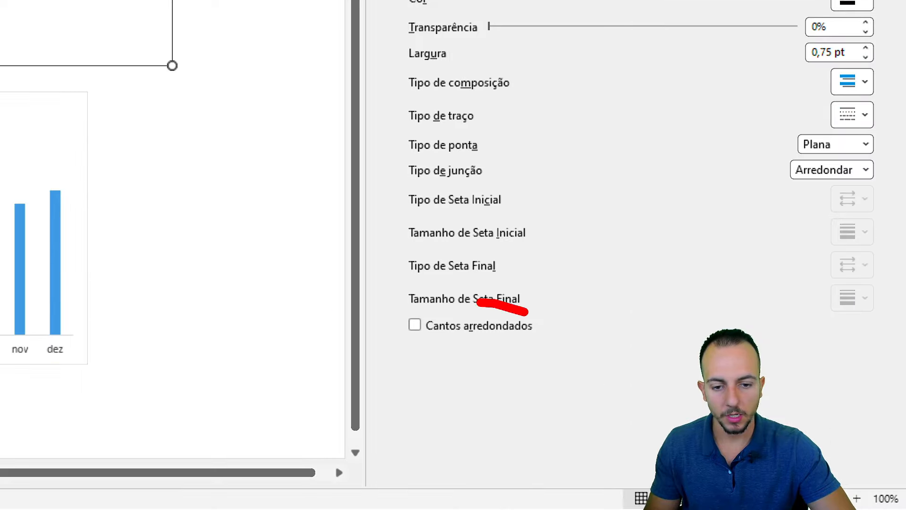
pyautogui.moveTo(480, 303)
pyautogui.mouseDown()
pyautogui.moveTo(514, 360)
pyautogui.moveTo(285, 302)
pyautogui.mouseUp()
pyautogui.click(415, 324)
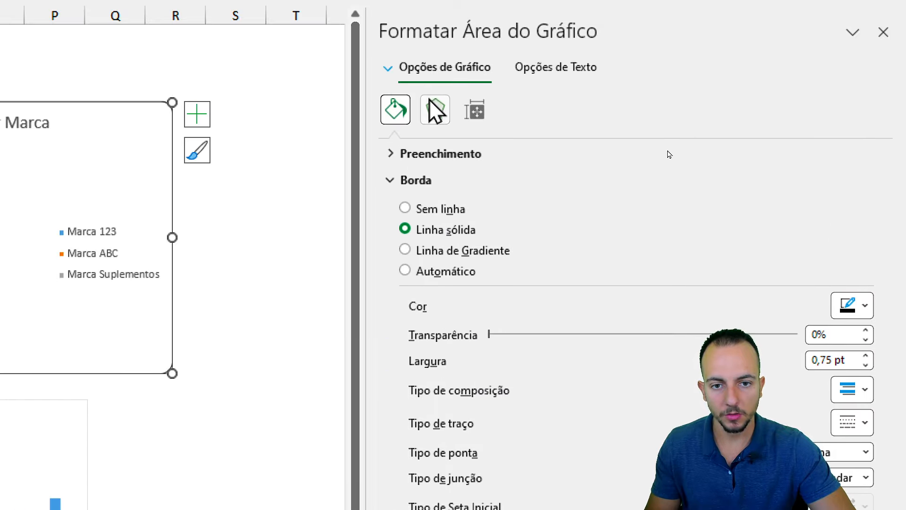
# - Apply a preset shadow to the Faturamento Total por Marca chart area and deselect the chart
pyautogui.click(434, 110)
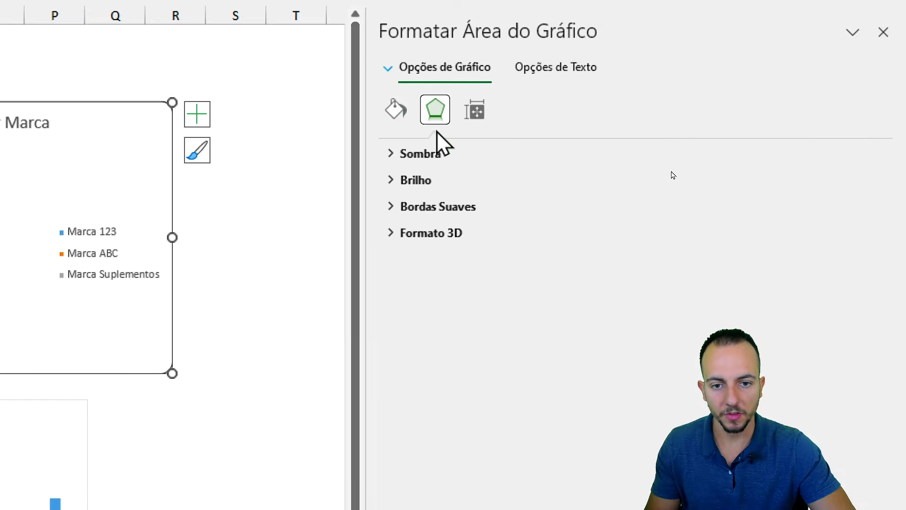
pyautogui.click(496, 153)
pyautogui.click(851, 181)
pyautogui.click(752, 336)
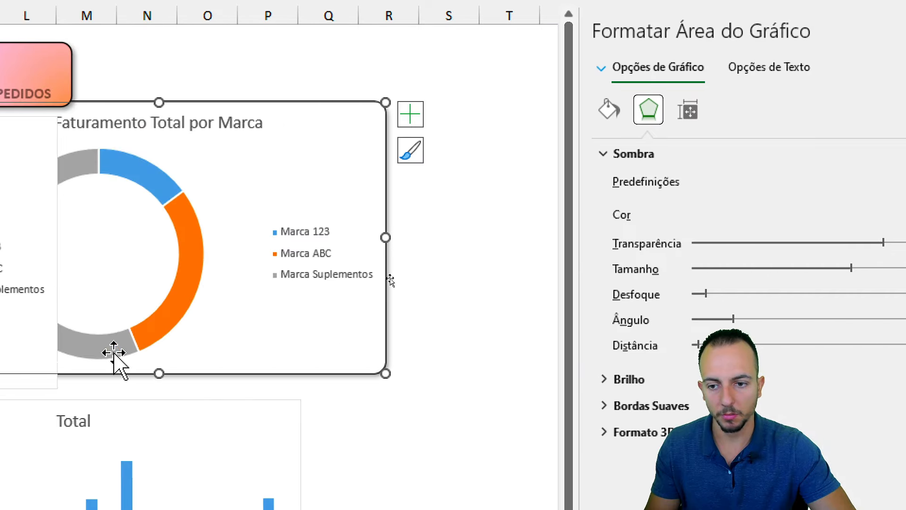
pyautogui.click(287, 282)
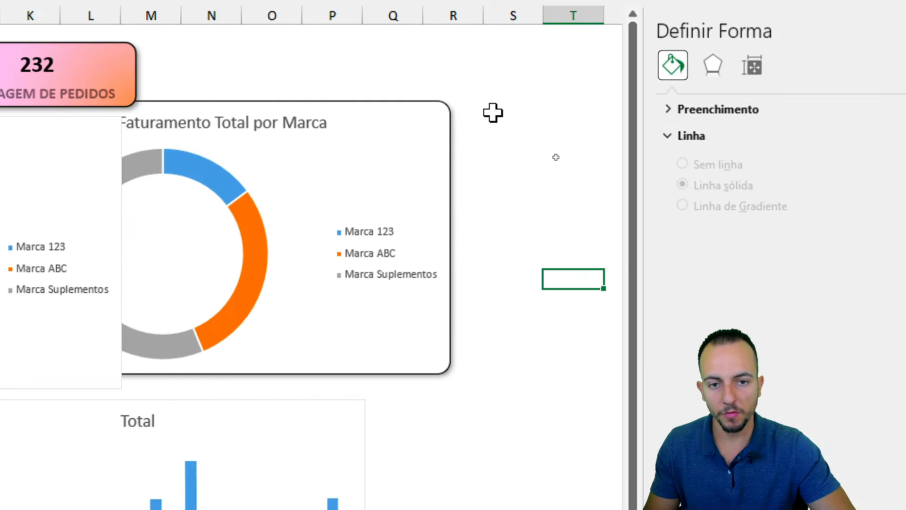
pyautogui.hotkey('ctrl', '2')
pyautogui.moveTo(445, 99); pyautogui.dragTo(511, 42)
pyautogui.moveTo(465, 137); pyautogui.dragTo(550, 116)
pyautogui.moveTo(493, 199); pyautogui.dragTo(577, 217)
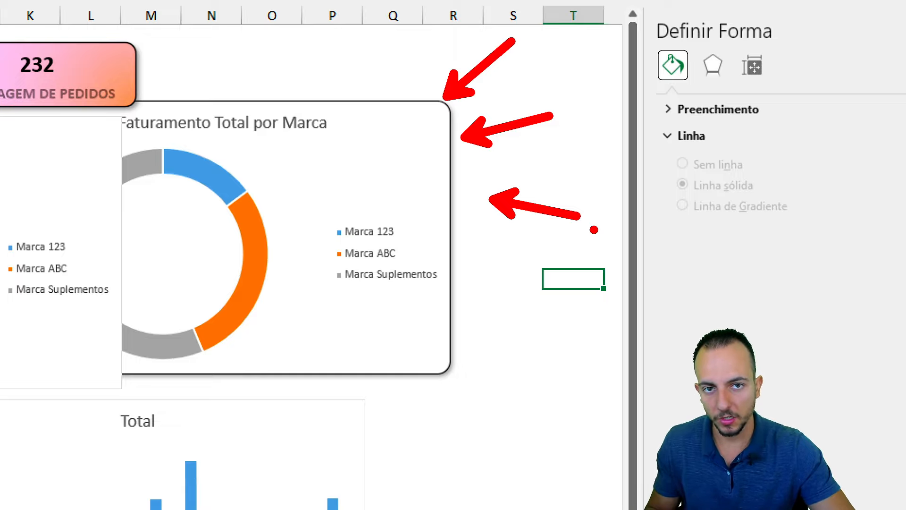
pyautogui.moveTo(410, 79); pyautogui.dragTo(467, 184)
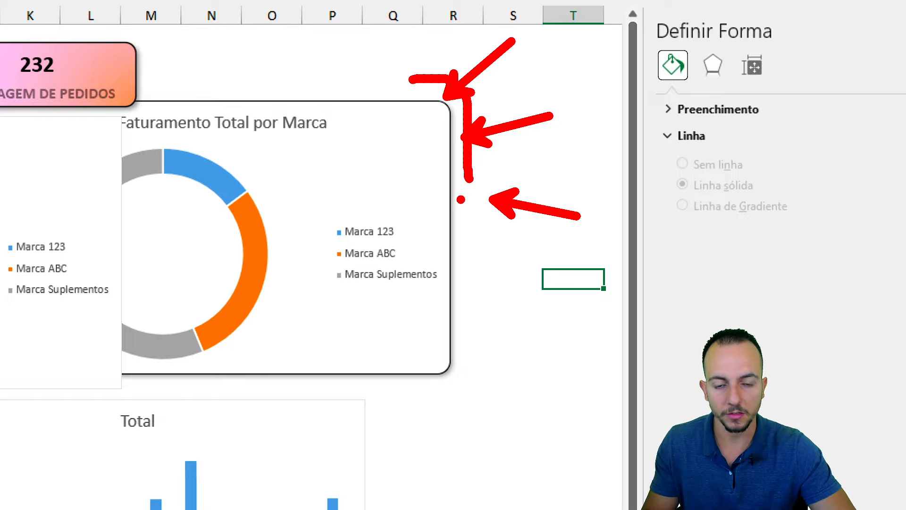
pyautogui.press('Escape')
# - Remove the border line and the shadow from the Faturamento Total por Marca chart area, then deselect the chart
pyautogui.click(451, 189)
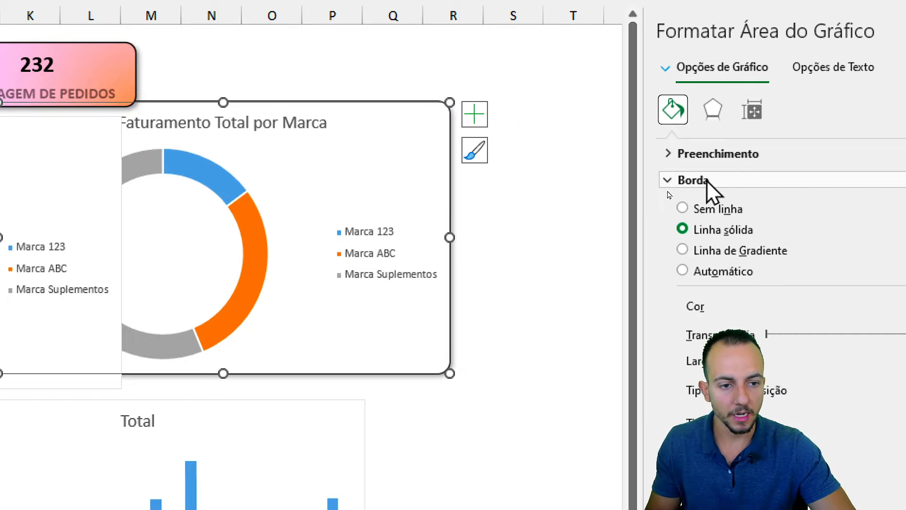
pyautogui.click(706, 209)
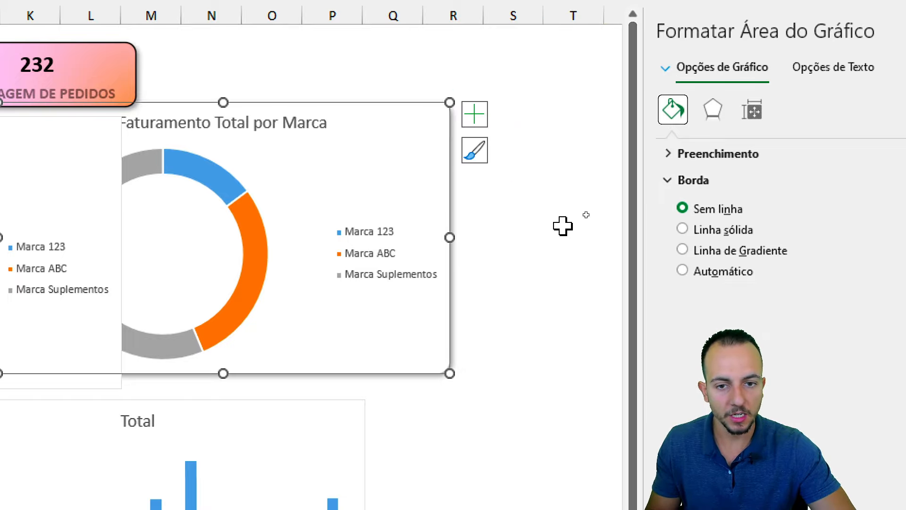
pyautogui.click(710, 121)
pyautogui.click(863, 181)
pyautogui.click(755, 246)
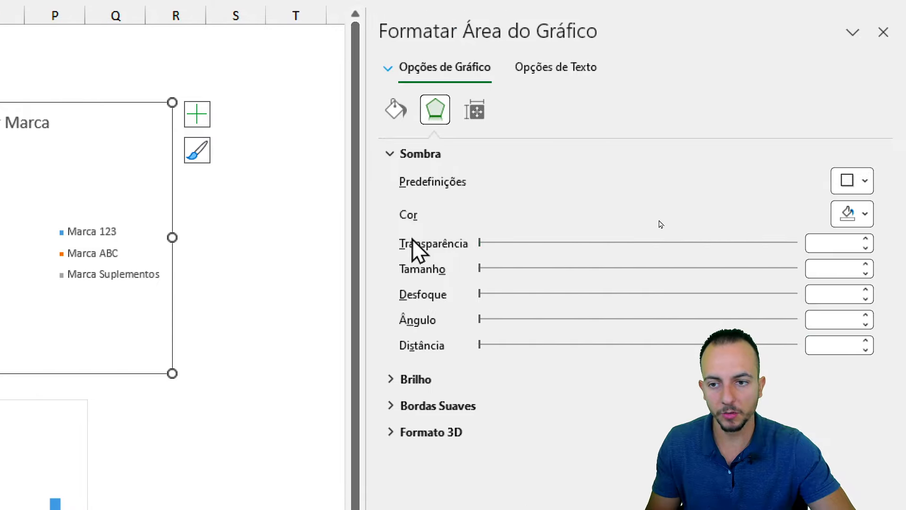
pyautogui.click(286, 237)
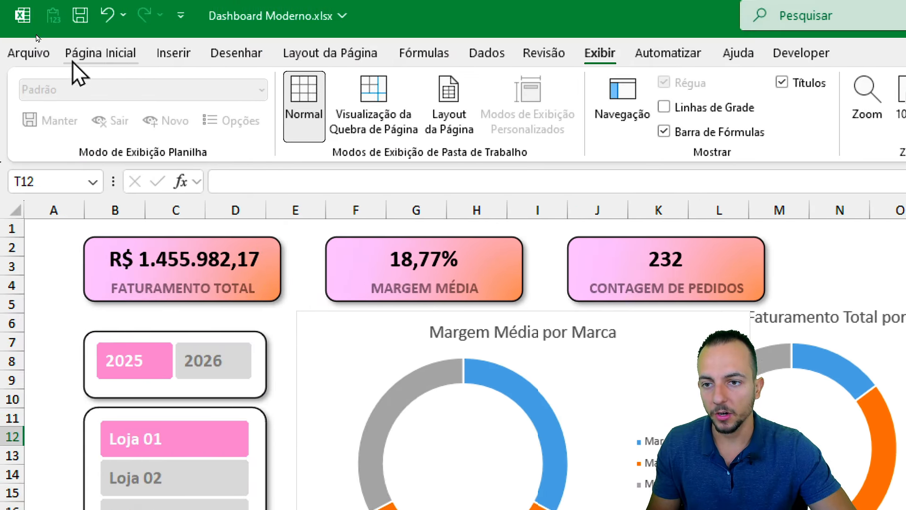
# - Draw a rounded rectangle large enough to cover the Faturamento Total por Marca chart
pyautogui.click(171, 54)
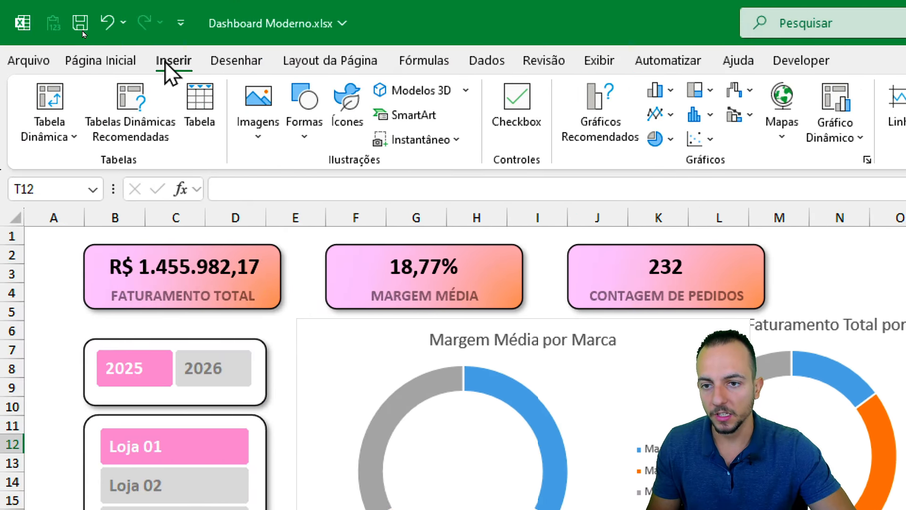
pyautogui.click(291, 104)
pyautogui.click(316, 331)
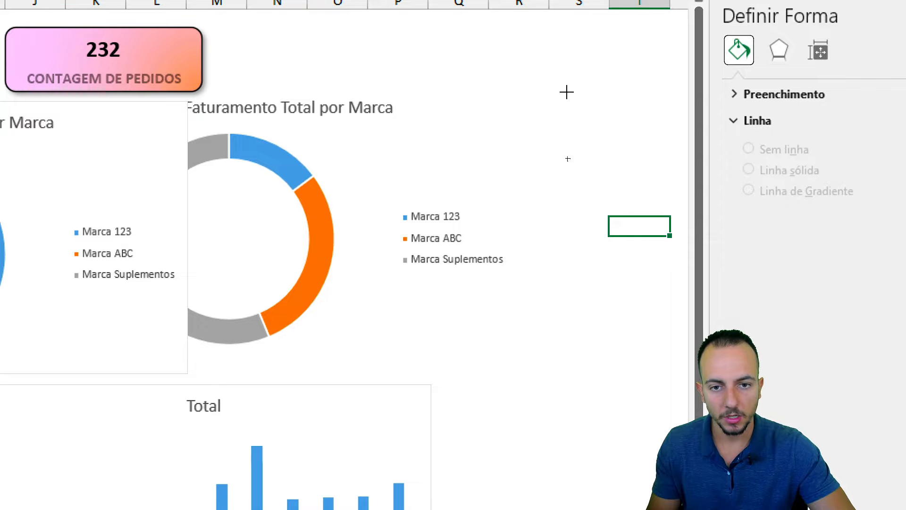
pyautogui.moveTo(589, 84)
pyautogui.mouseDown()
pyautogui.moveTo(499, 194)
pyautogui.moveTo(127, 314)
pyautogui.moveTo(109, 353)
pyautogui.mouseUp()
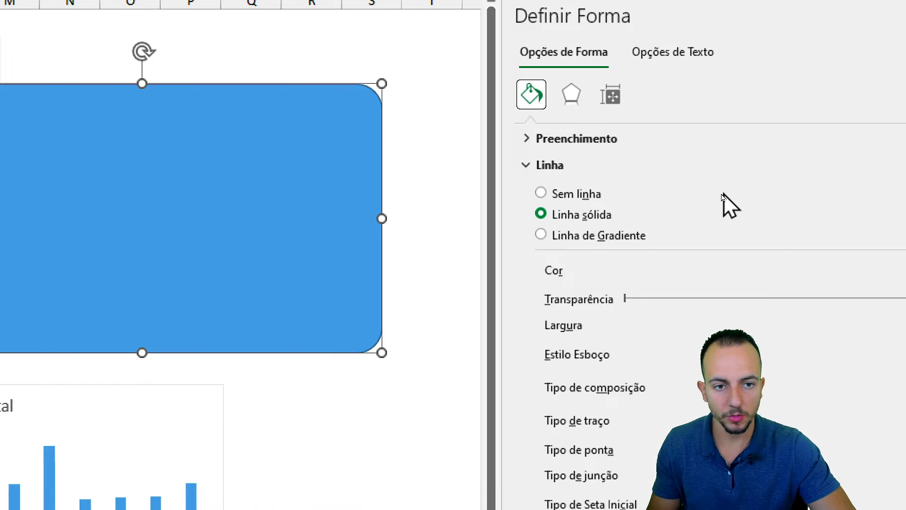
# - Give the rounded rectangle a preset shadow with 4 pt blur, 45° angle and 3 pt distance, plus a solid white fill
pyautogui.click(571, 95)
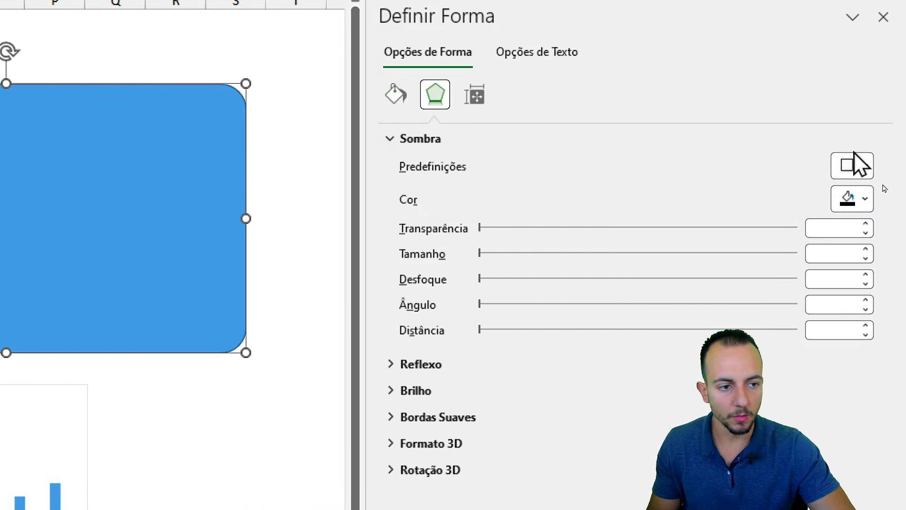
pyautogui.click(853, 166)
pyautogui.click(754, 312)
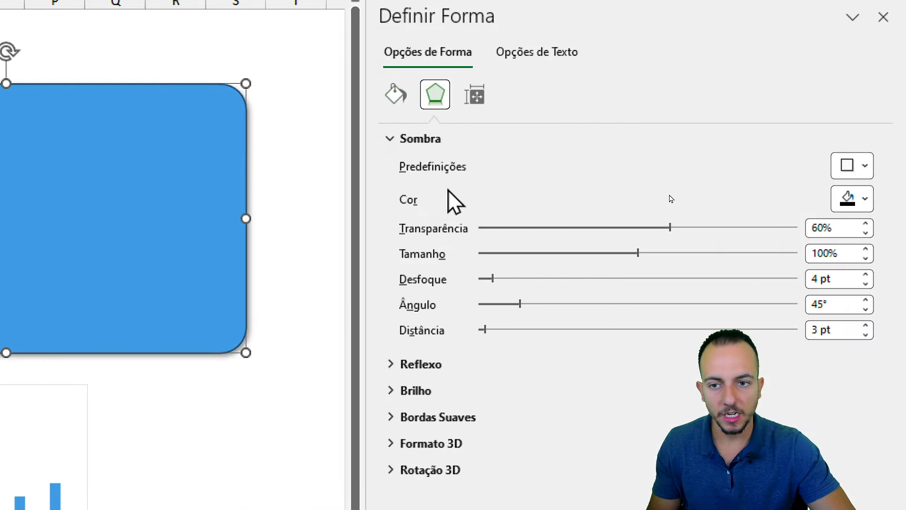
pyautogui.click(396, 97)
pyautogui.click(425, 139)
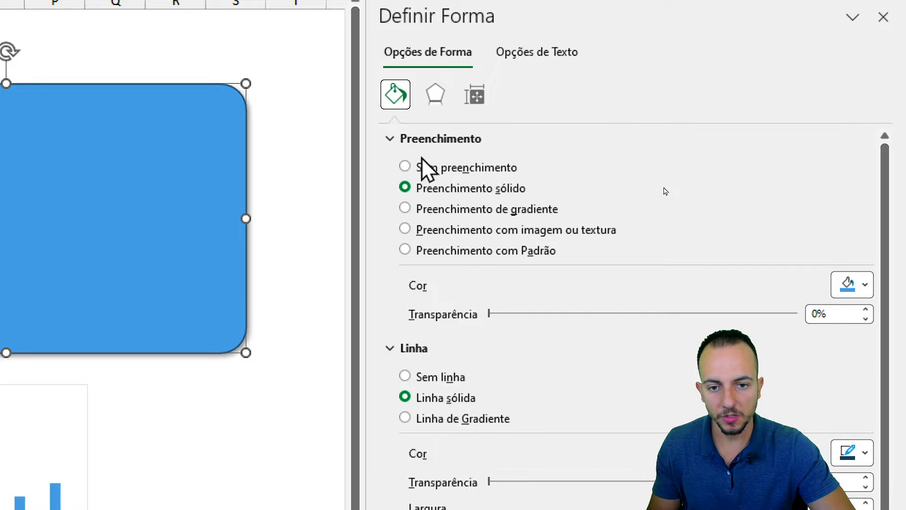
pyautogui.click(864, 288)
pyautogui.click(650, 381)
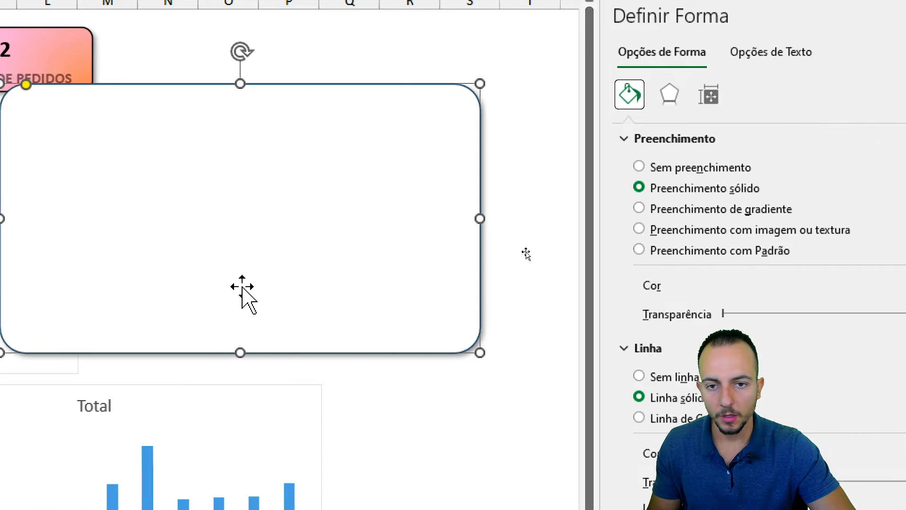
# - Set the rounded rectangle's outline colour to black and close the shape formatting pane
pyautogui.click(468, 139)
pyautogui.click(850, 270)
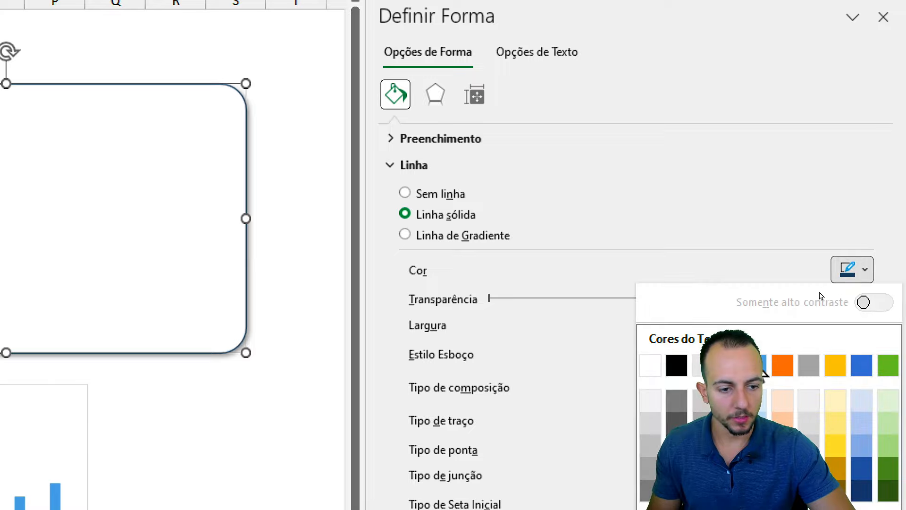
pyautogui.click(676, 365)
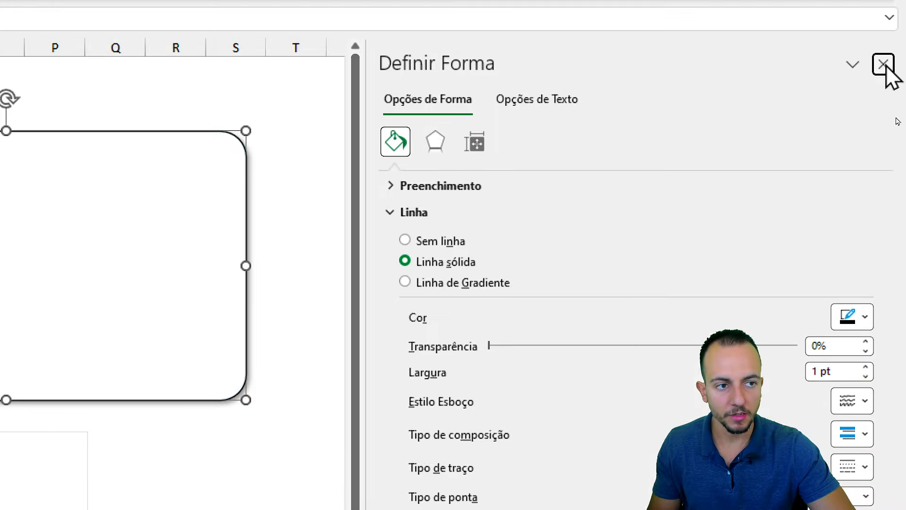
pyautogui.click(883, 17)
pyautogui.press('Escape')
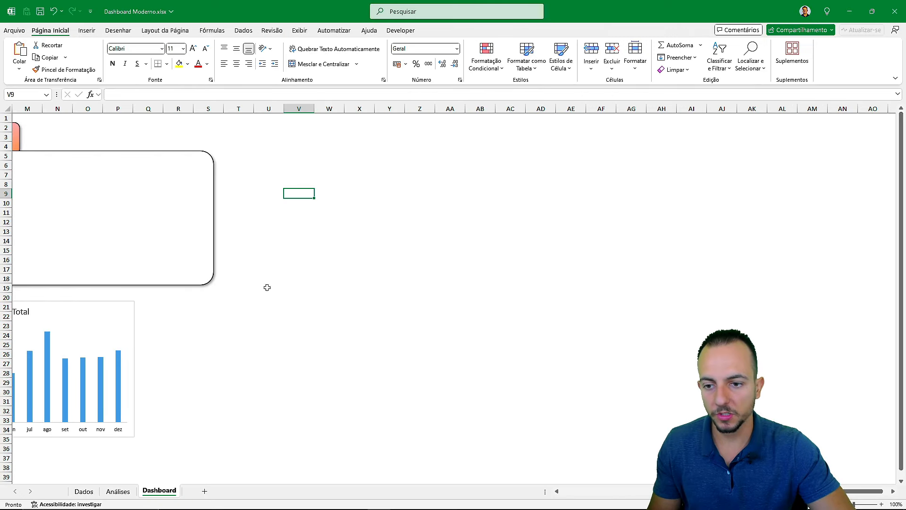
# - Move the rounded rectangle and the Faturamento Total por Marca chart to empty columns U to AC, sending the rectangle behind the chart
pyautogui.moveTo(192, 273); pyautogui.dragTo(488, 263)
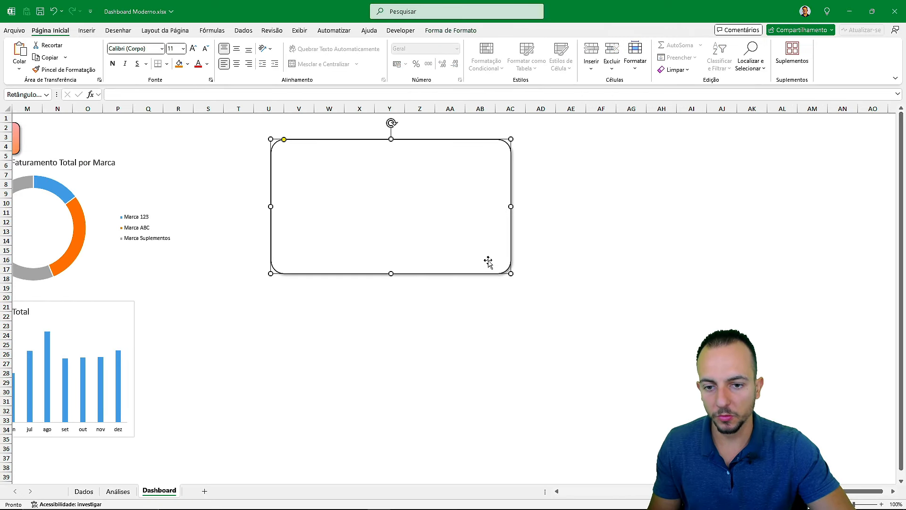
pyautogui.click(158, 280)
pyautogui.moveTo(138, 277); pyautogui.dragTo(465, 253)
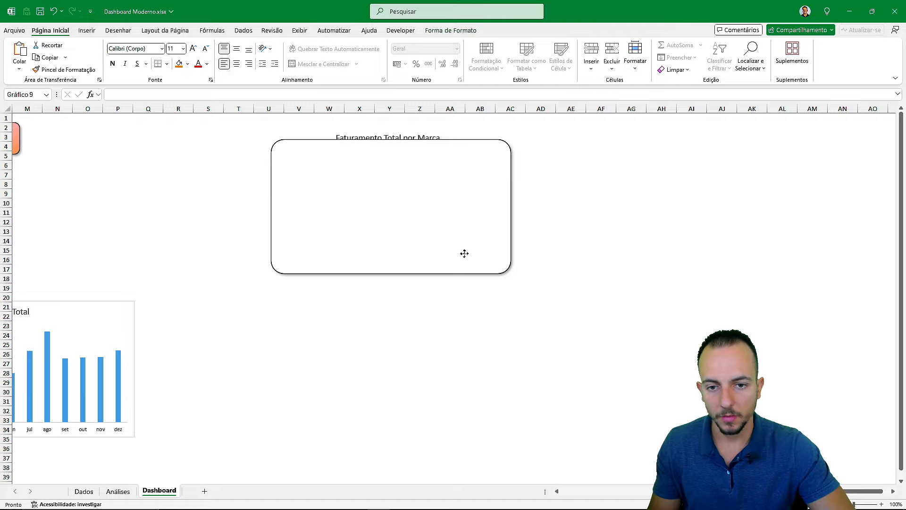
pyautogui.rightClick(489, 272)
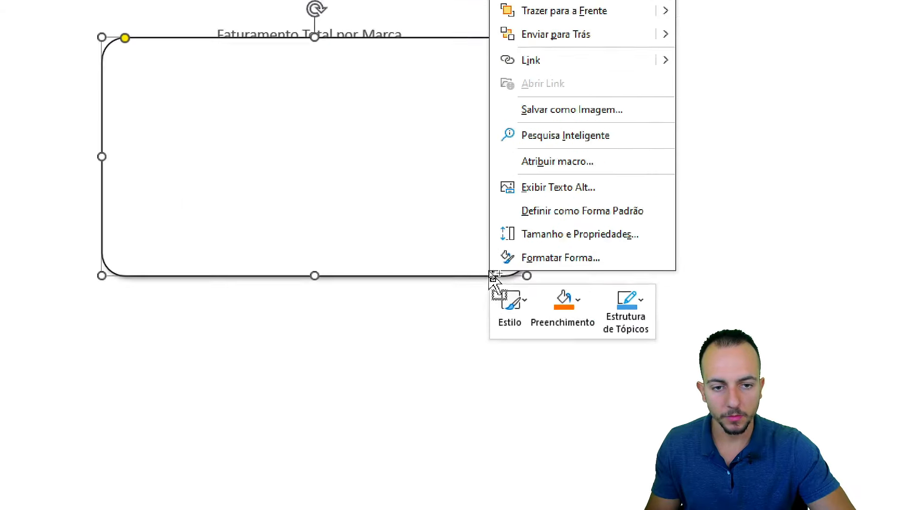
pyautogui.press('Escape')
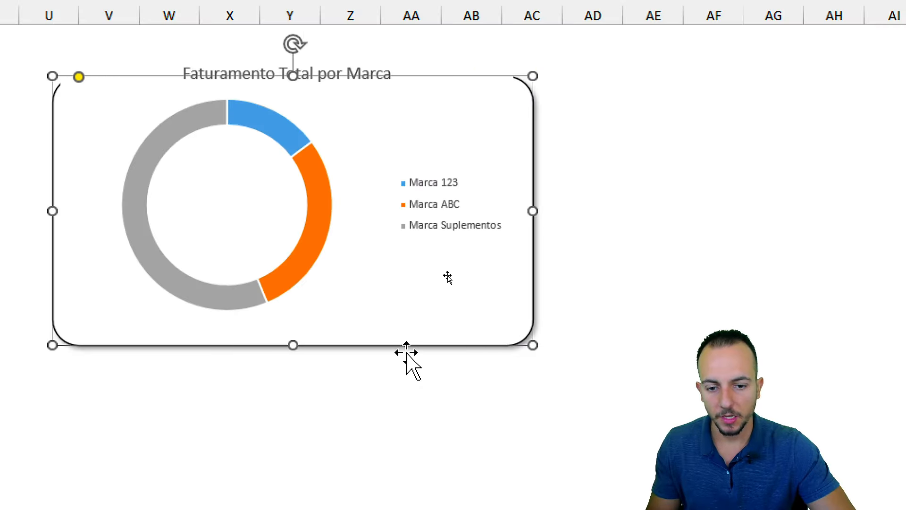
# - Resize the Faturamento Total por Marca chart and fit it inside the rounded rectangle frame
pyautogui.click(352, 308)
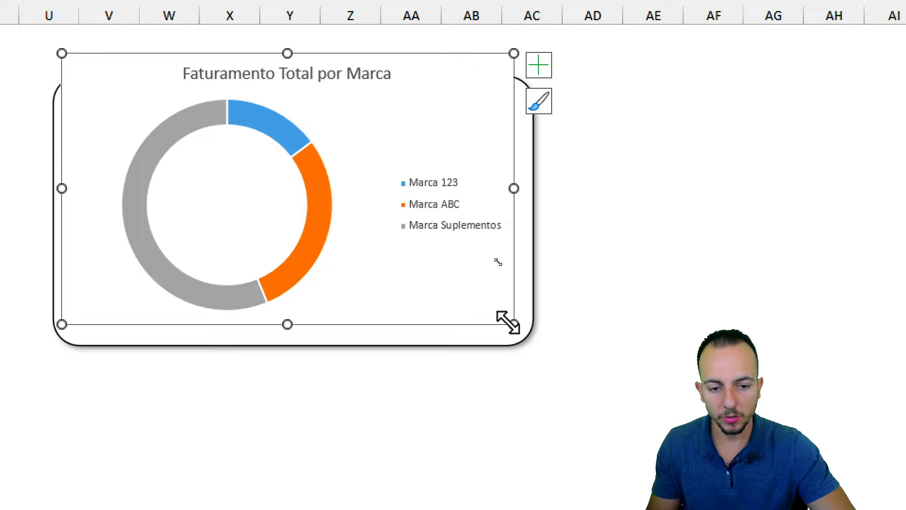
pyautogui.moveTo(514, 324); pyautogui.dragTo(514, 333)
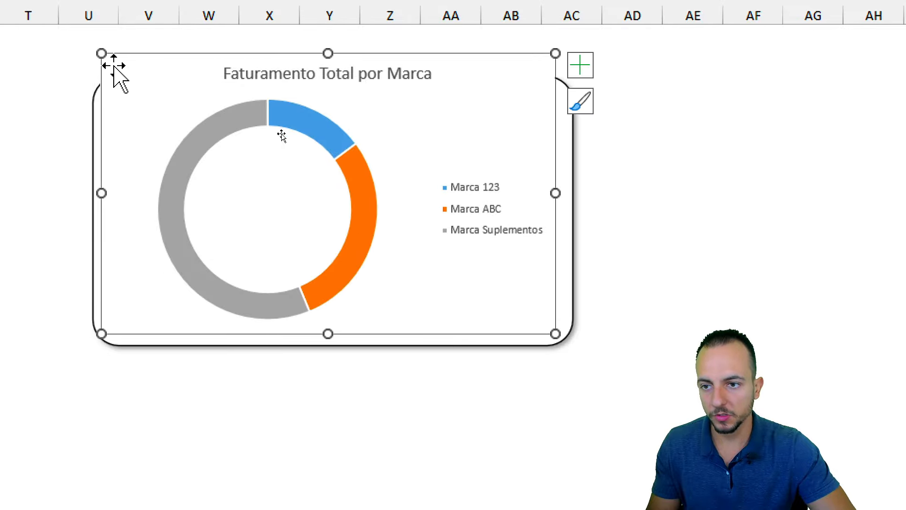
pyautogui.moveTo(113, 65); pyautogui.dragTo(112, 94)
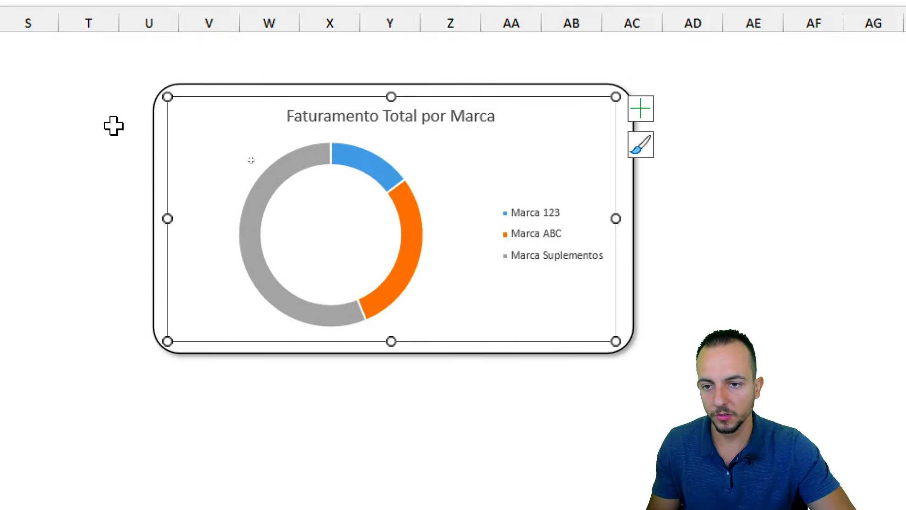
pyautogui.click(113, 124)
# - Reduce the height of the Margem Média por Marca chart by lowering its upper edge level with the year slicer
pyautogui.moveTo(414, 244)
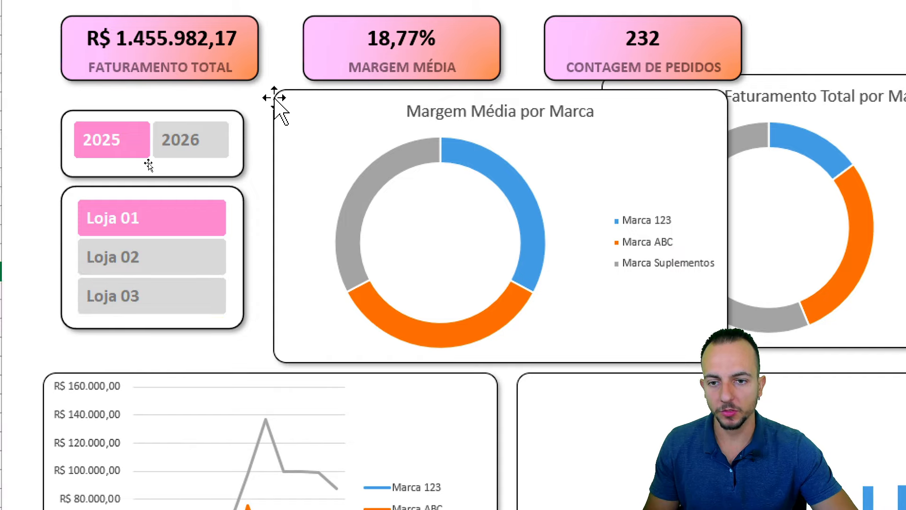
pyautogui.click(276, 98)
pyautogui.moveTo(495, 90); pyautogui.dragTo(499, 113)
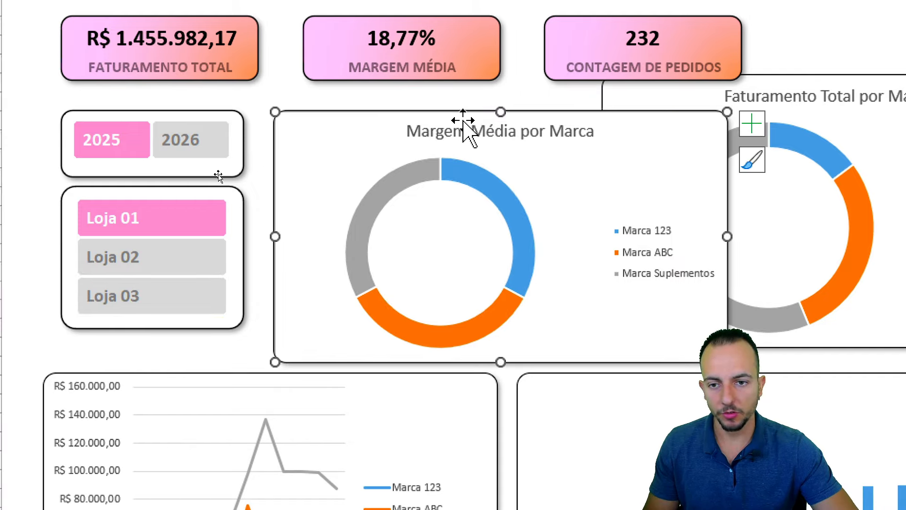
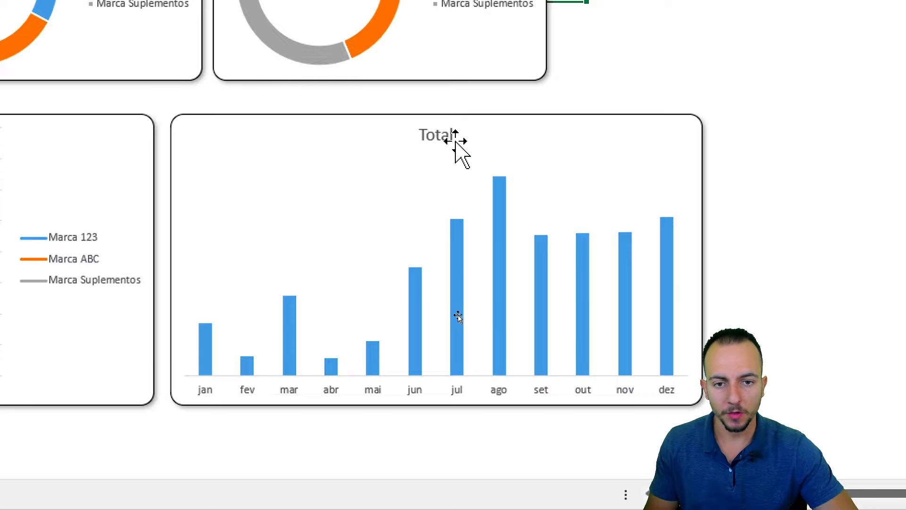
# - Change the title of the monthly column chart to "Faturamento Total por Mês"
pyautogui.click(427, 138)
pyautogui.click(435, 134)
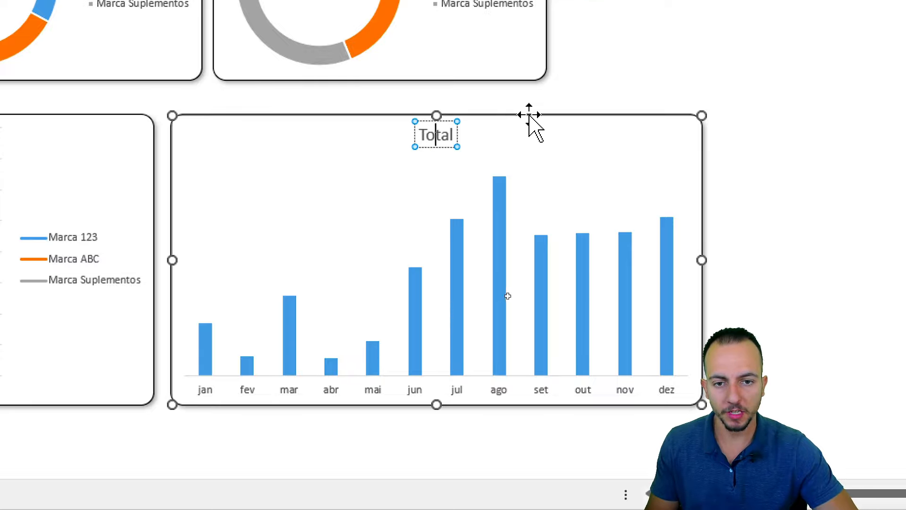
pyautogui.hotkey('ctrl', 'a')
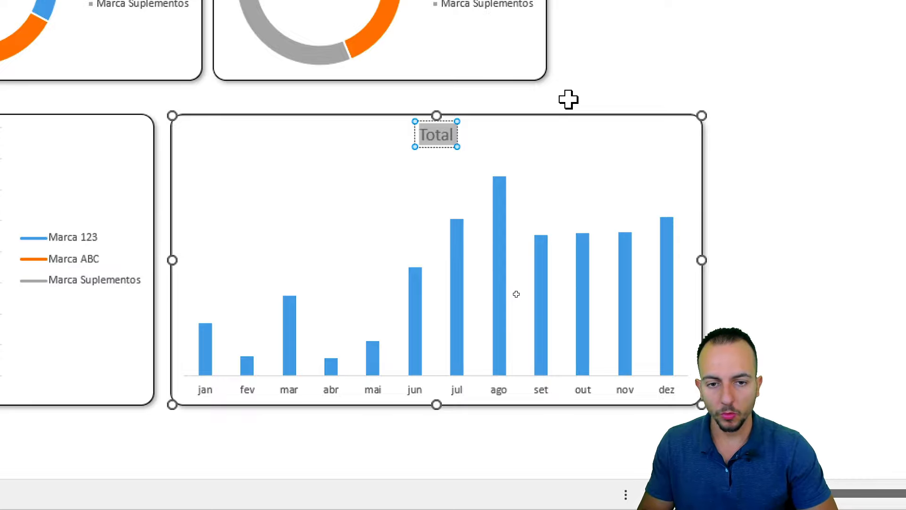
pyautogui.write('Farua')
pyautogui.press('BackSpace')
pyautogui.press('BackSpace')
pyautogui.press('BackSpace')
pyautogui.write('t')
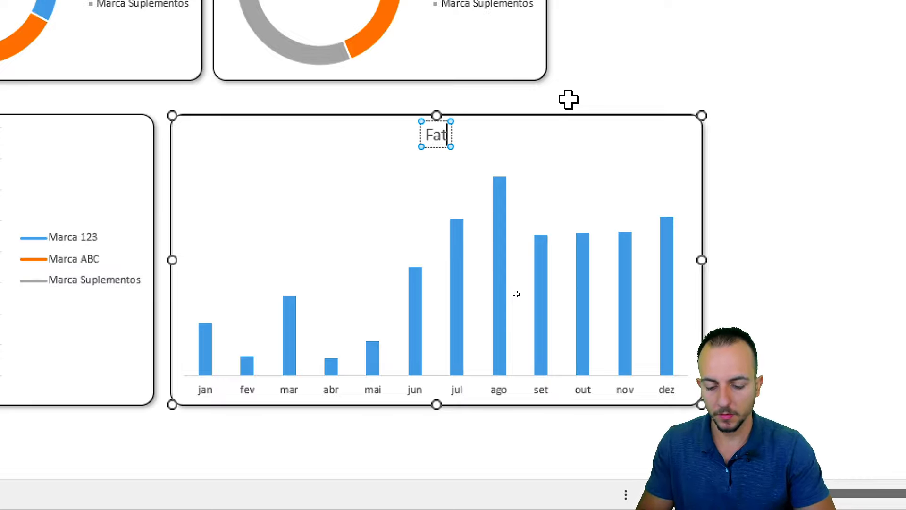
pyautogui.write('uramento Total por')
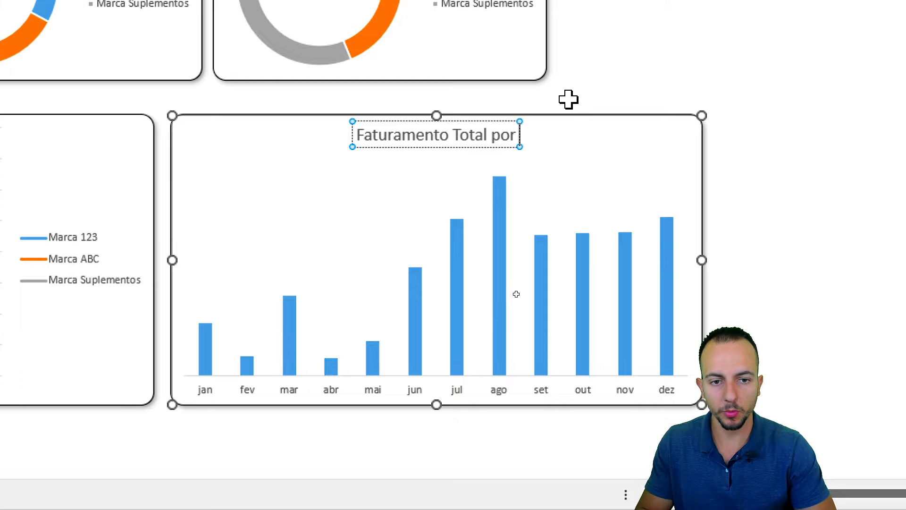
pyautogui.write(' Mês')
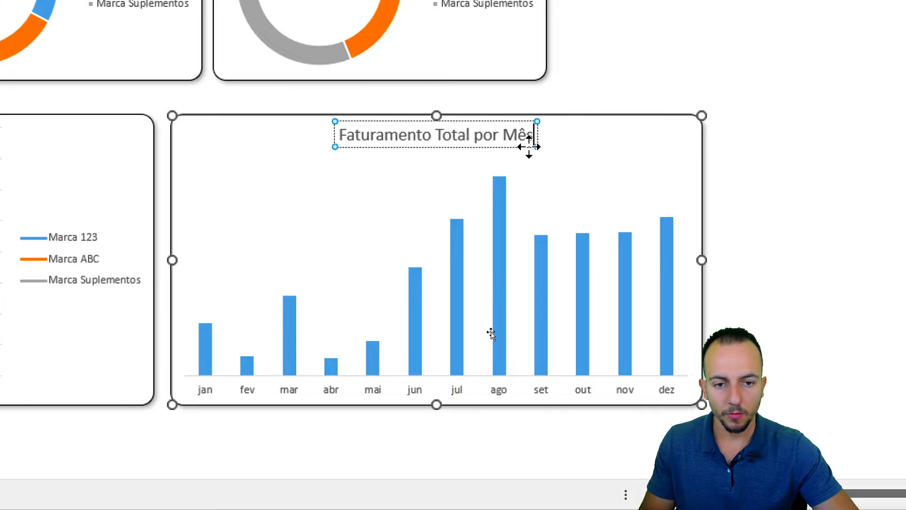
# - Apply a preset shadow to the column series of the Faturamento Total por Mês chart
pyautogui.rightClick(501, 214)
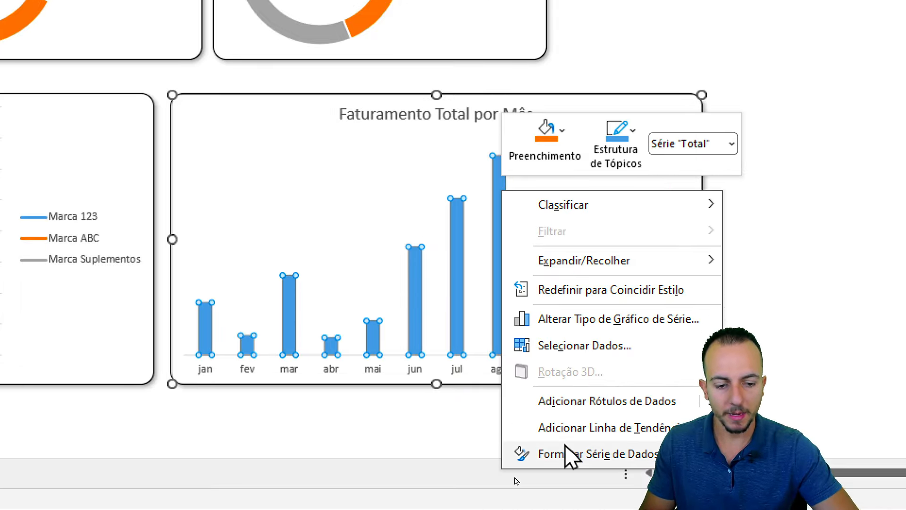
pyautogui.click(566, 448)
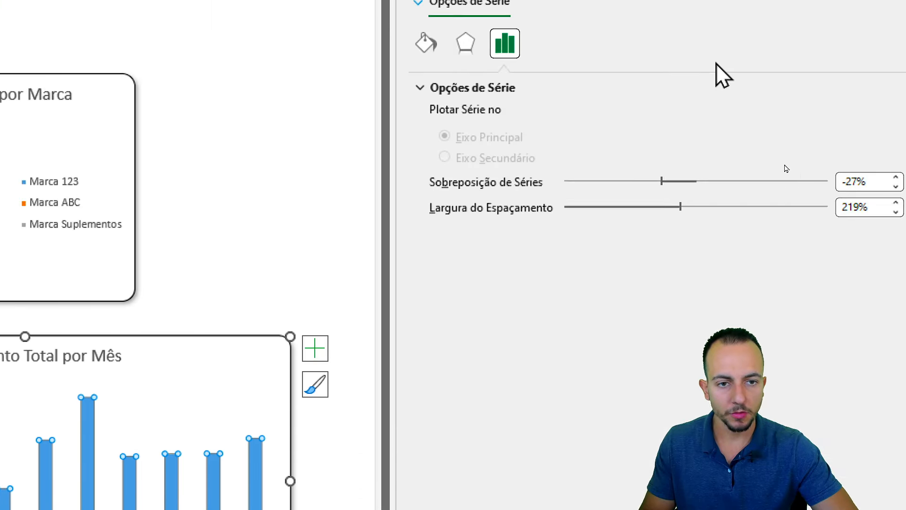
pyautogui.click(471, 64)
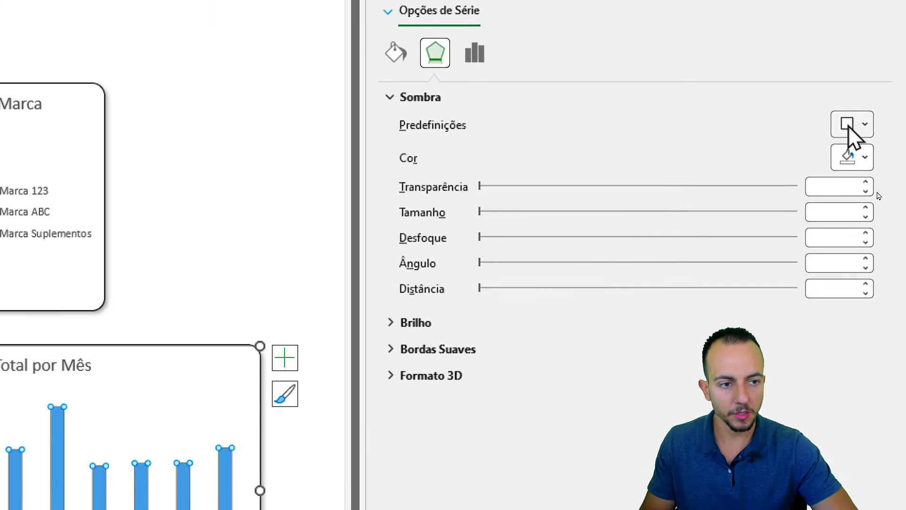
pyautogui.click(878, 125)
pyautogui.click(750, 278)
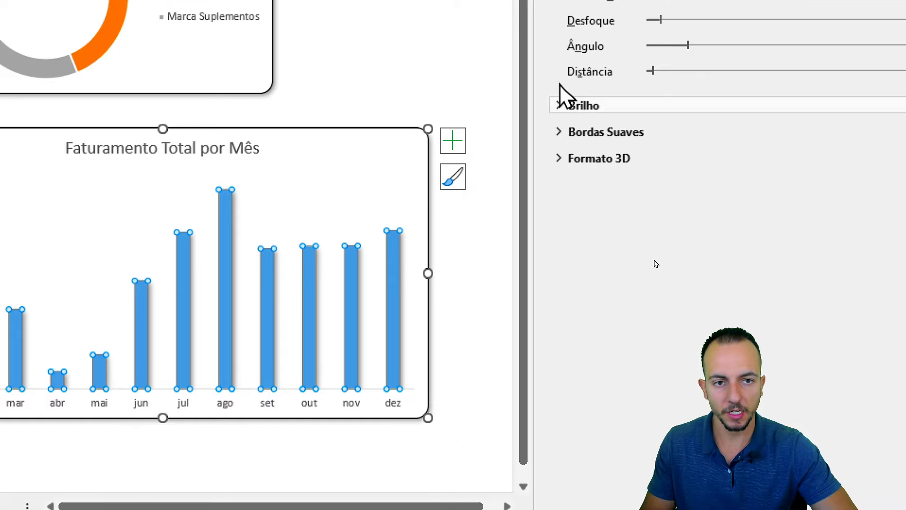
# - Give the column series of the Faturamento Total por Mês chart a solid border in the recently used light orange
pyautogui.click(569, 62)
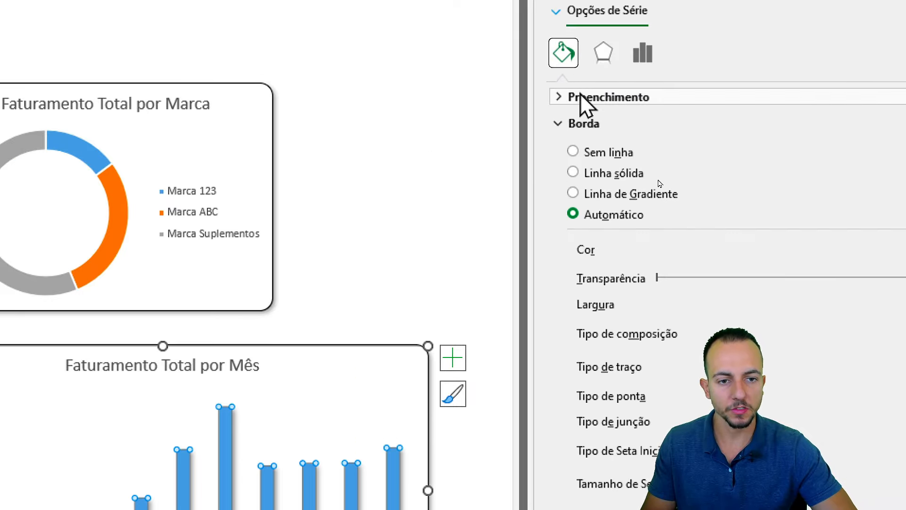
pyautogui.click(611, 176)
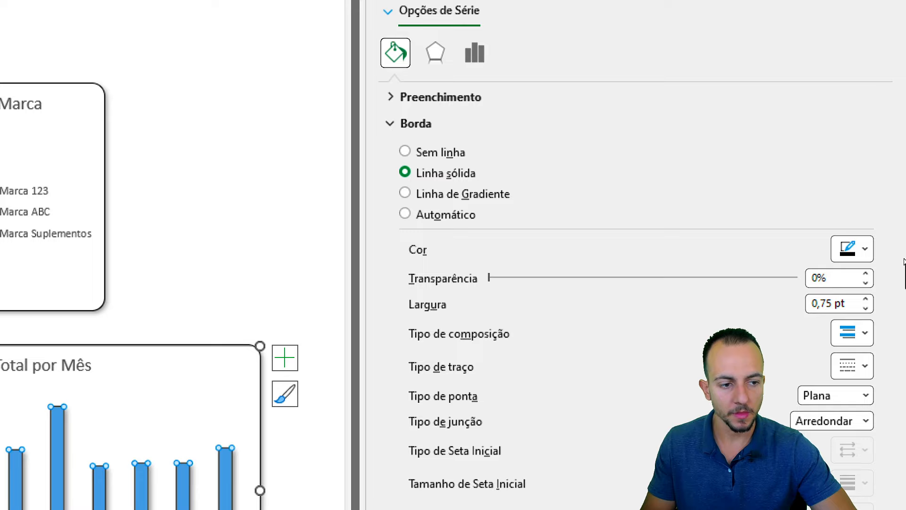
pyautogui.click(868, 248)
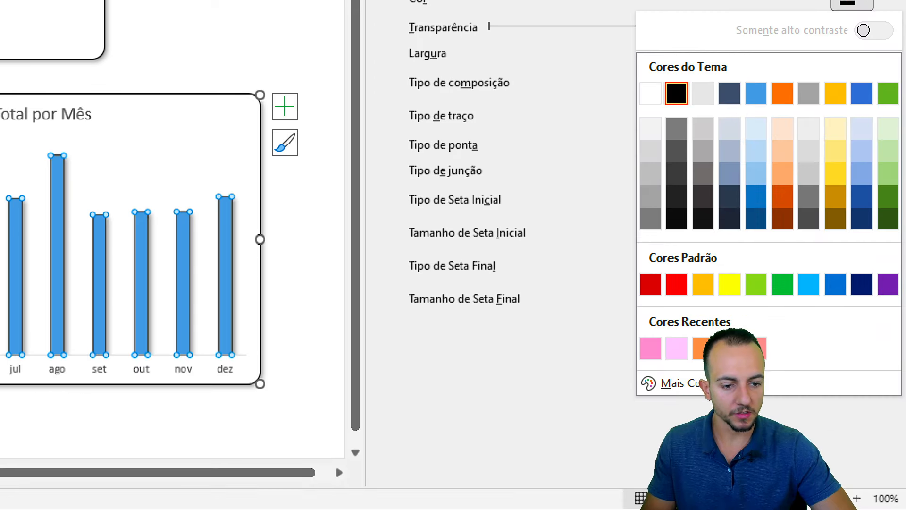
pyautogui.click(701, 349)
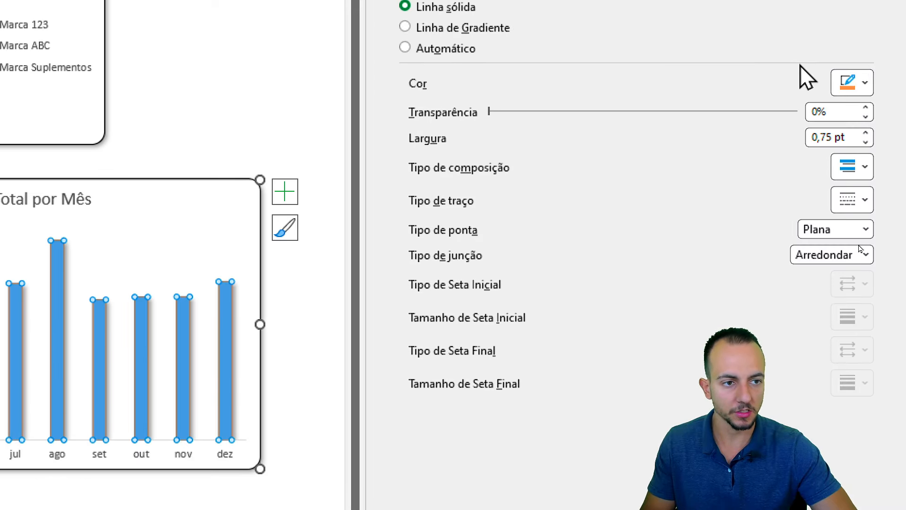
pyautogui.click(852, 3)
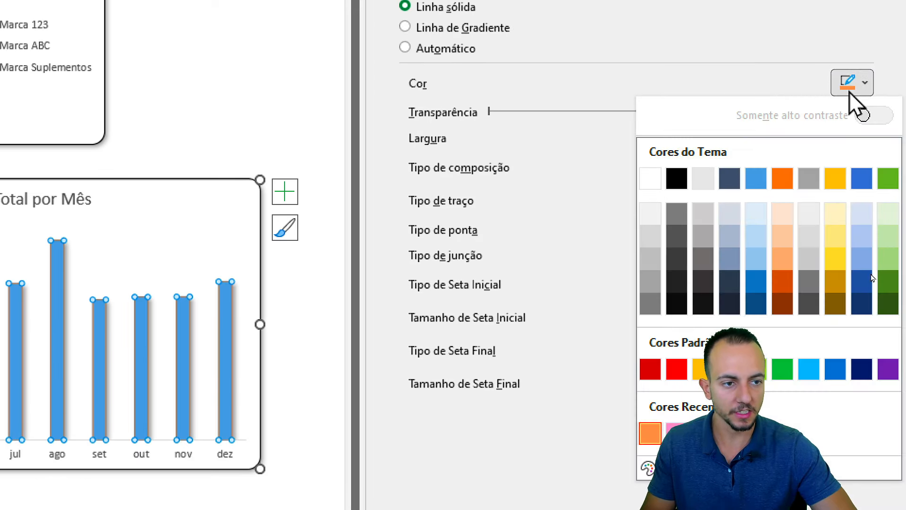
pyautogui.click(465, 143)
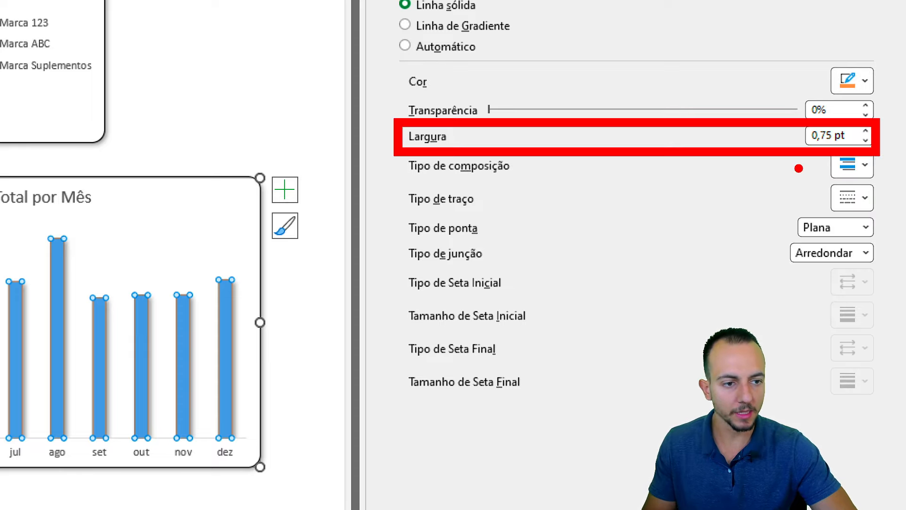
# - Set the columns' border width to 14 pt and select the whole Faturamento Total por Mês chart
pyautogui.moveTo(868, 133); pyautogui.dragTo(867, 133)
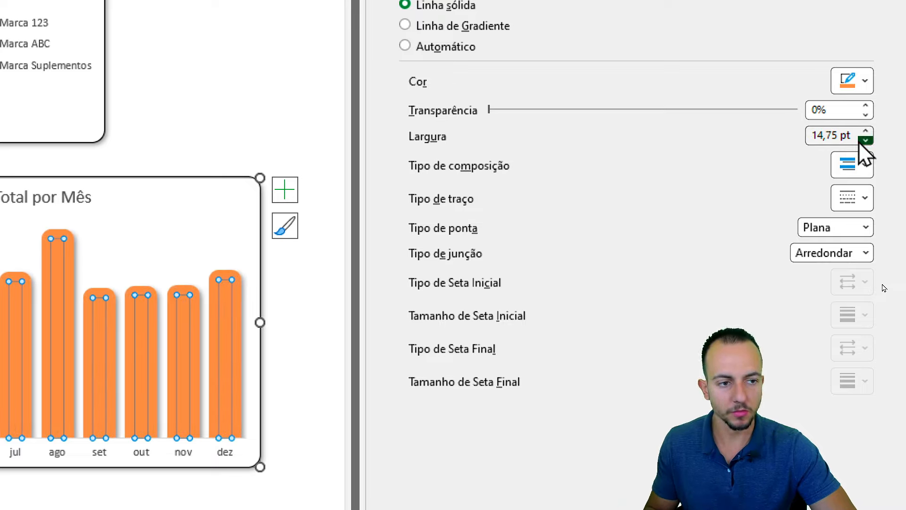
pyautogui.click(860, 143)
pyautogui.click(860, 143)
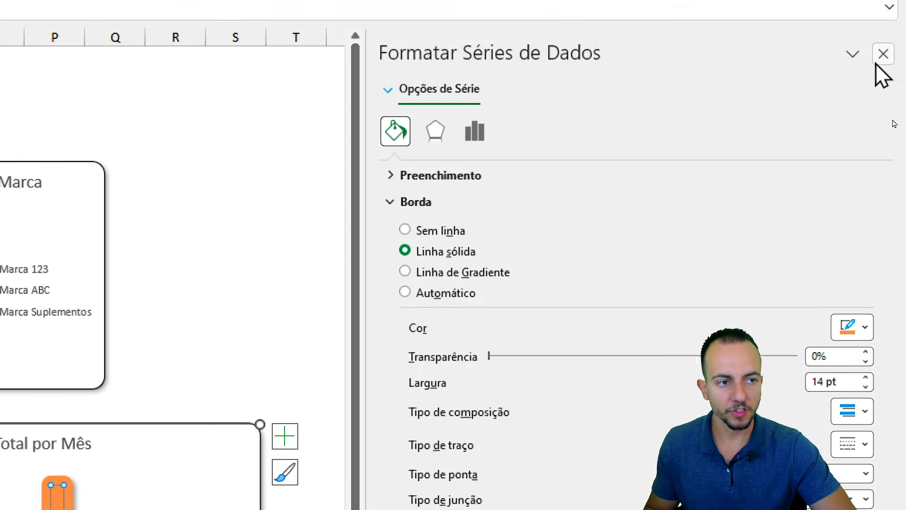
pyautogui.click(879, 58)
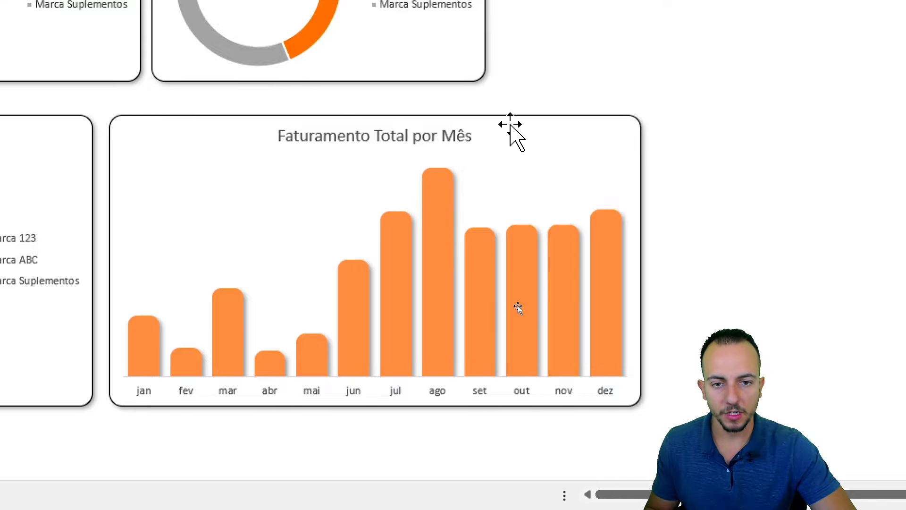
pyautogui.click(525, 302)
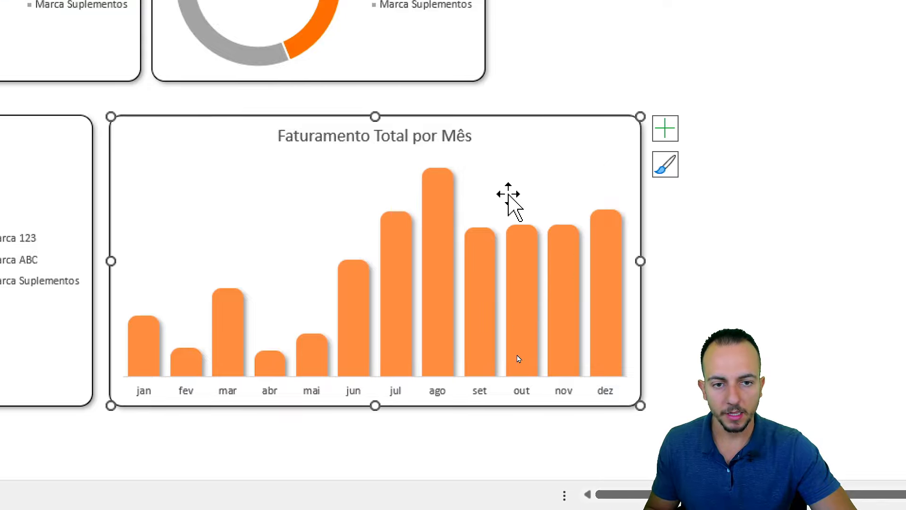
pyautogui.moveTo(295, 257); pyautogui.dragTo(293, 295)
pyautogui.moveTo(270, 197); pyautogui.dragTo(277, 225)
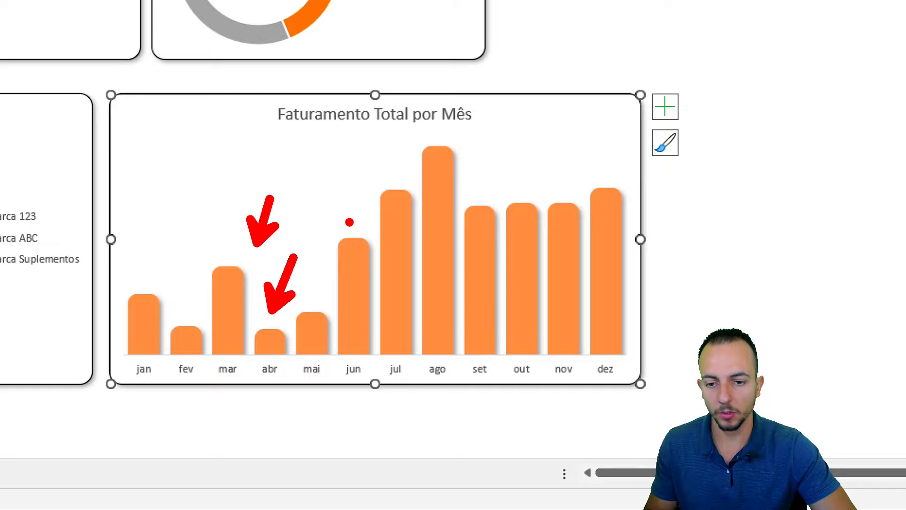
pyautogui.moveTo(354, 176); pyautogui.dragTo(367, 194)
pyautogui.moveTo(130, 136)
pyautogui.mouseDown()
pyautogui.moveTo(162, 211)
pyautogui.moveTo(155, 292)
pyautogui.mouseUp()
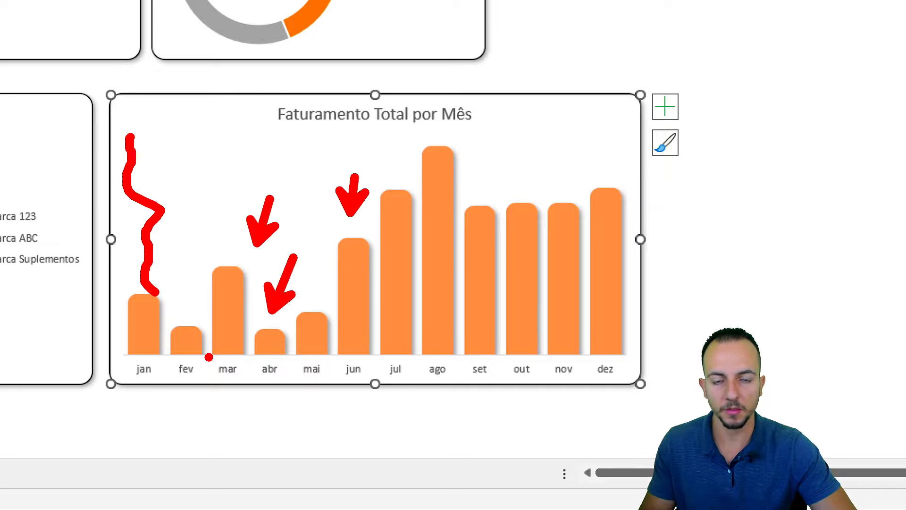
pyautogui.press('Escape')
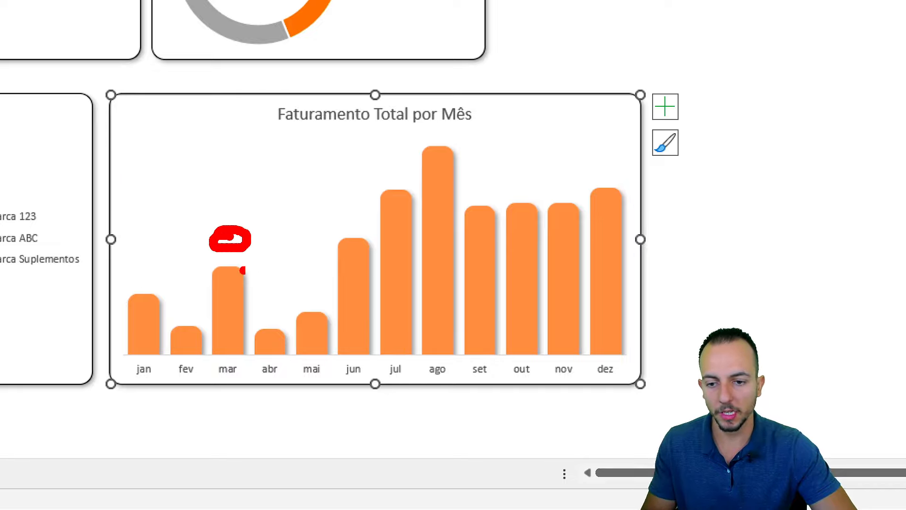
pyautogui.moveTo(242, 269); pyautogui.dragTo(247, 283)
pyautogui.press('Escape')
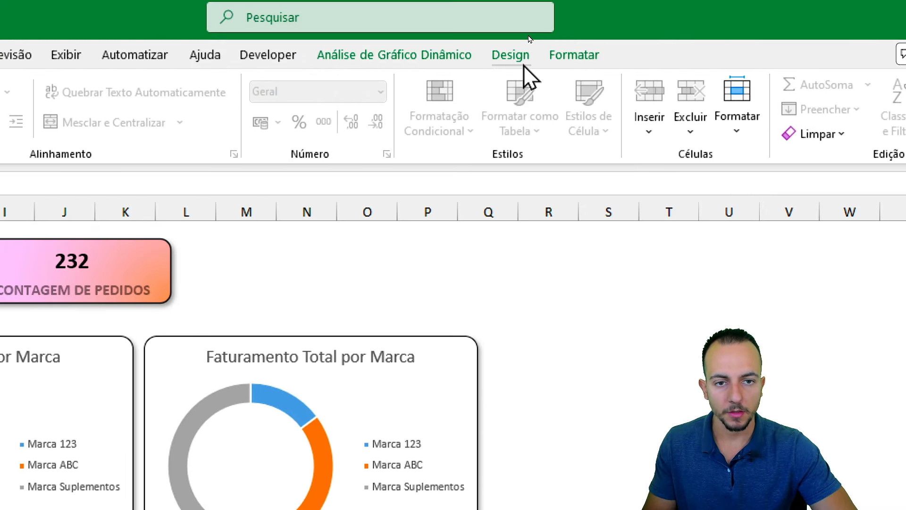
# - Add data labels to the Faturamento Total por Mês chart with the Extremidade Externa position
pyautogui.click(517, 57)
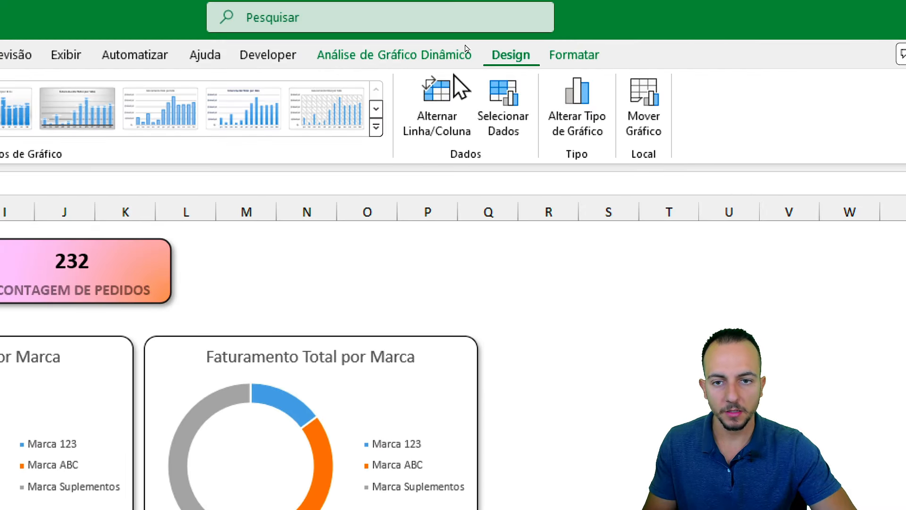
pyautogui.click(76, 134)
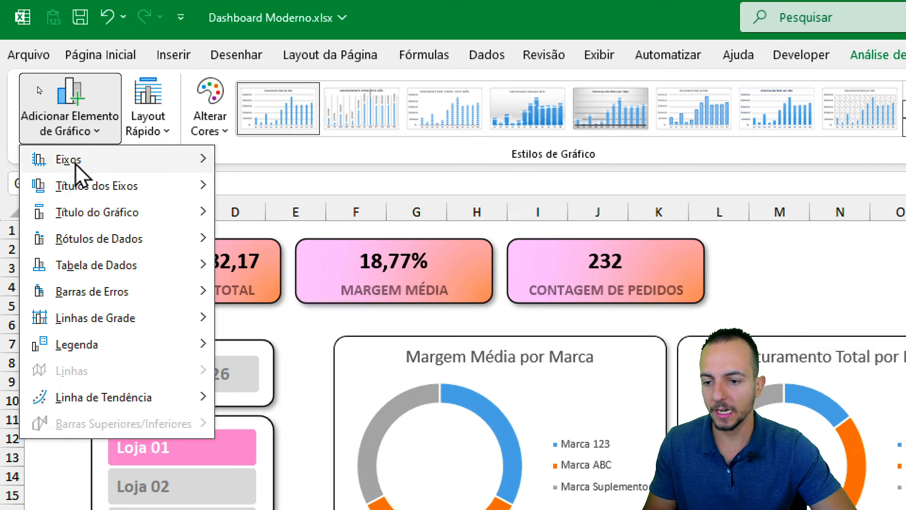
pyautogui.moveTo(101, 240)
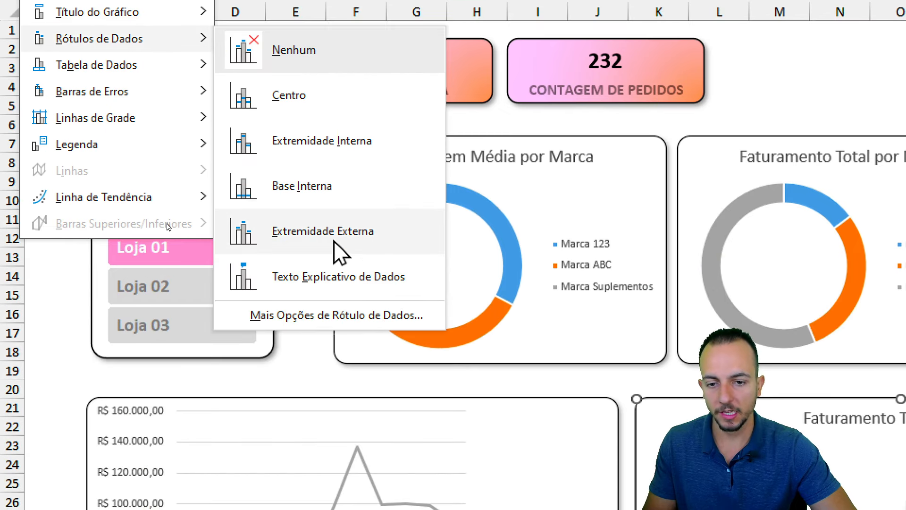
pyautogui.click(323, 232)
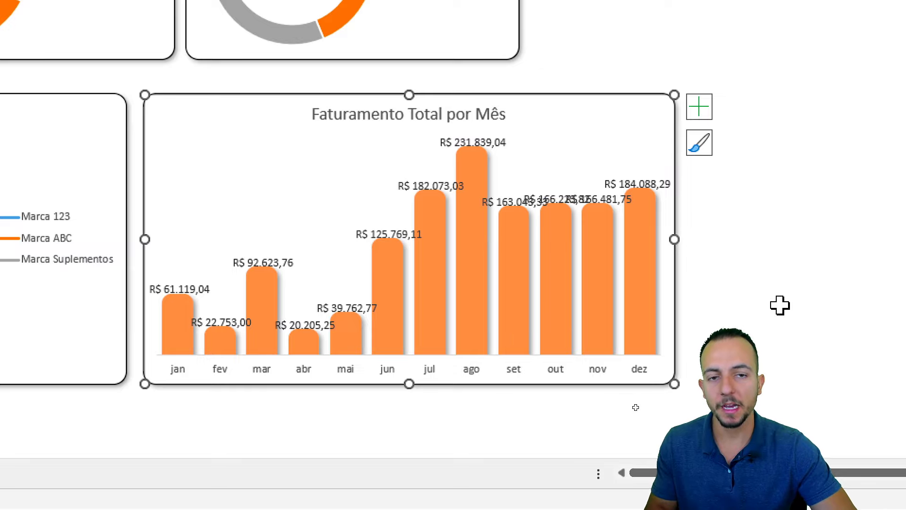
# - Apply the custom (Personalizado) number format code "R$ #.K" to the data labels of the monthly column chart
pyautogui.rightClick(486, 141)
pyautogui.click(566, 371)
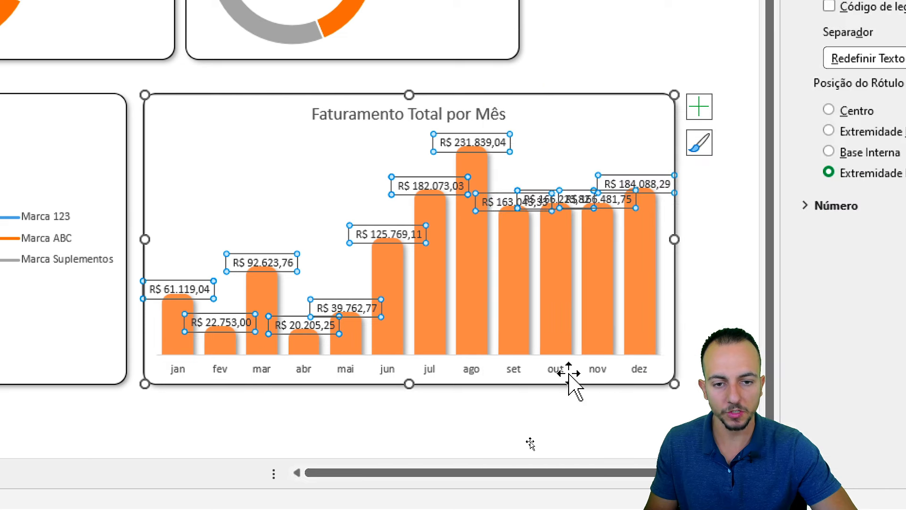
pyautogui.moveTo(784, 271); pyautogui.dragTo(685, 272)
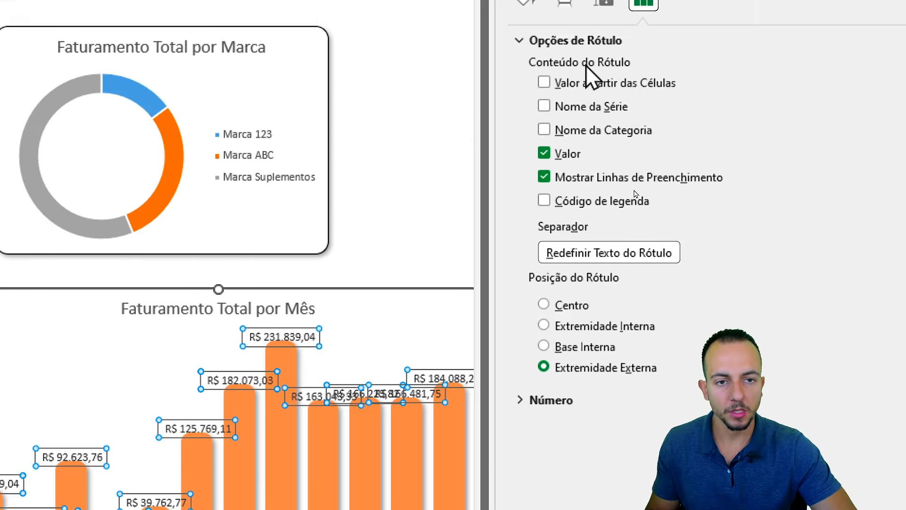
pyautogui.click(587, 64)
pyautogui.click(550, 89)
pyautogui.click(567, 134)
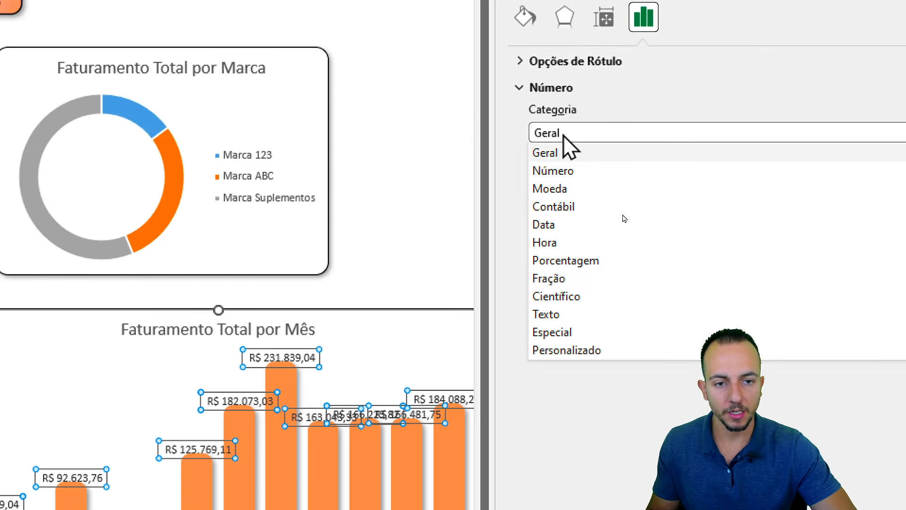
pyautogui.click(560, 350)
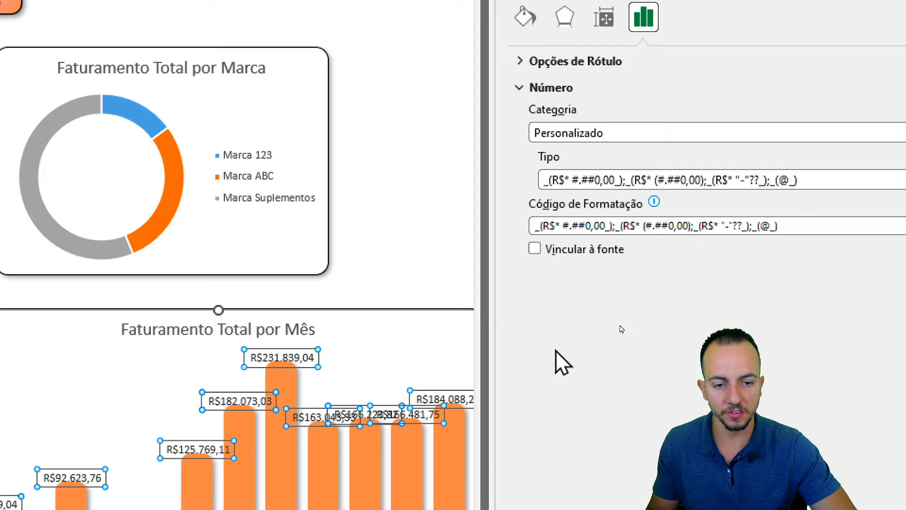
pyautogui.click(578, 227)
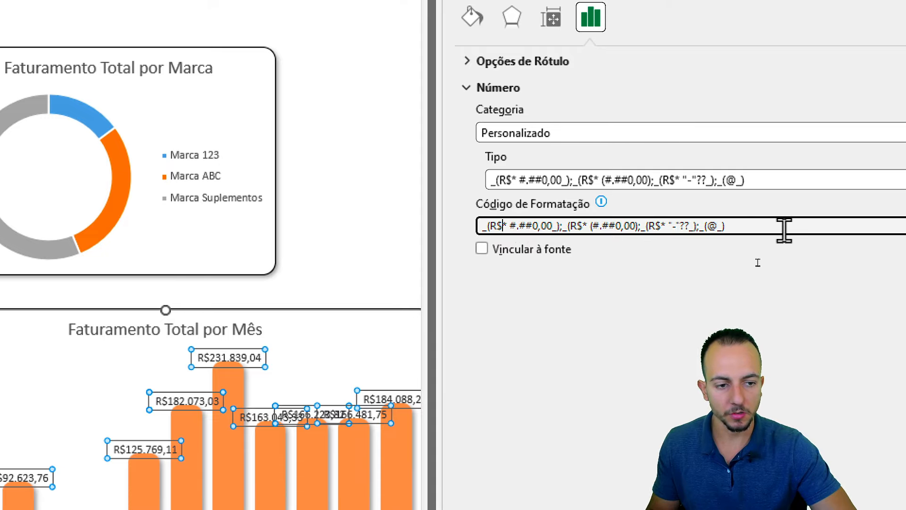
pyautogui.moveTo(836, 229); pyautogui.dragTo(479, 256)
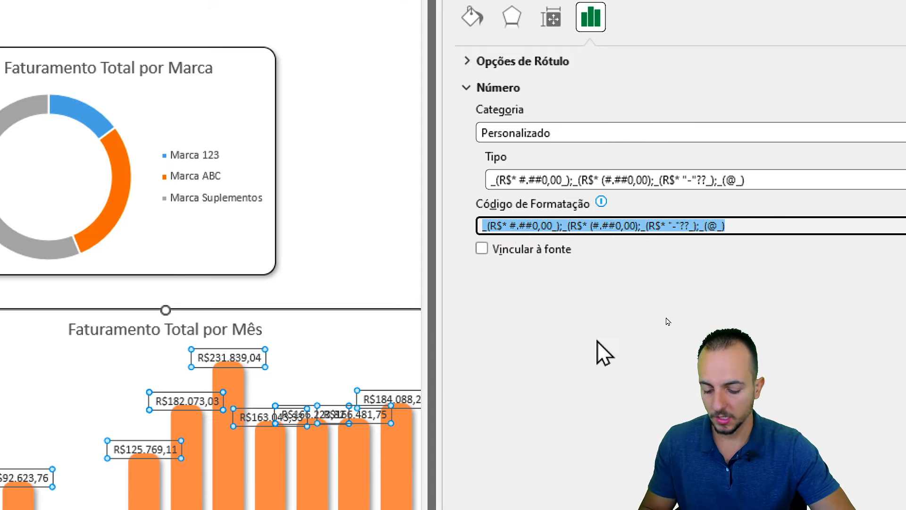
pyautogui.write('R')
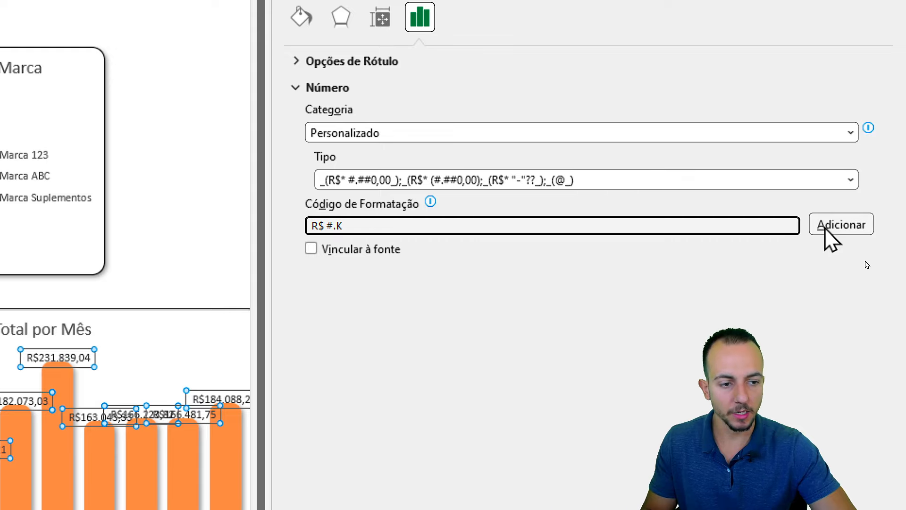
pyautogui.click(828, 229)
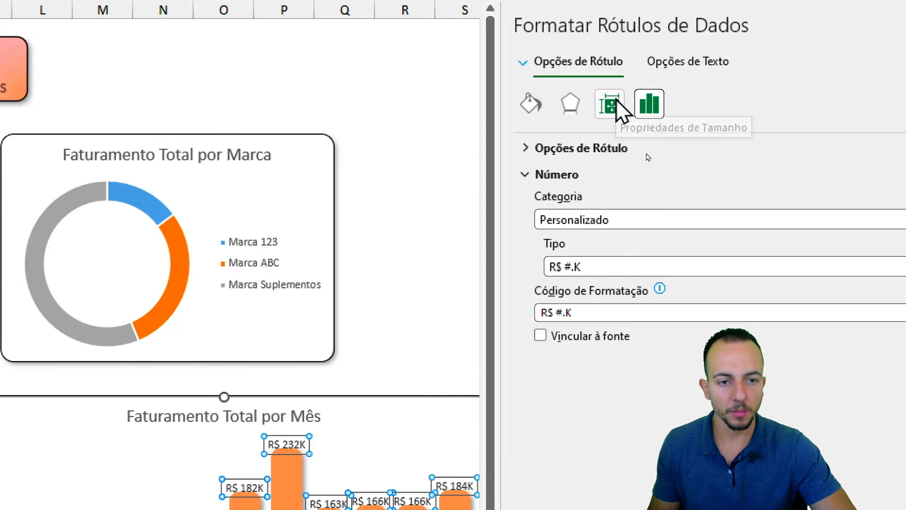
# - Set the upper and lower margins of the monthly chart's data labels to 0,2 cm and deselect the chart
pyautogui.click(611, 103)
pyautogui.click(571, 174)
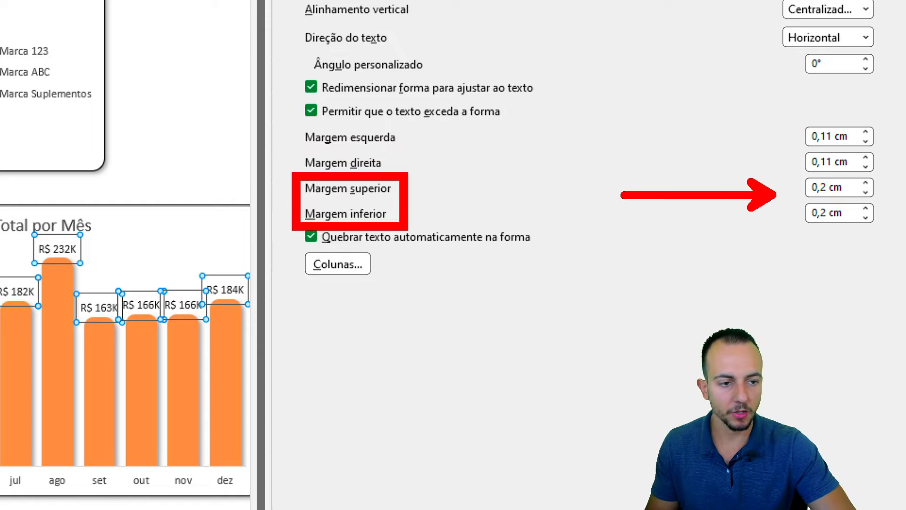
pyautogui.click(866, 183)
pyautogui.click(865, 192)
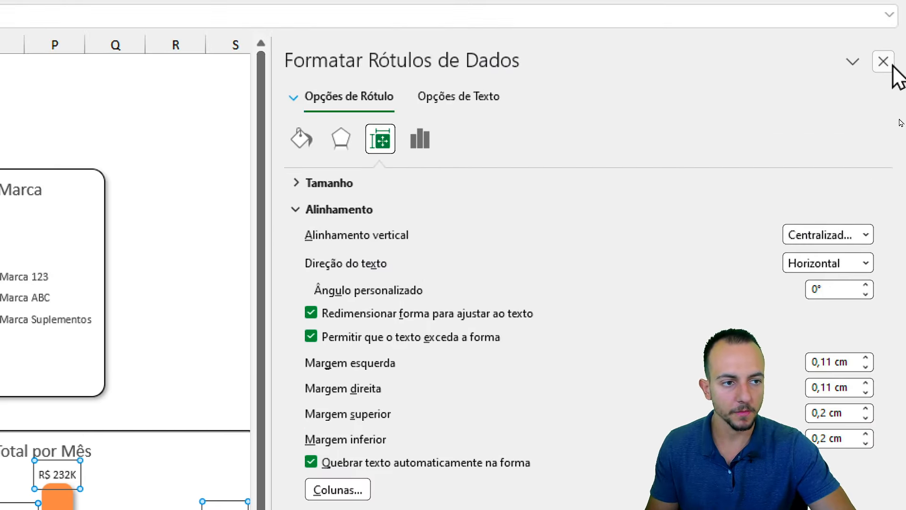
pyautogui.click(882, 62)
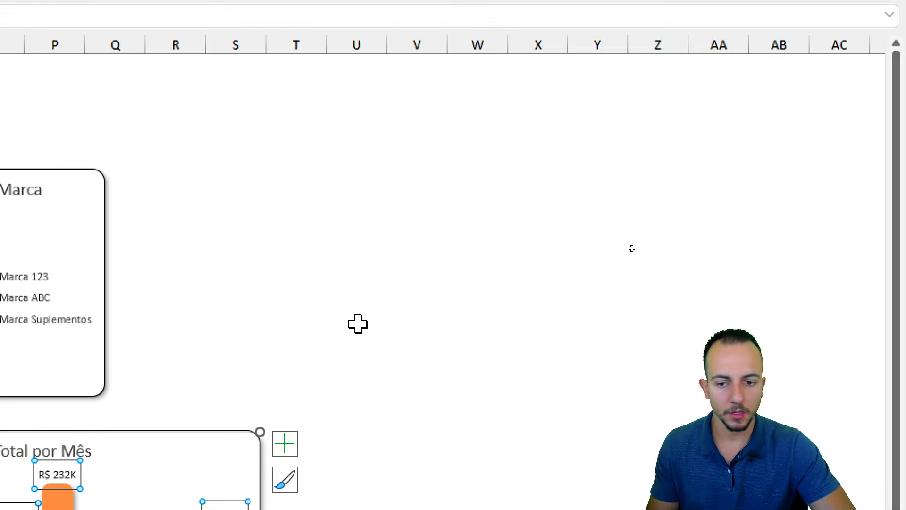
pyautogui.click(357, 325)
# - Lower the upper edge of the monthly chart's plot area slightly to separate the labels from the title, and save the workbook
pyautogui.click(337, 256)
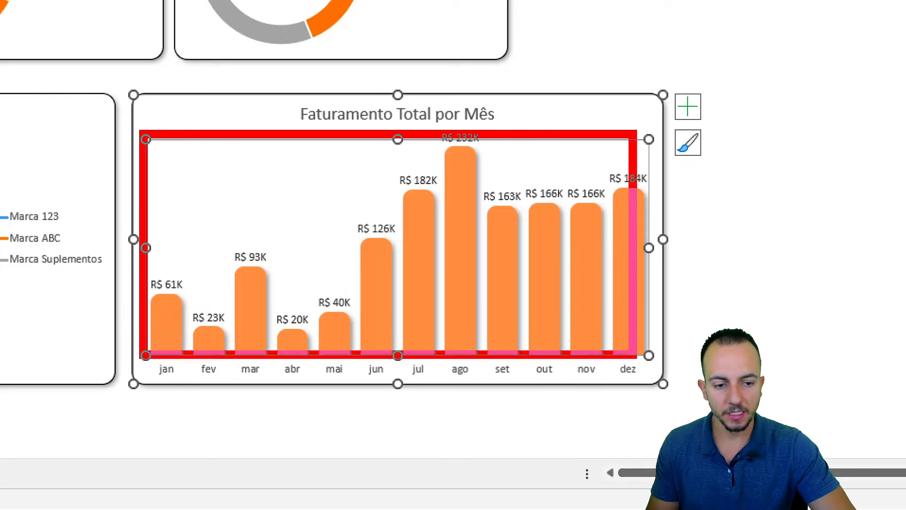
pyautogui.moveTo(405, 121); pyautogui.dragTo(399, 114)
pyautogui.moveTo(365, 248); pyautogui.dragTo(365, 180)
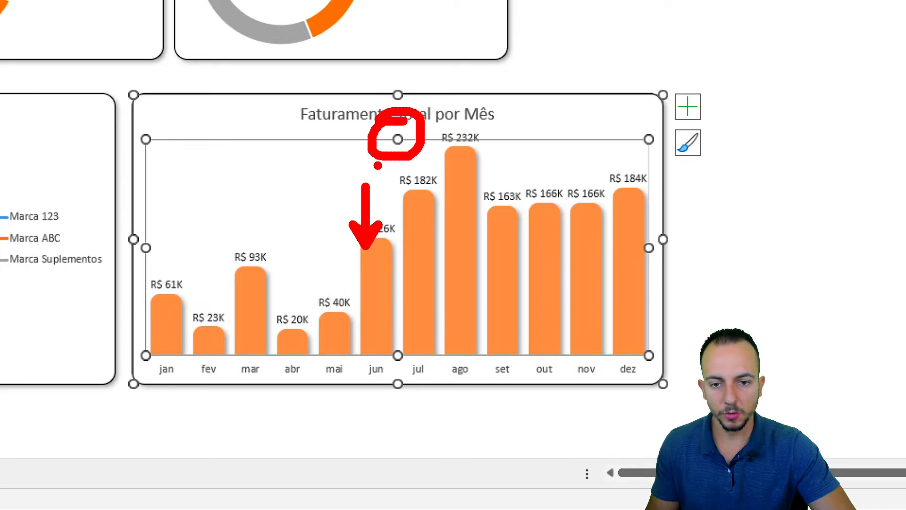
pyautogui.press('Escape')
pyautogui.click(395, 155)
pyautogui.moveTo(394, 141); pyautogui.dragTo(396, 161)
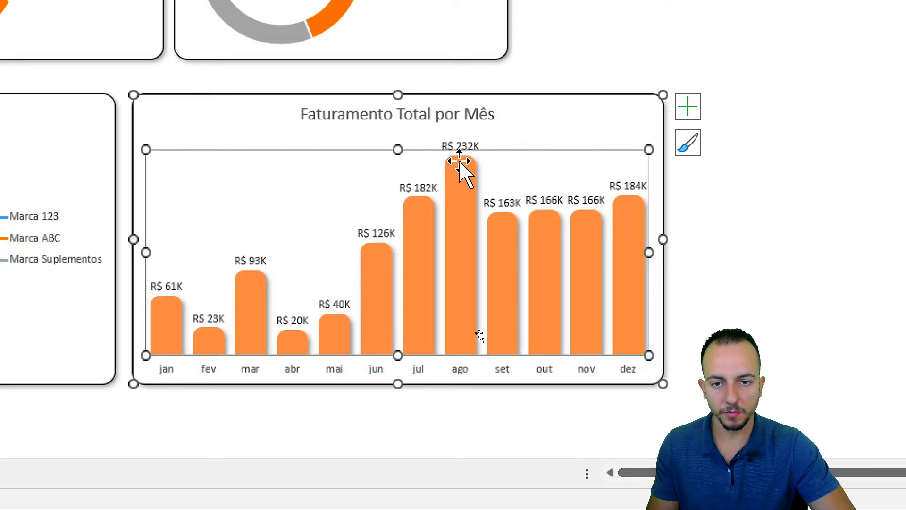
pyautogui.press('Escape')
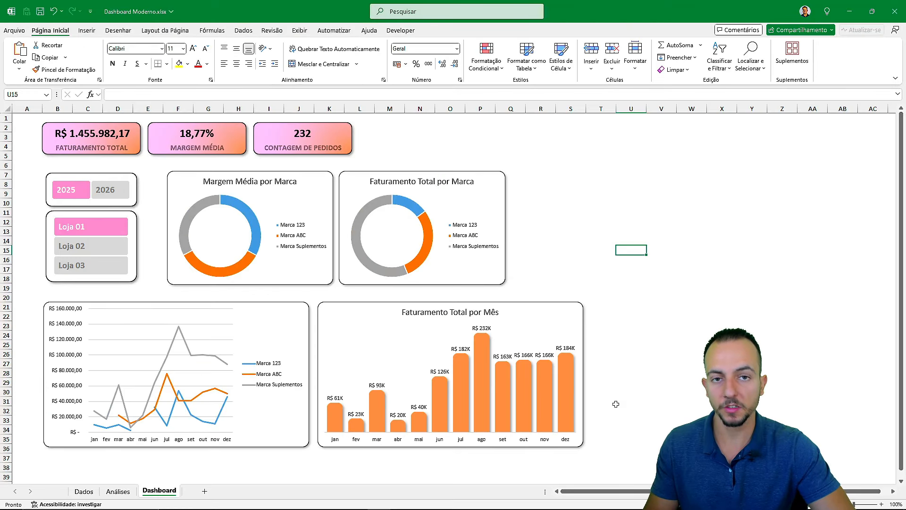
pyautogui.hotkey('ctrl', 's')
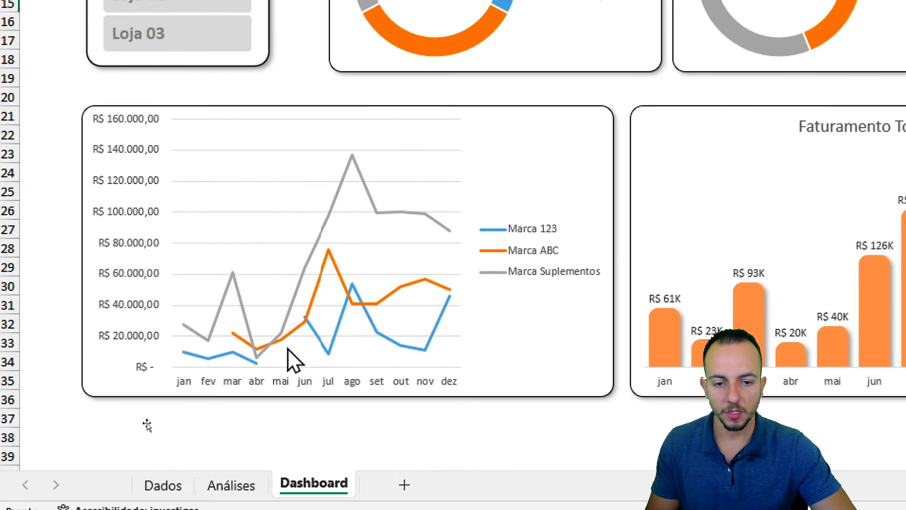
pyautogui.moveTo(471, 200); pyautogui.dragTo(607, 294)
pyautogui.moveTo(539, 306); pyautogui.dragTo(438, 408)
pyautogui.moveTo(446, 383); pyautogui.dragTo(408, 415)
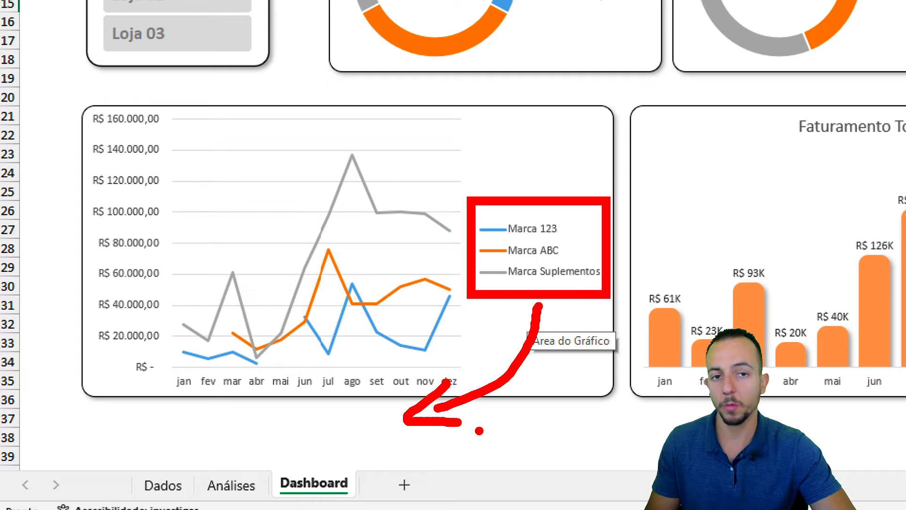
# - Move the legend of the monthly brand line chart to the Inferior position
pyautogui.press('Escape')
pyautogui.click(554, 169)
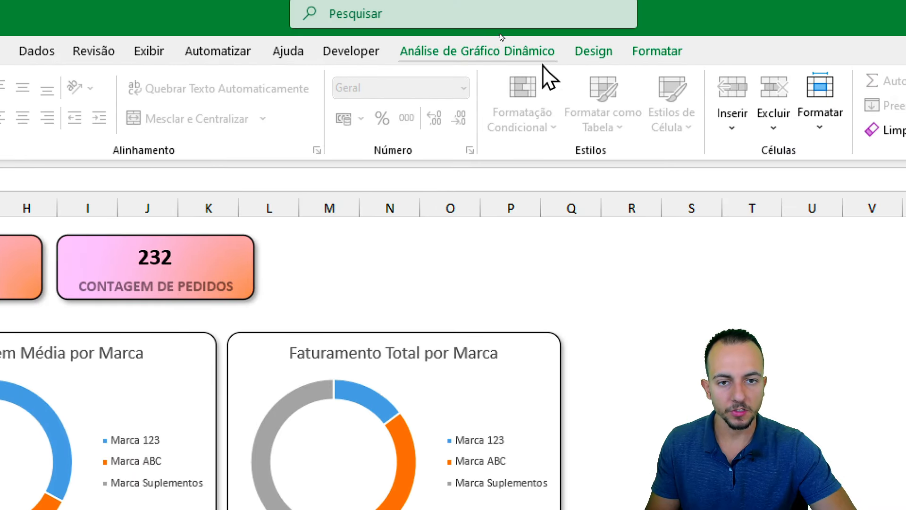
pyautogui.click(593, 51)
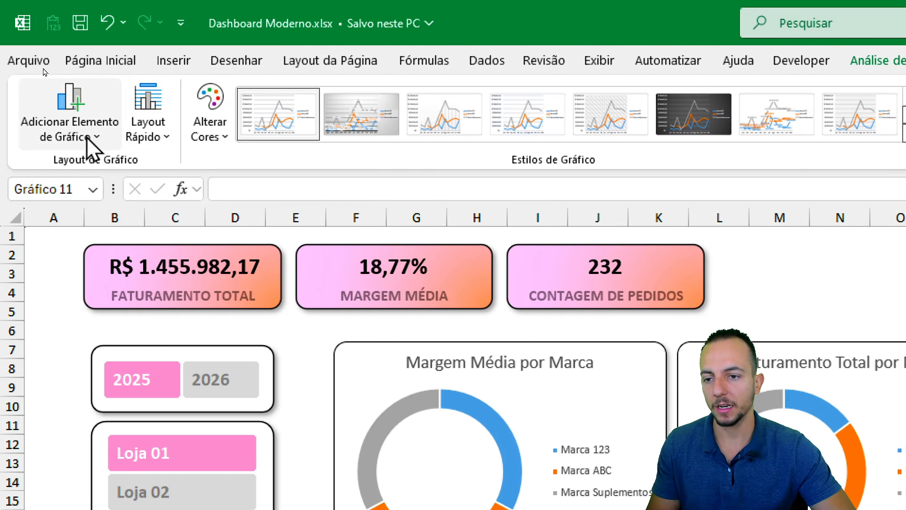
pyautogui.click(89, 141)
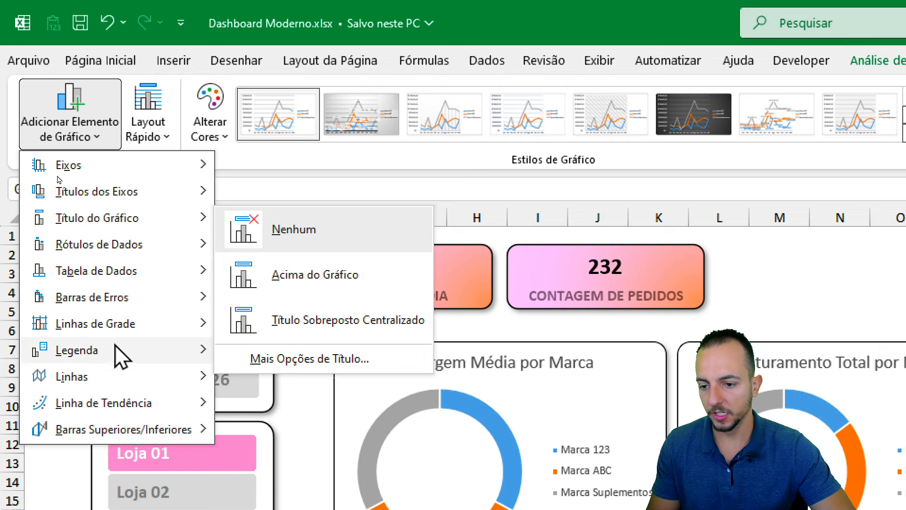
pyautogui.moveTo(115, 352)
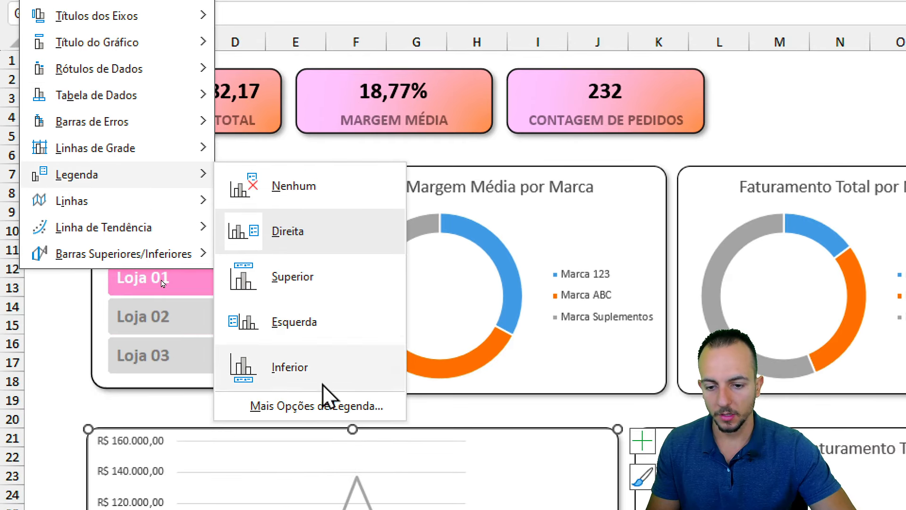
pyautogui.click(323, 385)
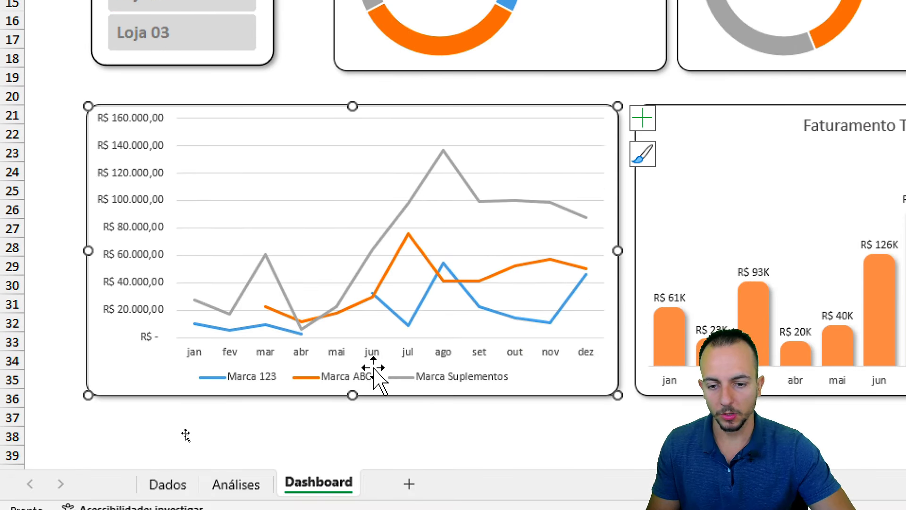
# - Apply the first external shadow preset, offset to the lower right, to the Marca Suplementos line
pyautogui.rightClick(378, 240)
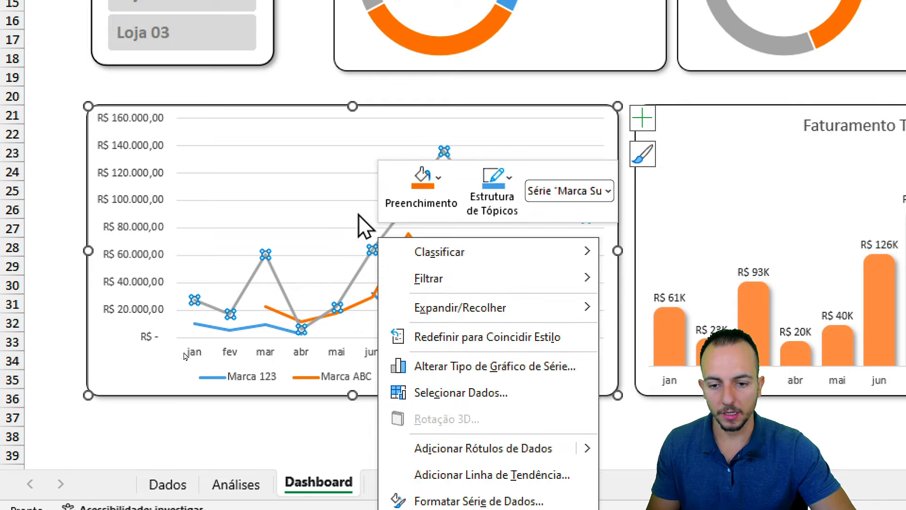
pyautogui.click(472, 490)
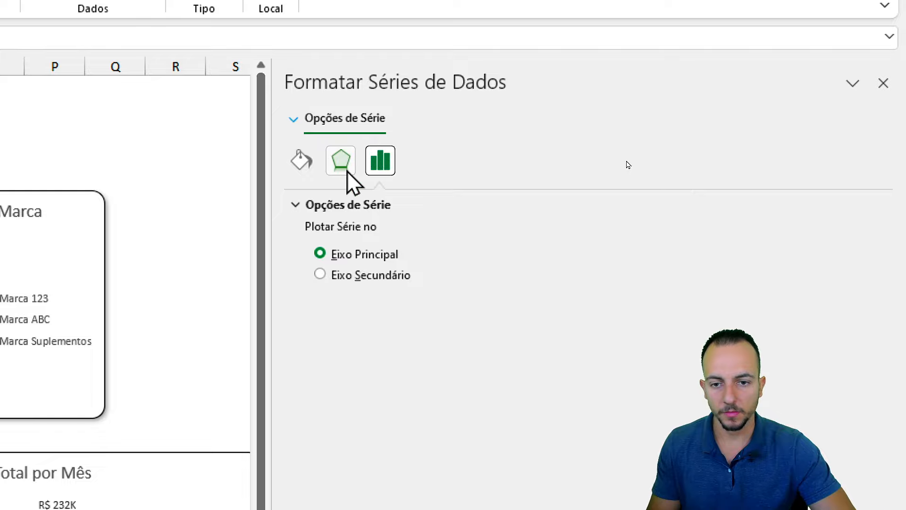
pyautogui.click(347, 170)
pyautogui.click(853, 230)
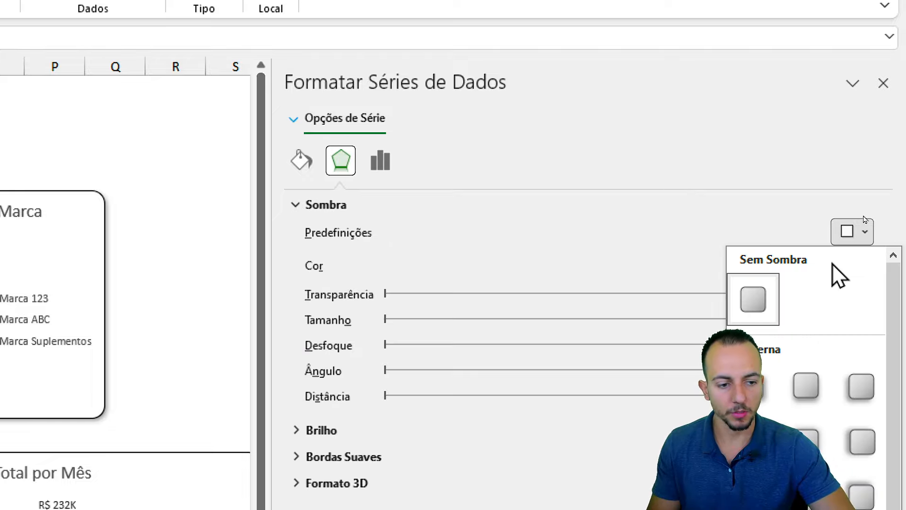
pyautogui.click(752, 383)
# - Turn on Linha suavizada for the Marca Suplementos series to smooth its line
pyautogui.click(302, 162)
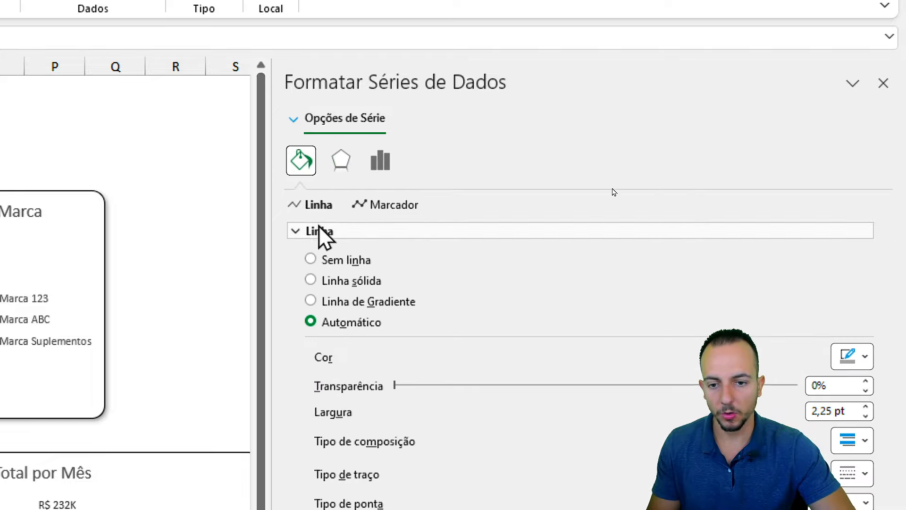
pyautogui.click(341, 379)
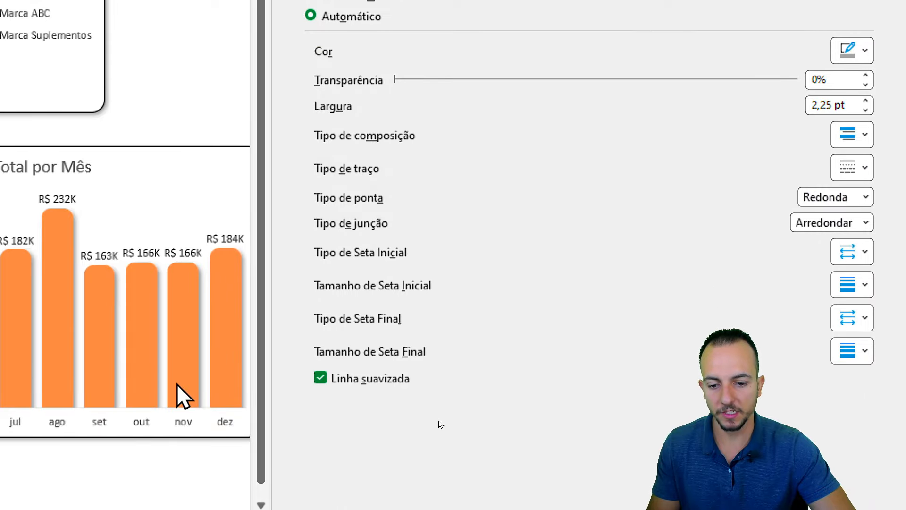
pyautogui.moveTo(198, 290)
pyautogui.mouseDown()
pyautogui.moveTo(304, 302)
pyautogui.moveTo(445, 230)
pyautogui.mouseUp()
pyautogui.press('Escape')
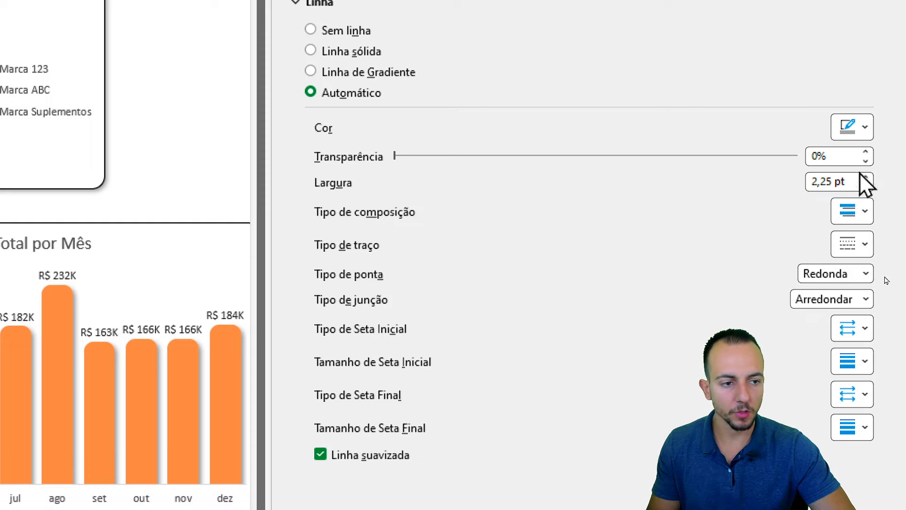
# - Thicken the Marca Suplementos line to 3 pt and recolour it with the darkest grey shade of the theme's grey accent
pyautogui.click(866, 178)
pyautogui.click(865, 178)
pyautogui.click(866, 177)
pyautogui.click(863, 133)
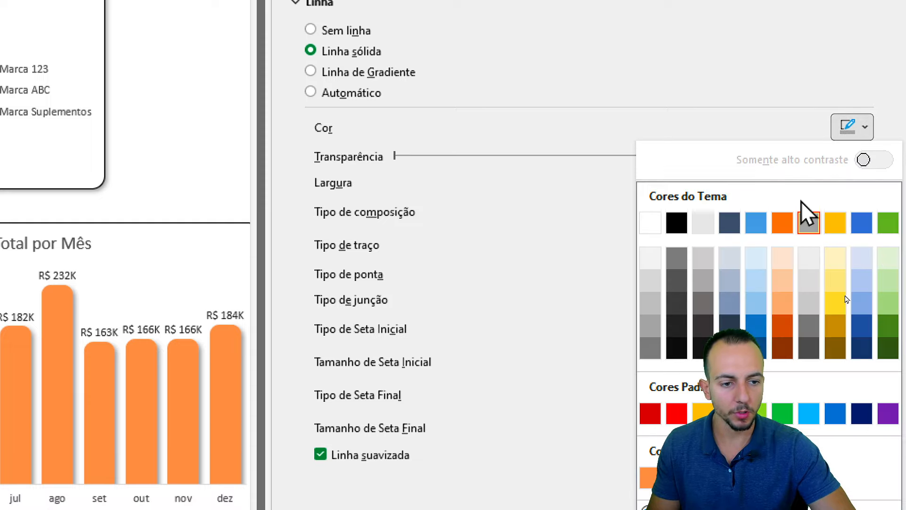
pyautogui.click(807, 354)
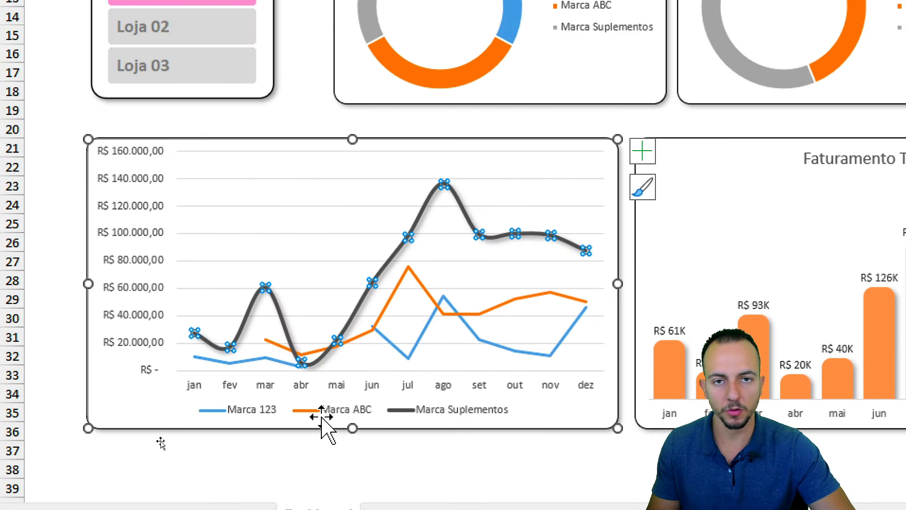
# - Format the Marca ABC line as a smoothed 3 pt line in the recently used light orange
pyautogui.click(432, 298)
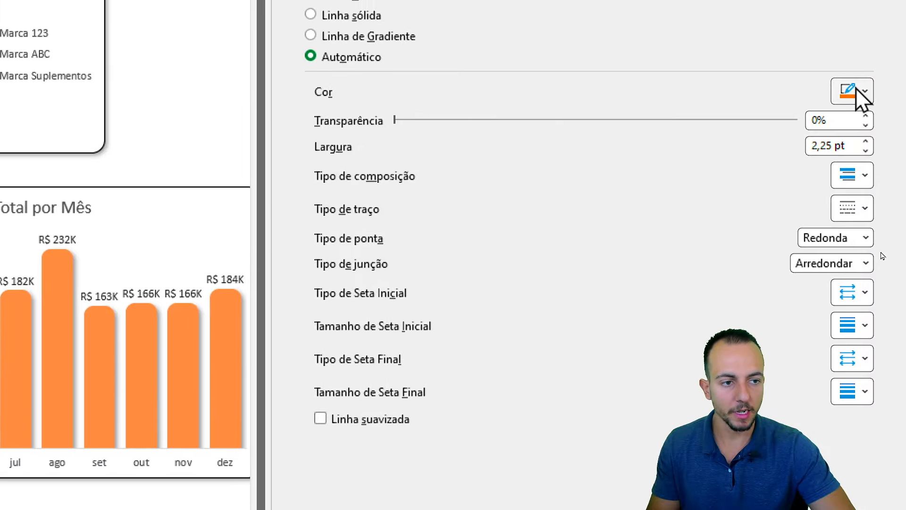
pyautogui.click(857, 92)
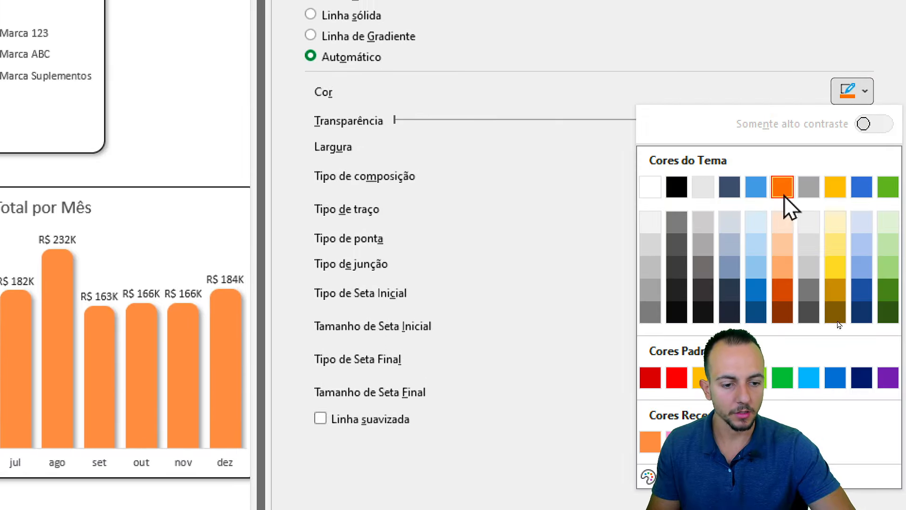
pyautogui.click(657, 353)
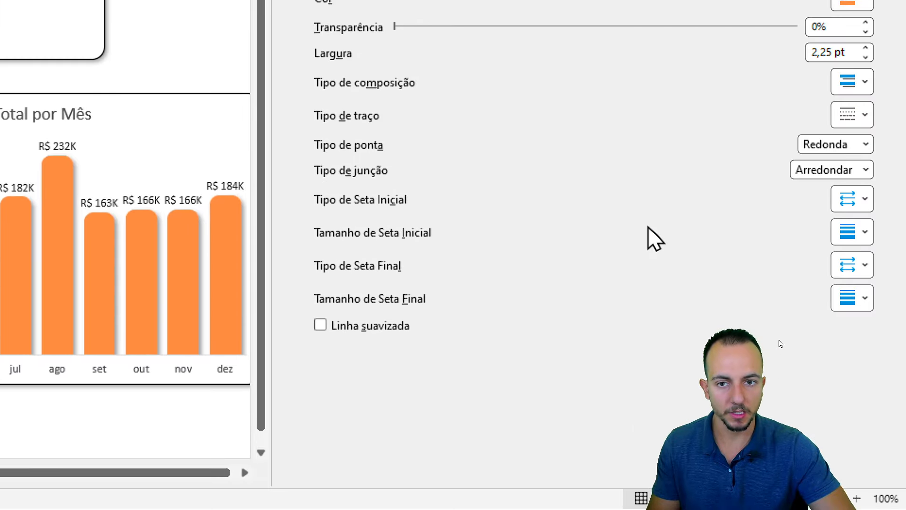
pyautogui.click(866, 118)
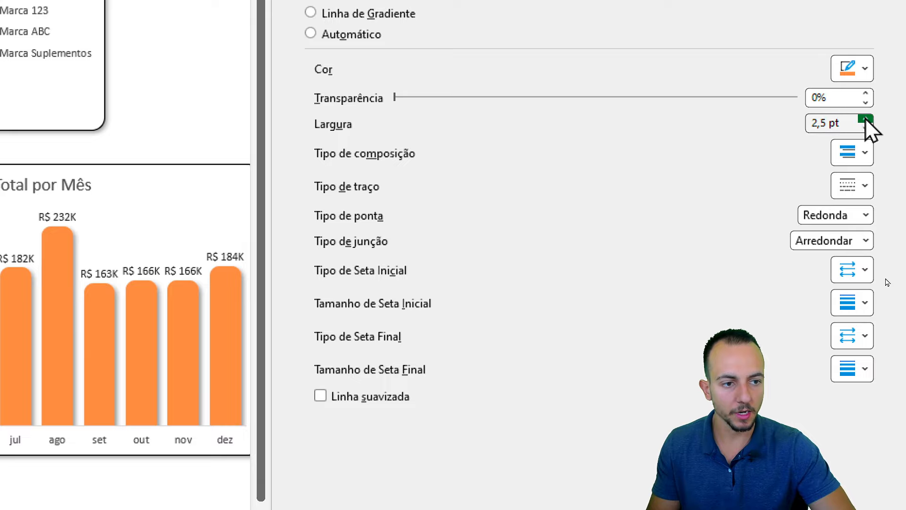
pyautogui.doubleClick(866, 118)
pyautogui.click(350, 397)
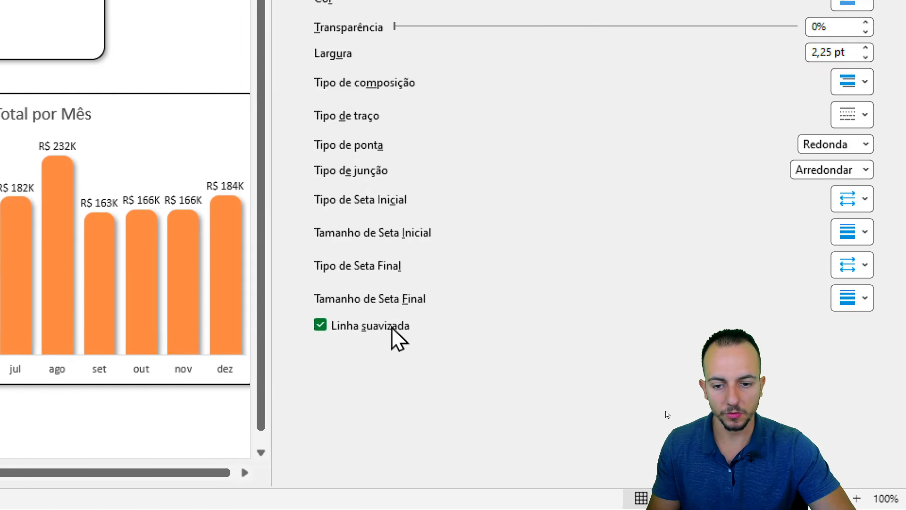
# - Give the Marca 123 line the standard blue colour, a 3 pt width and the first external shadow preset
pyautogui.click(865, 64)
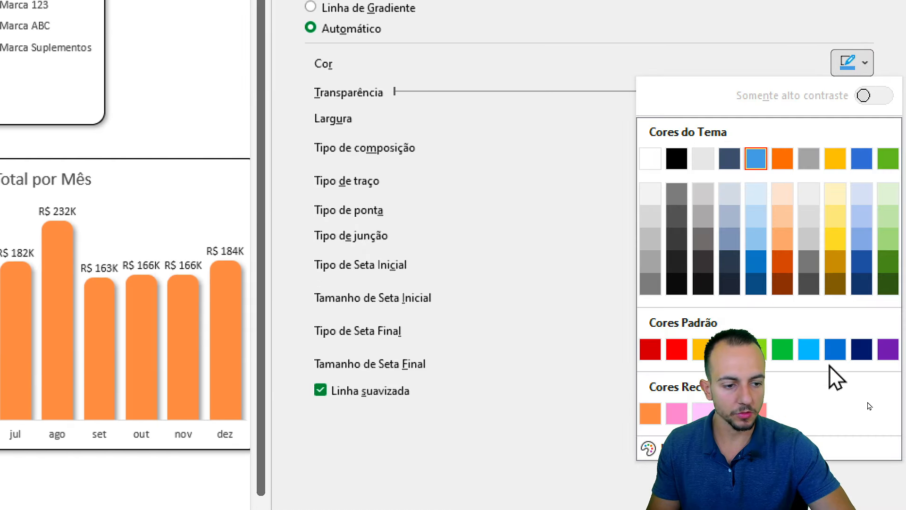
pyautogui.click(835, 349)
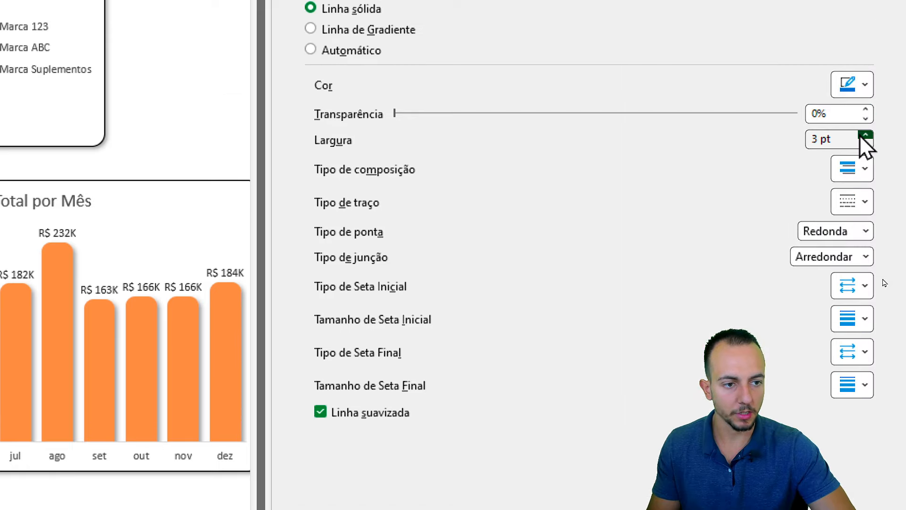
pyautogui.click(340, 0)
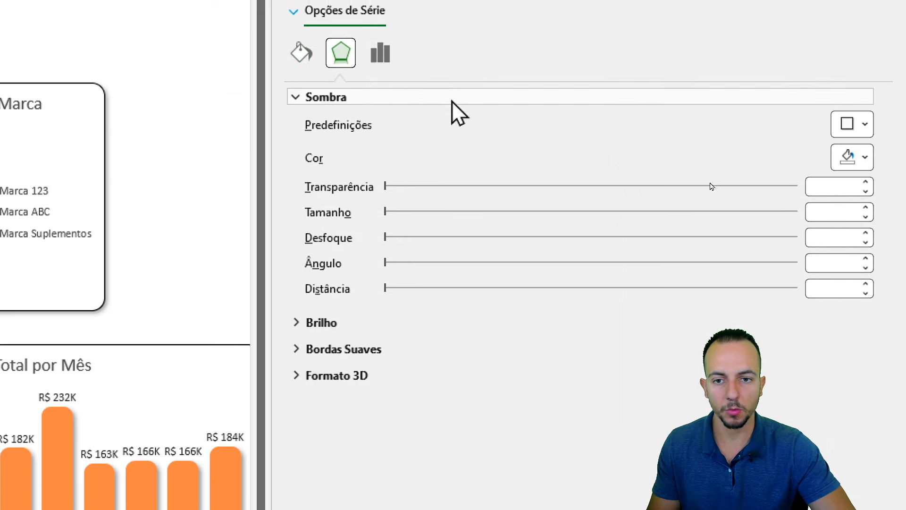
pyautogui.click(866, 124)
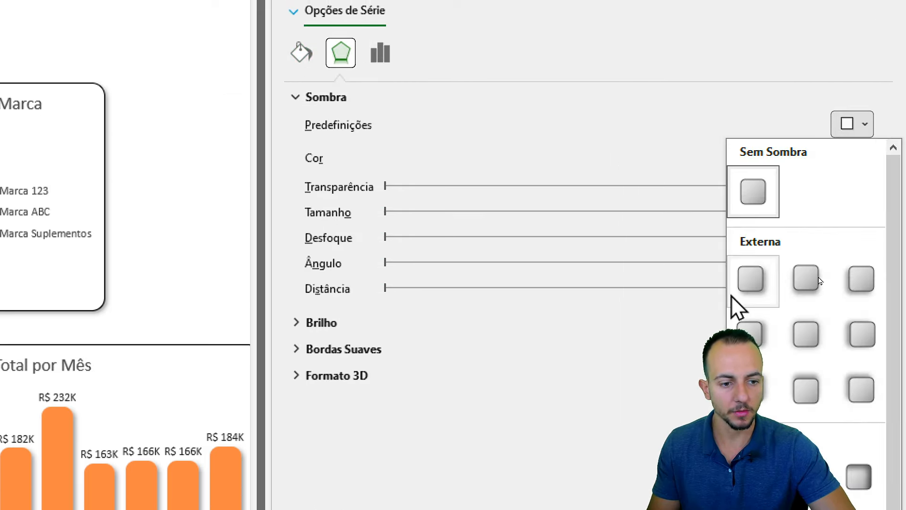
pyautogui.click(737, 293)
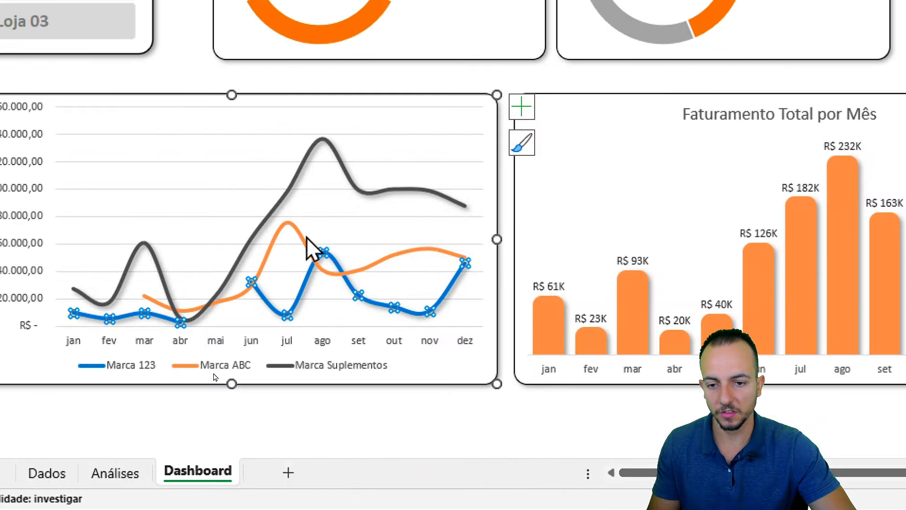
# - Apply the first external shadow preset to the Marca ABC line and close the series formatting
pyautogui.click(308, 242)
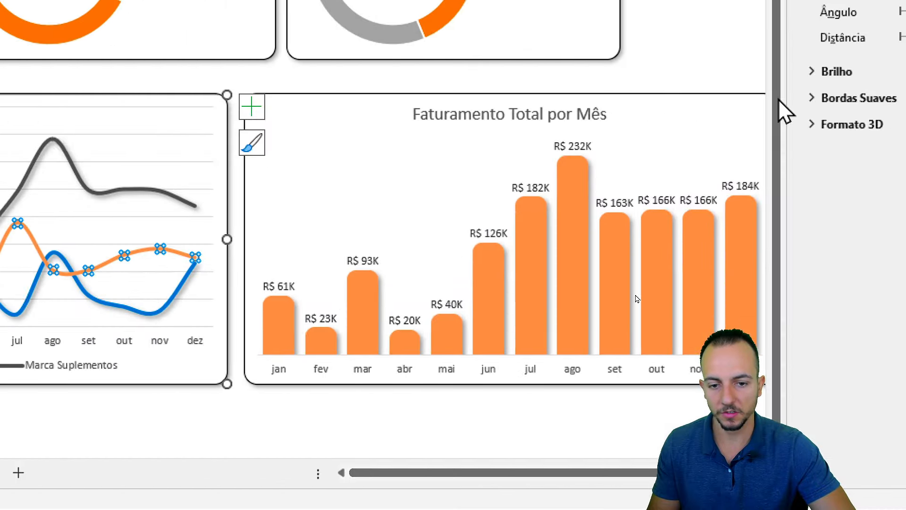
pyautogui.click(847, 67)
pyautogui.click(758, 216)
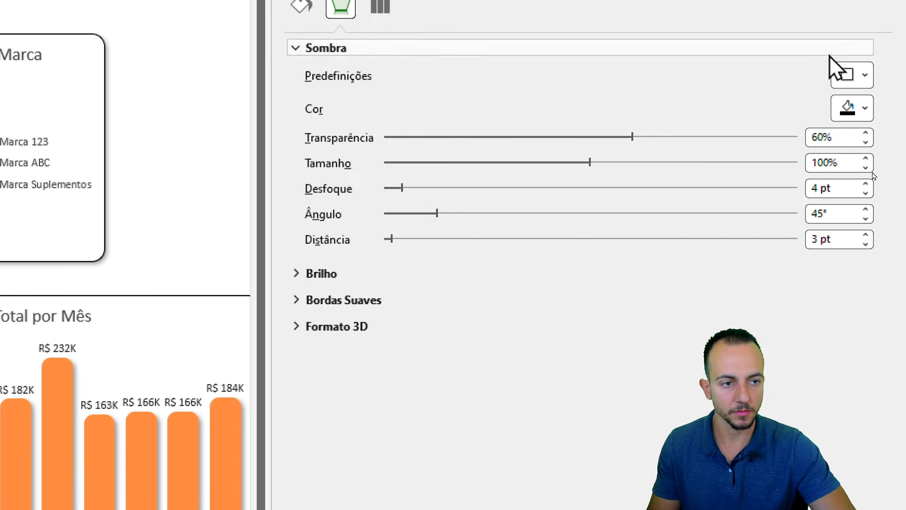
pyautogui.click(883, 58)
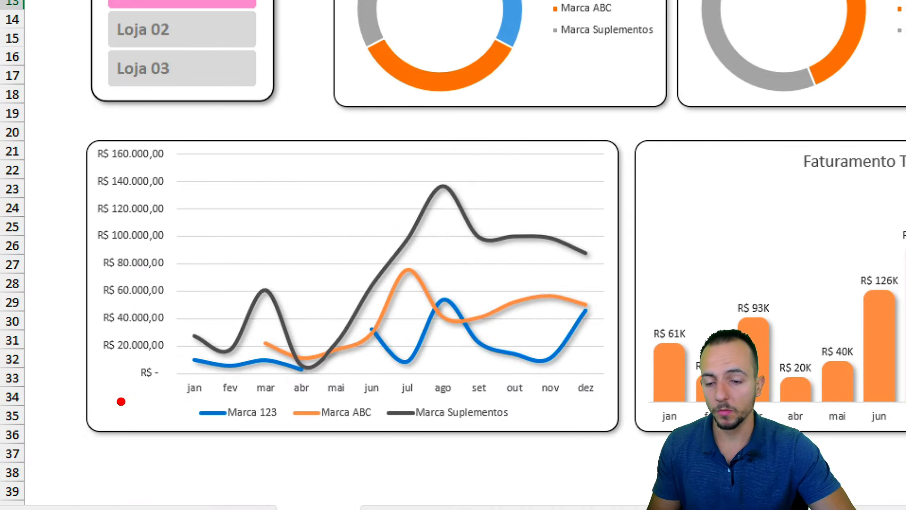
pyautogui.moveTo(76, 136)
pyautogui.mouseDown()
pyautogui.moveTo(101, 165)
pyautogui.moveTo(191, 367)
pyautogui.mouseUp()
pyautogui.moveTo(194, 208); pyautogui.dragTo(268, 284)
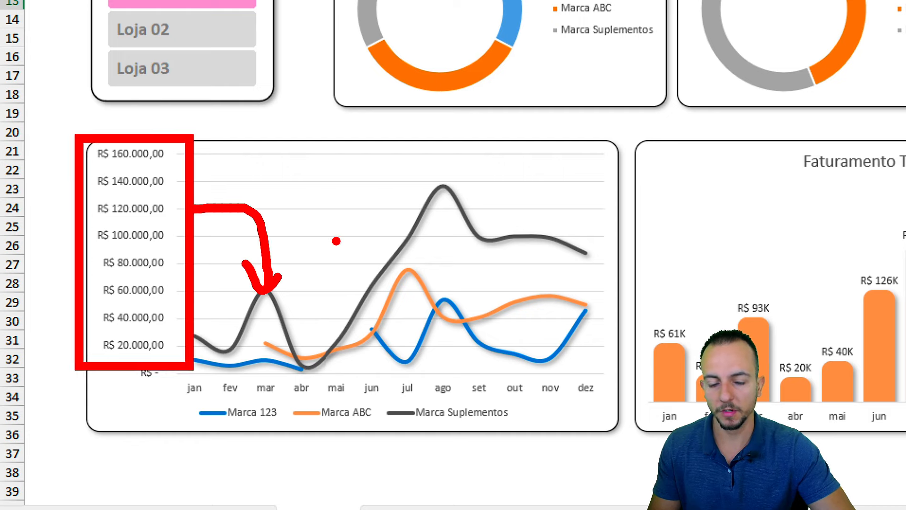
pyautogui.press('Escape')
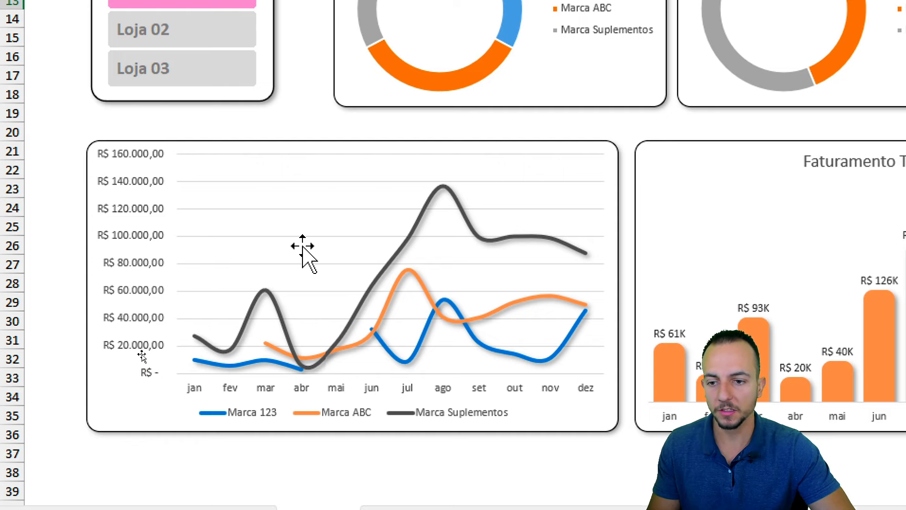
# - Set the number format of the line chart's vertical axis to 0 decimal places and close the axis formatting
pyautogui.rightClick(157, 213)
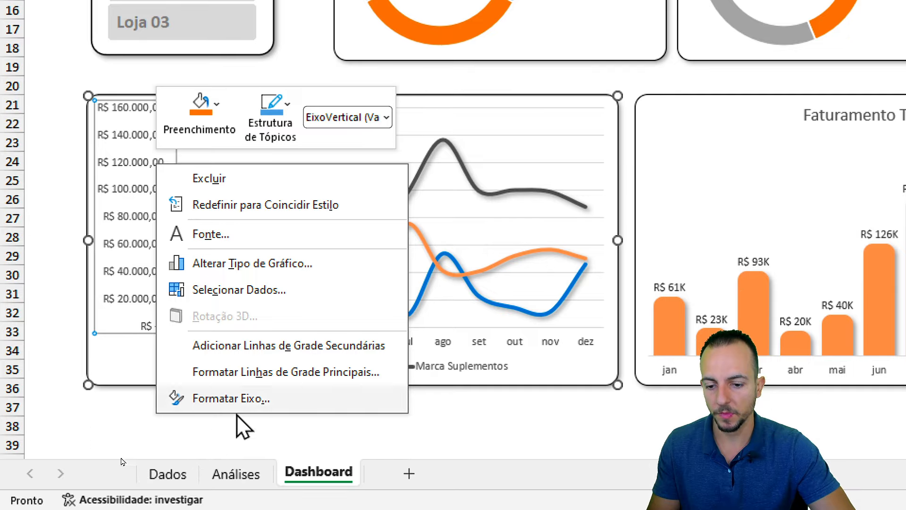
pyautogui.click(229, 447)
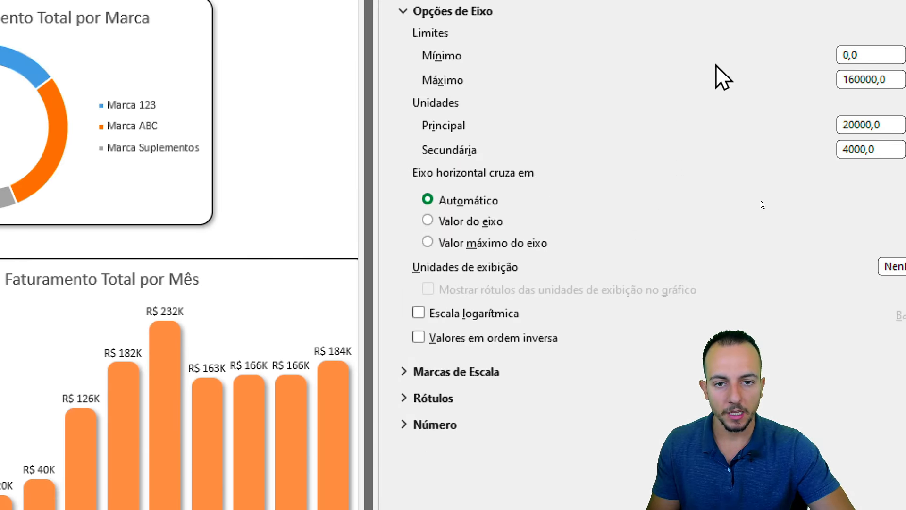
pyautogui.click(398, 101)
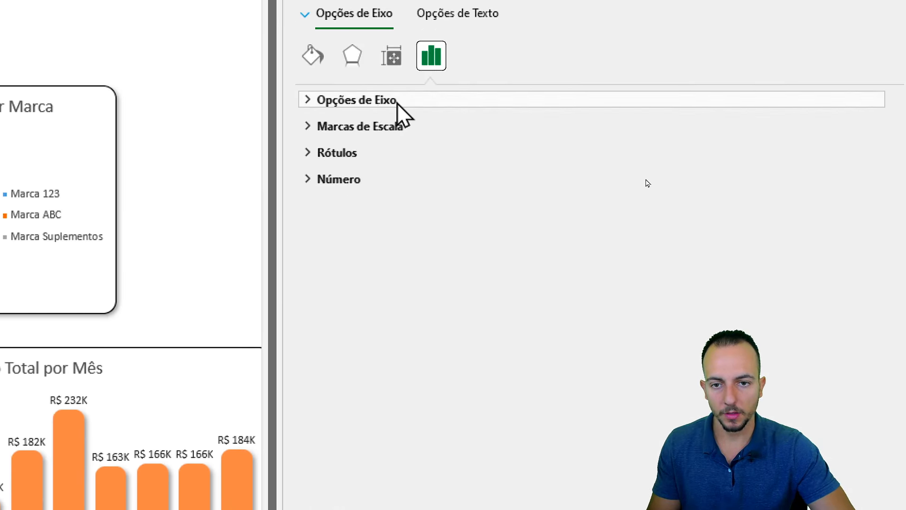
pyautogui.click(339, 179)
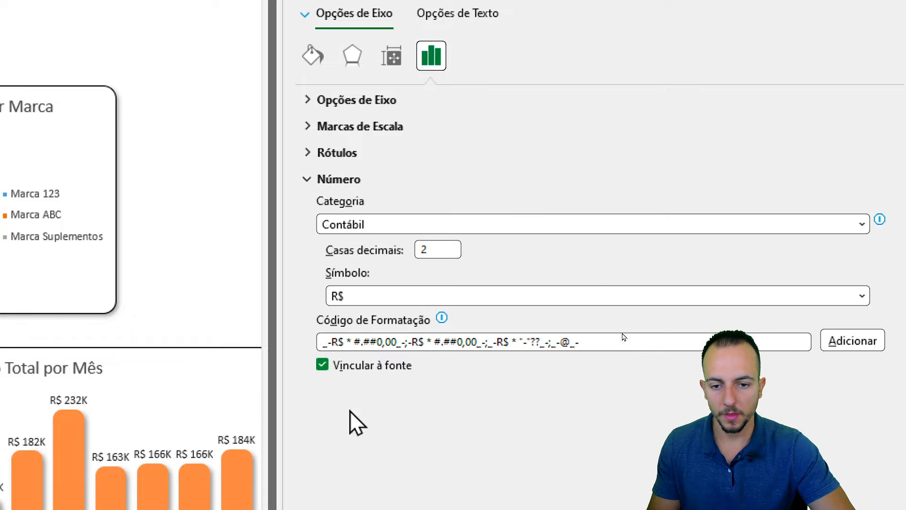
pyautogui.click(433, 250)
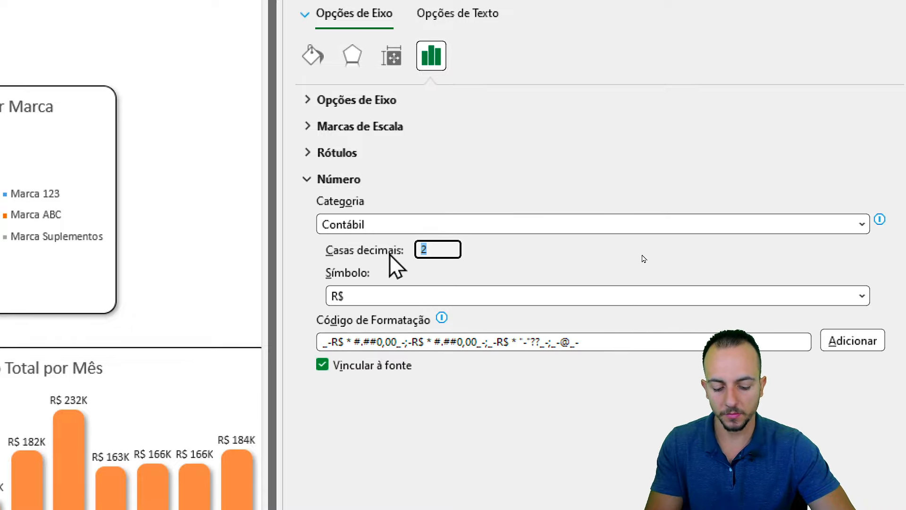
pyautogui.press('Return')
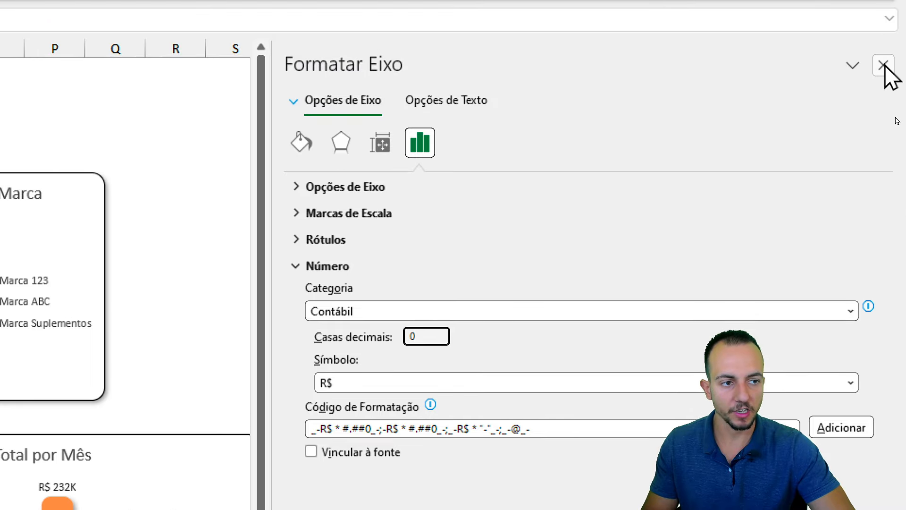
pyautogui.click(886, 75)
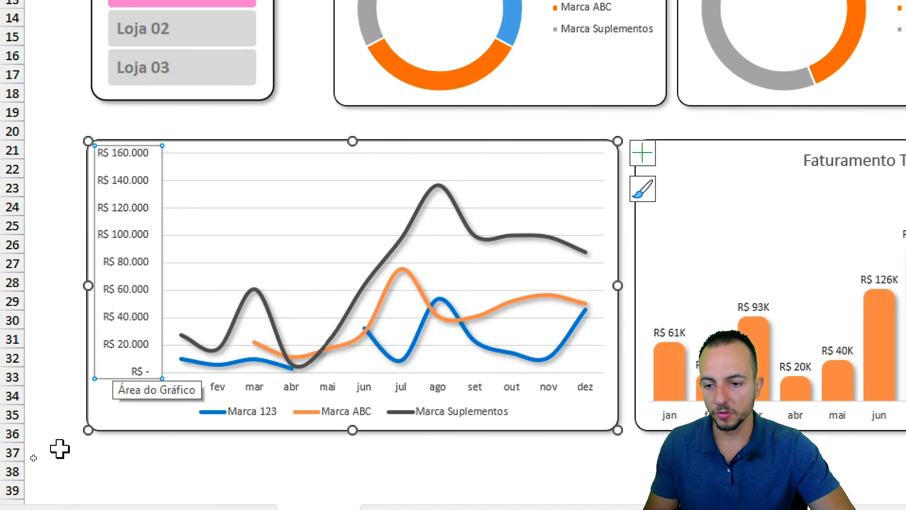
# - Add a chart title above the line chart of monthly sales by brand
pyautogui.click(137, 434)
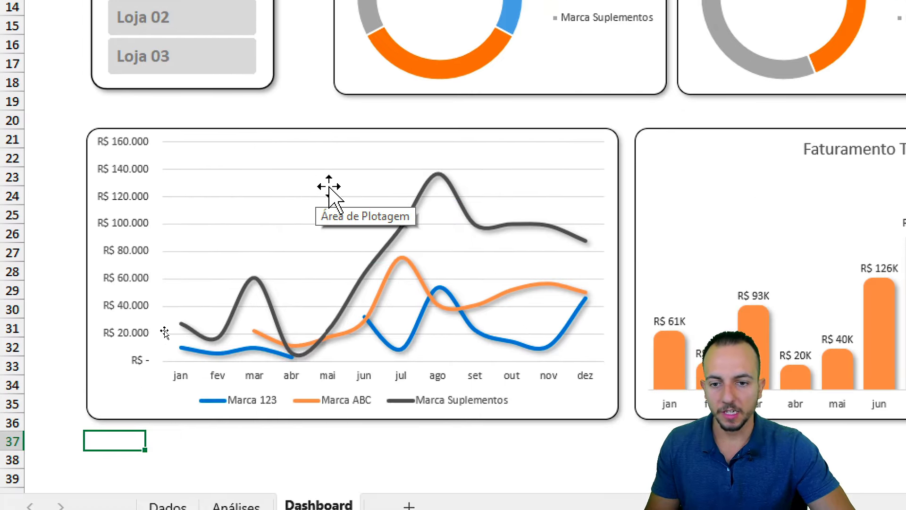
pyautogui.click(99, 418)
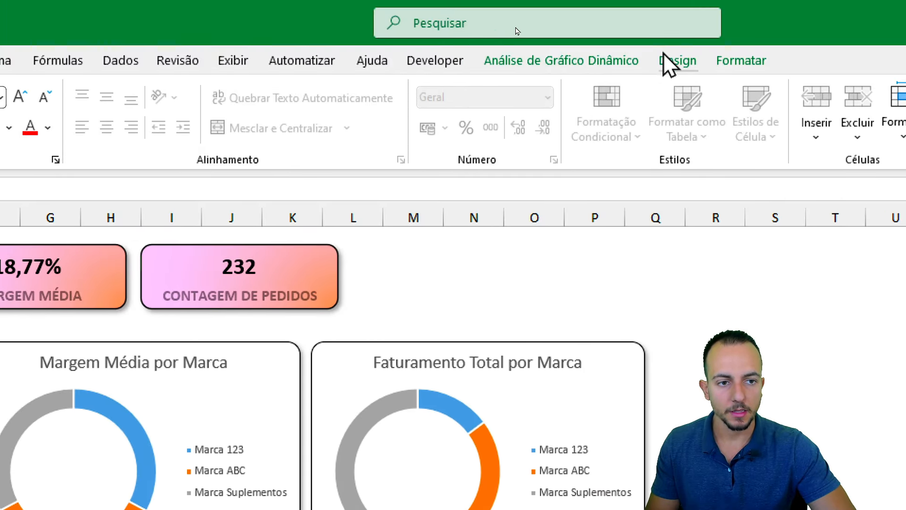
pyautogui.click(666, 59)
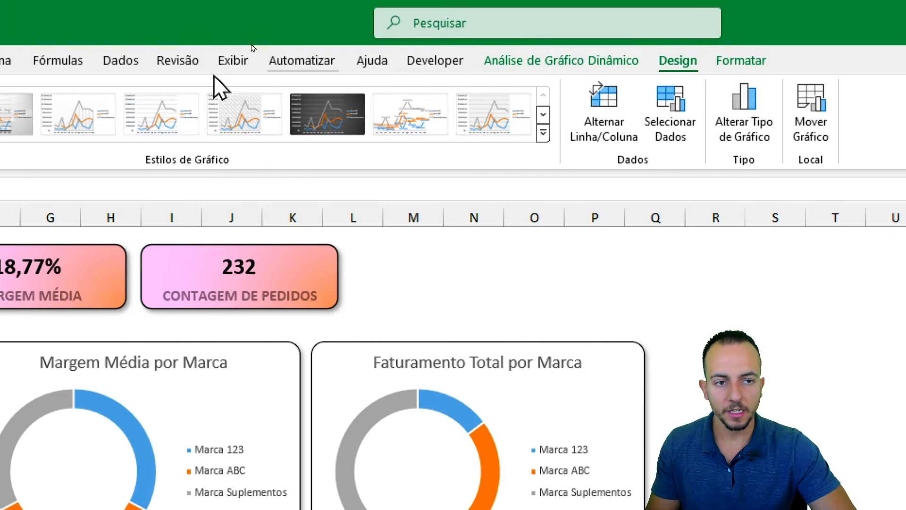
pyautogui.click(66, 135)
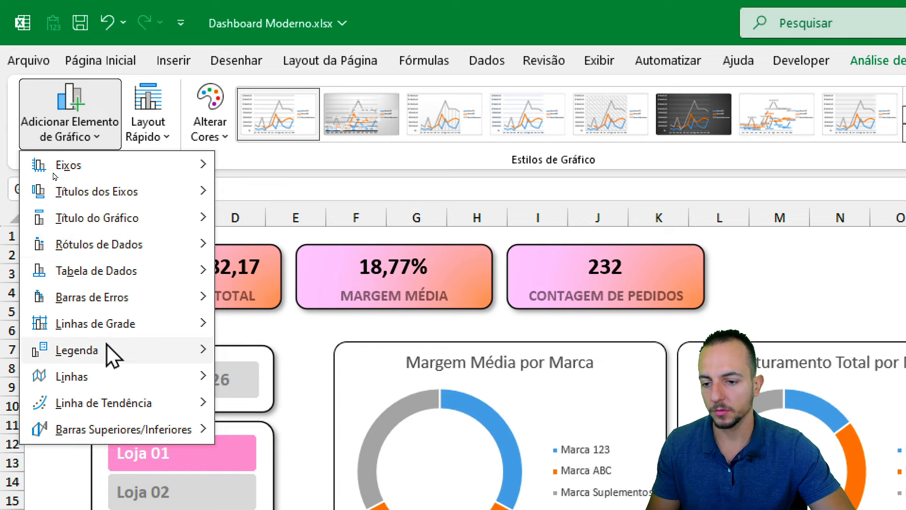
pyautogui.moveTo(140, 223)
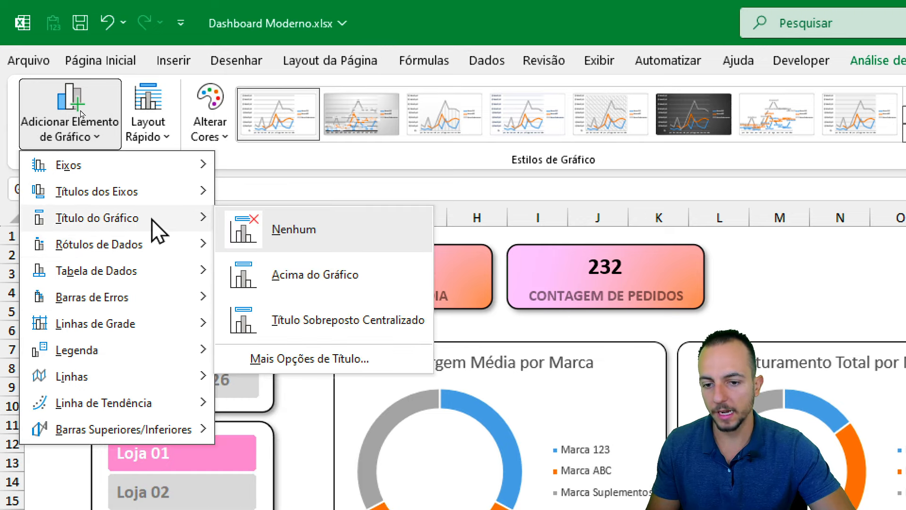
pyautogui.click(285, 279)
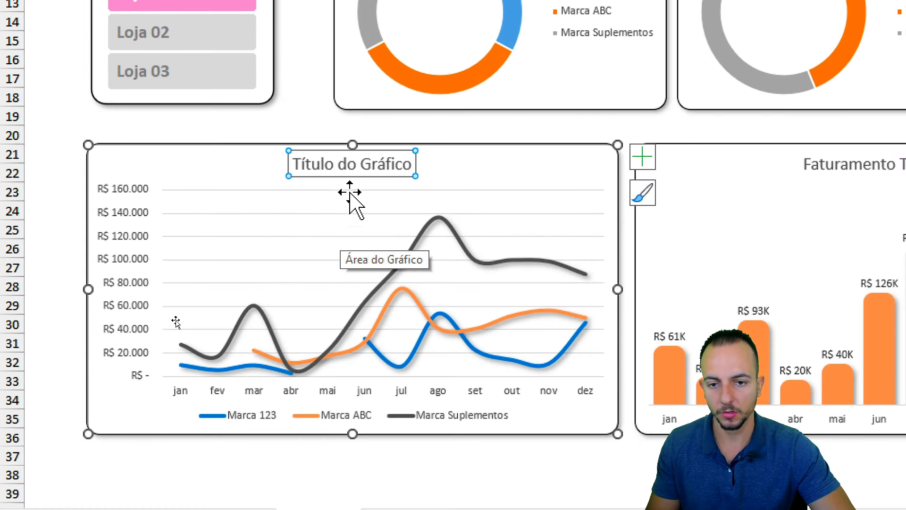
# - Set the line chart's title to "Faturamento Total por Marca" and save the workbook
pyautogui.click(329, 169)
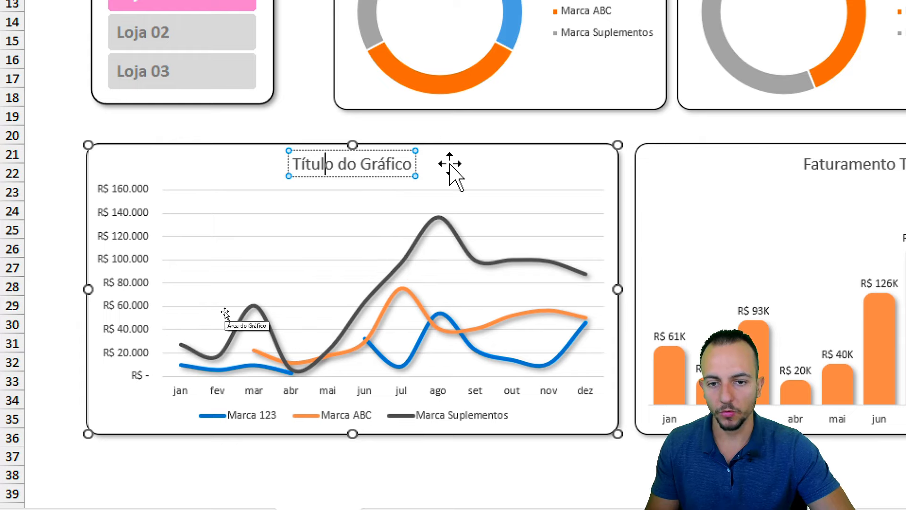
pyautogui.hotkey('ctrl', 'a')
pyautogui.write('Faturame')
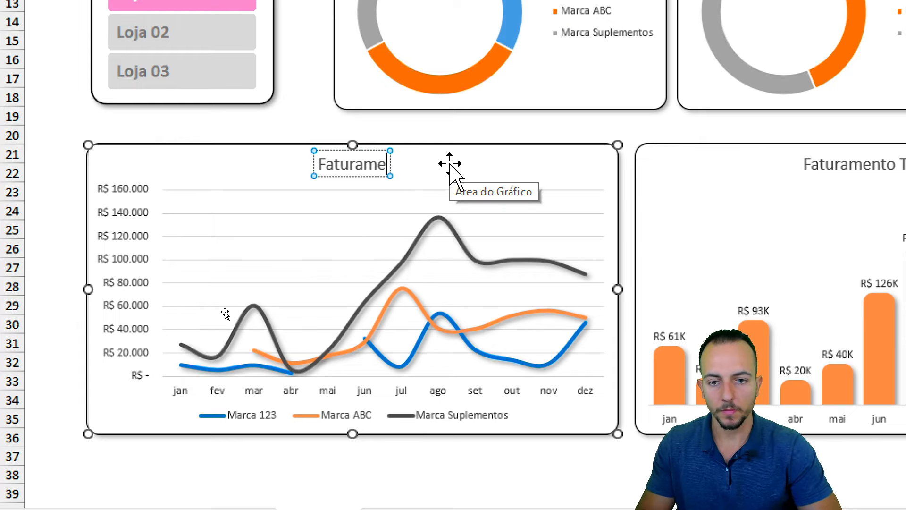
pyautogui.write('nto To')
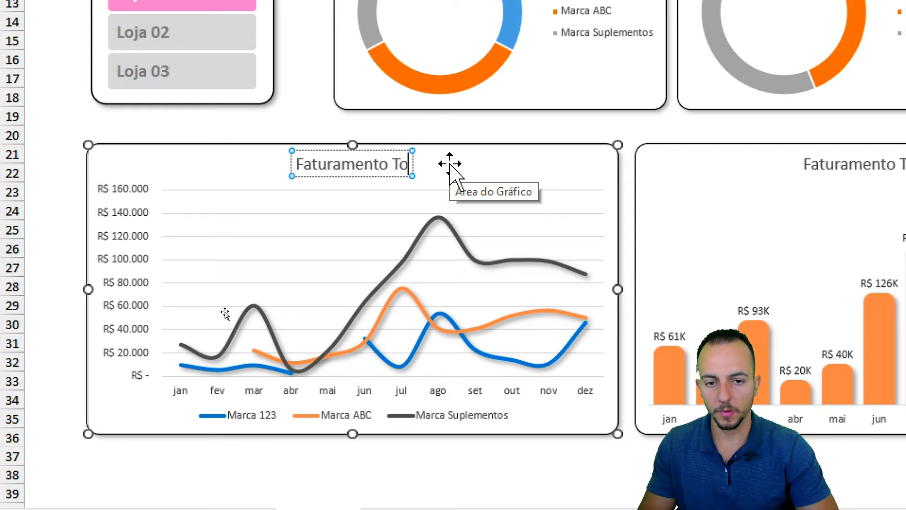
pyautogui.write('tal por Marca')
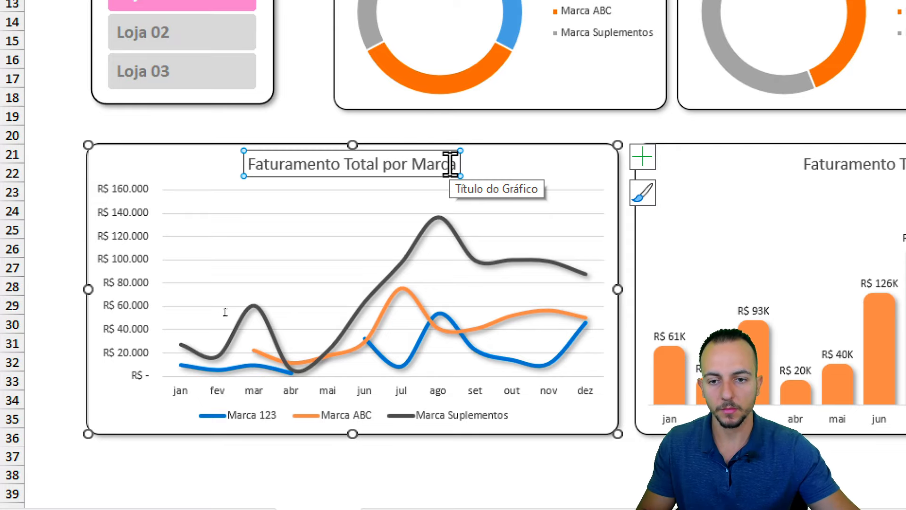
pyautogui.click(344, 313)
pyautogui.click(559, 269)
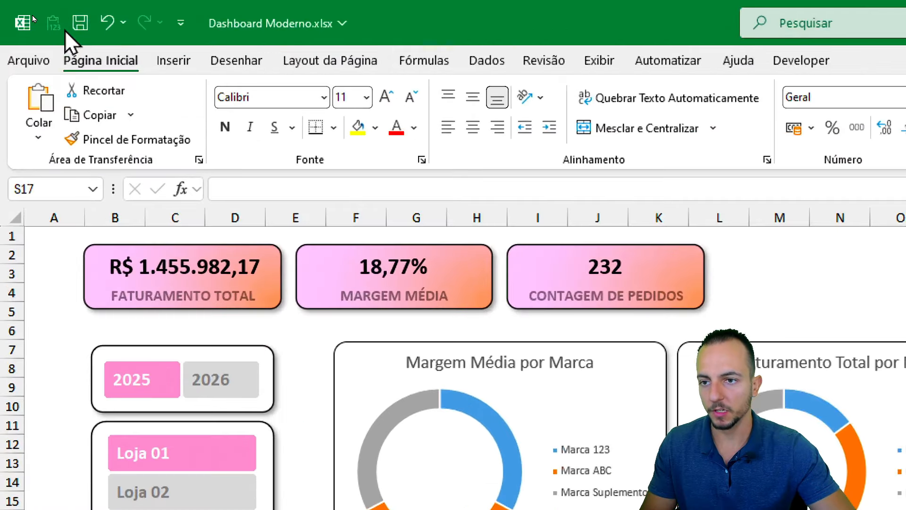
pyautogui.click(40, 11)
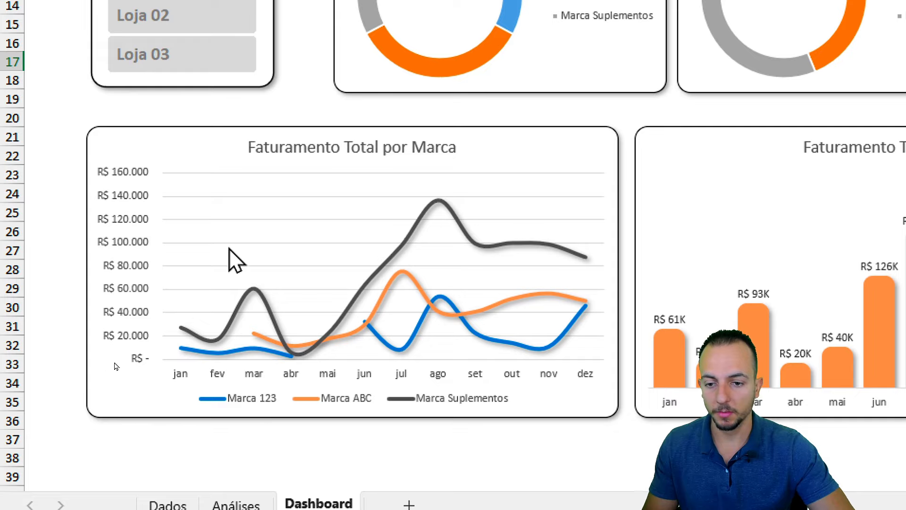
# - Remove the horizontal gridlines from the line chart
pyautogui.click(237, 249)
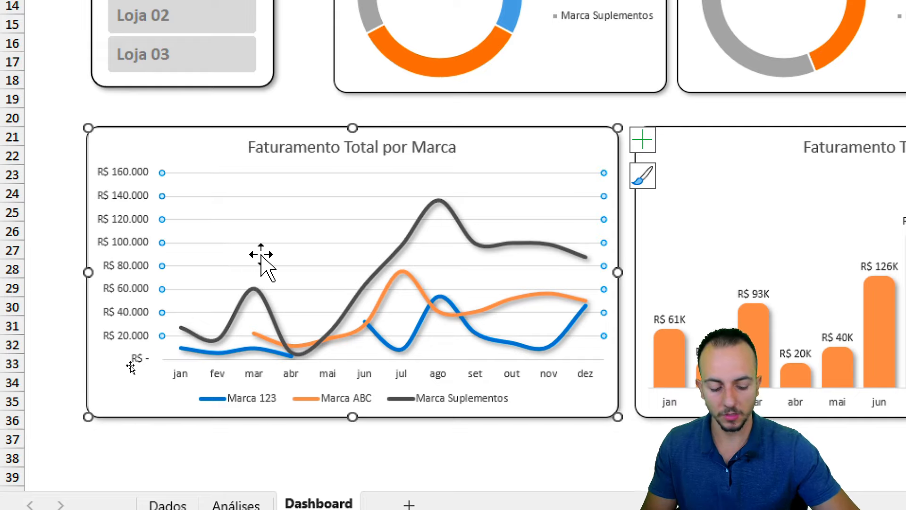
pyautogui.press('Escape')
pyautogui.press('Escape')
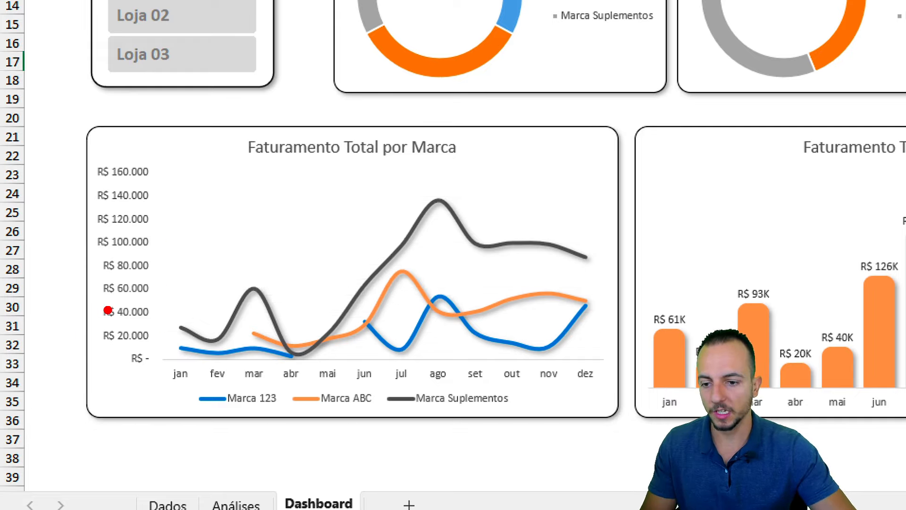
pyautogui.moveTo(161, 266); pyautogui.dragTo(466, 267)
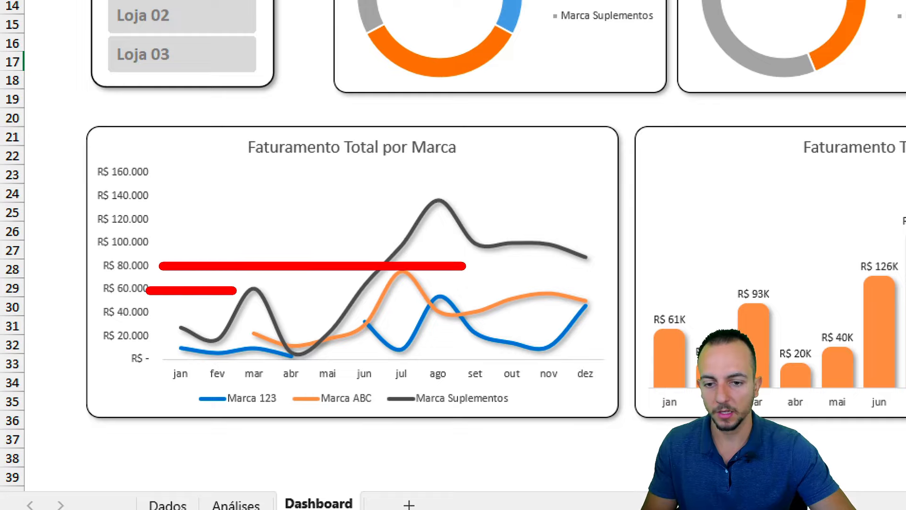
pyautogui.moveTo(154, 236); pyautogui.dragTo(428, 236)
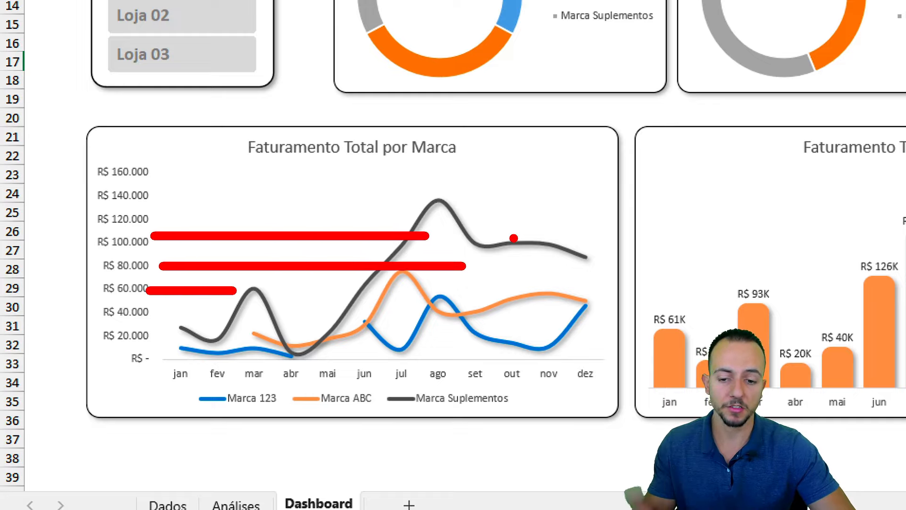
pyautogui.press('Escape')
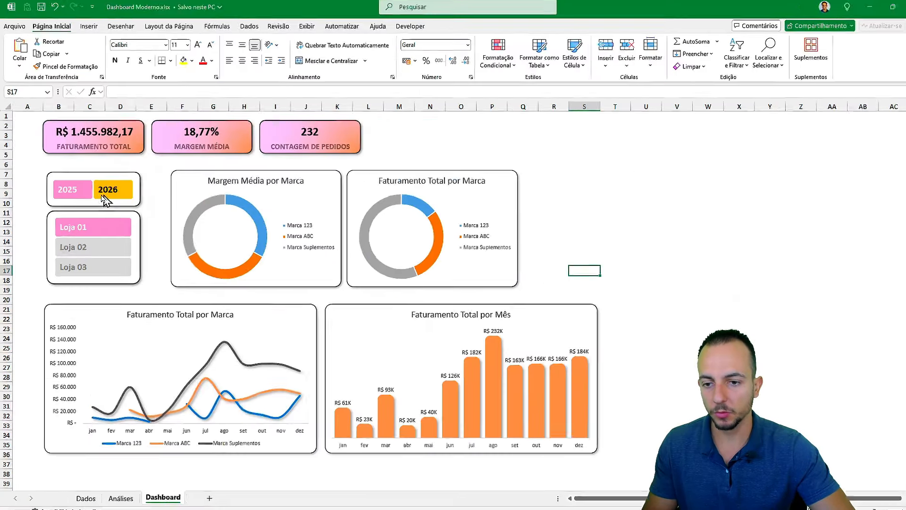
# - Test the slicers by filtering the dashboard with different combinations of 2025, 2026 and the three stores, ending on 2026 and Loja 02
pyautogui.click(110, 189)
pyautogui.click(97, 244)
pyautogui.click(91, 265)
pyautogui.click(101, 247)
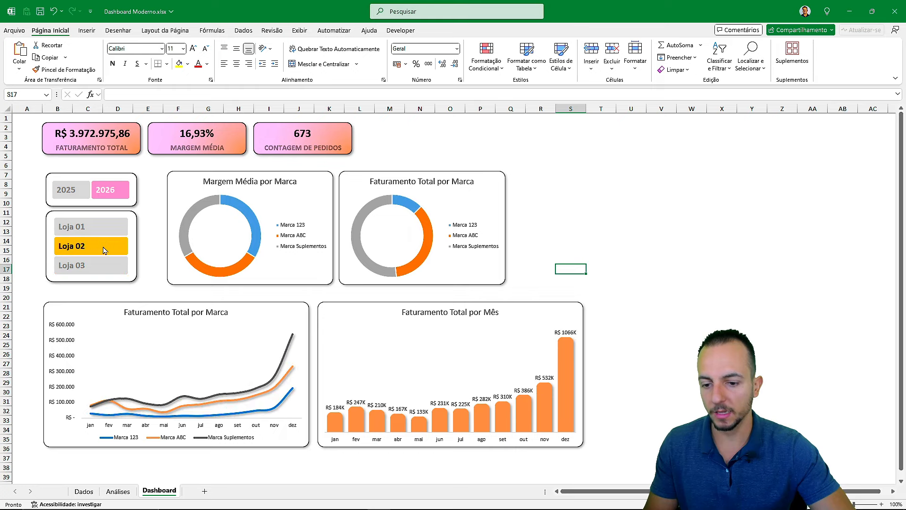
pyautogui.click(61, 229)
pyautogui.click(83, 195)
pyautogui.click(90, 248)
pyautogui.click(96, 263)
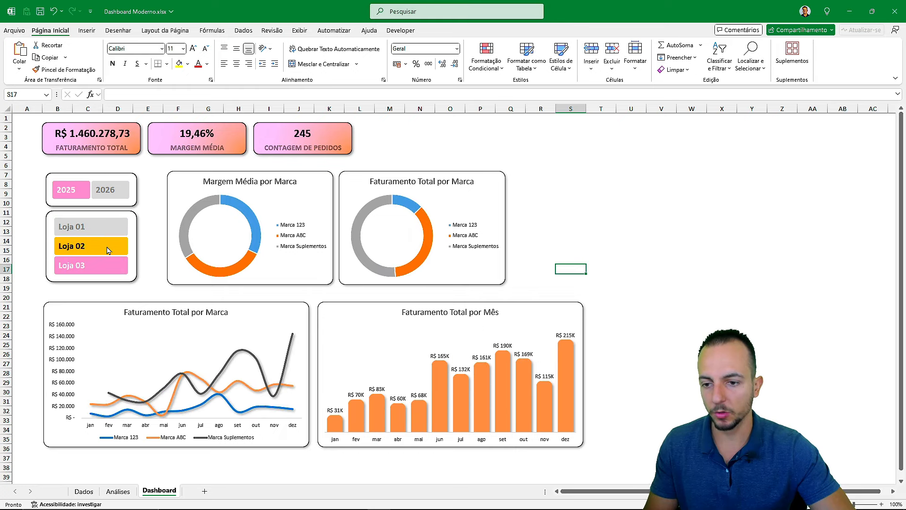
pyautogui.click(107, 249)
pyautogui.click(115, 228)
pyautogui.click(111, 194)
pyautogui.click(100, 244)
pyautogui.click(97, 226)
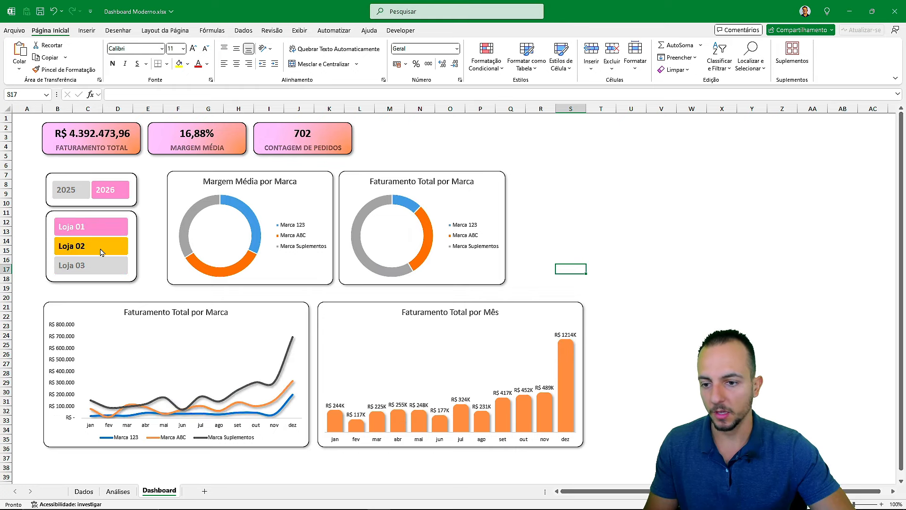
pyautogui.click(101, 245)
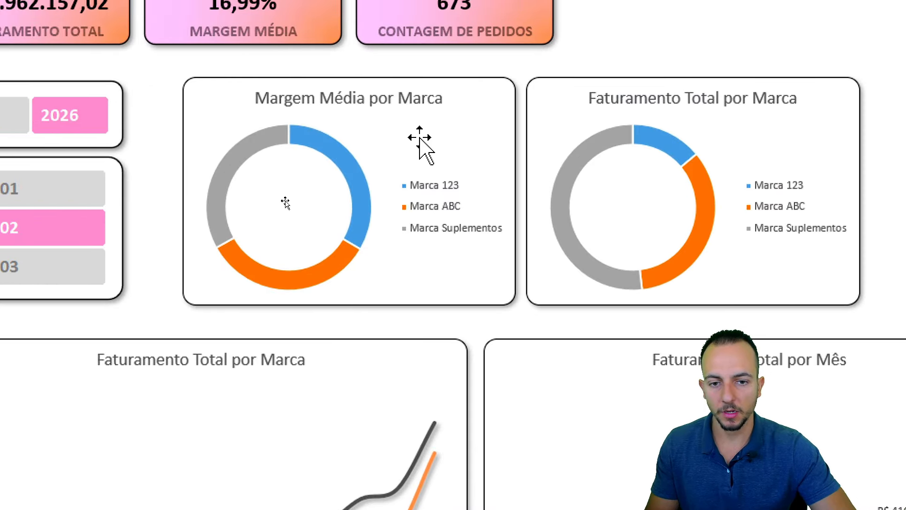
# - Apply the eighth chart style, with an uppercase title and percentage labels on a thick ring, to the Margem Média por Marca doughnut chart
pyautogui.click(384, 113)
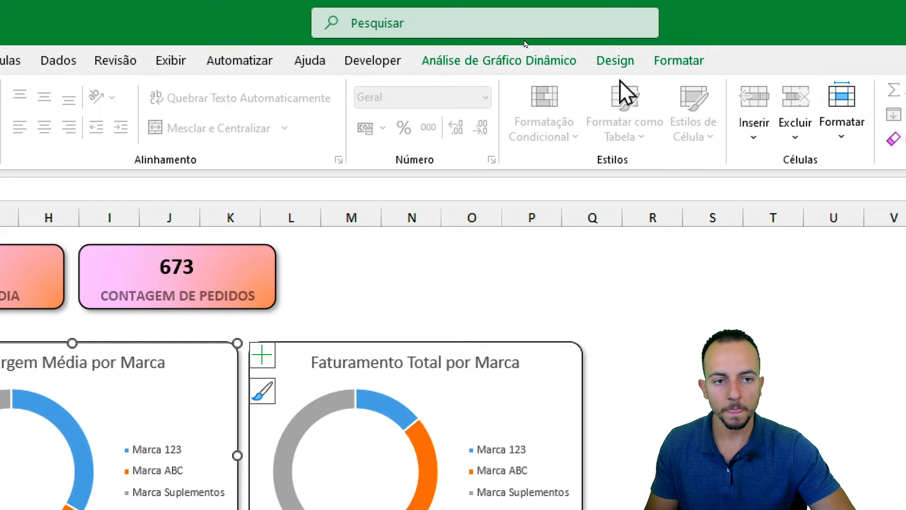
pyautogui.click(607, 75)
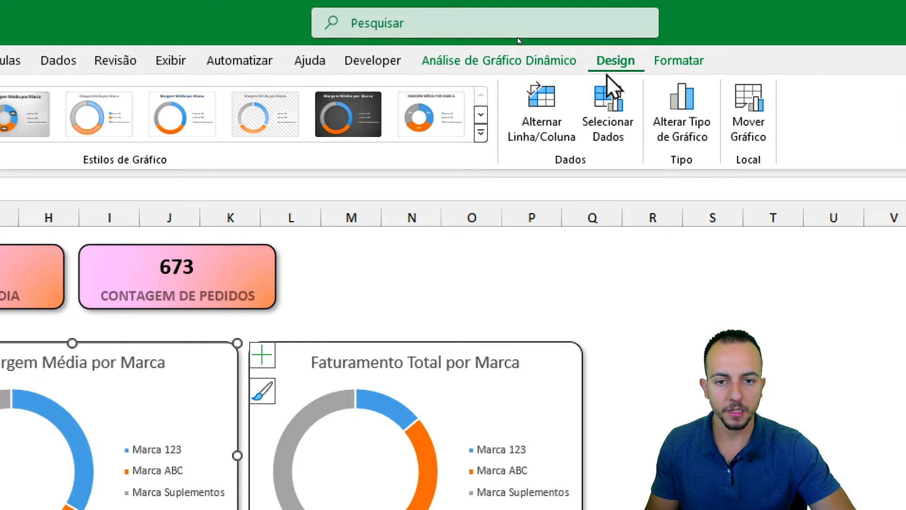
pyautogui.click(480, 130)
pyautogui.click(180, 174)
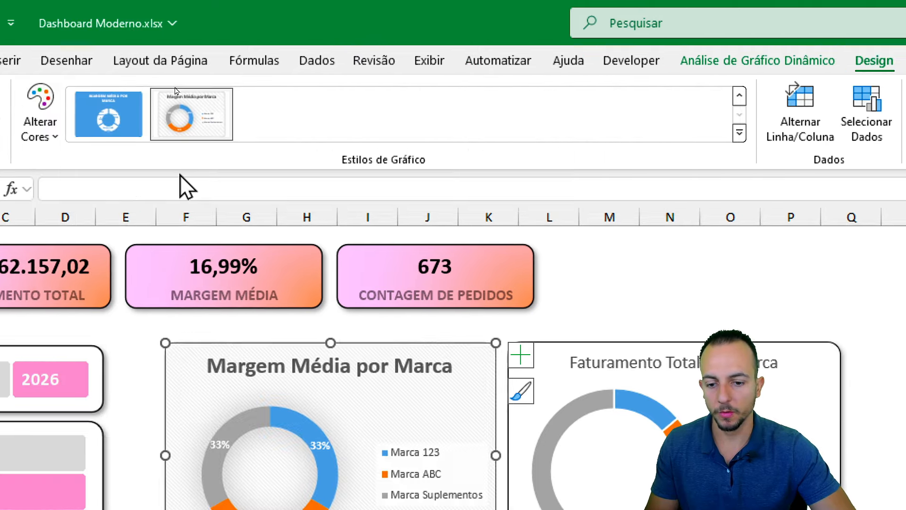
pyautogui.click(739, 97)
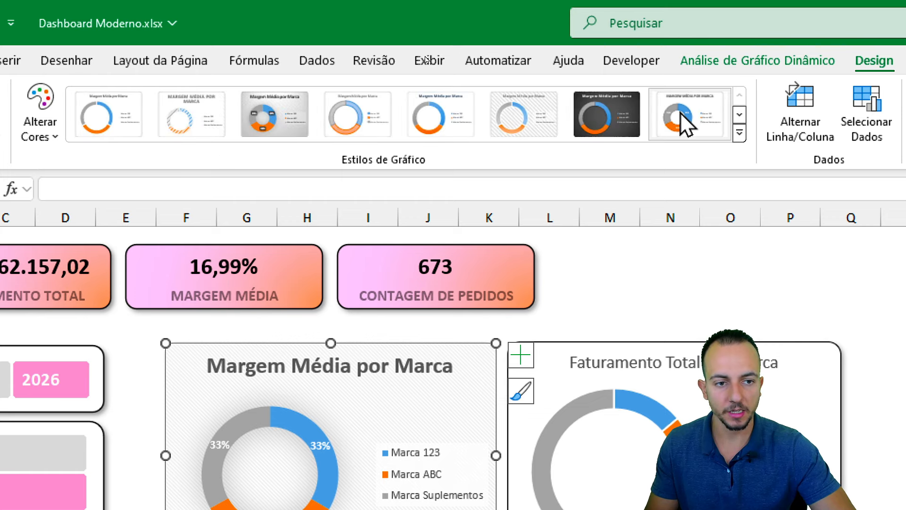
pyautogui.click(684, 121)
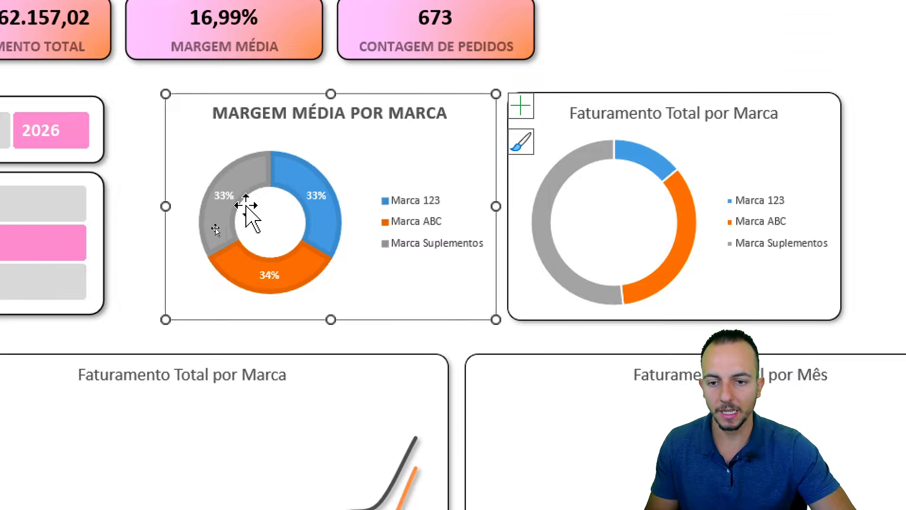
# - Apply the eighth chart style to the Faturamento Total por Marca doughnut chart as well and deselect it
pyautogui.click(731, 165)
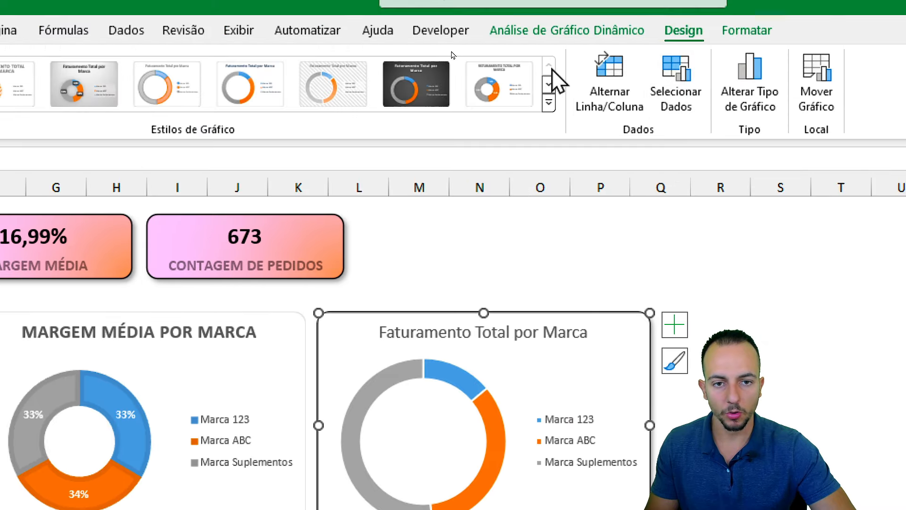
pyautogui.click(528, 81)
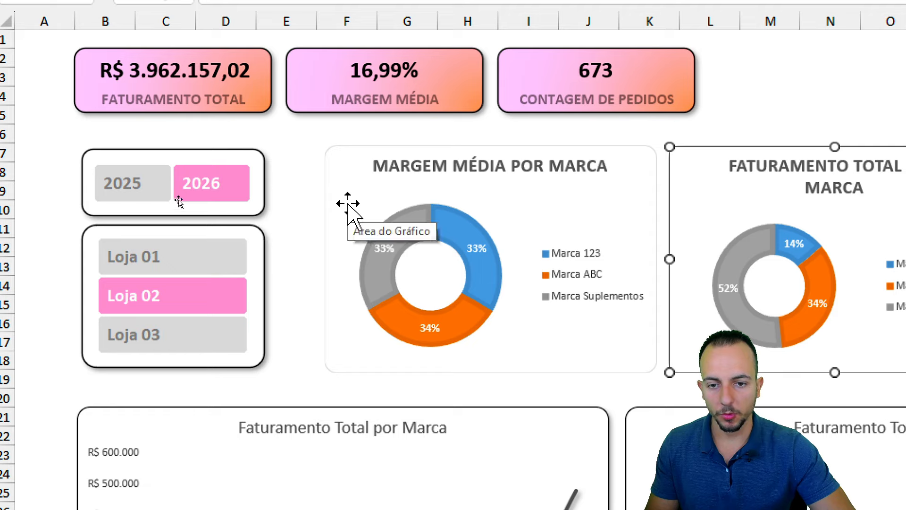
pyautogui.click(350, 199)
pyautogui.click(309, 344)
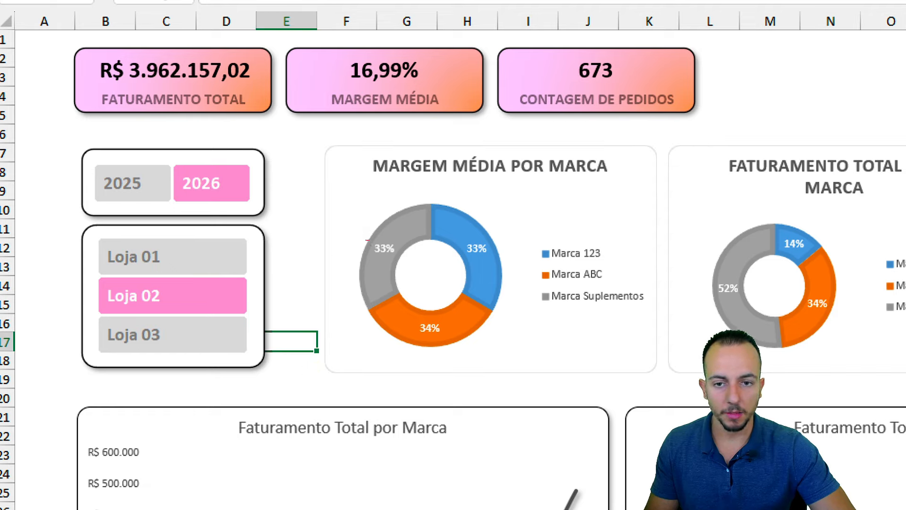